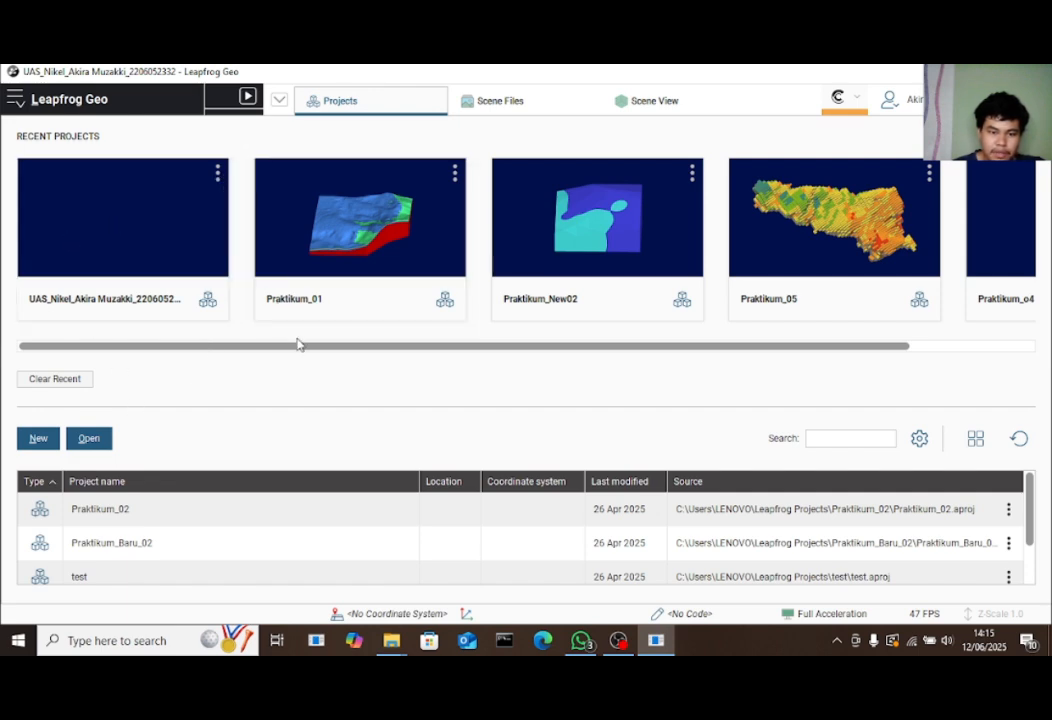
# Review the nickel laterite data folder in UAS_Nikel, then minimize Explorer and start a new Leapfrog project
pyautogui.moveTo(391, 640)
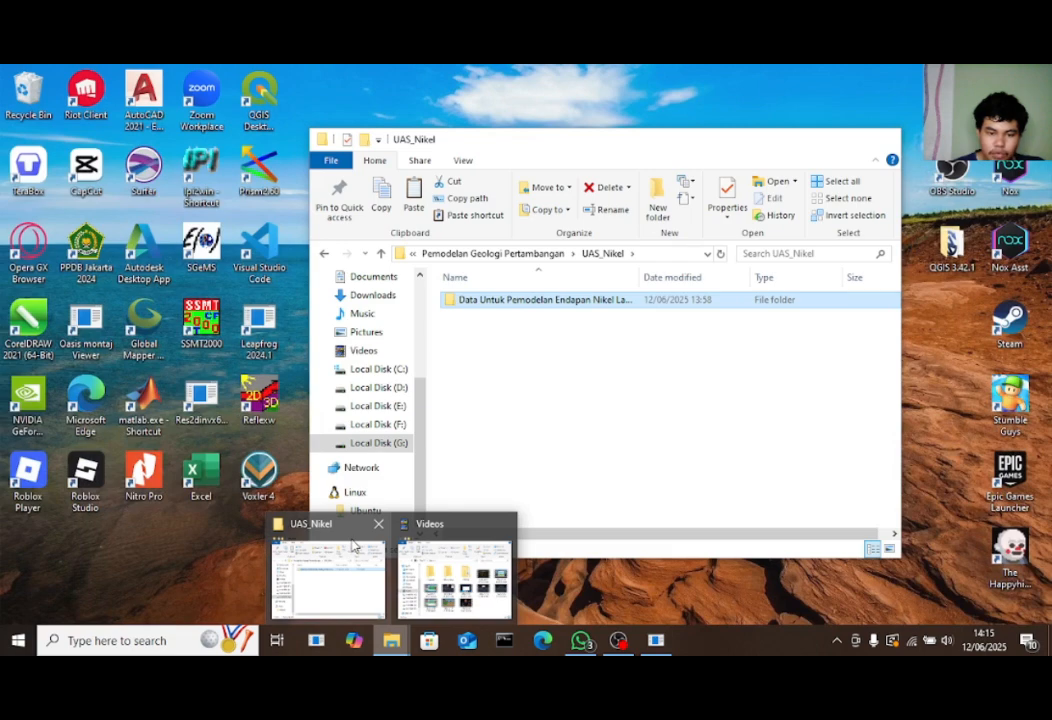
pyautogui.click(352, 545)
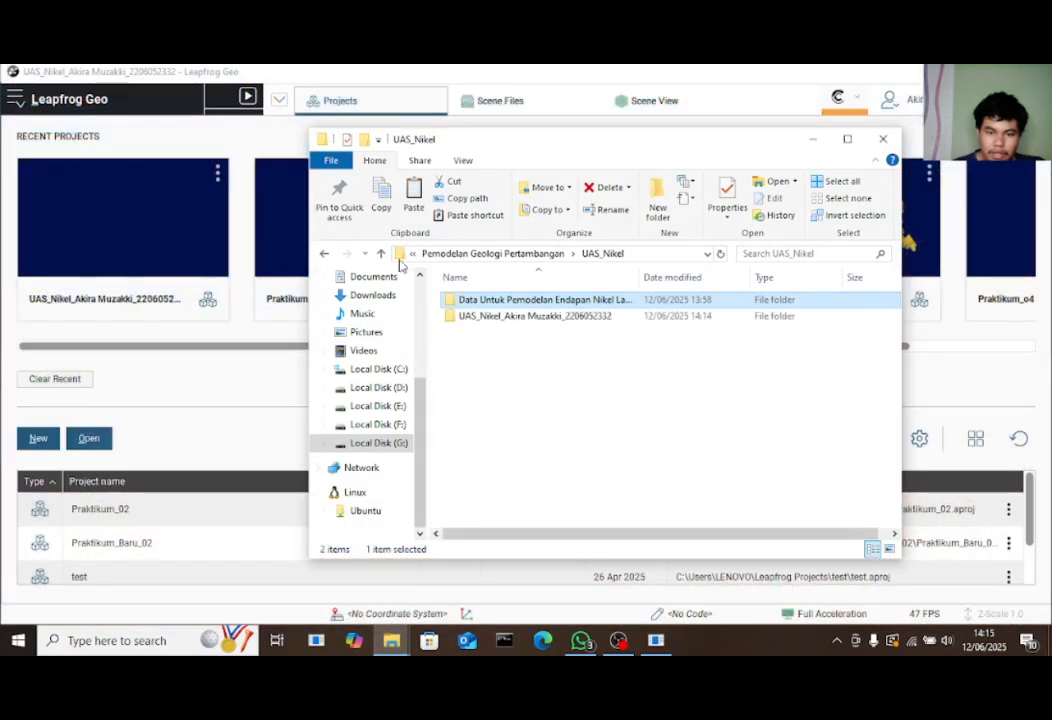
pyautogui.doubleClick(507, 302)
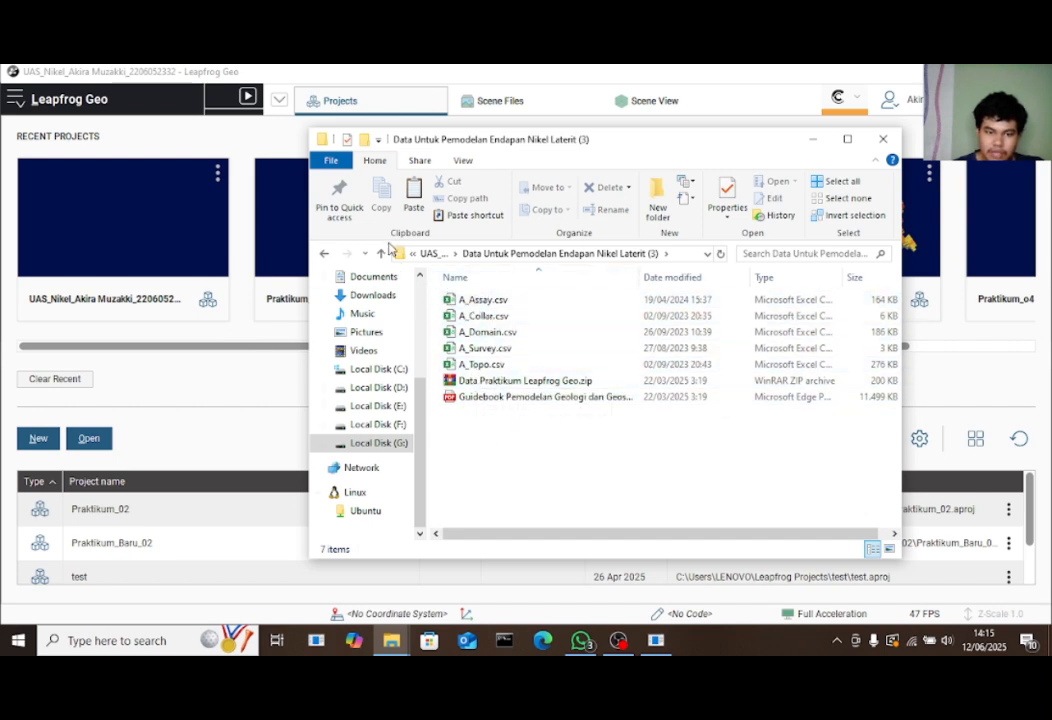
pyautogui.click(381, 253)
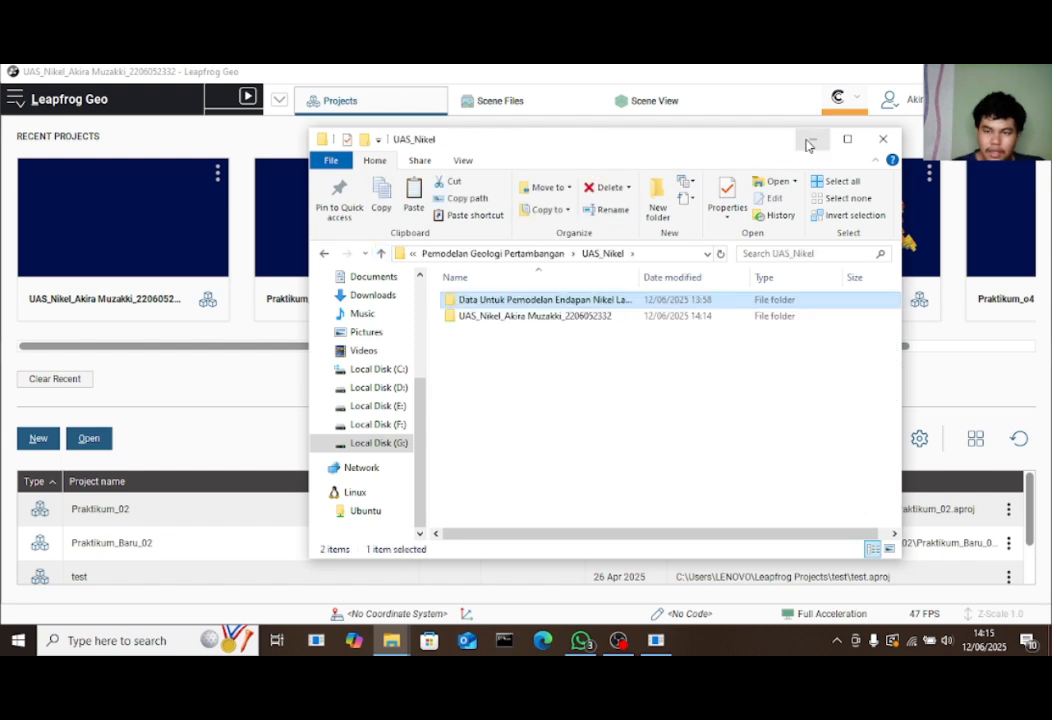
pyautogui.click(812, 139)
pyautogui.click(36, 440)
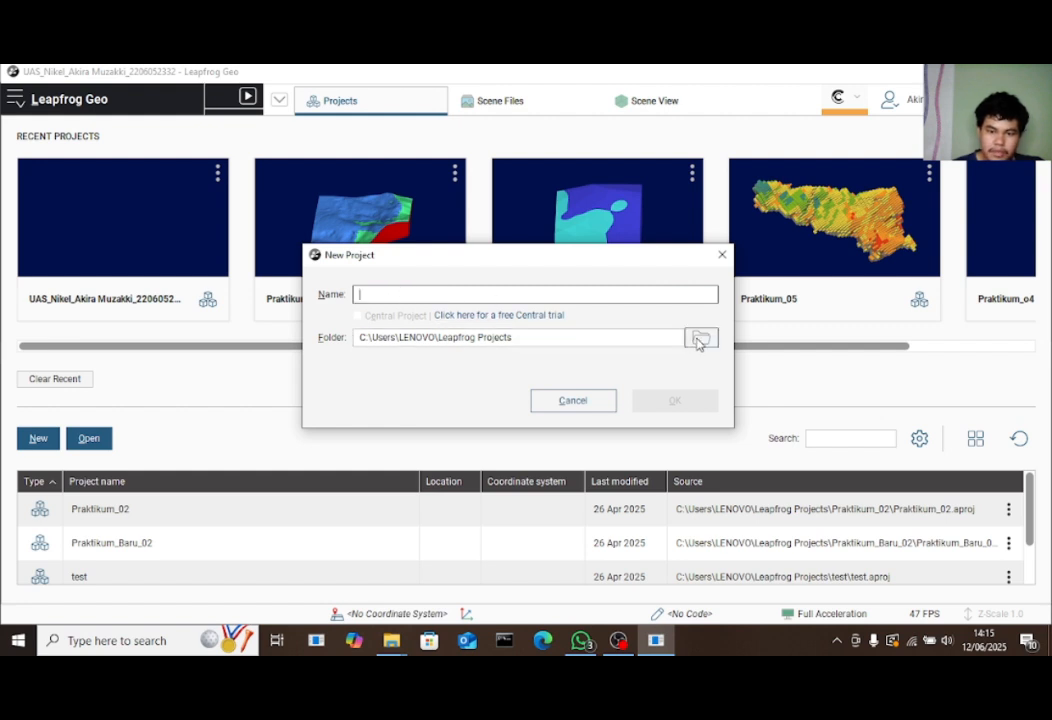
# Cancel the New Project dialog, open the most recent nickel project, and collapse Drillhole Data
pyautogui.click(722, 254)
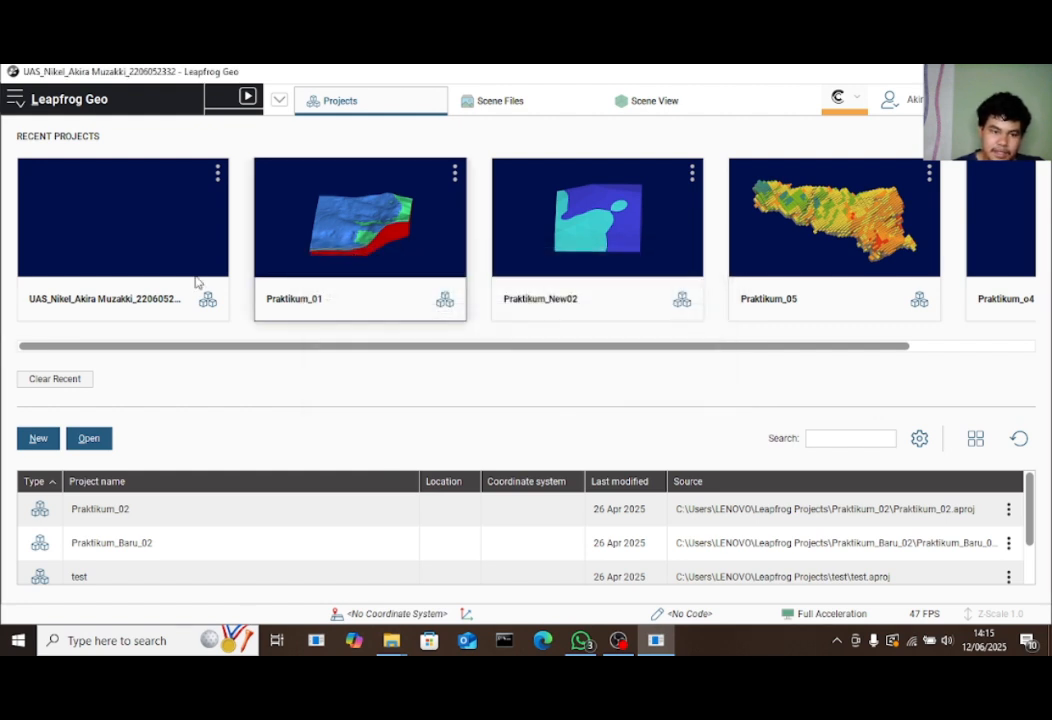
pyautogui.click(131, 243)
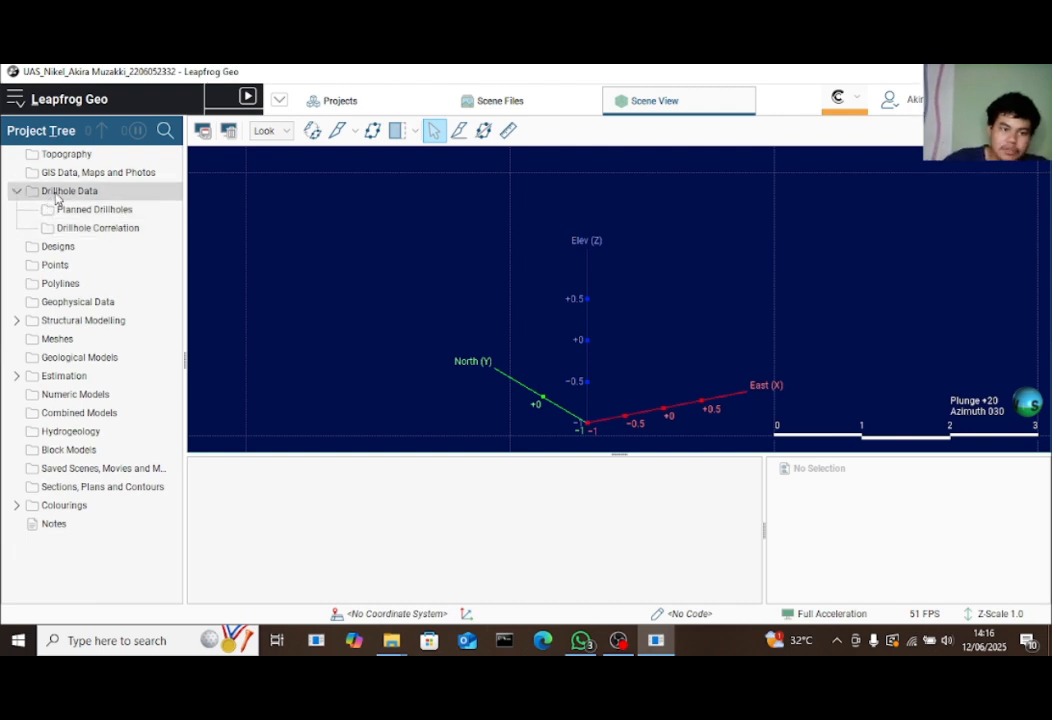
pyautogui.rightClick(55, 195)
pyautogui.click(14, 192)
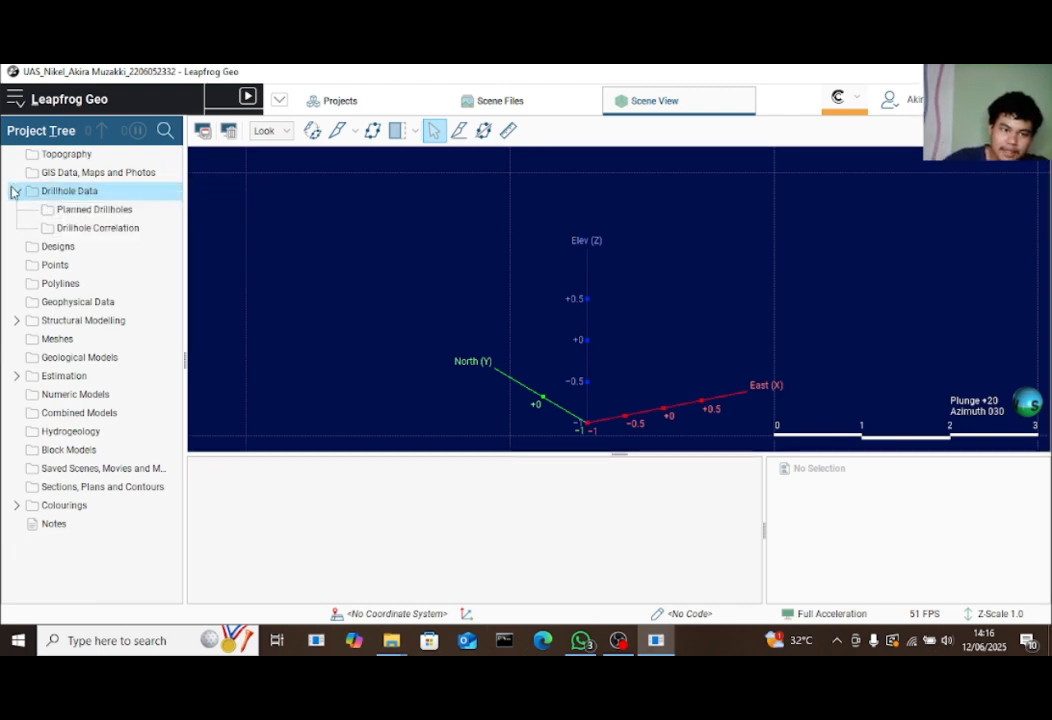
pyautogui.click(14, 191)
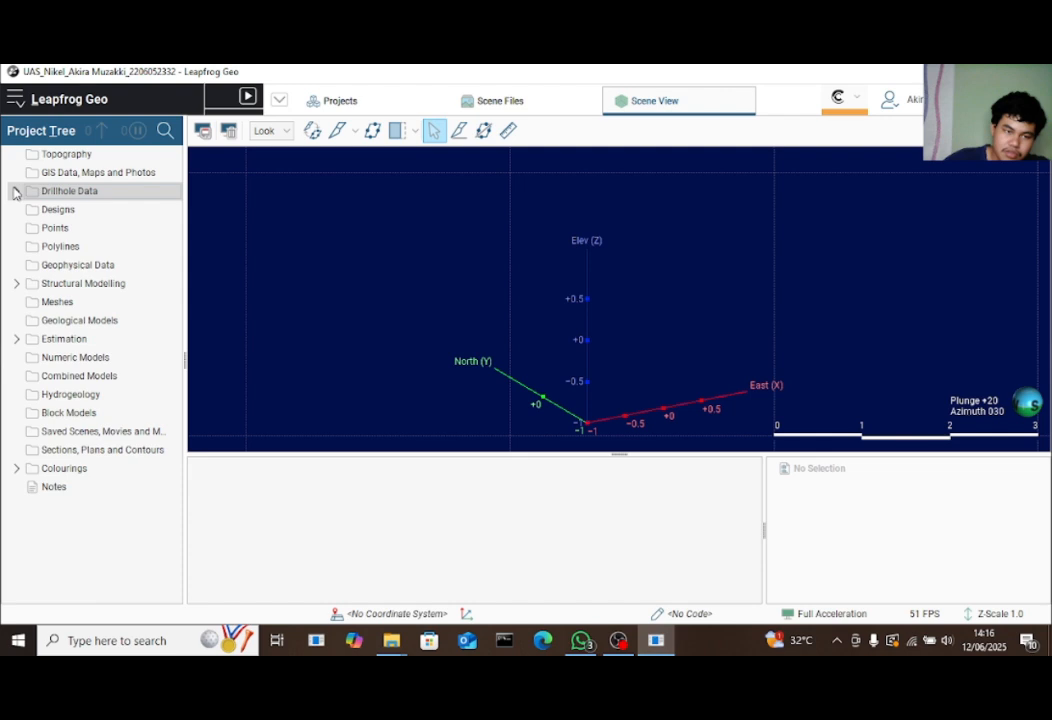
# Start a local drillhole import with A_Collar.csv as the collar file
pyautogui.rightClick(117, 196)
pyautogui.moveTo(188, 212)
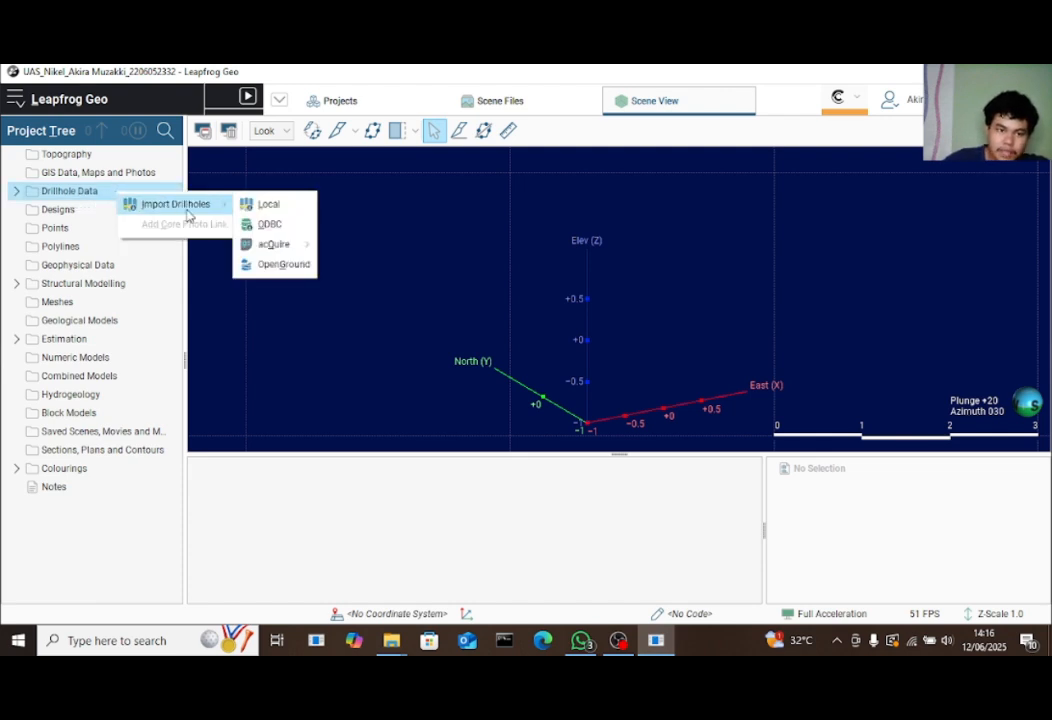
pyautogui.click(272, 205)
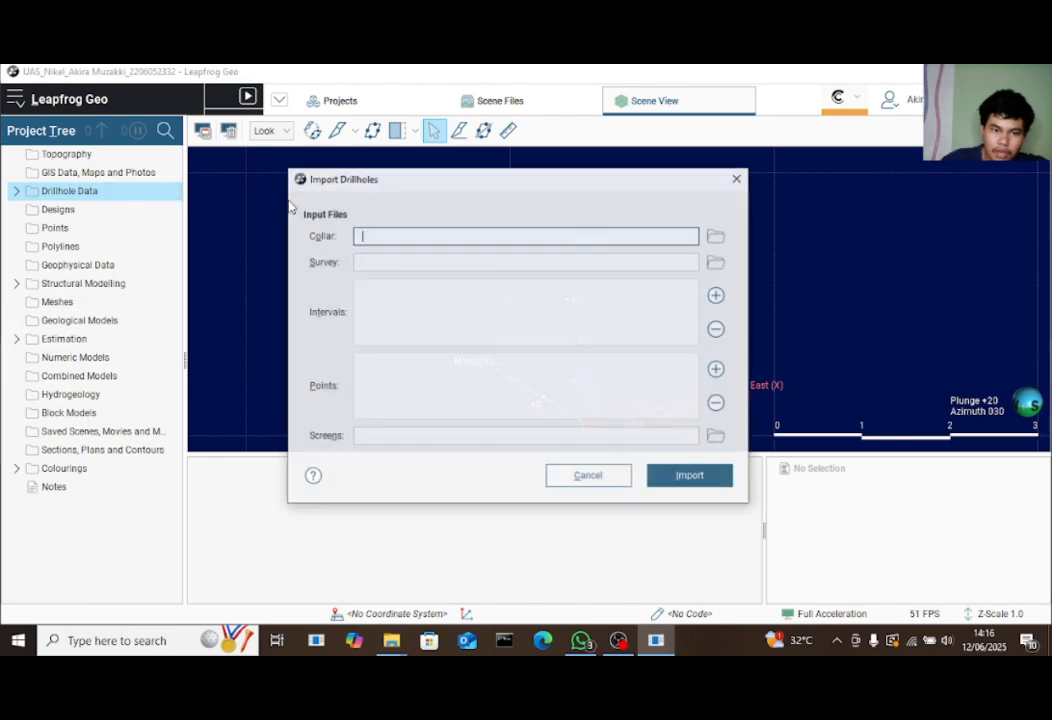
pyautogui.click(716, 236)
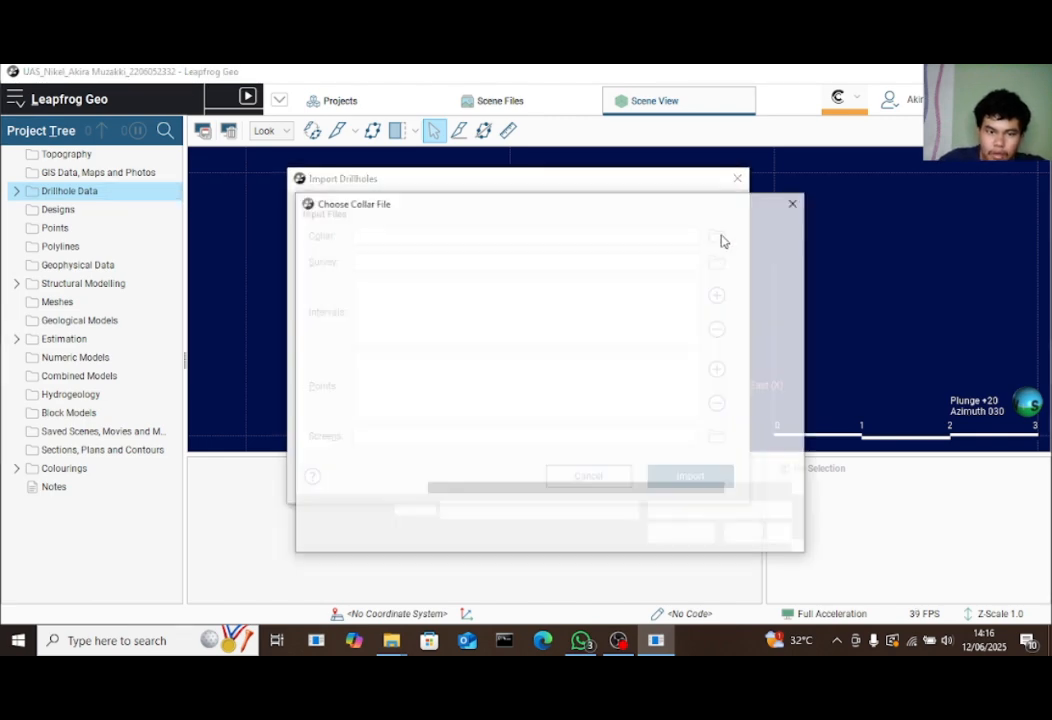
pyautogui.click(795, 202)
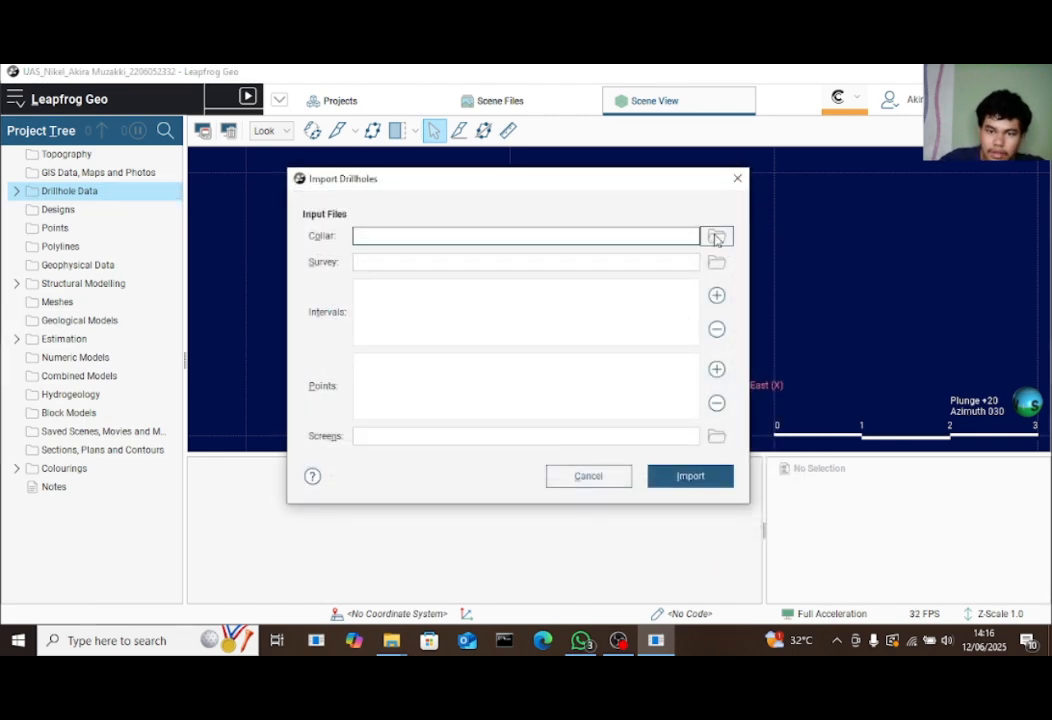
pyautogui.click(716, 237)
pyautogui.click(470, 313)
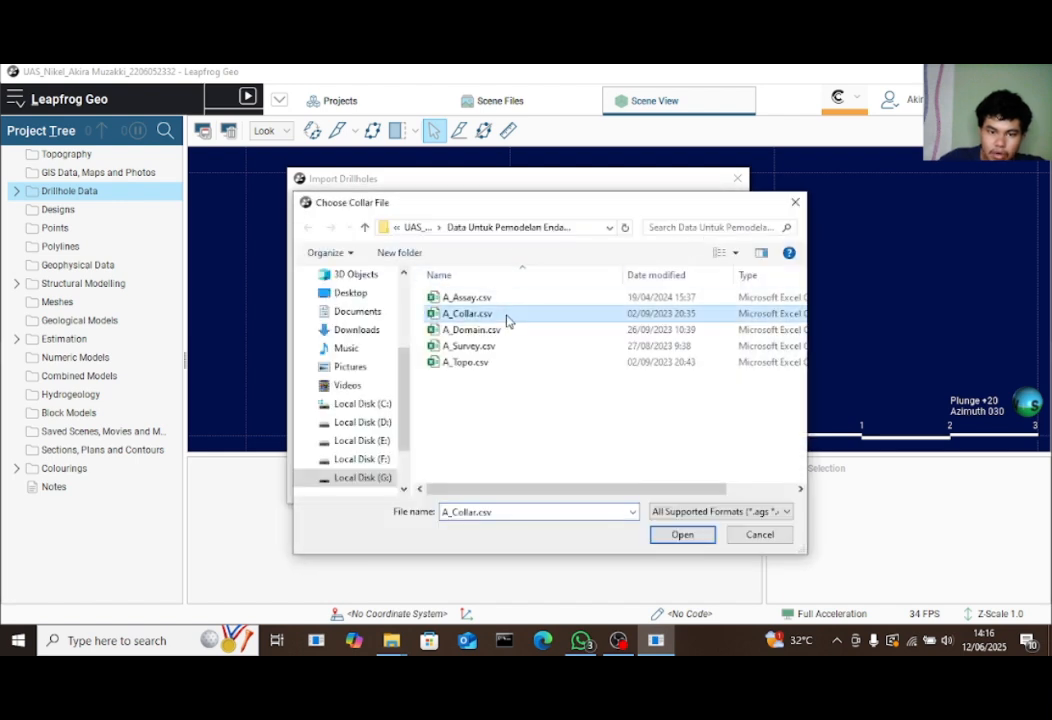
pyautogui.click(684, 535)
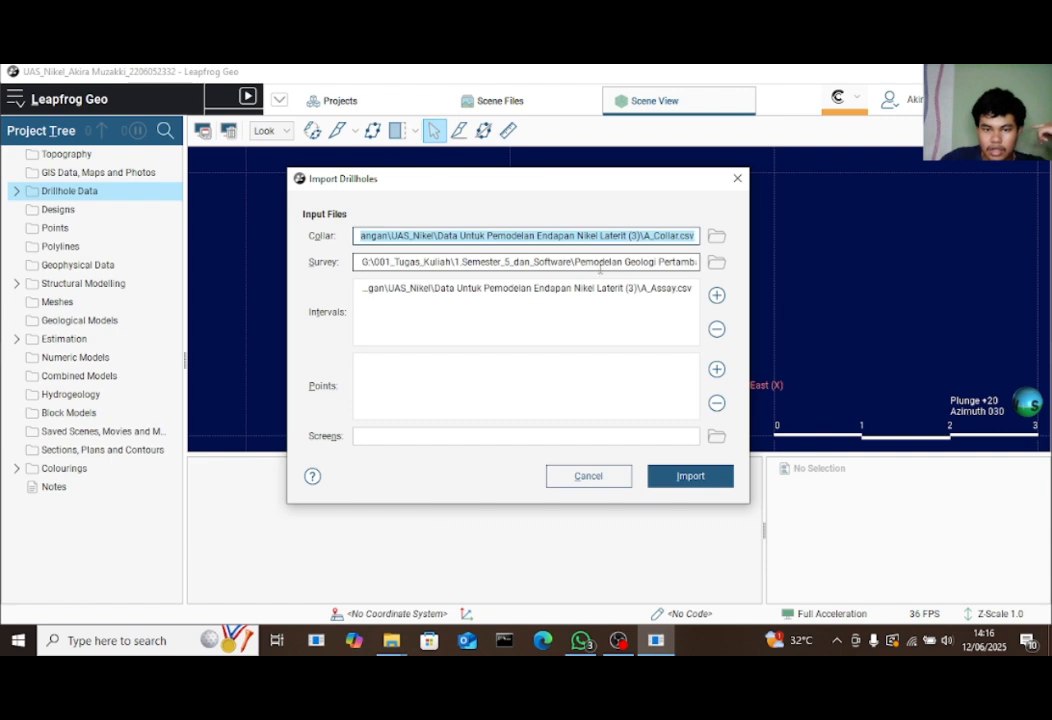
# Add A_Domain.csv as an extra interval table and start the import
pyautogui.moveTo(594, 263); pyautogui.dragTo(716, 264)
pyautogui.click(646, 310)
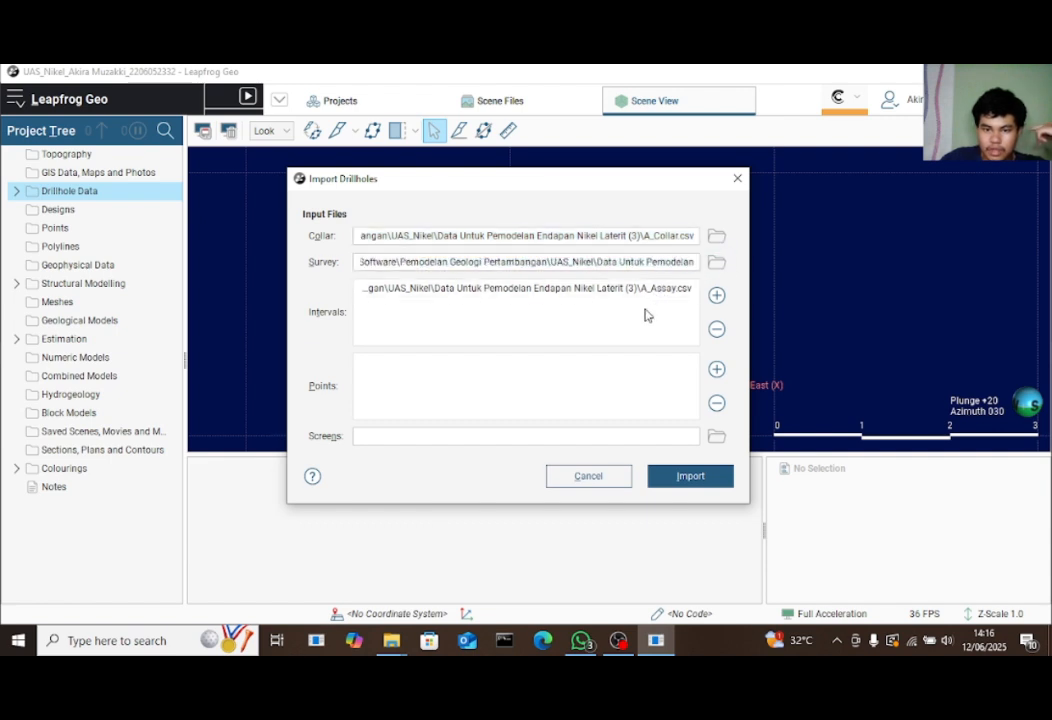
pyautogui.click(716, 297)
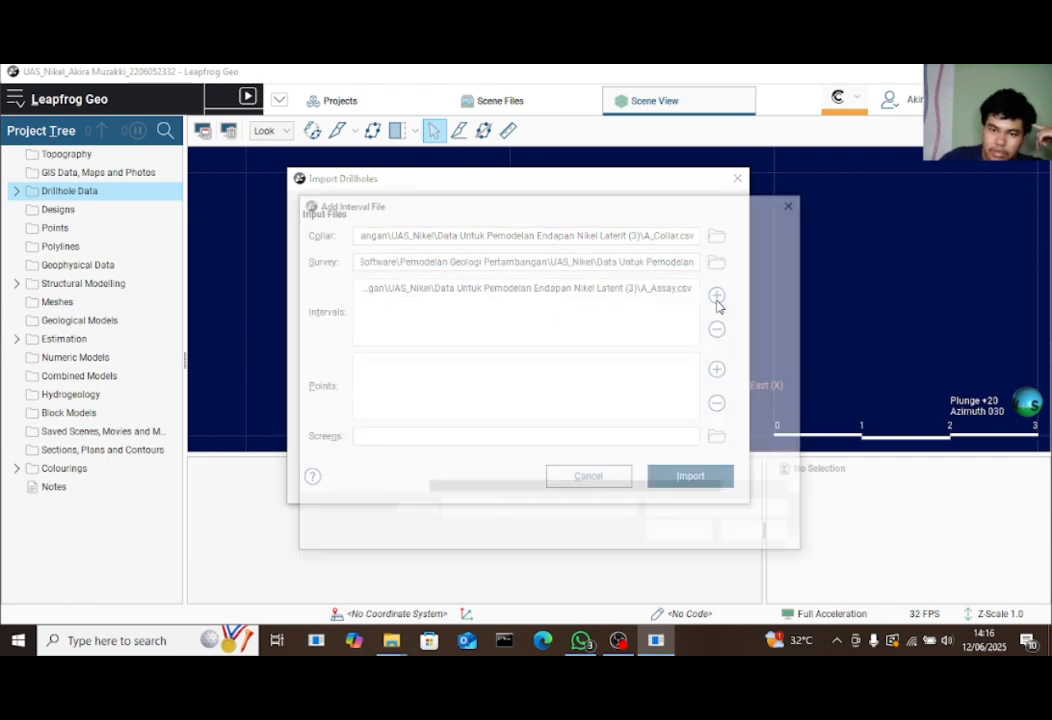
pyautogui.click(531, 330)
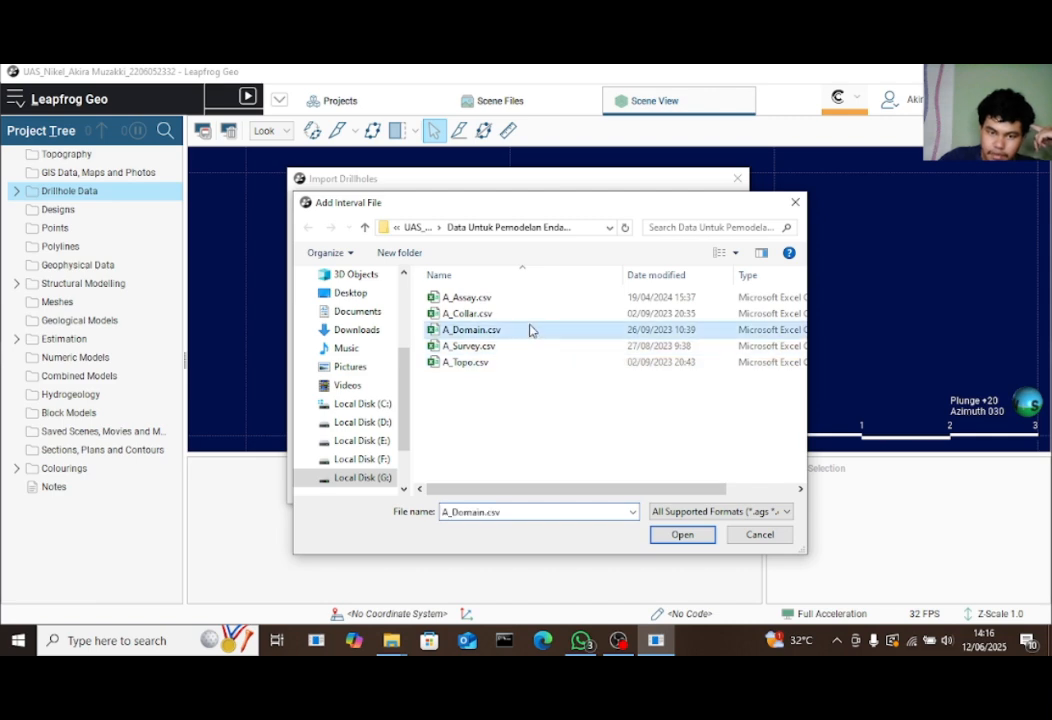
pyautogui.click(681, 535)
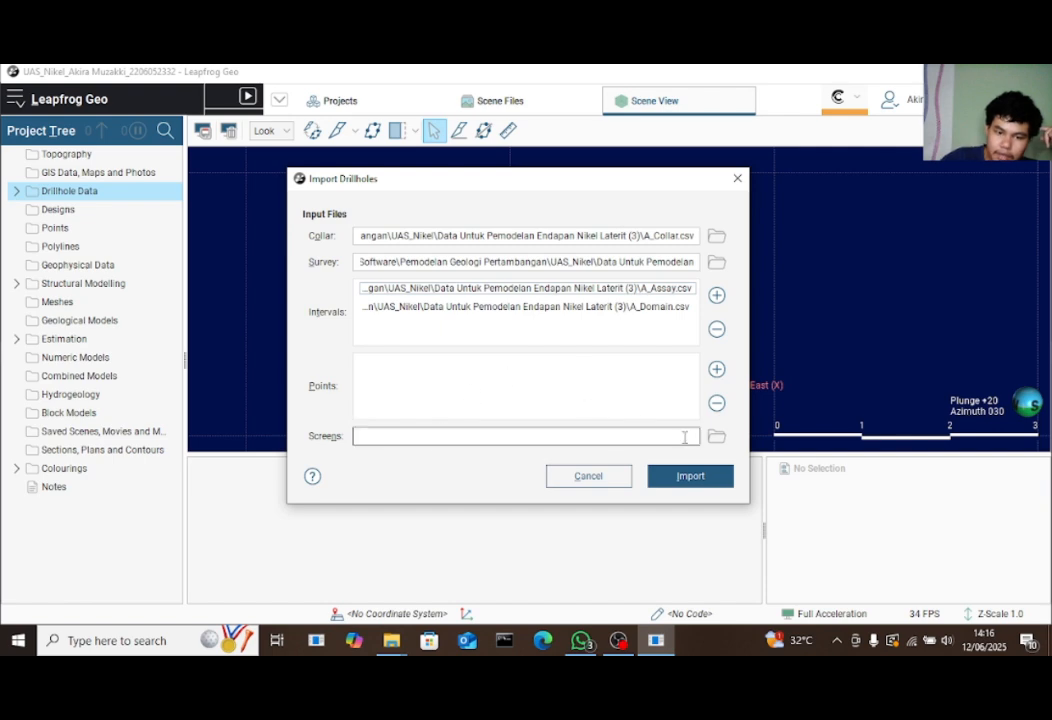
pyautogui.click(684, 477)
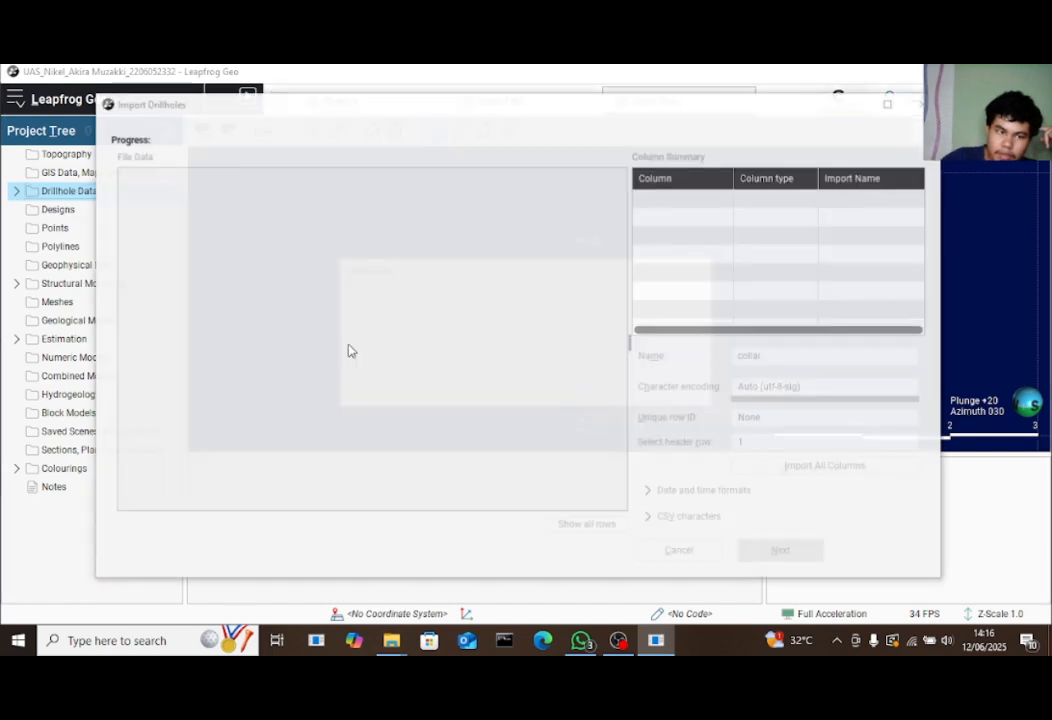
# Import all columns of the collar and survey files
pyautogui.click(821, 471)
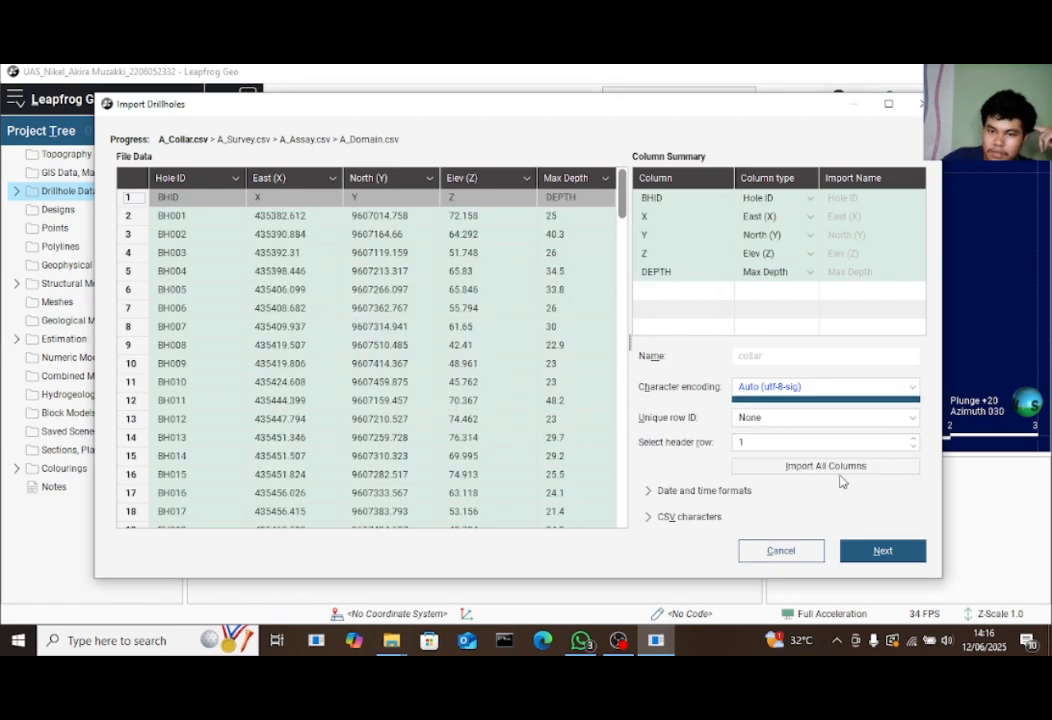
pyautogui.click(838, 465)
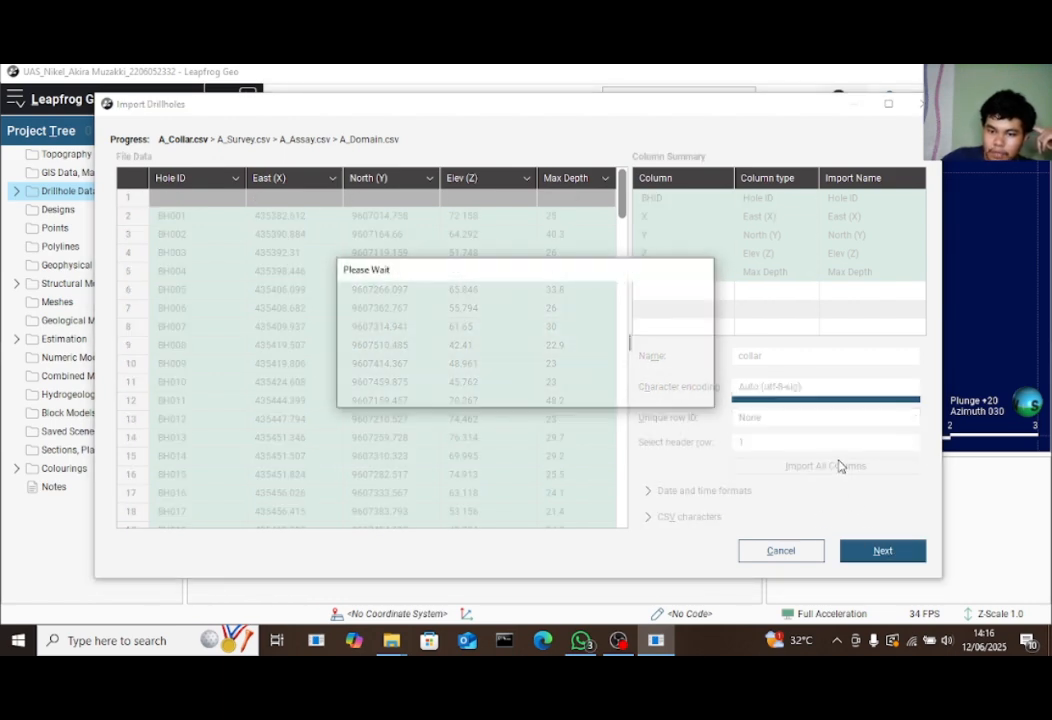
pyautogui.click(882, 550)
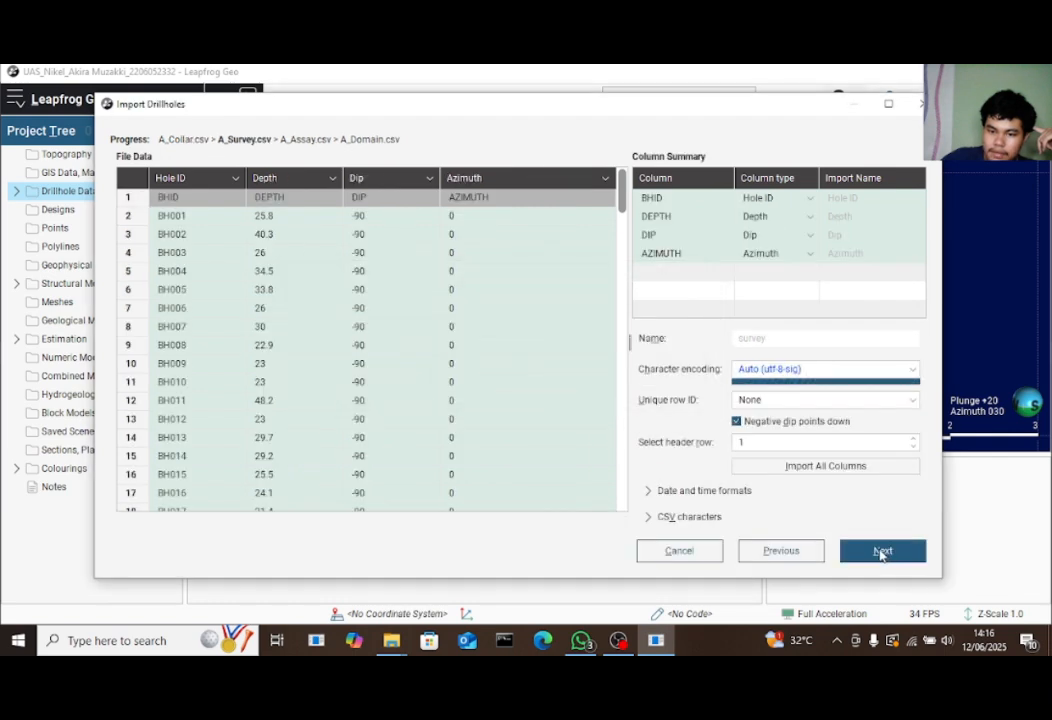
pyautogui.click(826, 468)
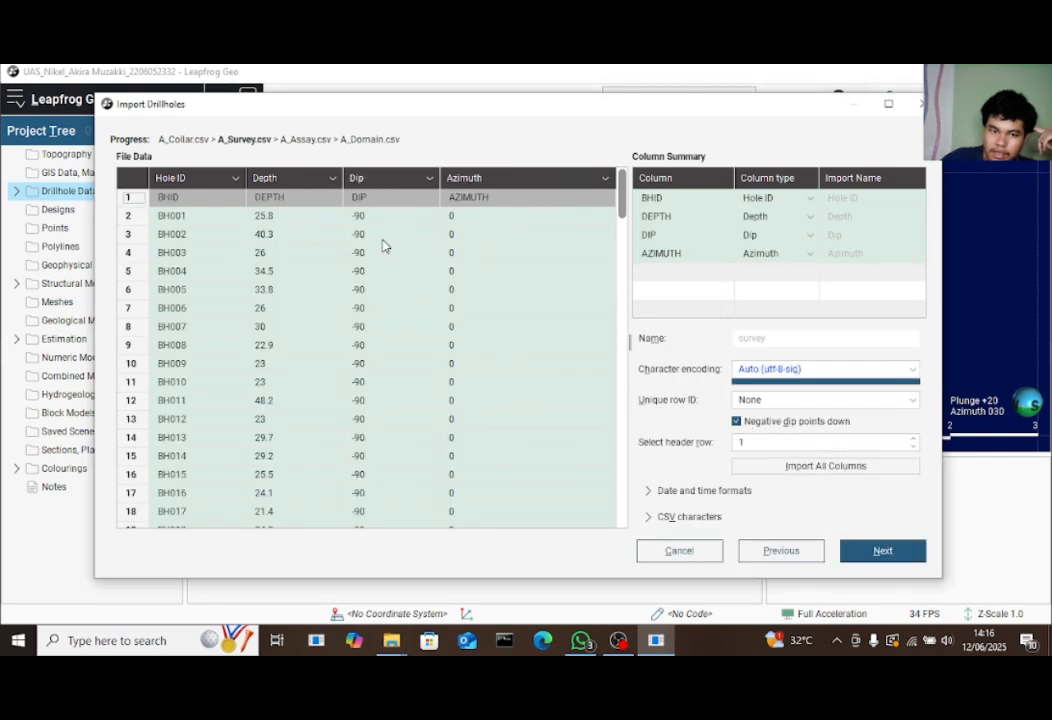
pyautogui.click(882, 550)
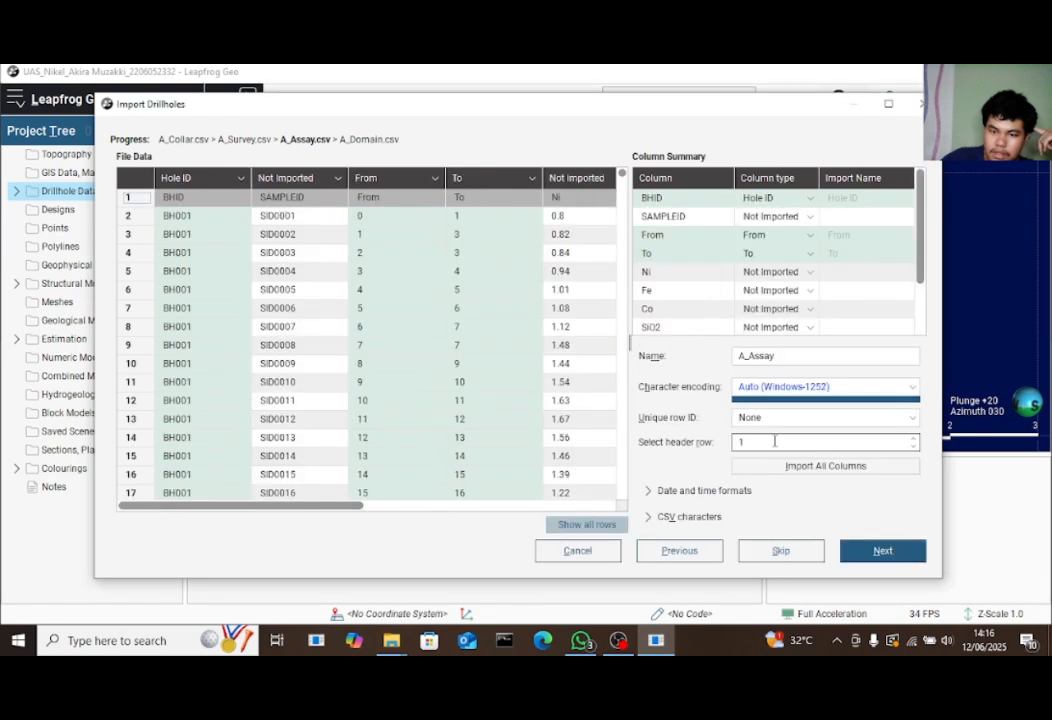
# Import all columns of A_Assay.csv and A_Domain.csv and finish the import
pyautogui.click(788, 468)
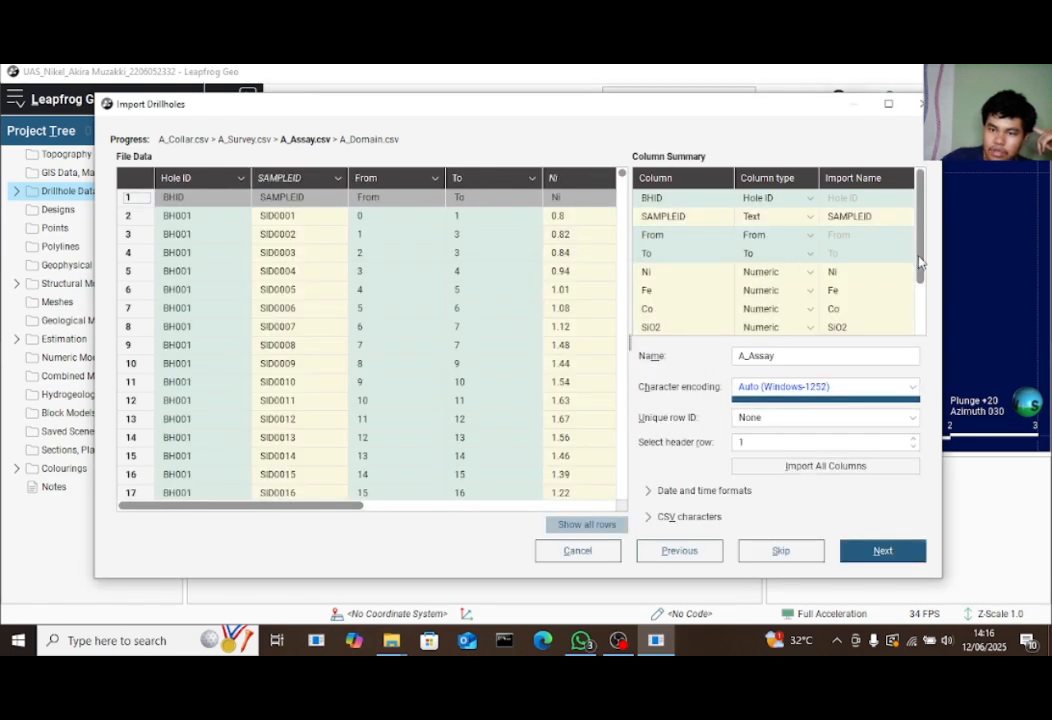
pyautogui.moveTo(920, 262); pyautogui.dragTo(924, 326)
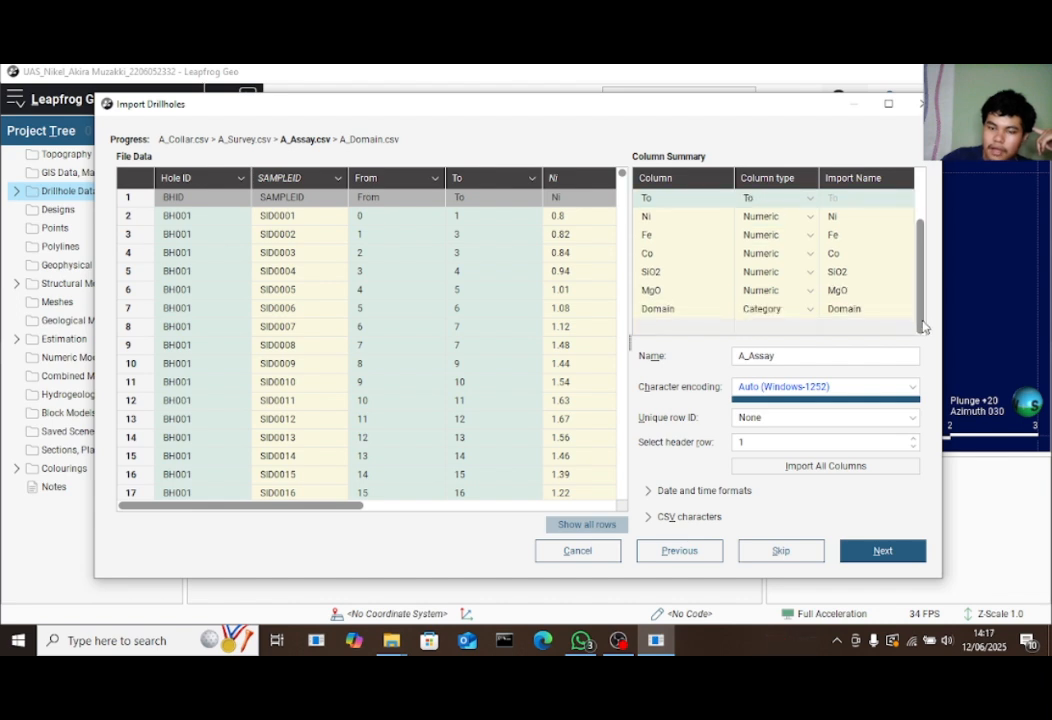
pyautogui.scroll(2, 926, 315)
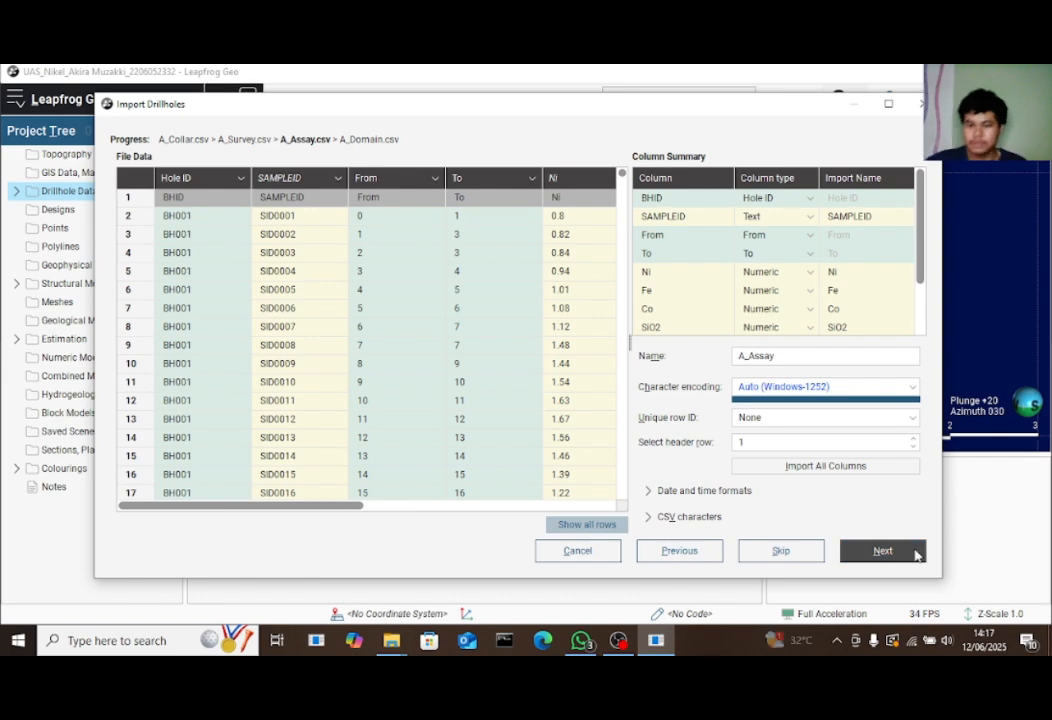
pyautogui.click(912, 551)
pyautogui.click(858, 469)
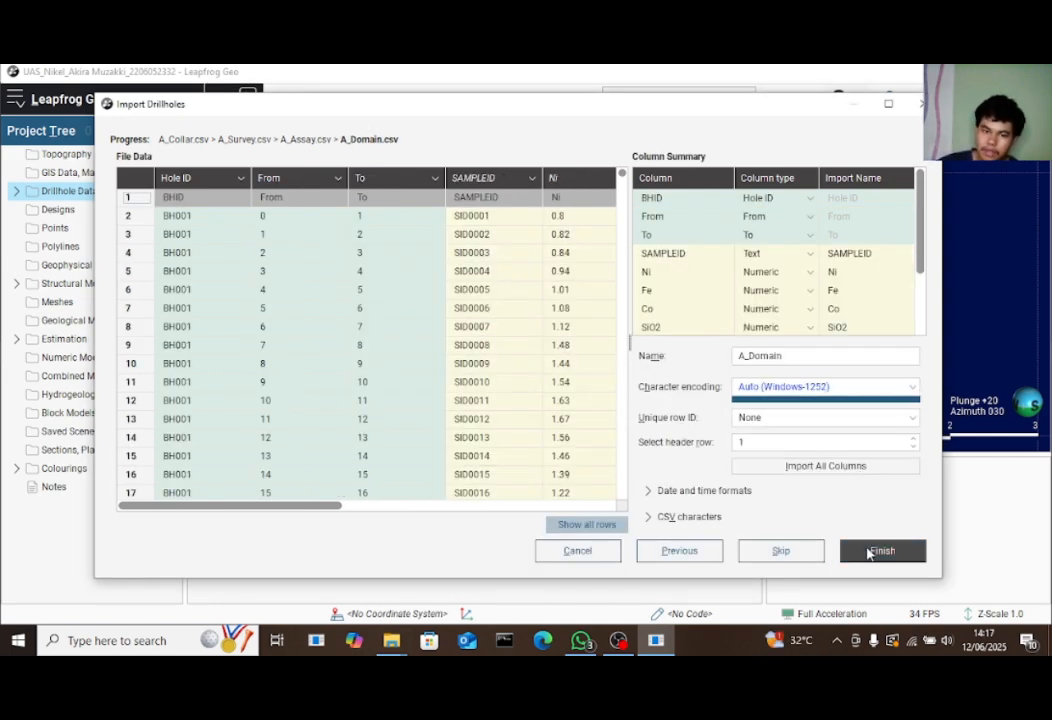
pyautogui.click(878, 551)
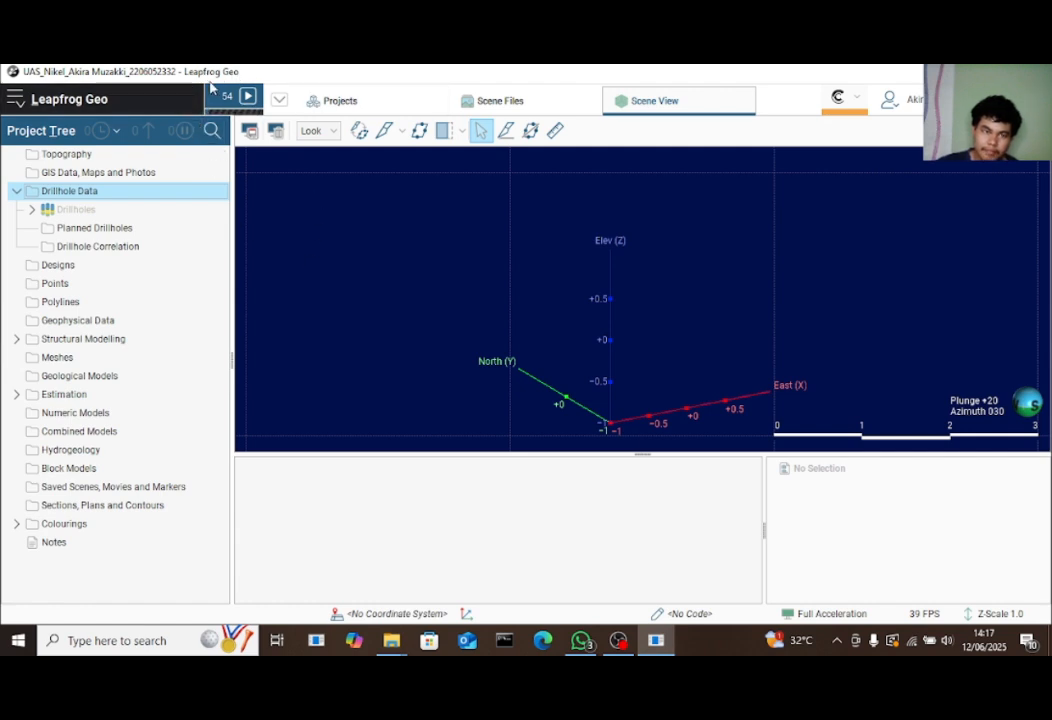
# Expand Drillholes, inspect the collar and survey tables, and bring up the survey table's actions
pyautogui.click(31, 209)
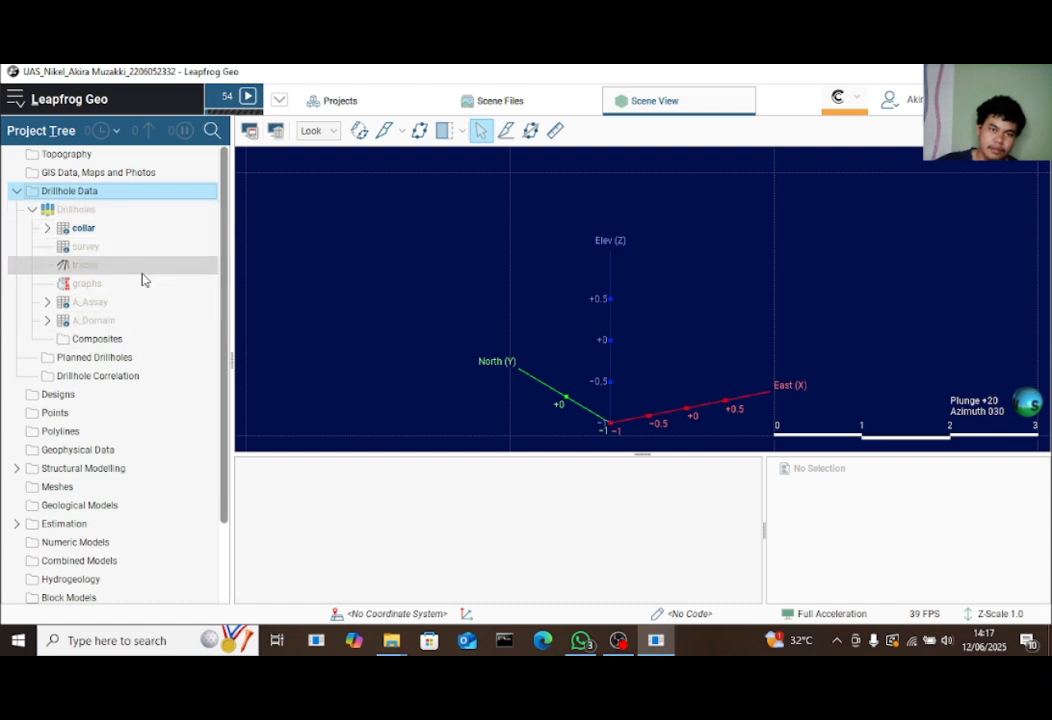
pyautogui.click(143, 229)
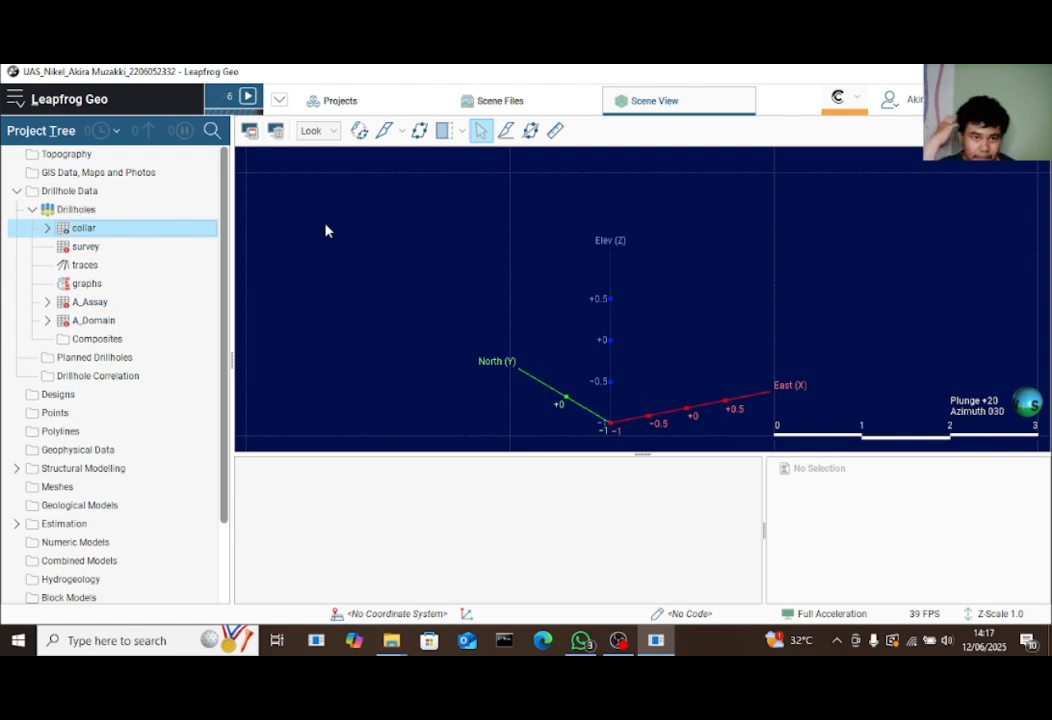
pyautogui.click(123, 251)
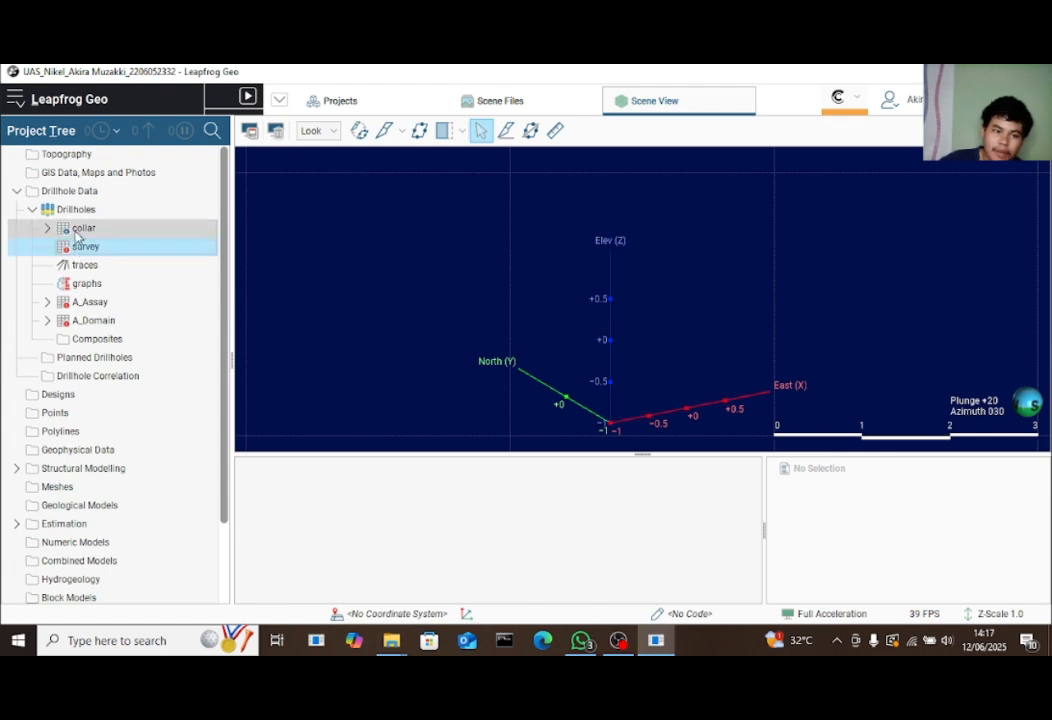
pyautogui.click(78, 231)
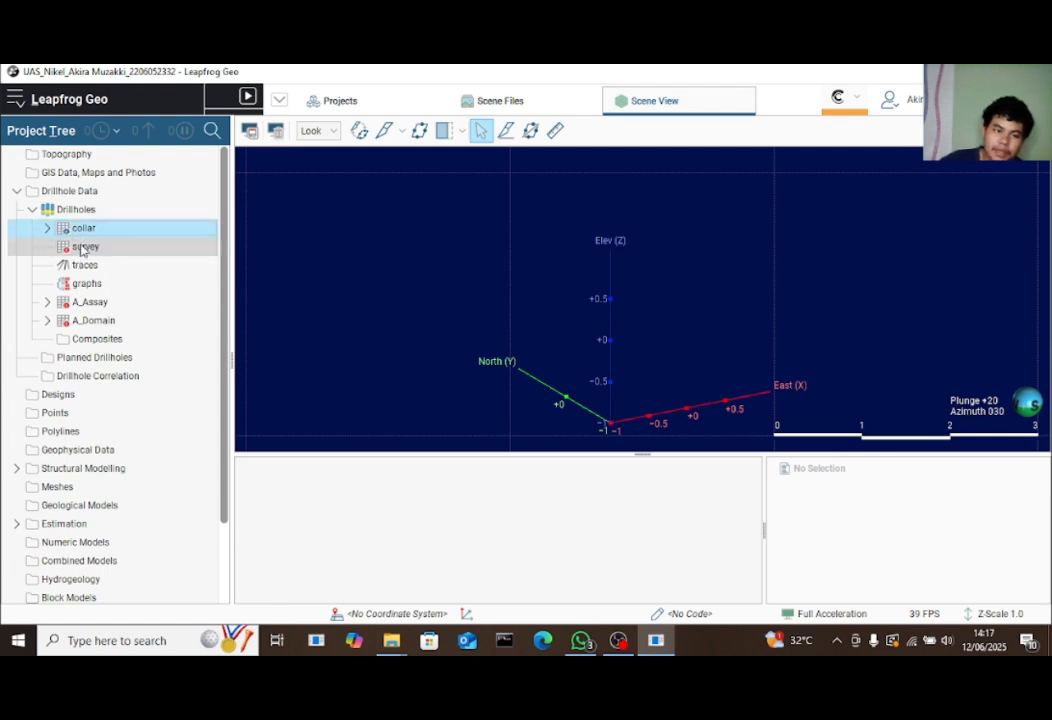
pyautogui.click(83, 245)
pyautogui.rightClick(83, 245)
pyautogui.click(173, 223)
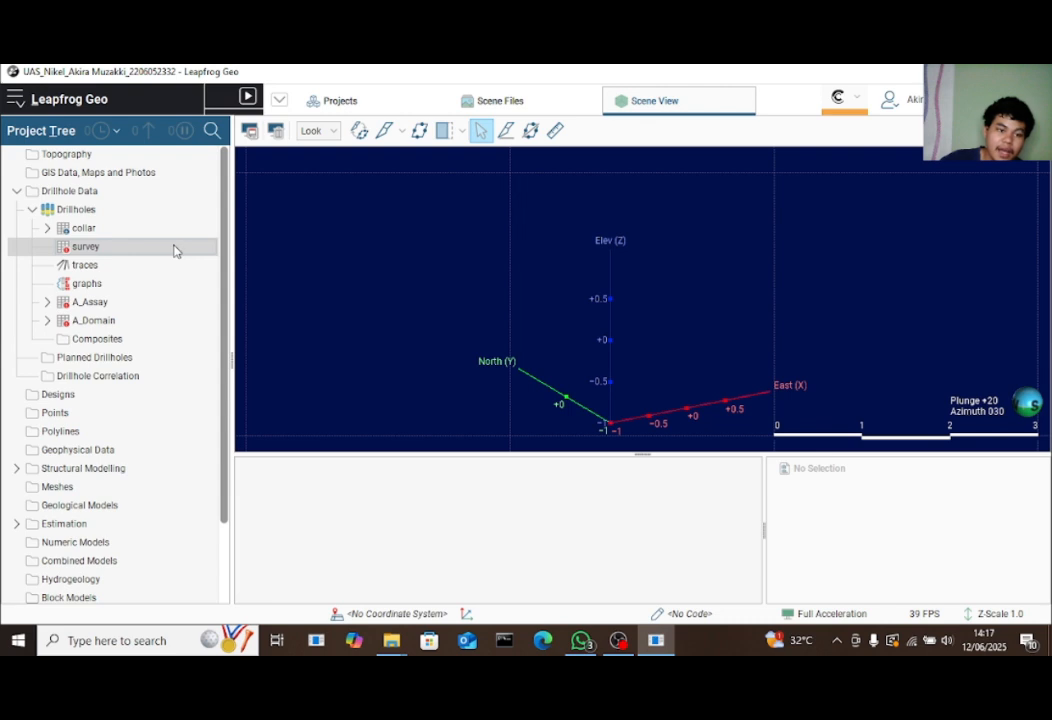
# Via Fix Errors, mark the survey's BH001 collar max-depth error as Ignored and save
pyautogui.rightClick(120, 252)
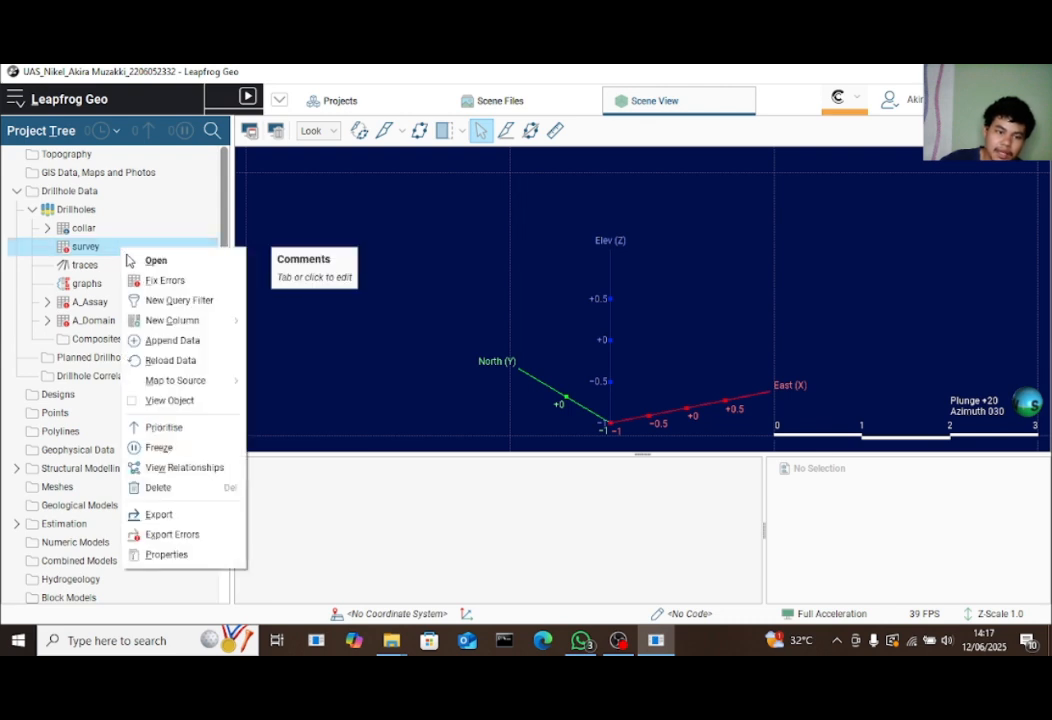
pyautogui.click(146, 279)
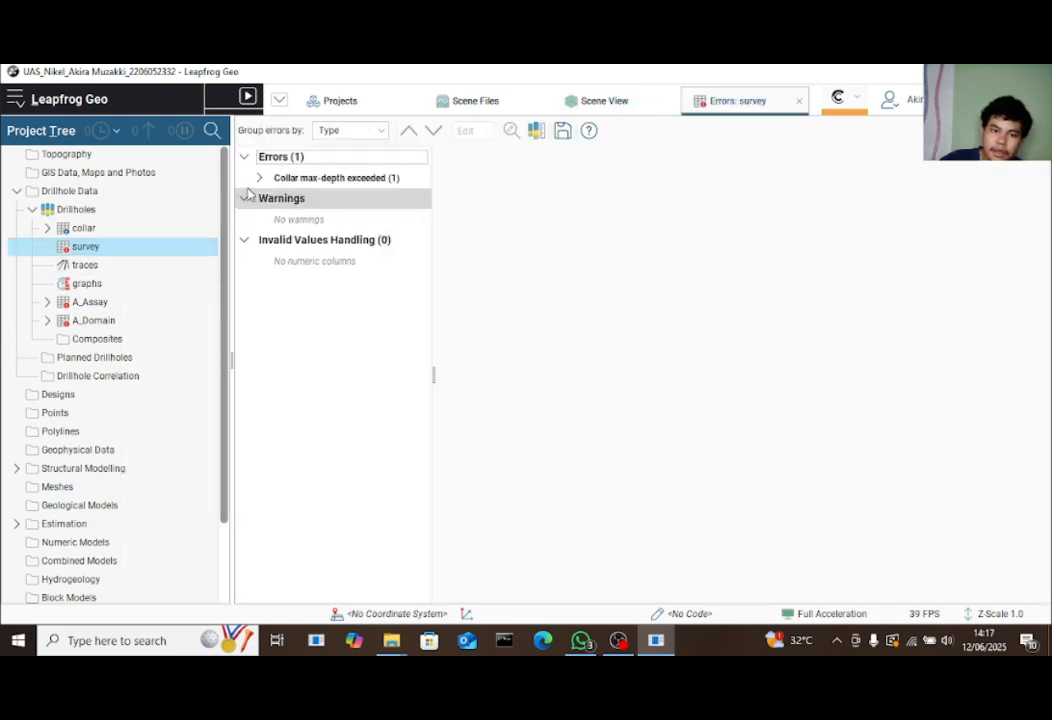
pyautogui.click(259, 177)
pyautogui.click(275, 199)
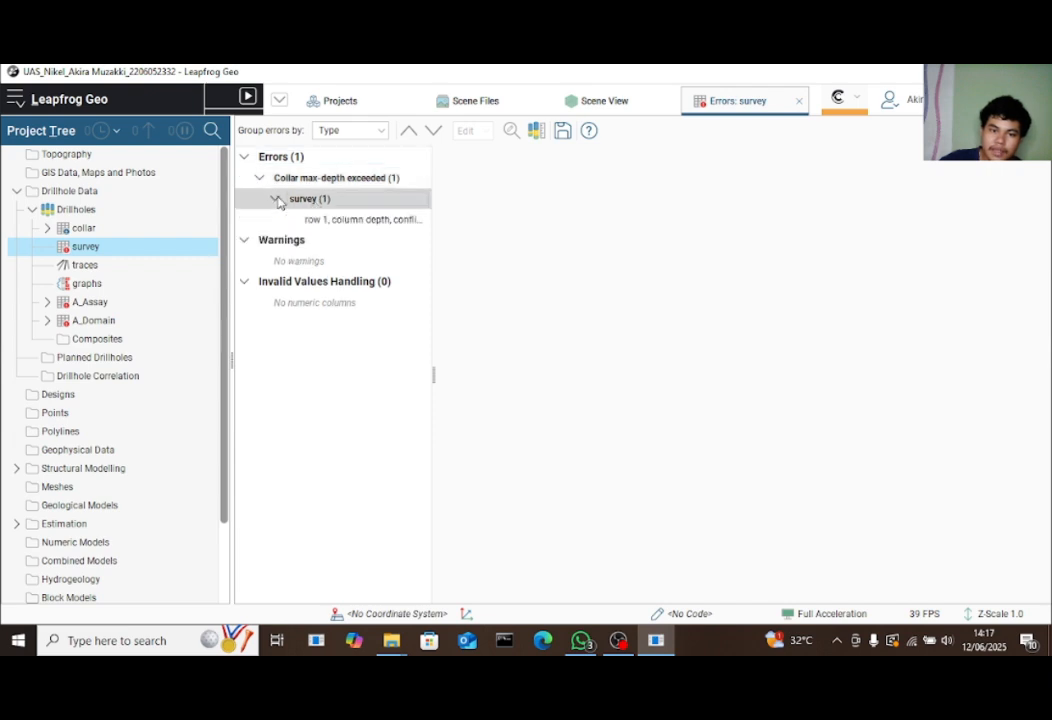
pyautogui.click(322, 219)
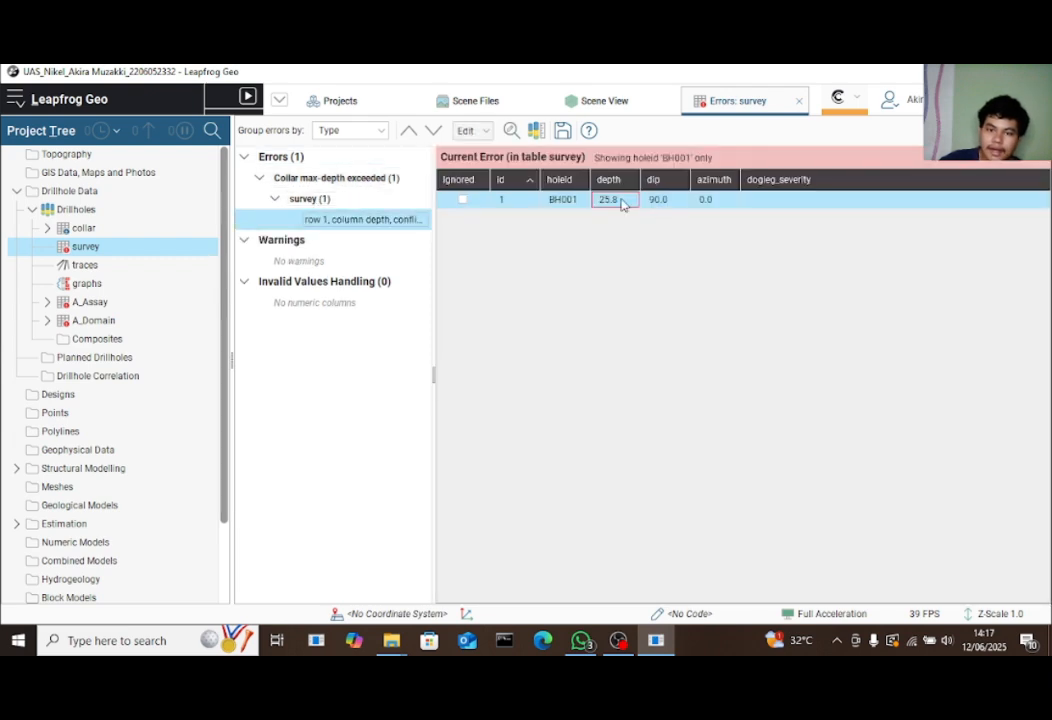
pyautogui.click(462, 200)
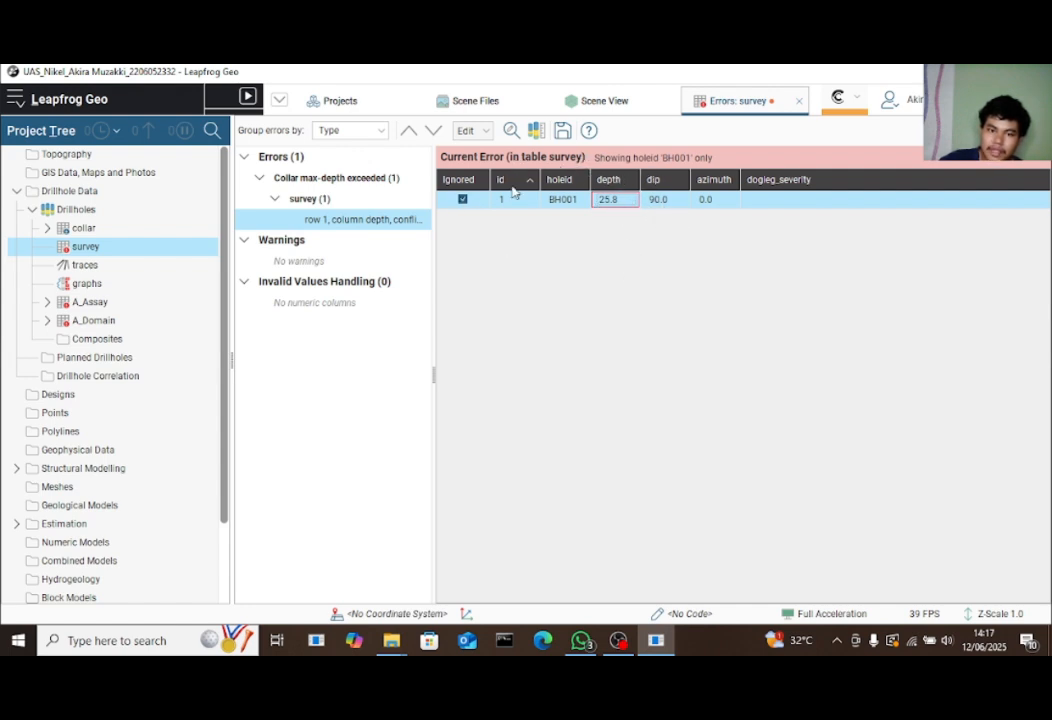
pyautogui.click(561, 133)
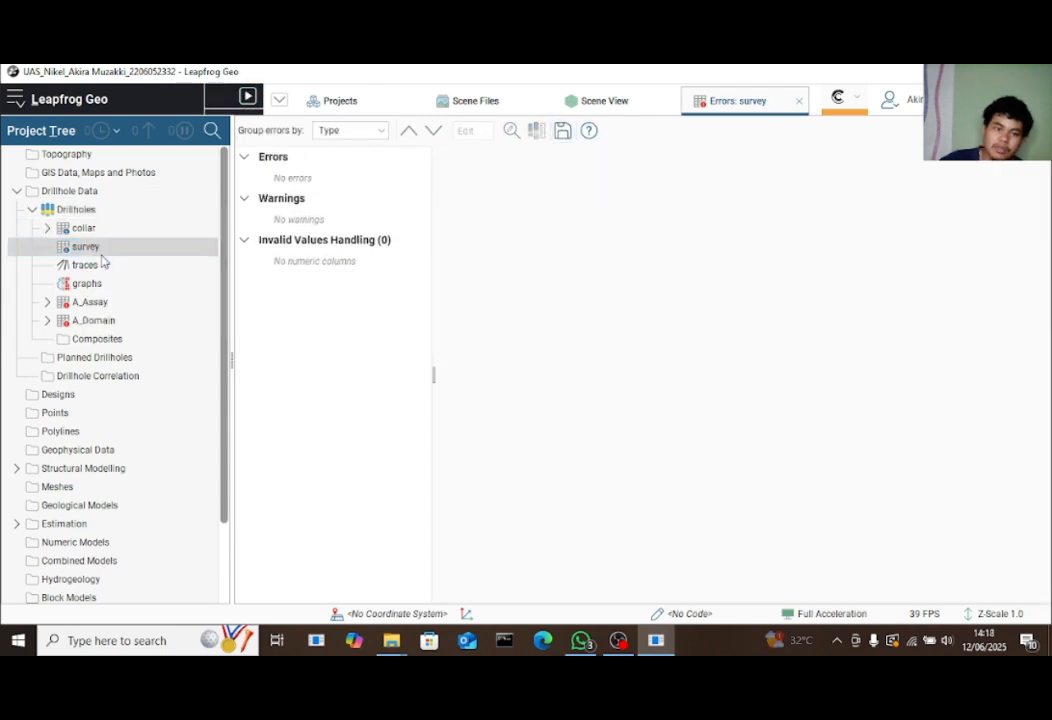
# Open the A_Assay error editor, closing the survey editor, and browse the element invalid-value rules
pyautogui.click(47, 302)
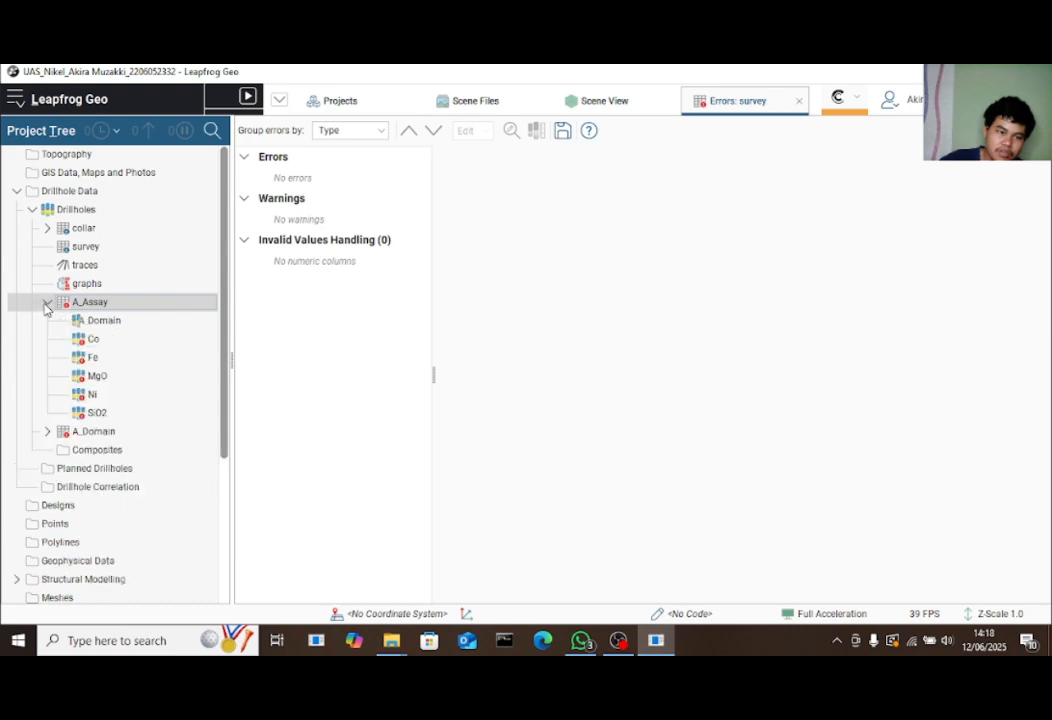
pyautogui.doubleClick(106, 340)
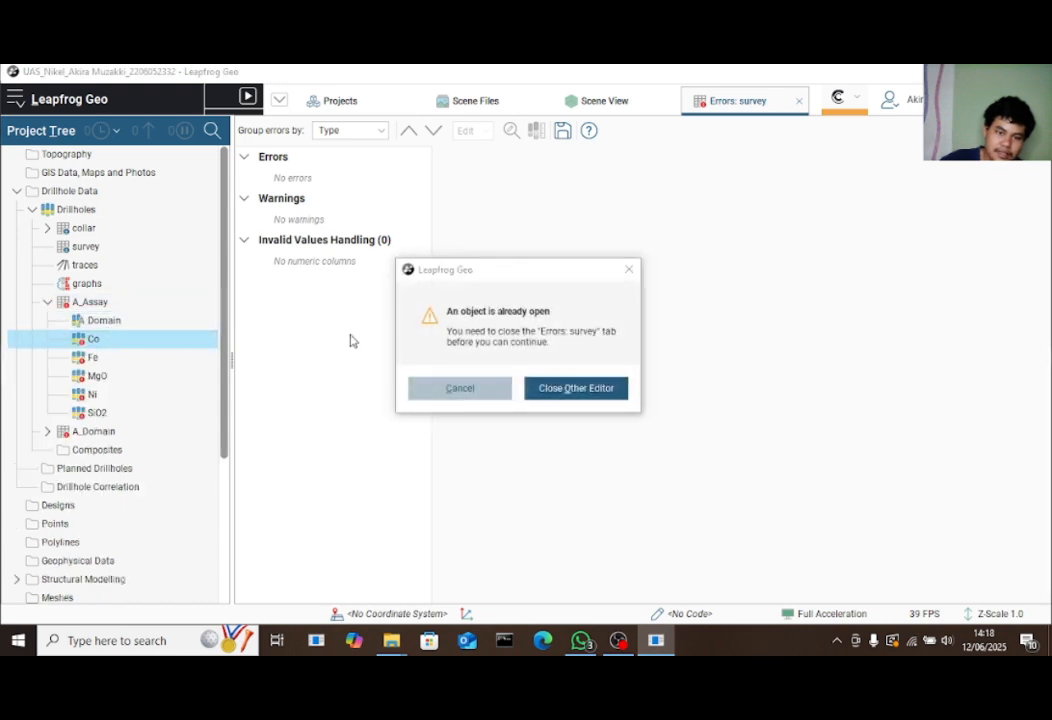
pyautogui.click(575, 389)
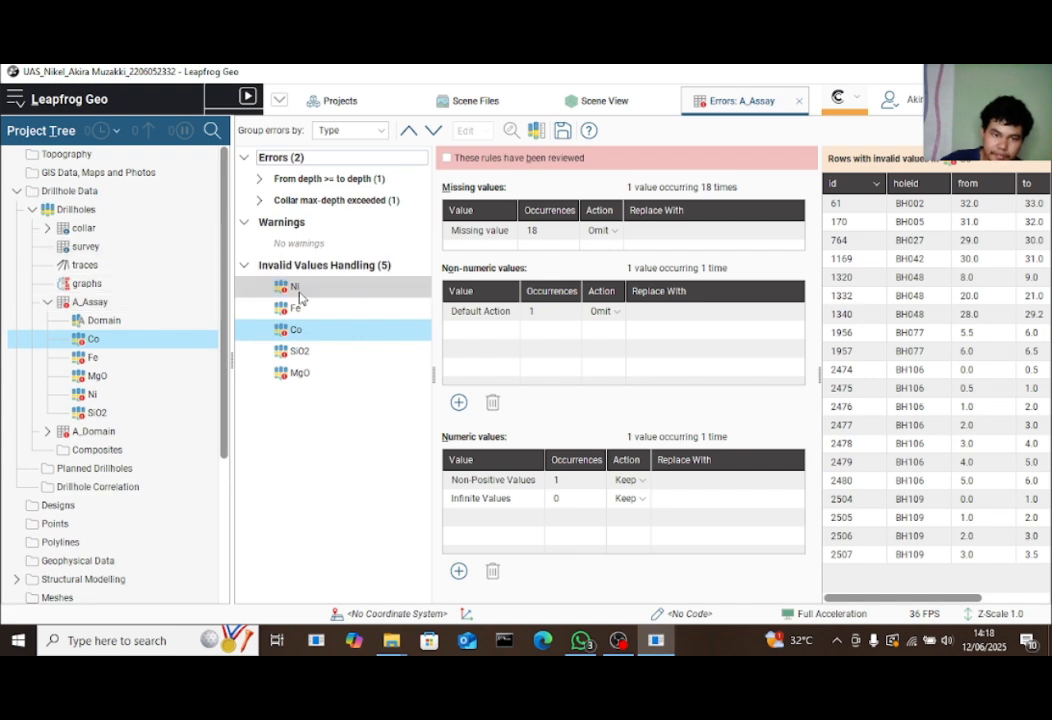
pyautogui.click(306, 294)
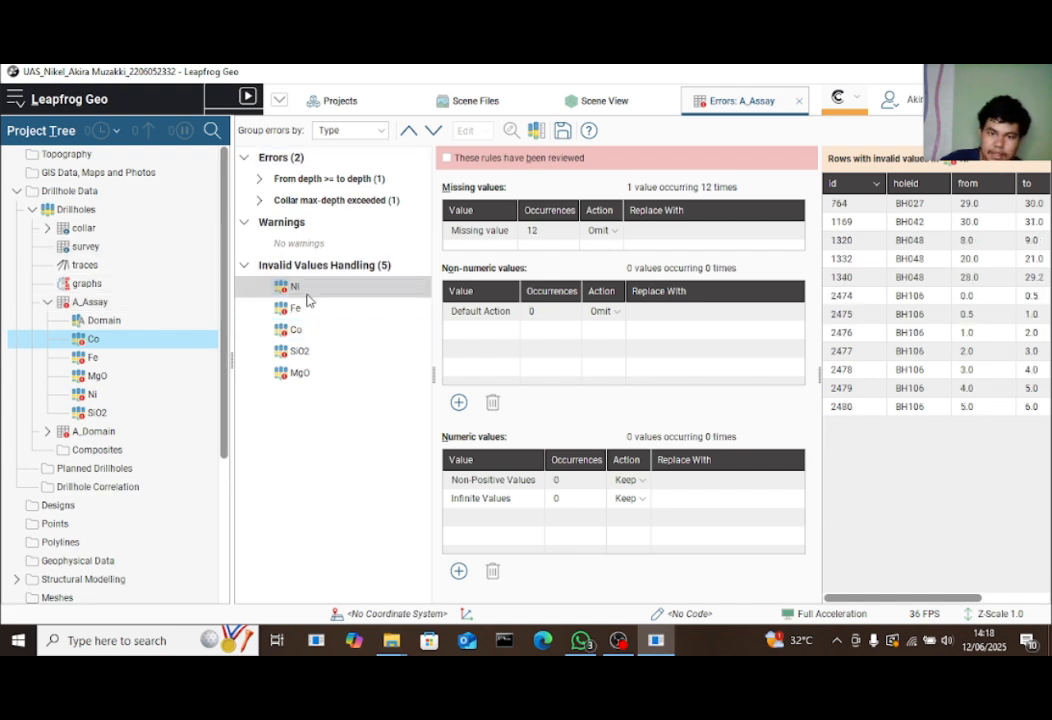
pyautogui.click(312, 307)
pyautogui.click(320, 330)
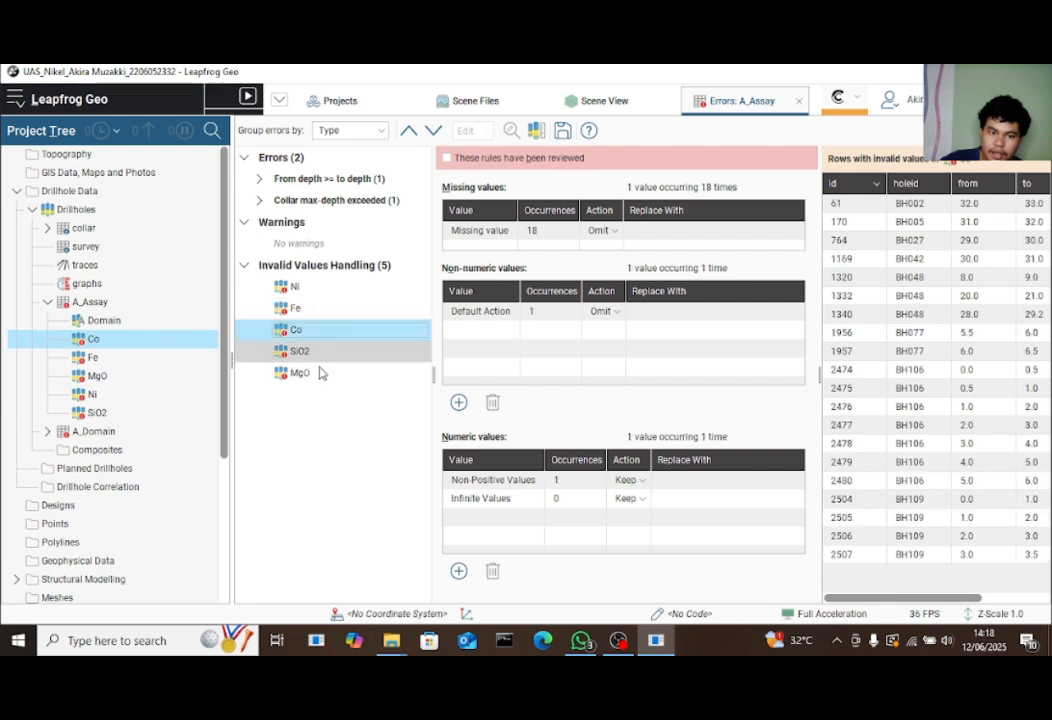
pyautogui.click(322, 372)
pyautogui.click(300, 287)
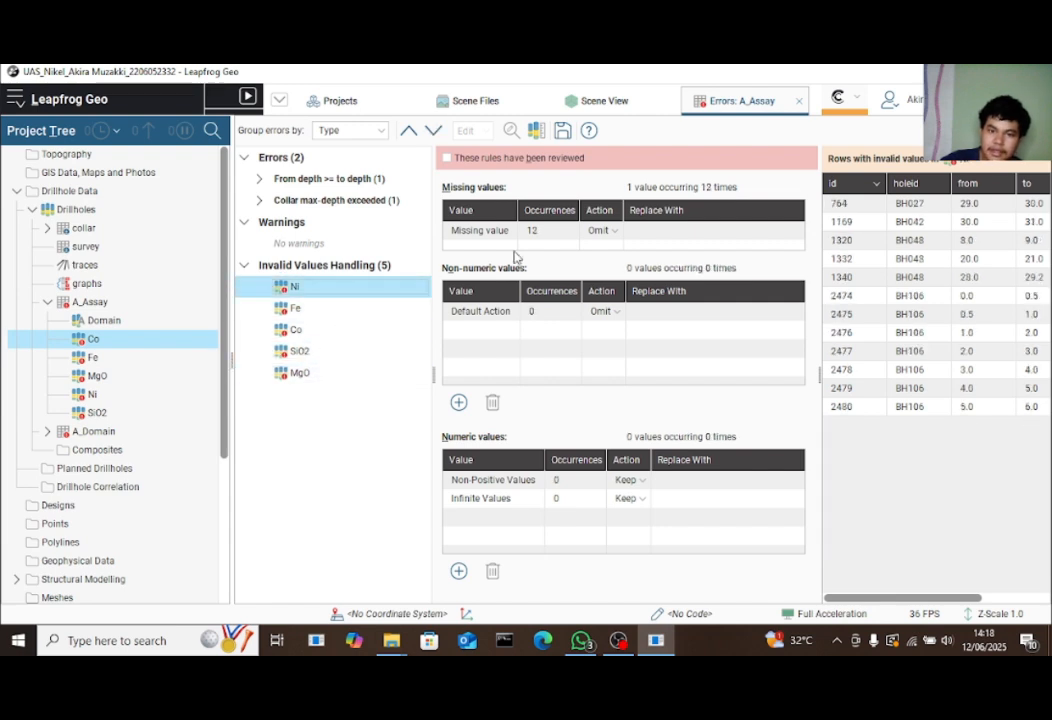
# Keep missing Ni values omitted, mark the Ni and Fe rules reviewed, and save
pyautogui.click(607, 232)
pyautogui.click(609, 232)
pyautogui.click(613, 249)
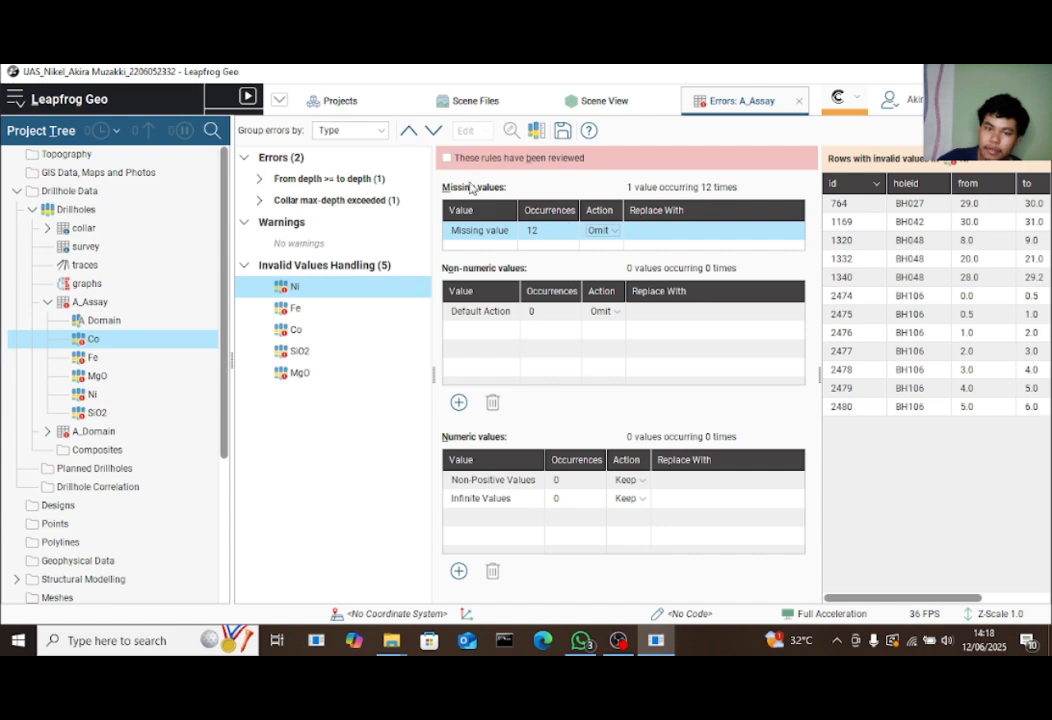
pyautogui.click(447, 158)
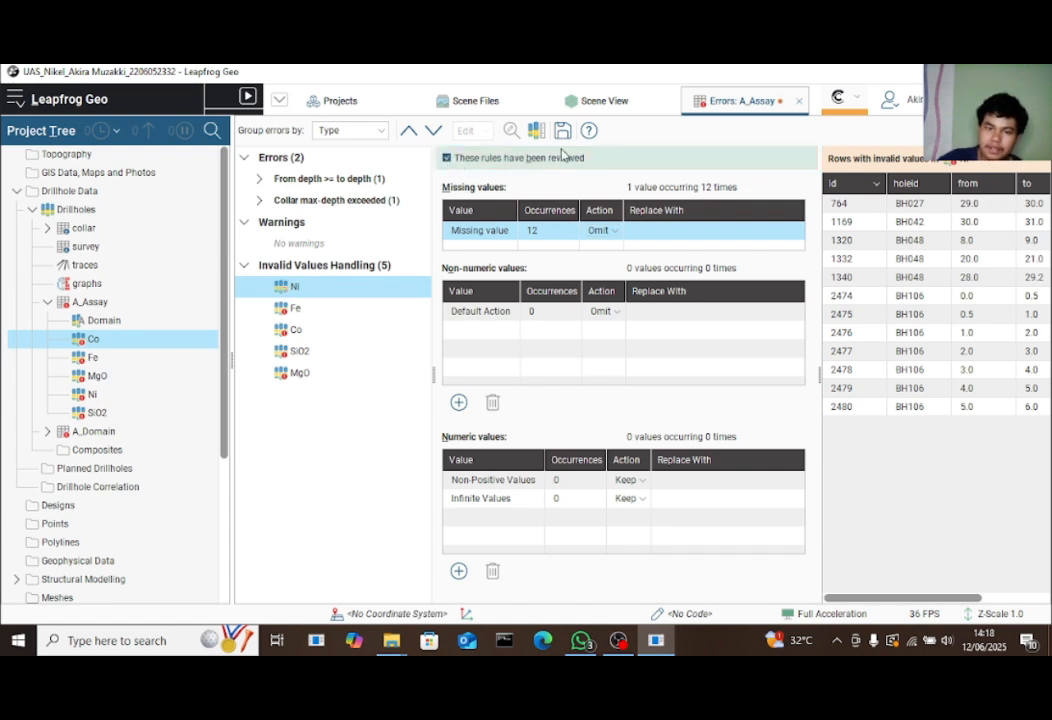
pyautogui.click(370, 310)
pyautogui.click(447, 158)
pyautogui.click(562, 130)
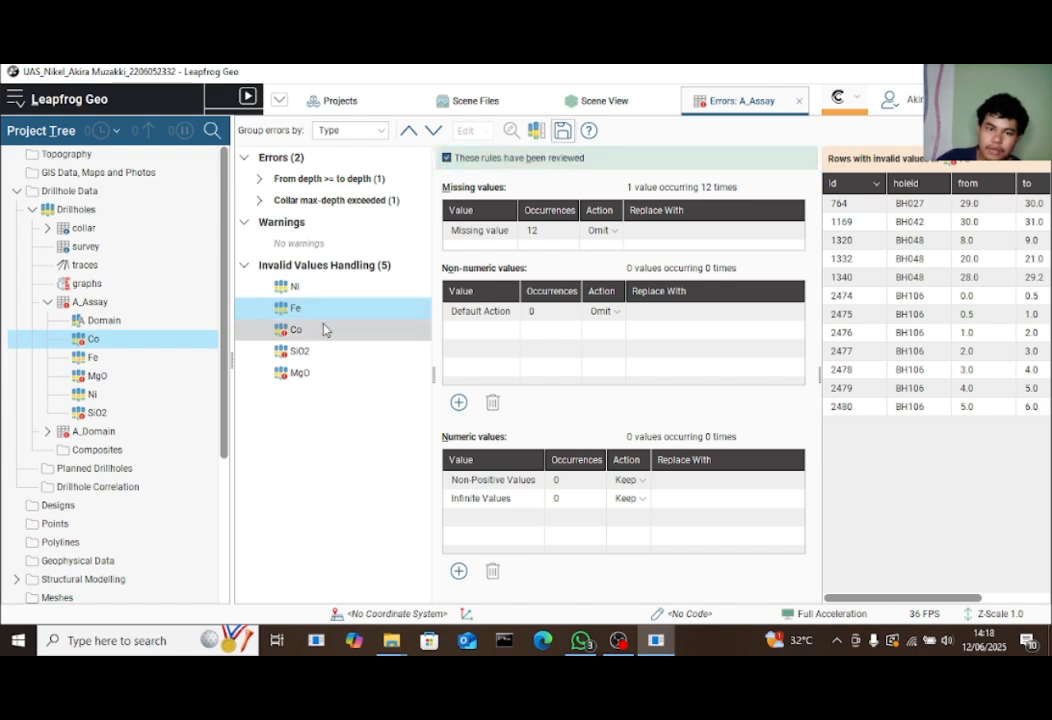
# Mark the Co, SiO2 and MgO invalid-value rules as reviewed and save
pyautogui.click(318, 330)
pyautogui.click(447, 158)
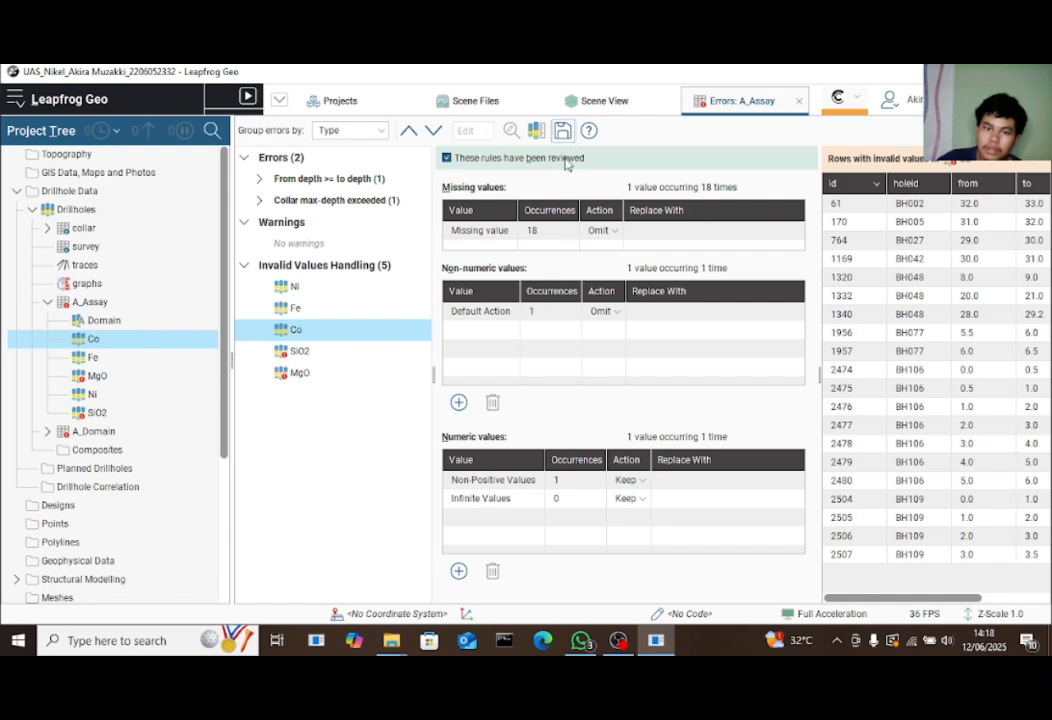
pyautogui.click(322, 351)
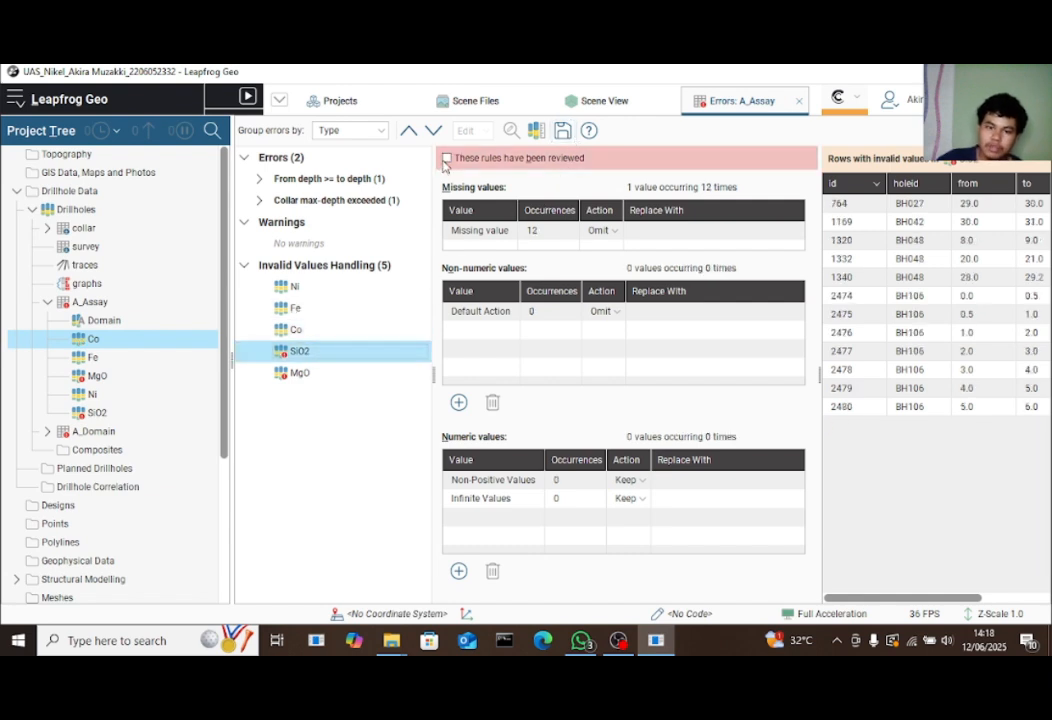
pyautogui.click(447, 158)
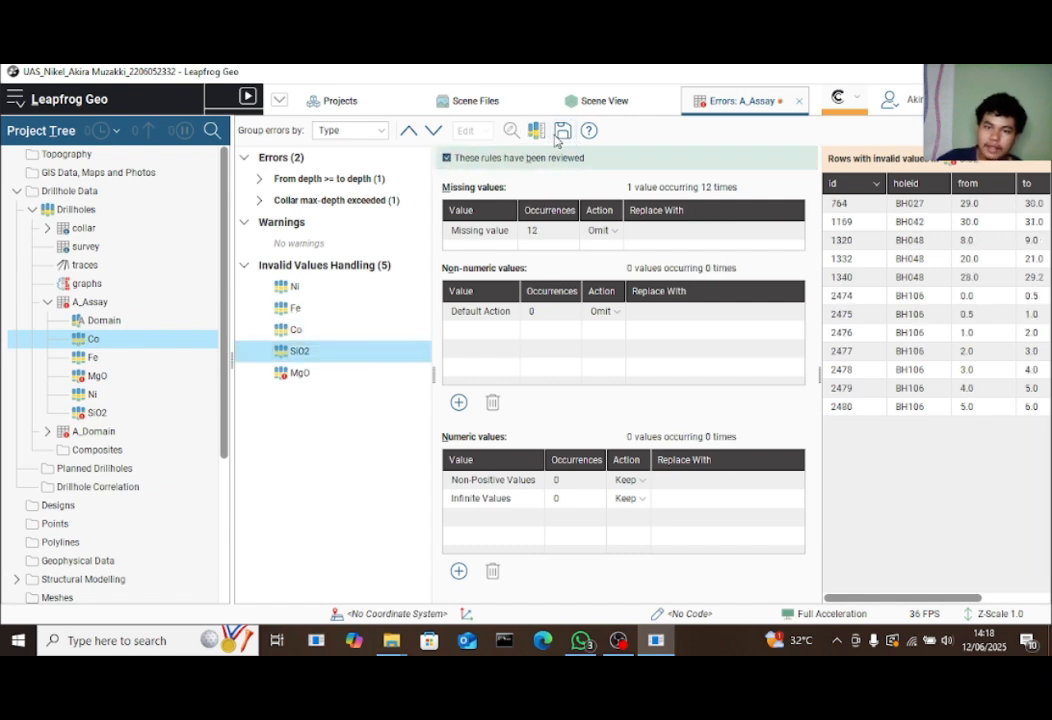
pyautogui.click(322, 372)
pyautogui.click(447, 158)
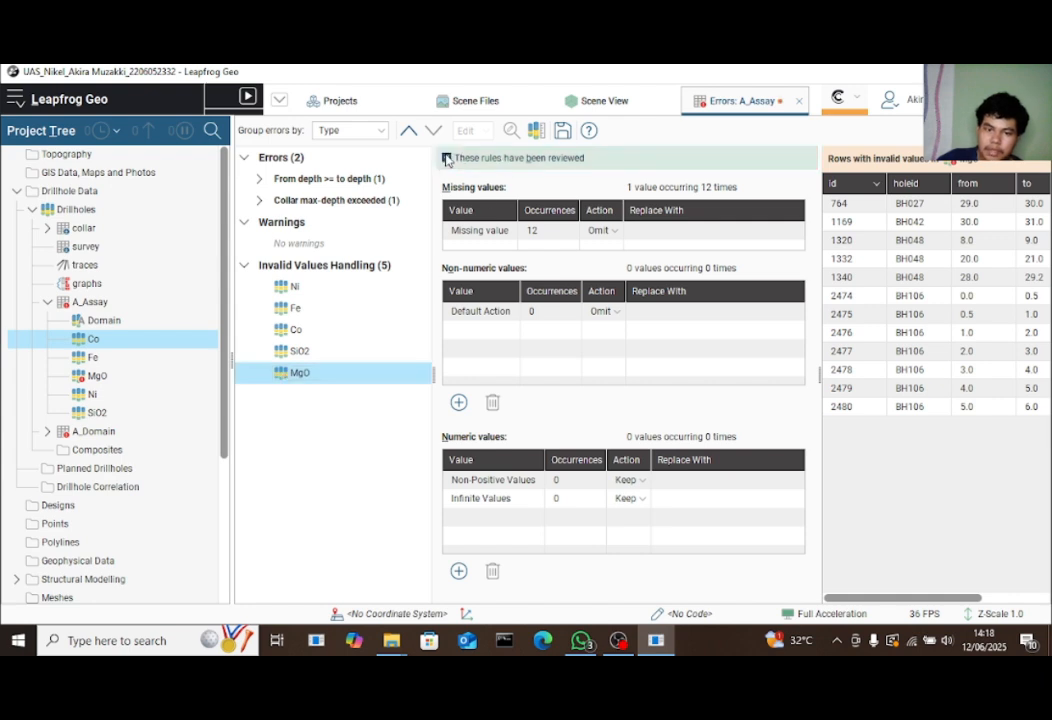
pyautogui.click(562, 130)
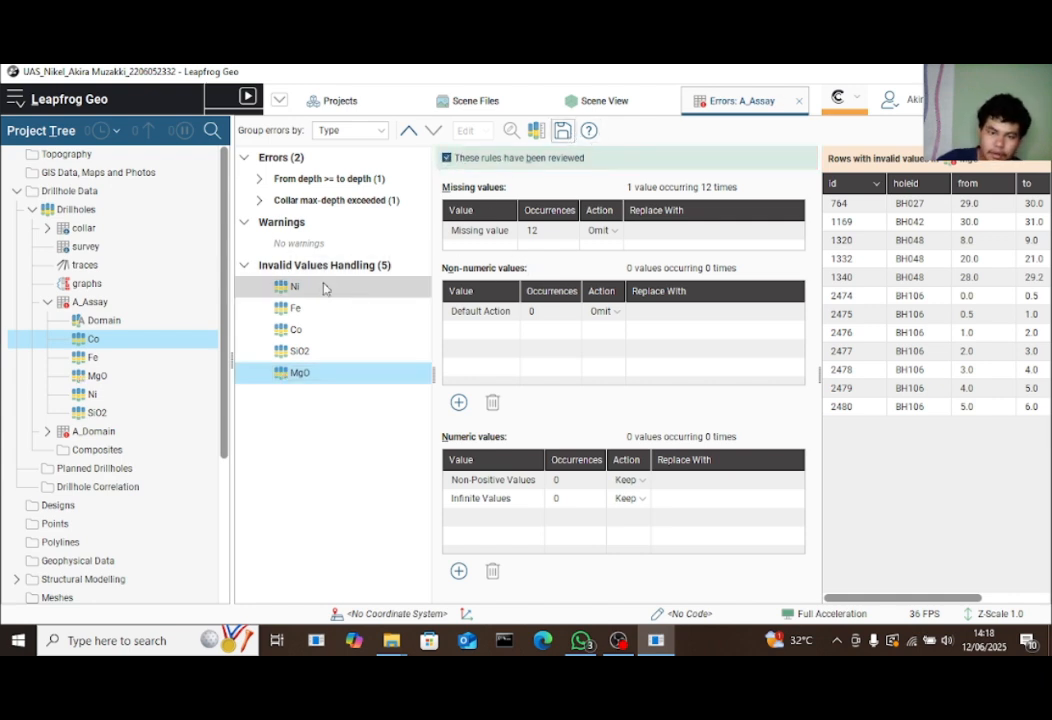
# Expand the A_Assay entry under the Collar max-depth exceeded error
pyautogui.click(245, 266)
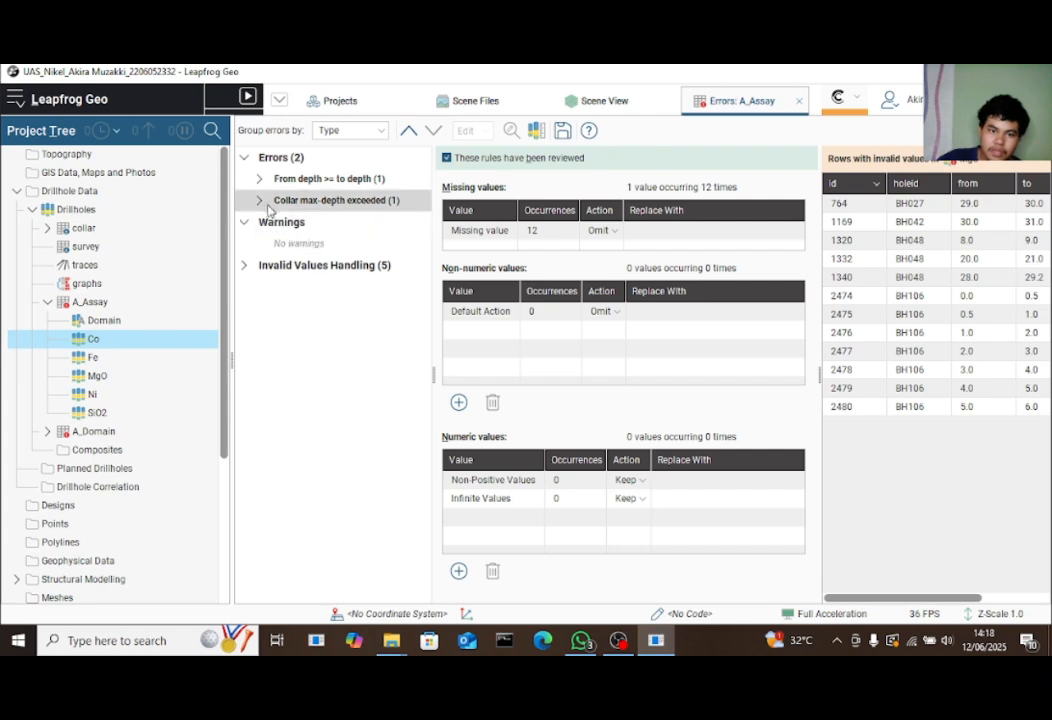
pyautogui.click(260, 201)
pyautogui.click(276, 222)
# Mark A_Assay row 27's collar max-depth conflict as Ignored and save
pyautogui.click(355, 243)
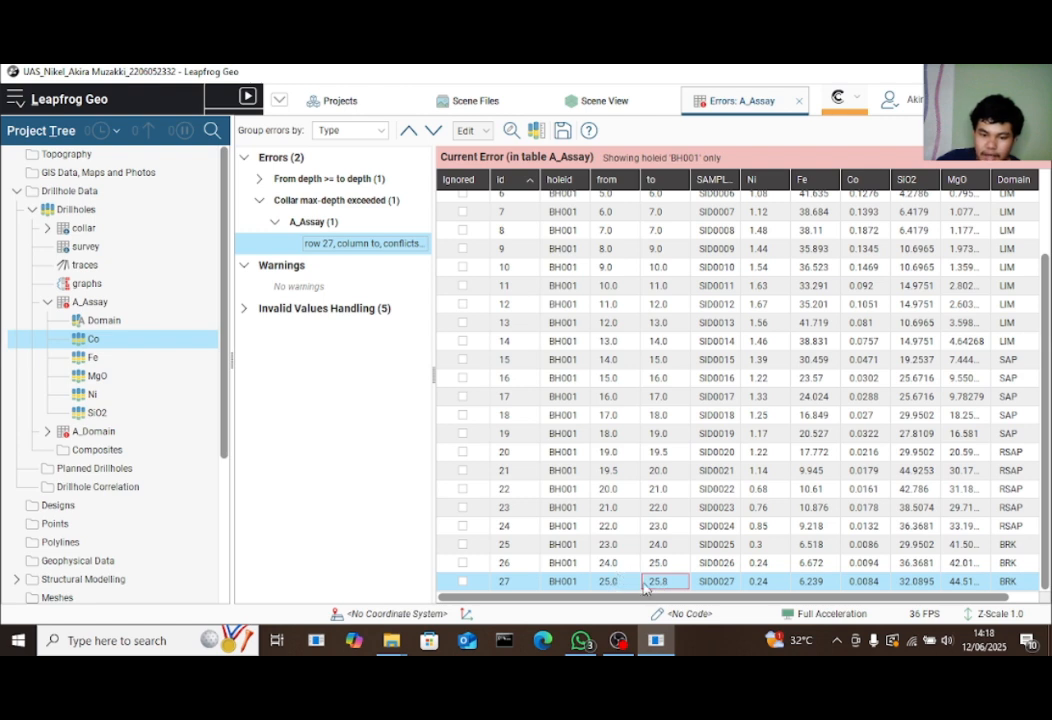
pyautogui.click(463, 582)
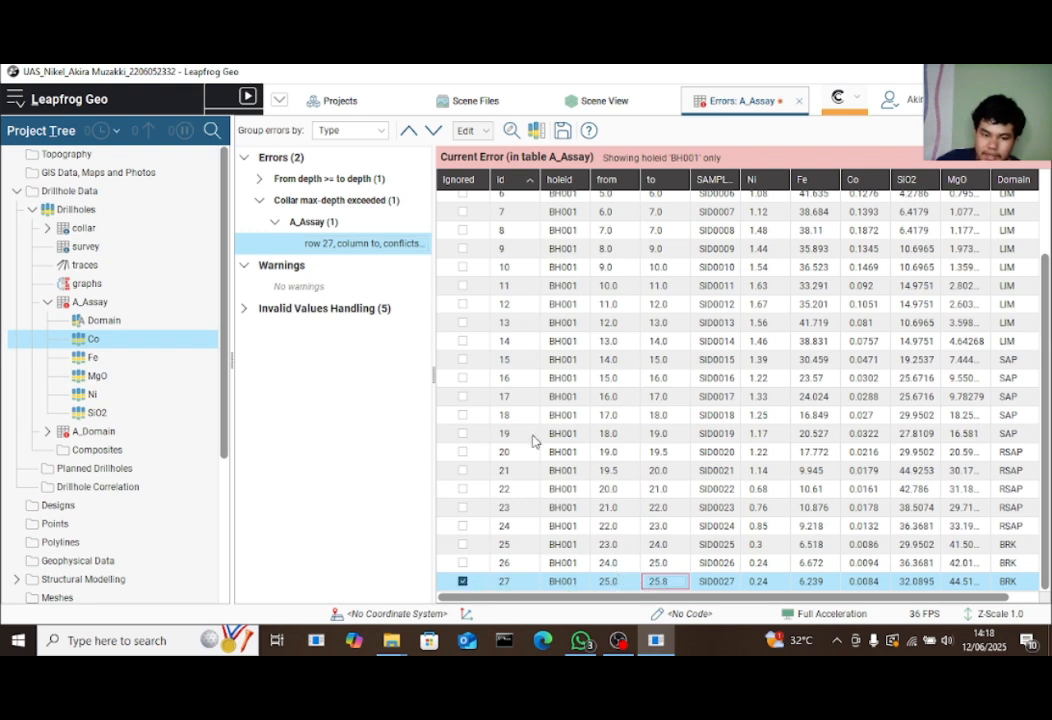
pyautogui.click(563, 132)
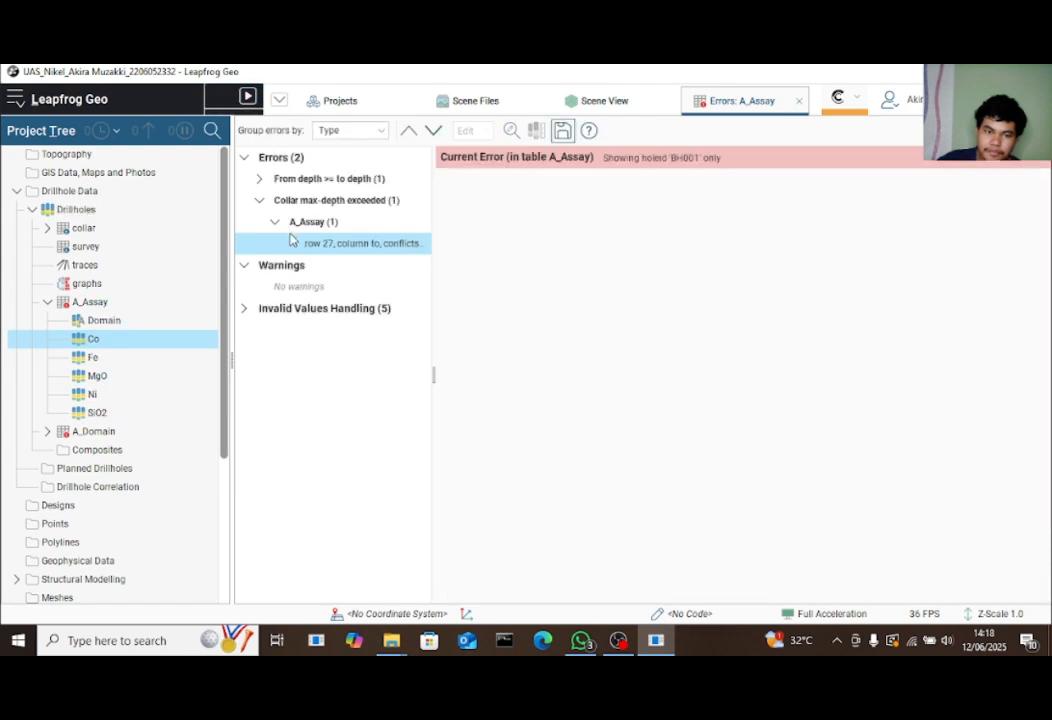
# Change row 8's 'to' depth from 7.0 to 8.0, save, and collapse the error lists
pyautogui.click(260, 178)
pyautogui.click(275, 201)
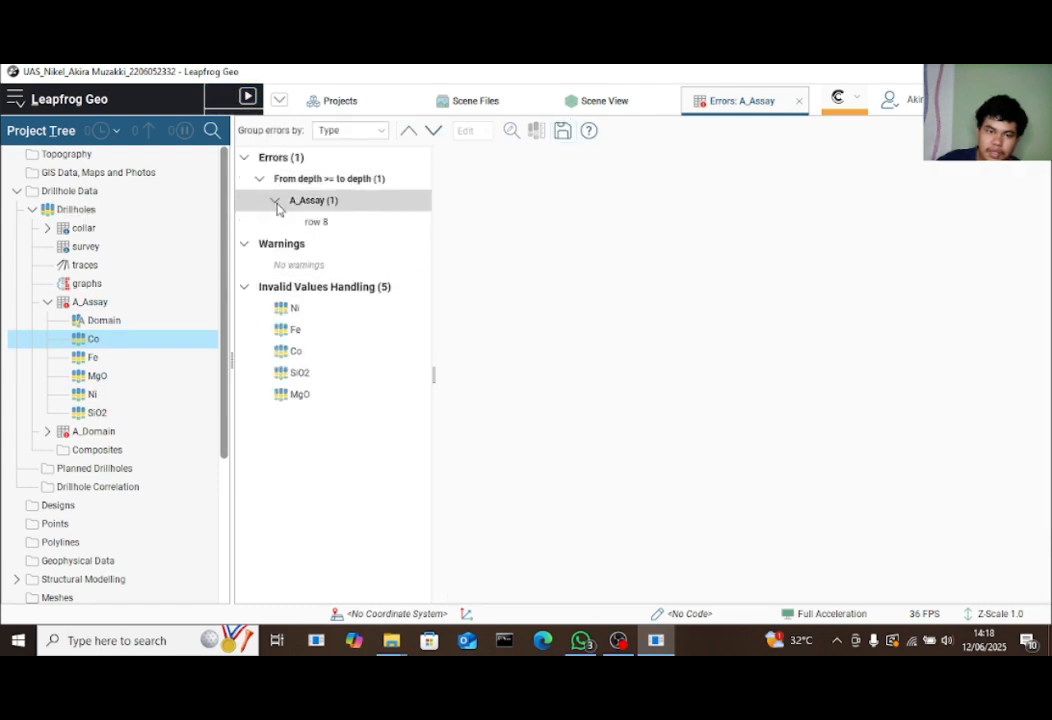
pyautogui.click(319, 220)
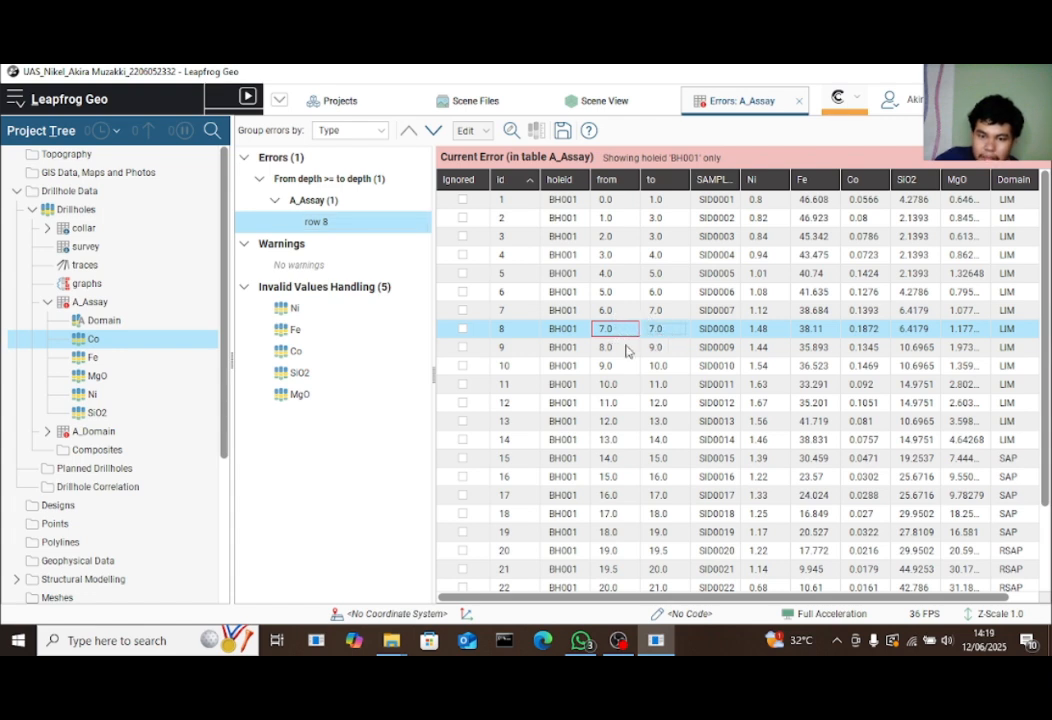
pyautogui.doubleClick(656, 330)
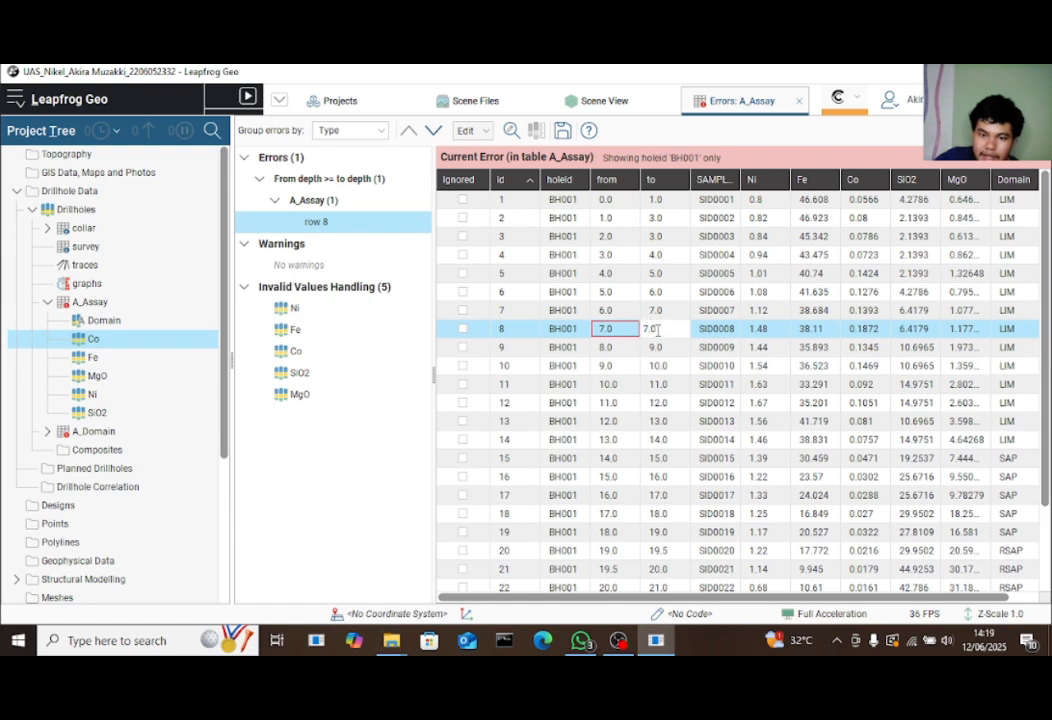
pyautogui.press('BackSpace')
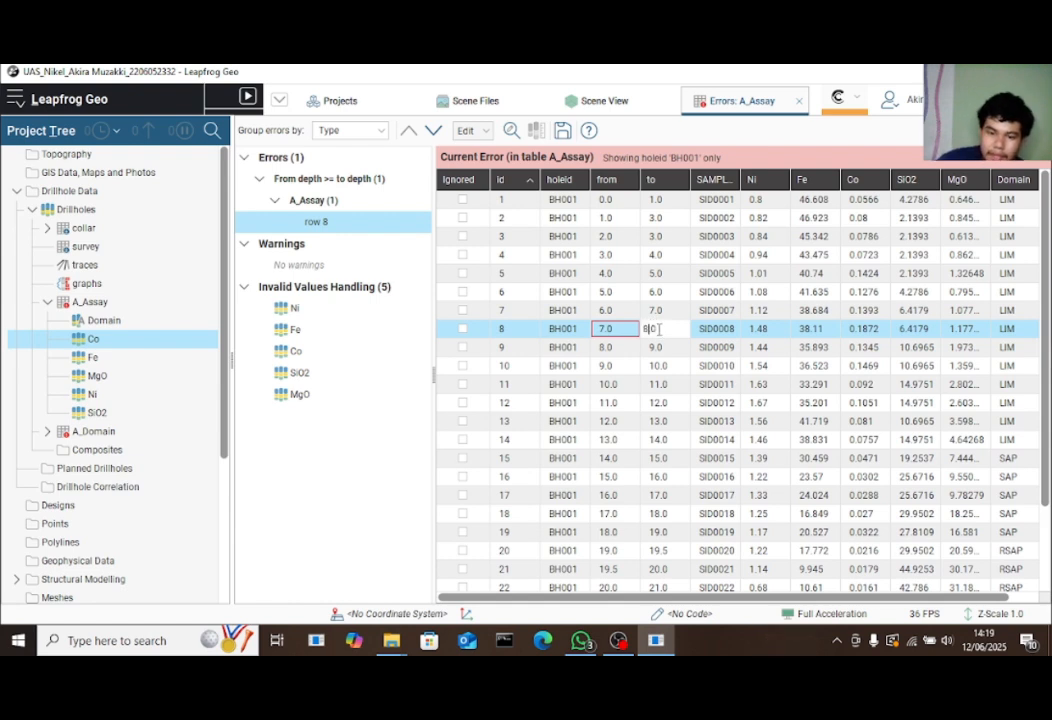
pyautogui.press('Return')
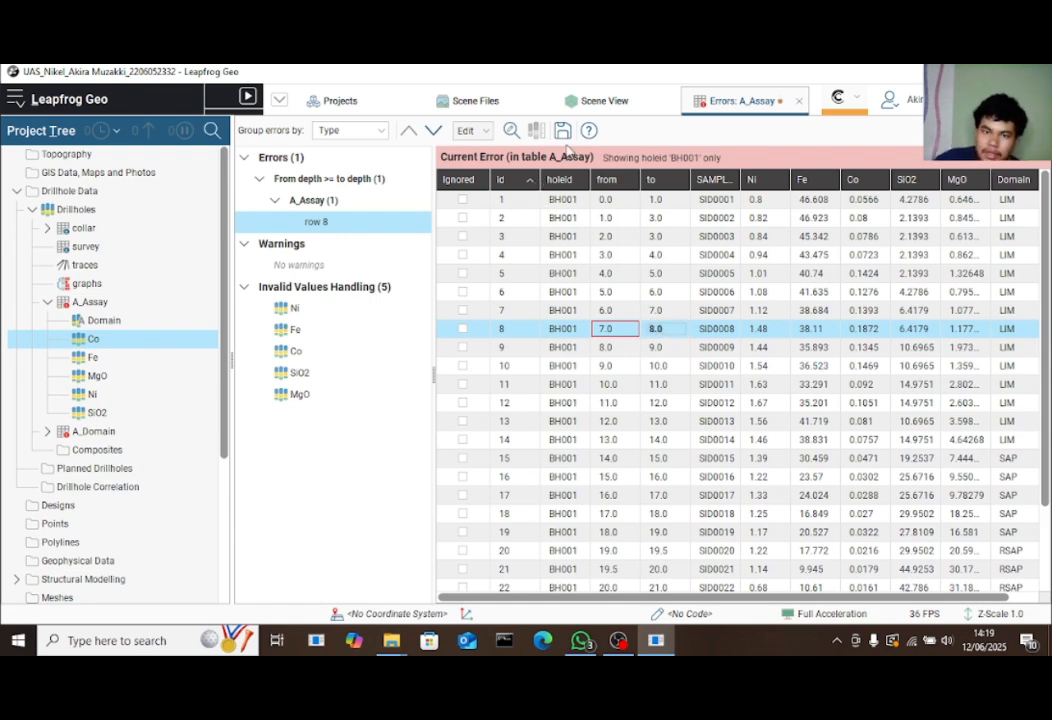
pyautogui.click(562, 131)
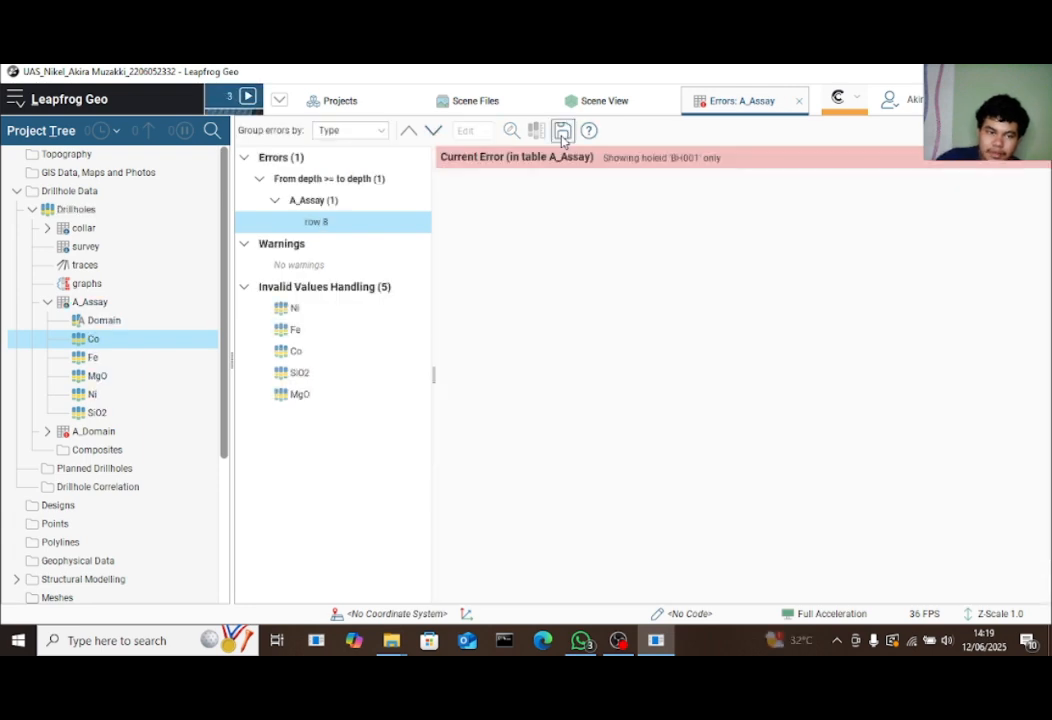
pyautogui.click(244, 158)
pyautogui.click(244, 222)
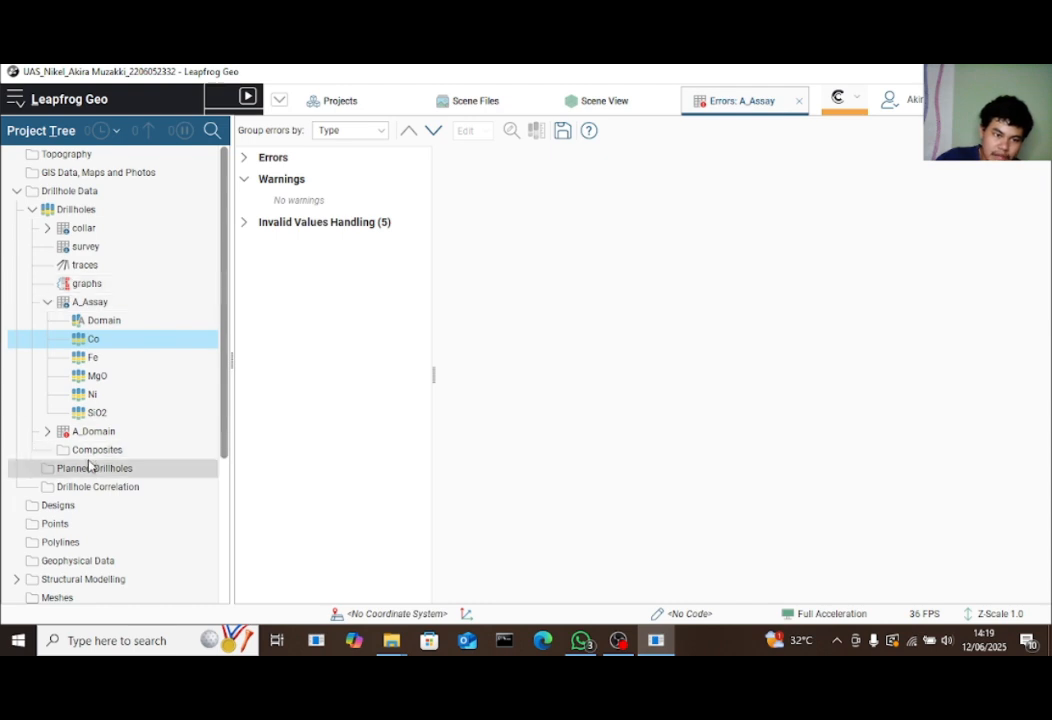
# Open A_Domain's errors and mark row 27, past the collar max depth, as Ignored
pyautogui.click(47, 431)
pyautogui.doubleClick(127, 437)
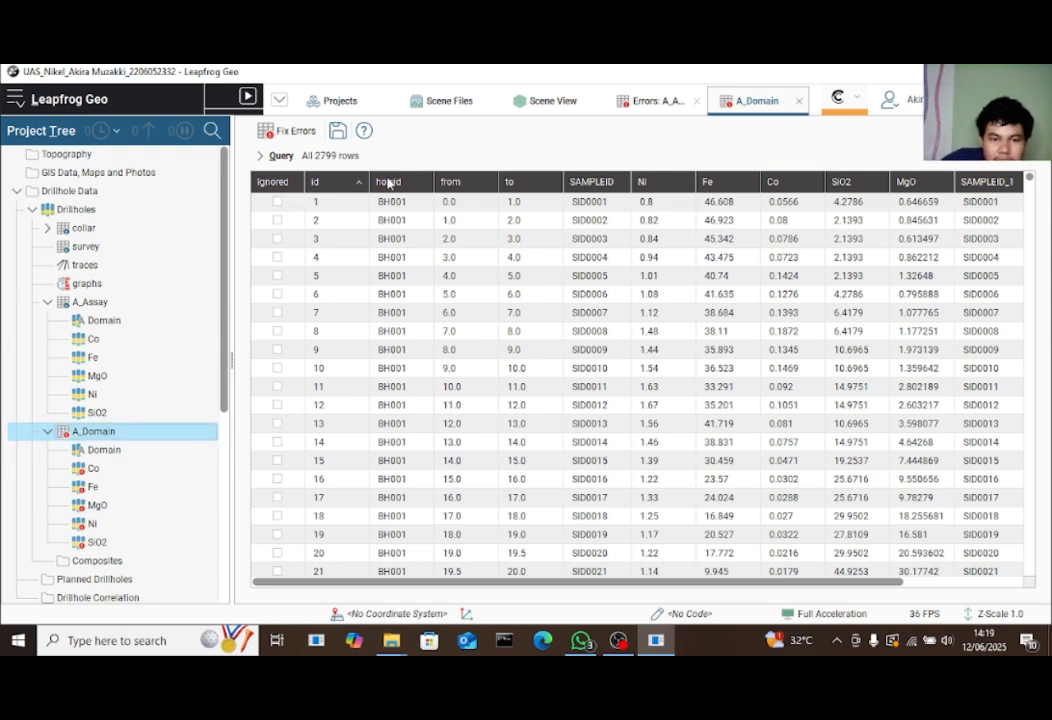
pyautogui.scroll(-3, 324, 197)
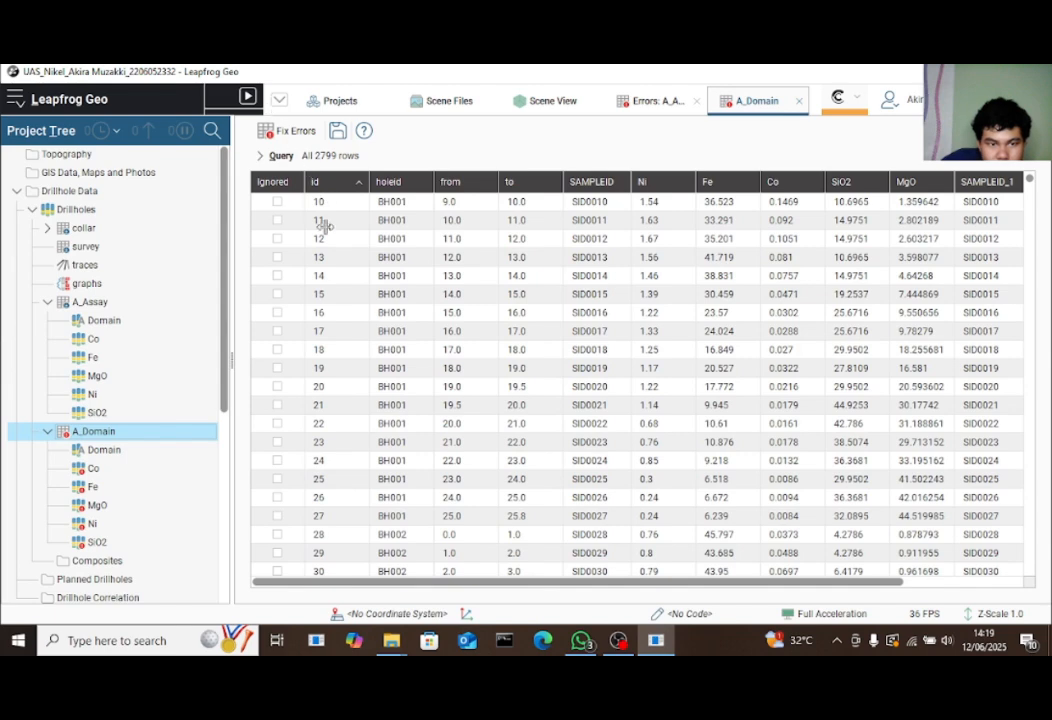
pyautogui.scroll(3, 300, 200)
pyautogui.click(283, 133)
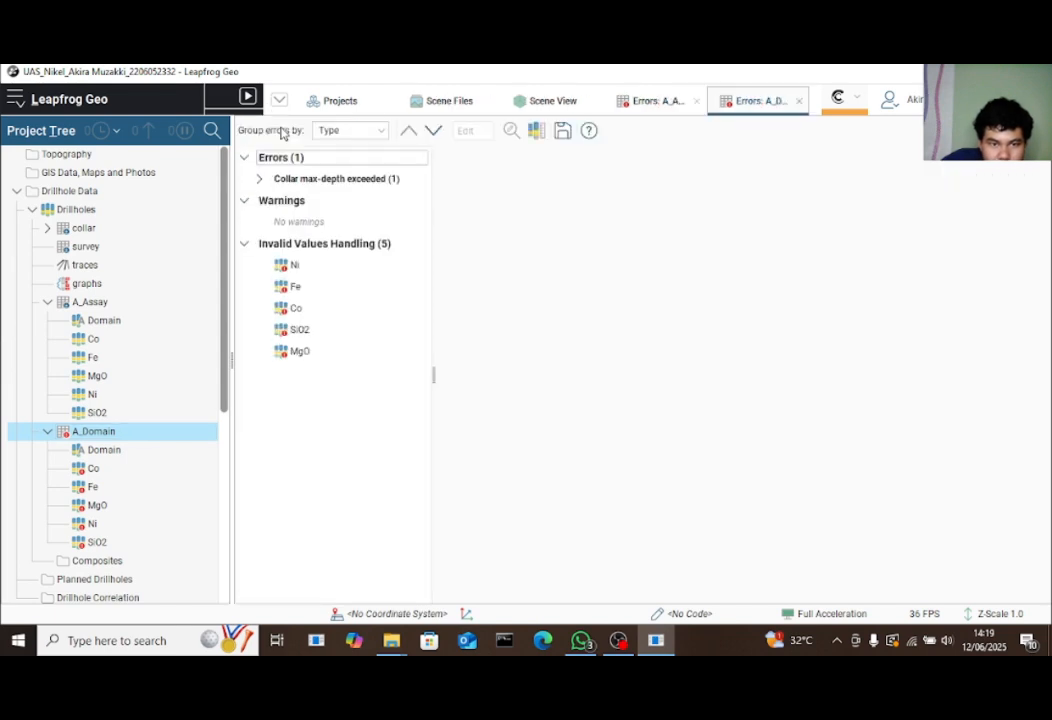
pyautogui.click(265, 184)
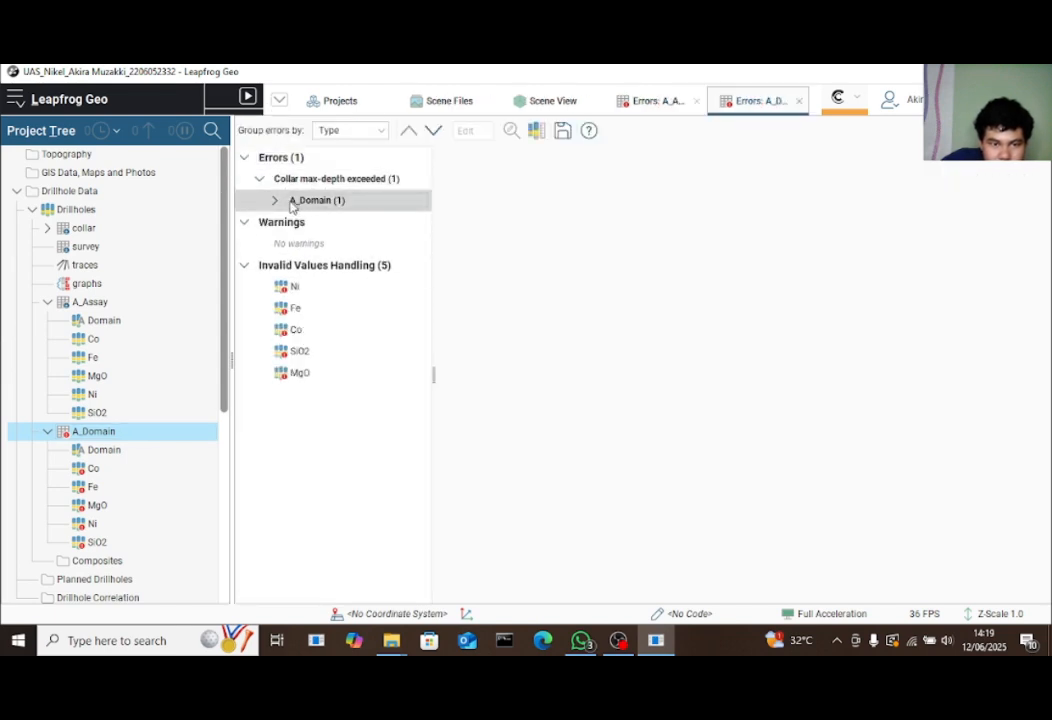
pyautogui.click(295, 204)
pyautogui.click(337, 226)
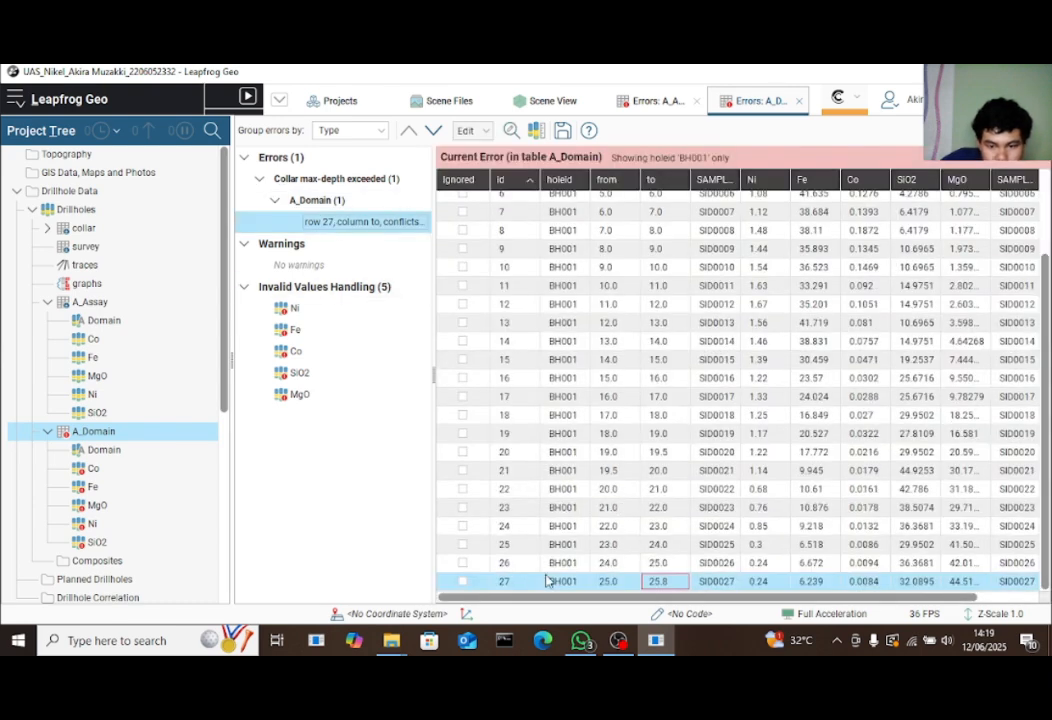
pyautogui.click(463, 582)
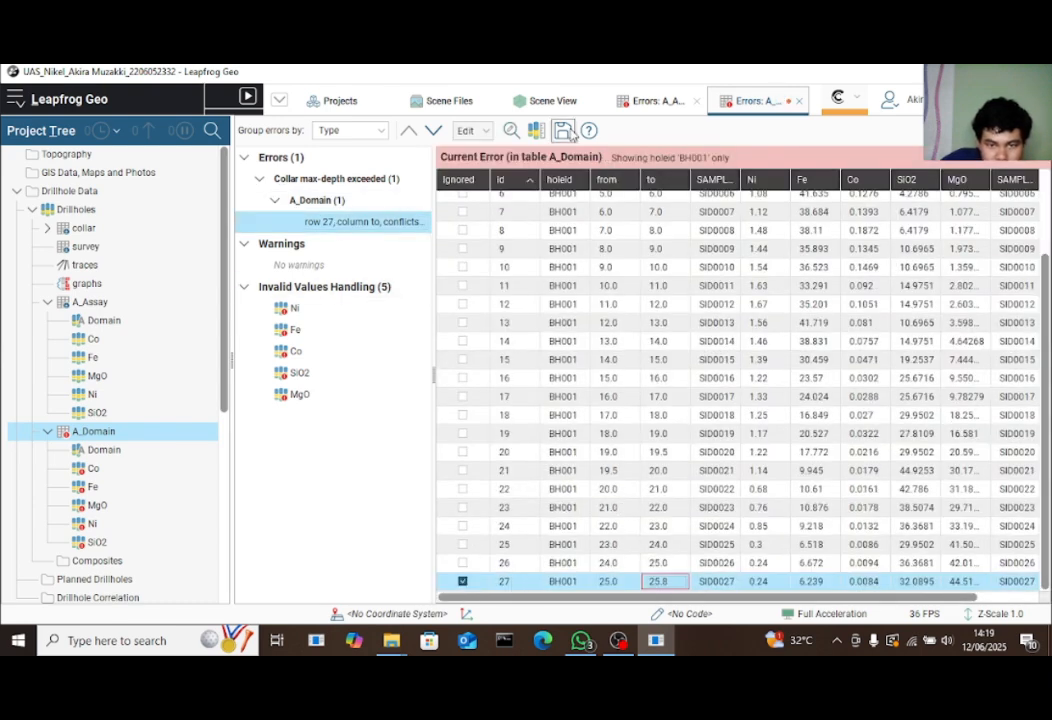
# Mark the Ni, Fe and Co invalid-value rules as reviewed, saving after each
pyautogui.click(297, 309)
pyautogui.click(311, 266)
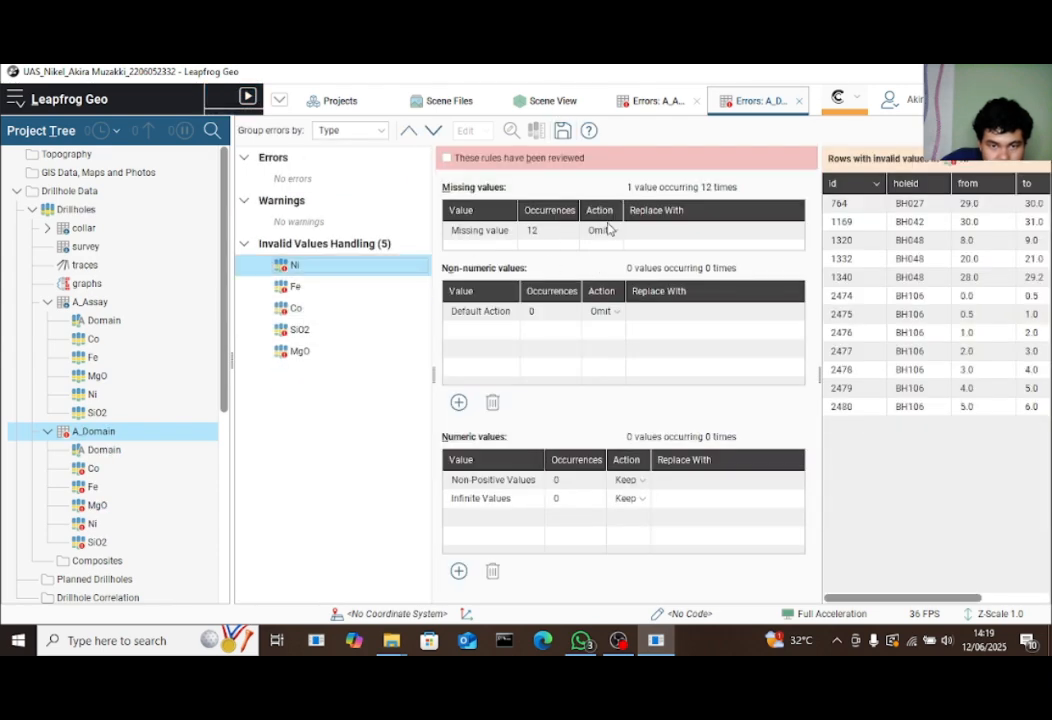
pyautogui.click(447, 158)
pyautogui.click(562, 133)
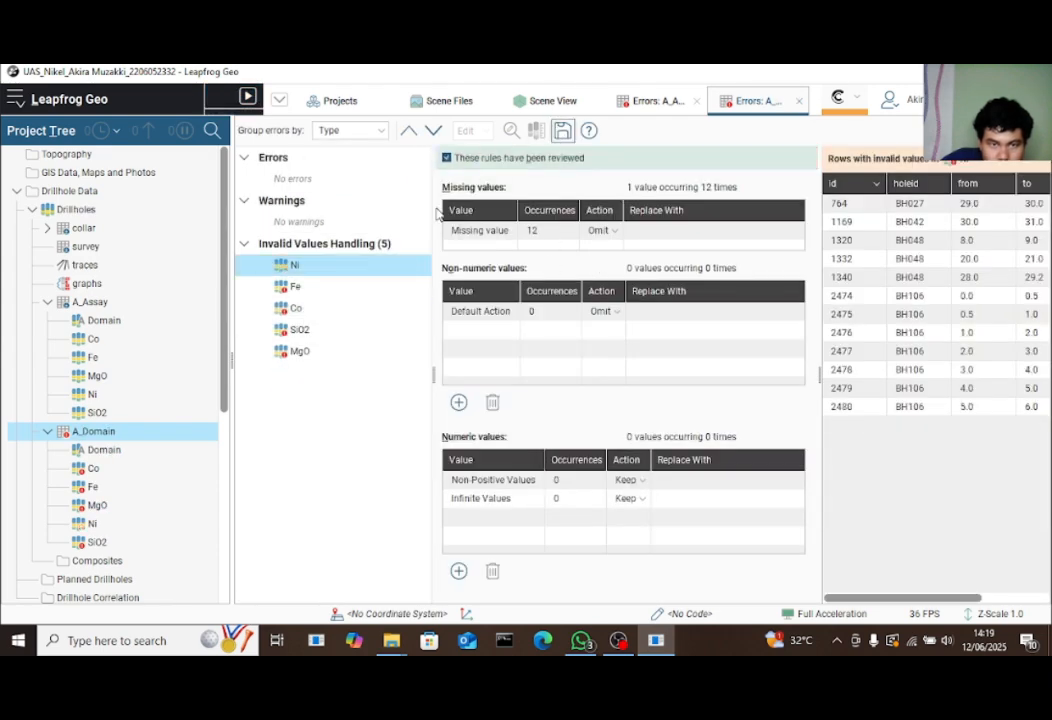
pyautogui.click(312, 287)
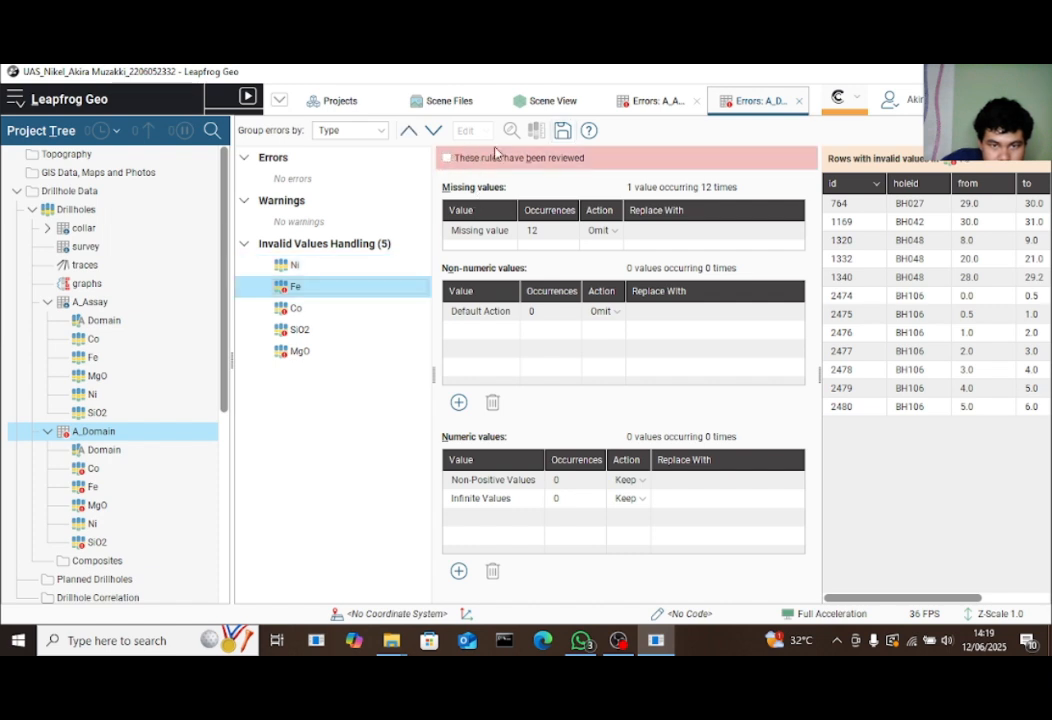
pyautogui.click(447, 158)
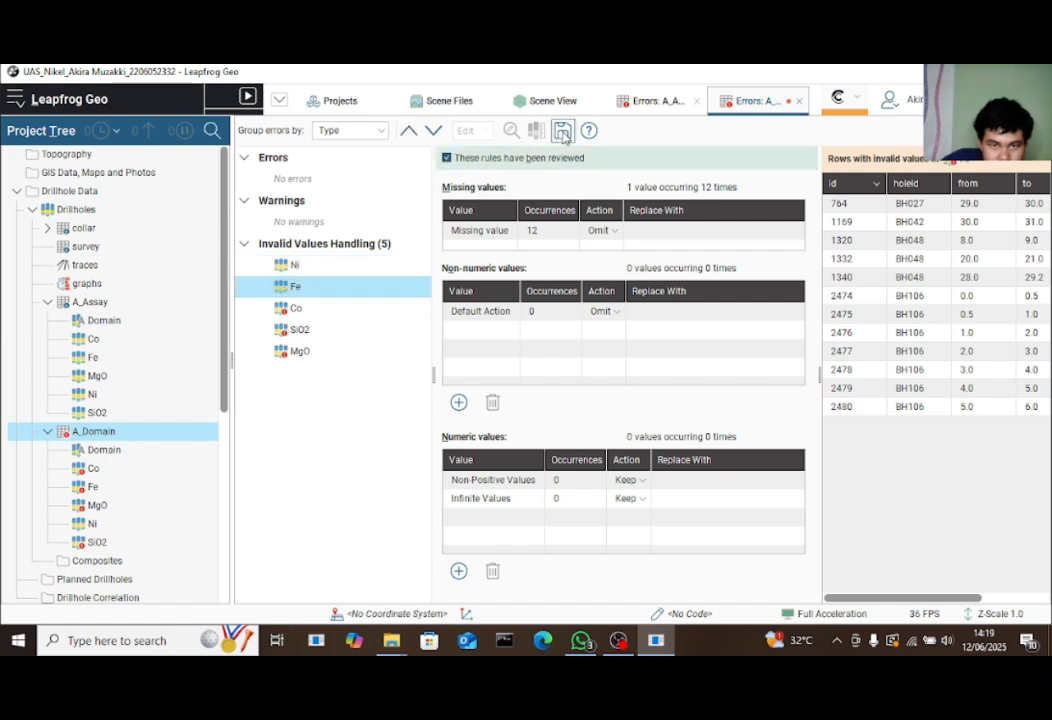
pyautogui.click(562, 133)
pyautogui.click(296, 308)
pyautogui.click(447, 158)
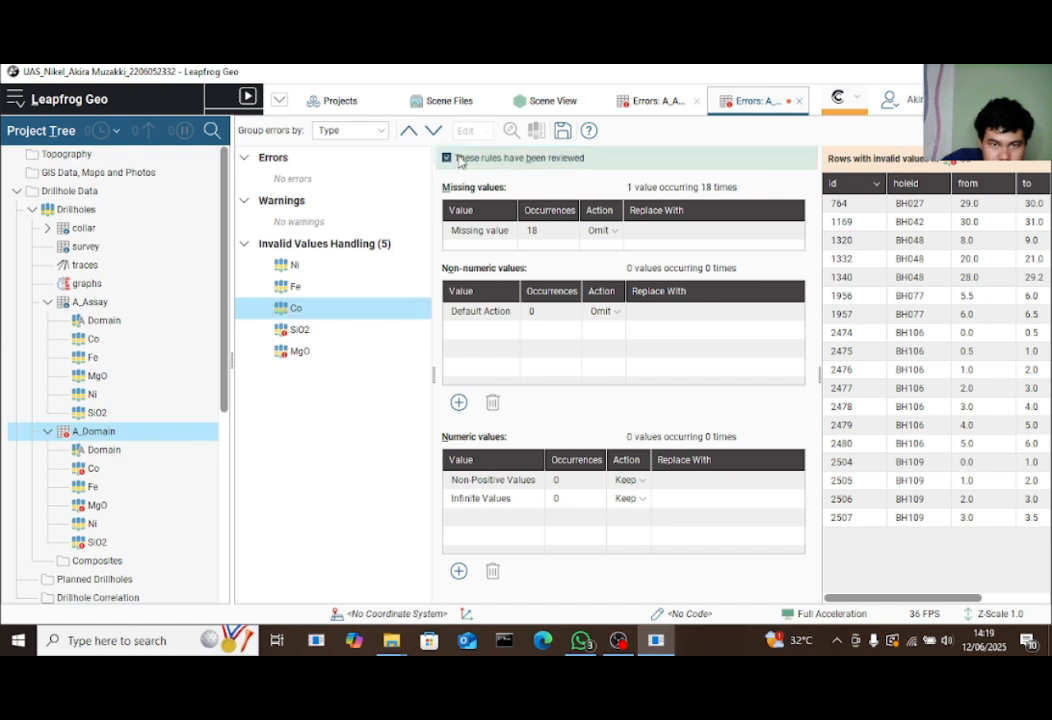
pyautogui.click(562, 131)
# Mark the SiO2 and MgO invalid-value rules as reviewed and save
pyautogui.click(282, 331)
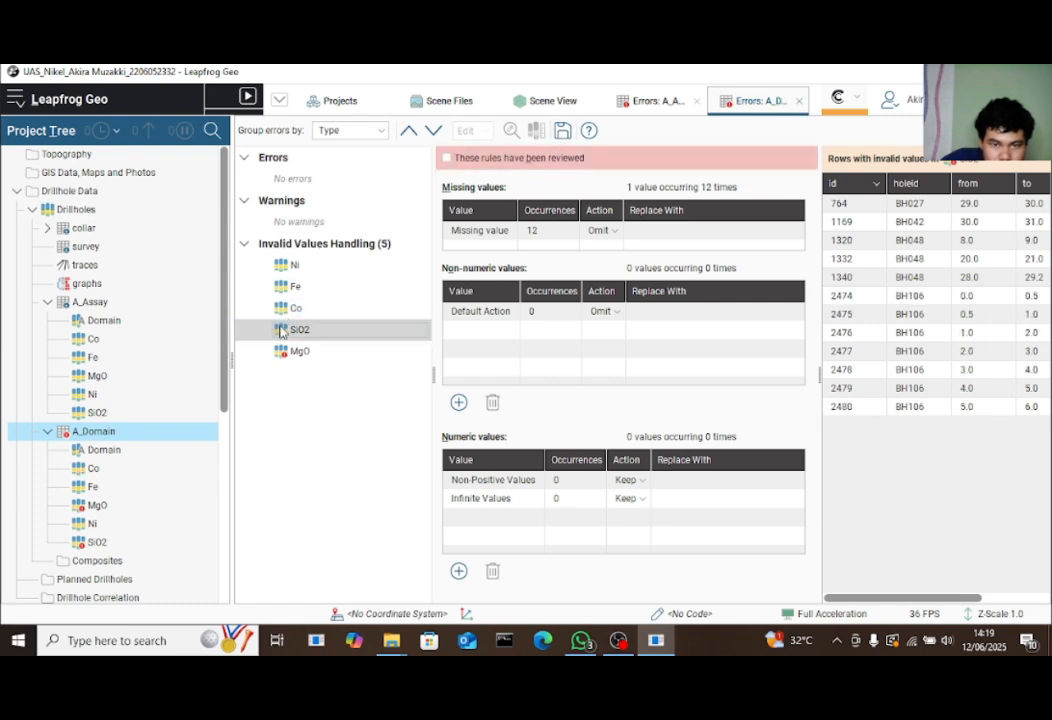
pyautogui.click(317, 288)
pyautogui.click(317, 308)
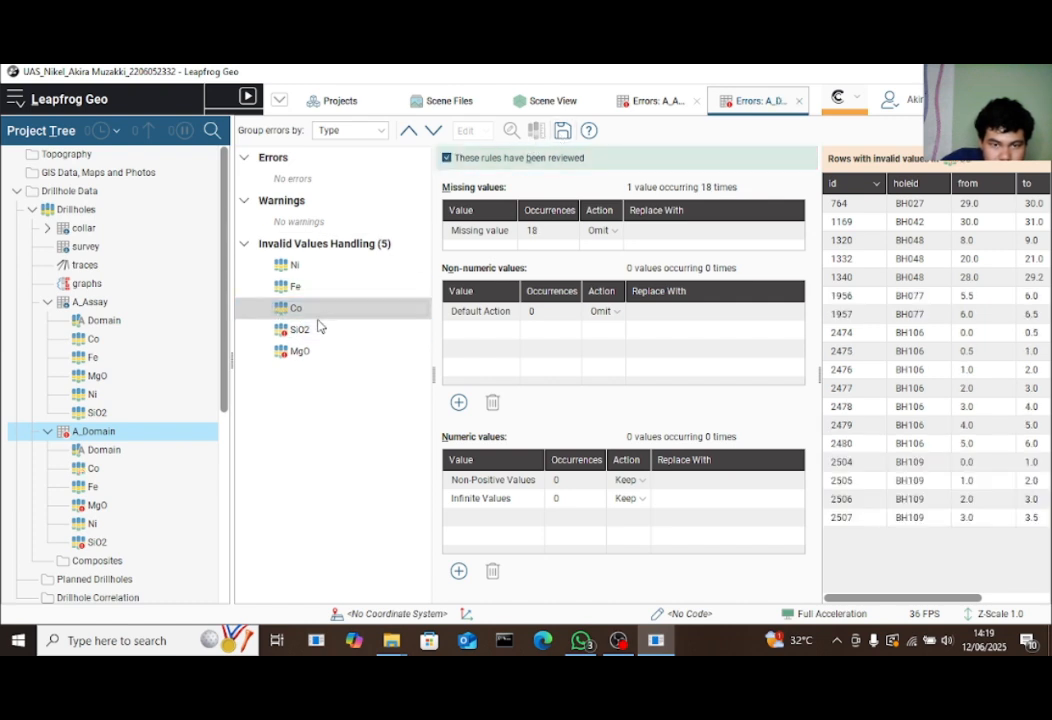
pyautogui.click(322, 335)
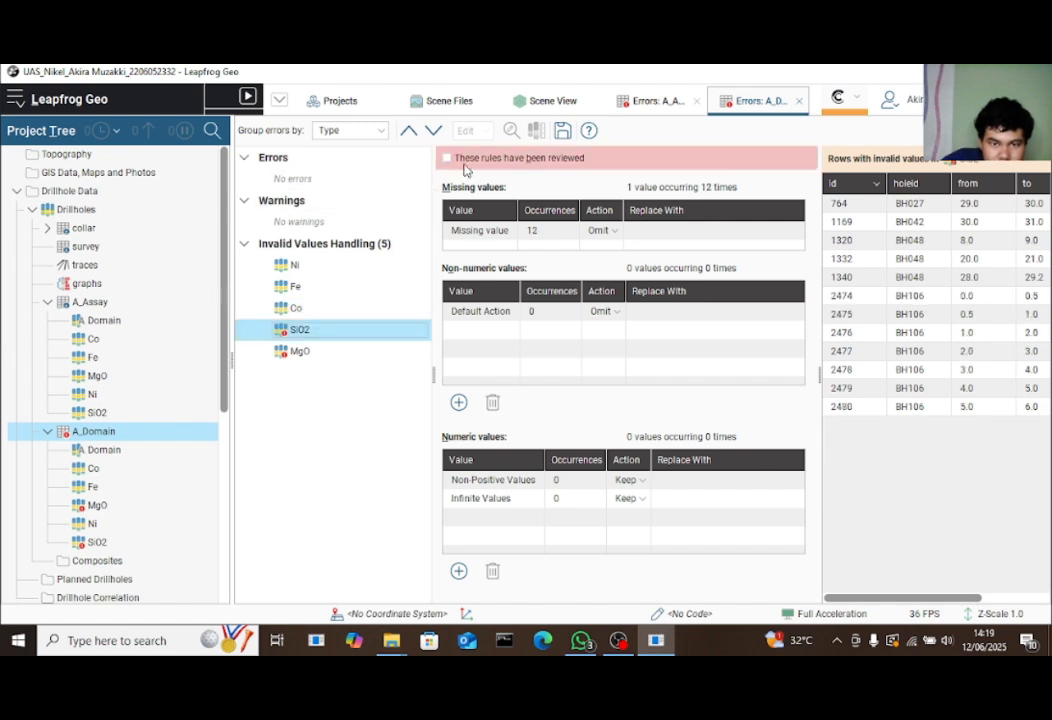
pyautogui.click(447, 158)
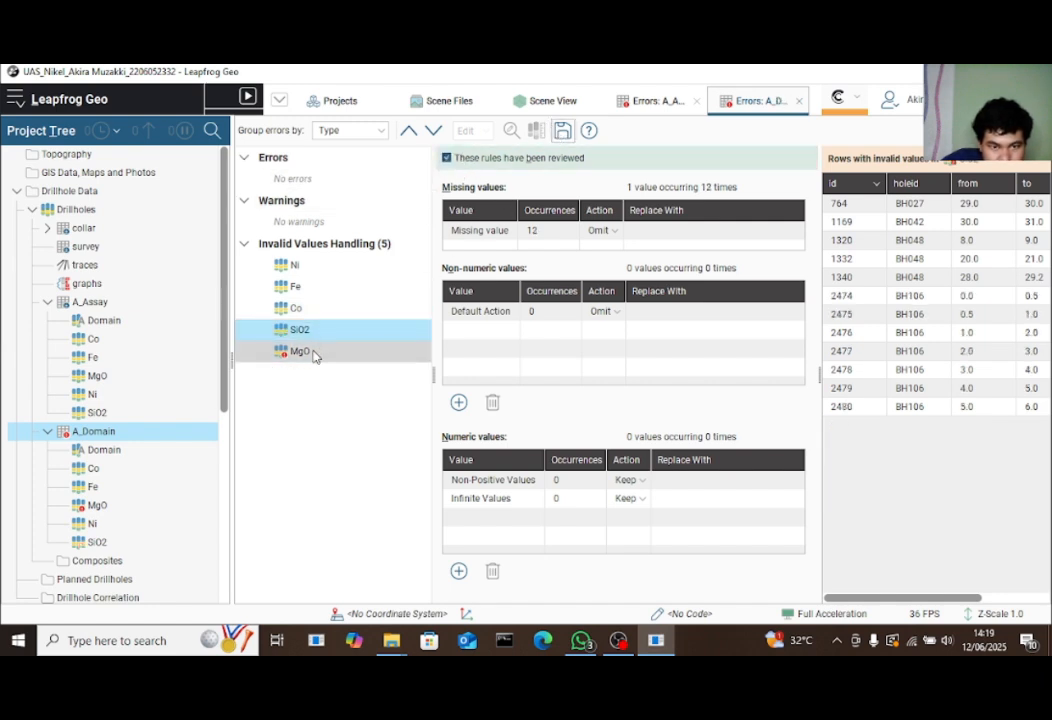
pyautogui.click(300, 351)
pyautogui.click(447, 158)
pyautogui.click(562, 130)
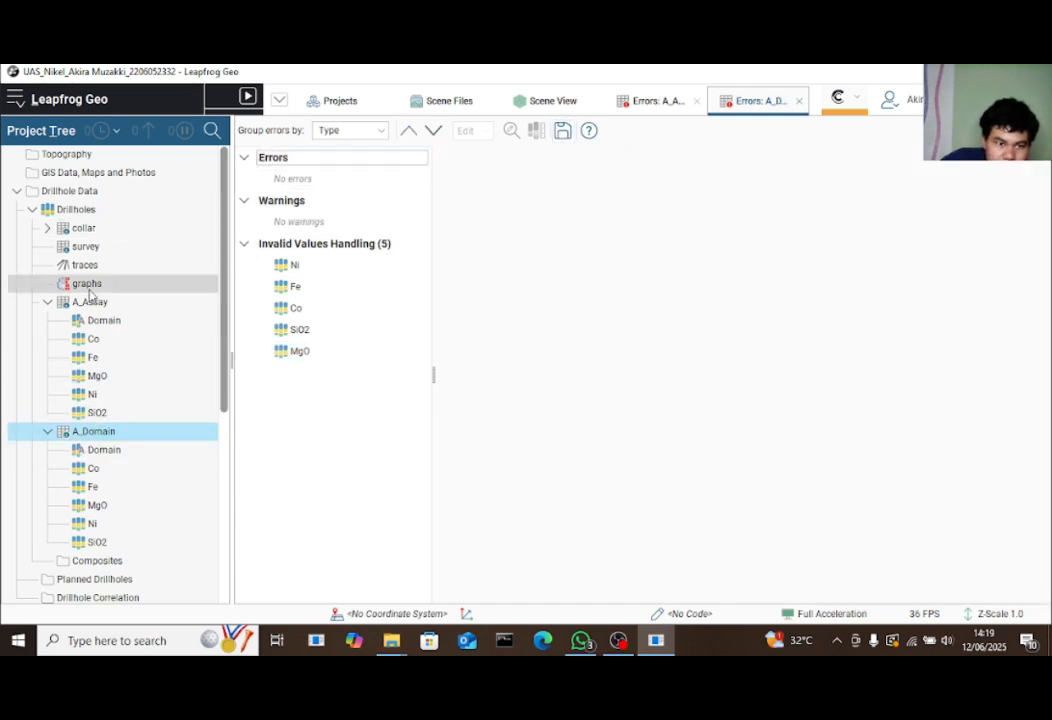
# Collapse the A_Assay and A_Domain columns and expand the collar table to show holeid
pyautogui.click(47, 301)
pyautogui.click(47, 320)
pyautogui.click(47, 228)
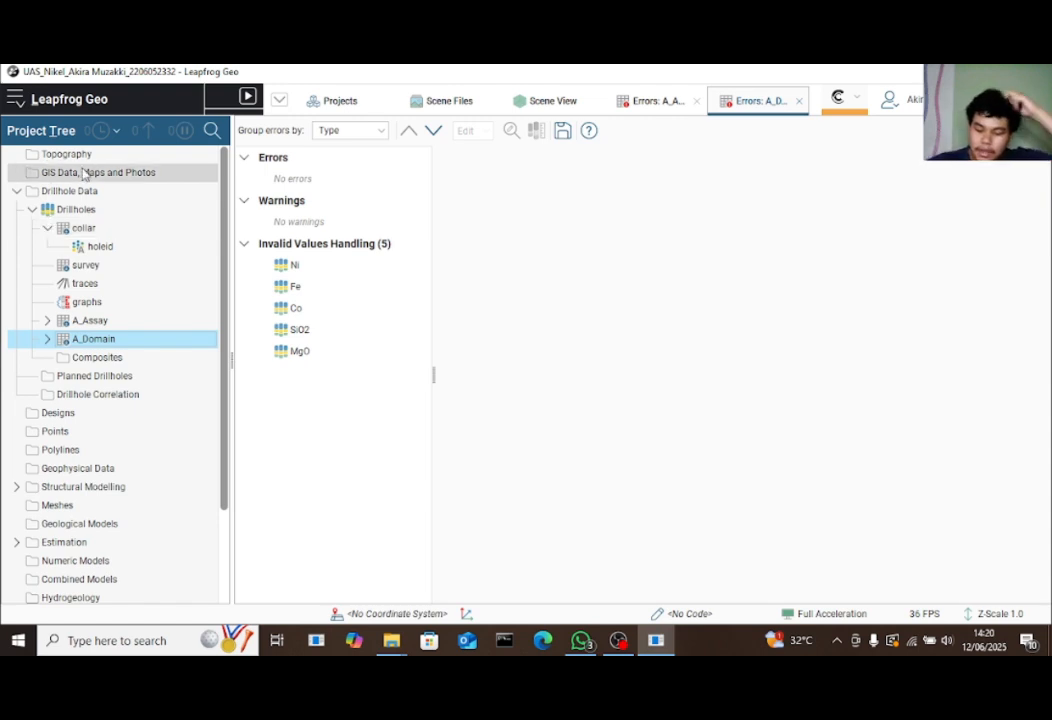
# Import A_Topo.csv from a local file into the Points folder
pyautogui.click(69, 435)
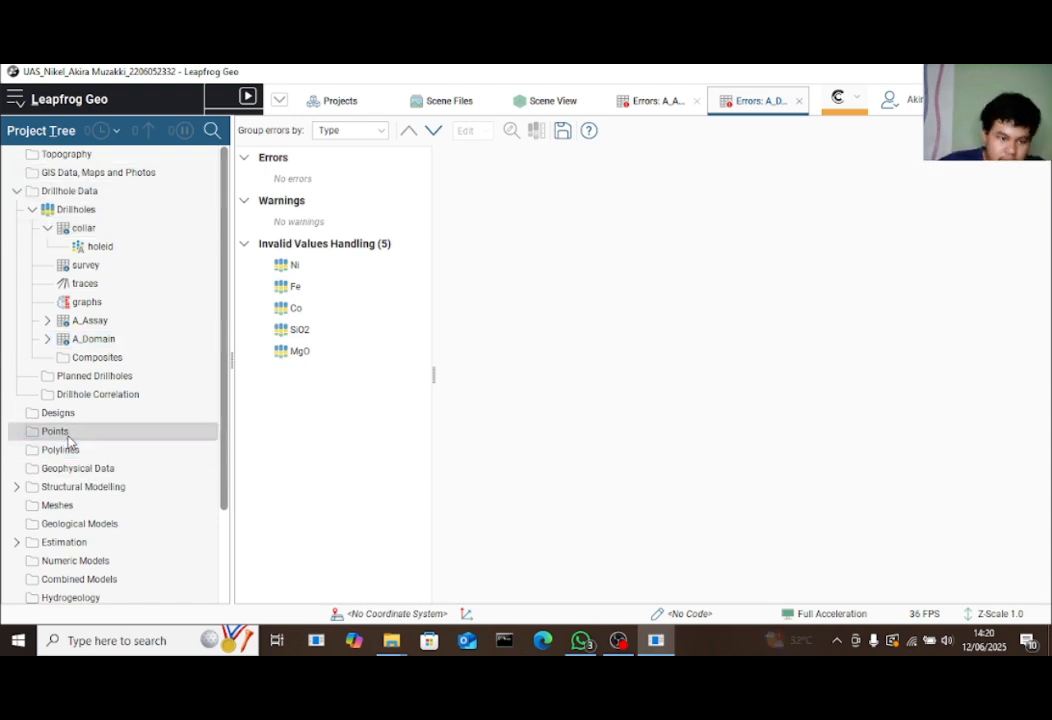
pyautogui.rightClick(79, 436)
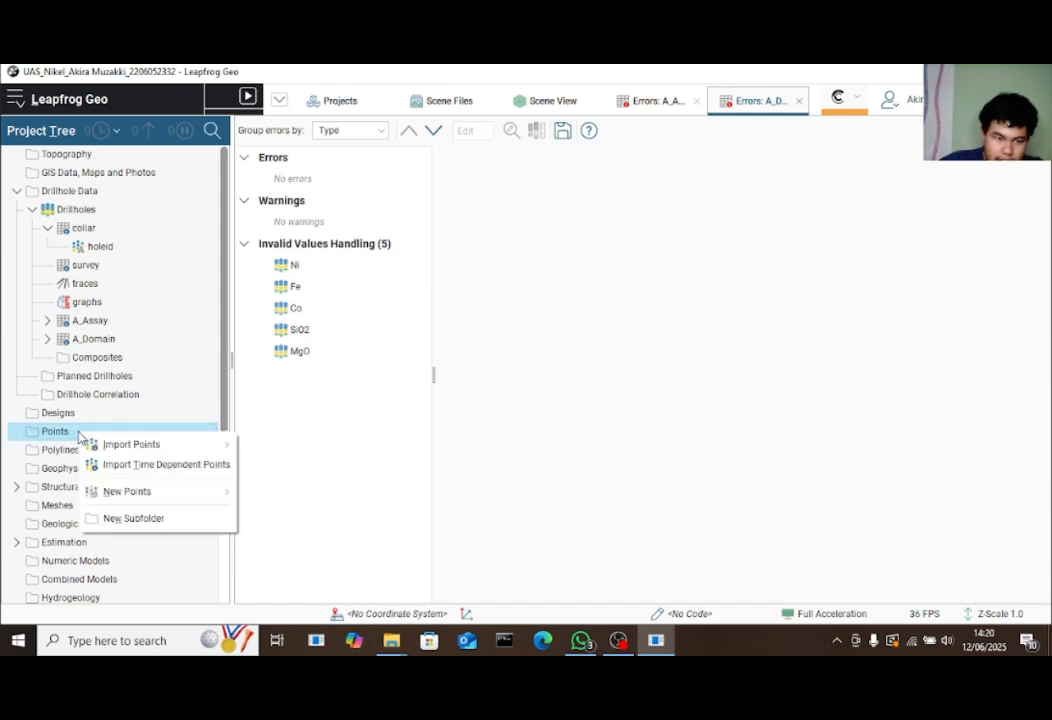
pyautogui.moveTo(136, 446)
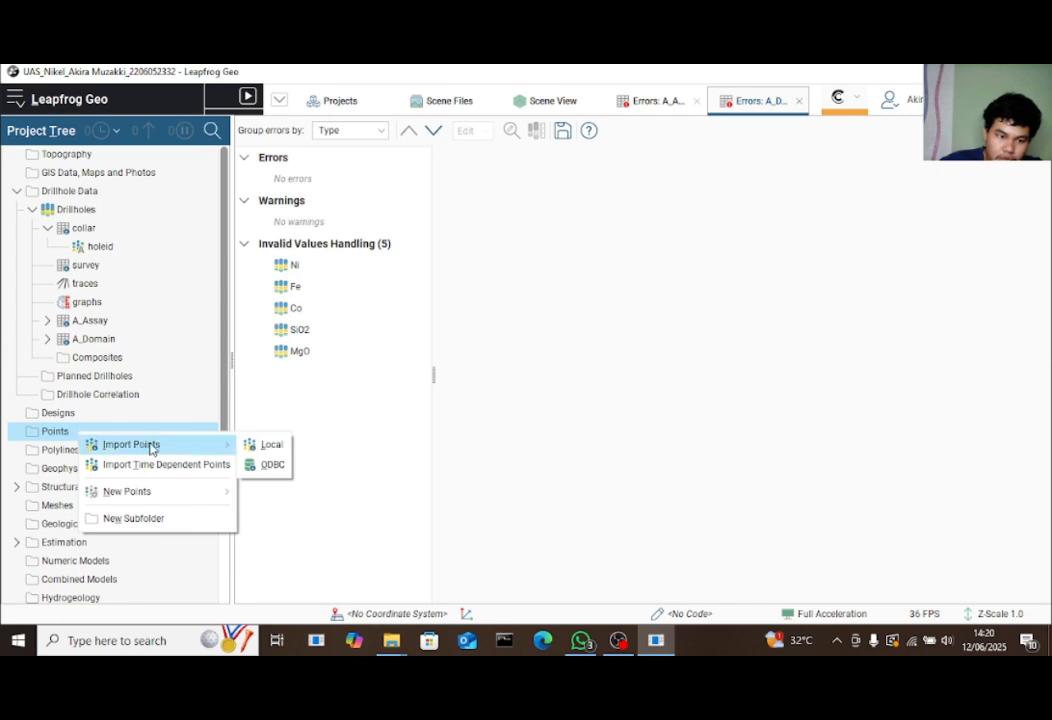
pyautogui.click(266, 446)
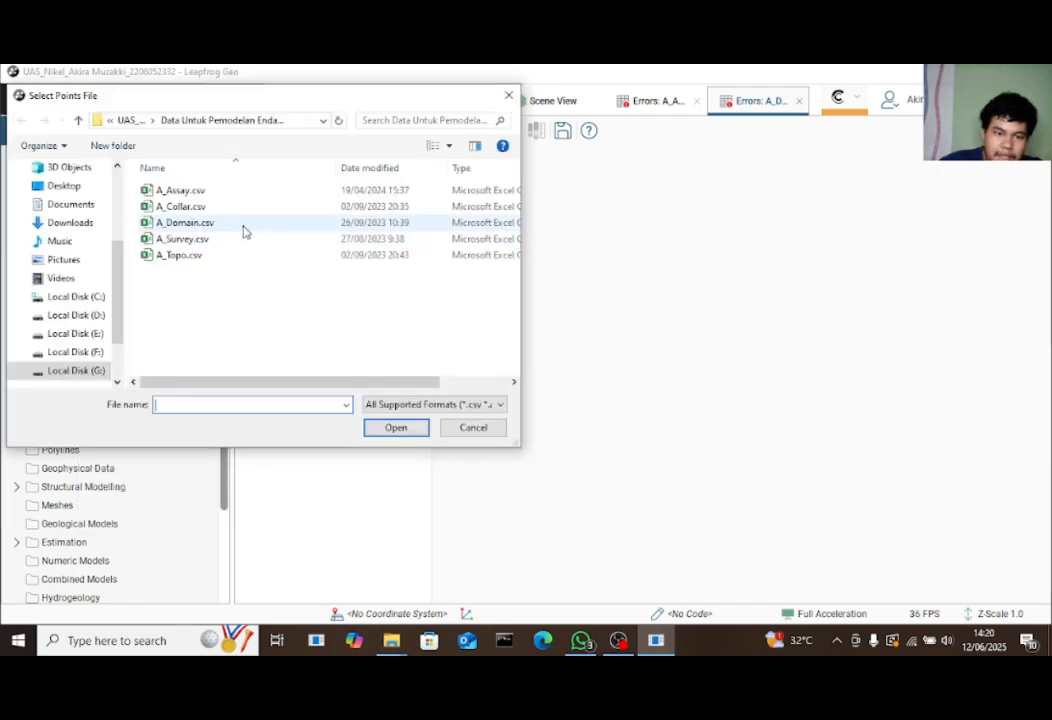
pyautogui.click(245, 257)
pyautogui.click(373, 430)
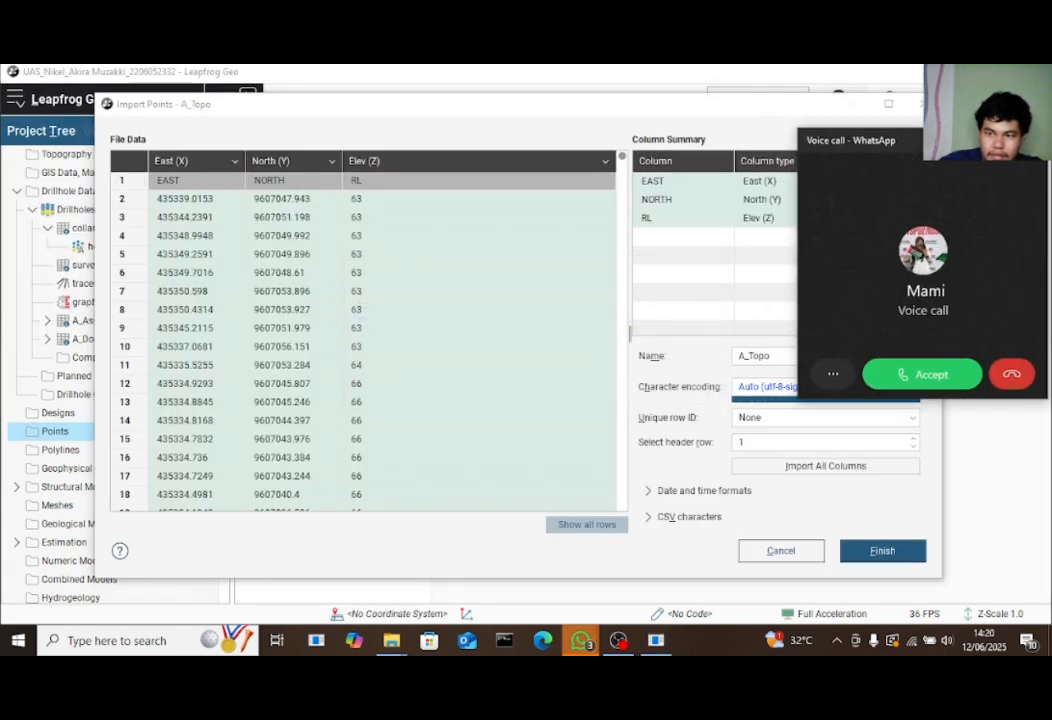
pyautogui.moveTo(688, 110)
pyautogui.mouseDown()
pyautogui.moveTo(755, 98)
pyautogui.moveTo(629, 99)
pyautogui.moveTo(679, 80)
pyautogui.moveTo(686, 115)
pyautogui.mouseUp()
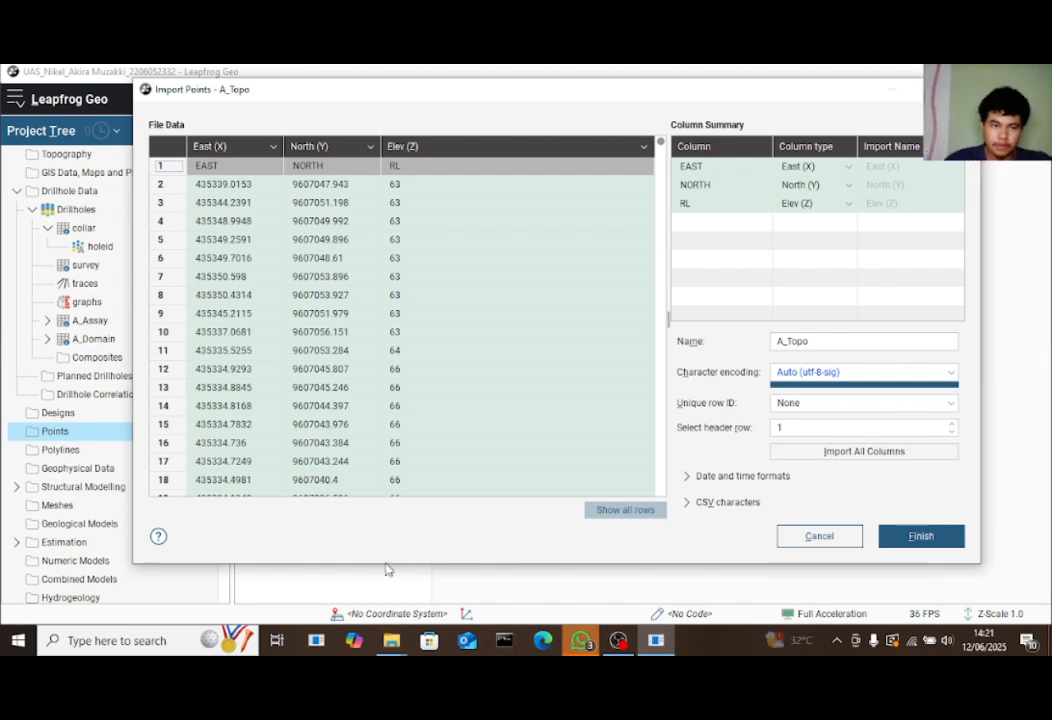
# Cancel the first attempt and restart the points import from the local file A_Topo.csv
pyautogui.click(958, 89)
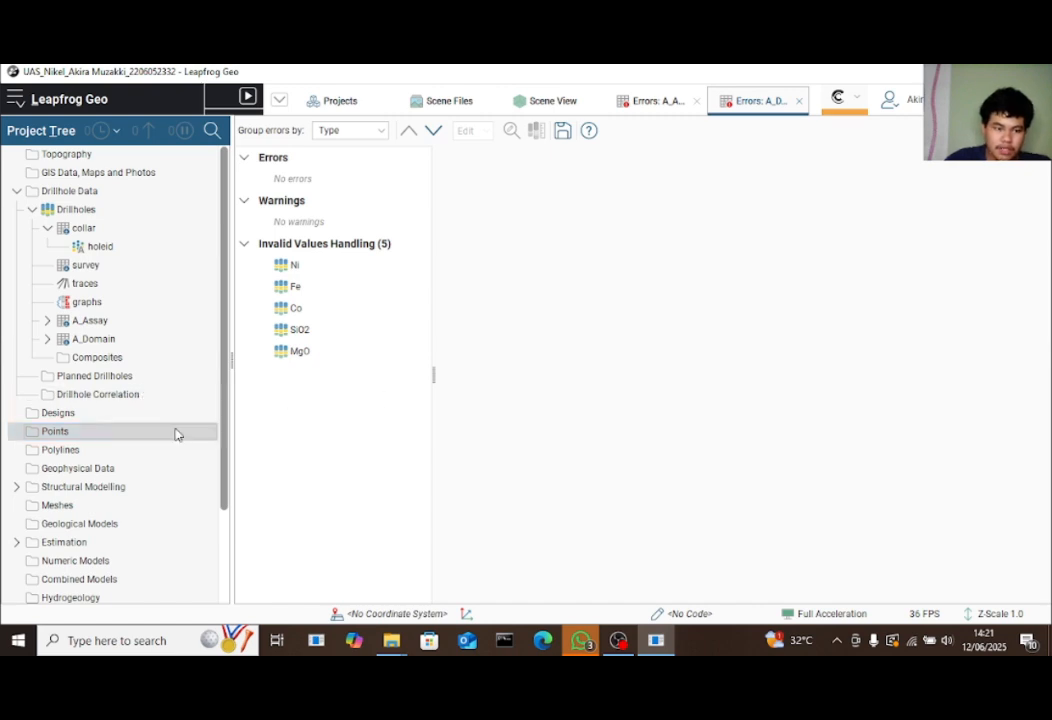
pyautogui.rightClick(85, 437)
pyautogui.moveTo(118, 447)
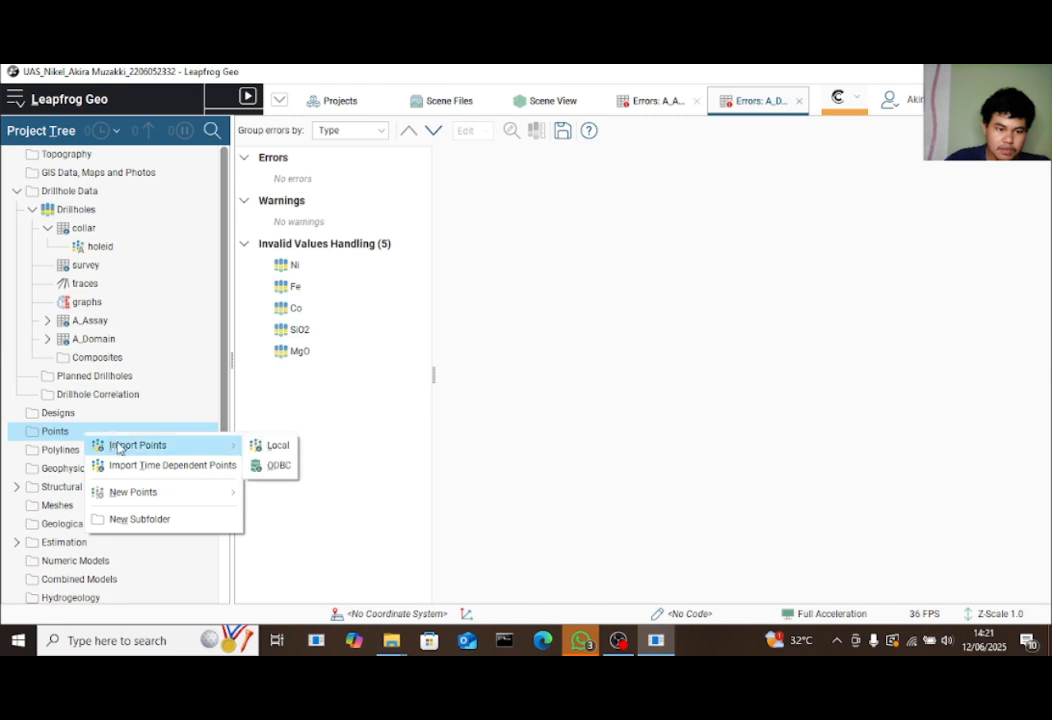
pyautogui.click(270, 445)
pyautogui.click(183, 254)
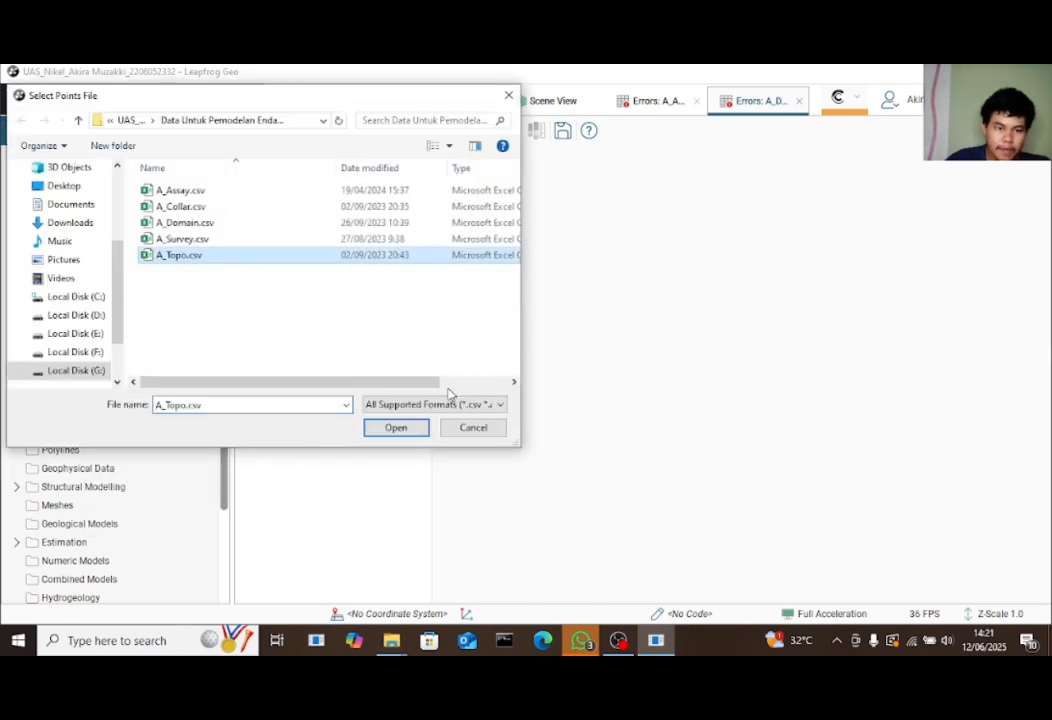
pyautogui.click(424, 430)
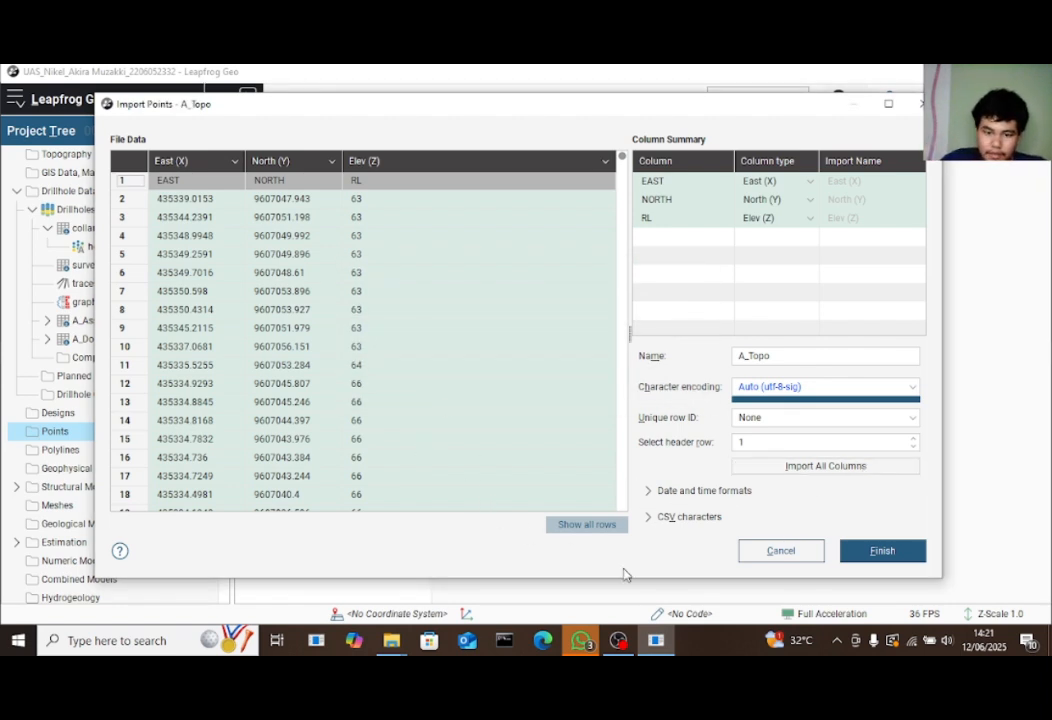
# Review the CSV character and date/time format settings and the data, then finish the A_Topo import
pyautogui.click(653, 518)
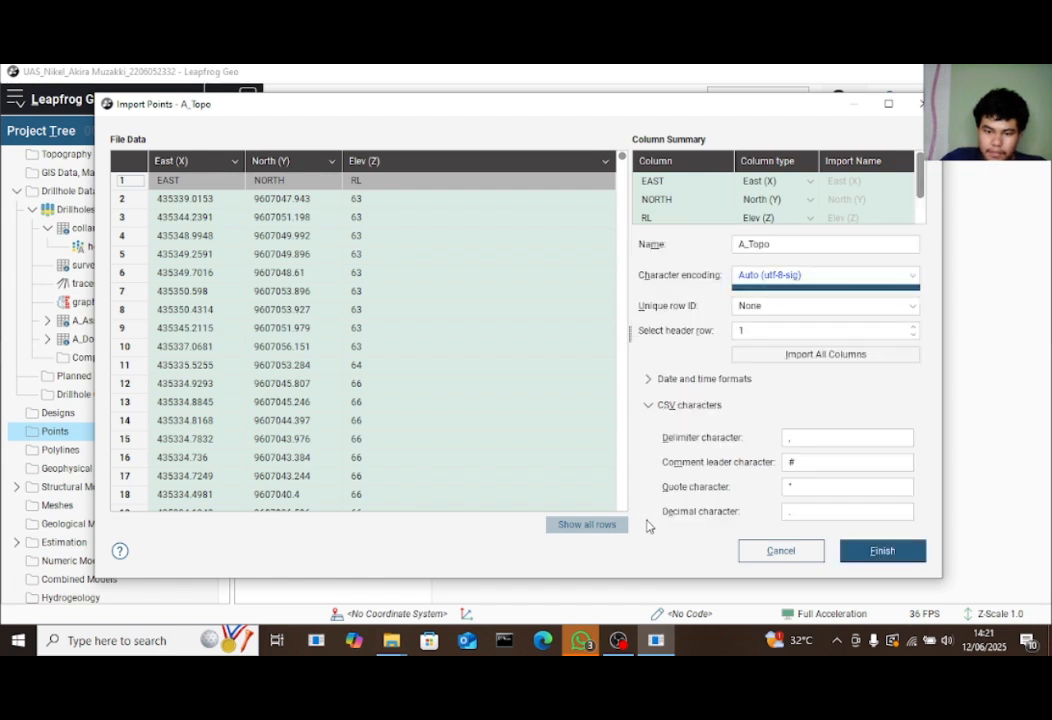
pyautogui.click(648, 404)
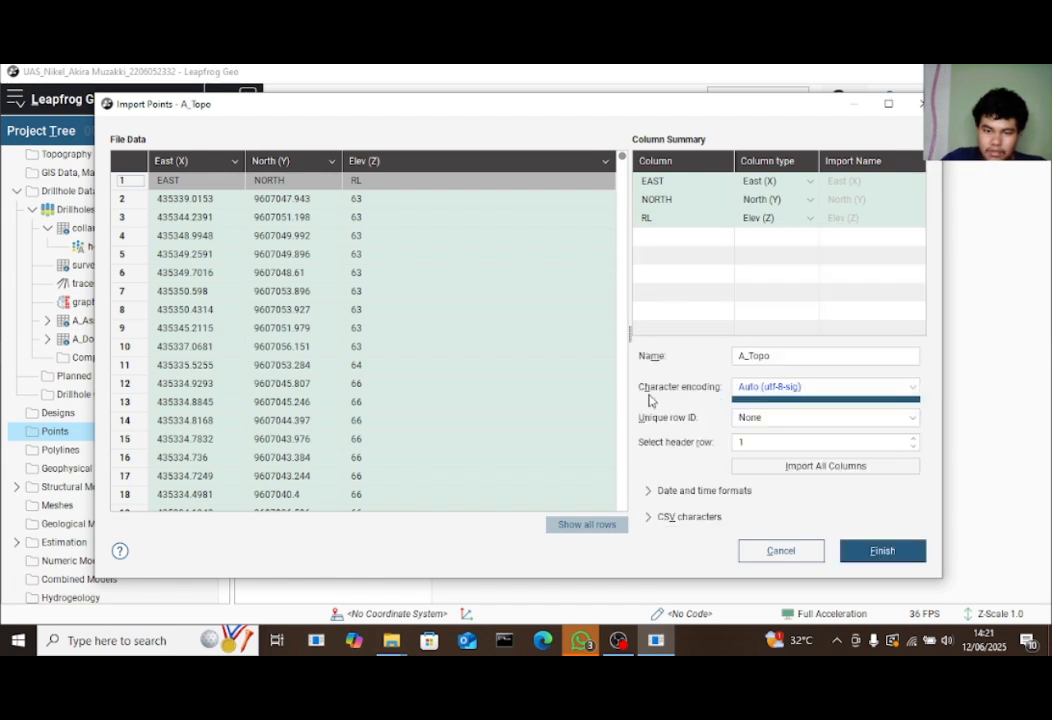
pyautogui.click(647, 488)
pyautogui.click(656, 435)
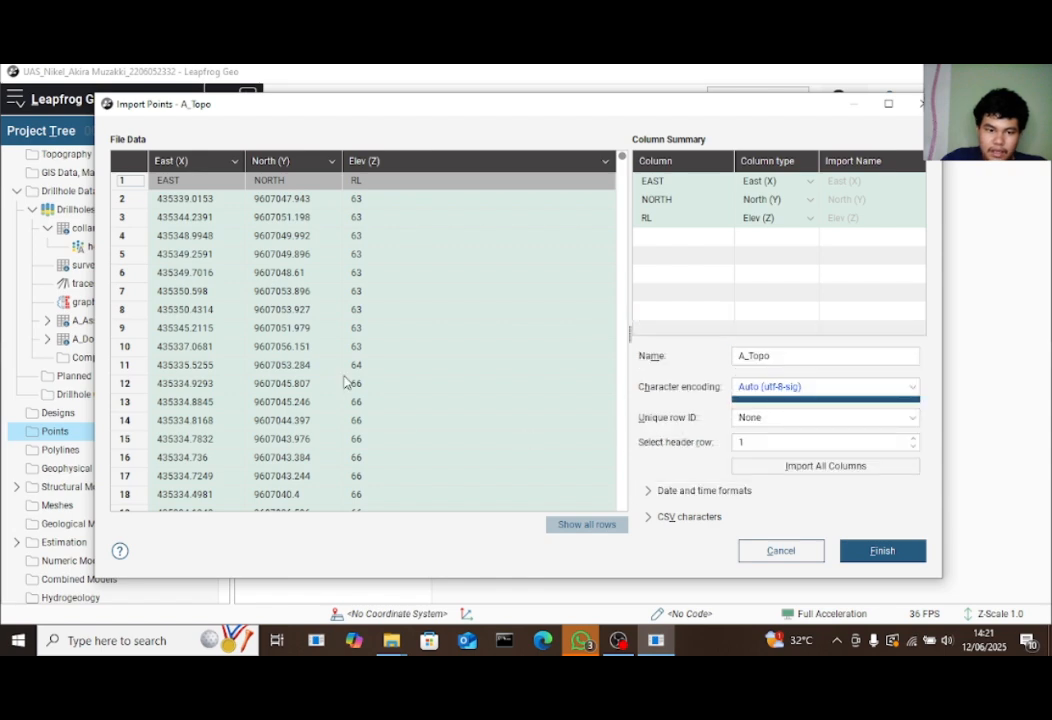
pyautogui.scroll(-6, 296, 428)
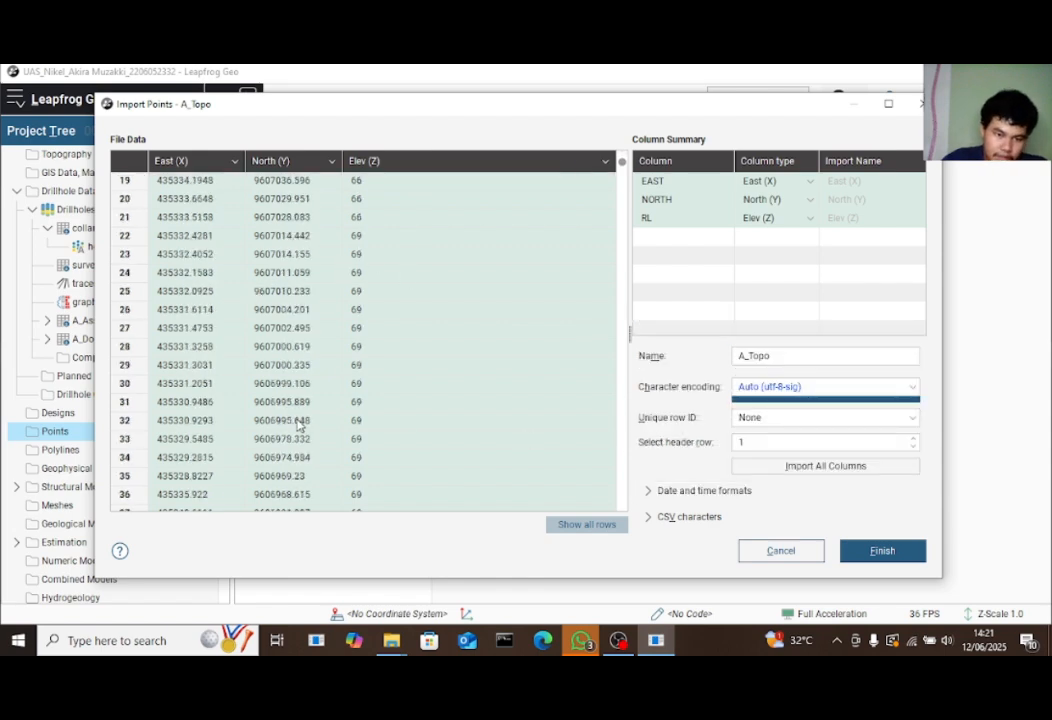
pyautogui.scroll(6, 298, 435)
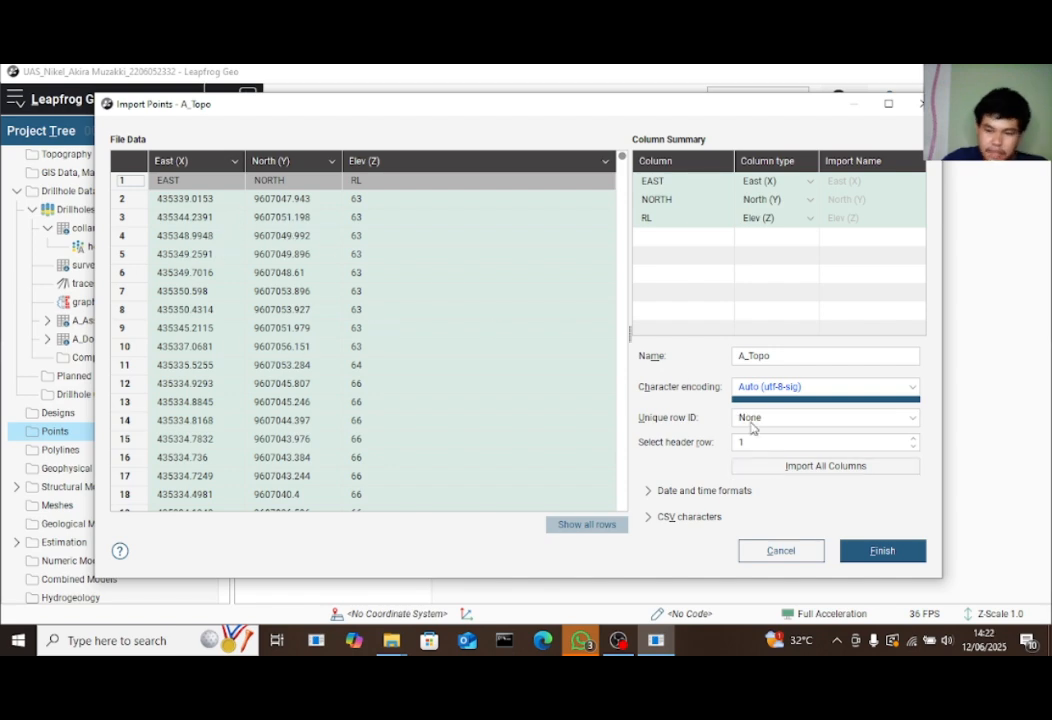
pyautogui.click(862, 551)
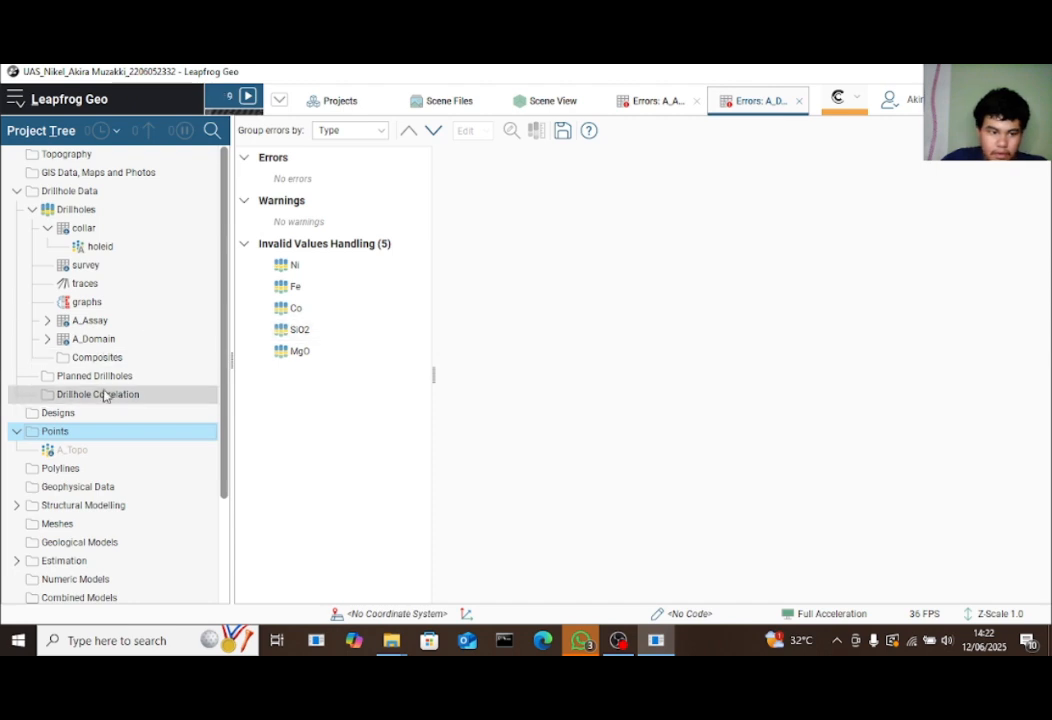
# Open A_Topo's error report and bring up the row 3093 versus 3089 duplicate-point conflict
pyautogui.doubleClick(115, 454)
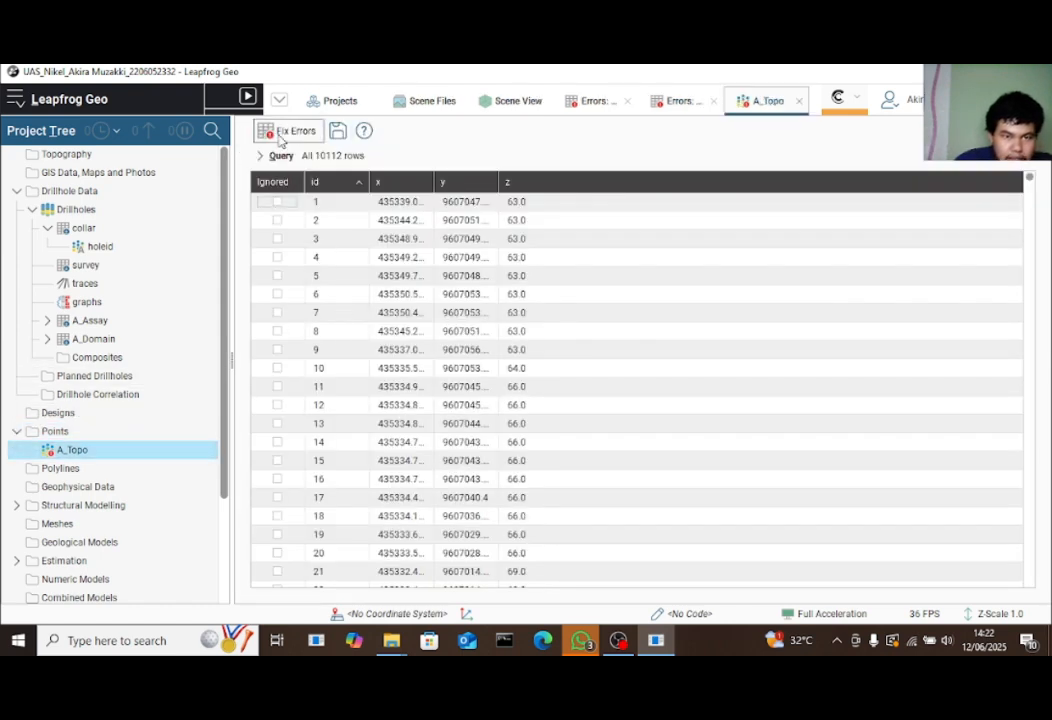
pyautogui.click(284, 130)
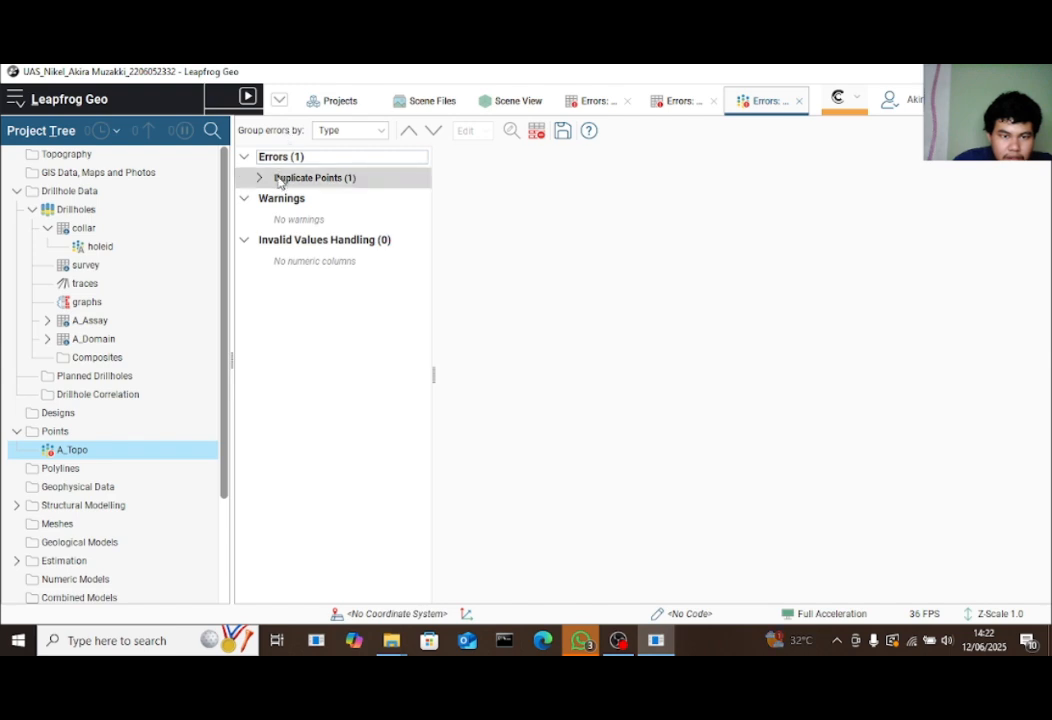
pyautogui.click(259, 178)
pyautogui.click(275, 199)
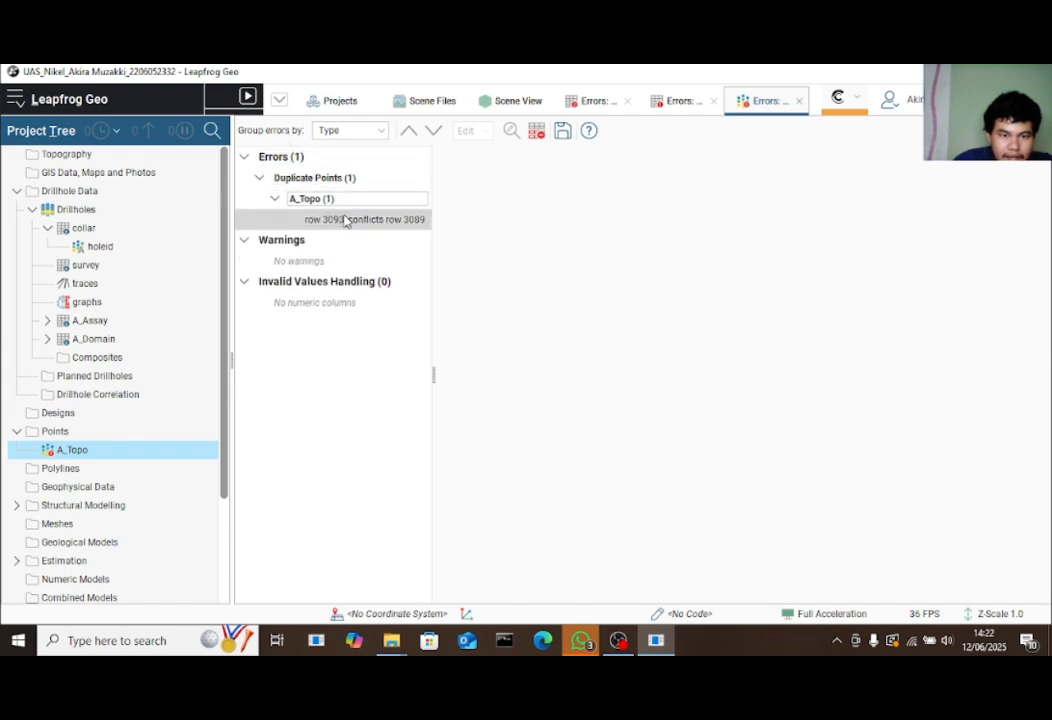
pyautogui.click(345, 218)
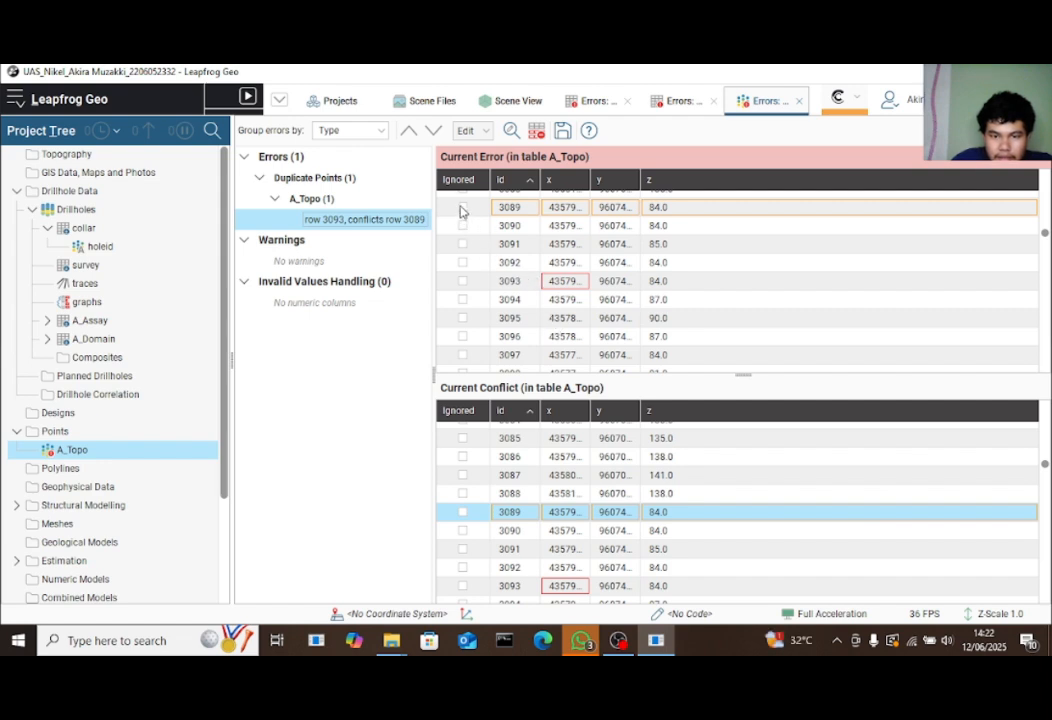
# Mark only row 3093 as ignored, leaving row 3089 in use, and save the fix
pyautogui.click(462, 208)
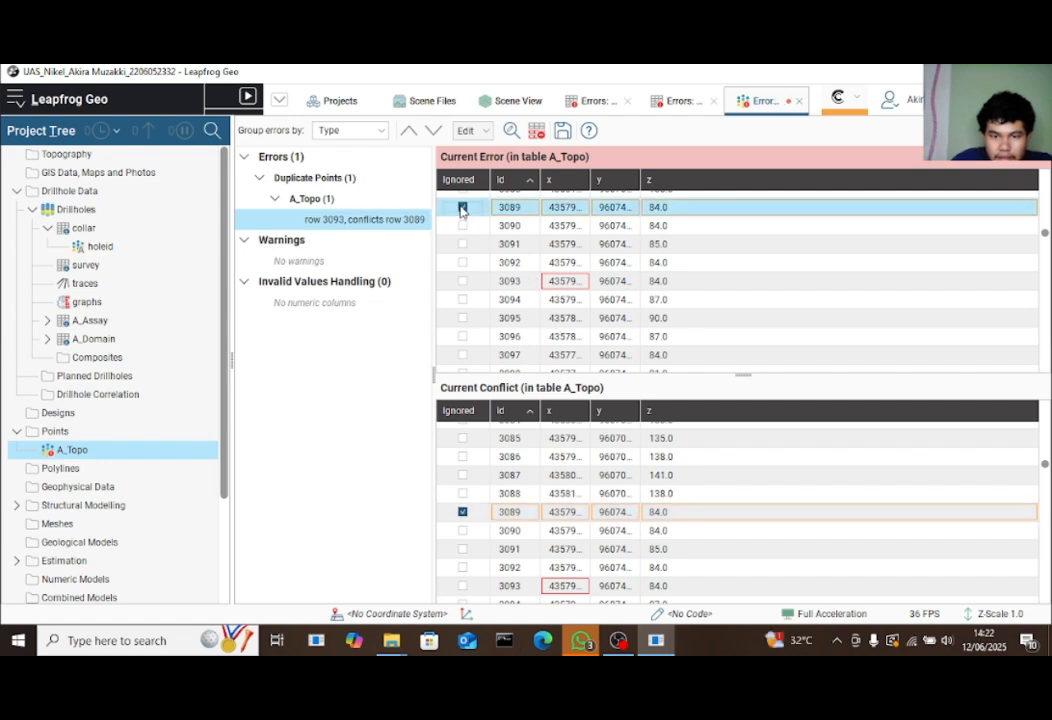
pyautogui.click(462, 281)
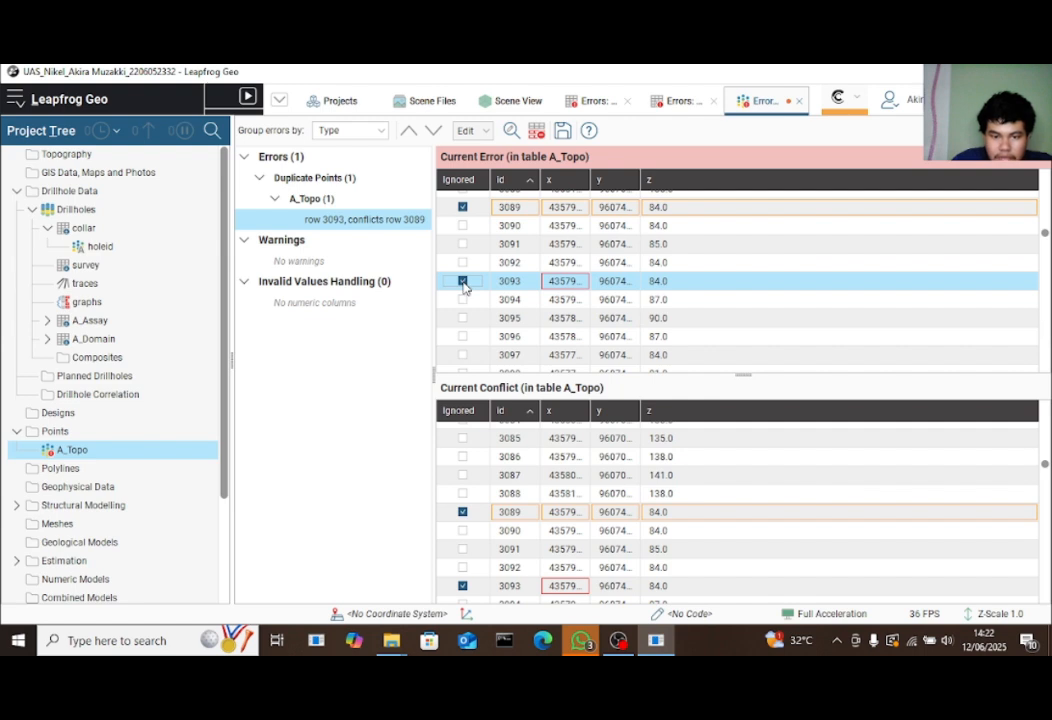
pyautogui.click(462, 282)
pyautogui.click(461, 209)
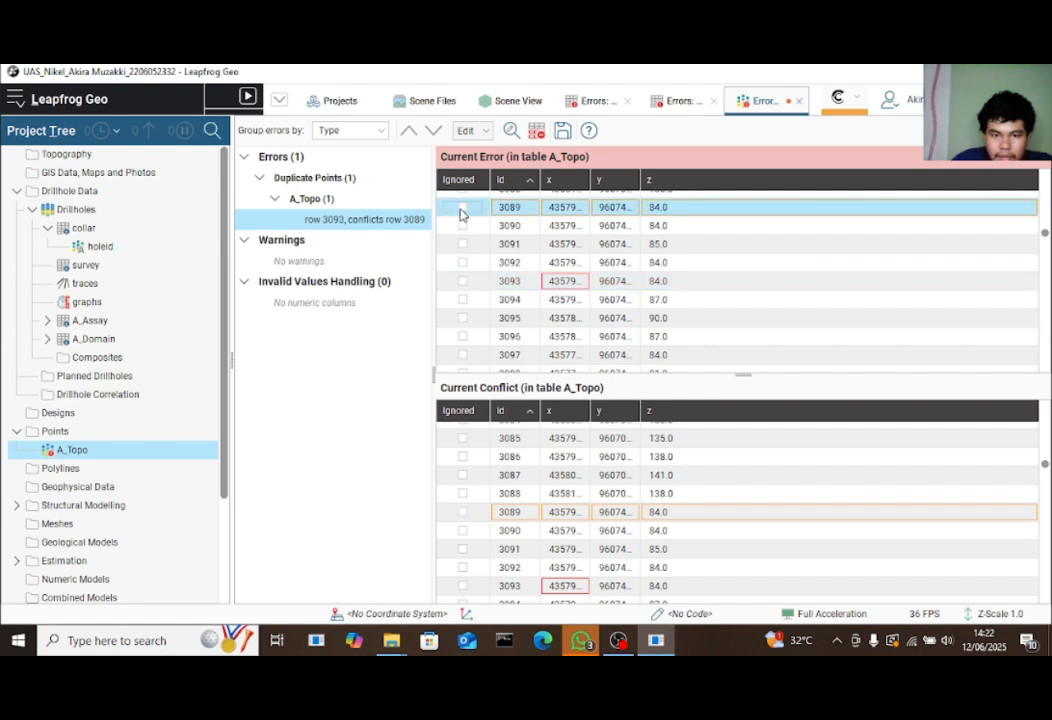
pyautogui.click(462, 281)
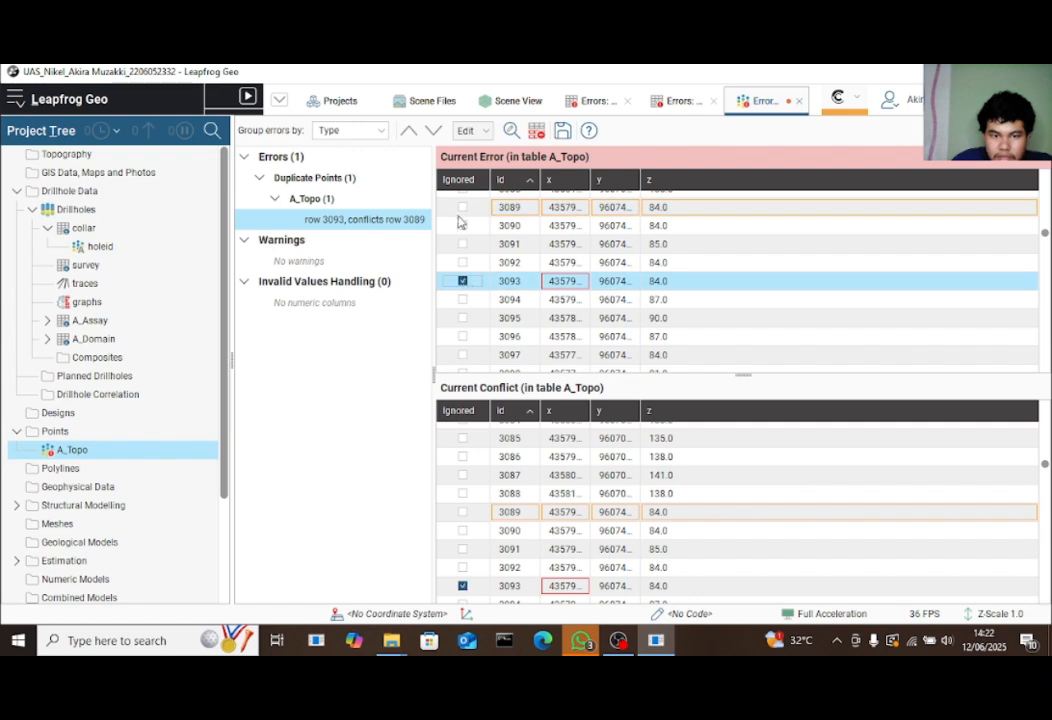
pyautogui.click(462, 208)
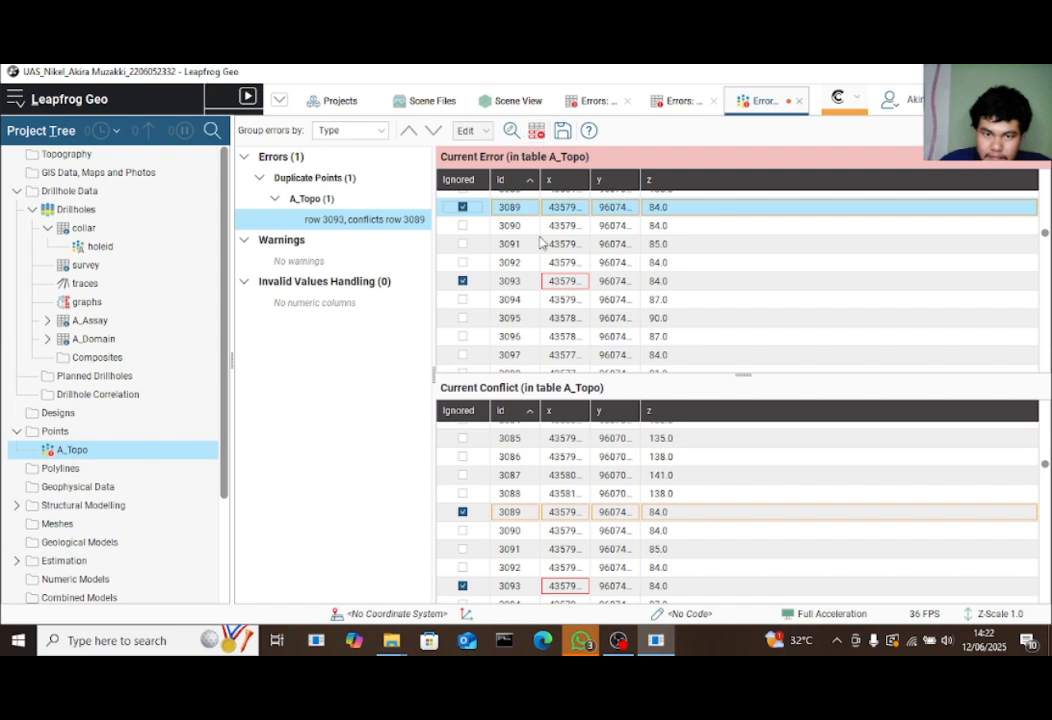
pyautogui.click(463, 208)
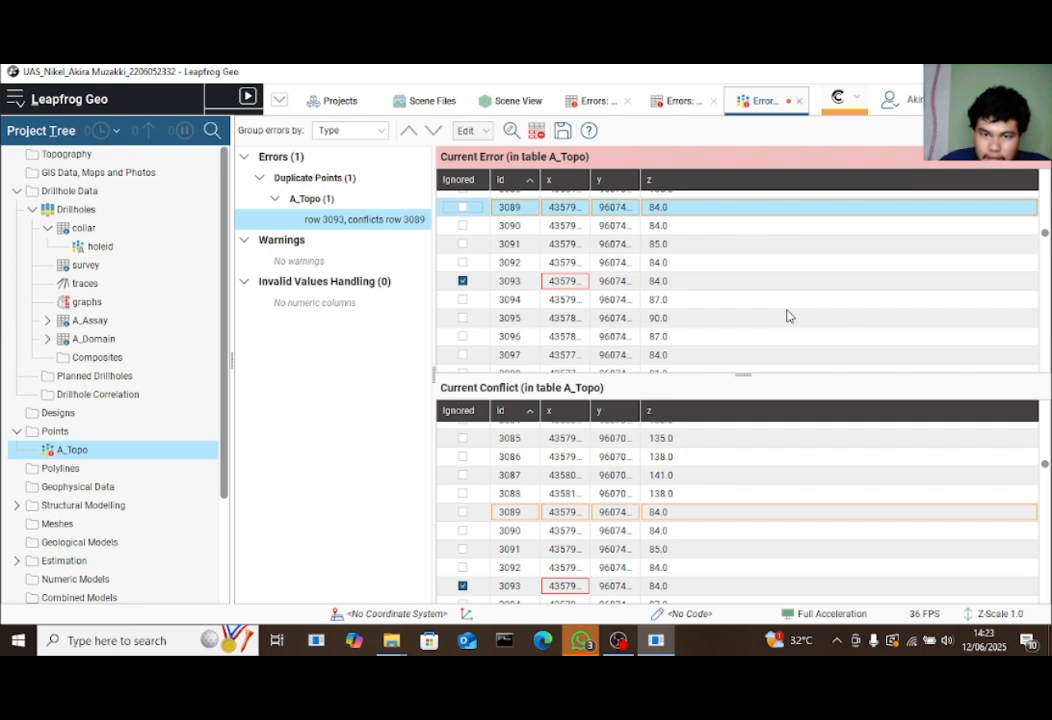
pyautogui.click(563, 131)
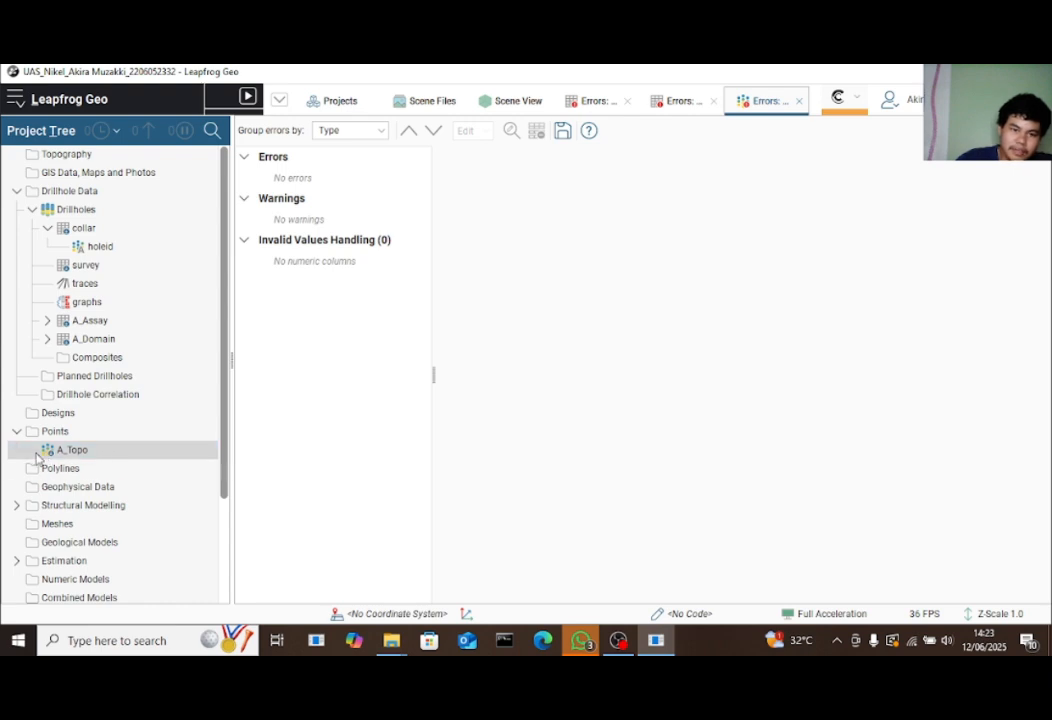
# Close the three leftover error report tabs to get back to the Scene View
pyautogui.click(72, 452)
pyautogui.click(712, 101)
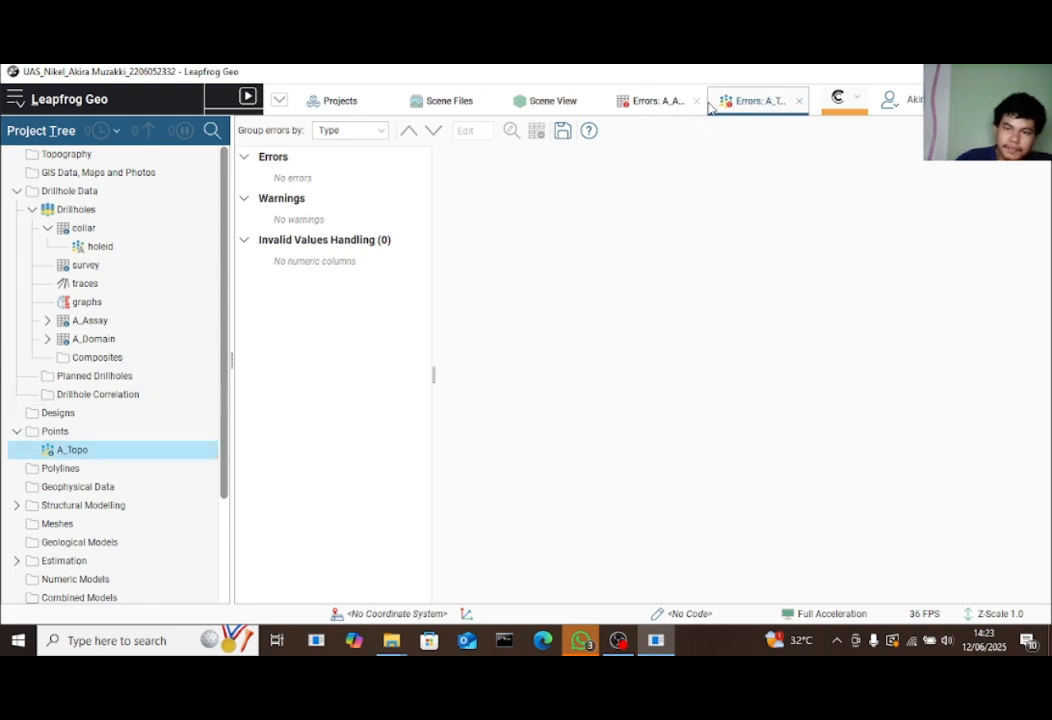
pyautogui.click(700, 101)
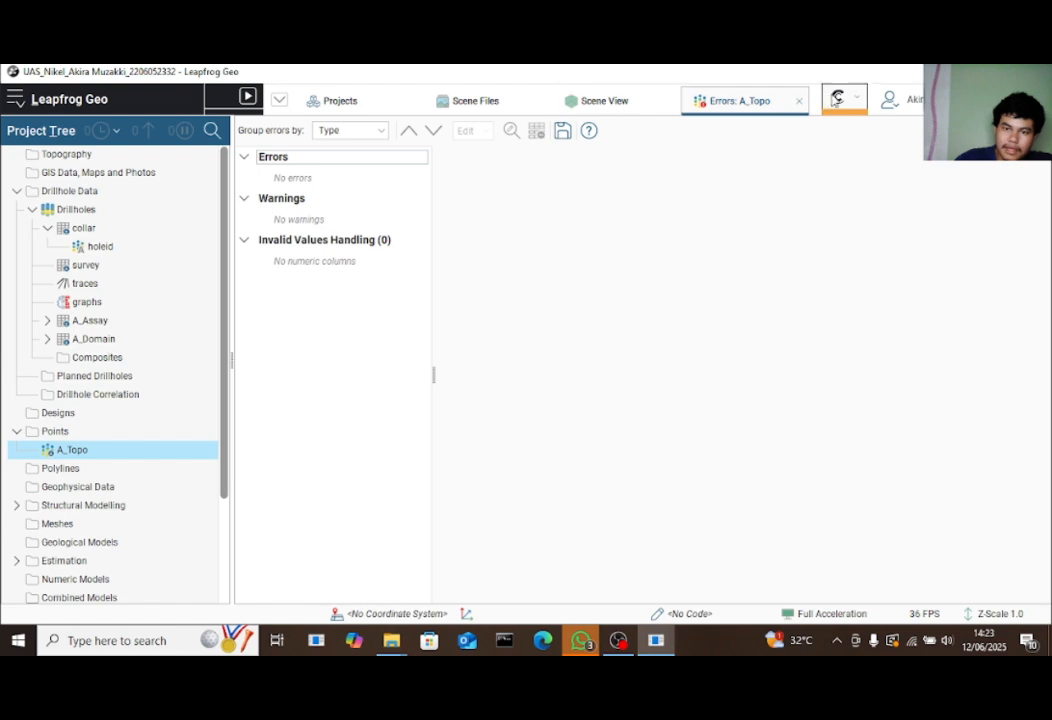
pyautogui.click(800, 101)
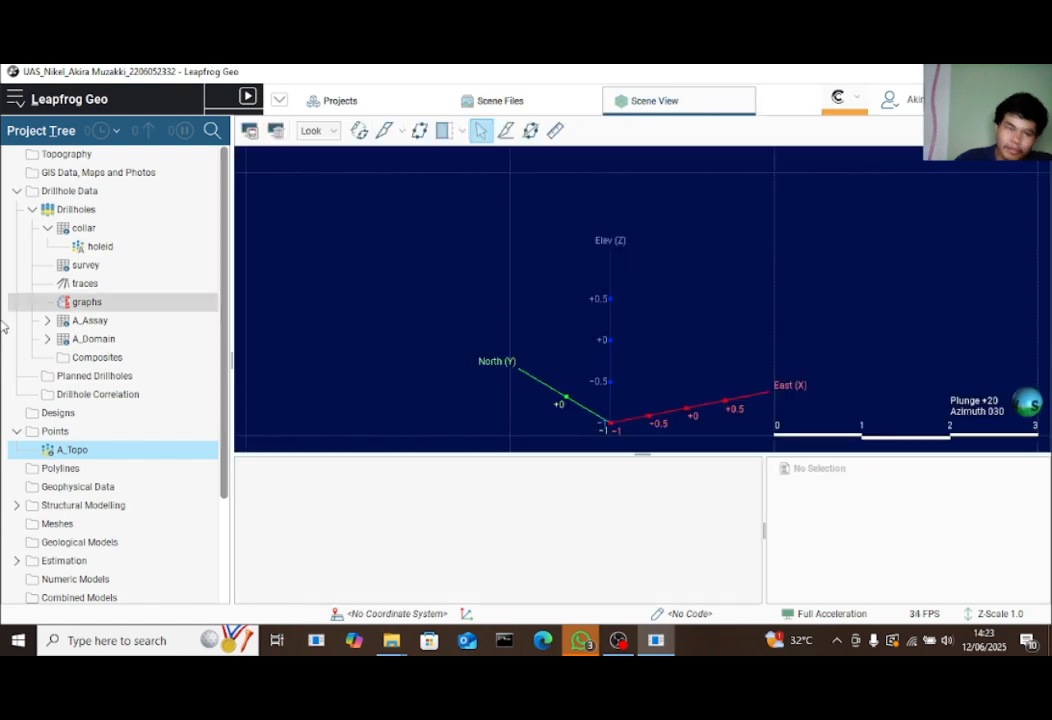
pyautogui.click(68, 158)
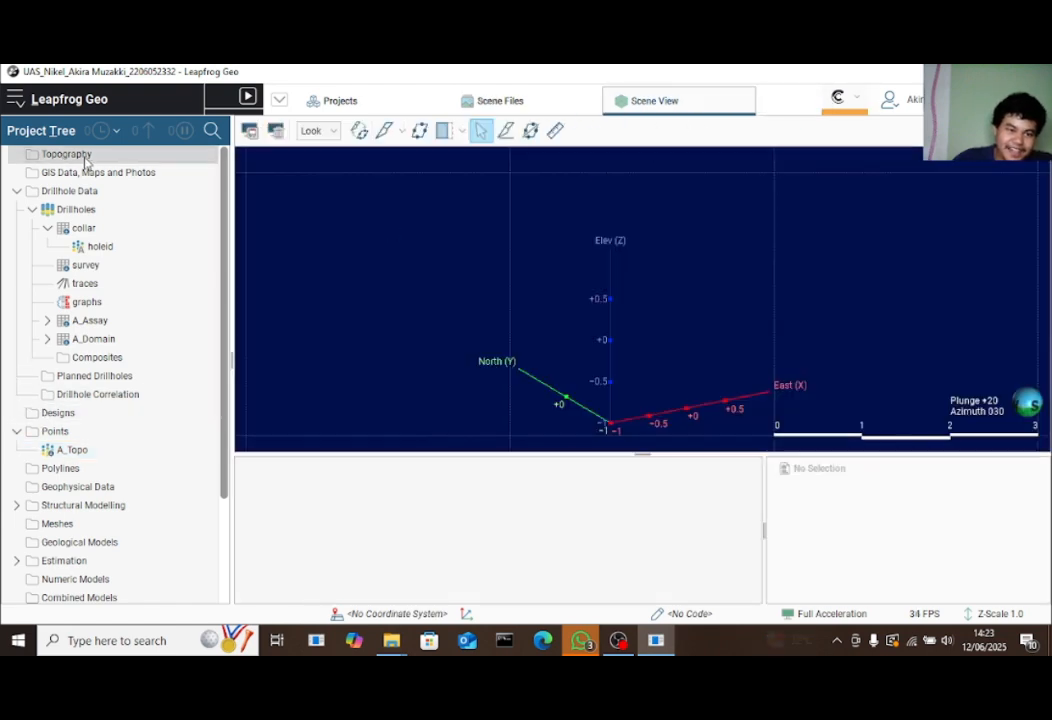
# Build a topography from the A_Topo points, naming it Topography plus the author's name
pyautogui.rightClick(180, 160)
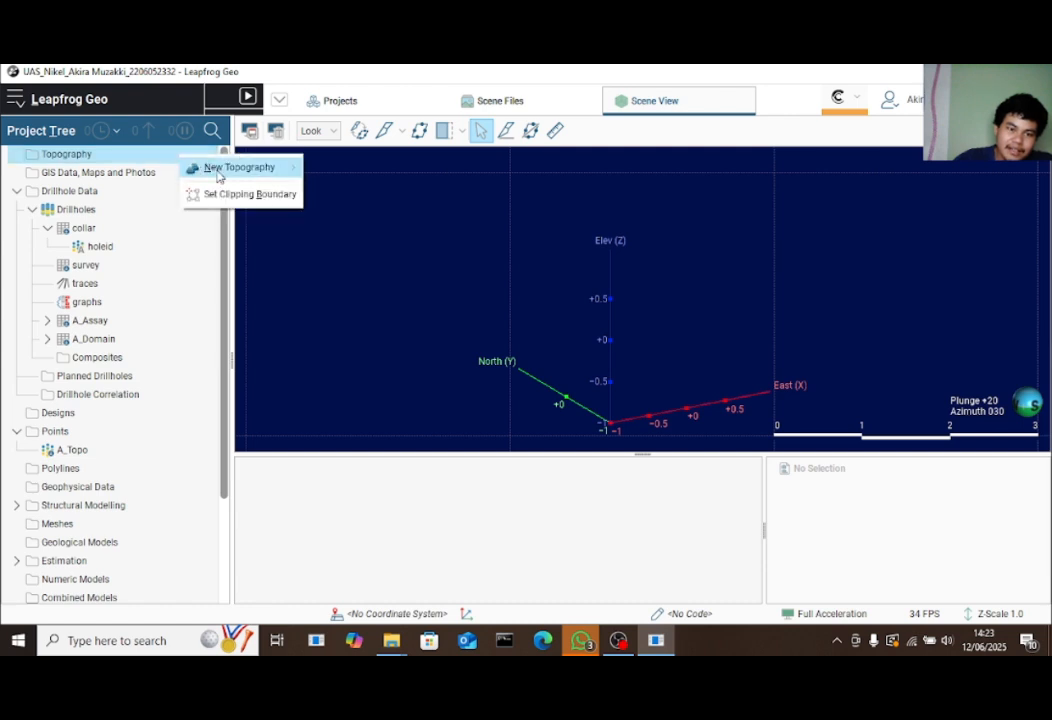
pyautogui.moveTo(222, 170)
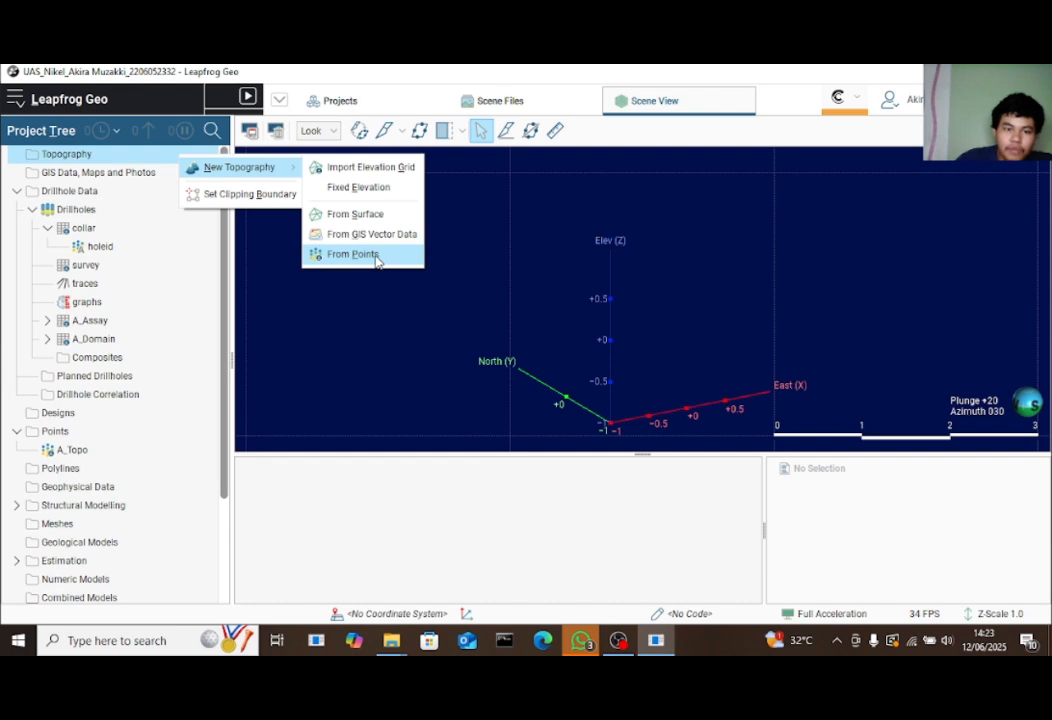
pyautogui.click(375, 256)
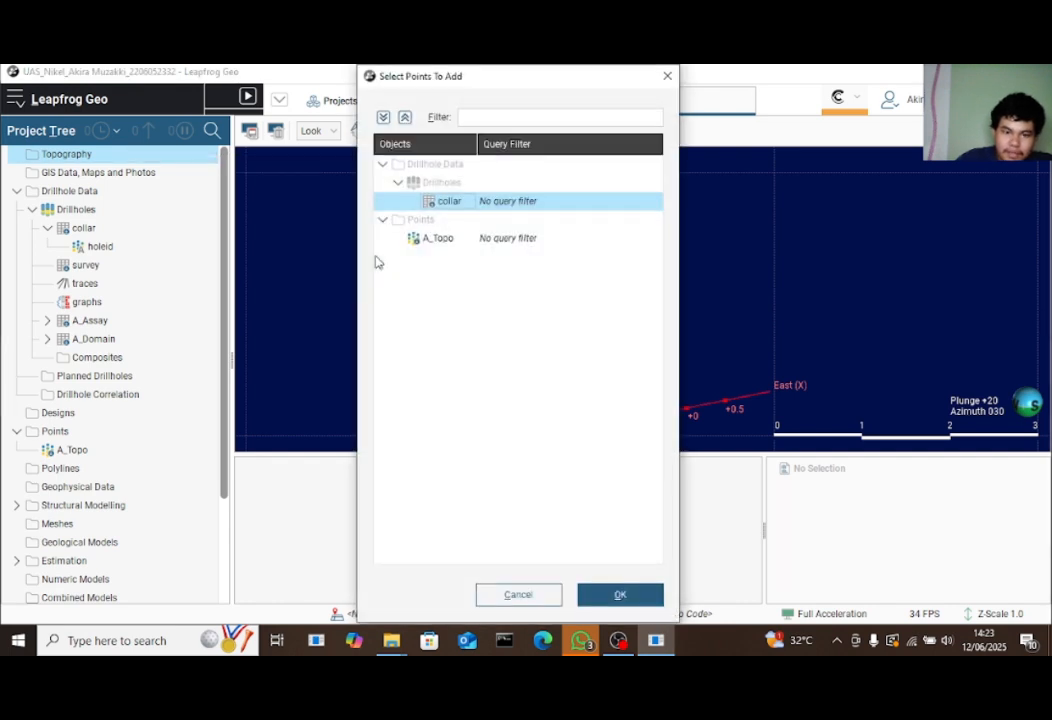
pyautogui.click(495, 244)
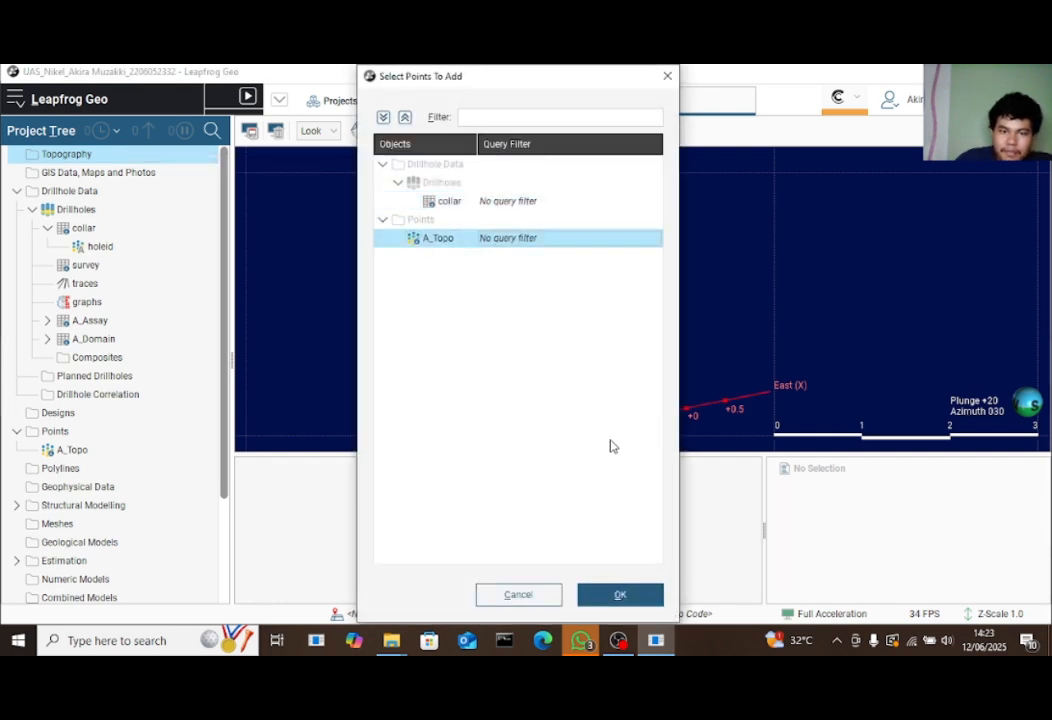
pyautogui.click(625, 598)
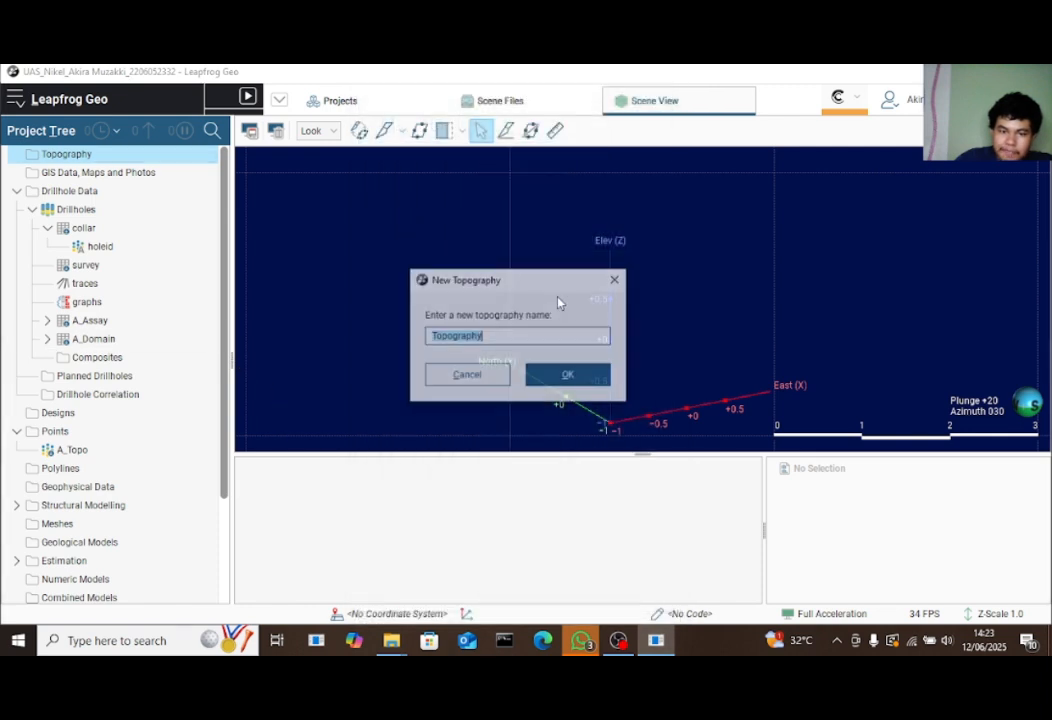
pyautogui.press('BackSpace')
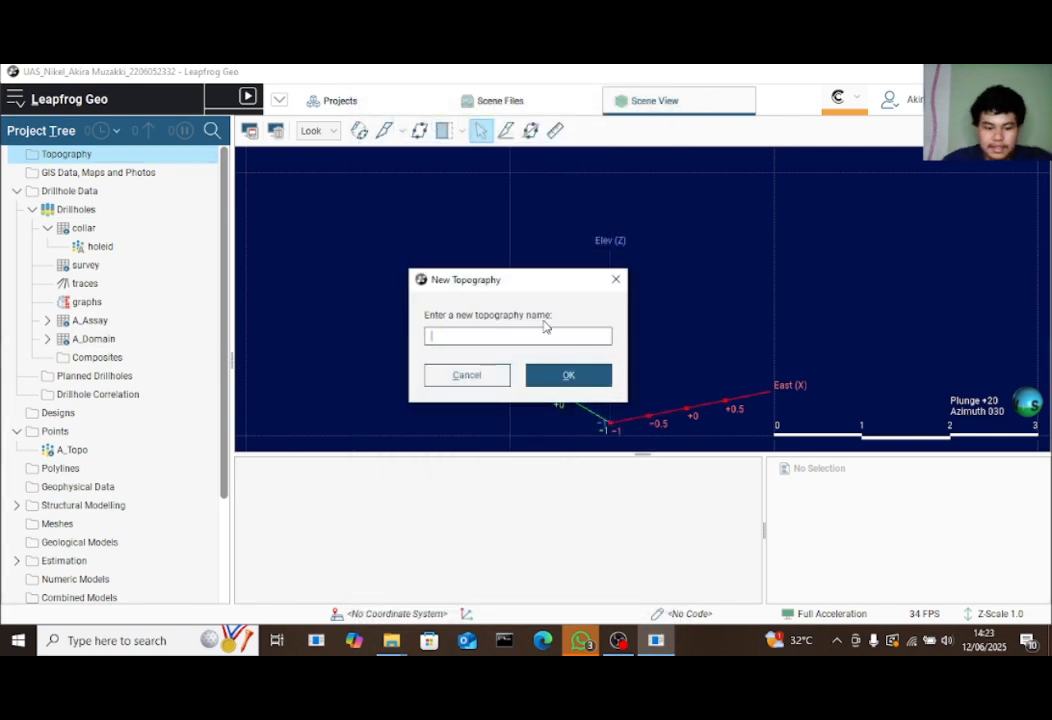
pyautogui.write('Ropo')
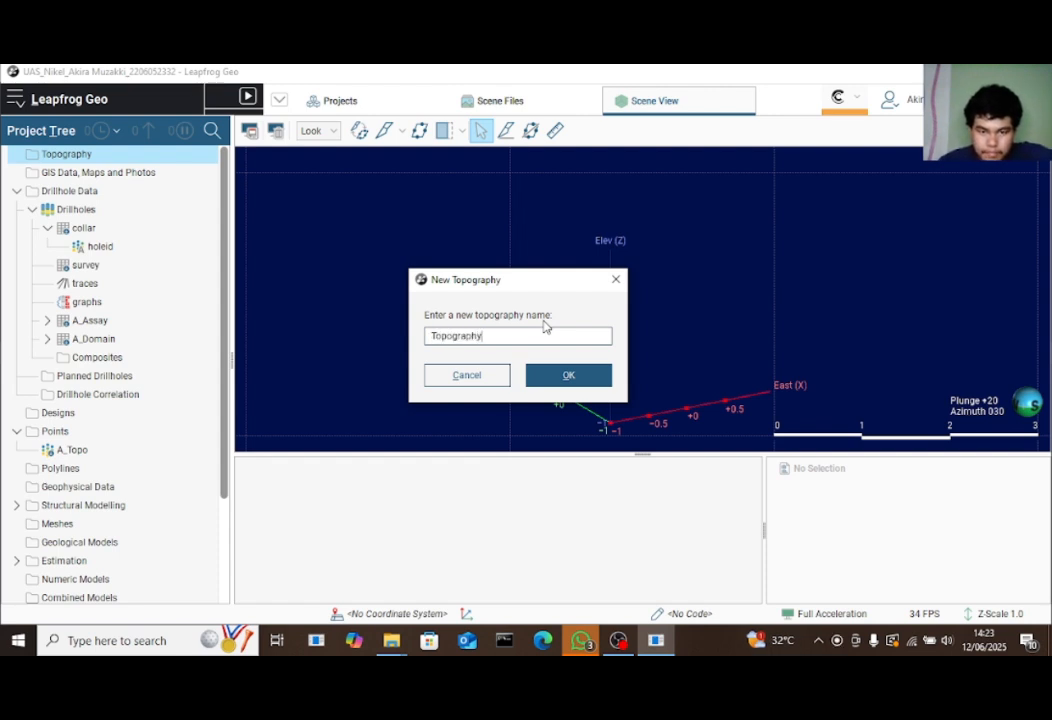
pyautogui.write('a')
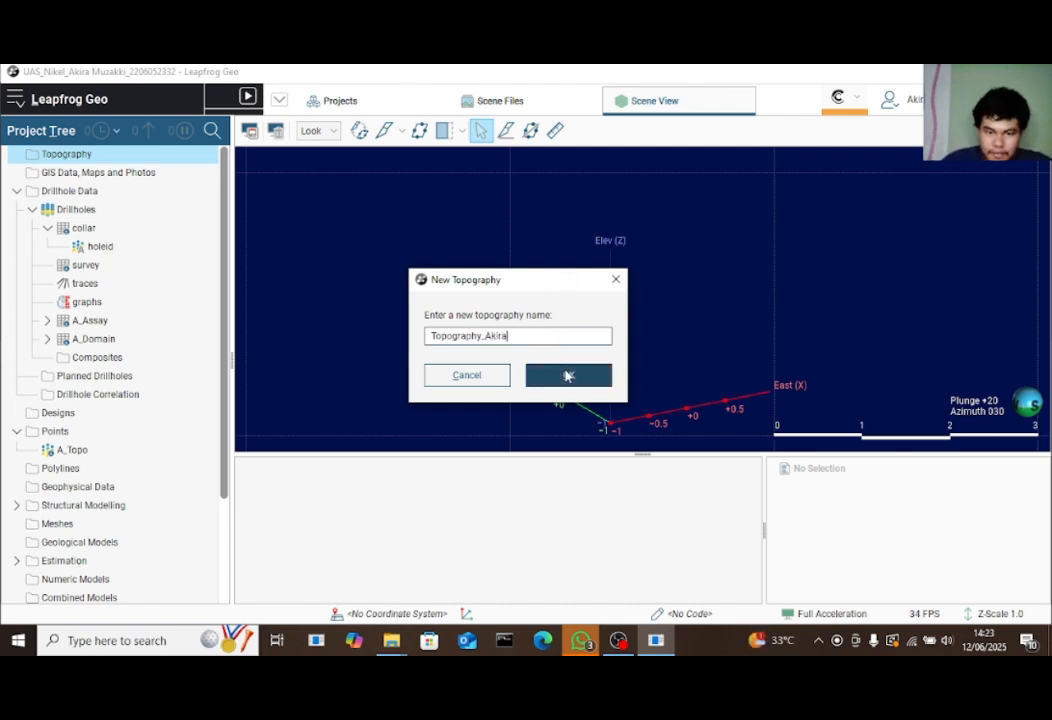
pyautogui.click(566, 372)
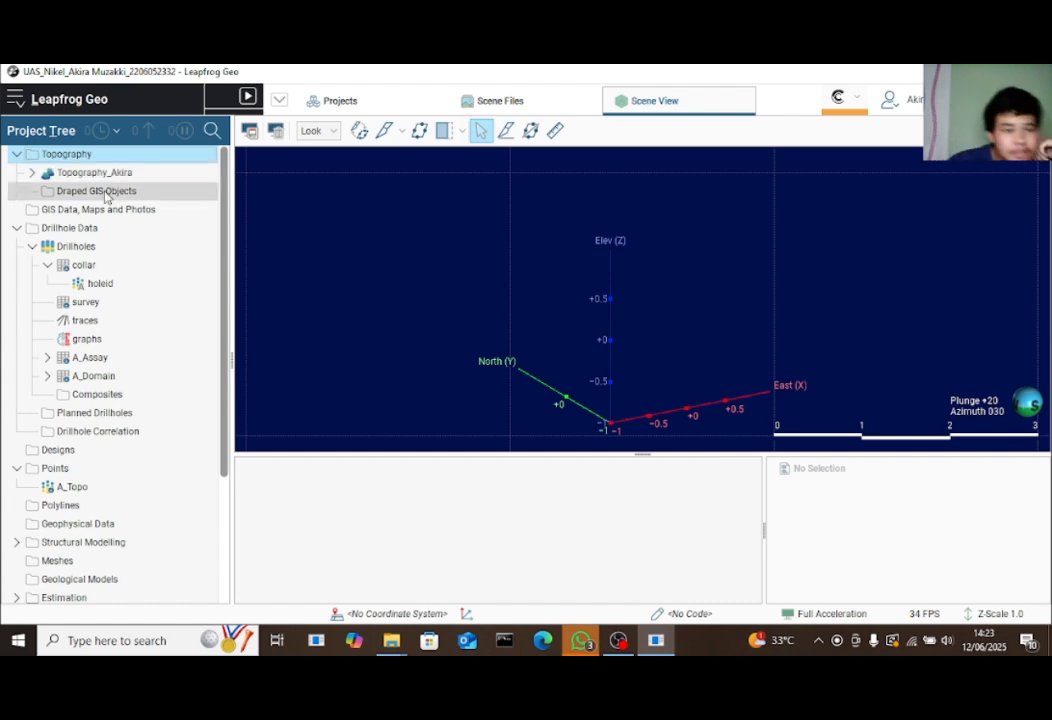
# Add the new topography surface to the 3D scene and orbit around it to inspect it
pyautogui.click(32, 172)
pyautogui.click(117, 192)
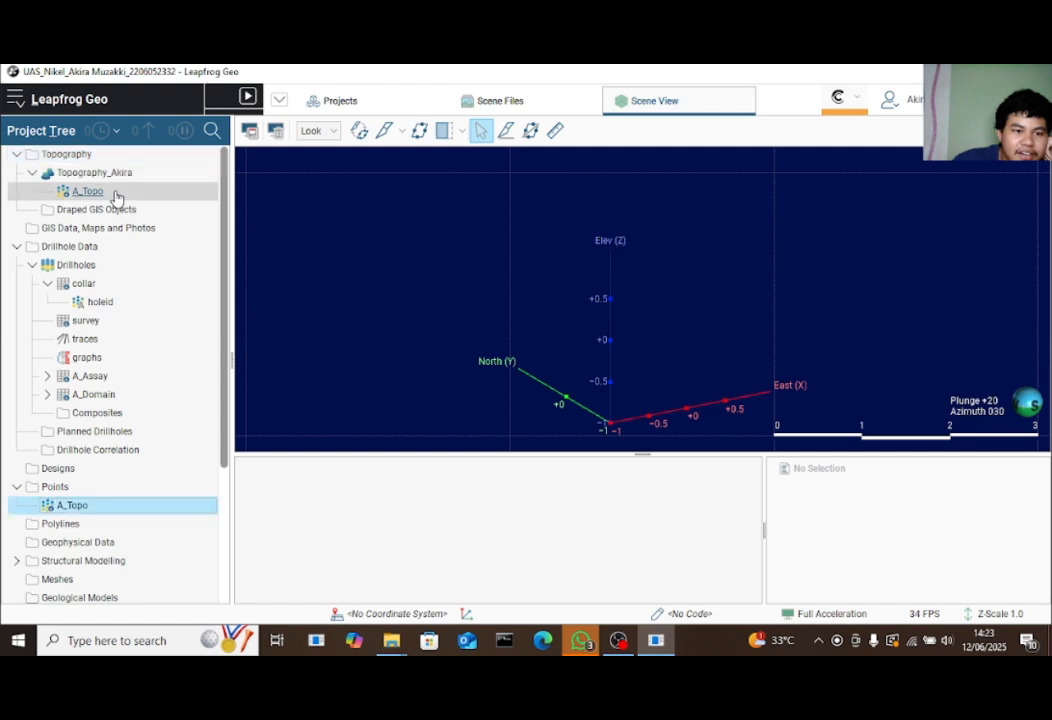
pyautogui.click(108, 174)
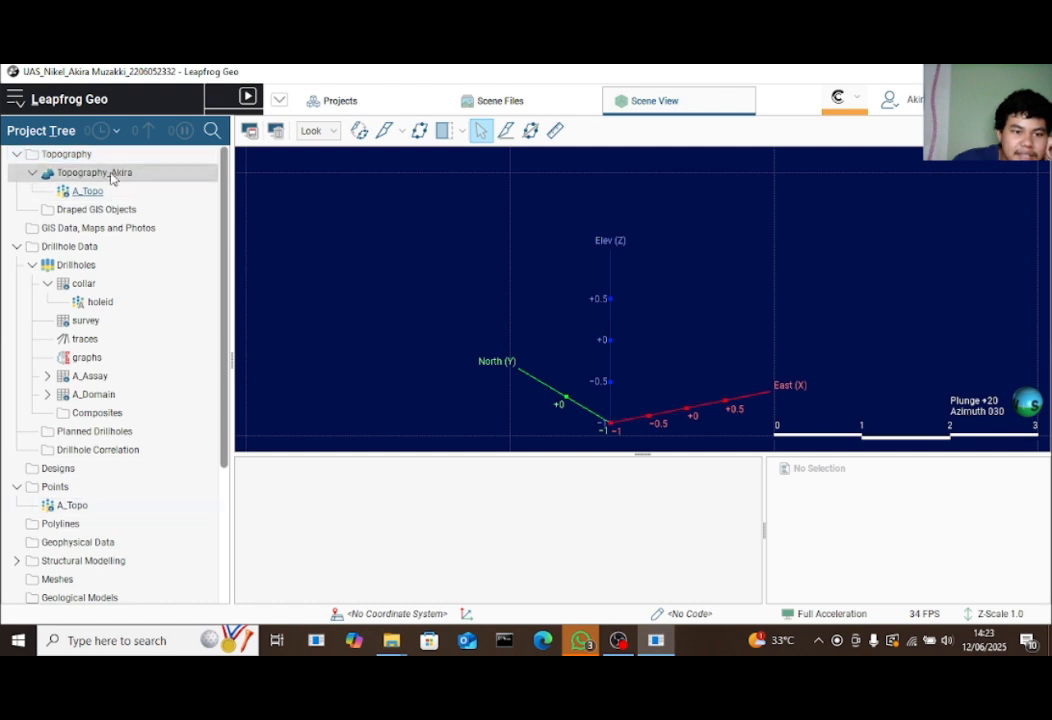
pyautogui.moveTo(113, 177); pyautogui.dragTo(548, 306)
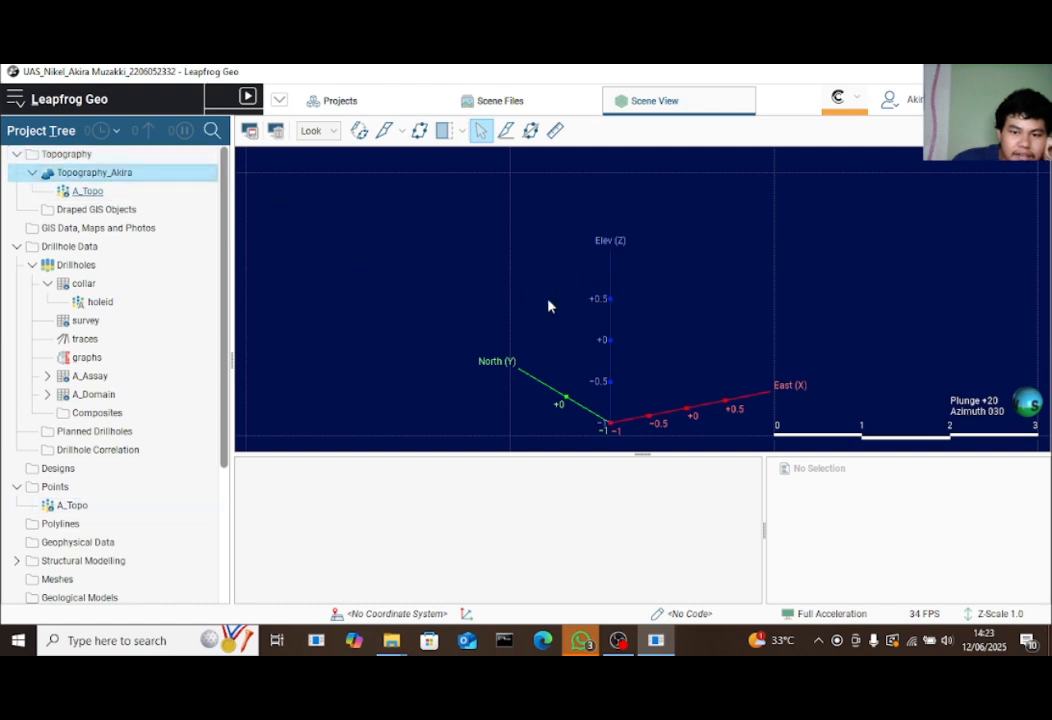
pyautogui.moveTo(655, 298); pyautogui.dragTo(503, 305)
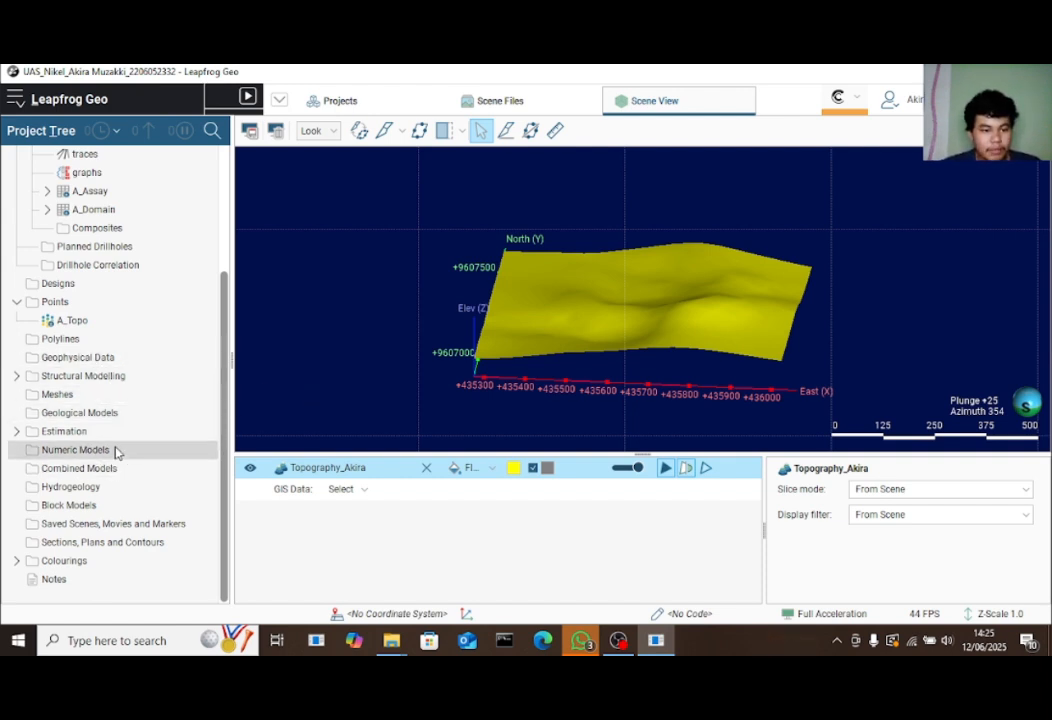
pyautogui.moveTo(696, 308); pyautogui.dragTo(512, 357)
pyautogui.moveTo(686, 357)
pyautogui.mouseDown()
pyautogui.moveTo(520, 257)
pyautogui.moveTo(672, 347)
pyautogui.mouseUp()
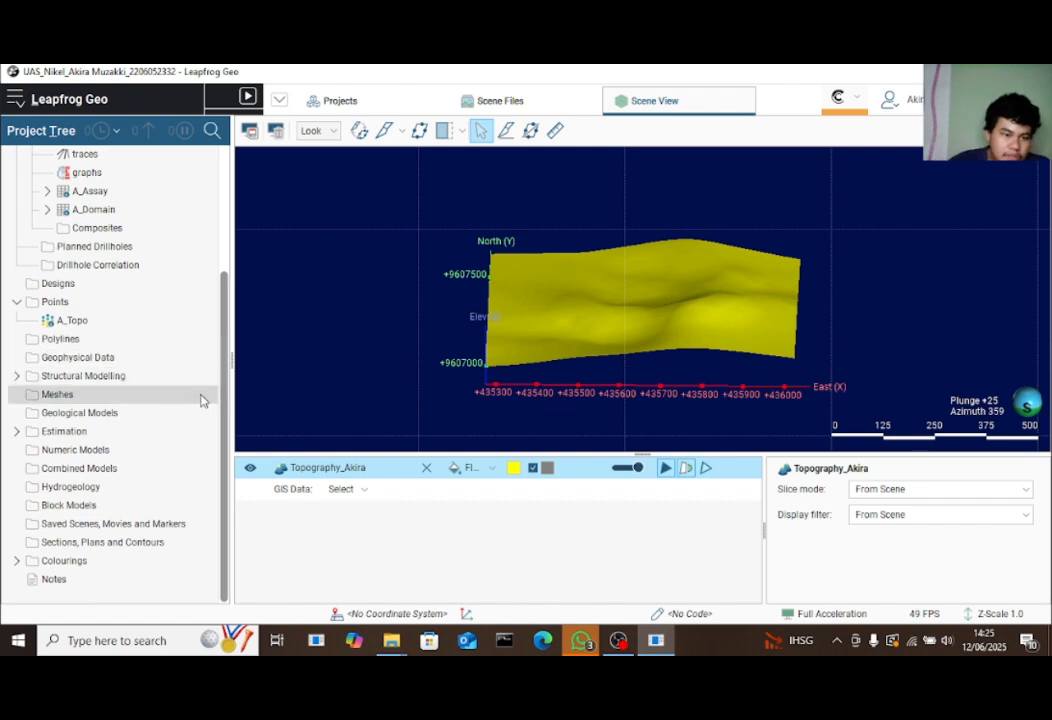
pyautogui.moveTo(225, 383); pyautogui.dragTo(247, 429)
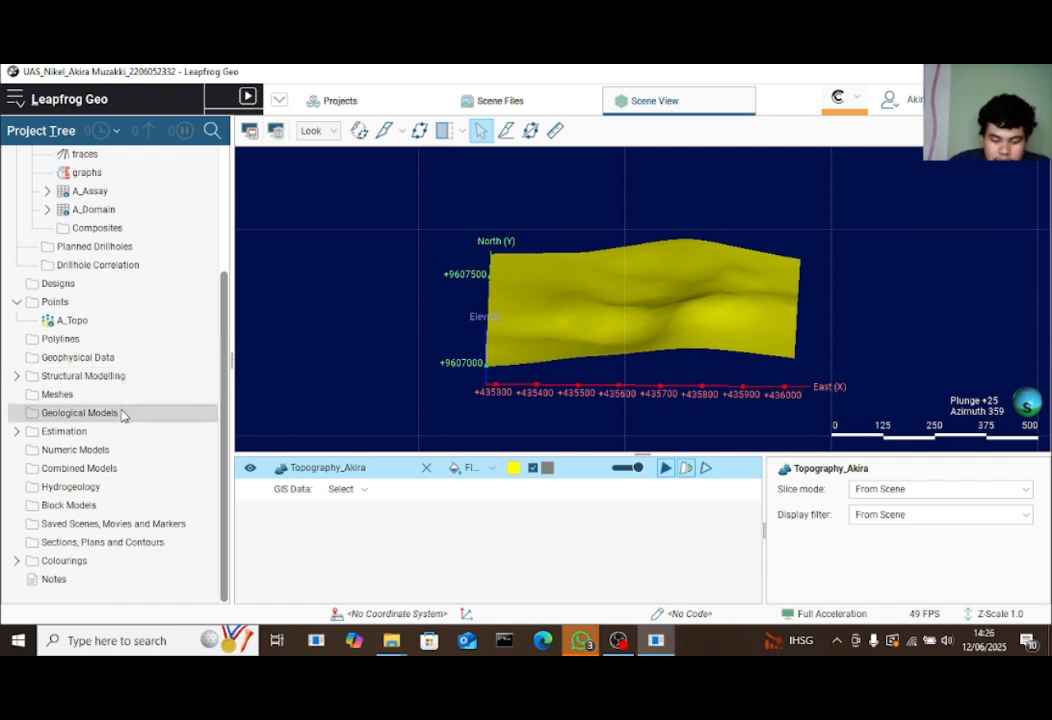
# Start a new geological model and drag its extent box outward west, east, north and south
pyautogui.rightClick(122, 415)
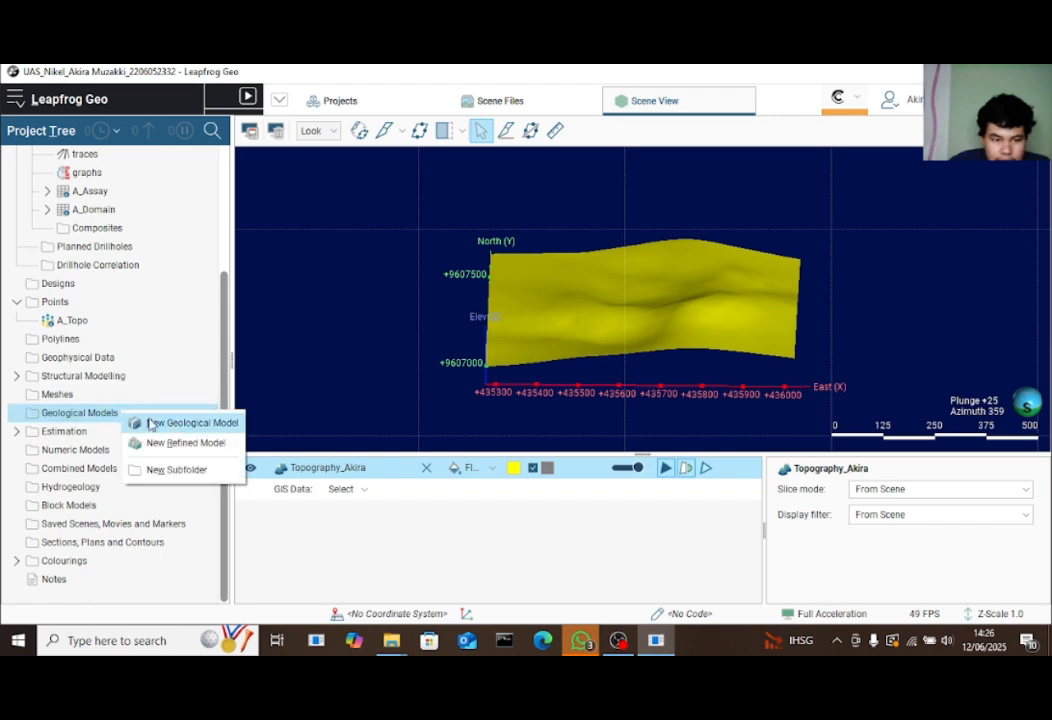
pyautogui.click(173, 424)
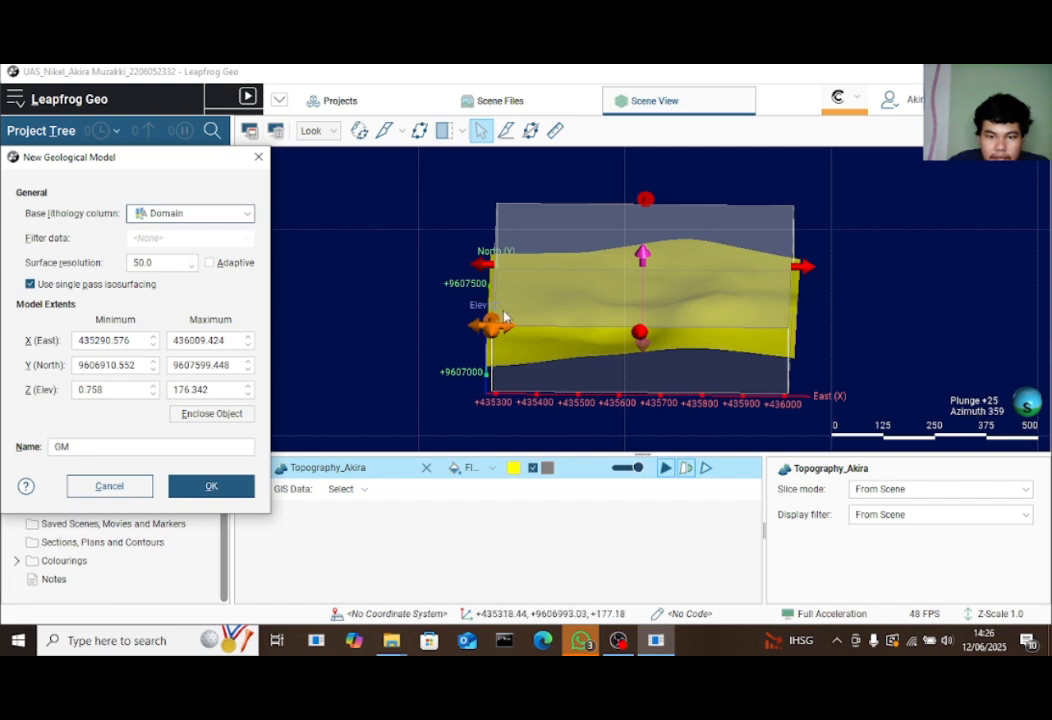
pyautogui.moveTo(490, 265); pyautogui.dragTo(480, 268)
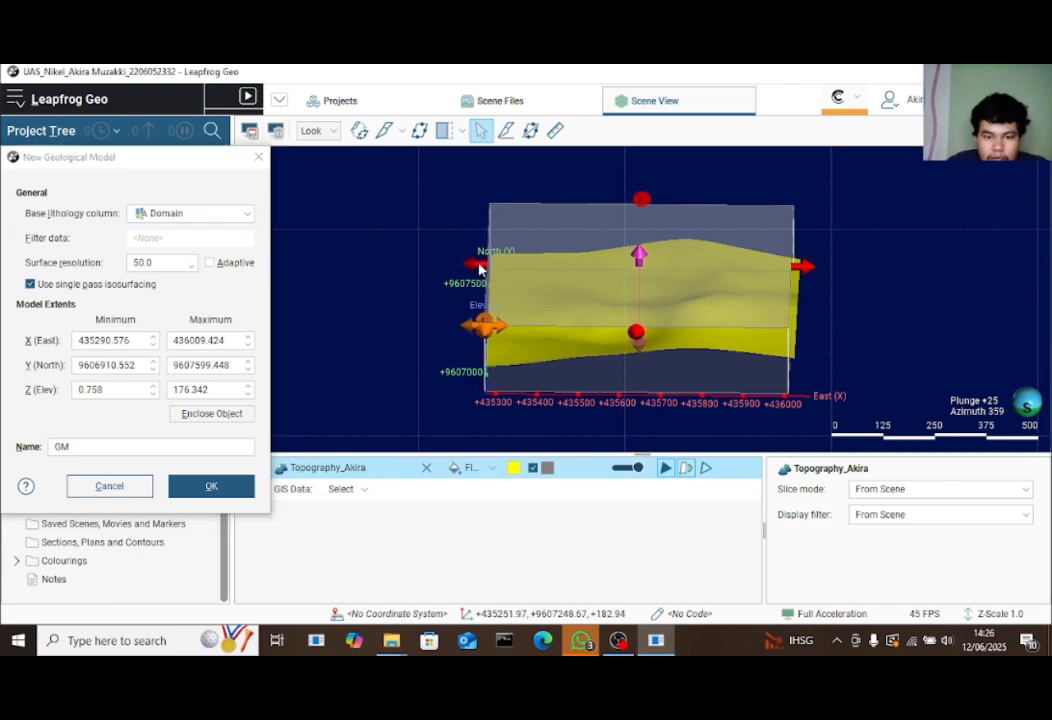
pyautogui.moveTo(799, 266); pyautogui.dragTo(826, 267)
pyautogui.moveTo(873, 327); pyautogui.dragTo(775, 416)
pyautogui.moveTo(791, 347); pyautogui.dragTo(807, 350)
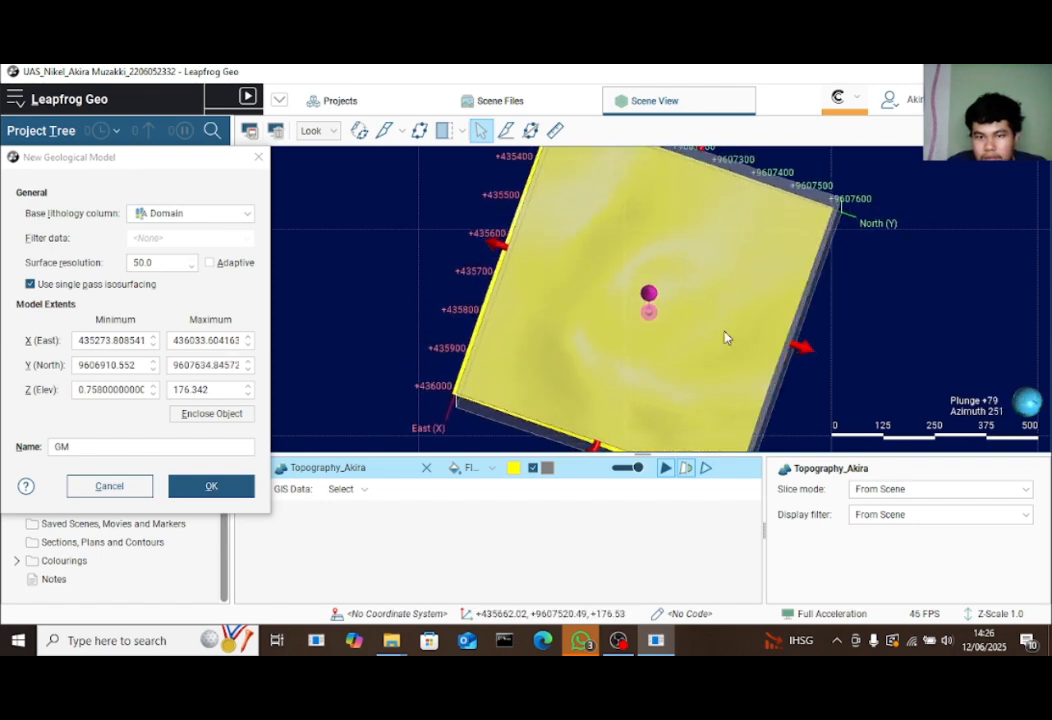
pyautogui.moveTo(494, 246); pyautogui.dragTo(482, 243)
pyautogui.moveTo(909, 268); pyautogui.dragTo(912, 304)
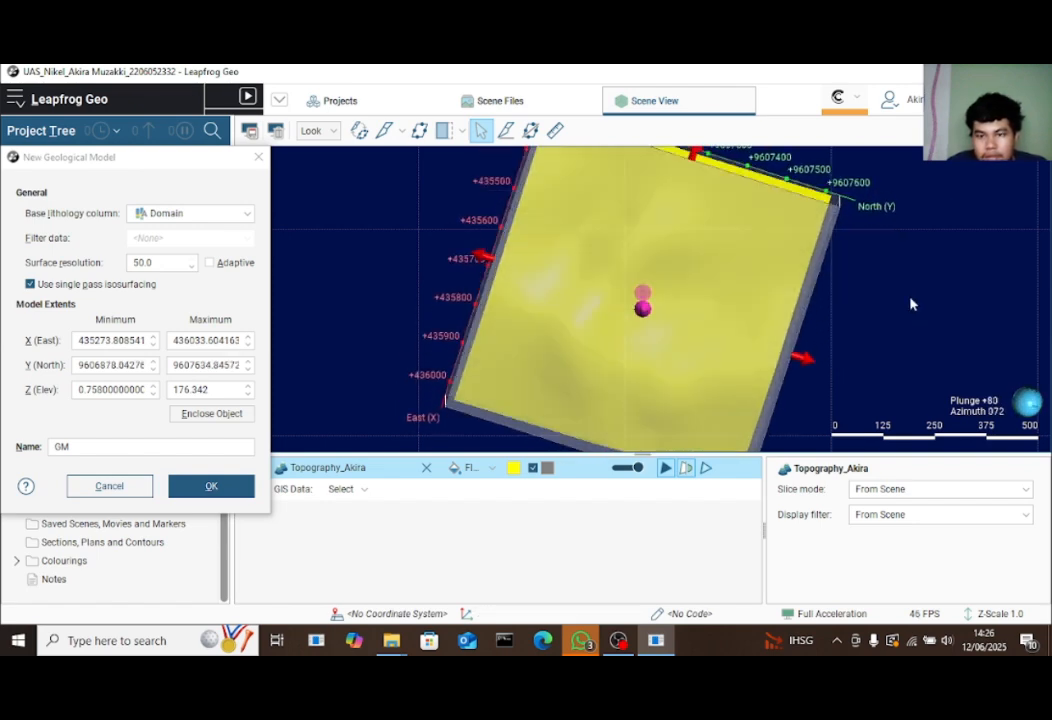
# Refit the view and fine-tune the extent box edges, pulling the south edge inward
pyautogui.press('d')
pyautogui.moveTo(643, 420); pyautogui.dragTo(643, 416)
pyautogui.moveTo(523, 298); pyautogui.dragTo(520, 298)
pyautogui.moveTo(772, 297); pyautogui.dragTo(774, 297)
pyautogui.moveTo(520, 298); pyautogui.dragTo(525, 298)
pyautogui.moveTo(643, 180); pyautogui.dragTo(641, 208)
pyautogui.moveTo(767, 302); pyautogui.dragTo(762, 302)
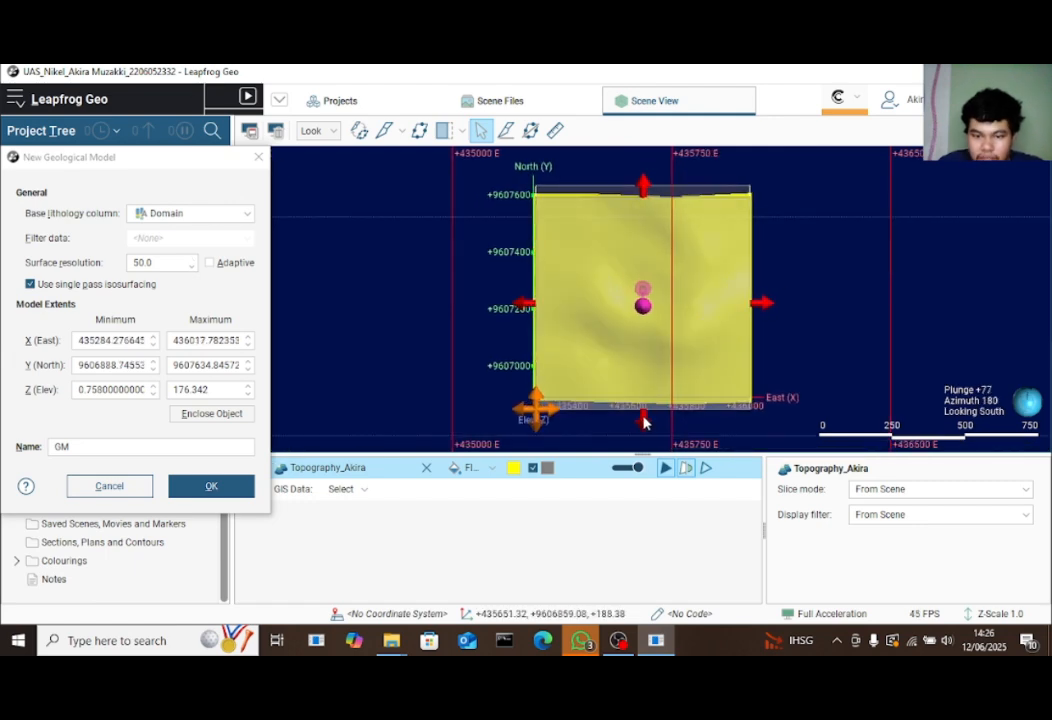
pyautogui.moveTo(643, 416); pyautogui.dragTo(643, 408)
pyautogui.moveTo(722, 435); pyautogui.dragTo(715, 382)
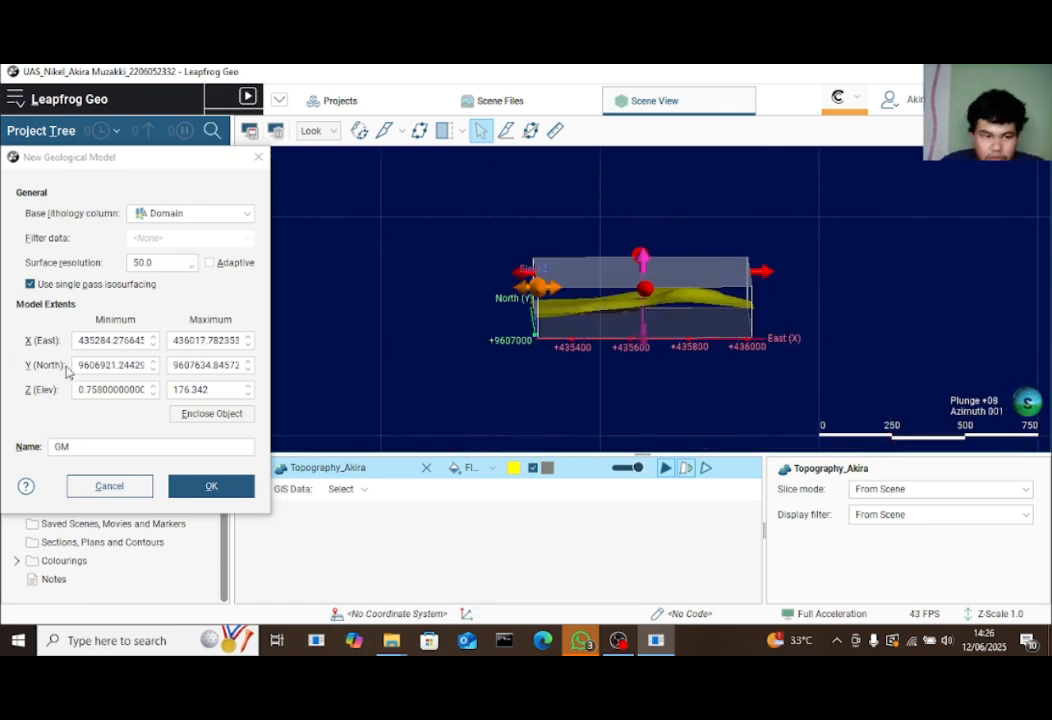
# Set the X minimum to 435300, create the GM model, and dismiss the surface-too-small warning
pyautogui.moveTo(139, 343); pyautogui.dragTo(150, 343)
pyautogui.click(144, 341)
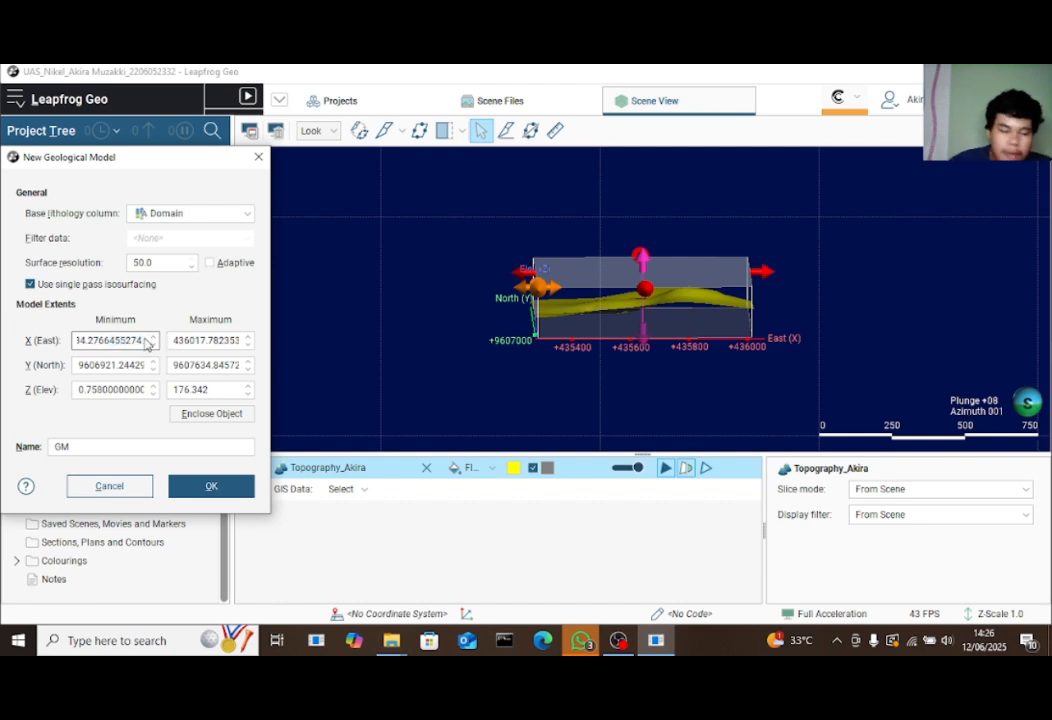
pyautogui.press('BackSpace')
pyautogui.press('BackSpace')
pyautogui.press('BackSpace')
pyautogui.press('BackSpace')
pyautogui.press('BackSpace')
pyautogui.press('BackSpace')
pyautogui.press('BackSpace')
pyautogui.press('BackSpace')
pyautogui.press('BackSpace')
pyautogui.press('BackSpace')
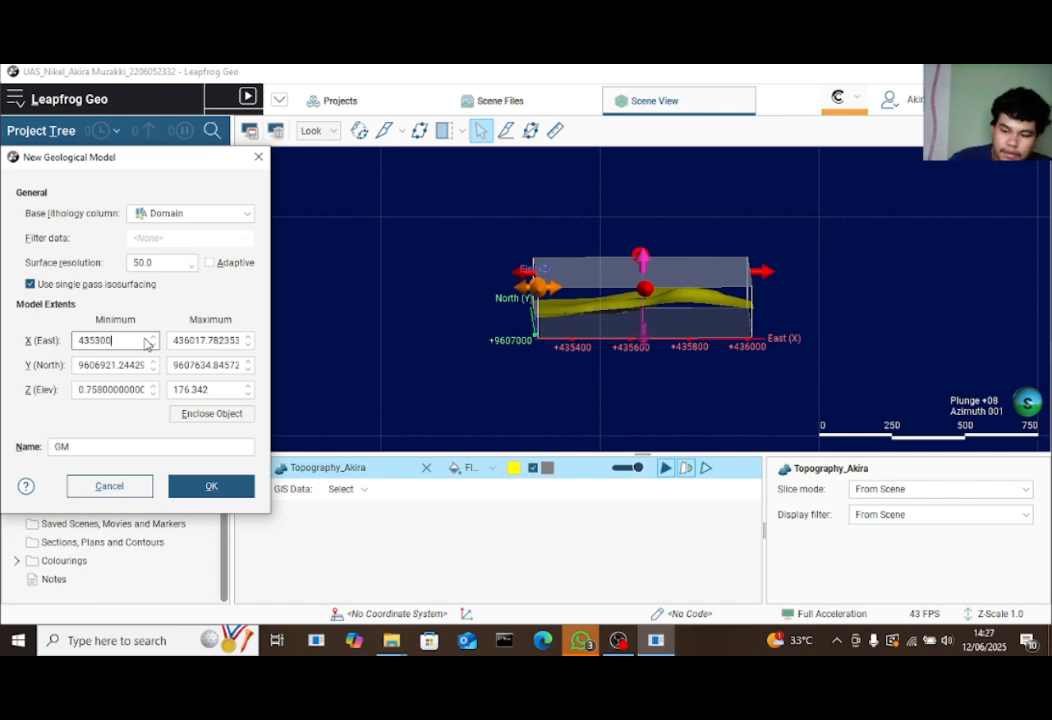
pyautogui.press('Return')
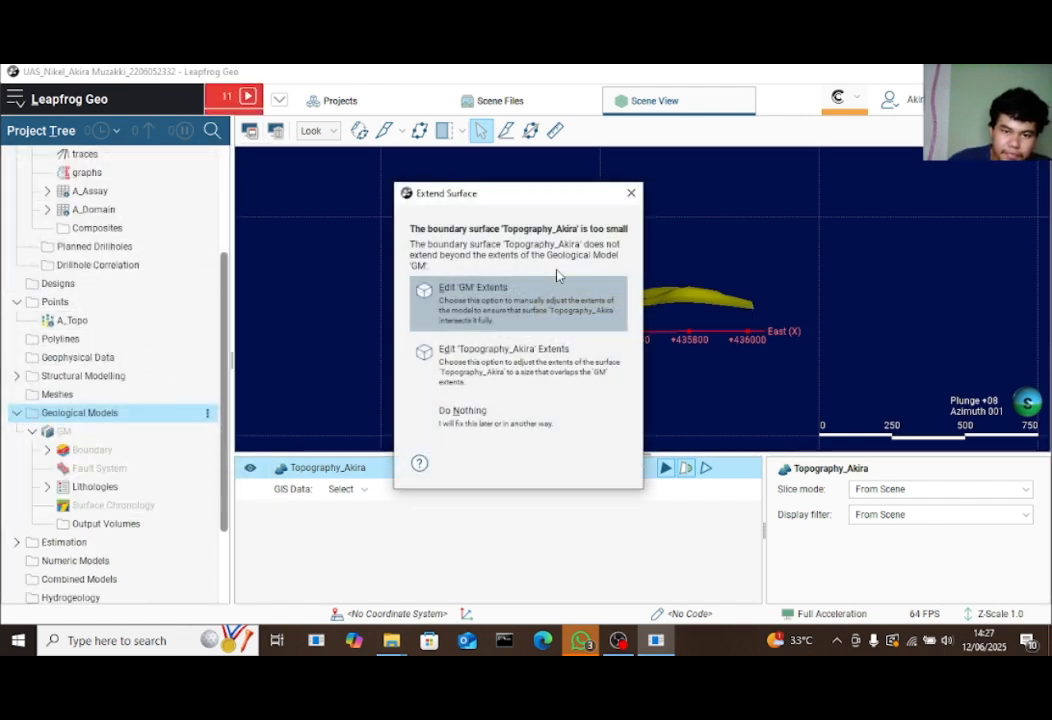
pyautogui.click(631, 193)
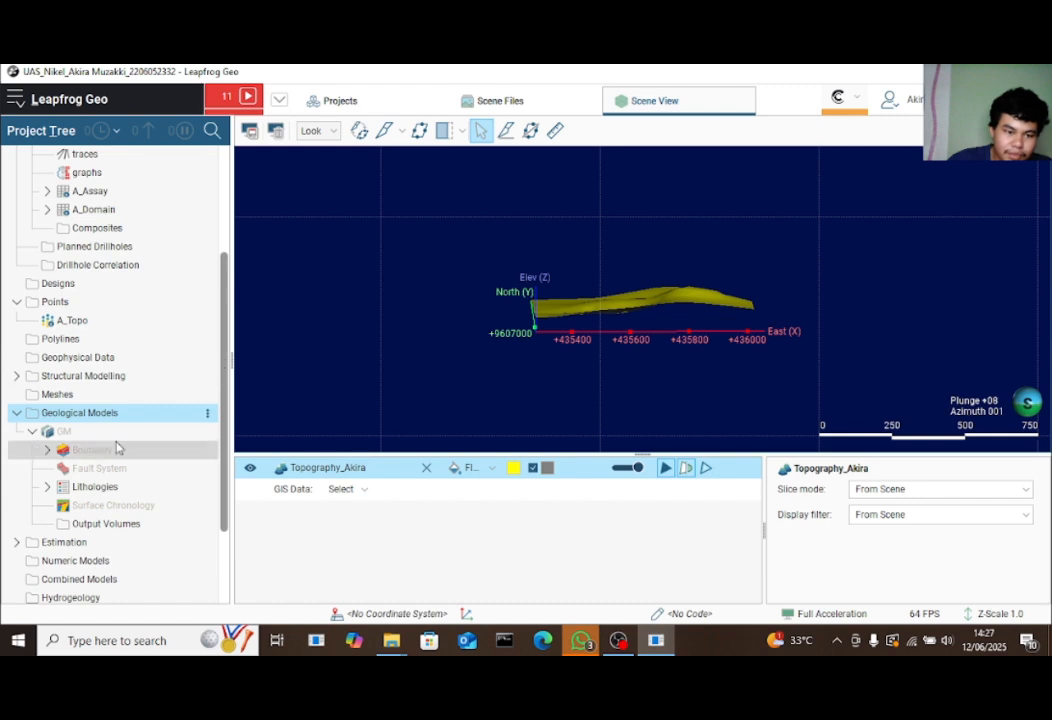
# Delete GM from its context menu, confirming removal of its seven dependent objects
pyautogui.rightClick(174, 421)
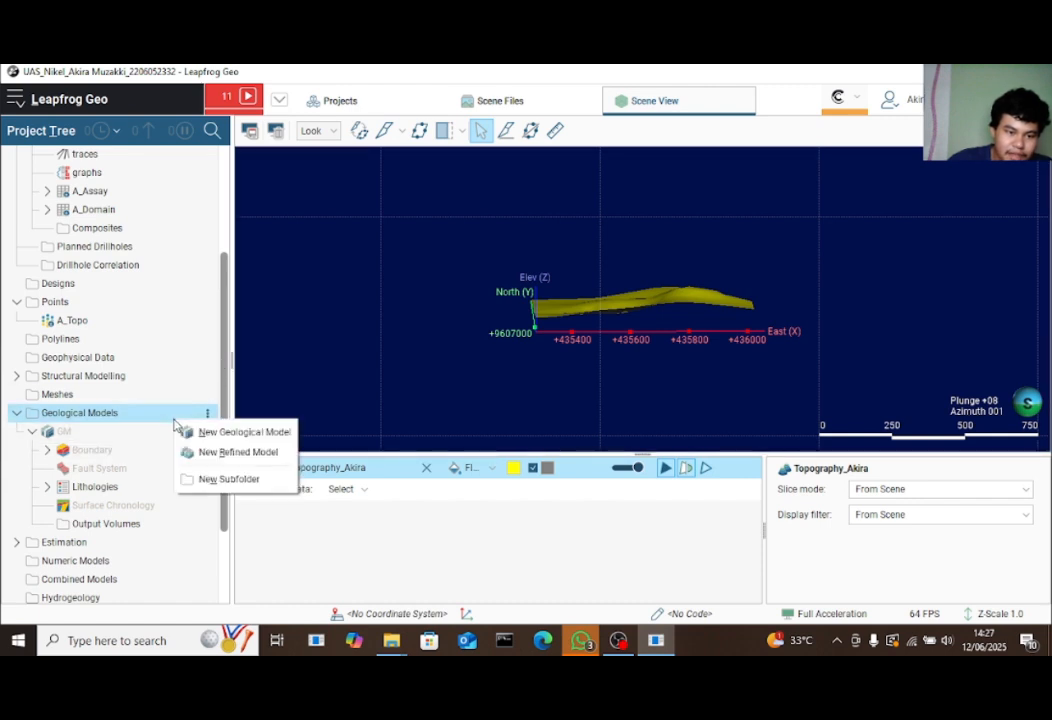
pyautogui.click(99, 432)
pyautogui.rightClick(101, 434)
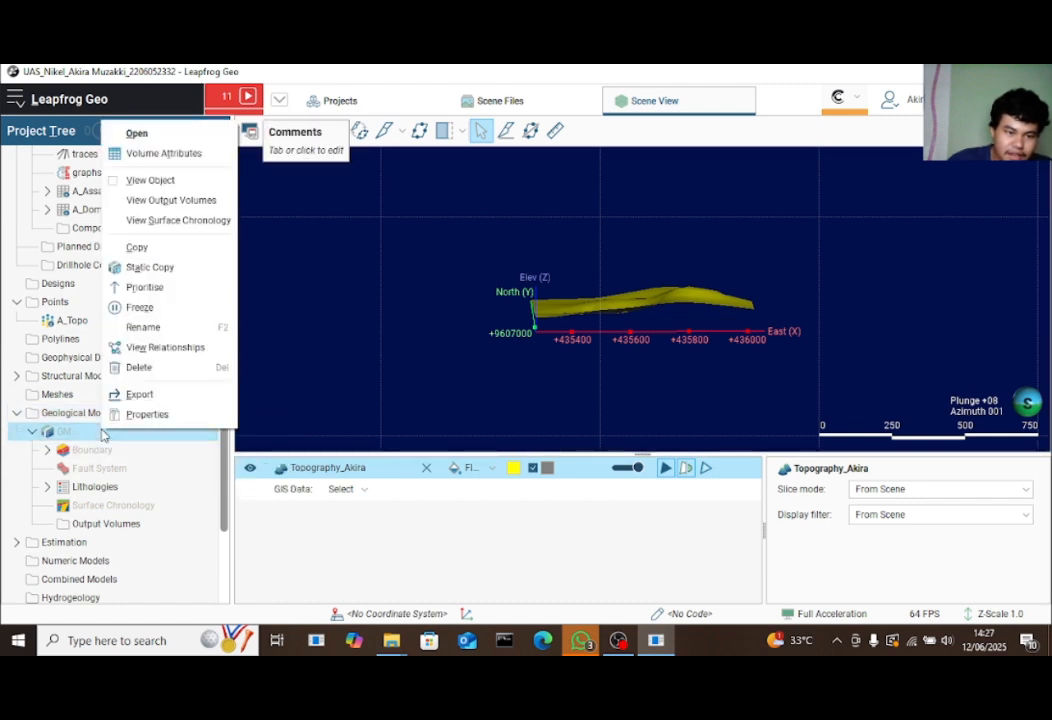
pyautogui.click(160, 372)
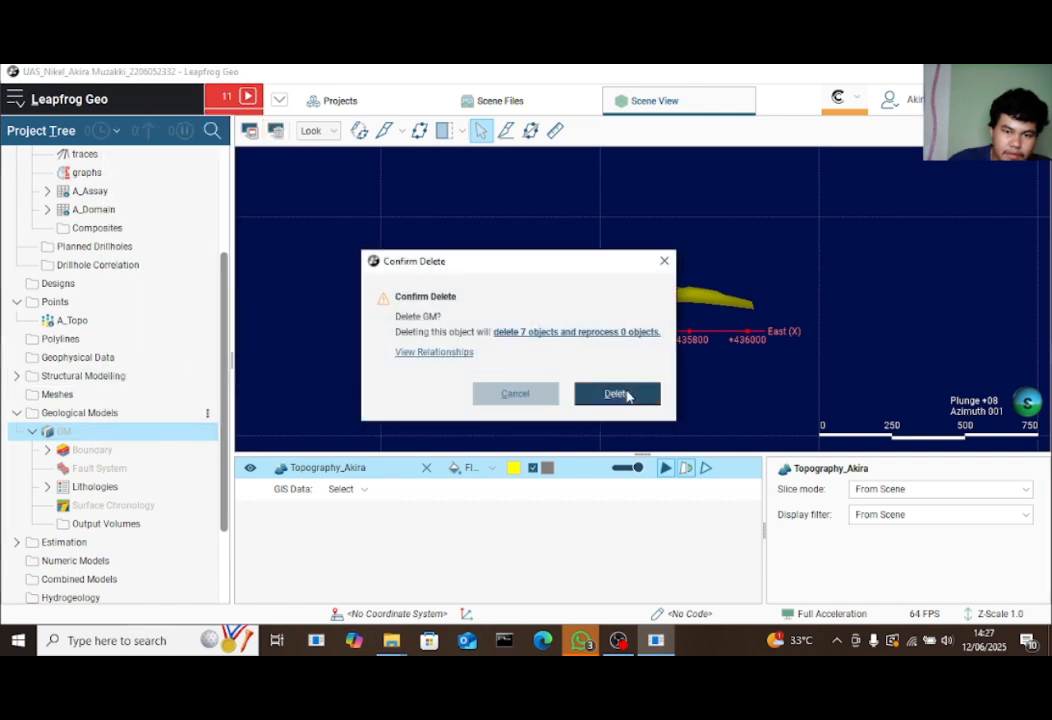
pyautogui.click(617, 394)
pyautogui.rightClick(104, 415)
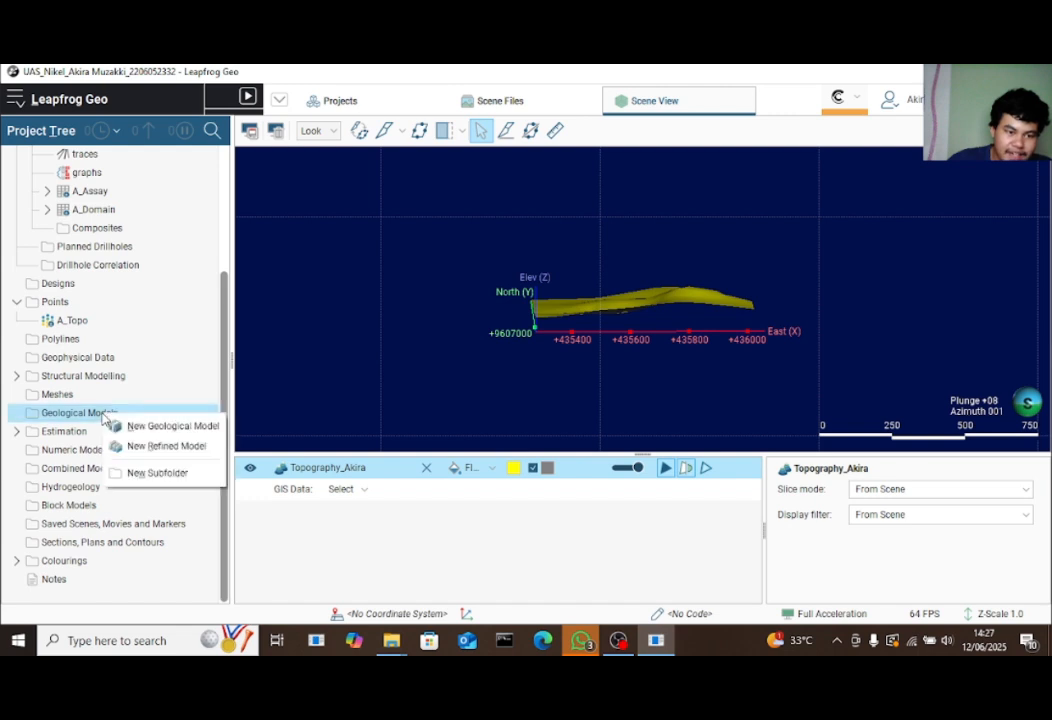
# Start a fresh geological model with X minimum 435300 and Y minimum 9606900
pyautogui.click(132, 426)
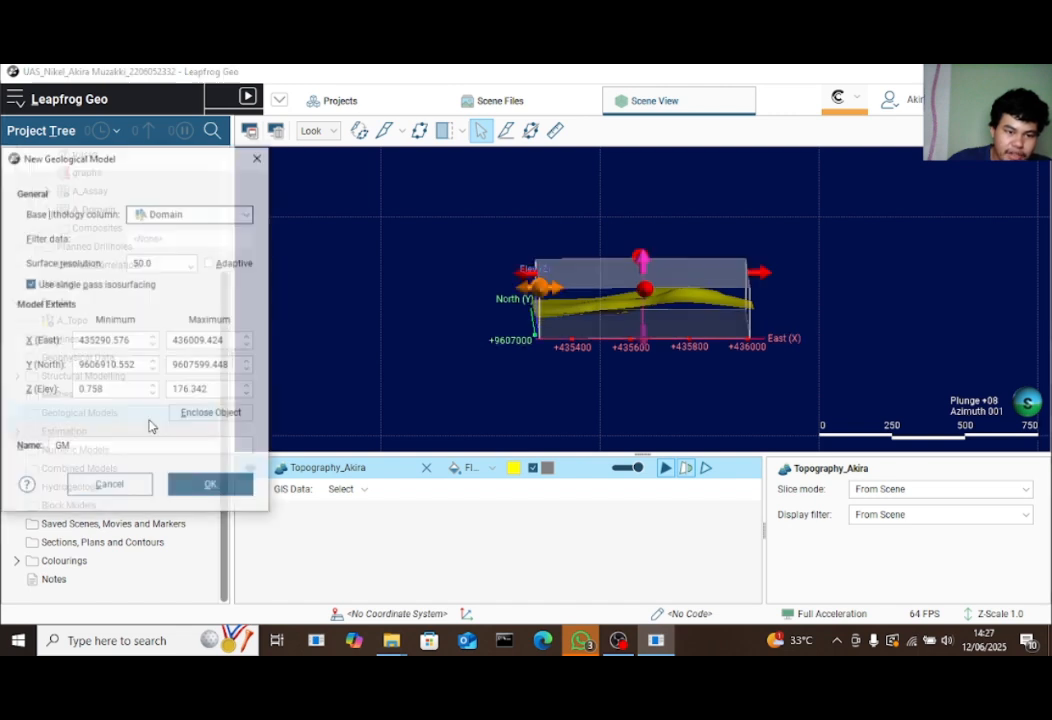
pyautogui.click(139, 341)
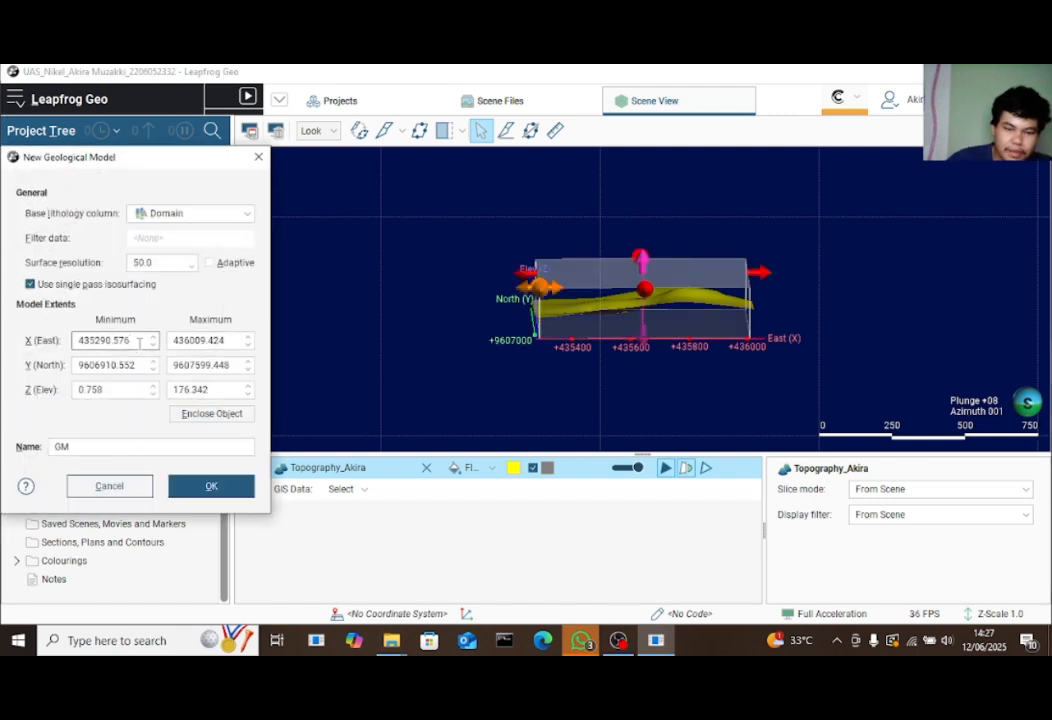
pyautogui.press('BackSpace')
pyautogui.press('BackSpace')
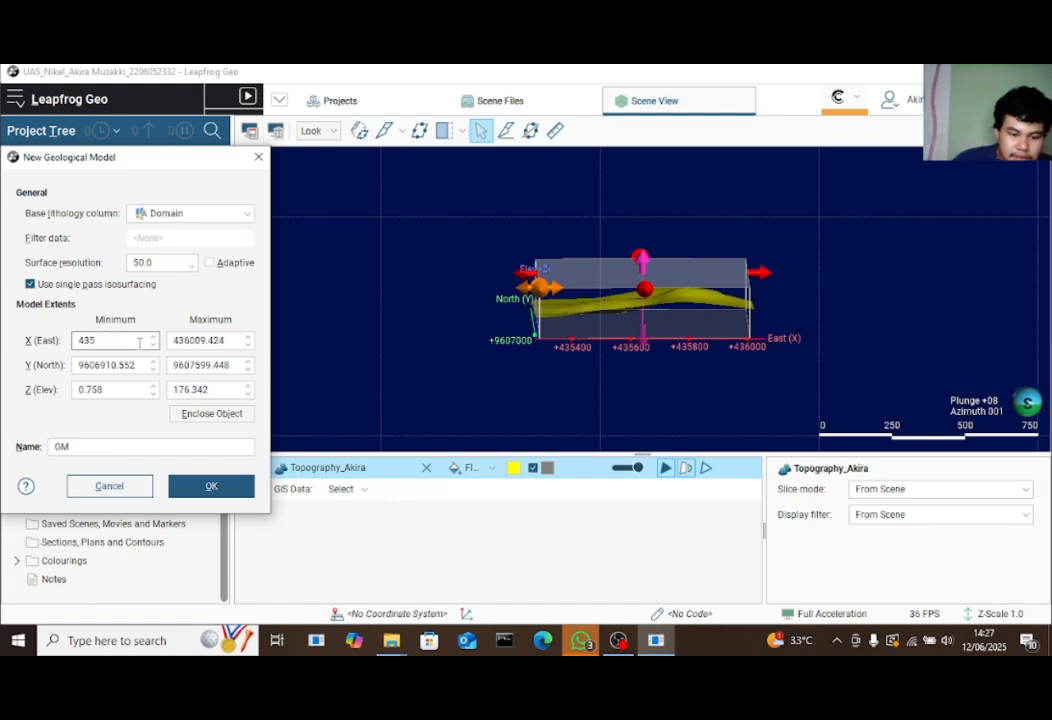
pyautogui.write('300')
pyautogui.press('Tab')
pyautogui.write('9607')
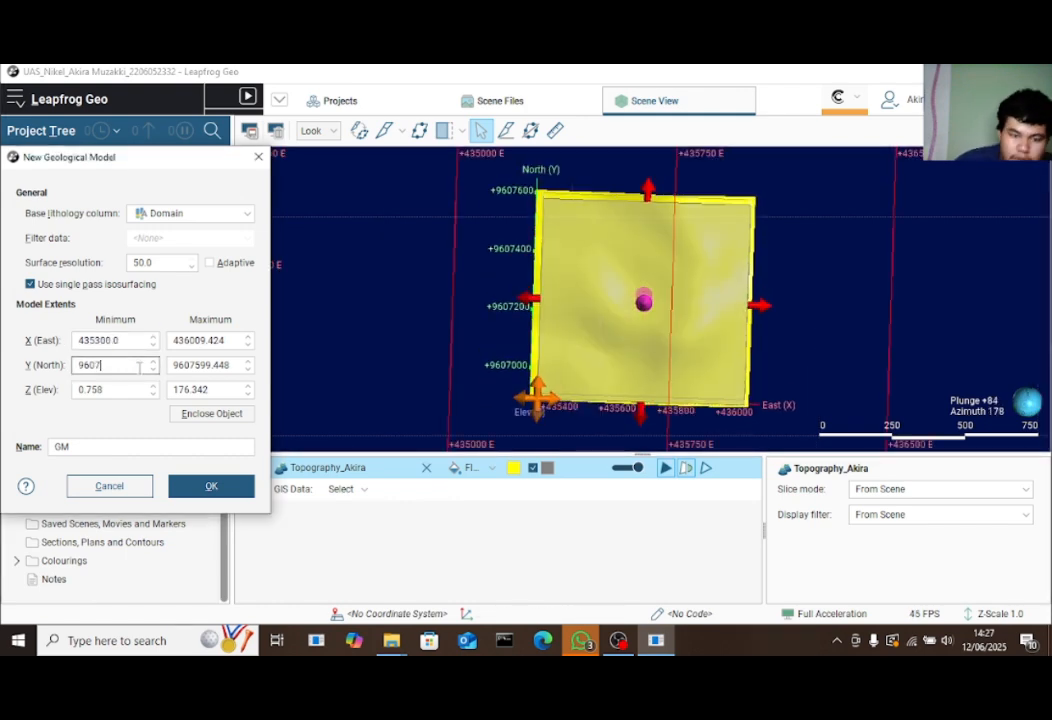
pyautogui.write('000')
pyautogui.moveTo(664, 332); pyautogui.dragTo(850, 335)
pyautogui.moveTo(726, 317); pyautogui.dragTo(751, 326)
pyautogui.click(140, 366)
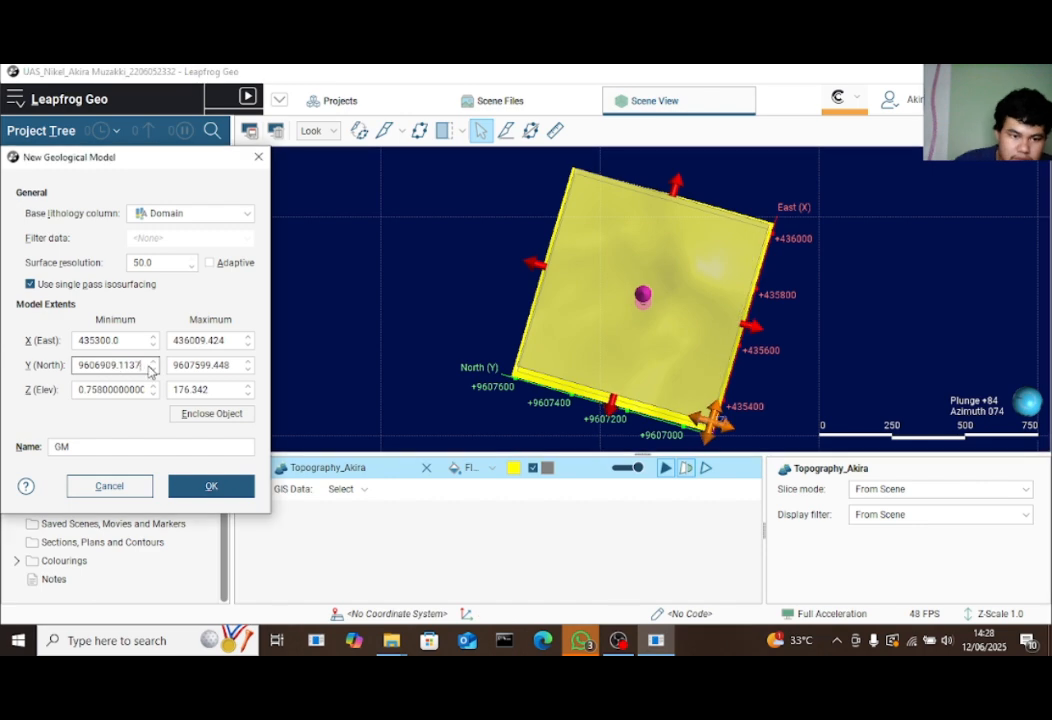
pyautogui.press('BackSpace')
pyautogui.press('BackSpace')
pyautogui.press('BackSpace')
pyautogui.press('BackSpace')
pyautogui.press('BackSpace')
pyautogui.press('BackSpace')
pyautogui.write('0')
pyautogui.moveTo(646, 353); pyautogui.dragTo(688, 319)
# Set X maximum 436000, Y maximum 9607600 and Z maximum 170, then inspect the extent box
pyautogui.click(231, 342)
pyautogui.write('0')
pyautogui.click(235, 363)
pyautogui.write('600')
pyautogui.moveTo(511, 369); pyautogui.dragTo(592, 219)
pyautogui.scroll(2, 640, 262)
pyautogui.moveTo(648, 269); pyautogui.dragTo(649, 274)
pyautogui.moveTo(700, 398); pyautogui.dragTo(617, 361)
pyautogui.doubleClick(228, 393)
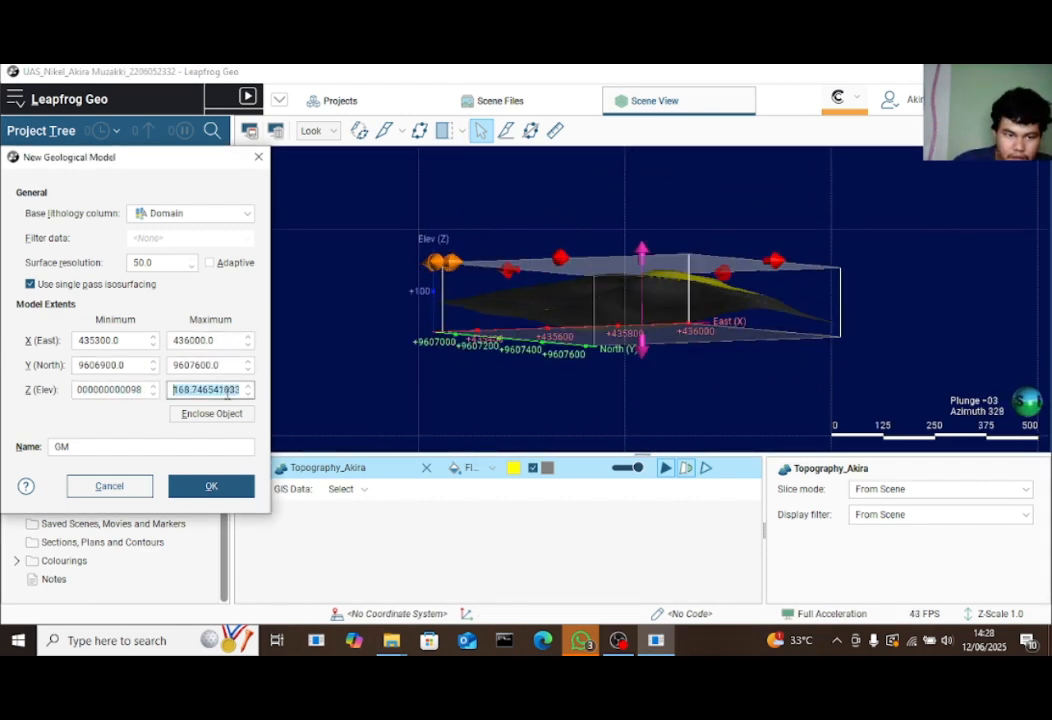
pyautogui.write('170')
pyautogui.click(242, 366)
pyautogui.moveTo(660, 324); pyautogui.dragTo(697, 334)
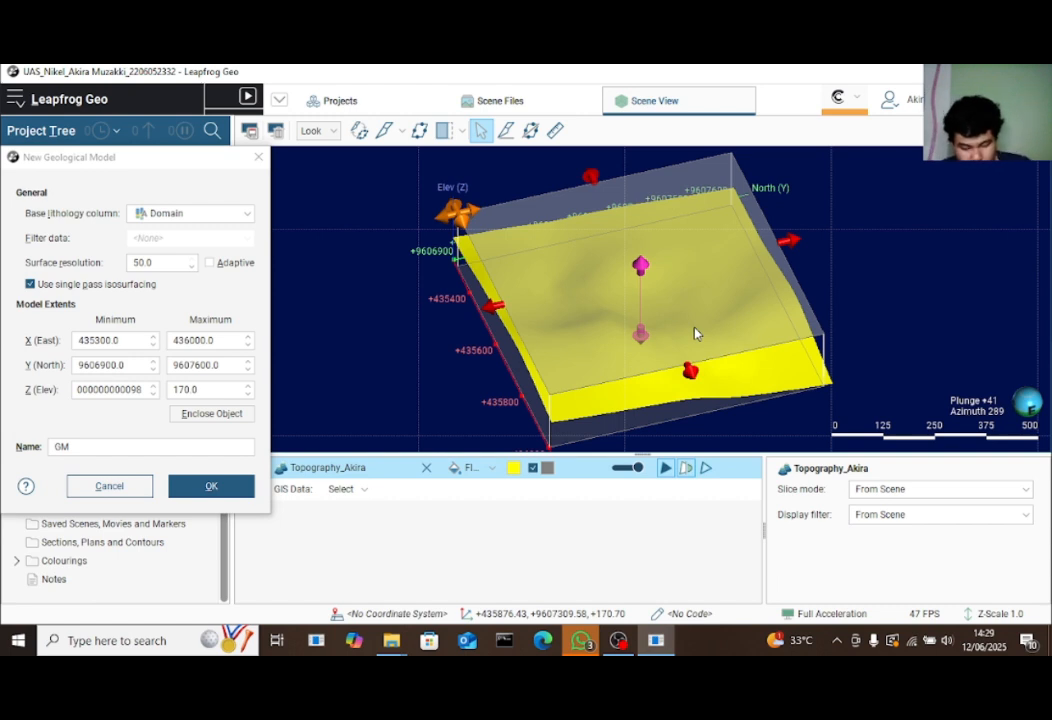
# Compare the drillhole tables' columns and keep Domain as base lithology, with resolution 50.0
pyautogui.click(214, 214)
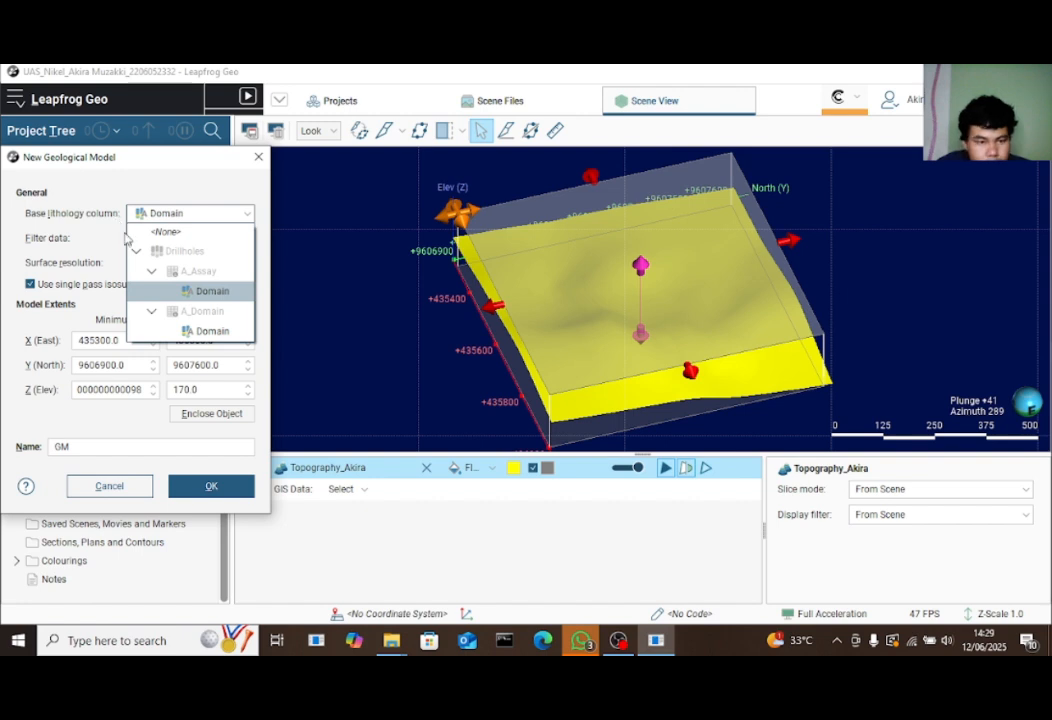
pyautogui.click(150, 311)
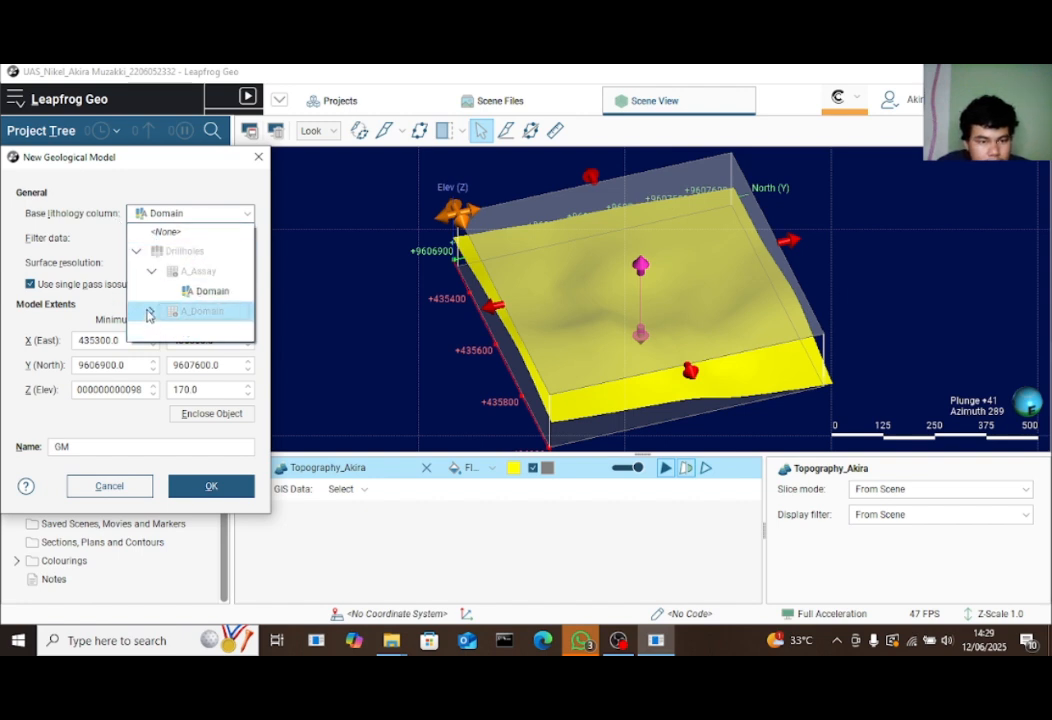
pyautogui.click(151, 271)
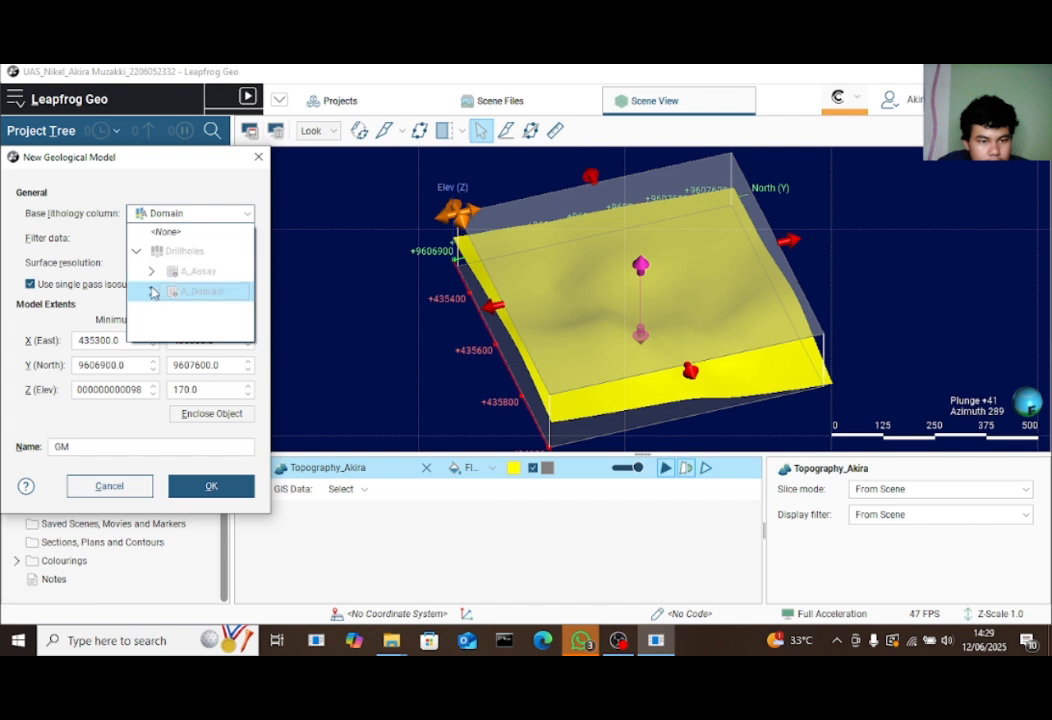
pyautogui.click(151, 291)
pyautogui.click(151, 271)
pyautogui.click(134, 253)
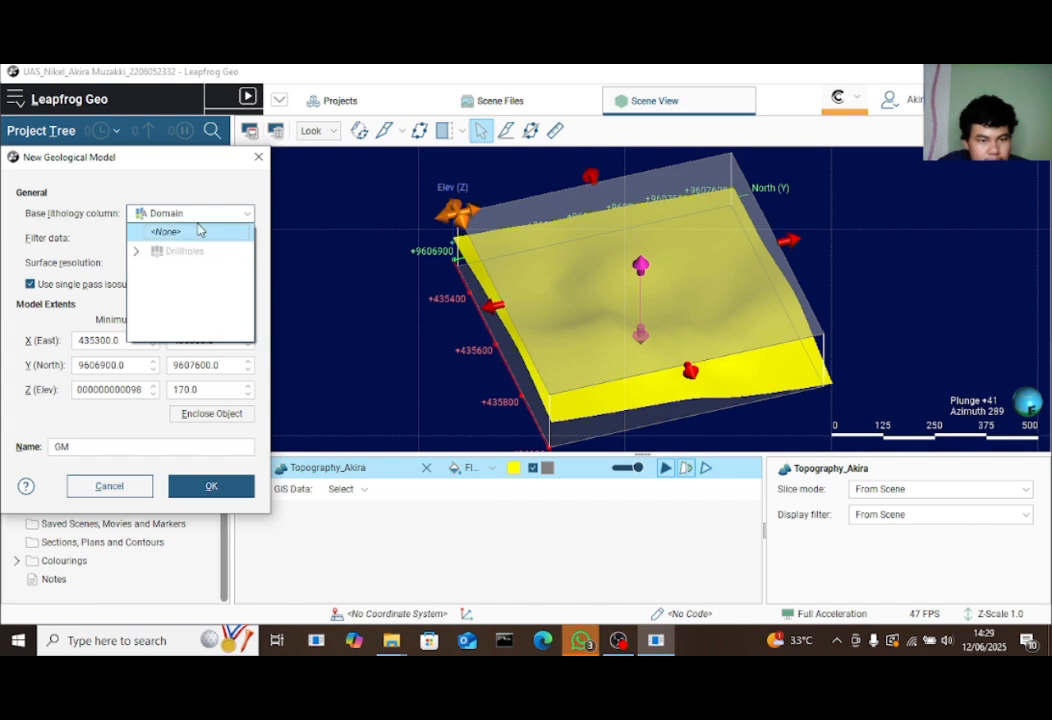
pyautogui.click(247, 213)
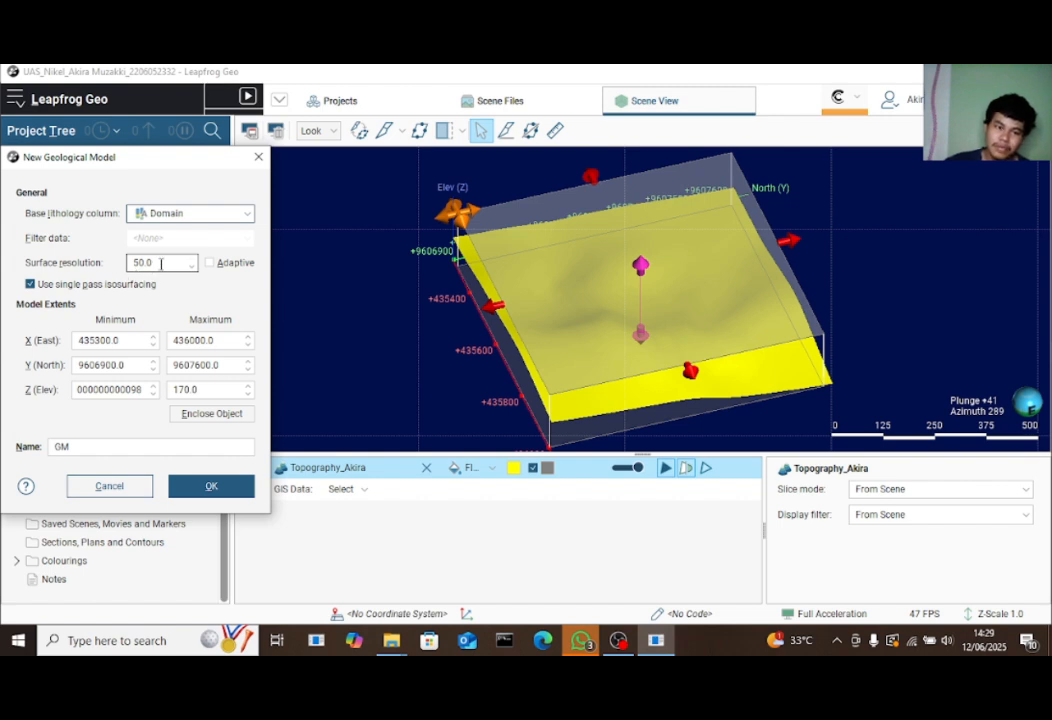
# Replace the name GM with Geological_Model followed by the author's name
pyautogui.click(151, 452)
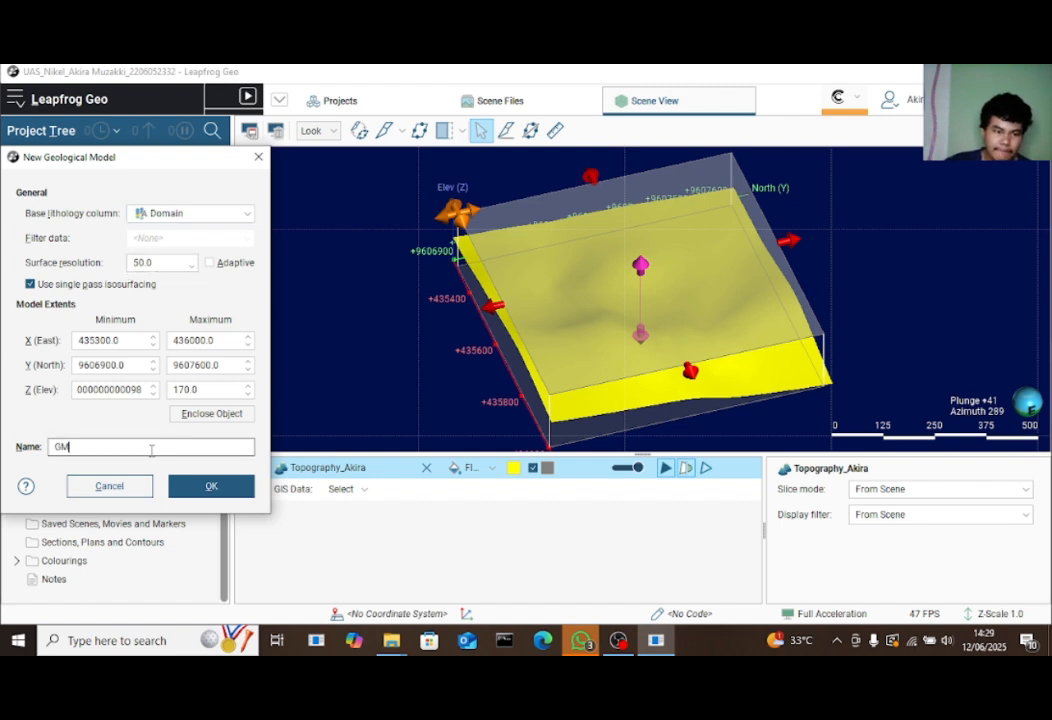
pyautogui.press('BackSpace')
pyautogui.press('BackSpace')
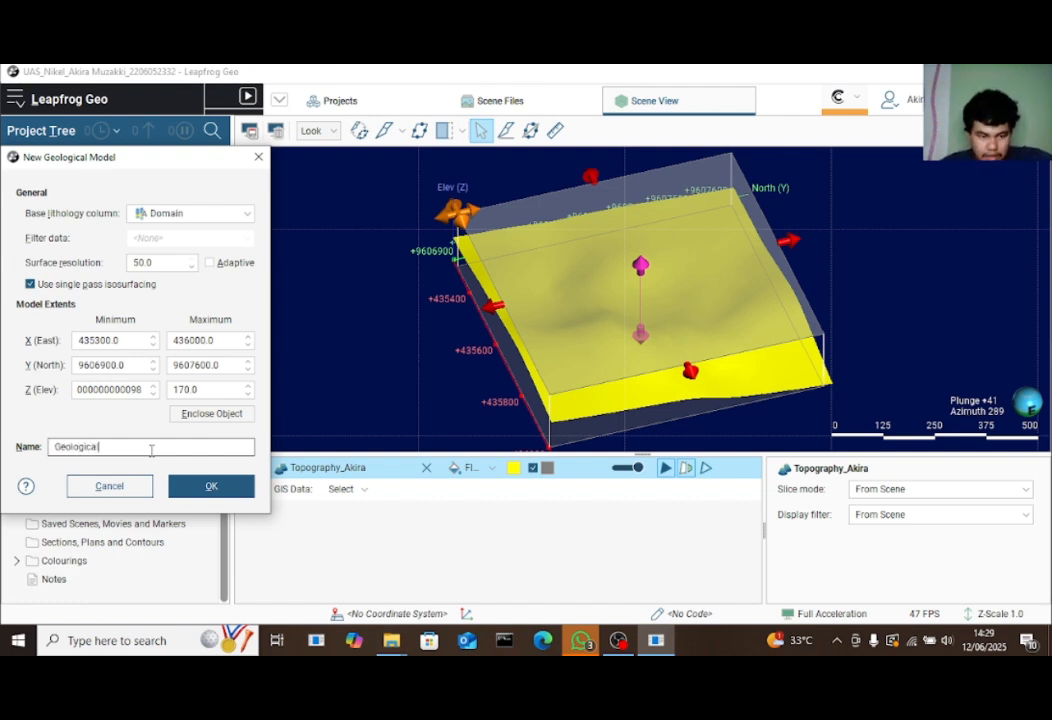
pyautogui.write('Geological_Model_Akira Muzakki')
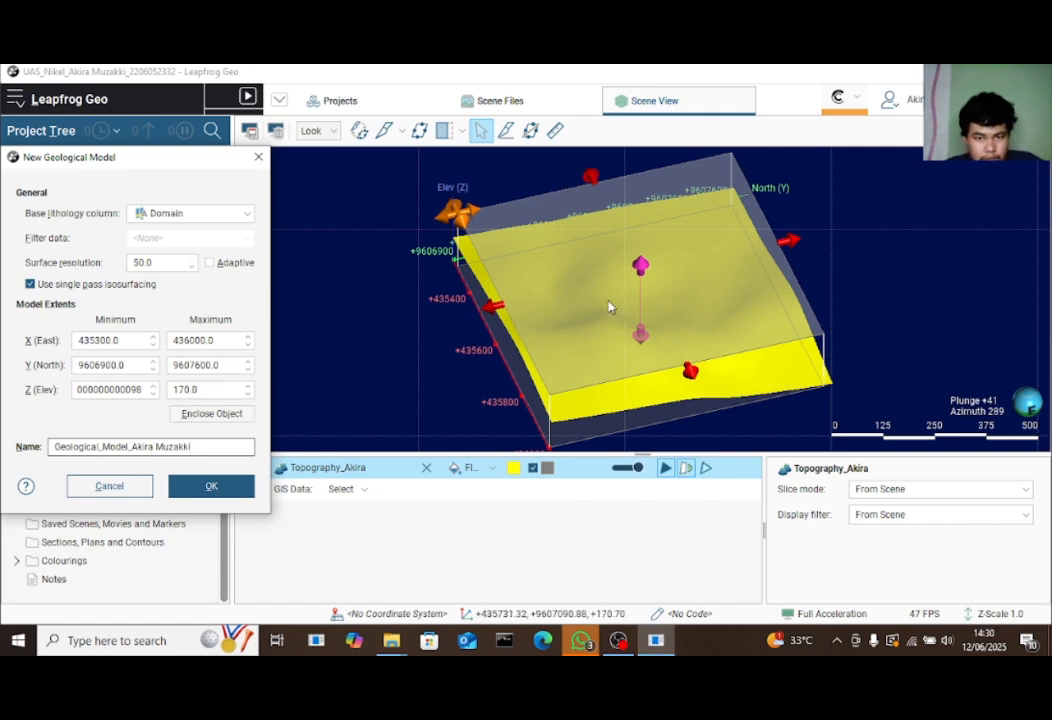
pyautogui.moveTo(610, 305); pyautogui.dragTo(570, 286)
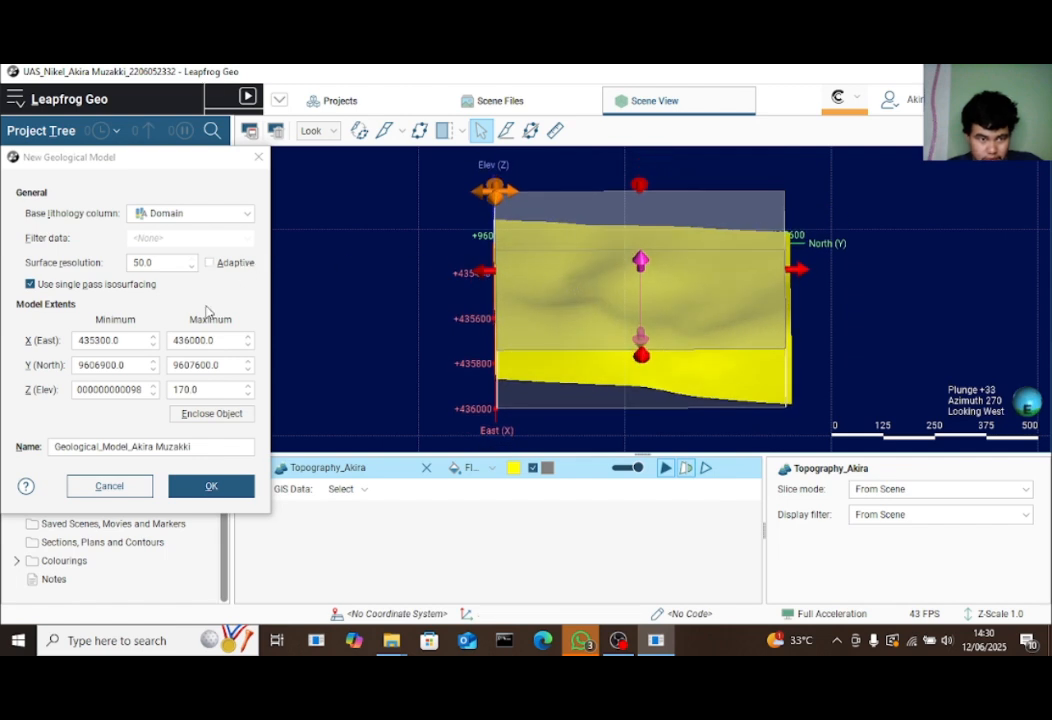
# Choose the A_Assay Domain column as base lithology and create the geological model
pyautogui.click(249, 220)
pyautogui.click(247, 215)
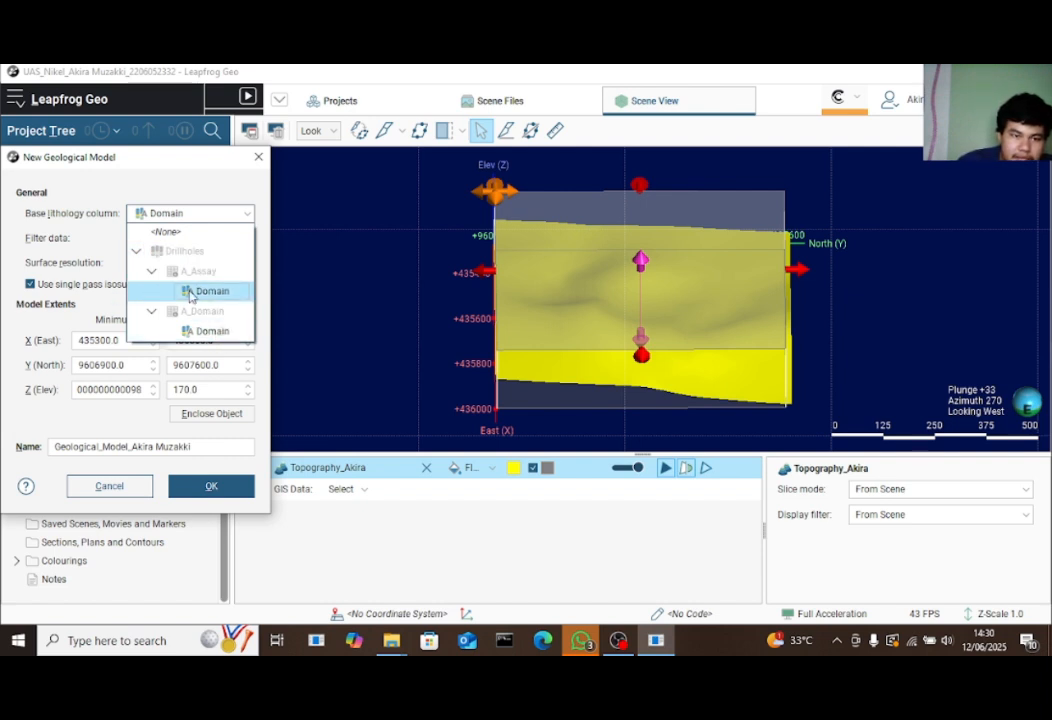
pyautogui.click(192, 293)
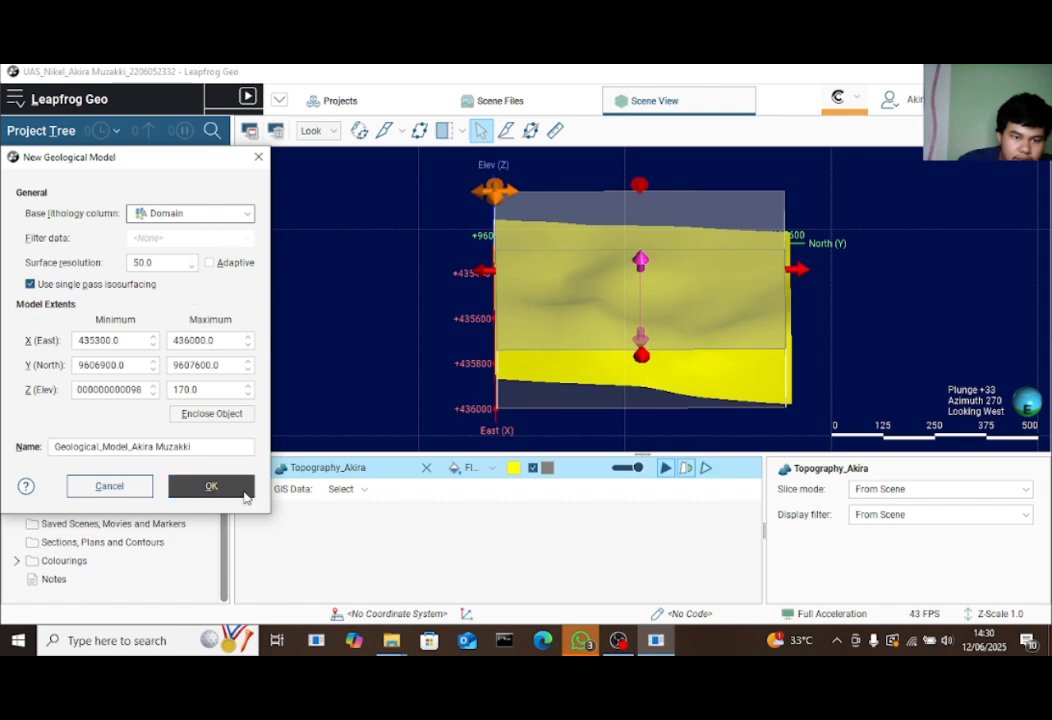
pyautogui.click(211, 486)
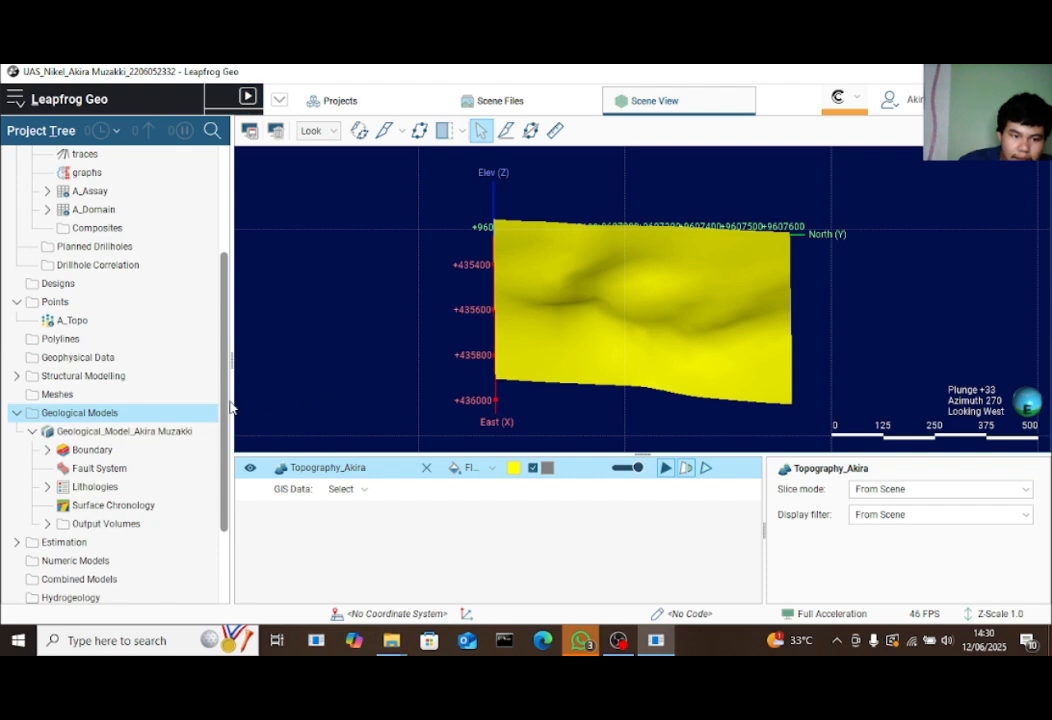
# Drag the new geological model into the 3D scene, then remove it again and reselect it in the tree
pyautogui.click(182, 436)
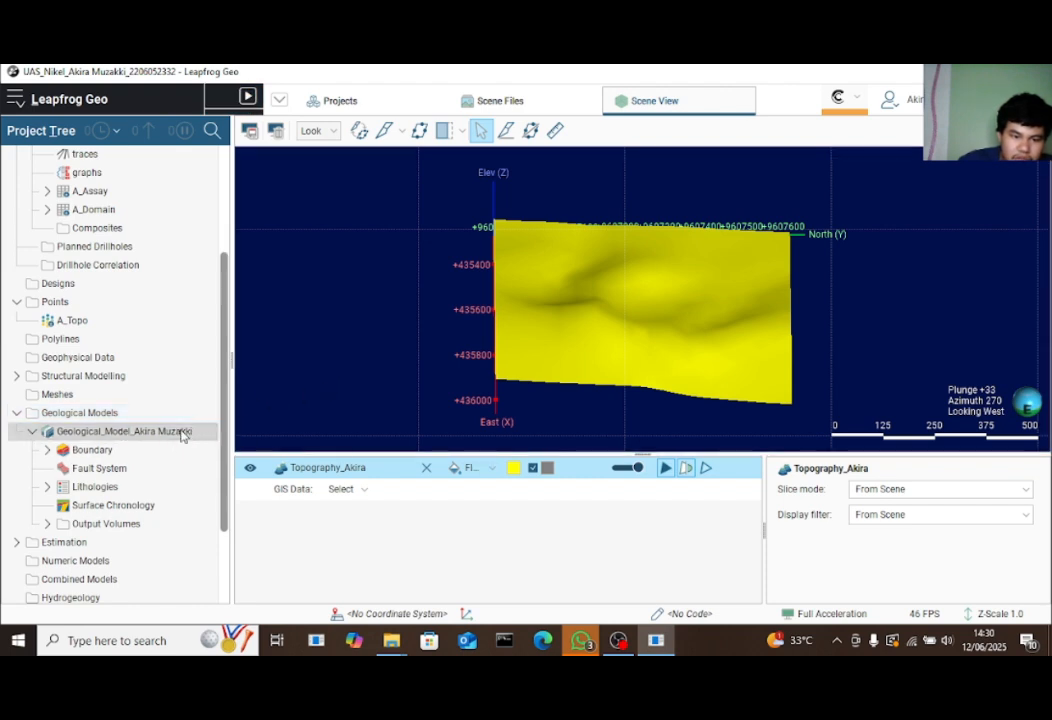
pyautogui.moveTo(182, 436); pyautogui.dragTo(505, 369)
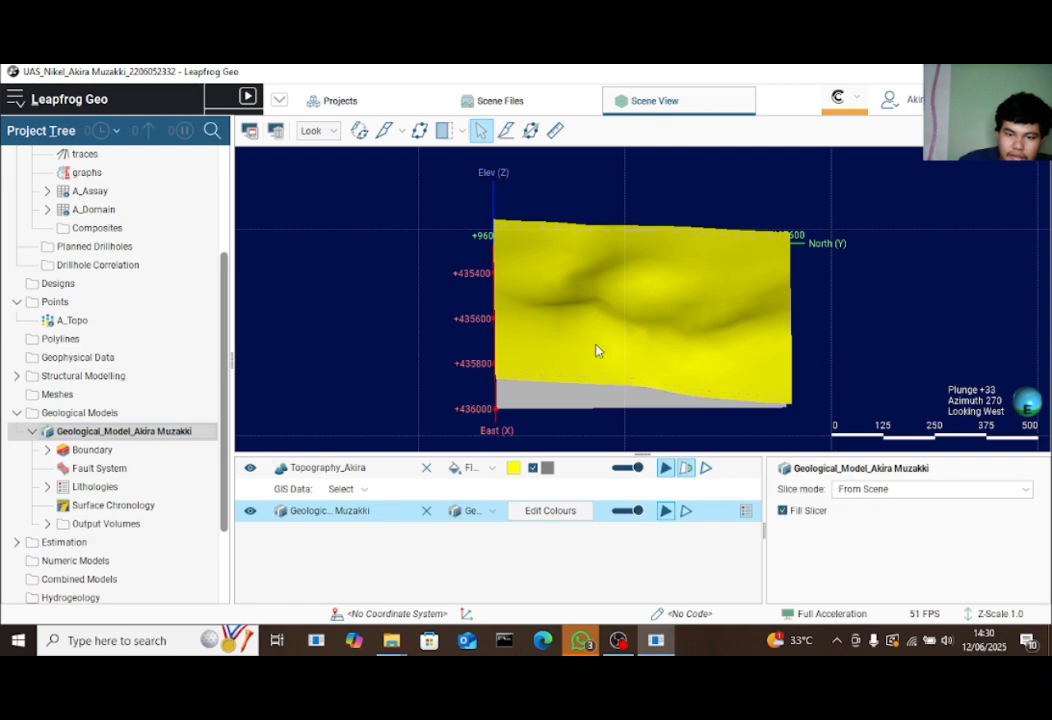
pyautogui.moveTo(596, 352); pyautogui.dragTo(706, 348)
pyautogui.click(426, 510)
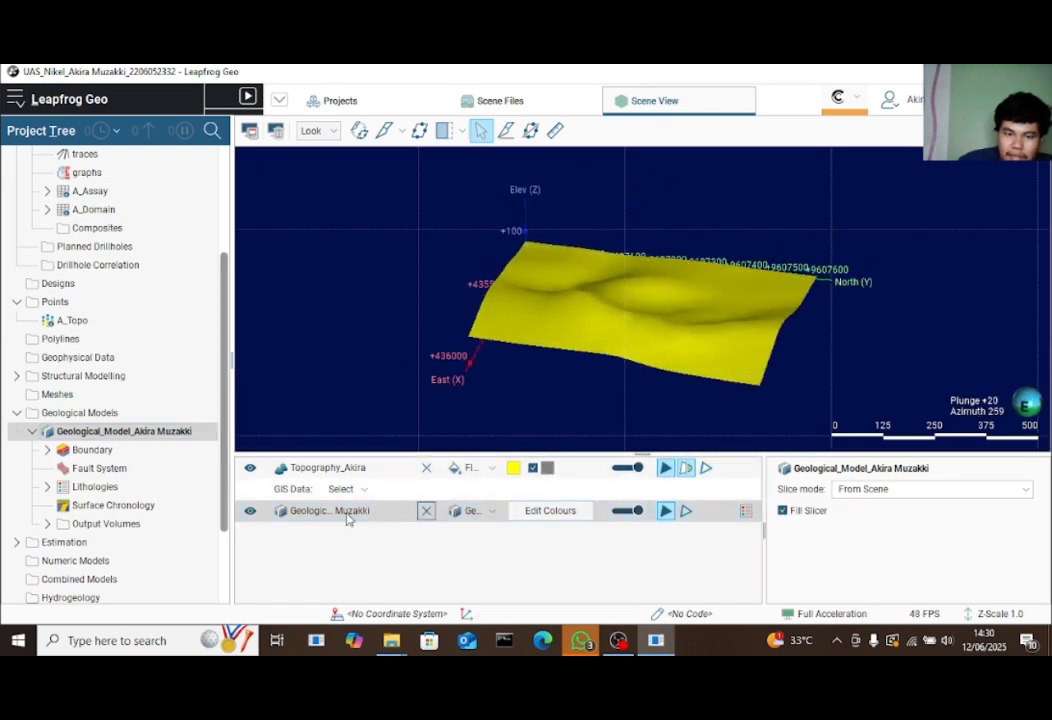
pyautogui.click(142, 430)
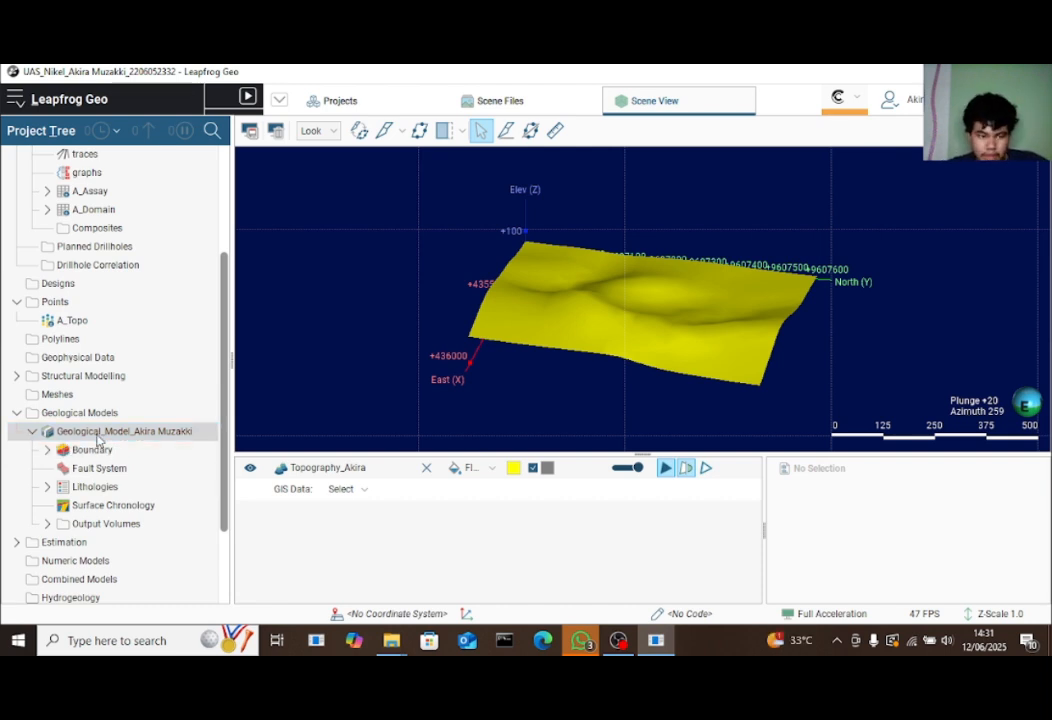
pyautogui.rightClick(101, 450)
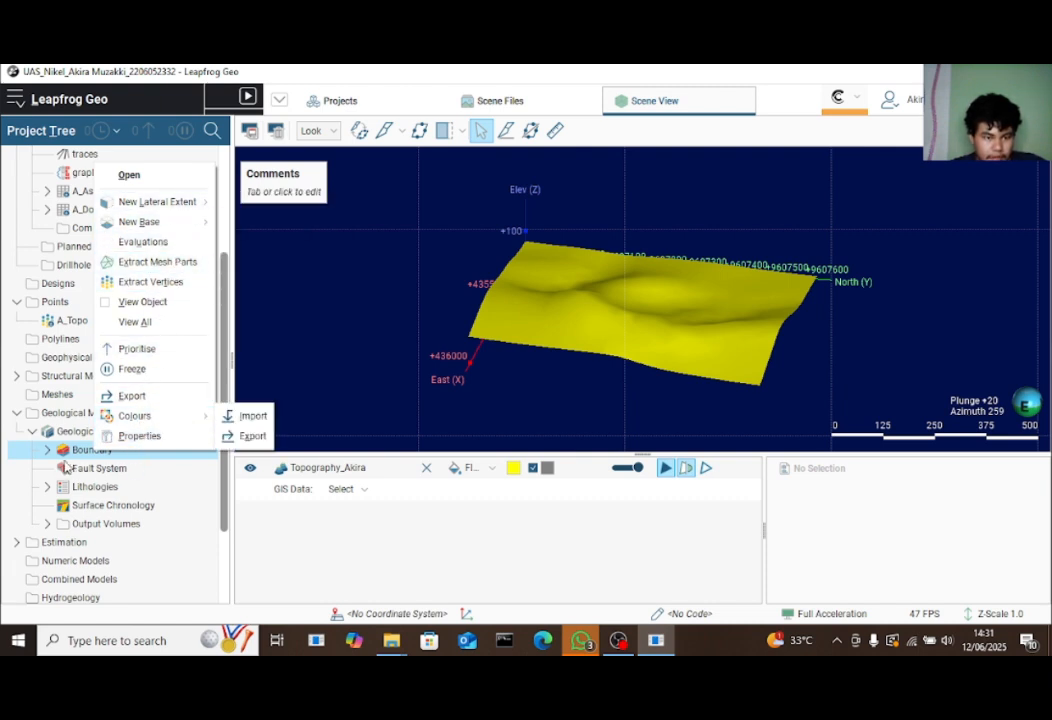
pyautogui.click(47, 451)
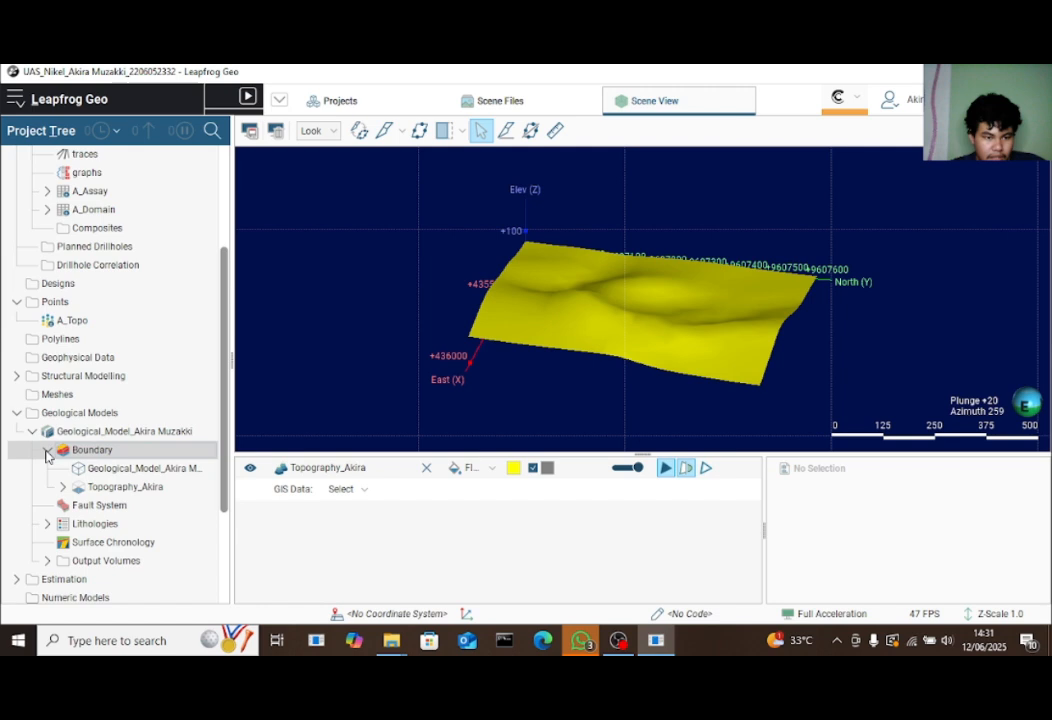
pyautogui.rightClick(145, 457)
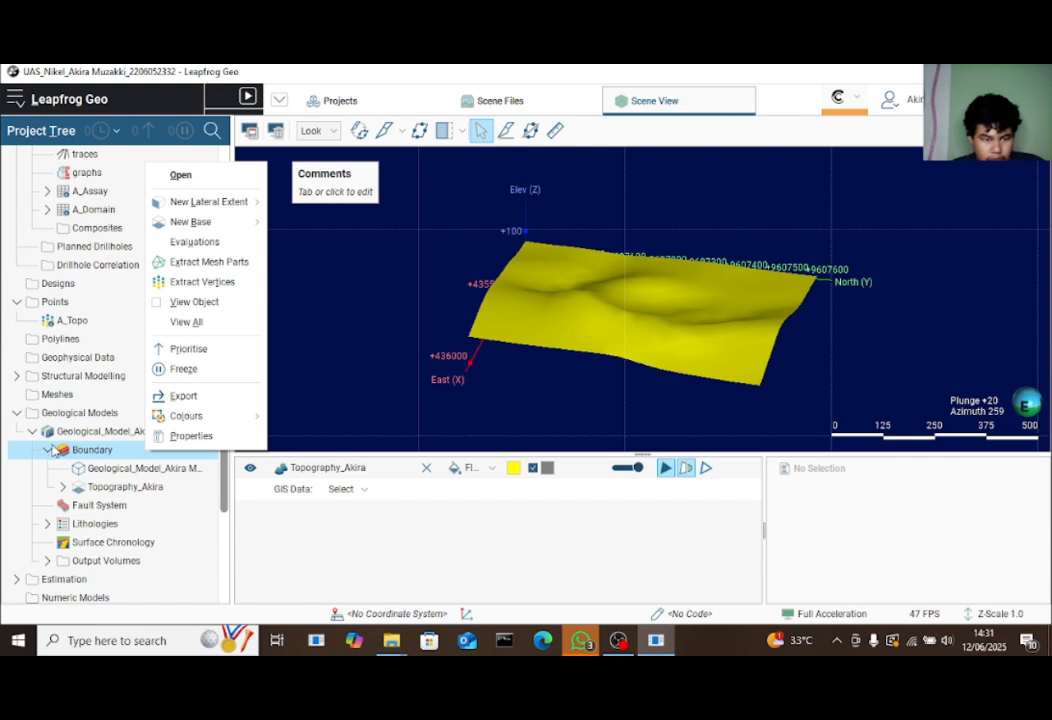
pyautogui.click(47, 450)
pyautogui.scroll(-2, 57, 462)
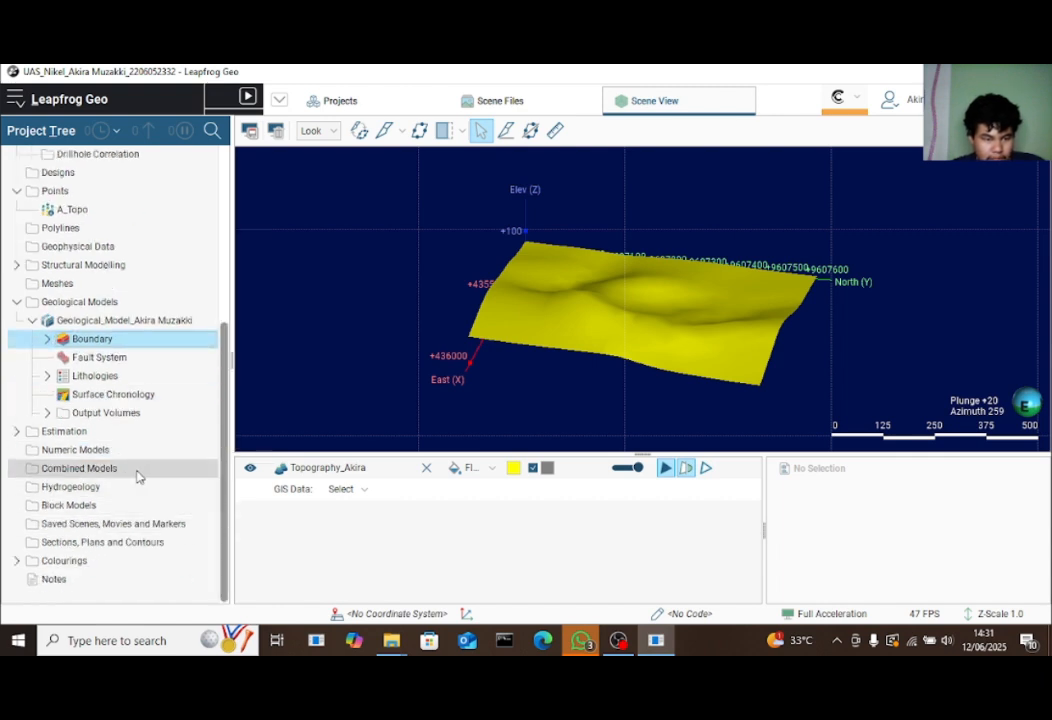
pyautogui.scroll(1, 140, 470)
pyautogui.scroll(2, 138, 470)
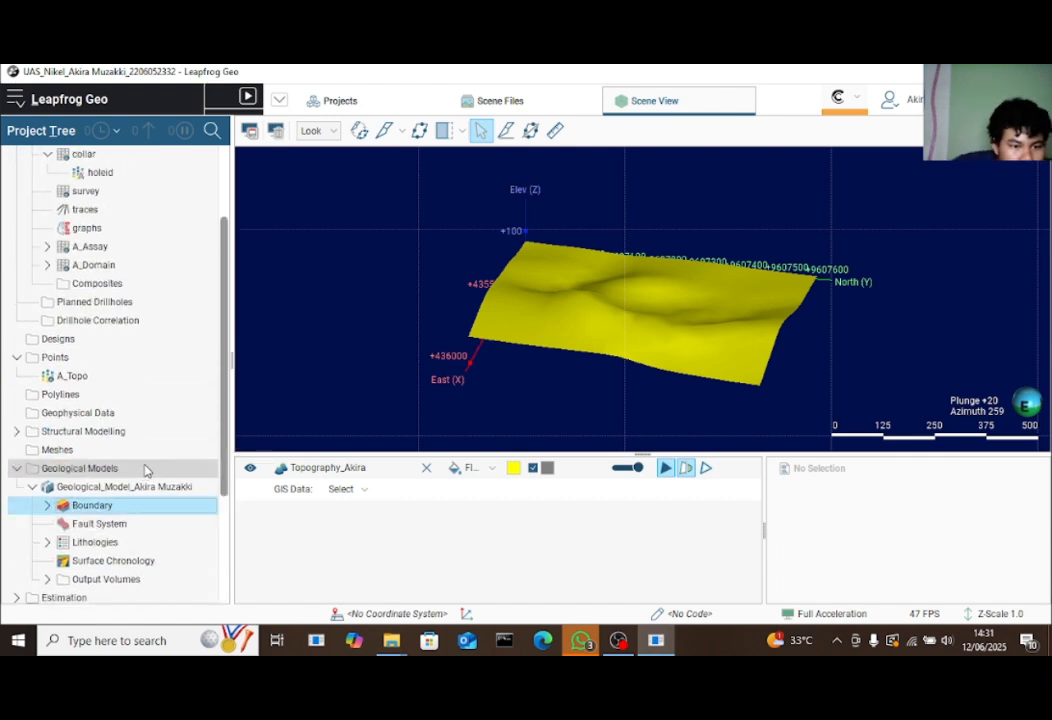
# Create a new polyline under Polylines, renamed to Poly_ followed by the author's name
pyautogui.rightClick(138, 397)
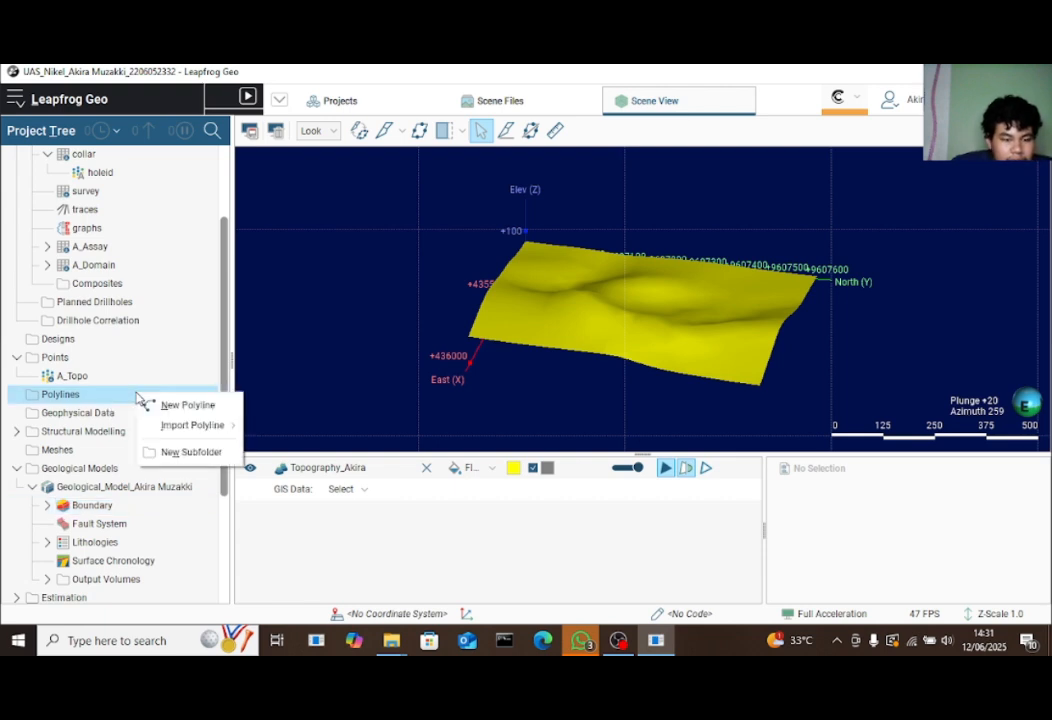
pyautogui.click(165, 405)
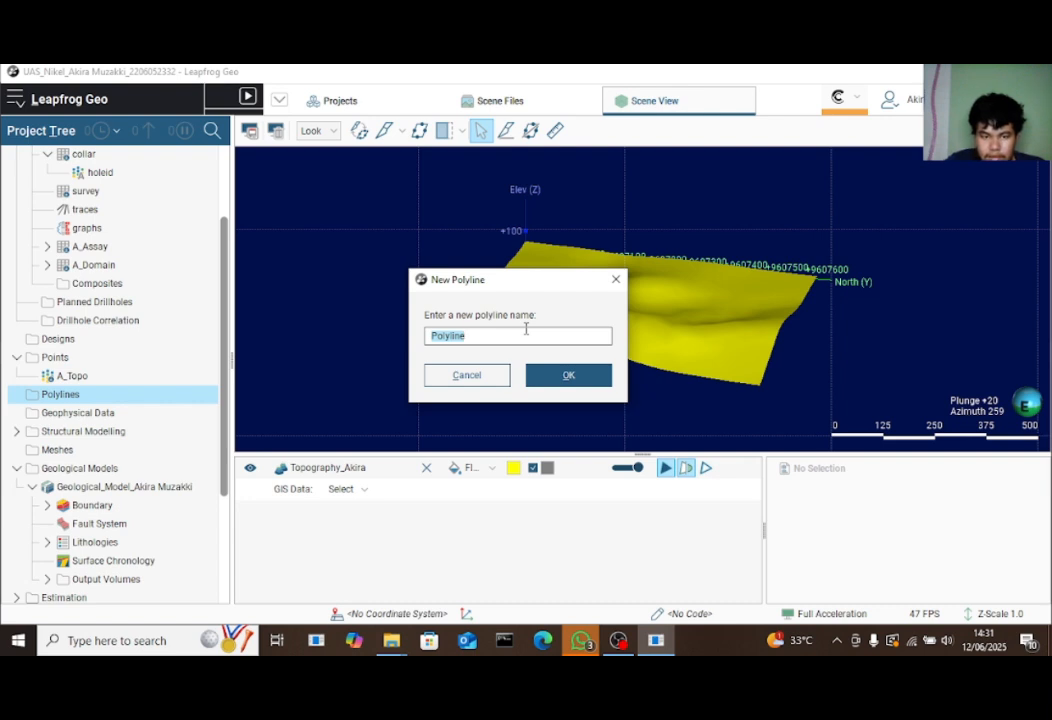
pyautogui.press('BackSpace')
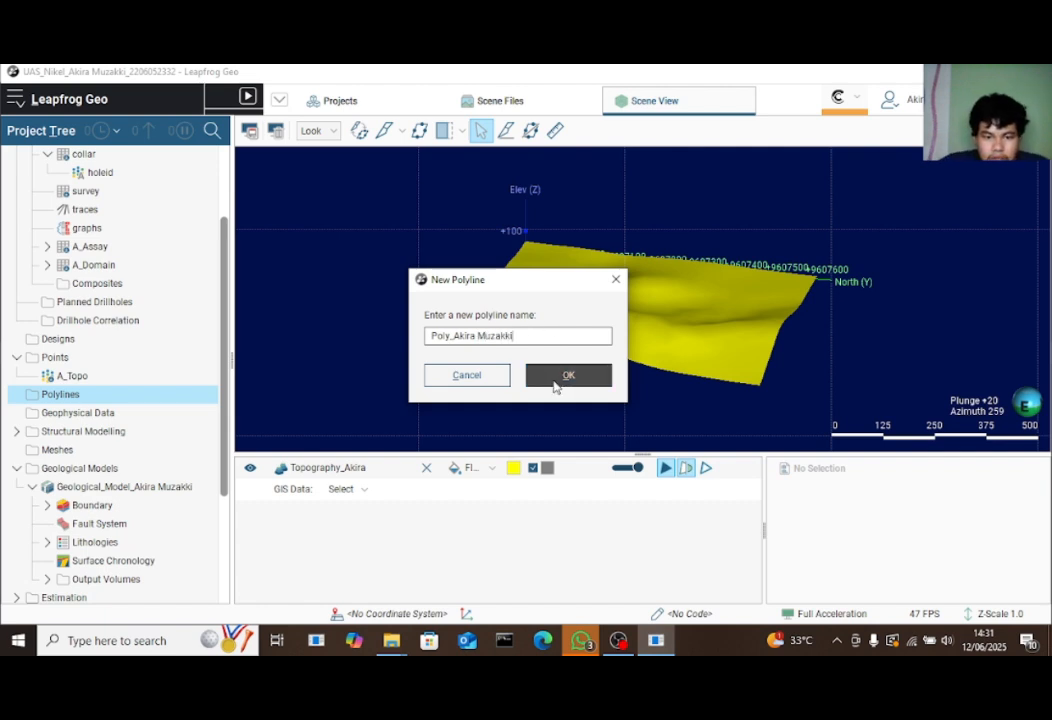
pyautogui.click(555, 385)
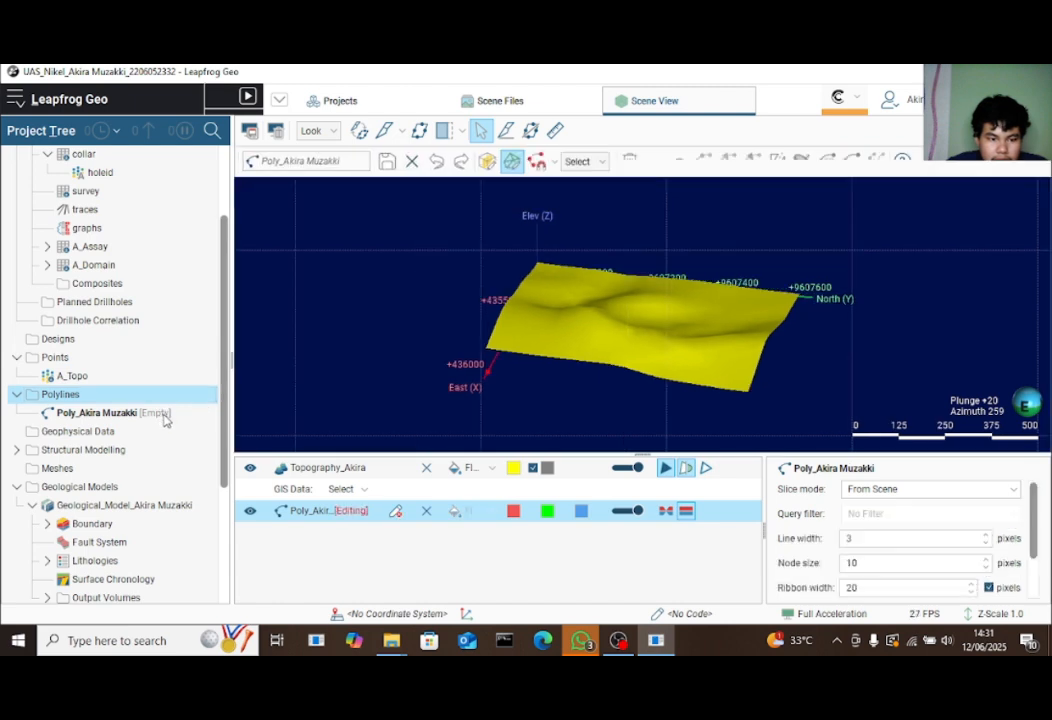
pyautogui.rightClick(165, 418)
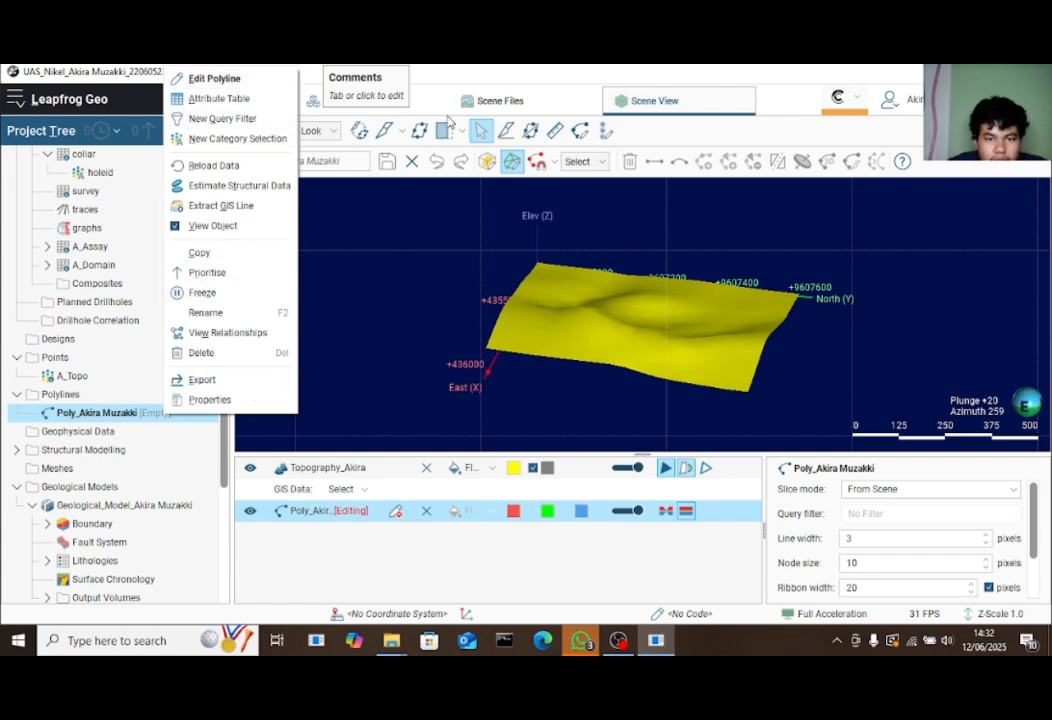
# Dismiss the polyline's menu and orbit to a top-down view of the topography
pyautogui.click(513, 362)
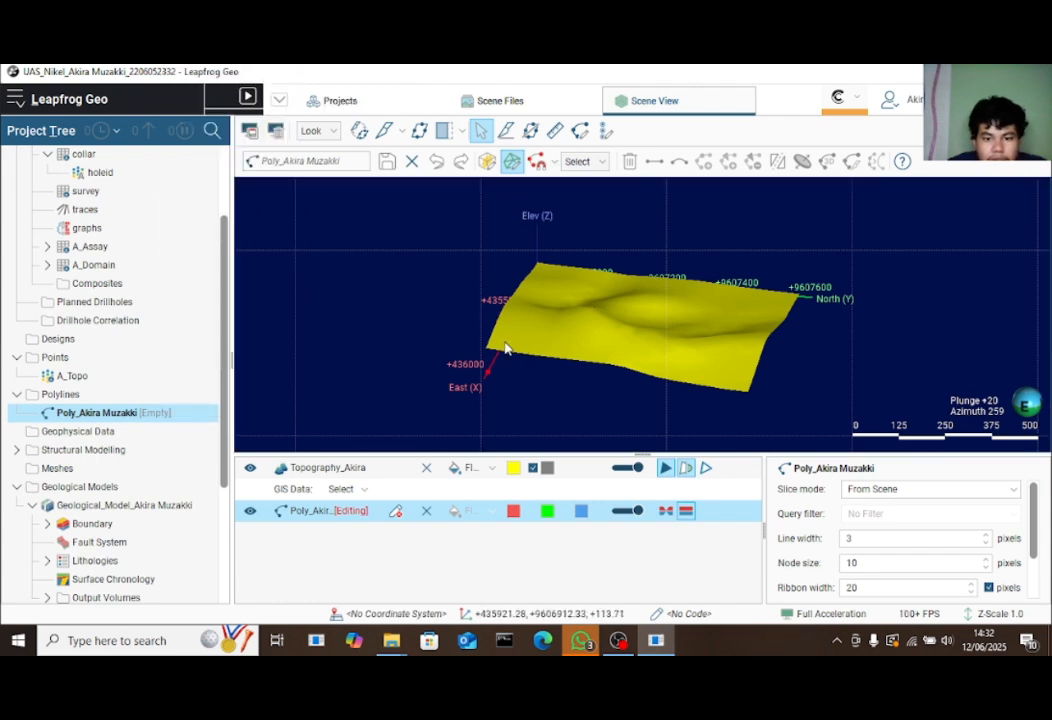
pyautogui.rightClick(131, 411)
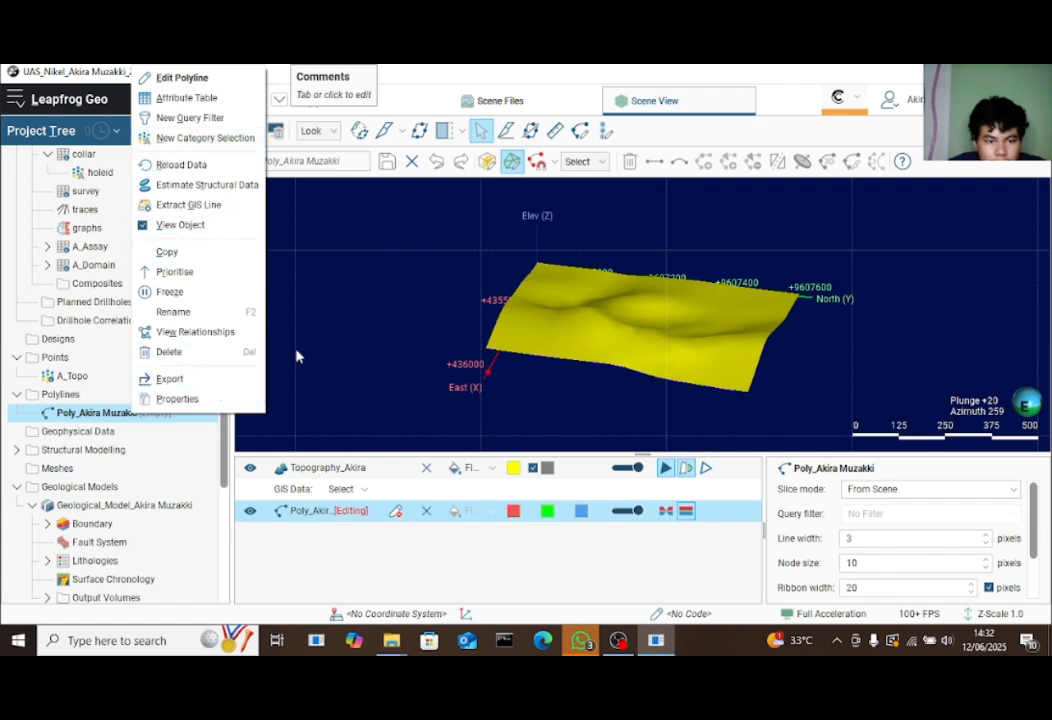
pyautogui.click(351, 342)
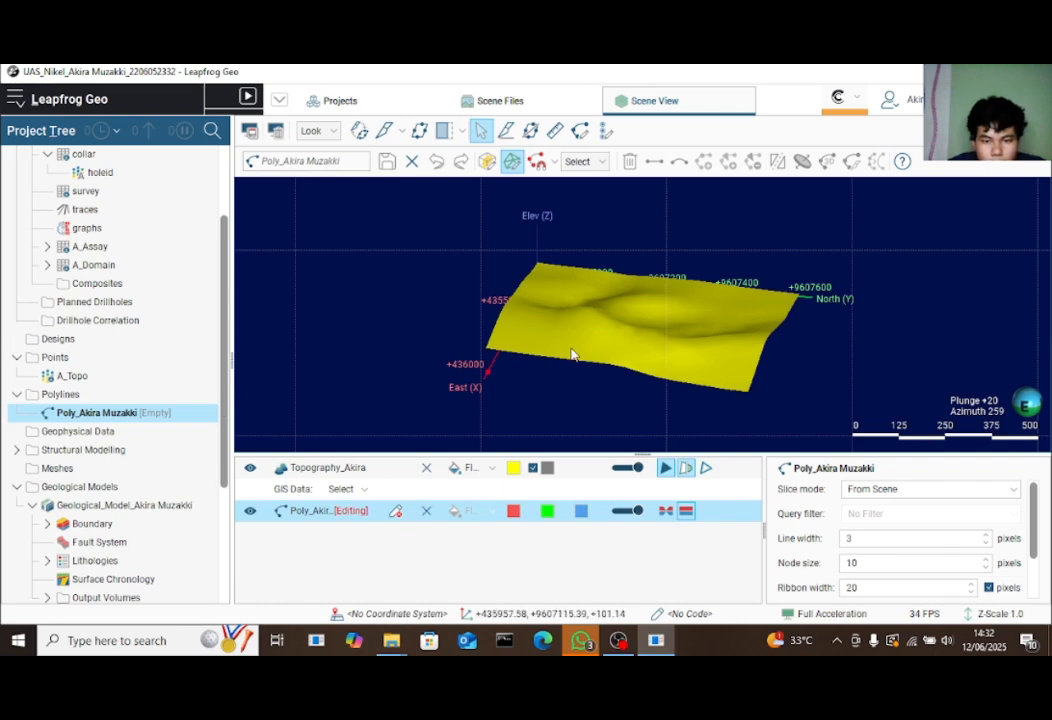
pyautogui.moveTo(573, 357); pyautogui.dragTo(553, 215)
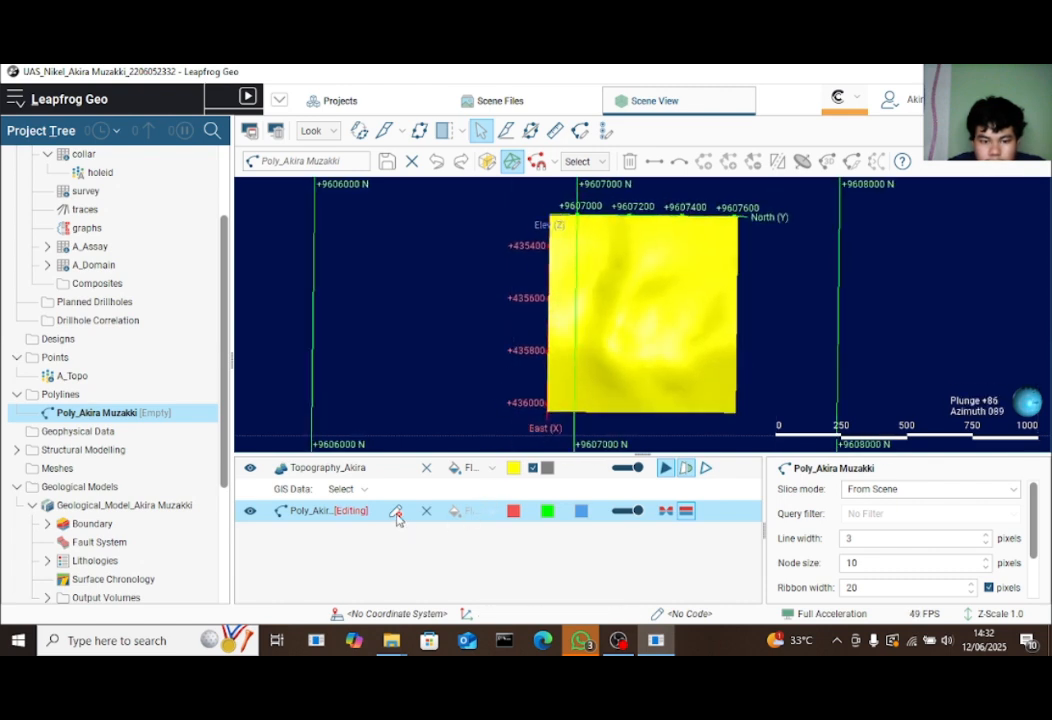
pyautogui.moveTo(700, 257); pyautogui.dragTo(723, 254)
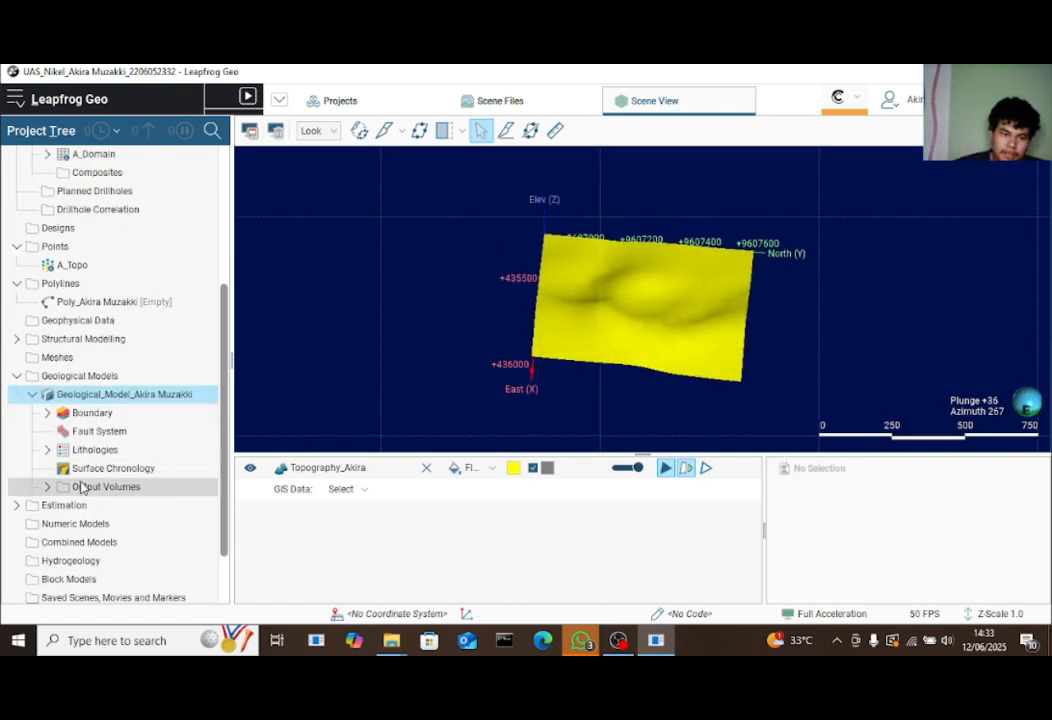
# From the Surface Chronology menu, start a New Intrusion From Base Lithology
pyautogui.click(88, 470)
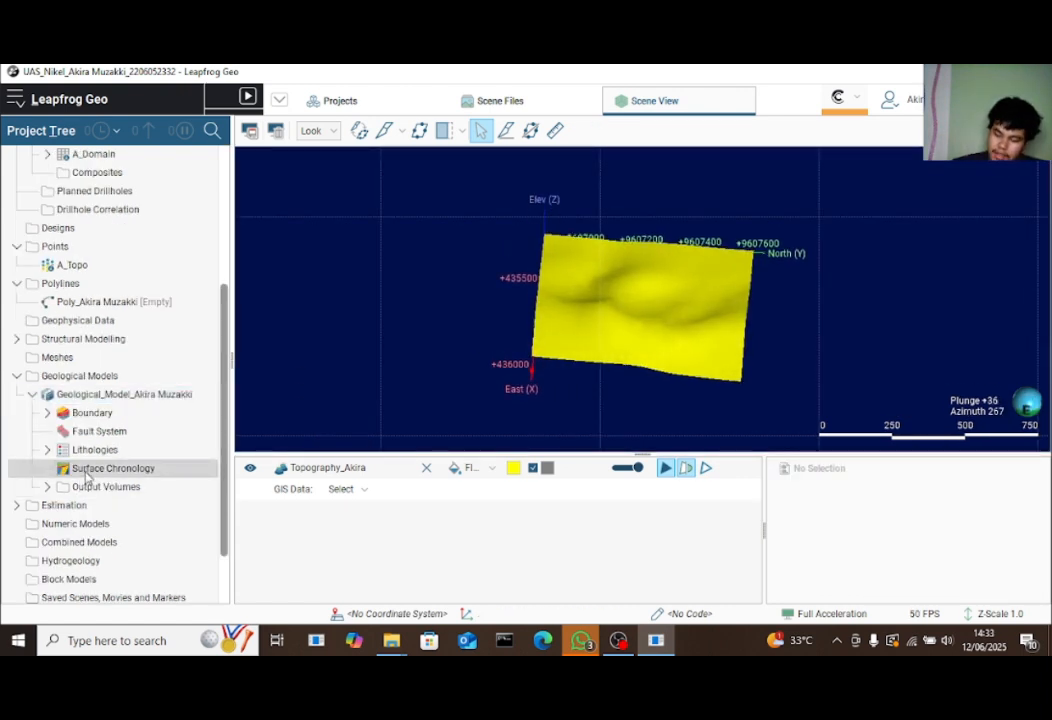
pyautogui.rightClick(181, 471)
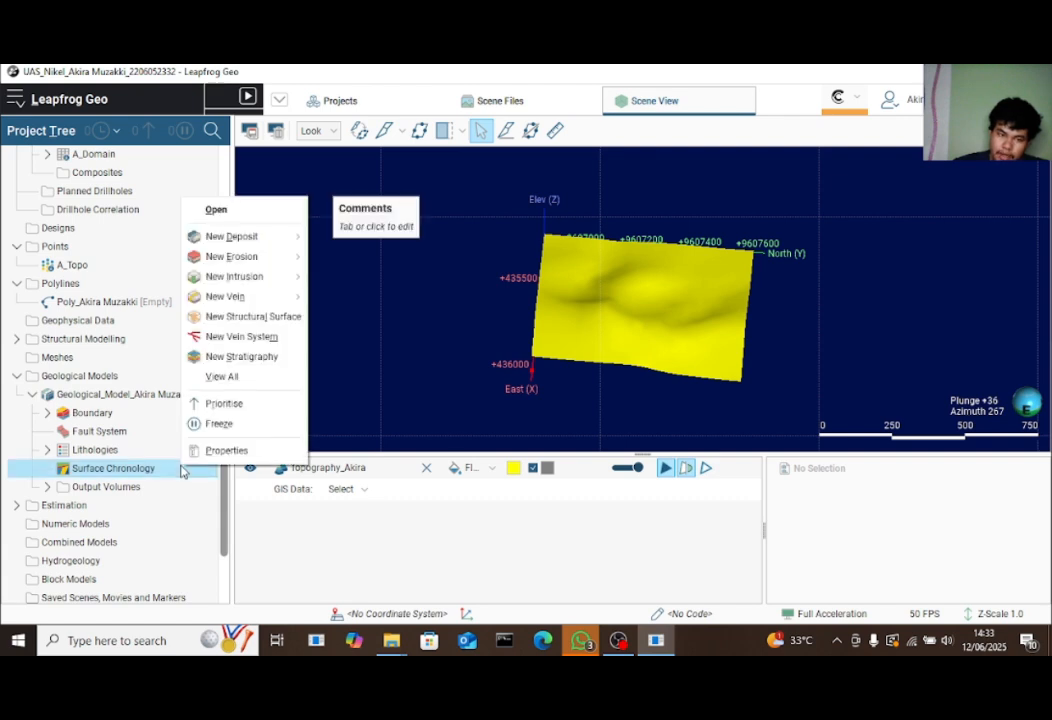
pyautogui.click(498, 327)
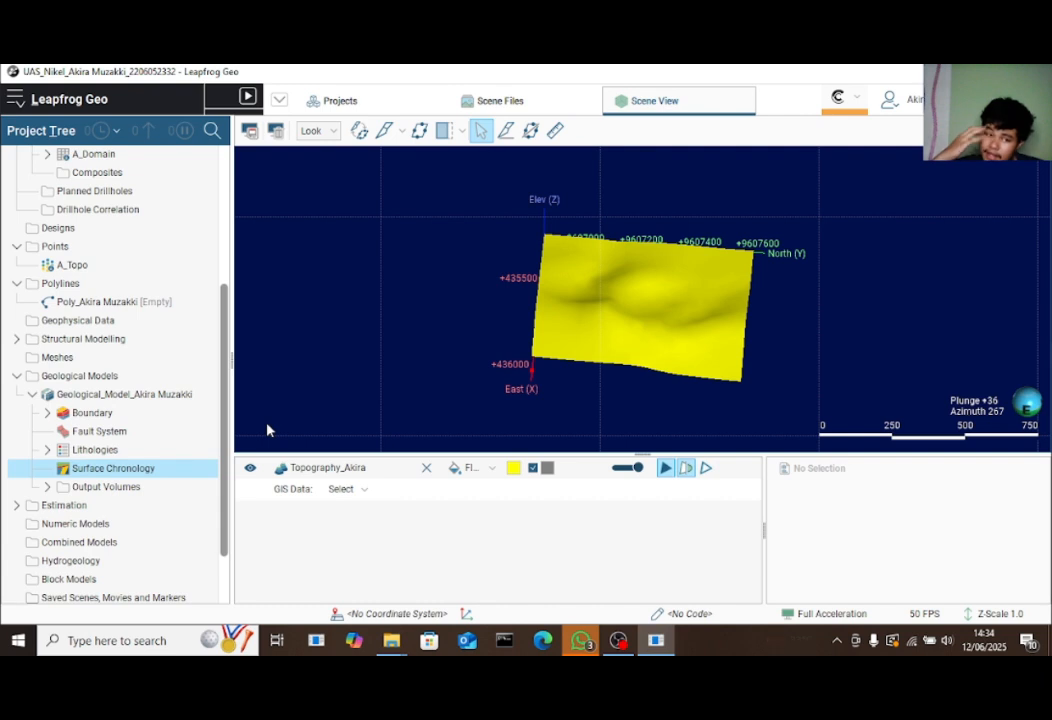
pyautogui.rightClick(199, 472)
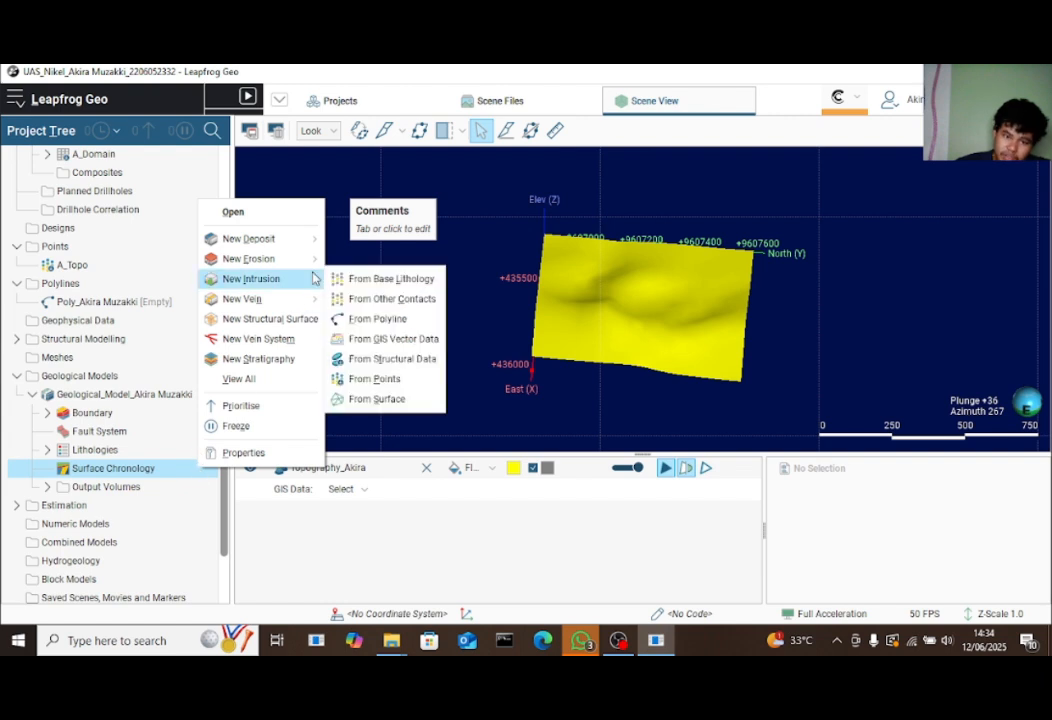
pyautogui.press('Escape')
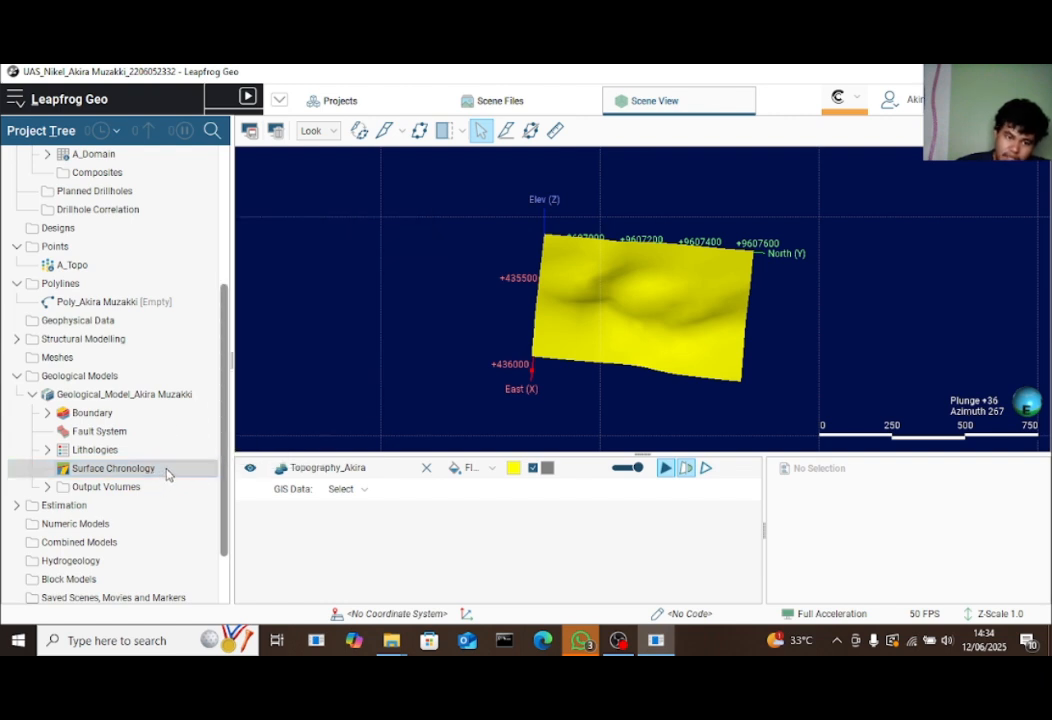
pyautogui.rightClick(168, 474)
pyautogui.moveTo(282, 289)
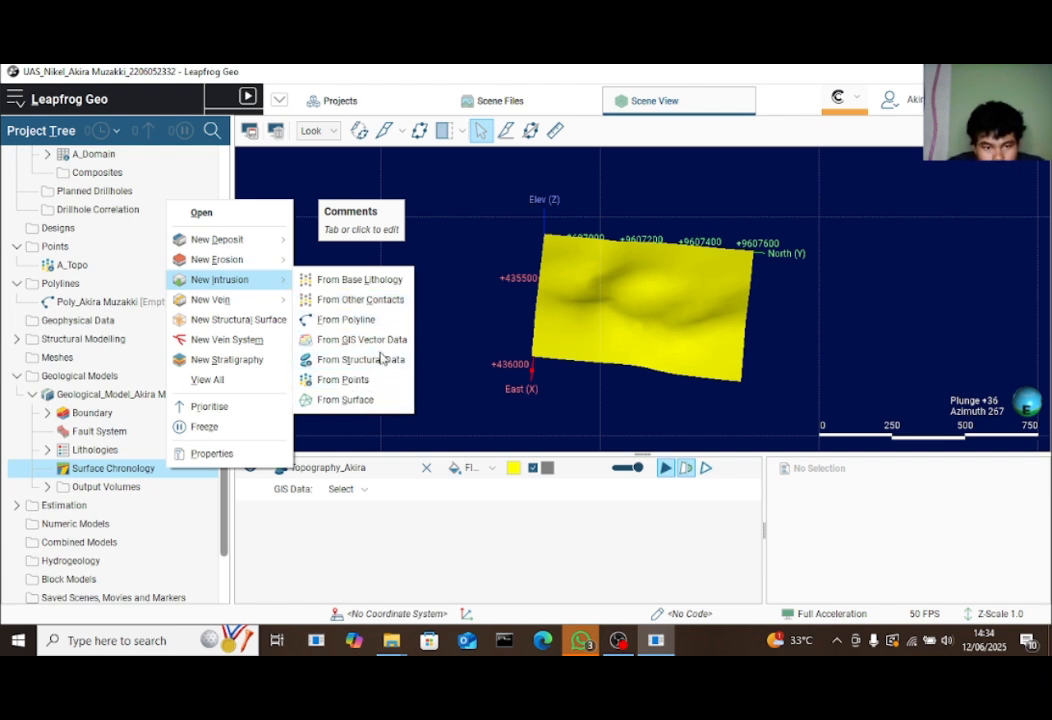
pyautogui.click(370, 282)
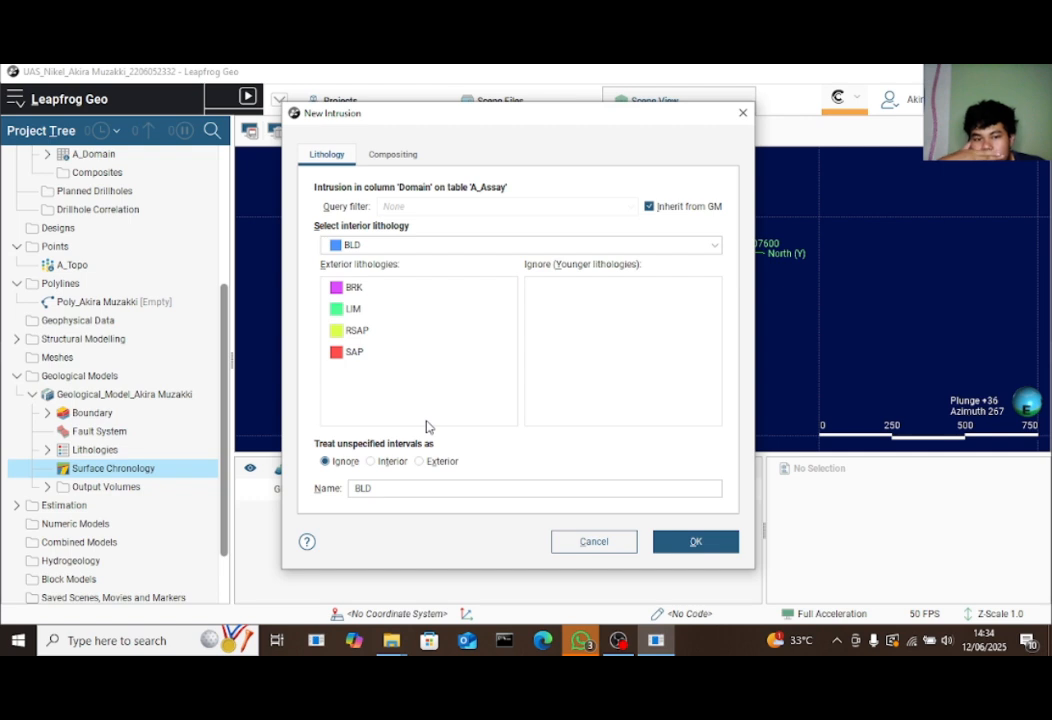
# Try the intrusion settings with BLD interior and LIM moved into ignored younger lithologies
pyautogui.click(498, 251)
pyautogui.click(500, 250)
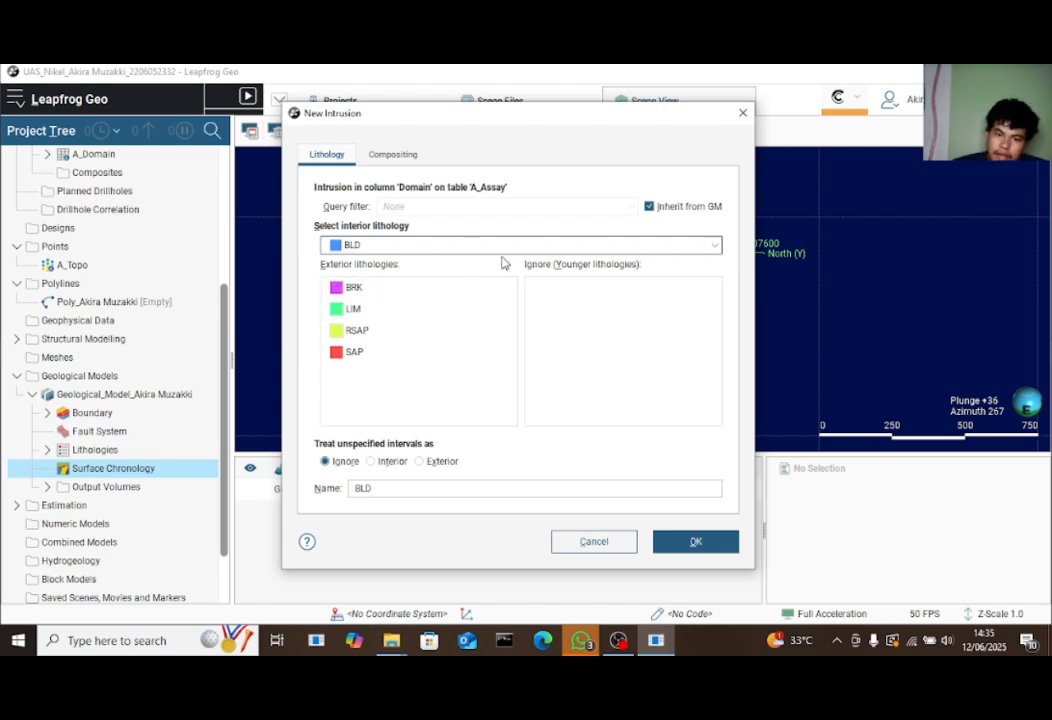
pyautogui.moveTo(410, 310); pyautogui.dragTo(606, 321)
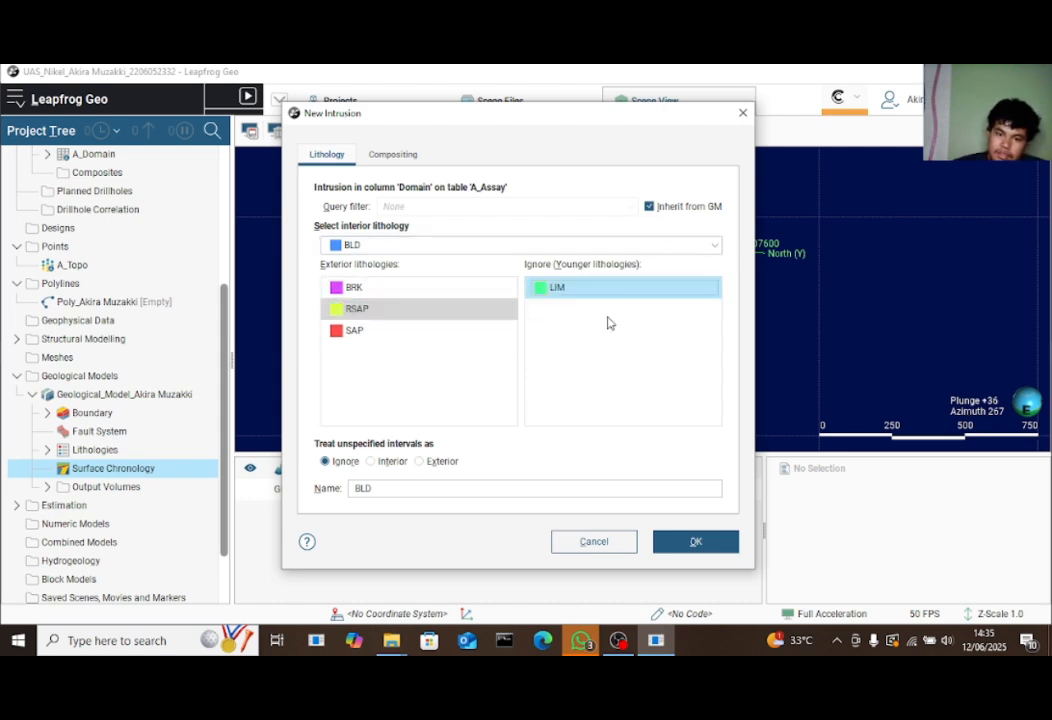
pyautogui.click(445, 246)
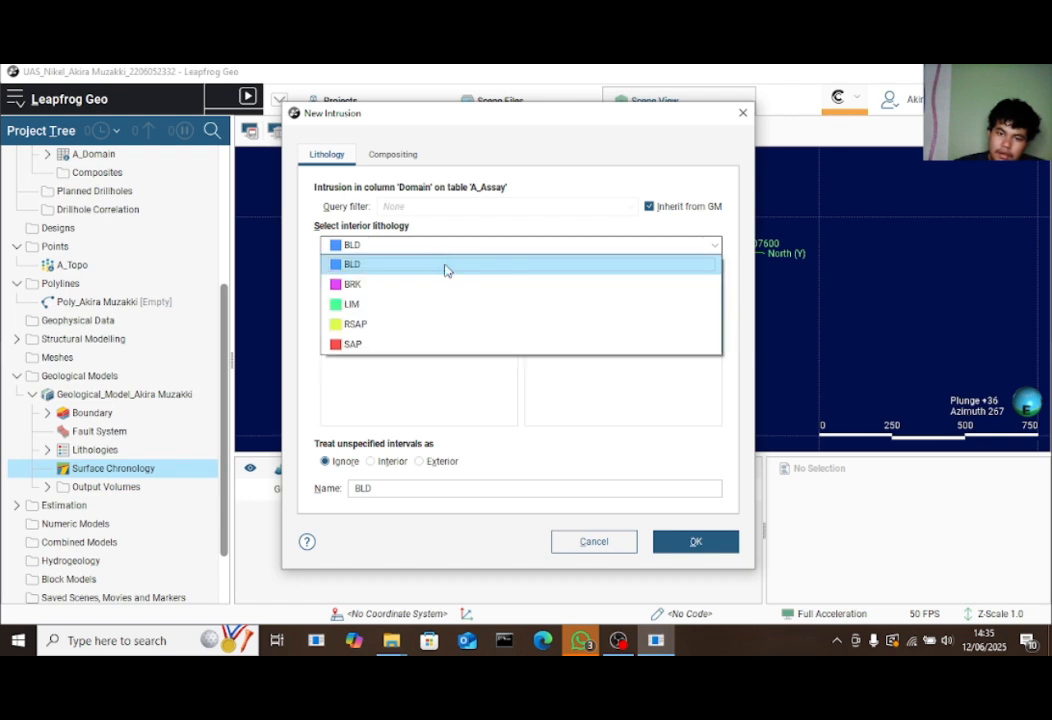
pyautogui.click(445, 267)
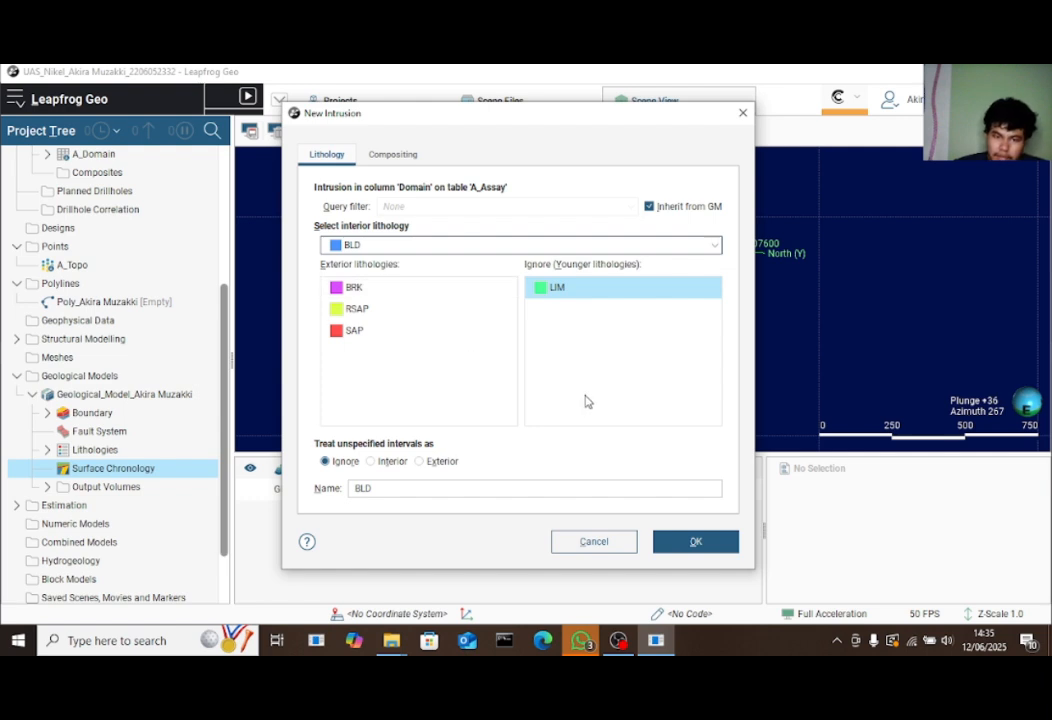
pyautogui.click(687, 543)
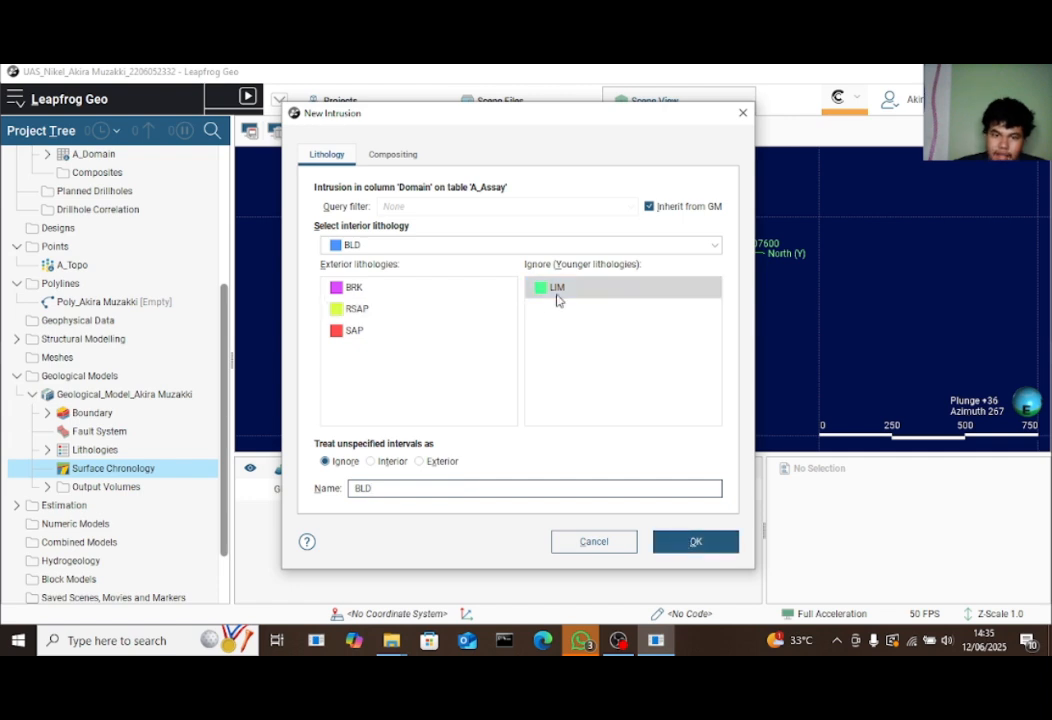
# Set LIM as the interior lithology, ignore SAP as younger, and confirm the intrusion
pyautogui.click(420, 248)
pyautogui.click(373, 304)
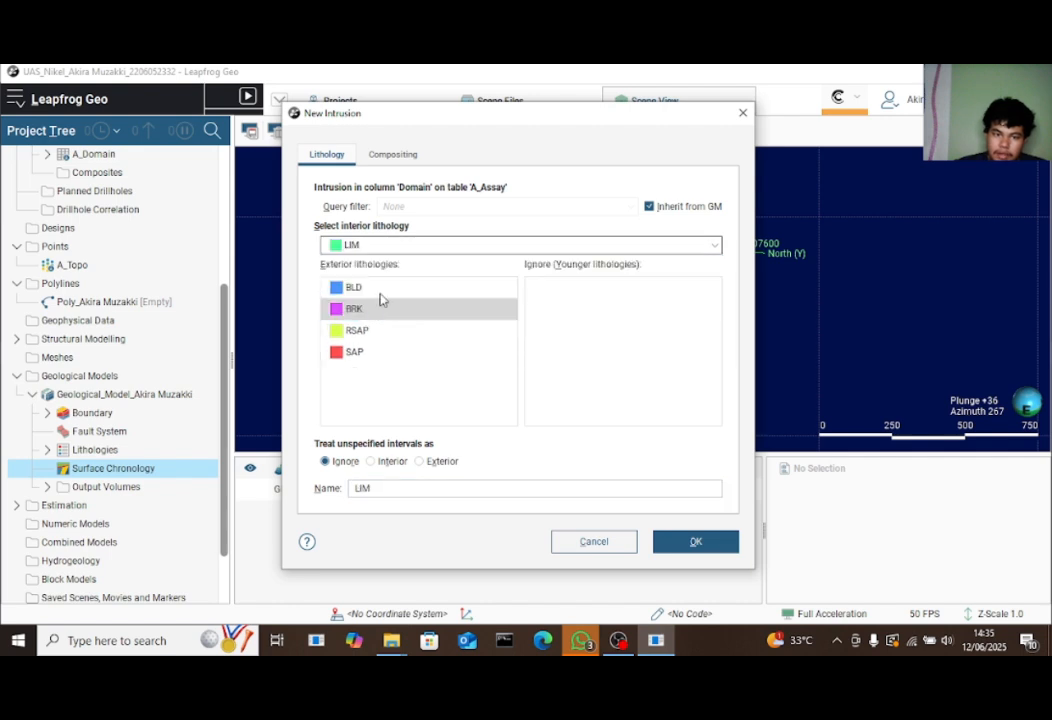
pyautogui.moveTo(399, 360)
pyautogui.mouseDown()
pyautogui.moveTo(728, 300)
pyautogui.moveTo(448, 343)
pyautogui.moveTo(380, 365)
pyautogui.mouseUp()
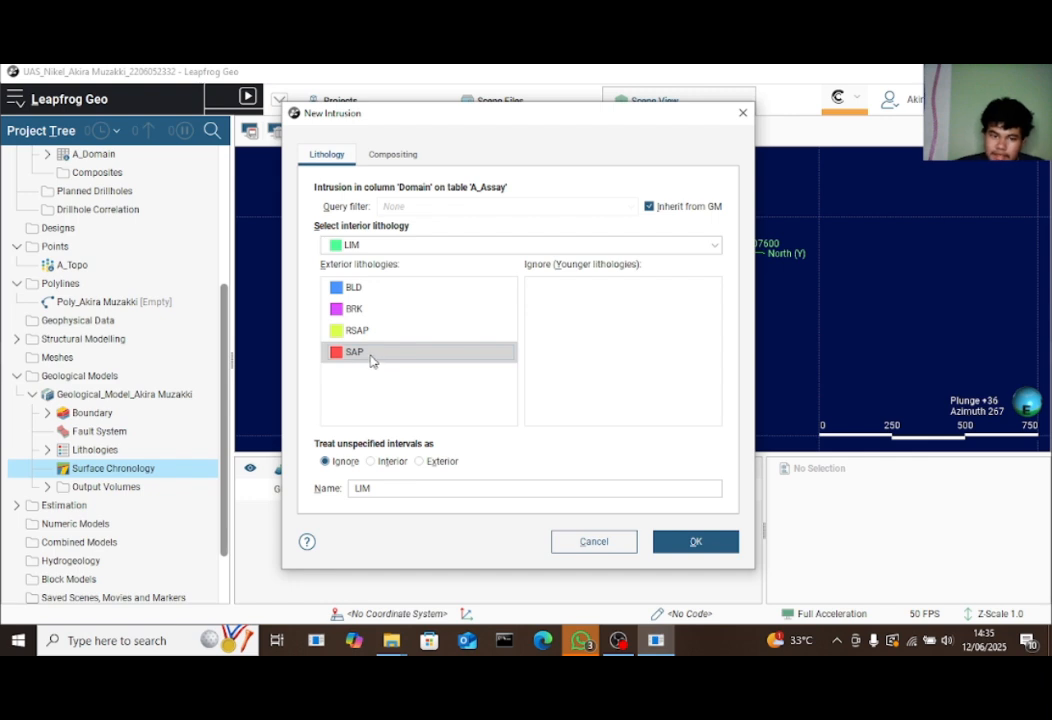
pyautogui.click(380, 360)
pyautogui.moveTo(632, 314); pyautogui.dragTo(632, 314)
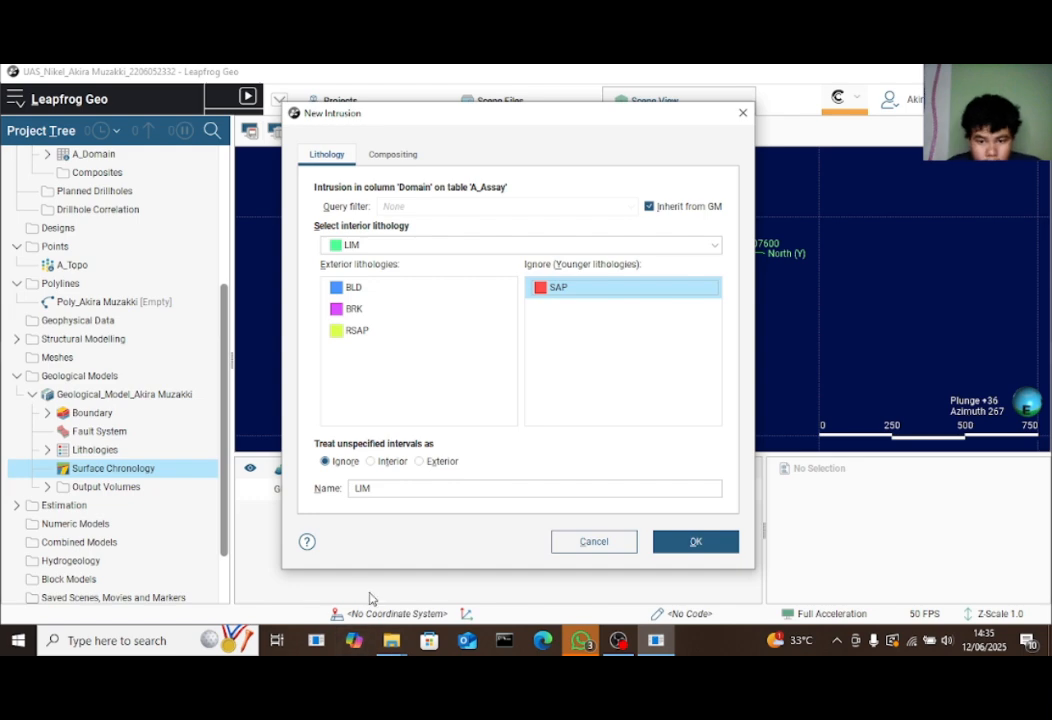
pyautogui.click(696, 546)
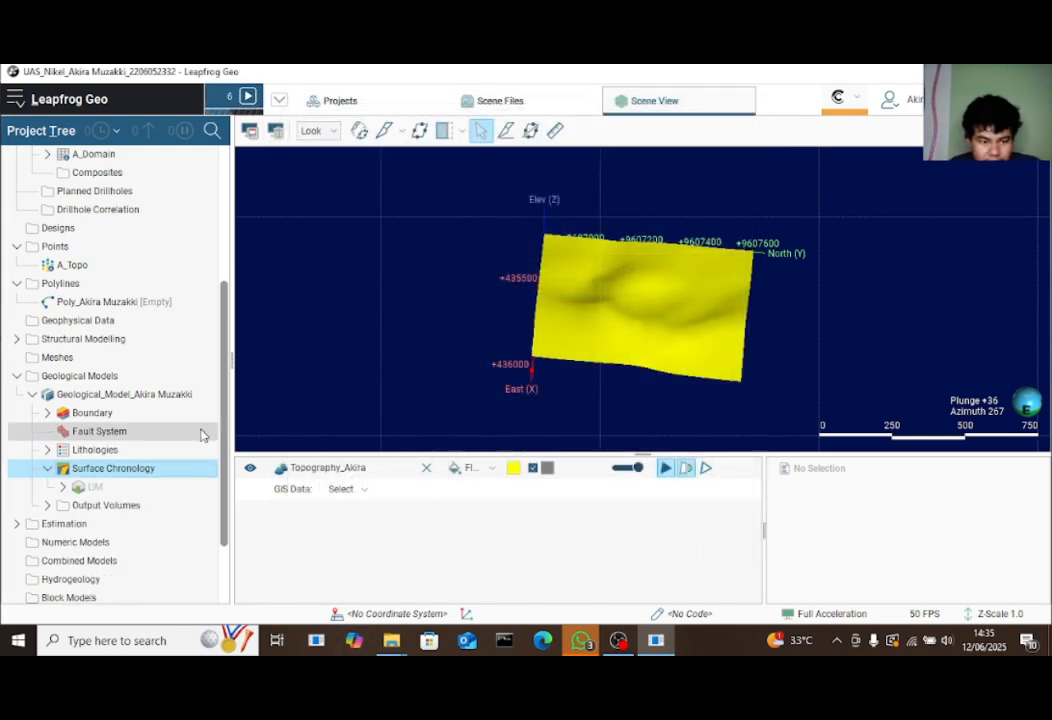
# Add a SAP intrusion from base lithology, ignoring RSAP as a younger lithology
pyautogui.click(148, 469)
pyautogui.rightClick(148, 469)
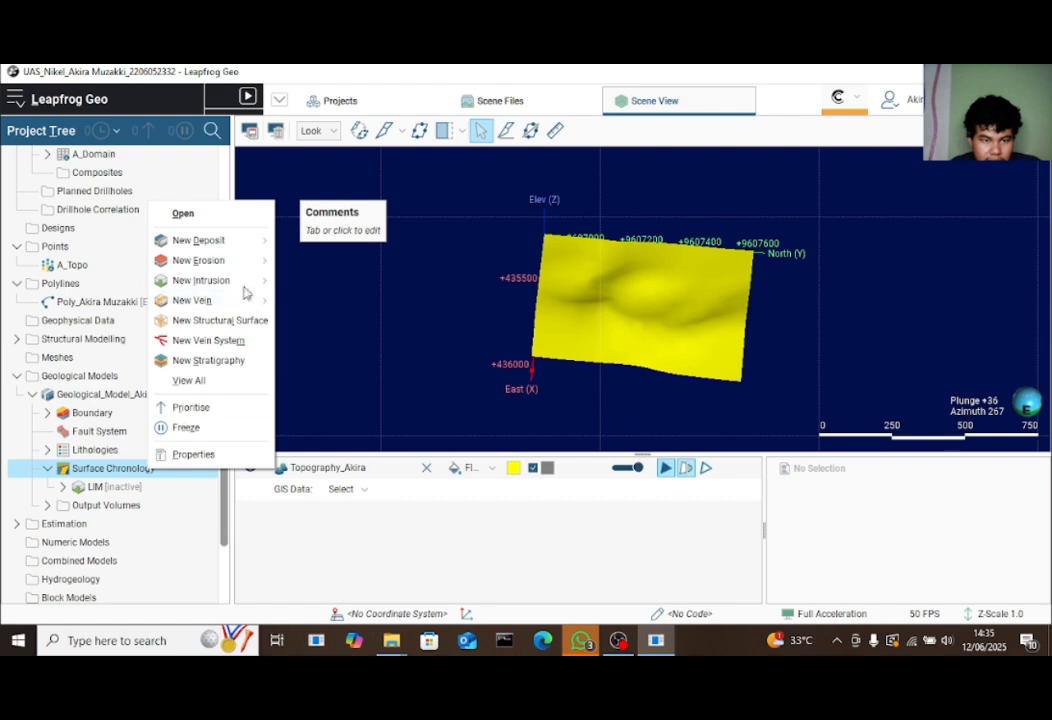
pyautogui.moveTo(251, 279)
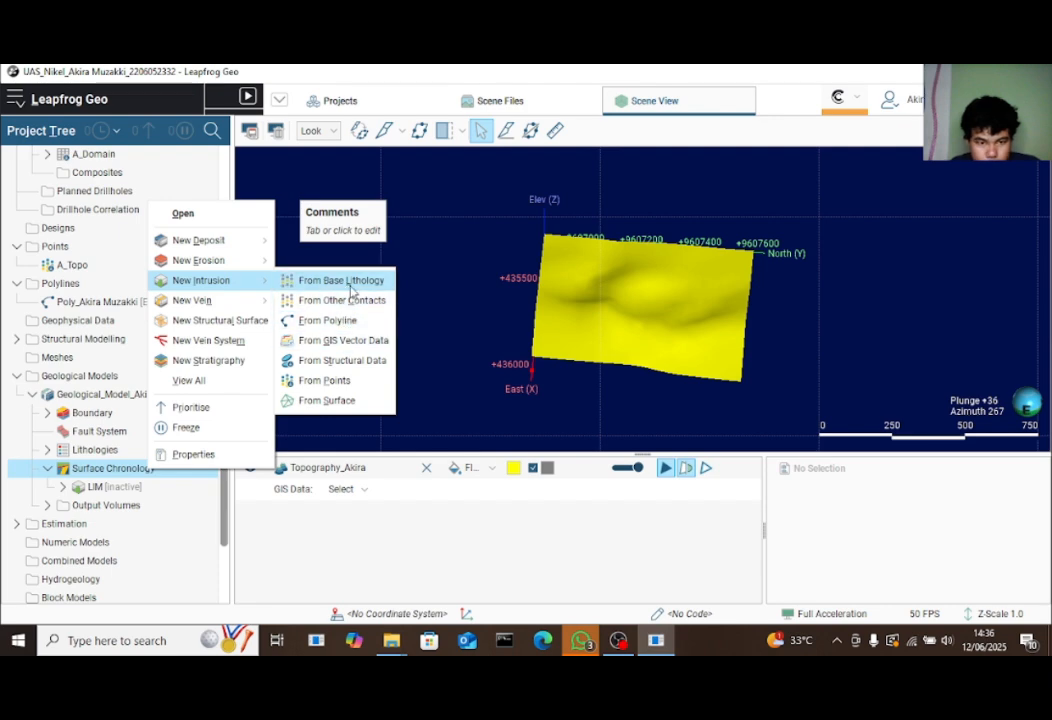
pyautogui.click(350, 283)
pyautogui.click(406, 247)
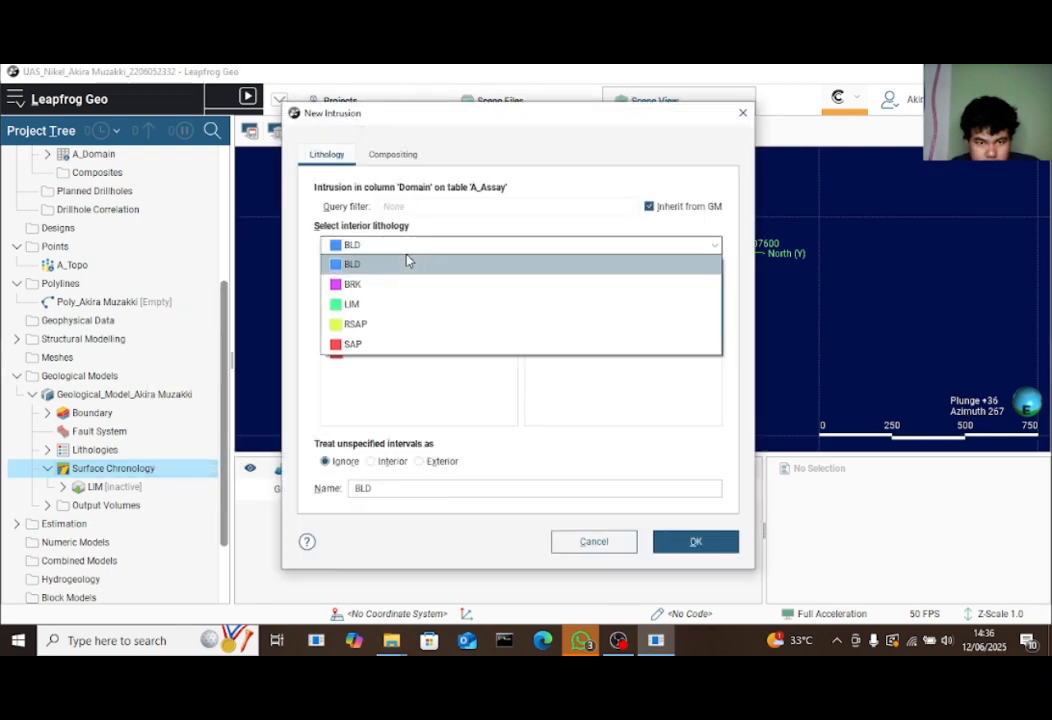
pyautogui.click(370, 350)
pyautogui.moveTo(369, 352); pyautogui.dragTo(618, 333)
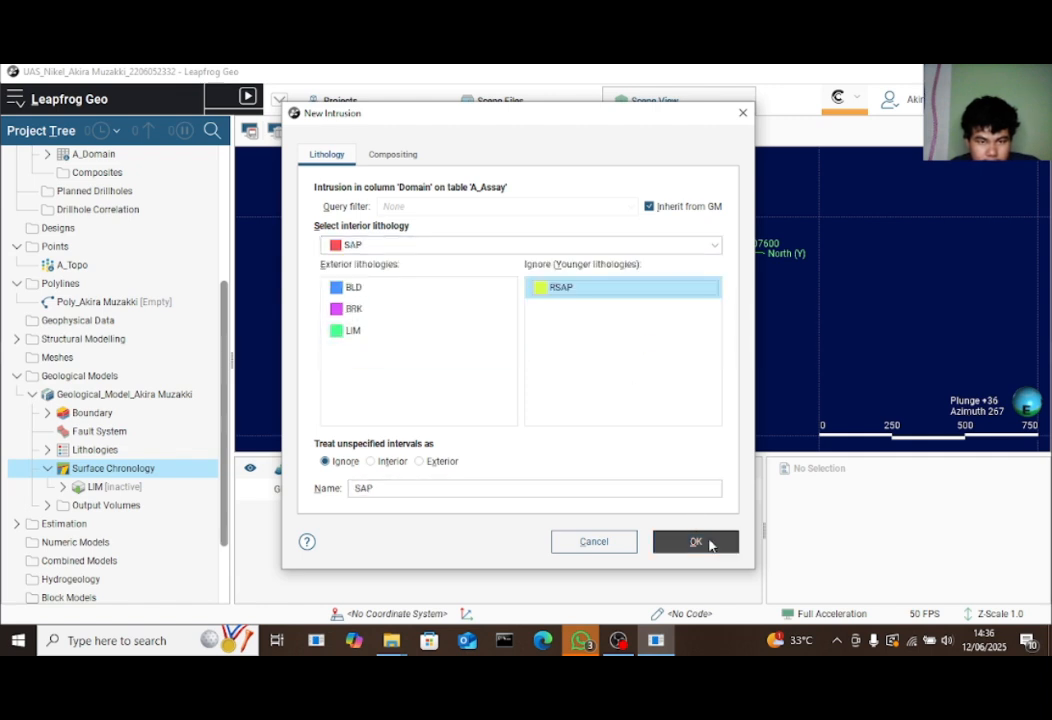
pyautogui.click(707, 542)
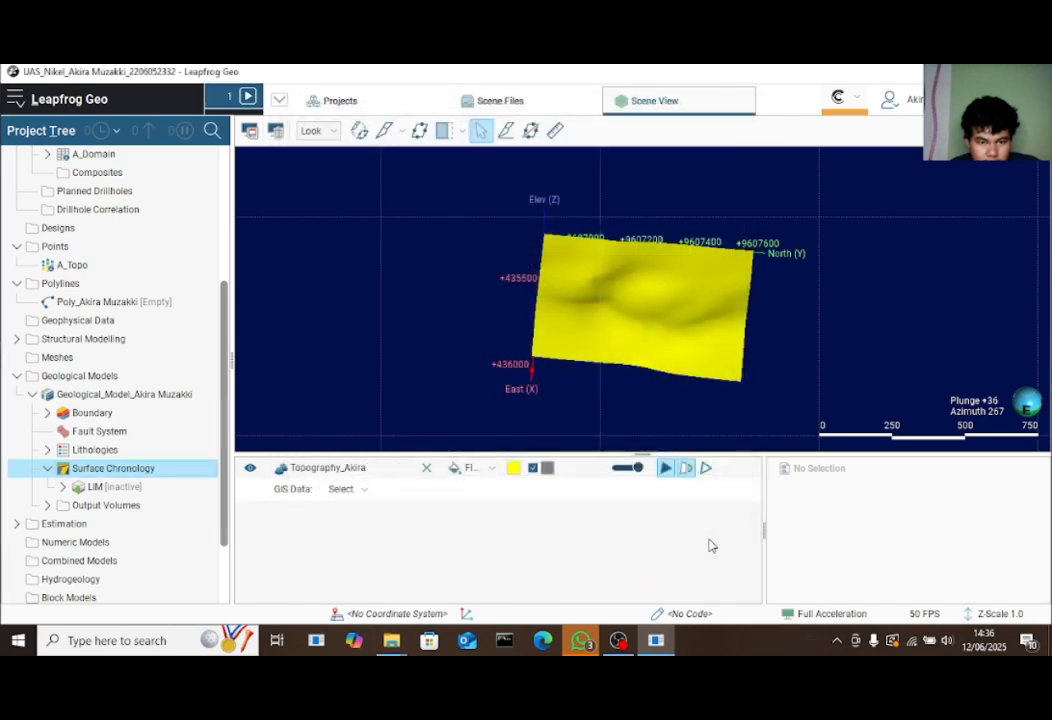
# Add an RSAP intrusion from base lithology, ignoring BRK as a younger lithology
pyautogui.rightClick(165, 472)
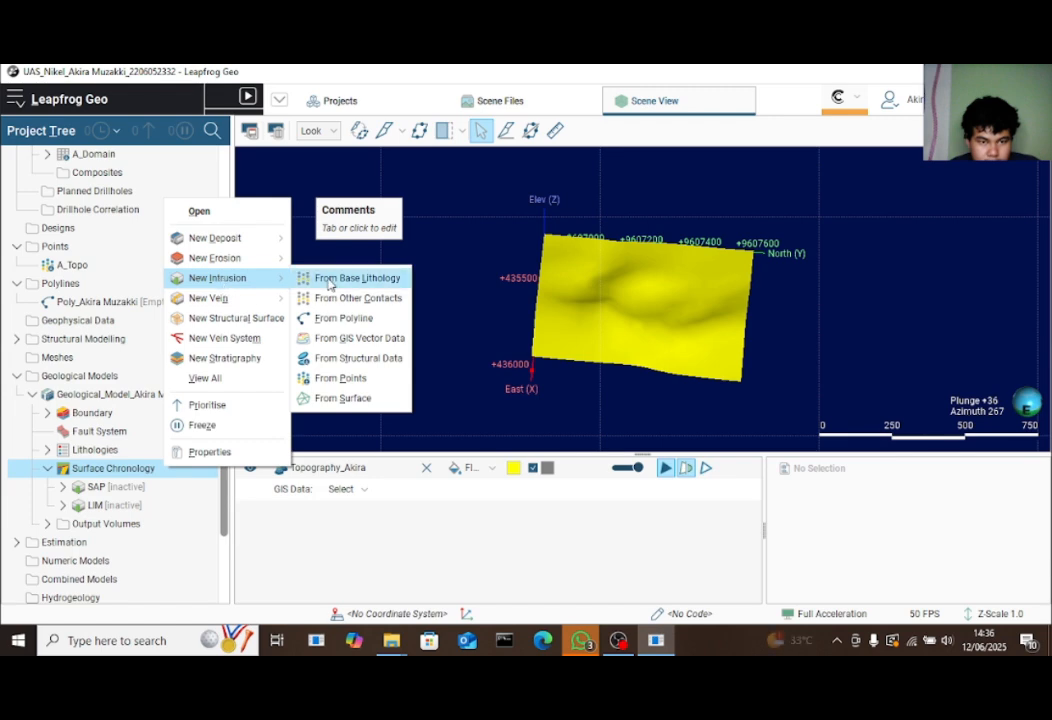
pyautogui.click(336, 278)
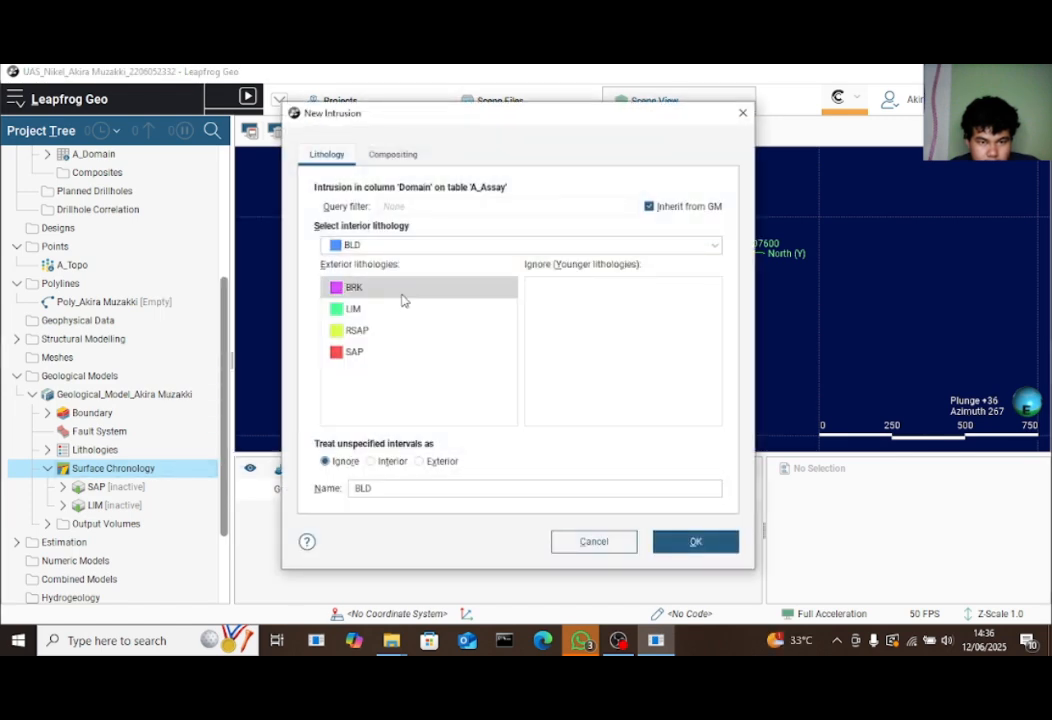
pyautogui.click(394, 247)
pyautogui.click(362, 325)
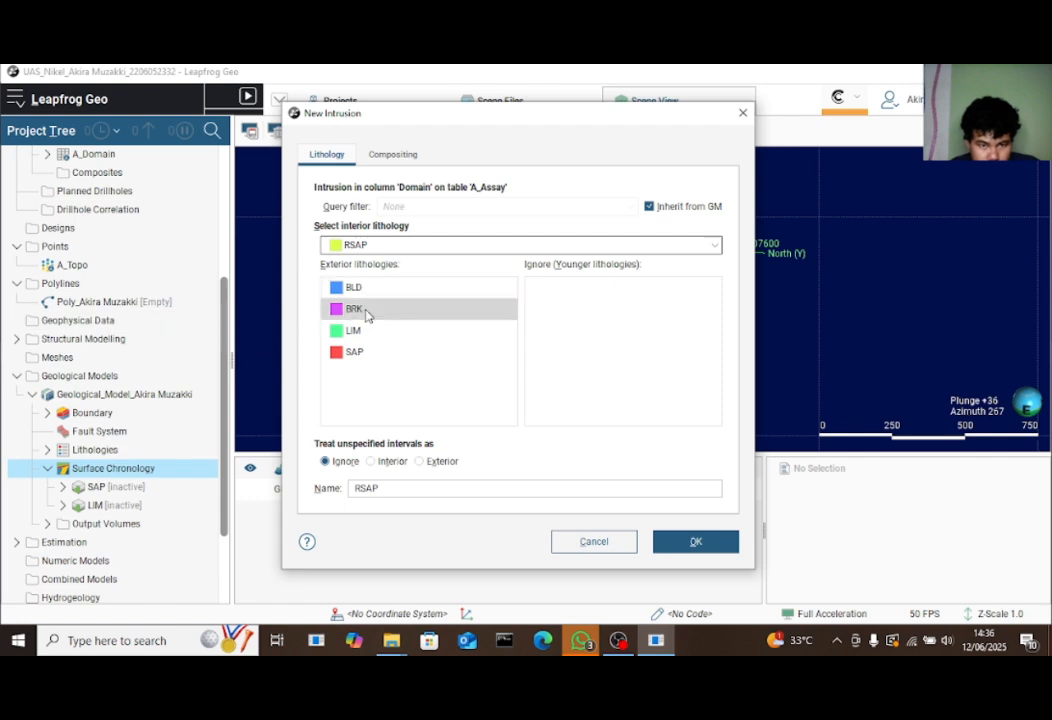
pyautogui.moveTo(363, 310); pyautogui.dragTo(619, 324)
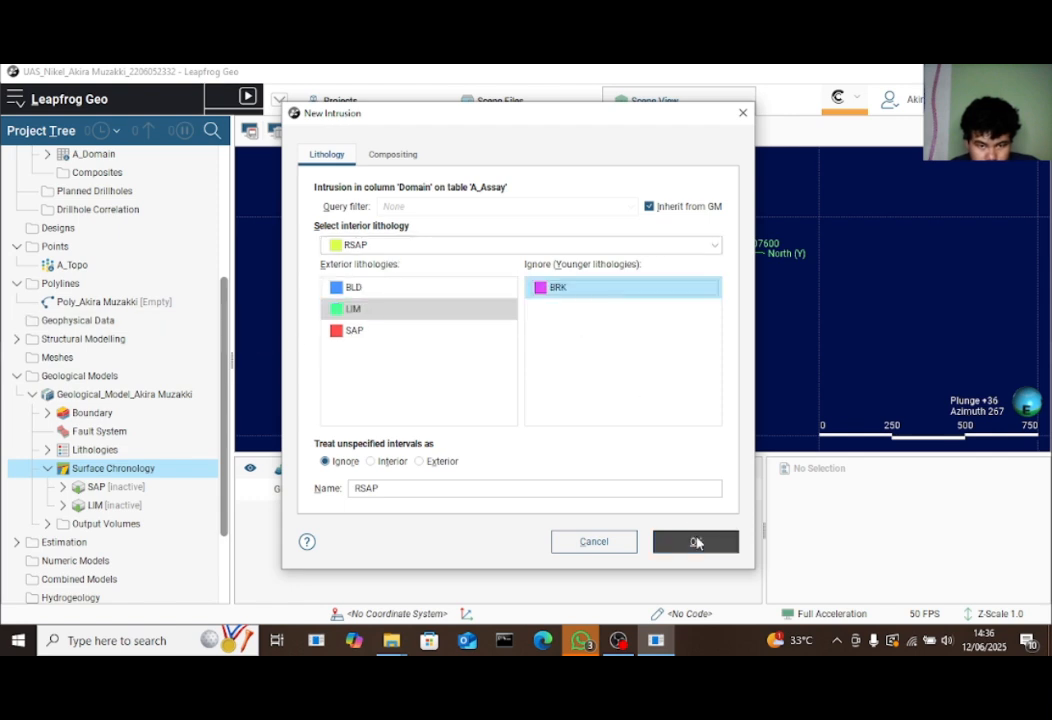
pyautogui.click(692, 538)
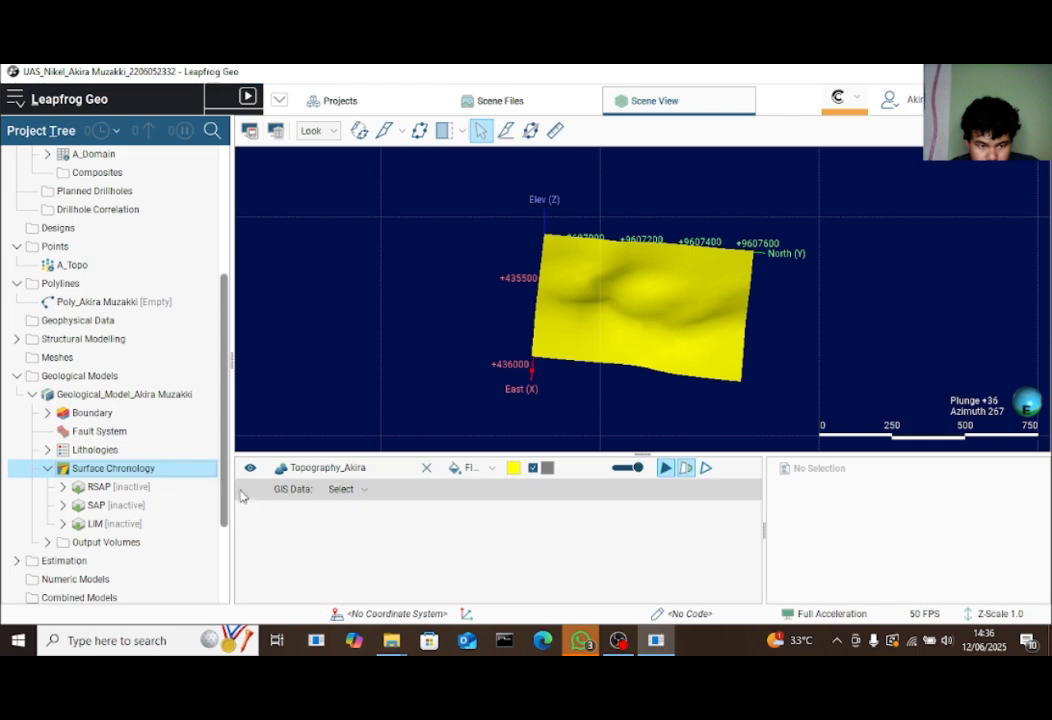
# Add a BRK intrusion from base lithology, ignoring BLD as a younger lithology
pyautogui.rightClick(202, 470)
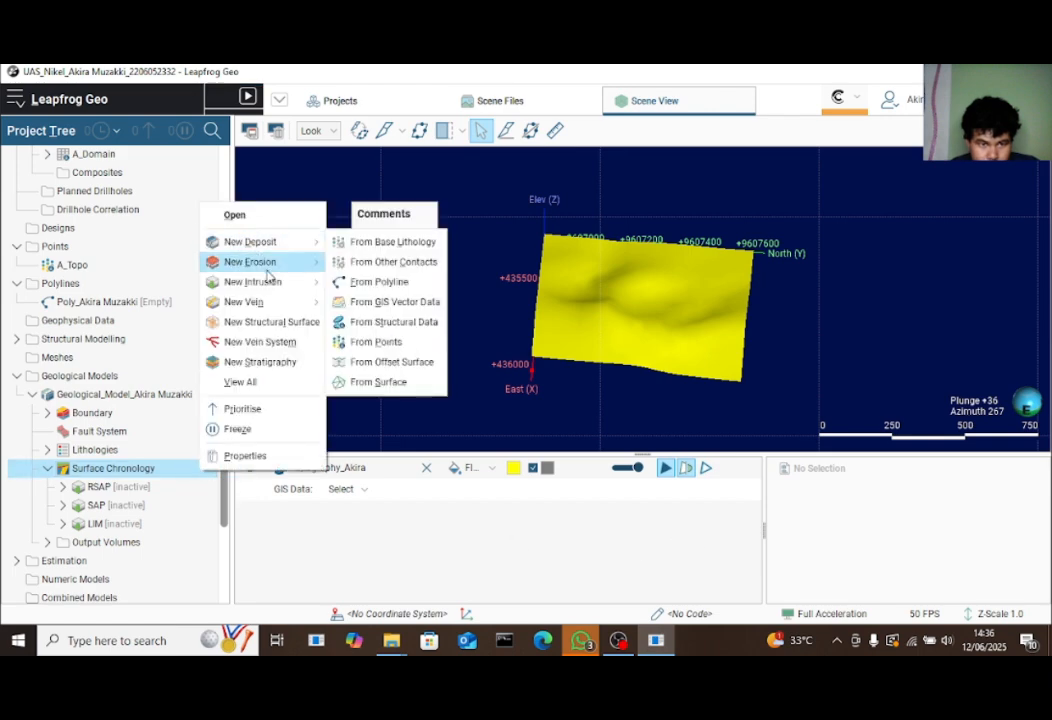
pyautogui.moveTo(255, 282)
pyautogui.click(375, 287)
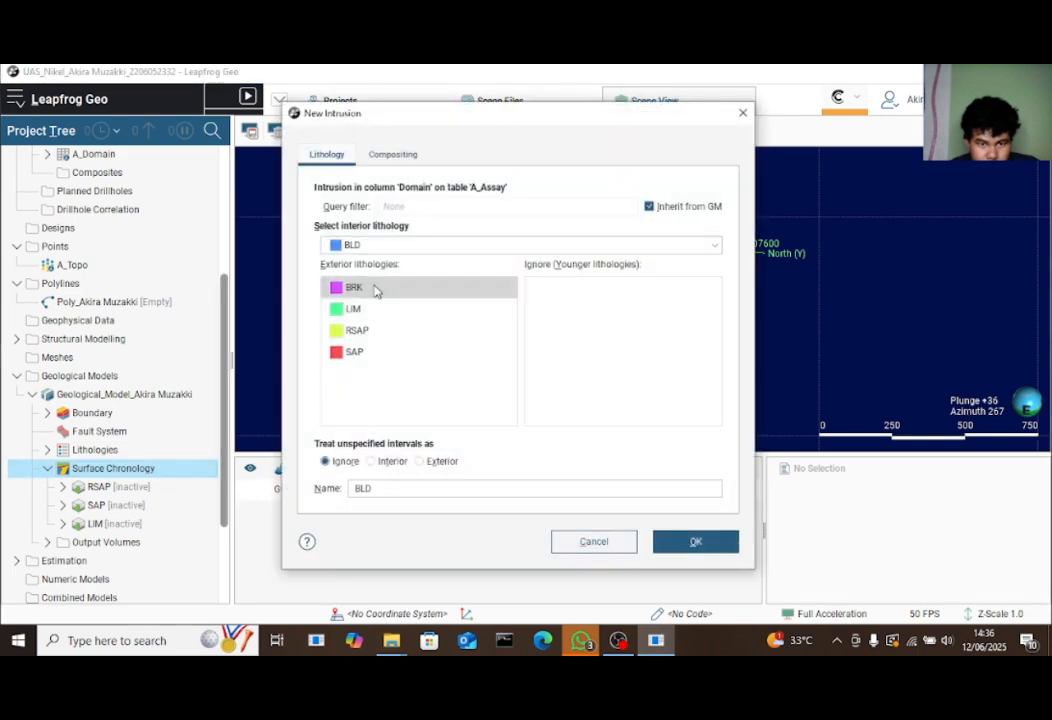
pyautogui.moveTo(385, 292); pyautogui.dragTo(556, 329)
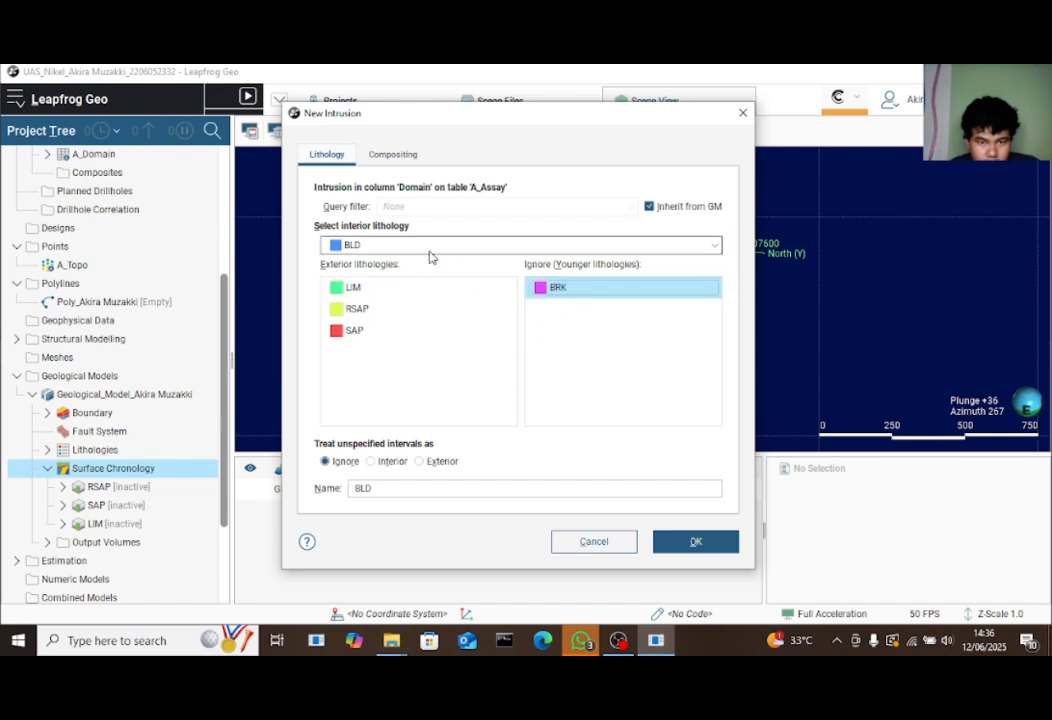
pyautogui.click(460, 247)
pyautogui.click(380, 285)
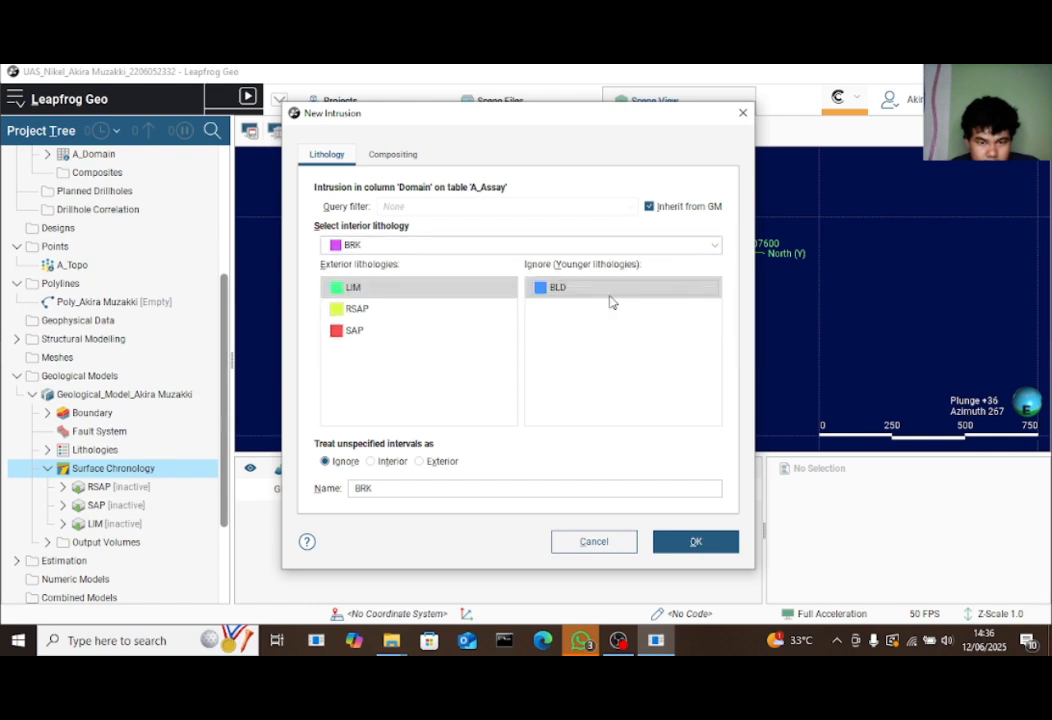
pyautogui.click(704, 542)
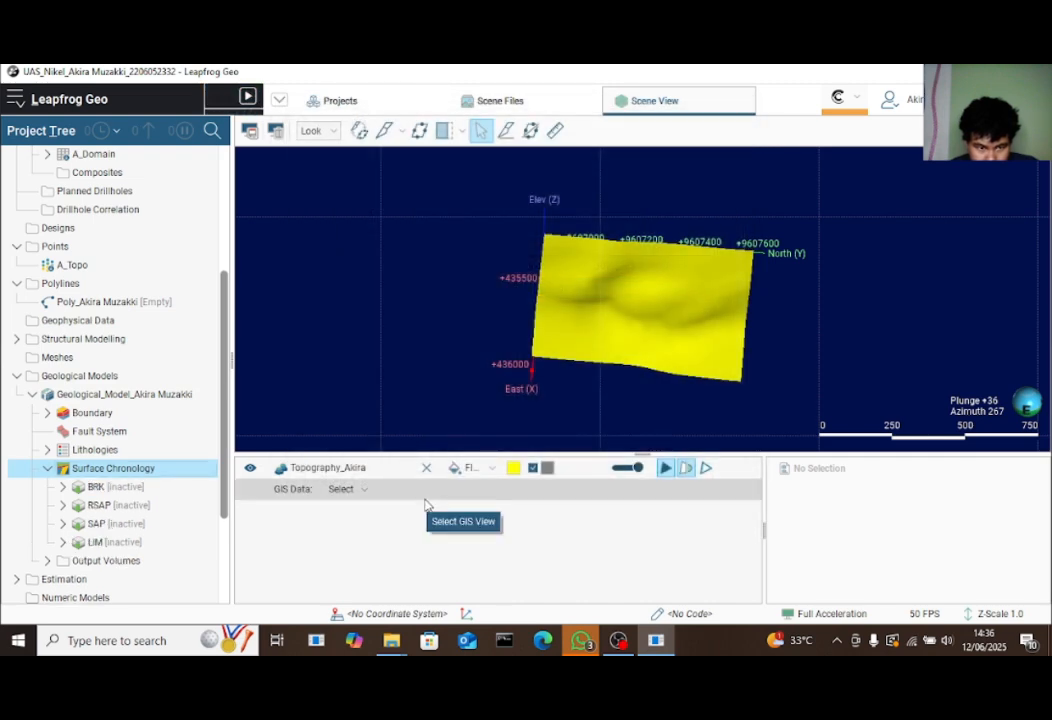
# Remove the second topography layer from the scene and tidy the Surface Chronology branch
pyautogui.scroll(-1, 220, 520)
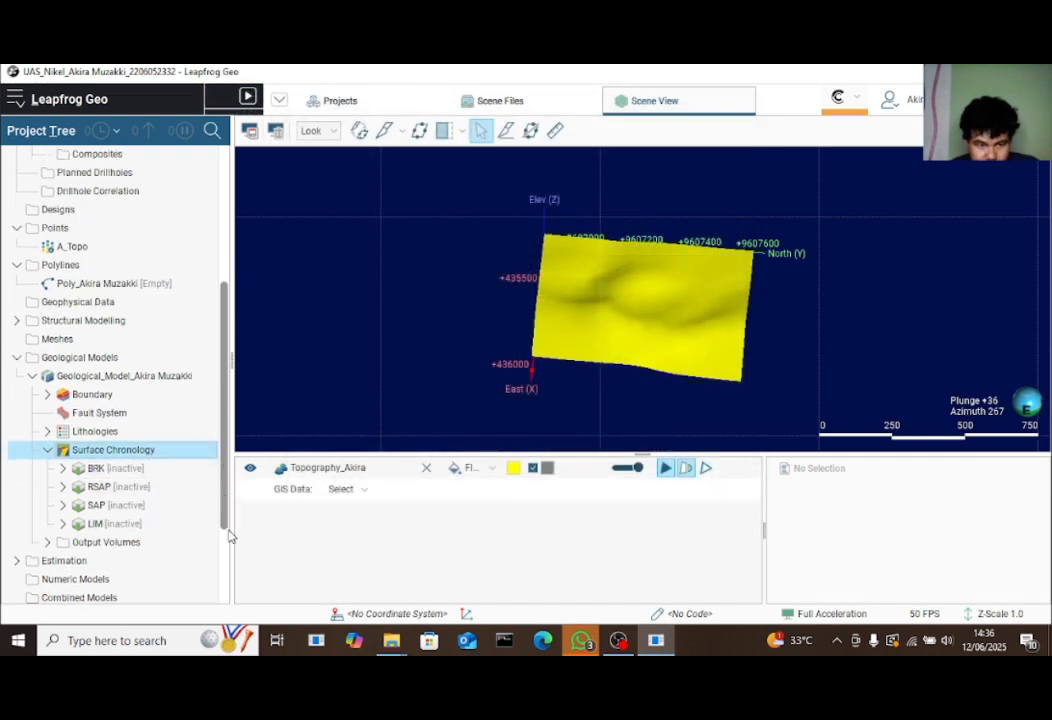
pyautogui.scroll(-4, 229, 537)
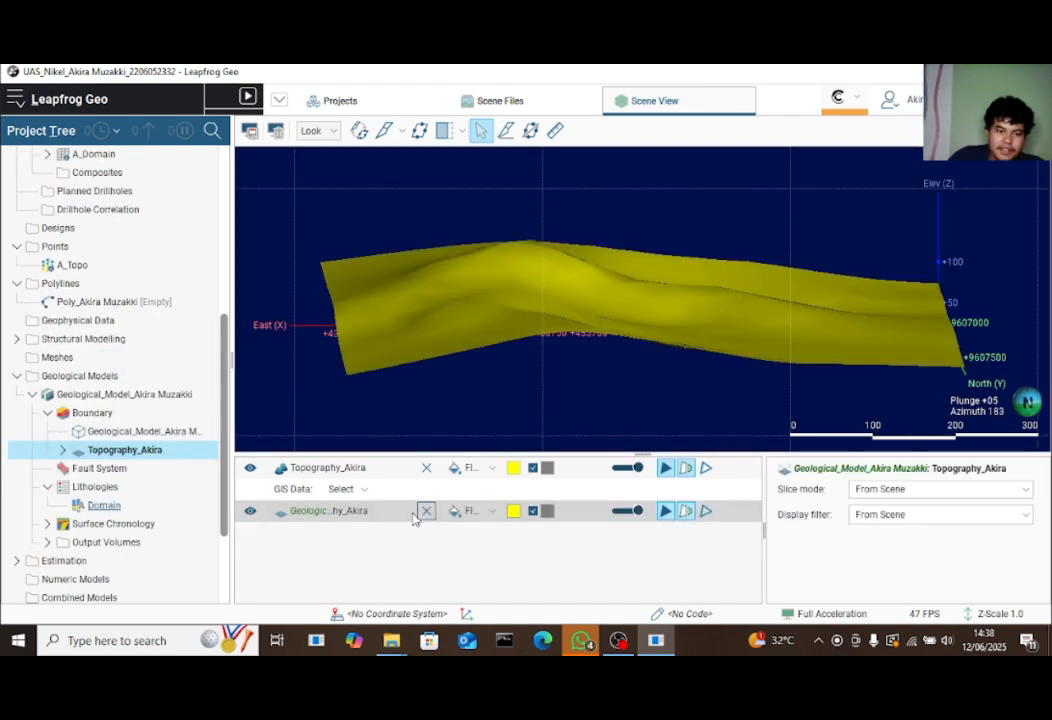
pyautogui.click(426, 511)
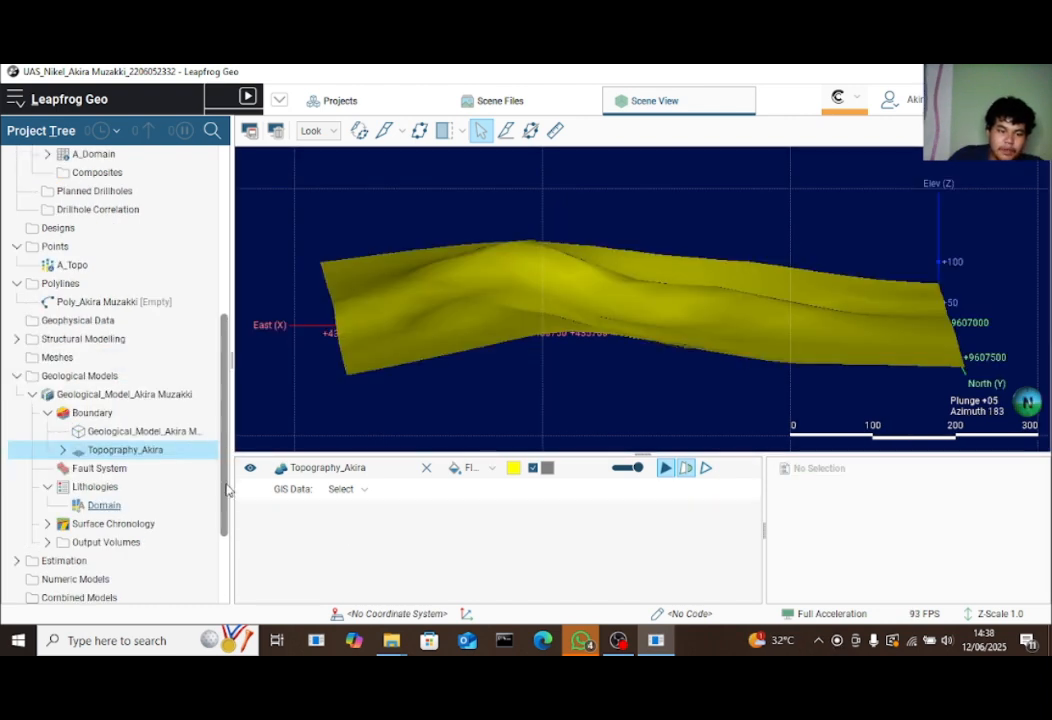
pyautogui.moveTo(226, 482); pyautogui.dragTo(226, 473)
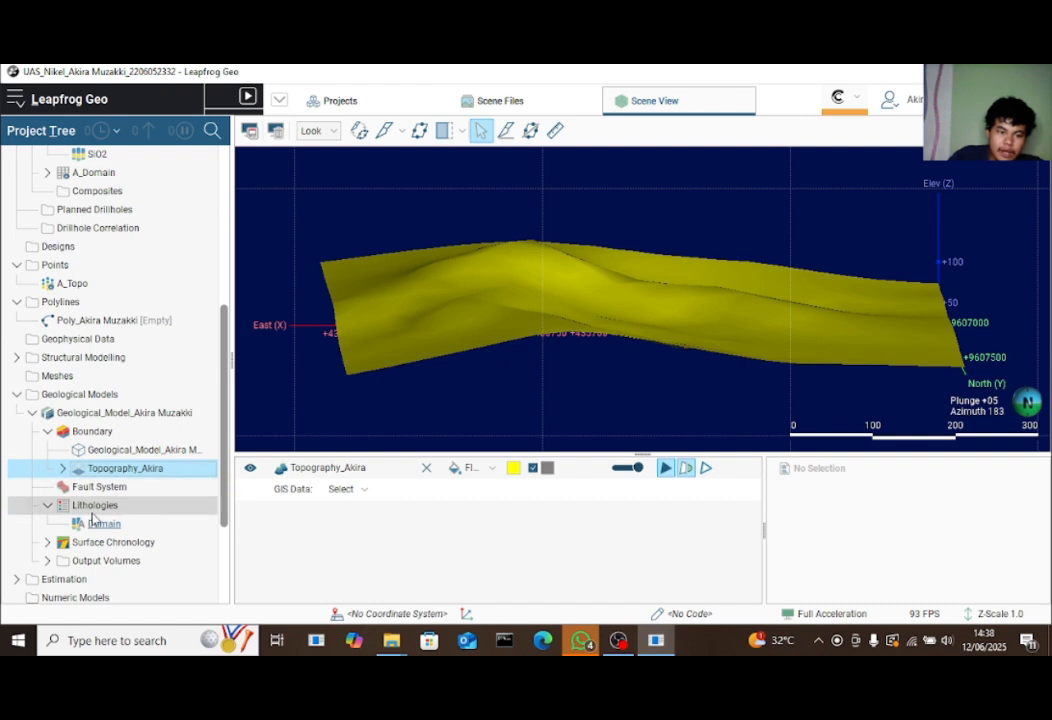
pyautogui.click(46, 543)
pyautogui.click(46, 543)
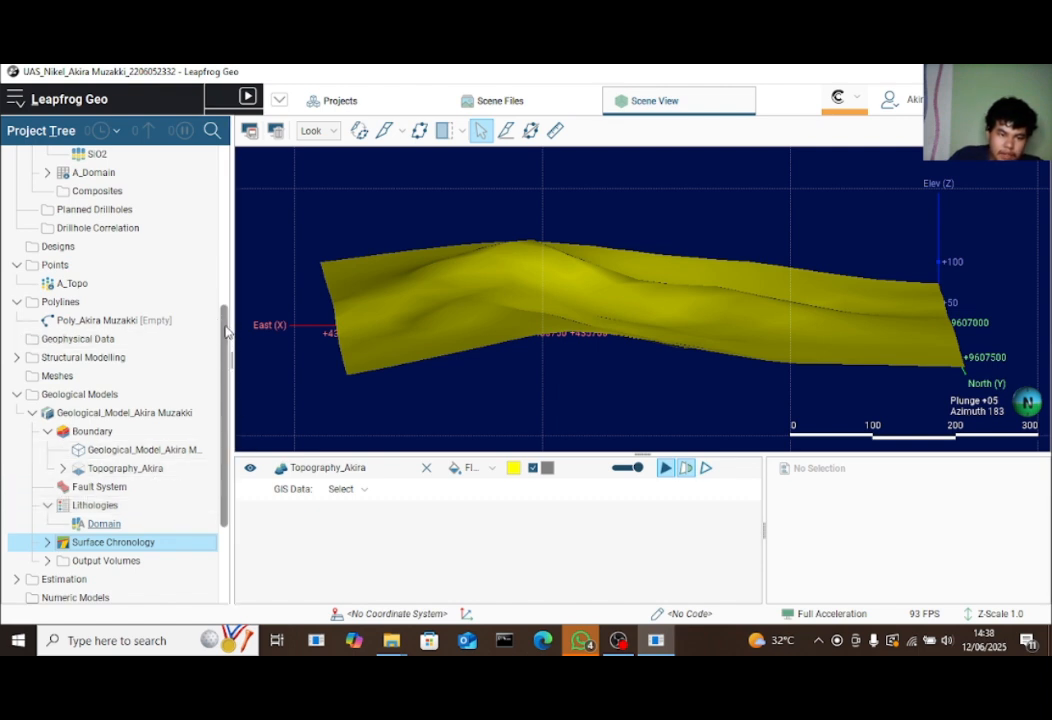
pyautogui.moveTo(228, 329); pyautogui.dragTo(261, 520)
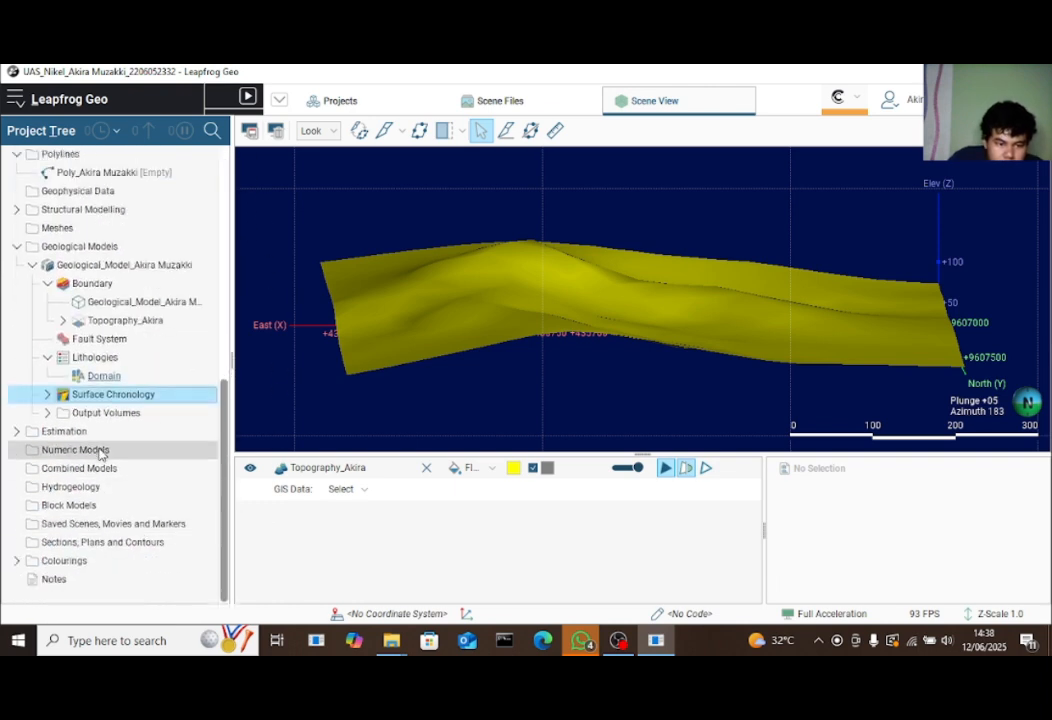
# Bring up the context menu of the geological model's Lithologies item
pyautogui.click(80, 360)
pyautogui.rightClick(80, 360)
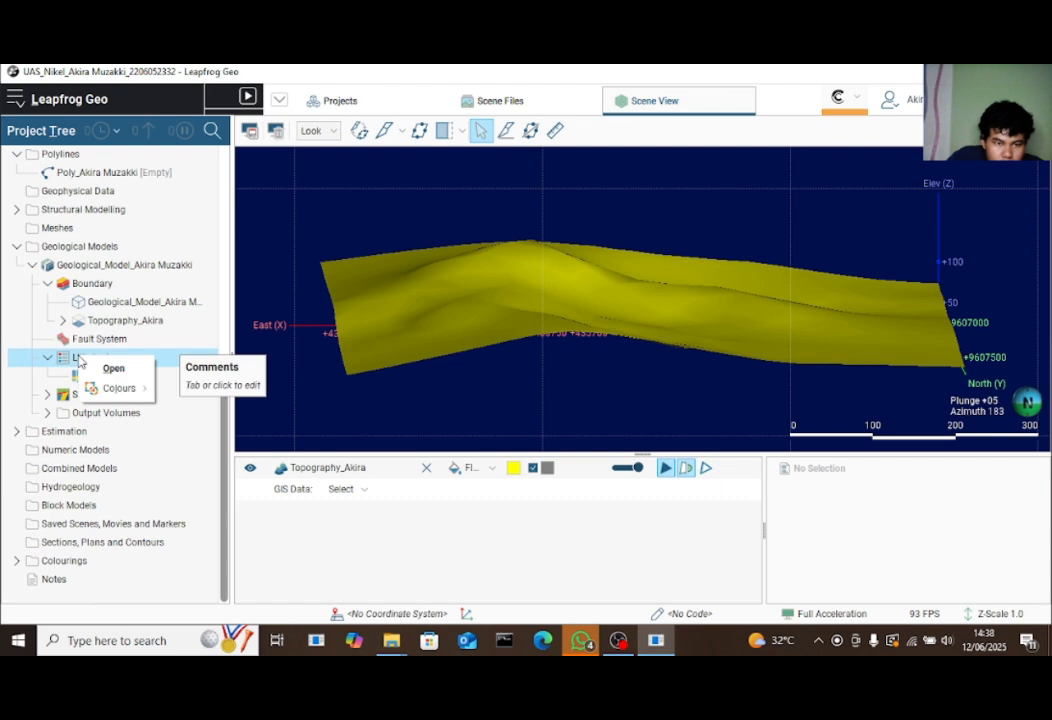
pyautogui.click(106, 433)
pyautogui.click(103, 376)
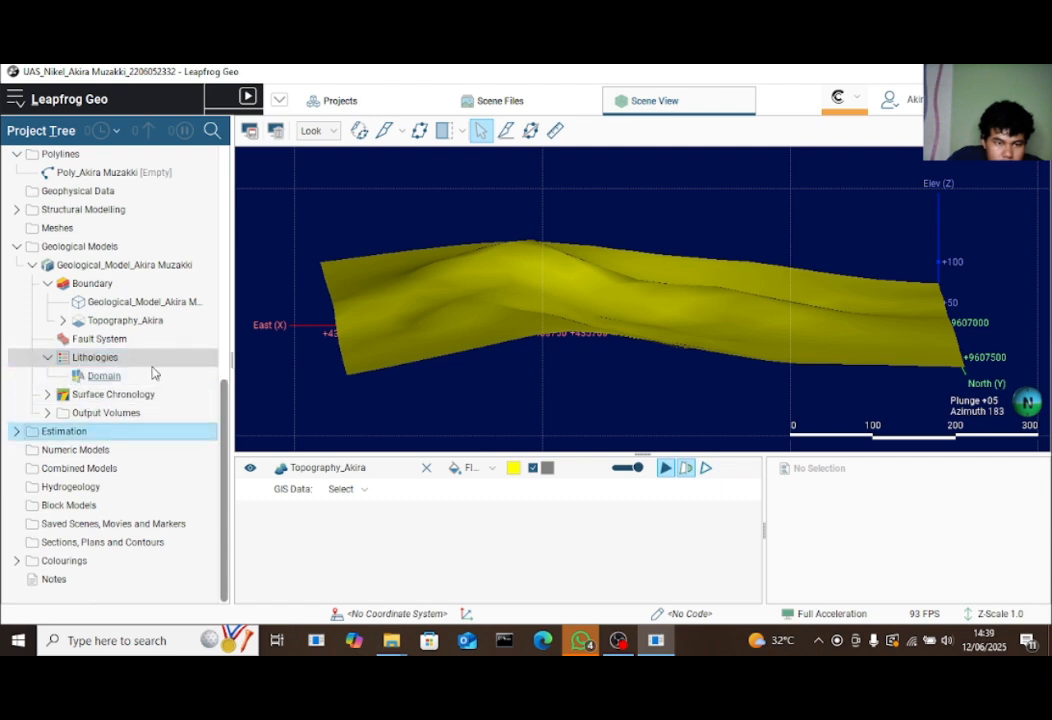
pyautogui.scroll(5, 155, 374)
pyautogui.scroll(-3, 128, 394)
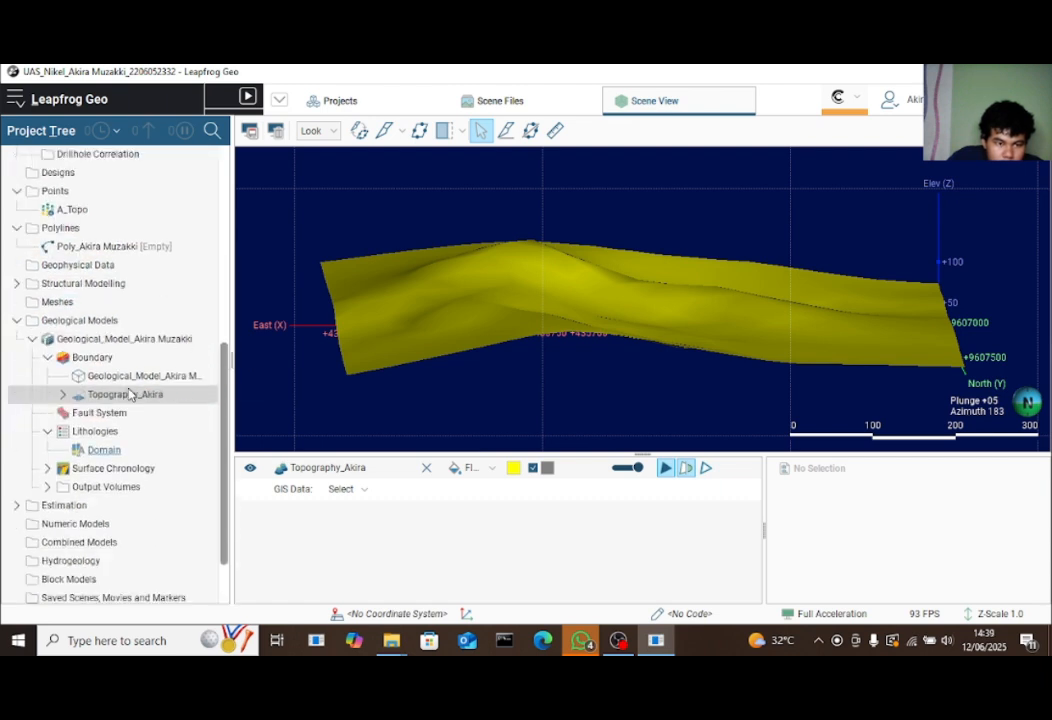
pyautogui.rightClick(150, 435)
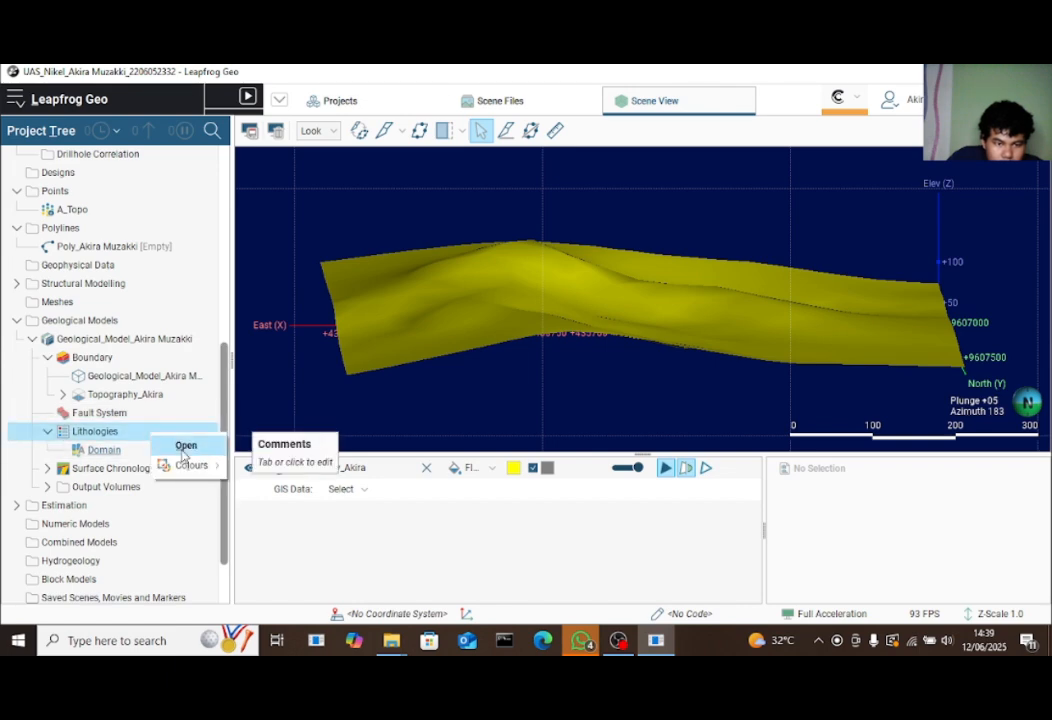
# Open the model's settings and review extents, fault system, lithology codes and chronology sections
pyautogui.click(184, 447)
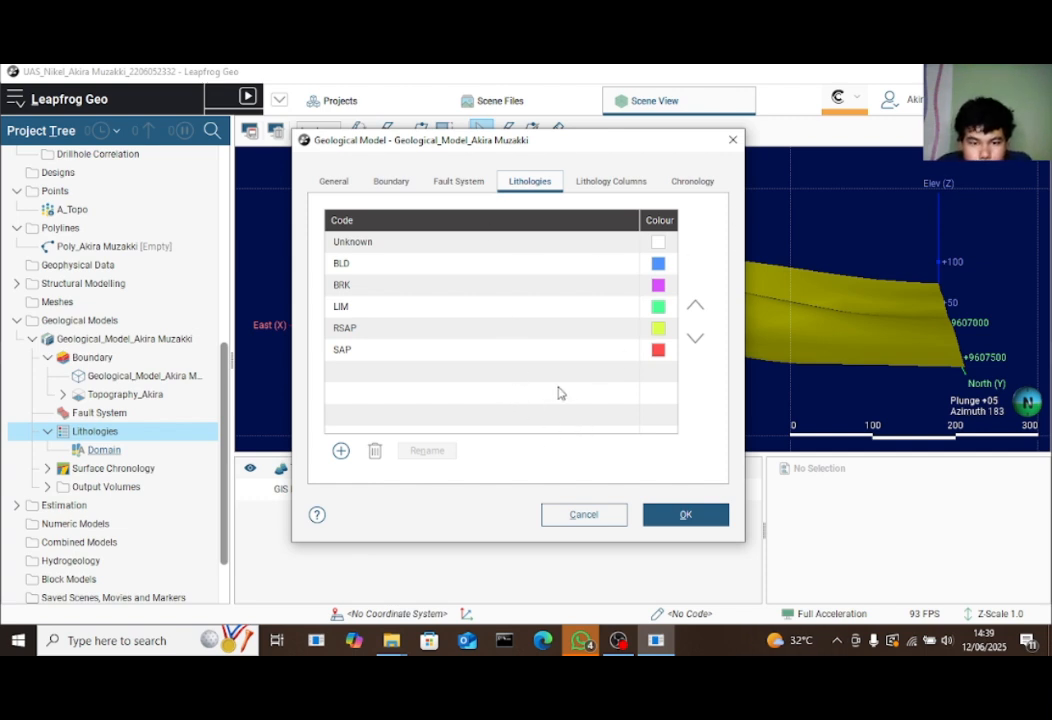
pyautogui.click(607, 181)
pyautogui.click(527, 181)
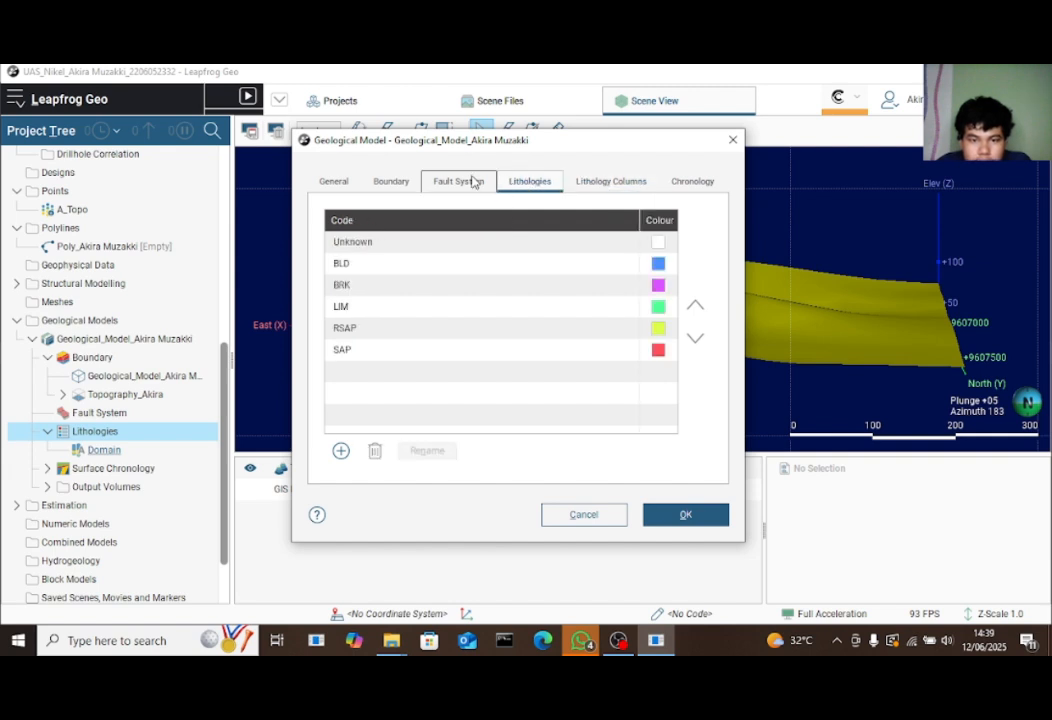
pyautogui.click(467, 181)
pyautogui.click(514, 181)
pyautogui.click(417, 179)
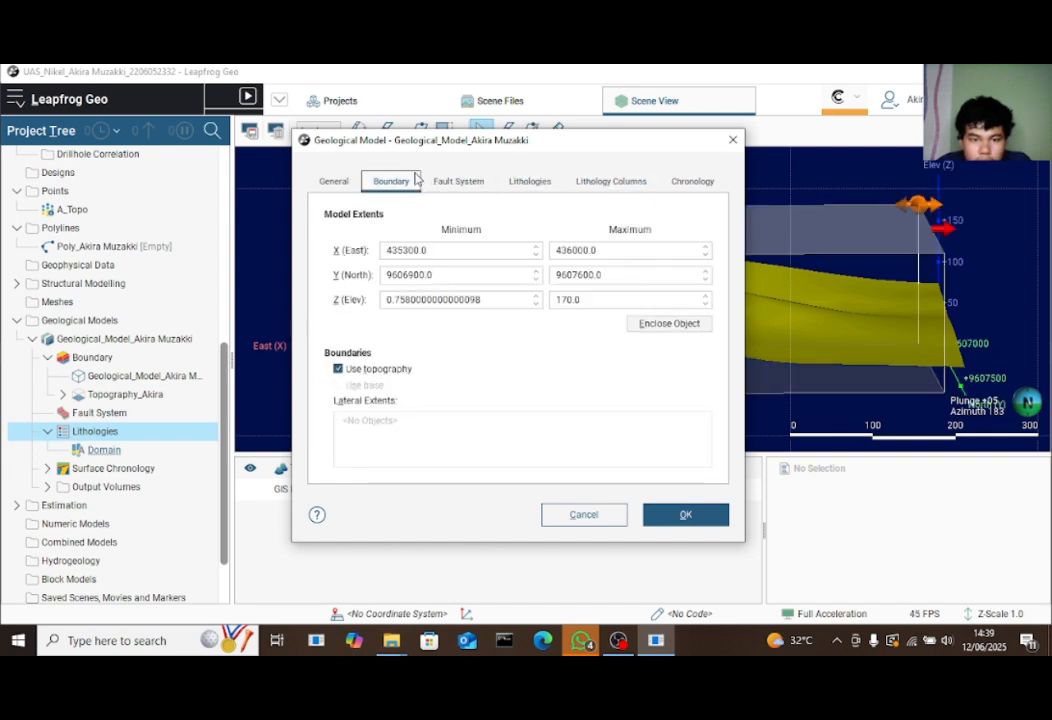
pyautogui.click(334, 181)
pyautogui.click(391, 181)
pyautogui.click(446, 183)
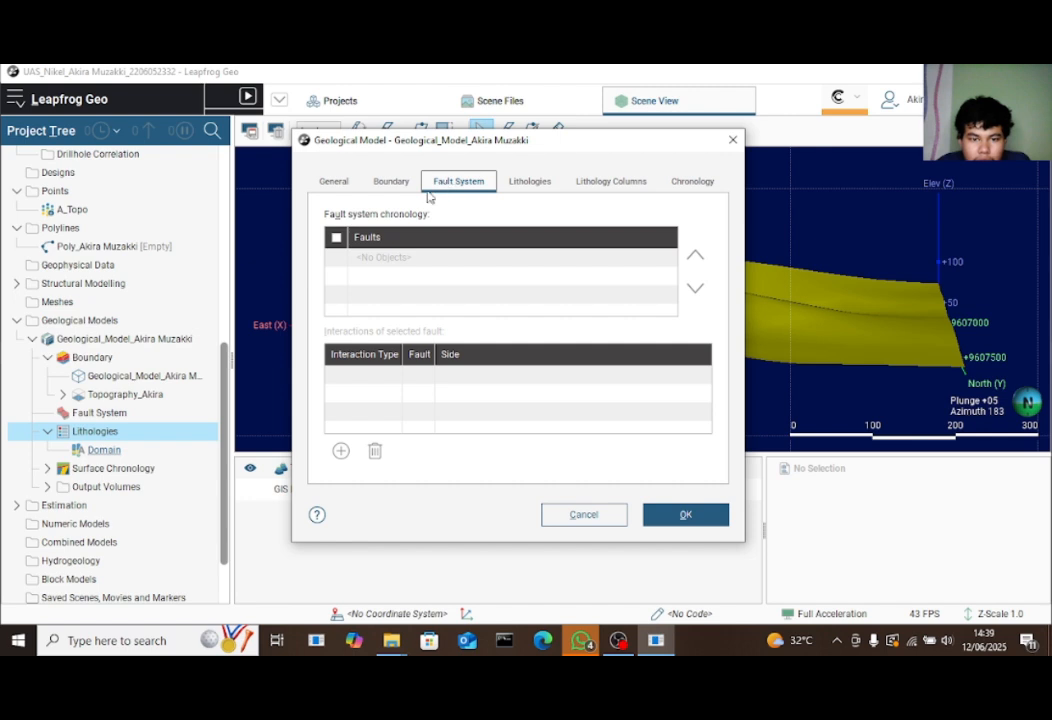
pyautogui.click(531, 182)
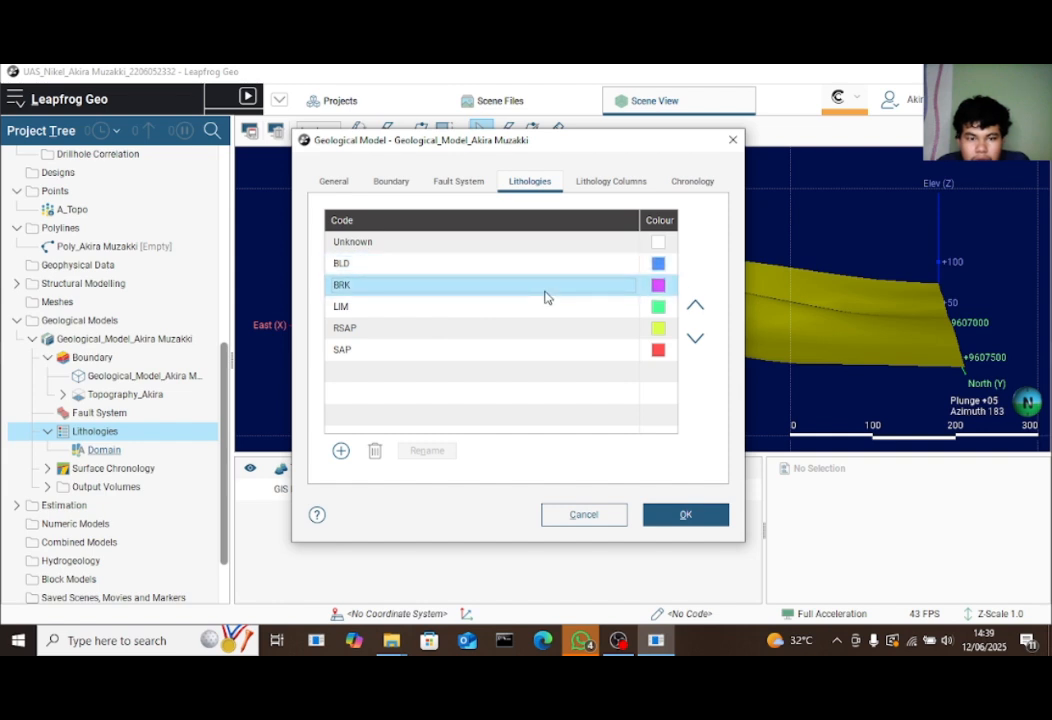
pyautogui.click(611, 181)
pyautogui.click(700, 182)
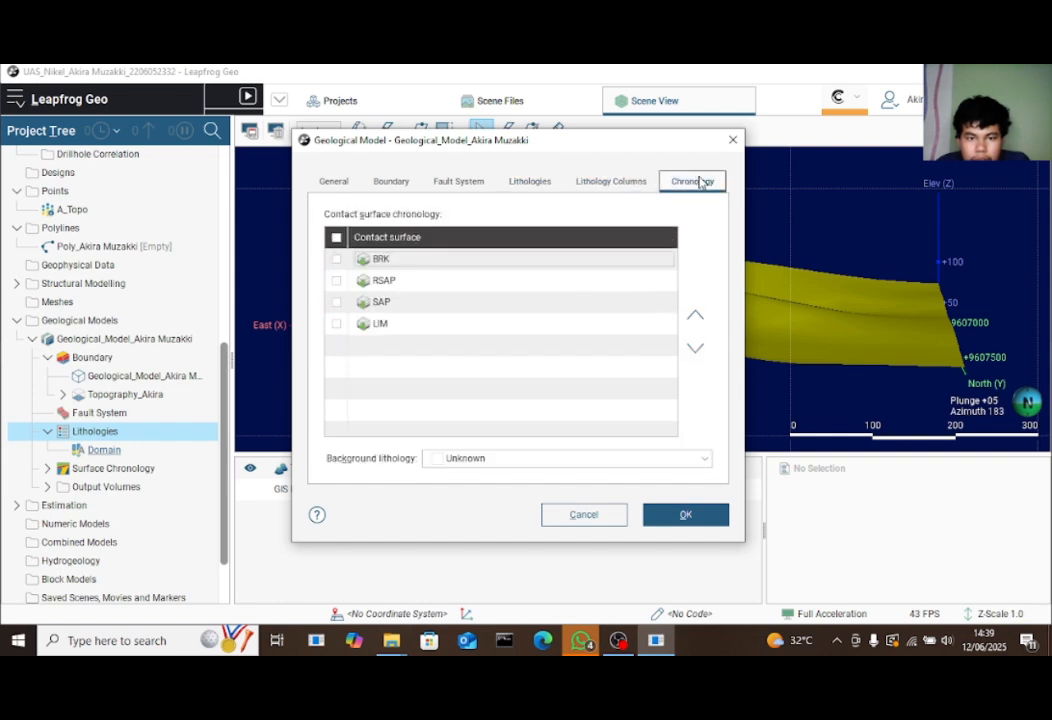
# Enable all four contact surfaces, set background lithology to BLD, and rebuild the model
pyautogui.click(336, 238)
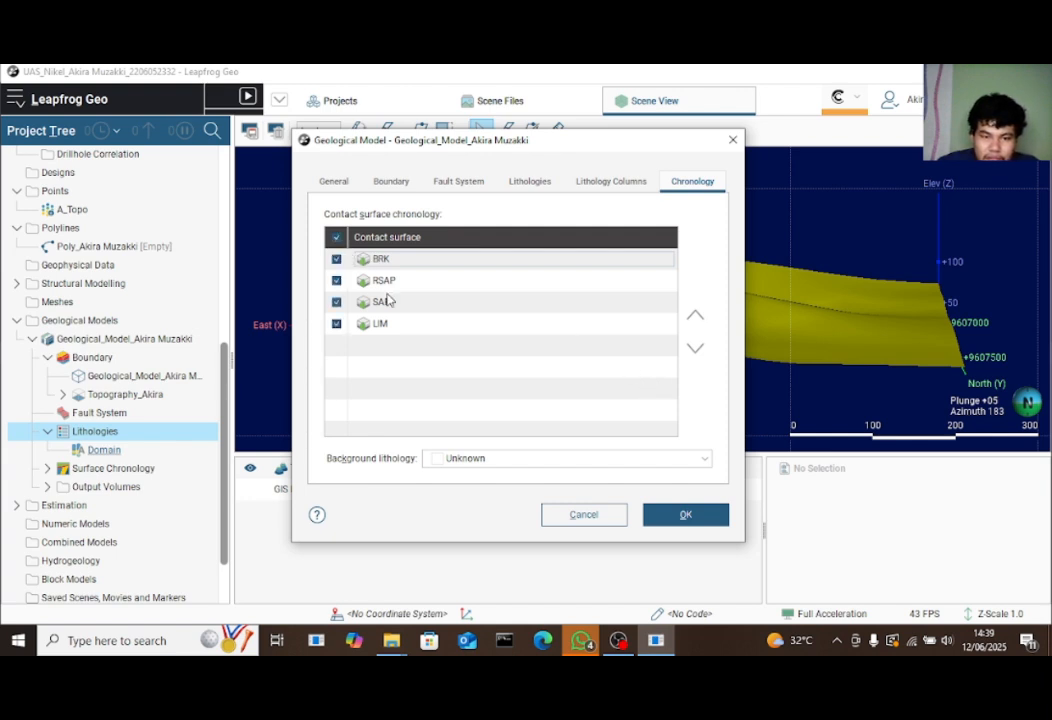
pyautogui.click(531, 458)
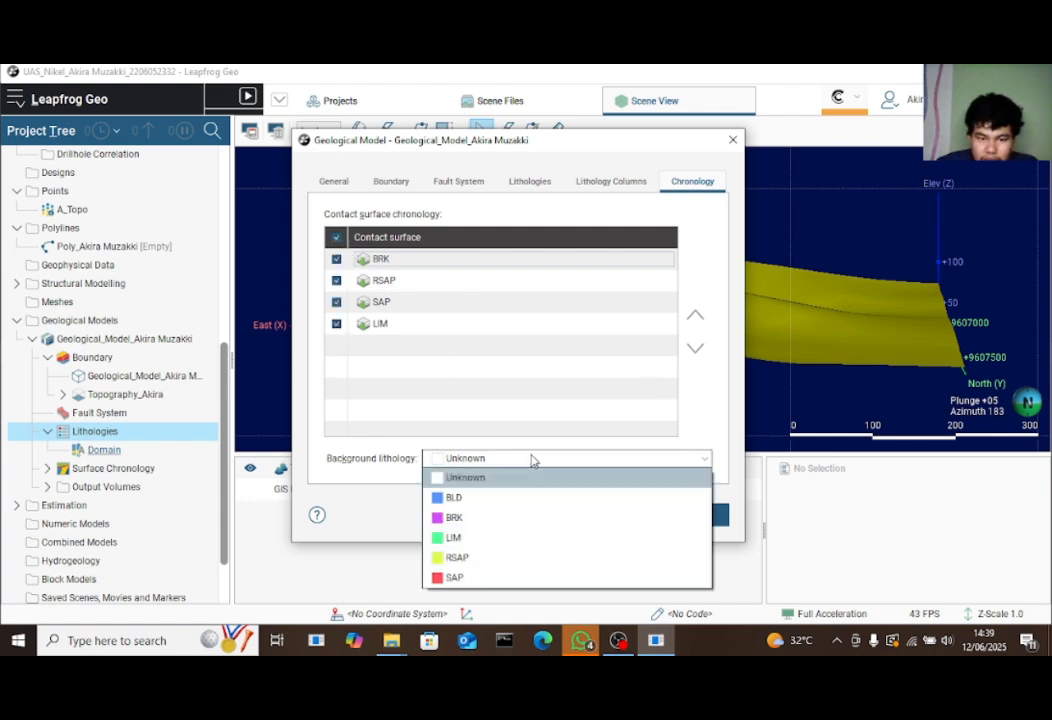
pyautogui.click(521, 460)
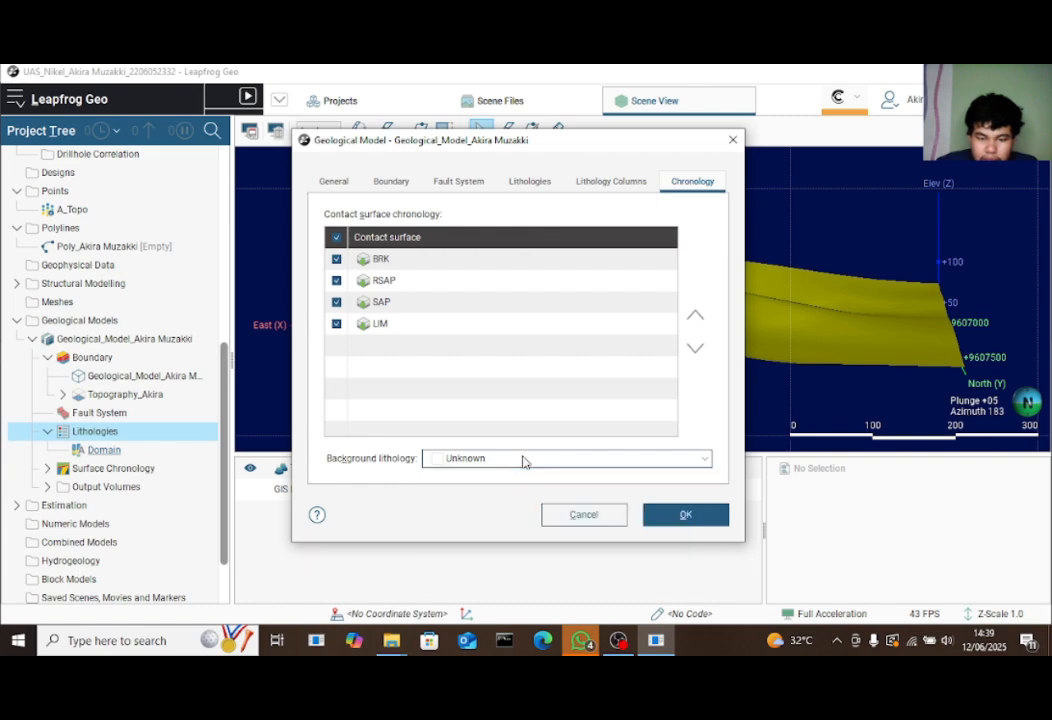
pyautogui.click(519, 461)
pyautogui.click(477, 498)
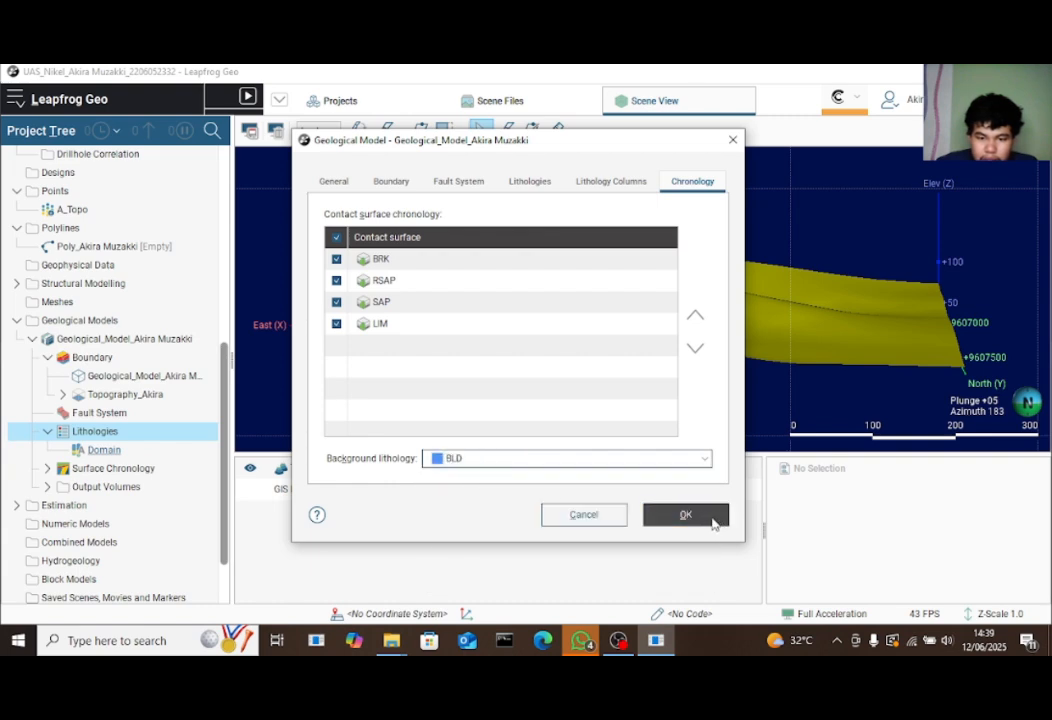
pyautogui.click(711, 520)
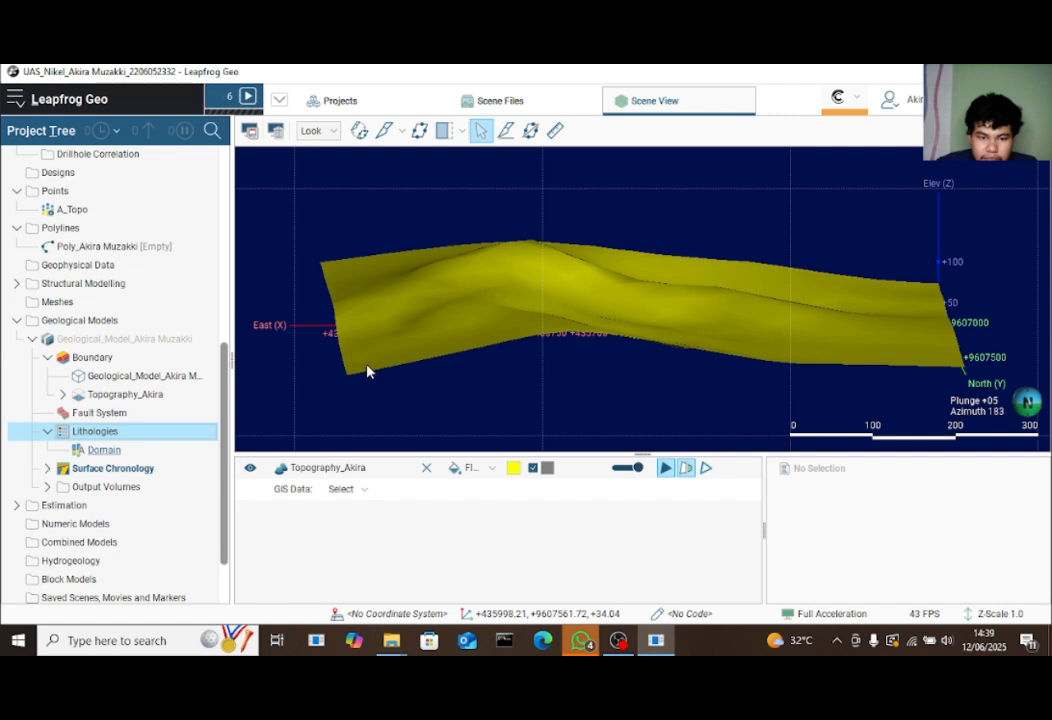
pyautogui.click(46, 469)
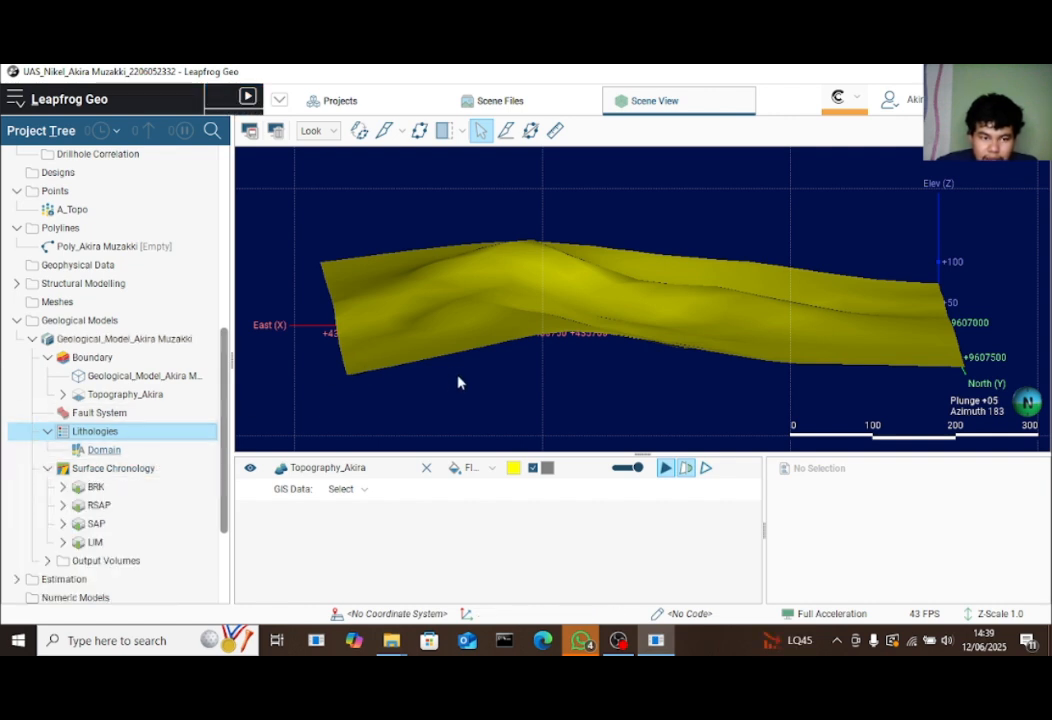
# Preview then remove the extents box and topography boundary, and display the geological model
pyautogui.moveTo(458, 380); pyautogui.dragTo(355, 315)
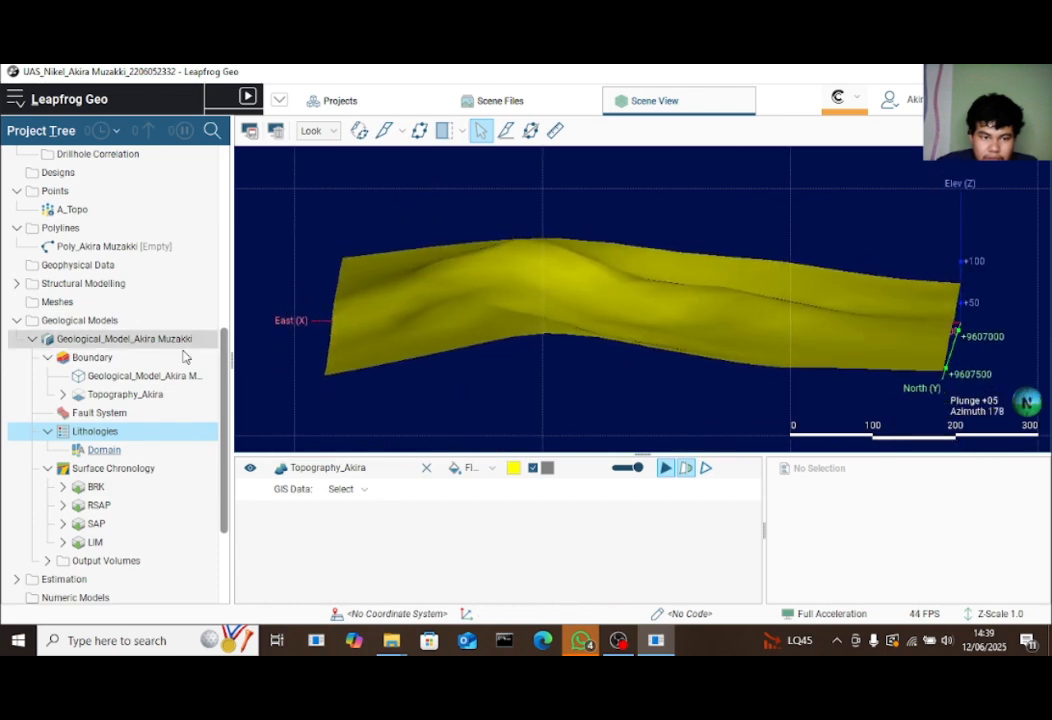
pyautogui.click(155, 376)
pyautogui.moveTo(125, 377); pyautogui.dragTo(472, 350)
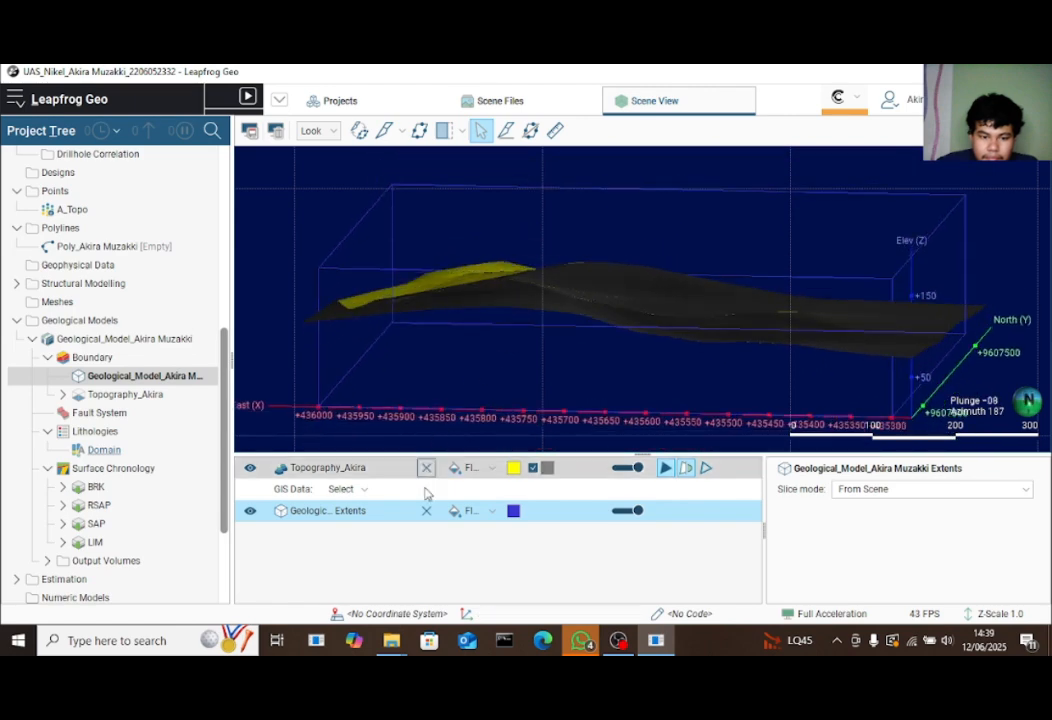
pyautogui.click(427, 511)
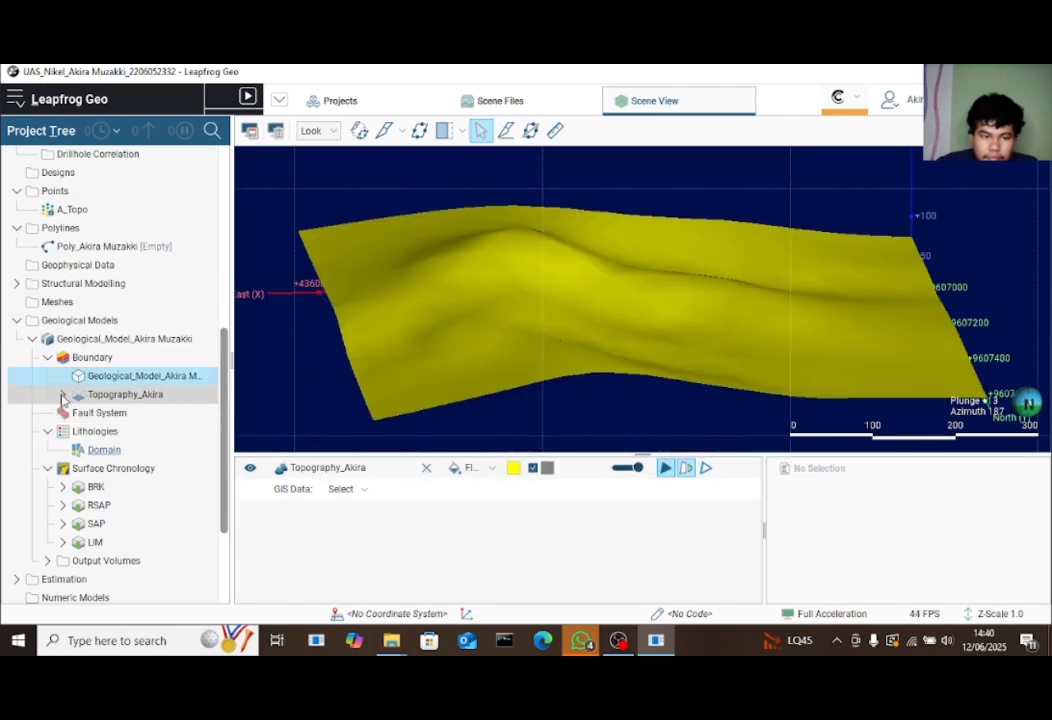
pyautogui.click(63, 395)
pyautogui.moveTo(120, 398); pyautogui.dragTo(533, 347)
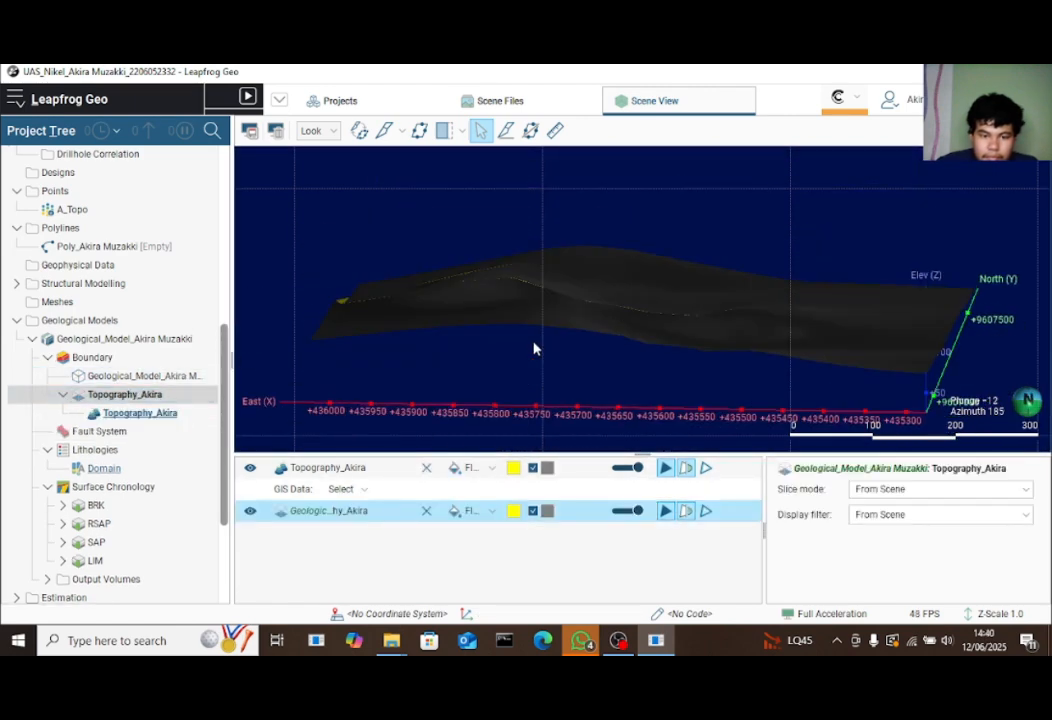
pyautogui.click(426, 511)
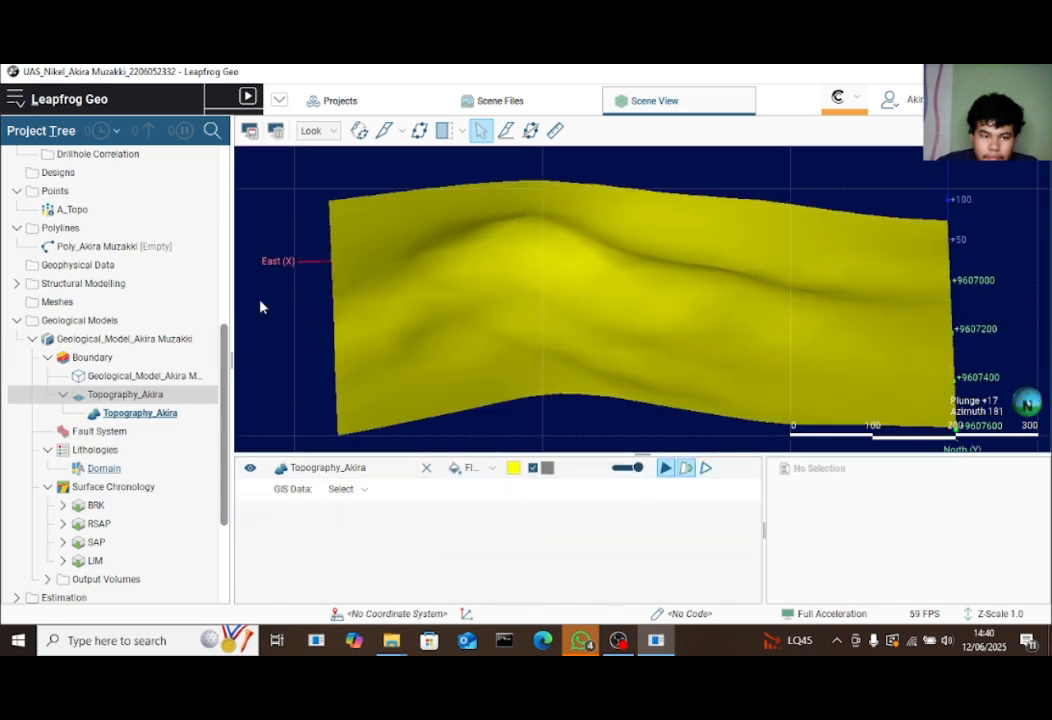
pyautogui.moveTo(171, 340); pyautogui.dragTo(612, 371)
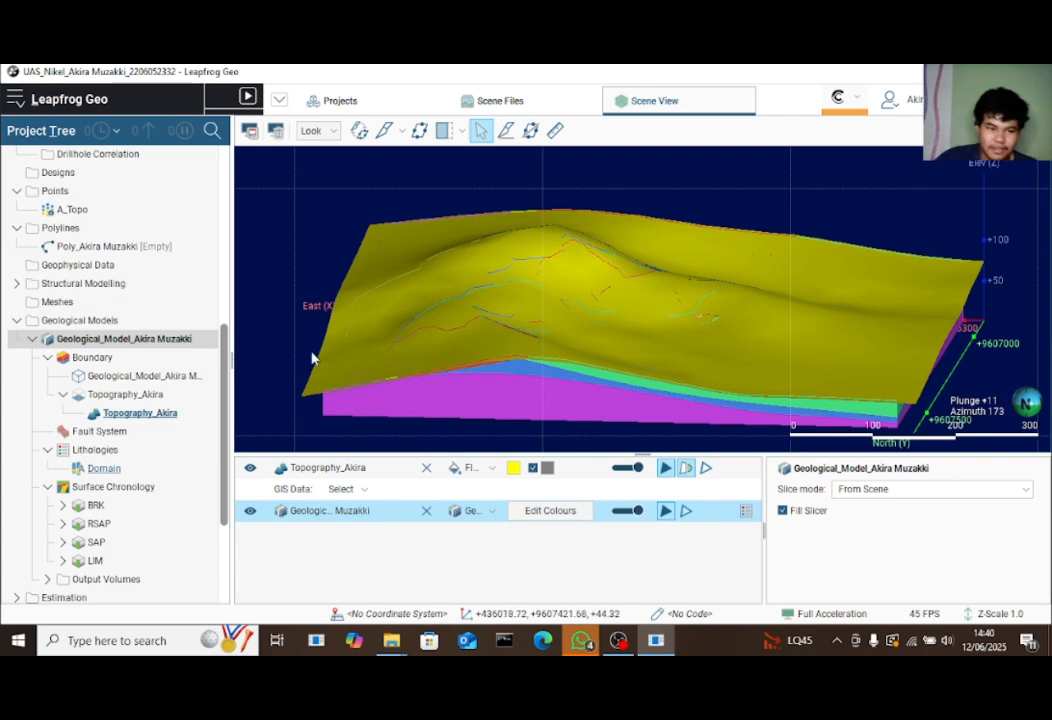
pyautogui.click(133, 340)
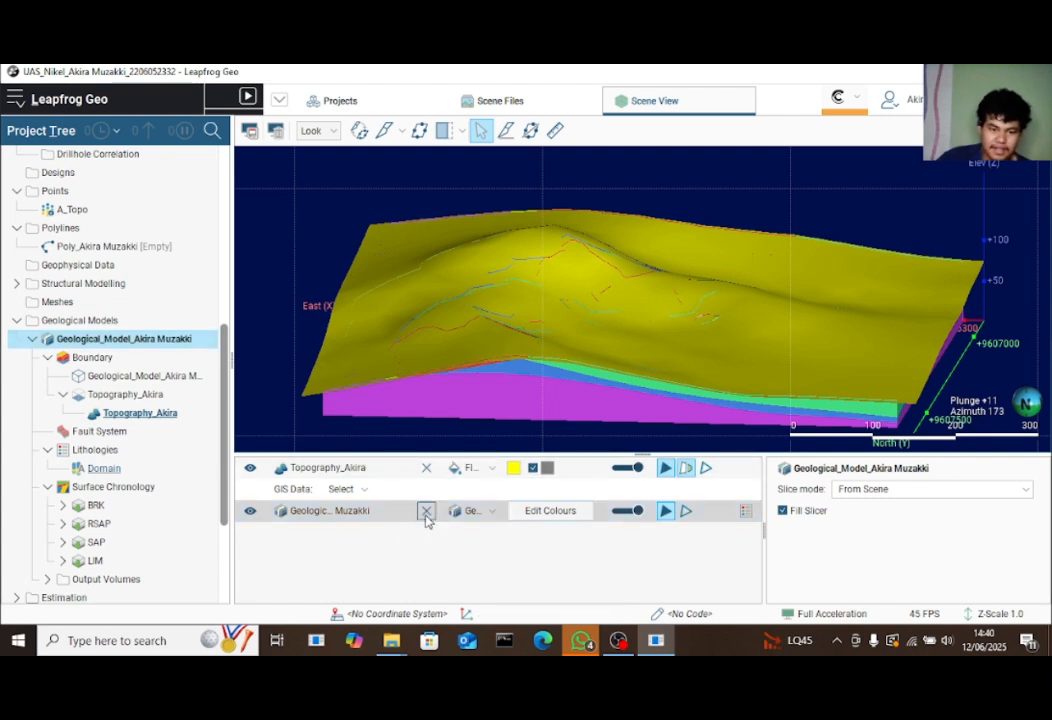
pyautogui.click(426, 514)
pyautogui.moveTo(447, 390); pyautogui.dragTo(445, 305)
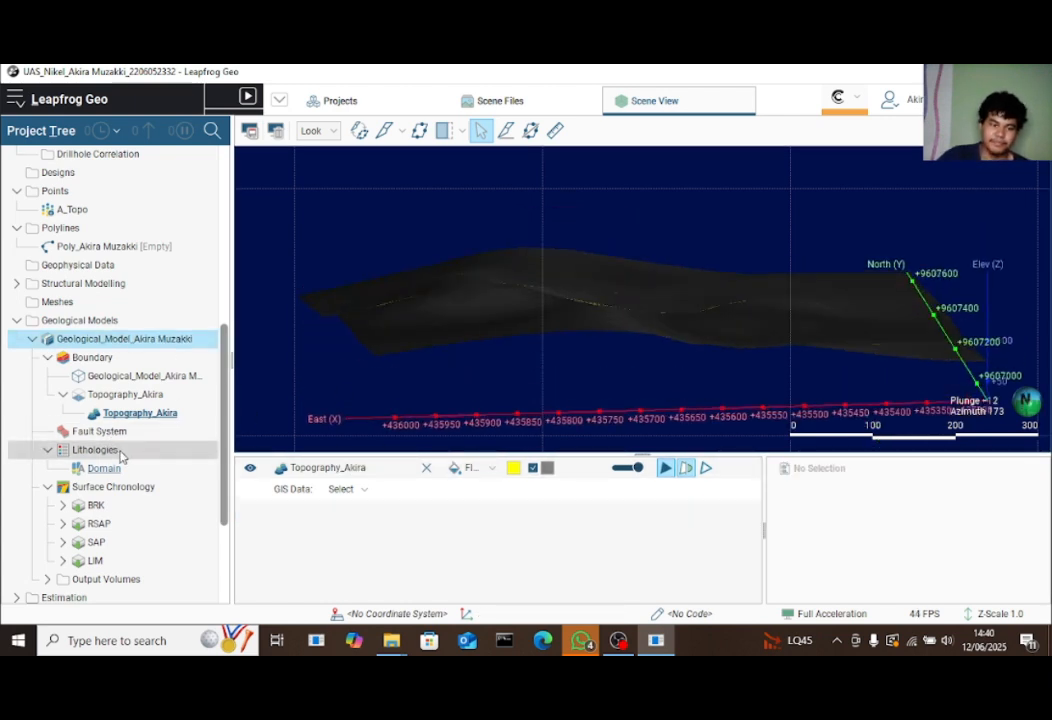
pyautogui.rightClick(121, 451)
pyautogui.click(152, 465)
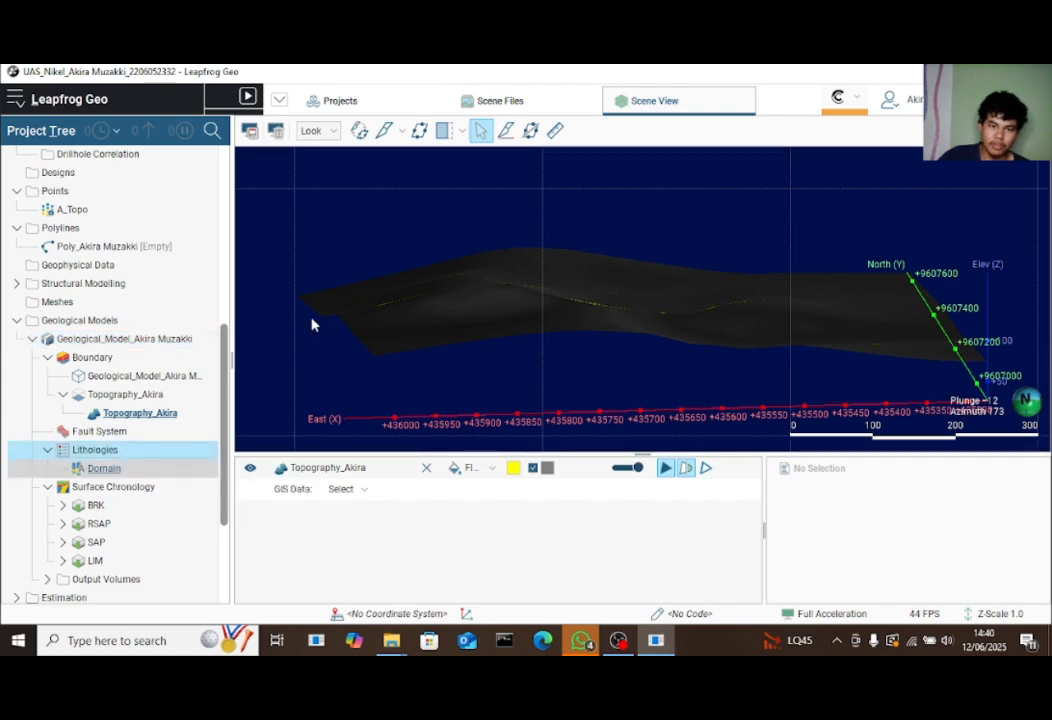
pyautogui.click(689, 182)
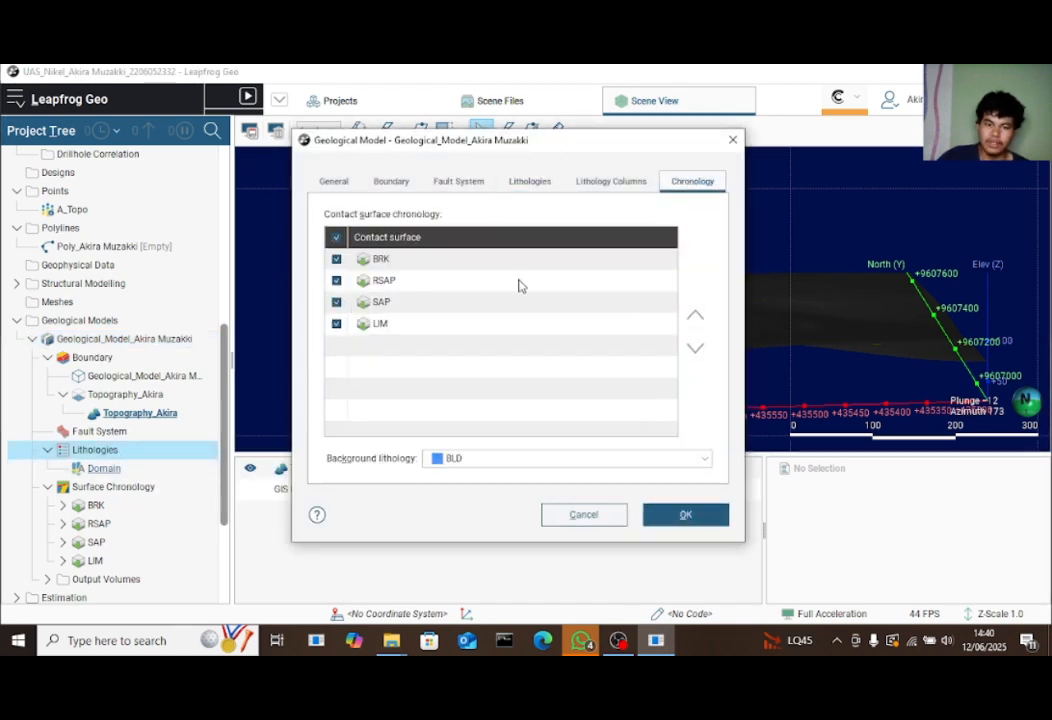
pyautogui.click(708, 520)
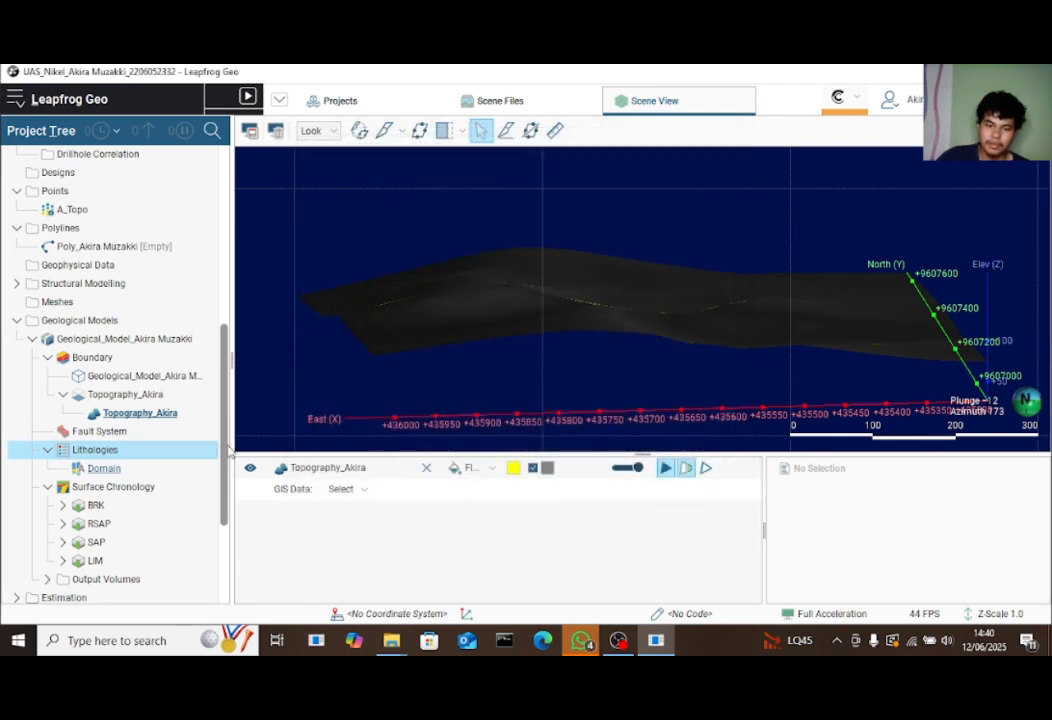
pyautogui.moveTo(85, 345); pyautogui.dragTo(413, 343)
pyautogui.moveTo(662, 336); pyautogui.dragTo(580, 369)
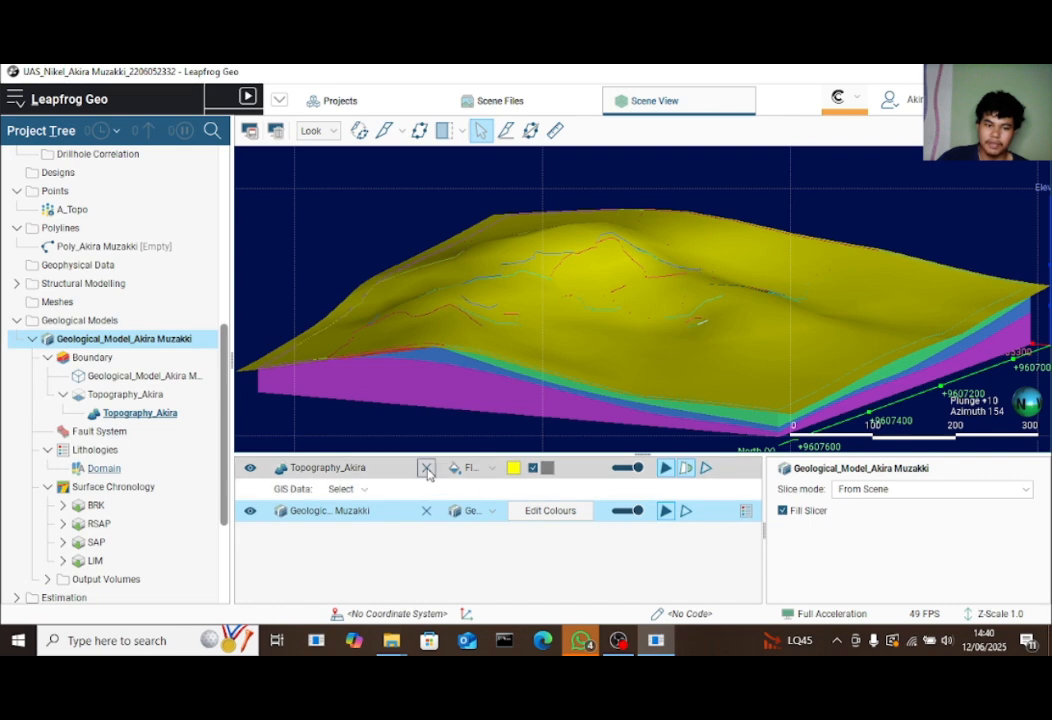
pyautogui.click(249, 468)
pyautogui.moveTo(495, 416); pyautogui.dragTo(689, 341)
pyautogui.scroll(-5, 729, 355)
pyautogui.scroll(7, 689, 341)
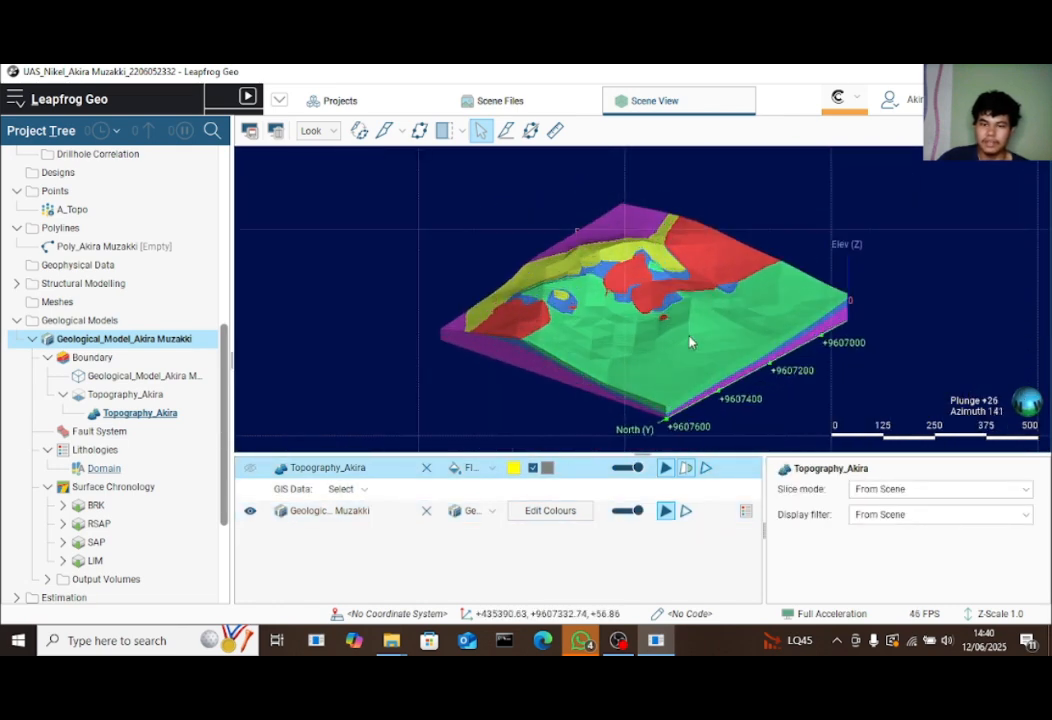
pyautogui.moveTo(623, 303); pyautogui.dragTo(907, 379)
pyautogui.scroll(2, 701, 355)
pyautogui.scroll(-5, 704, 333)
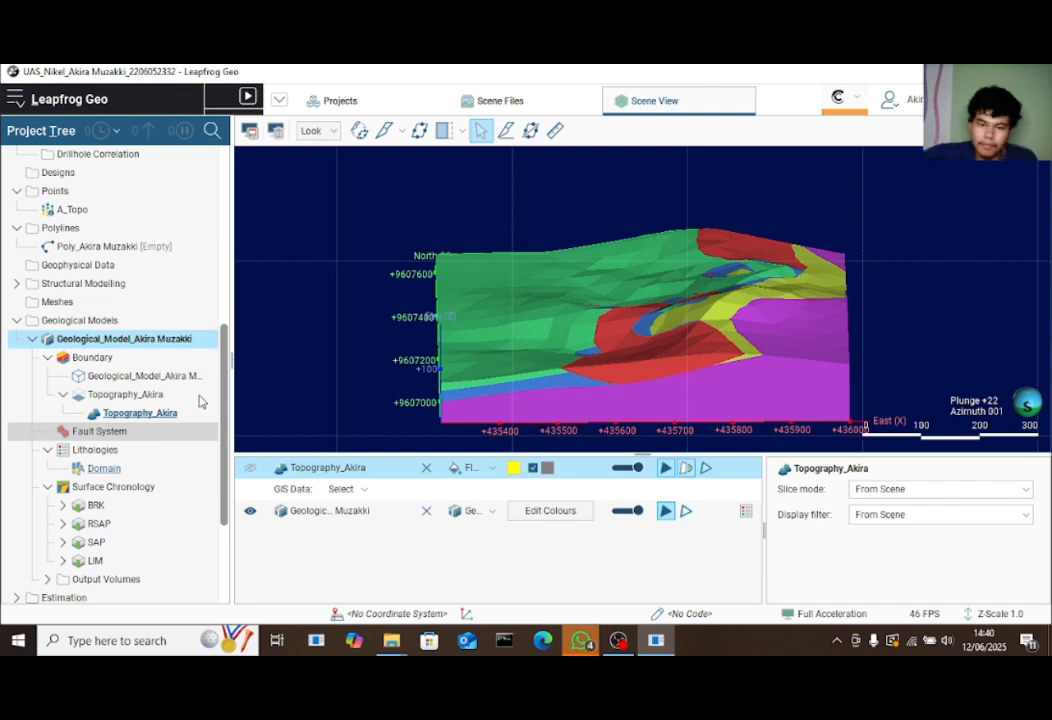
pyautogui.moveTo(716, 382); pyautogui.dragTo(944, 396)
pyautogui.click(341, 103)
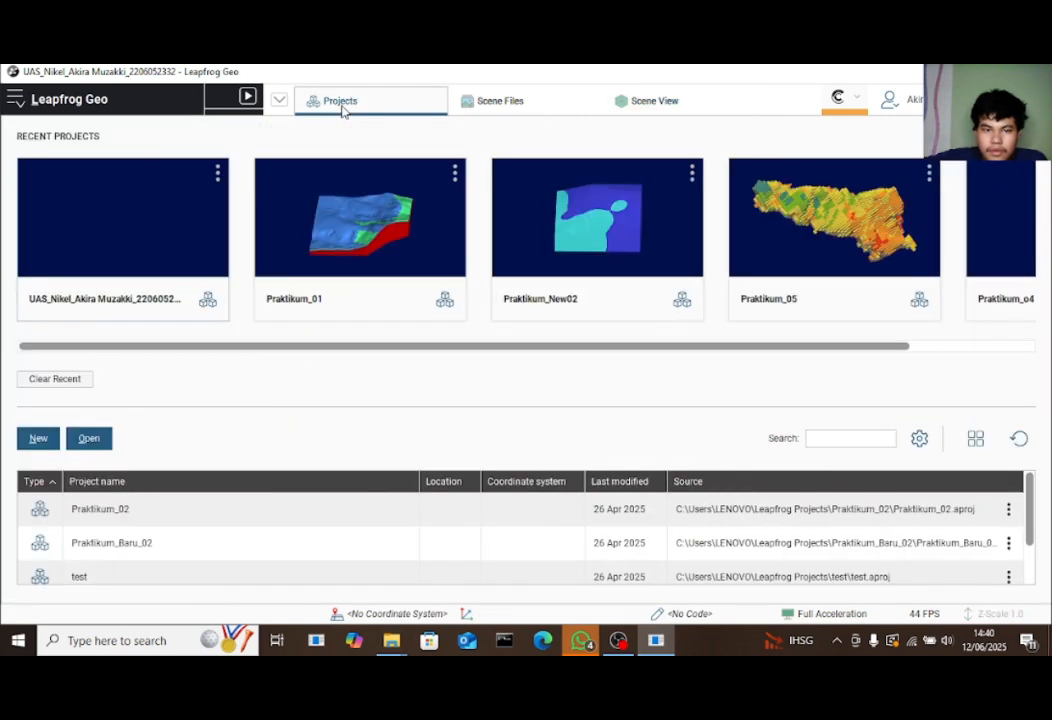
pyautogui.click(687, 105)
pyautogui.moveTo(893, 290)
pyautogui.mouseDown()
pyautogui.moveTo(892, 359)
pyautogui.moveTo(944, 315)
pyautogui.moveTo(896, 299)
pyautogui.mouseUp()
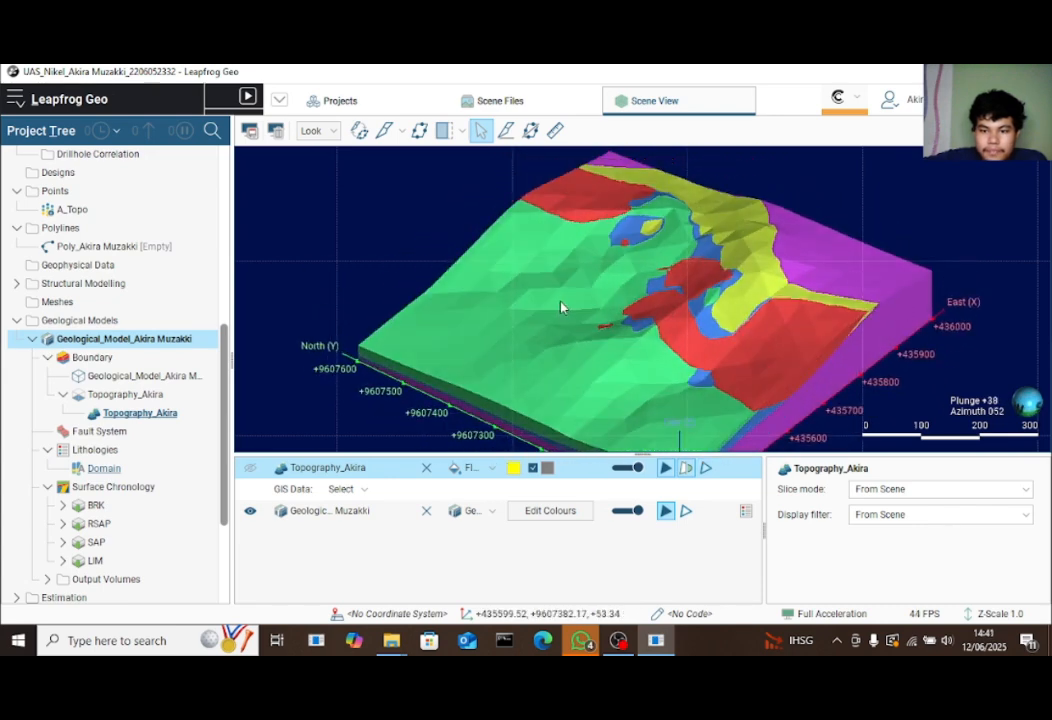
pyautogui.moveTo(560, 303); pyautogui.dragTo(345, 336)
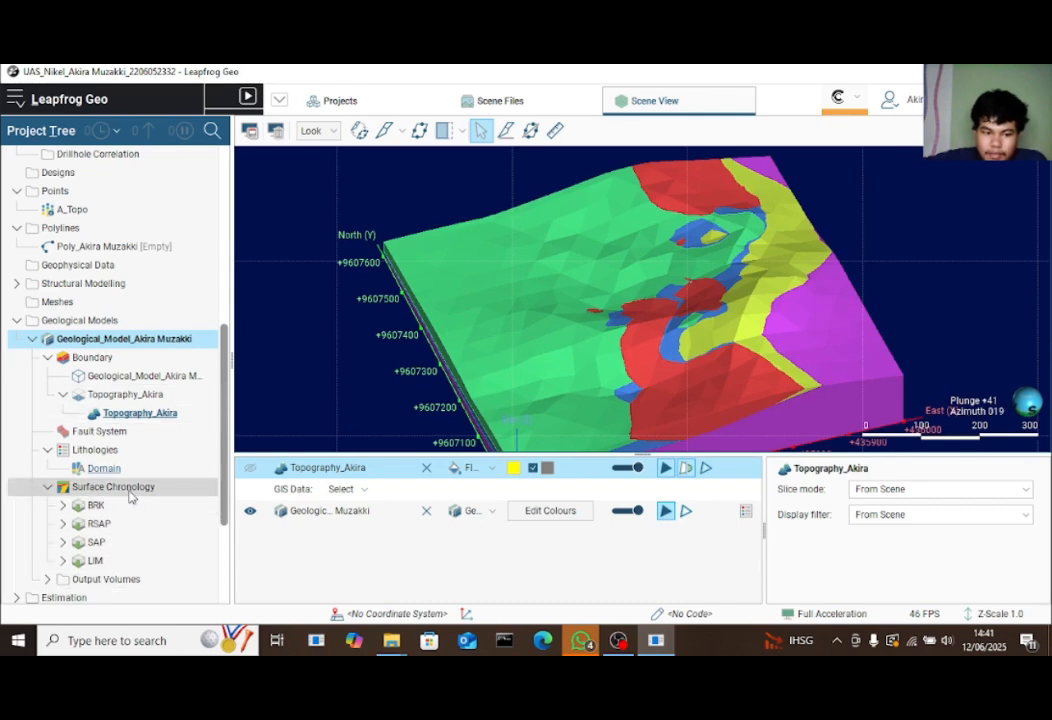
# Rebuild the model with BRK and RSAP contact surfaces deactivated and BLD as background
pyautogui.rightClick(119, 454)
pyautogui.click(159, 470)
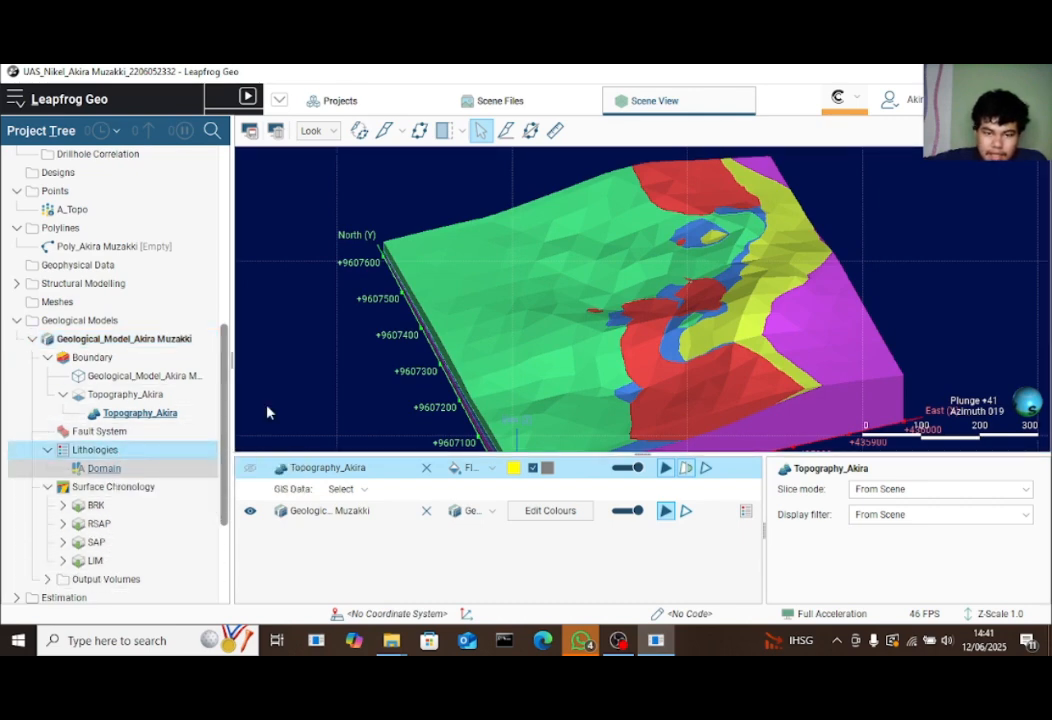
pyautogui.click(690, 183)
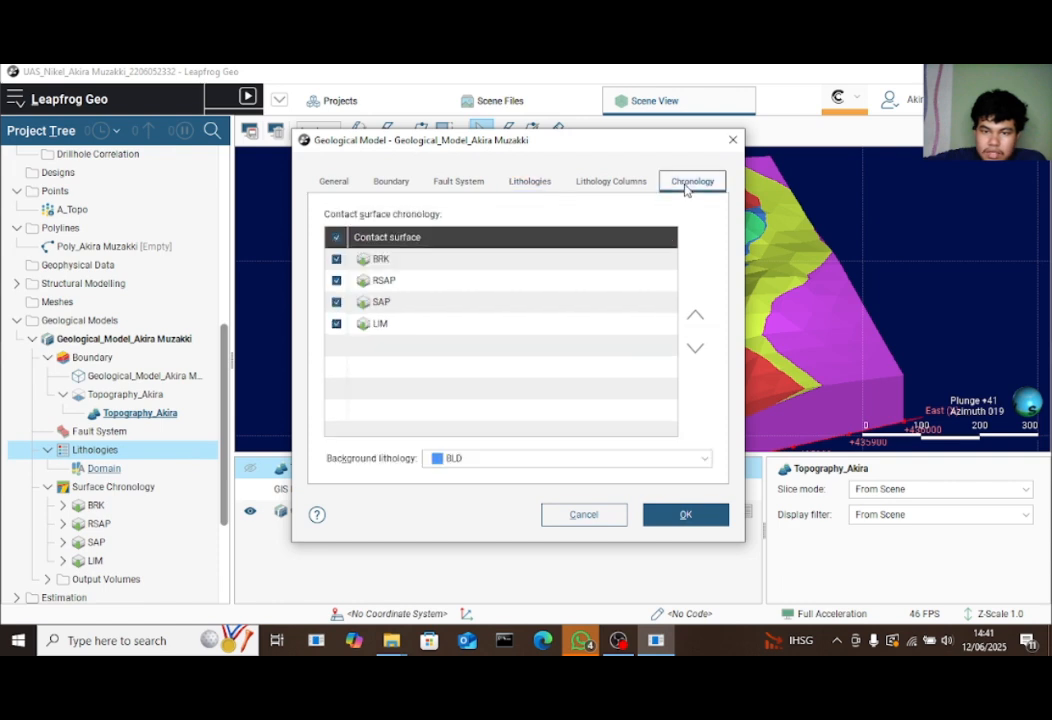
pyautogui.click(337, 260)
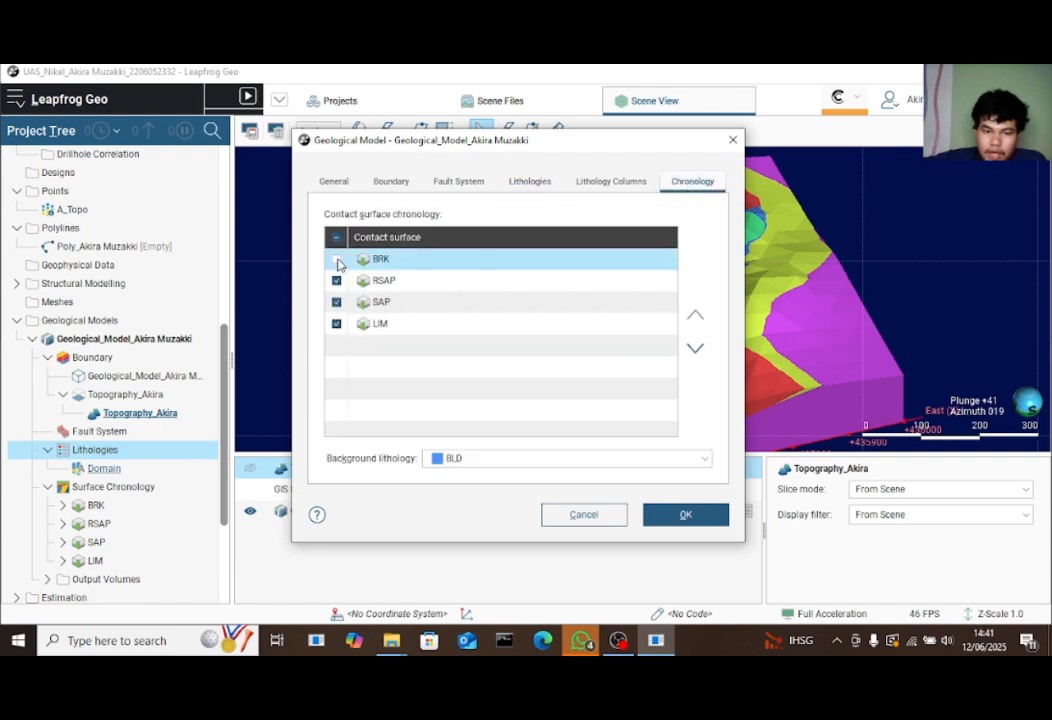
pyautogui.moveTo(563, 150); pyautogui.dragTo(729, 168)
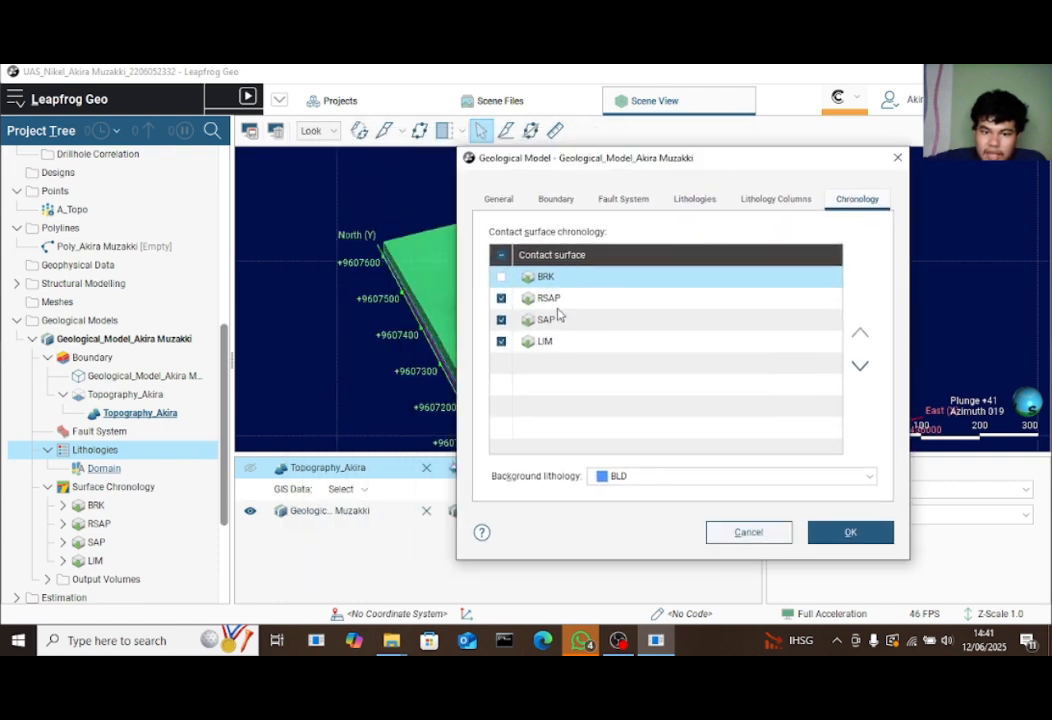
pyautogui.click(502, 299)
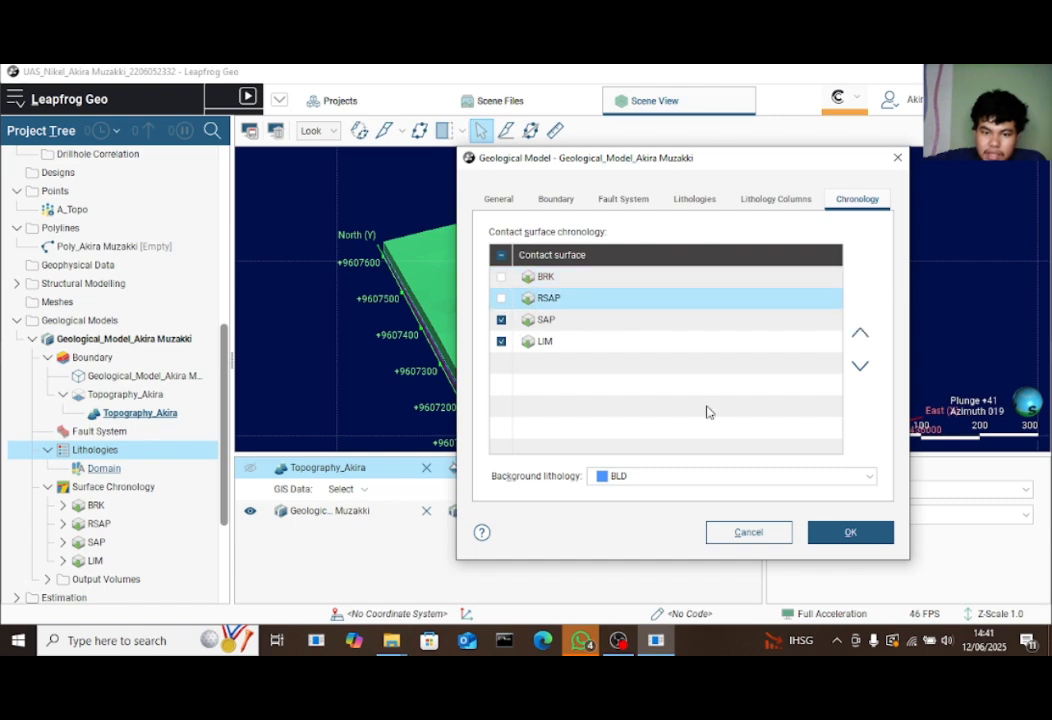
pyautogui.click(756, 480)
pyautogui.click(697, 501)
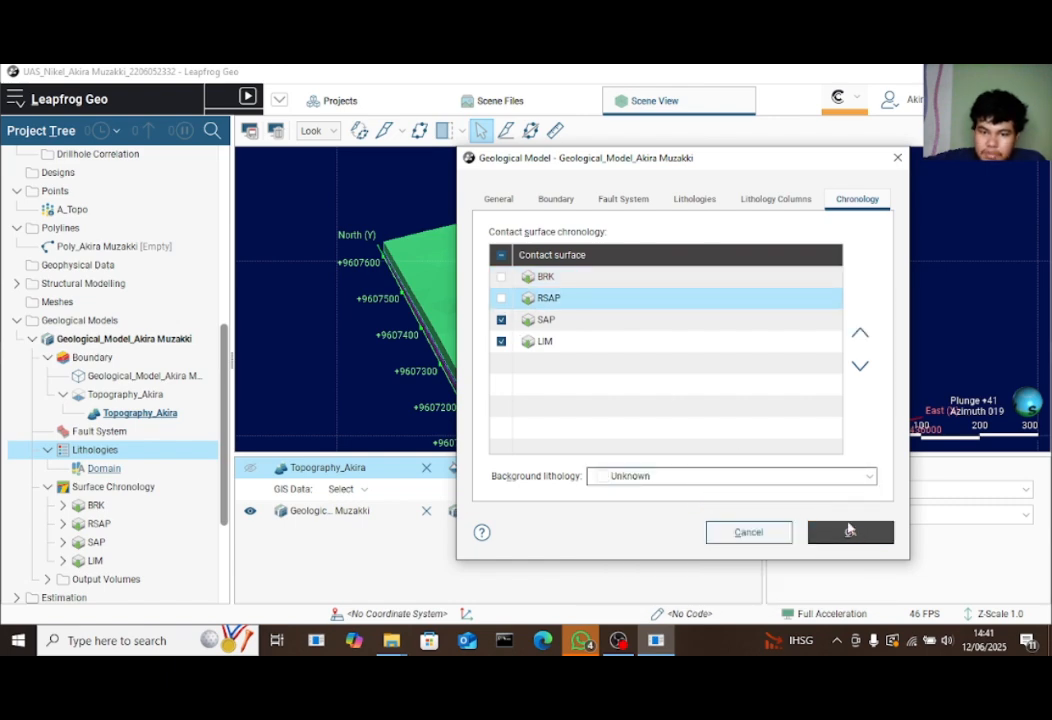
pyautogui.click(849, 530)
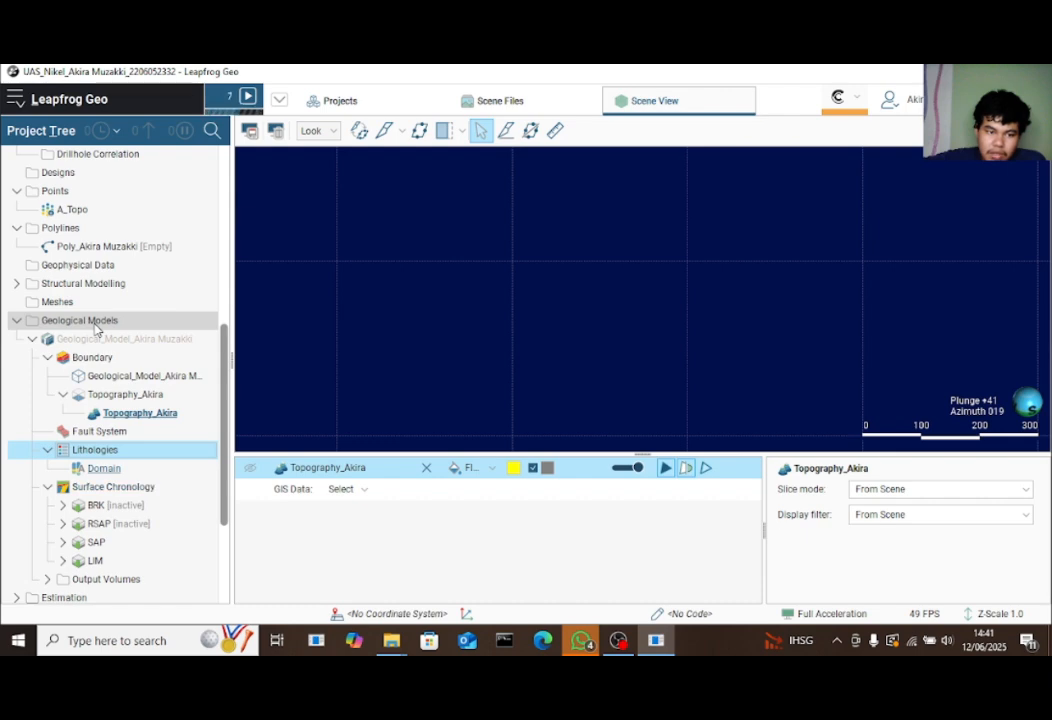
pyautogui.moveTo(753, 351); pyautogui.dragTo(536, 375)
# Reactivate BRK and RSAP, deactivate SAP, set background to Unknown, and rebuild
pyautogui.rightClick(181, 447)
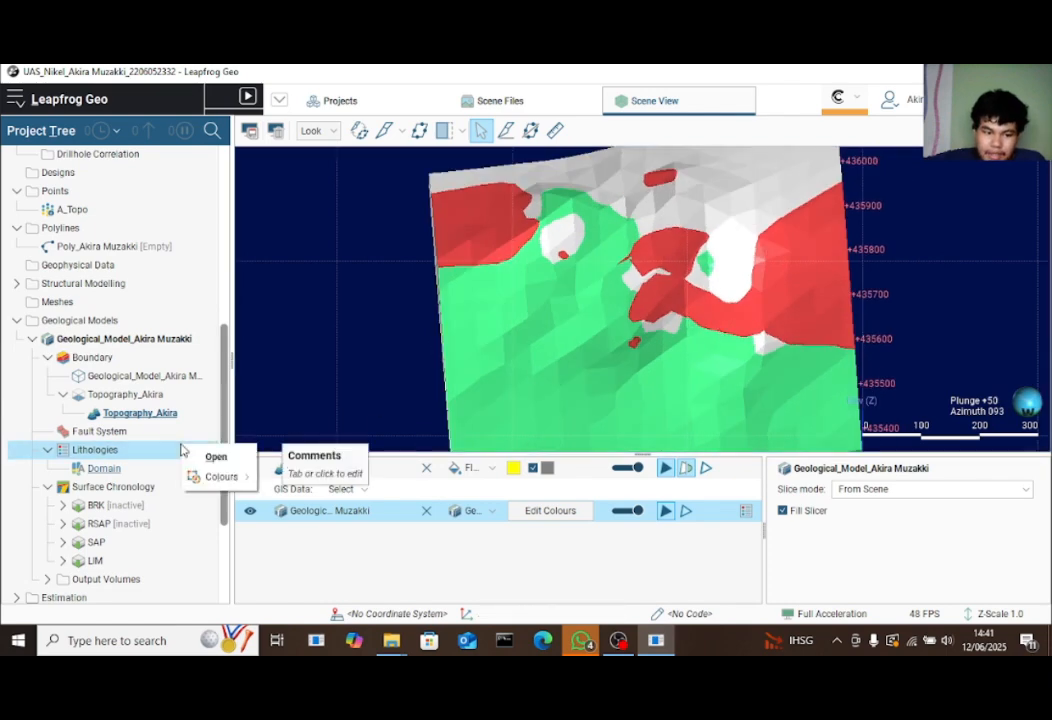
pyautogui.click(218, 457)
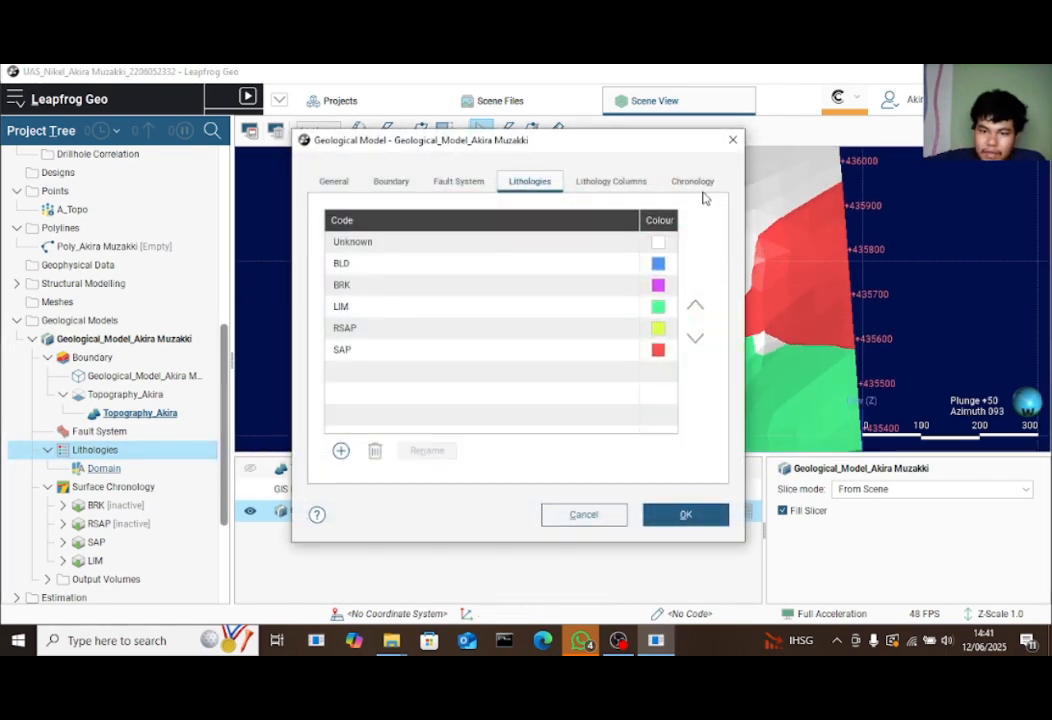
pyautogui.click(694, 184)
pyautogui.click(336, 281)
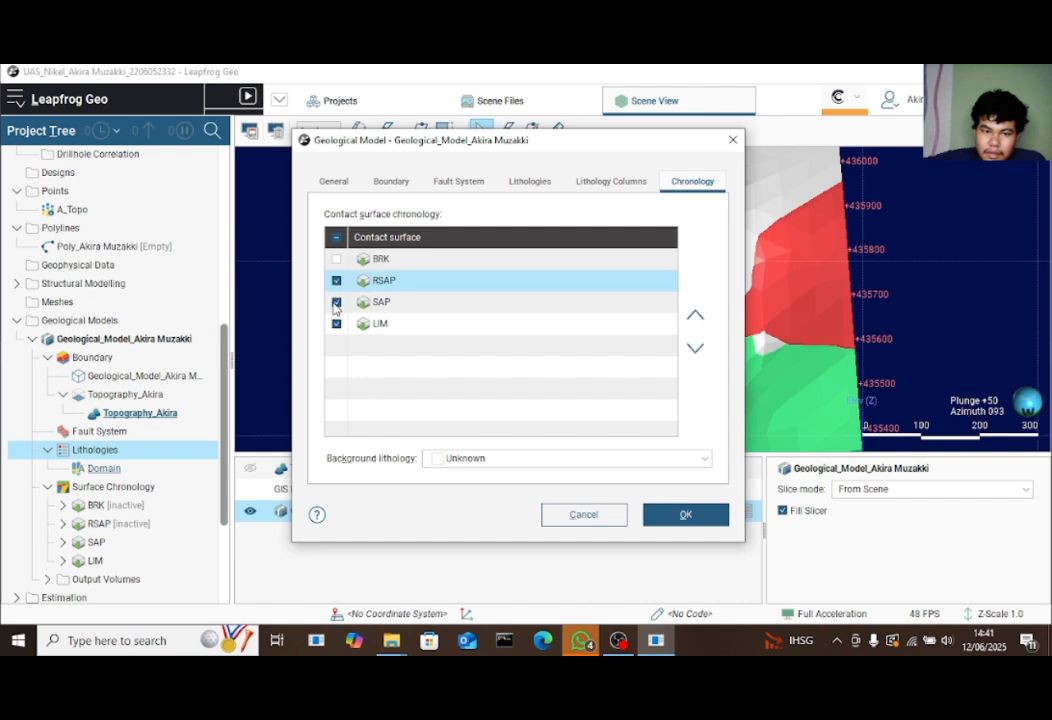
pyautogui.click(336, 310)
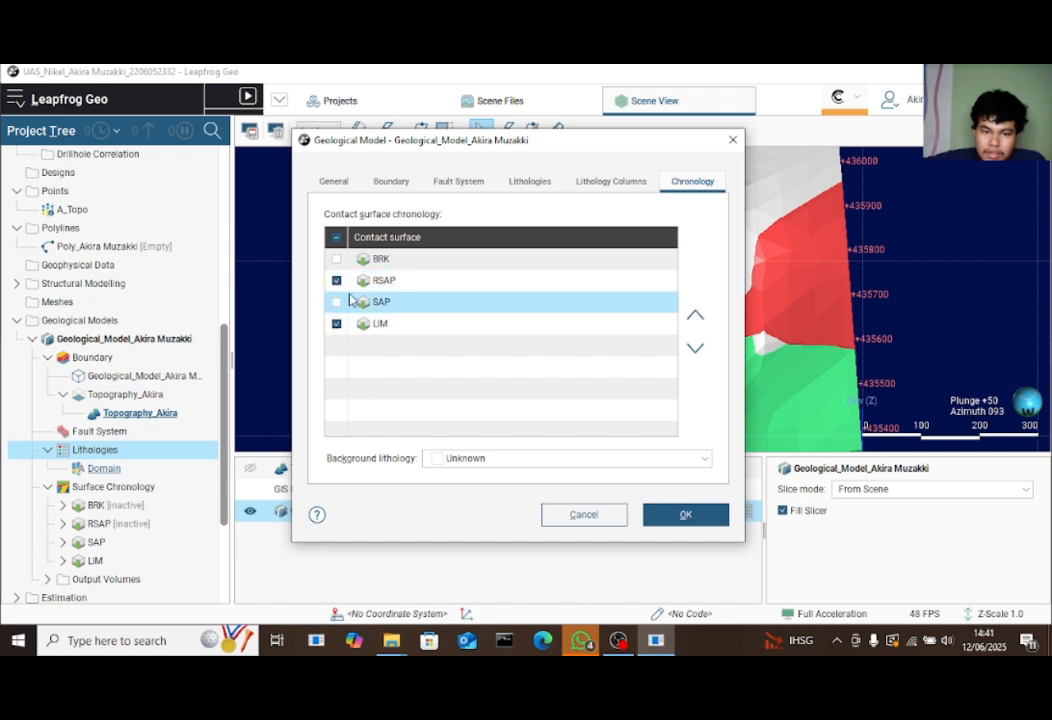
pyautogui.click(399, 264)
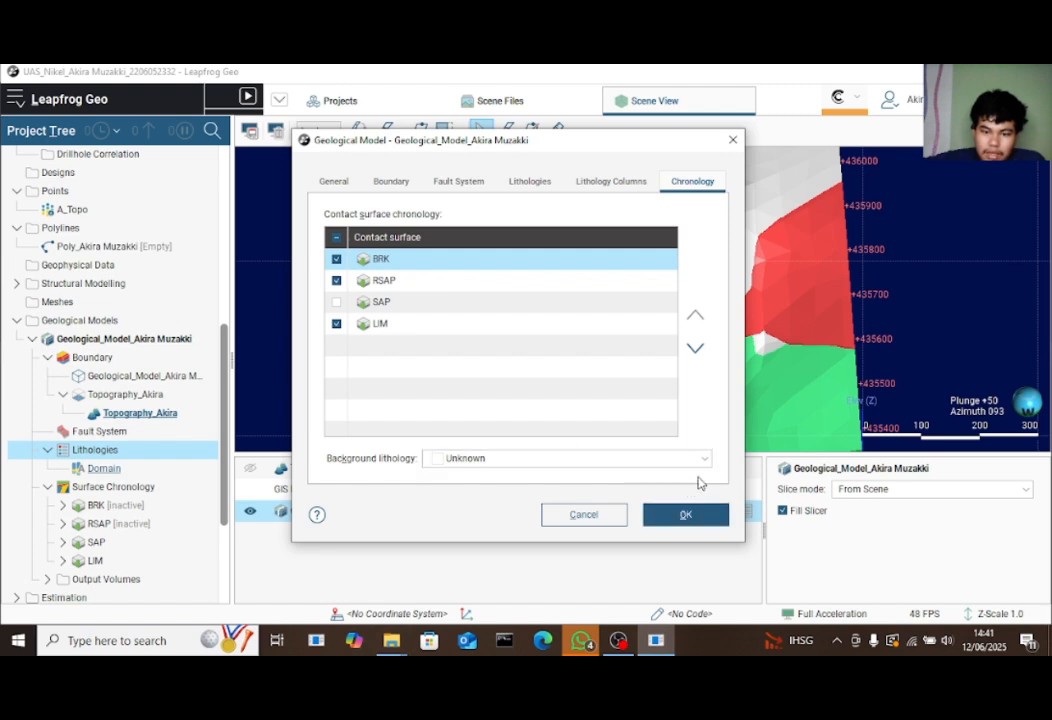
pyautogui.click(702, 459)
pyautogui.click(557, 498)
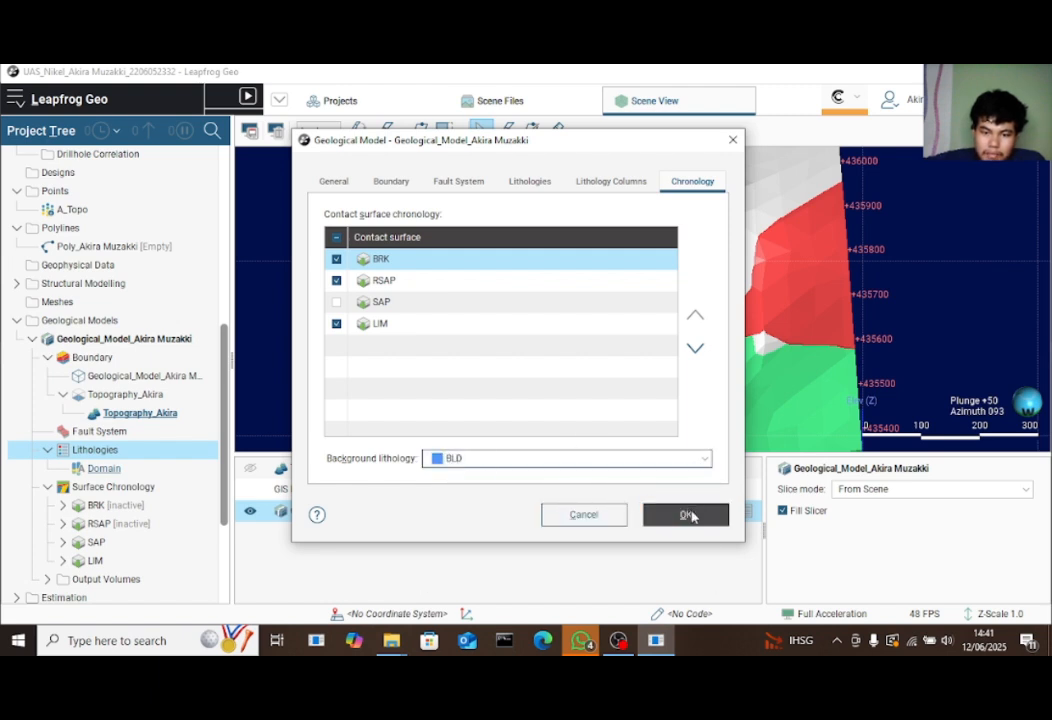
pyautogui.click(697, 464)
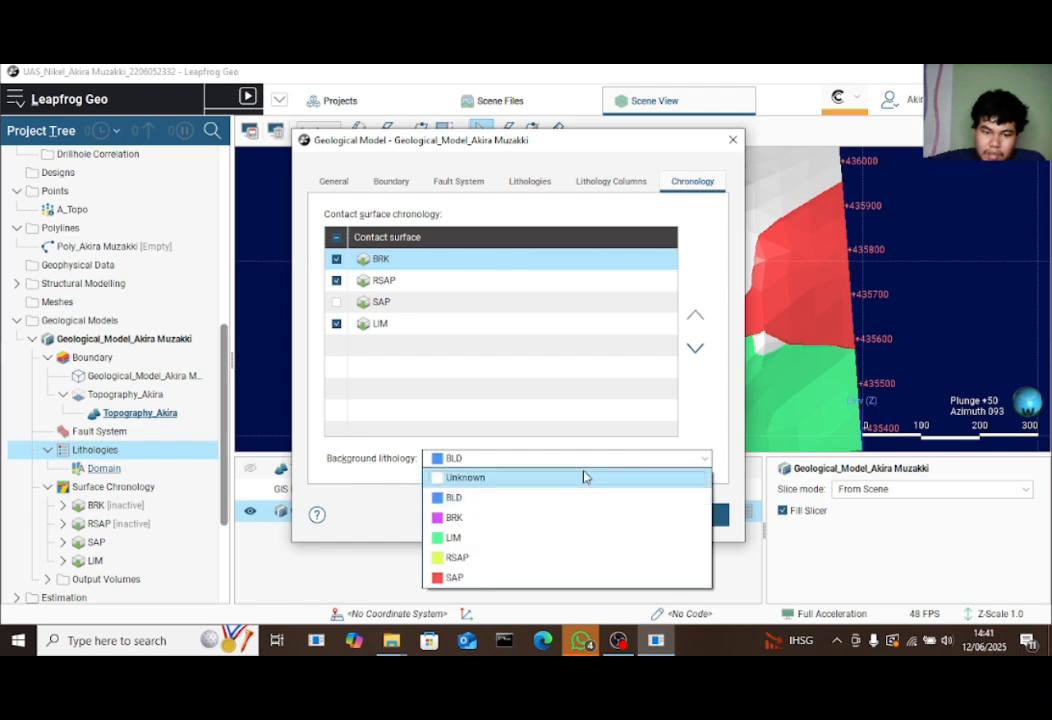
pyautogui.click(582, 477)
pyautogui.click(681, 514)
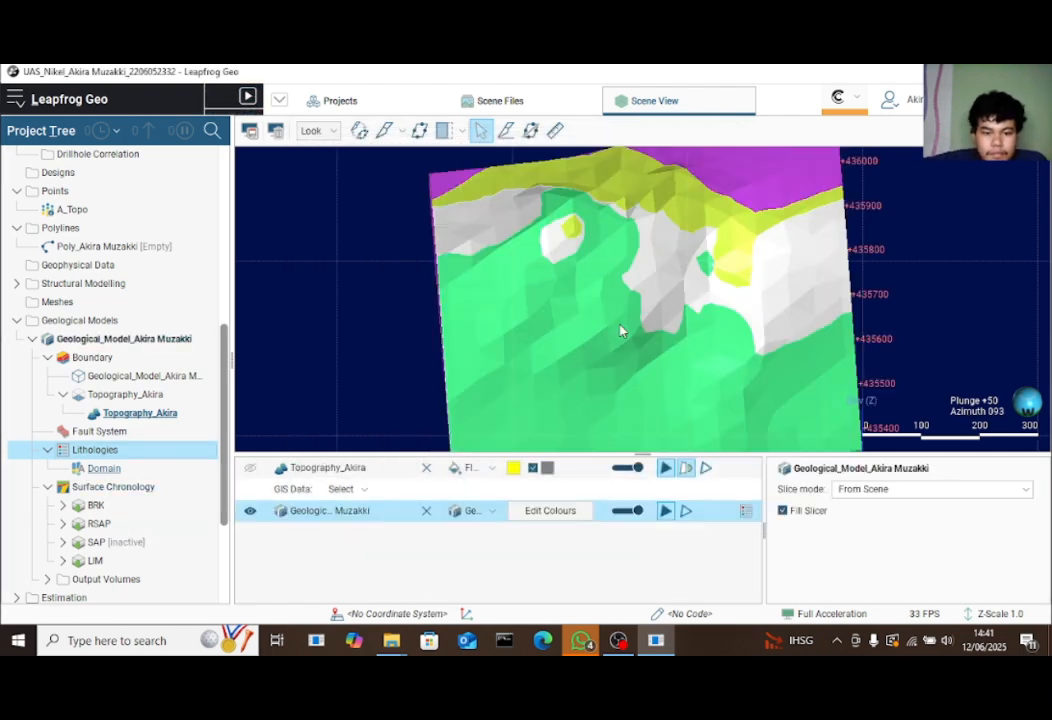
pyautogui.moveTo(902, 336); pyautogui.dragTo(845, 285)
# Re-tick SAP in the Lithologies chronology so BRK, RSAP, SAP and LIM all build the model
pyautogui.rightClick(147, 454)
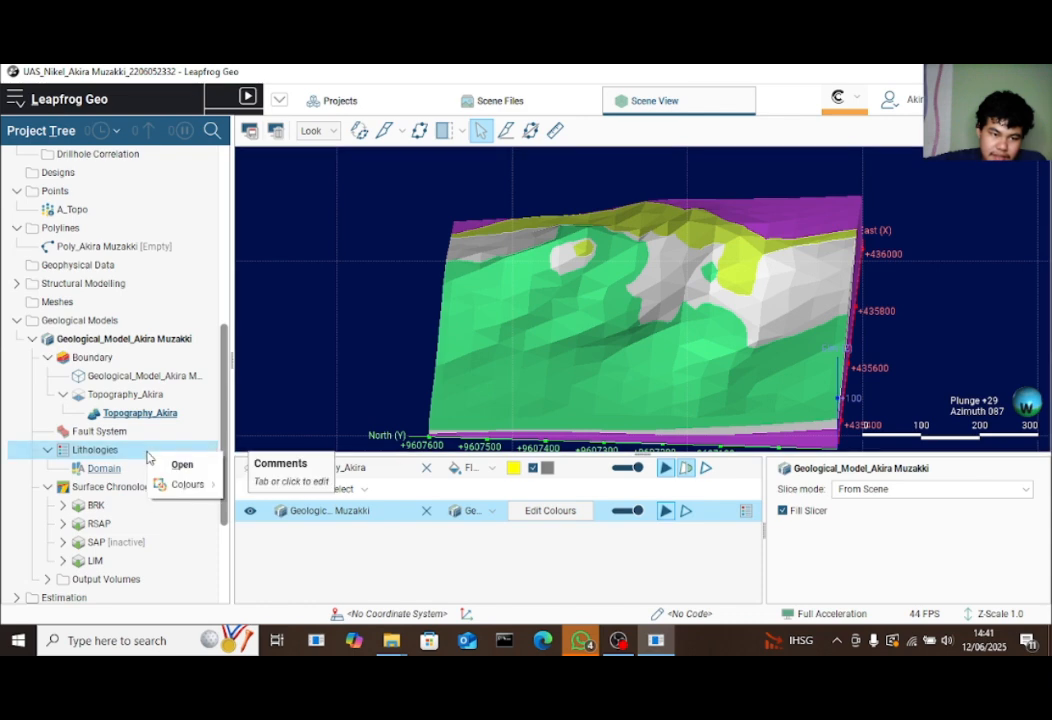
pyautogui.click(194, 468)
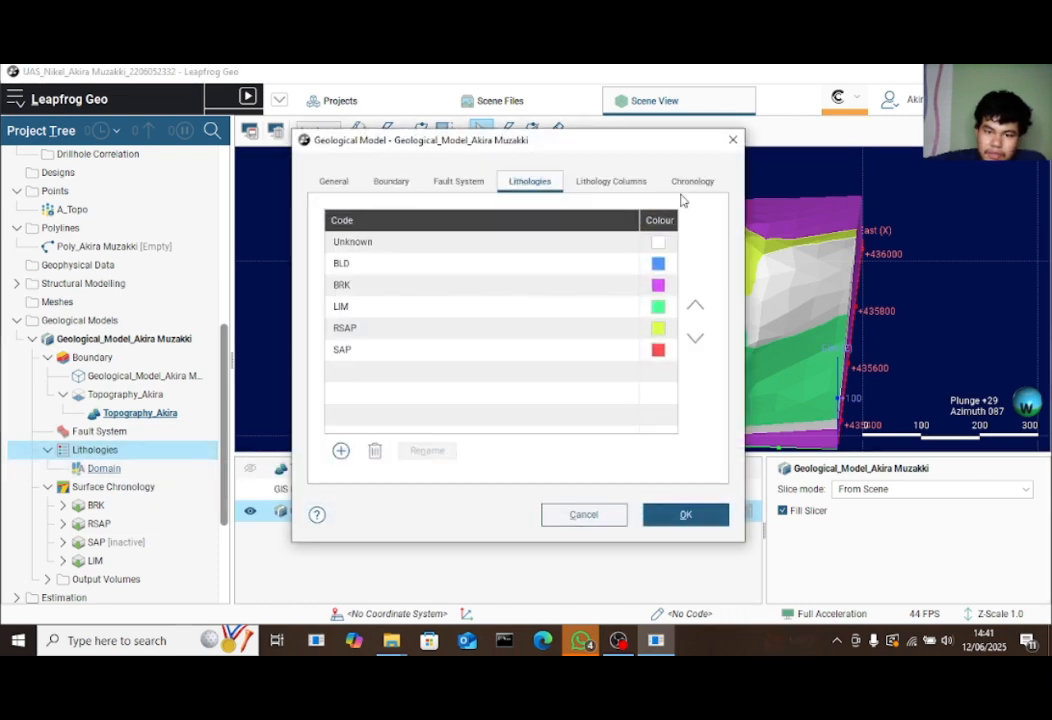
pyautogui.click(678, 183)
pyautogui.click(337, 302)
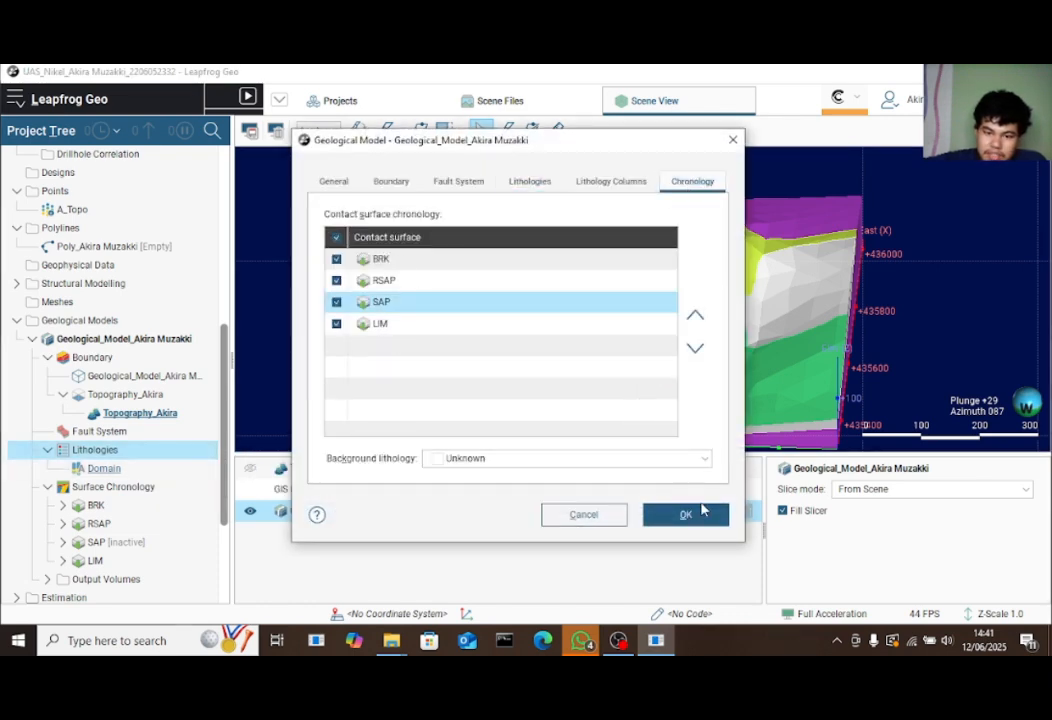
pyautogui.click(700, 510)
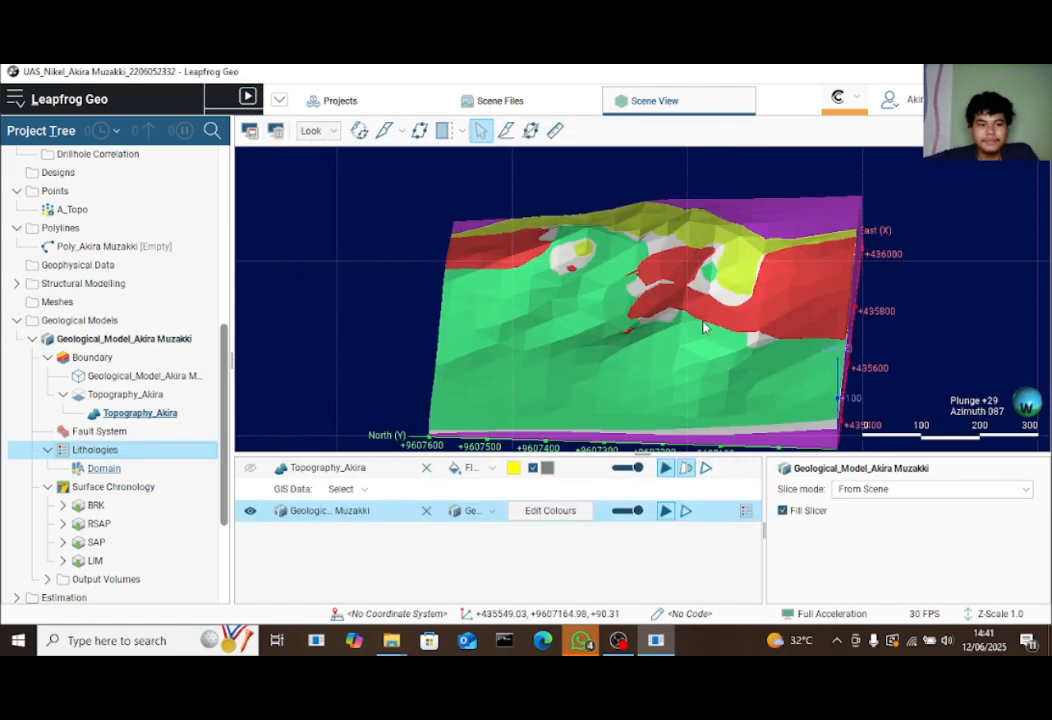
pyautogui.moveTo(706, 352); pyautogui.dragTo(750, 300)
# Show the lithology colour legend and check the BRK unit's details
pyautogui.click(746, 511)
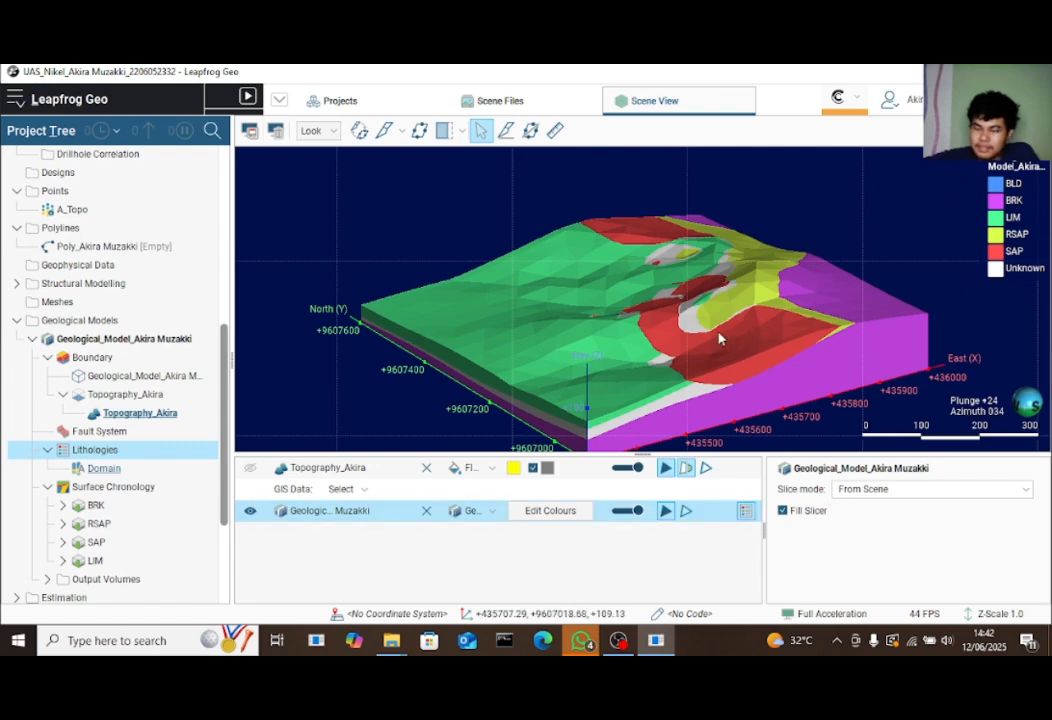
pyautogui.moveTo(760, 330); pyautogui.dragTo(929, 349)
pyautogui.click(623, 265)
pyautogui.click(929, 344)
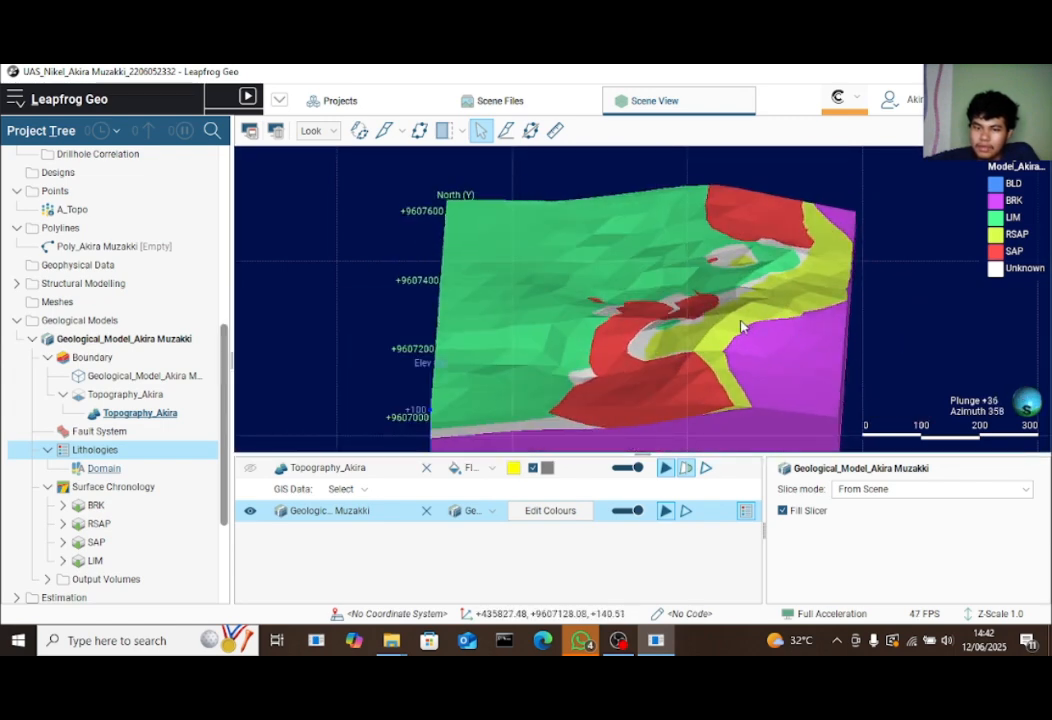
# Orbit and zoom the model to inspect the lithology layers from several angles
pyautogui.moveTo(760, 325); pyautogui.dragTo(843, 321)
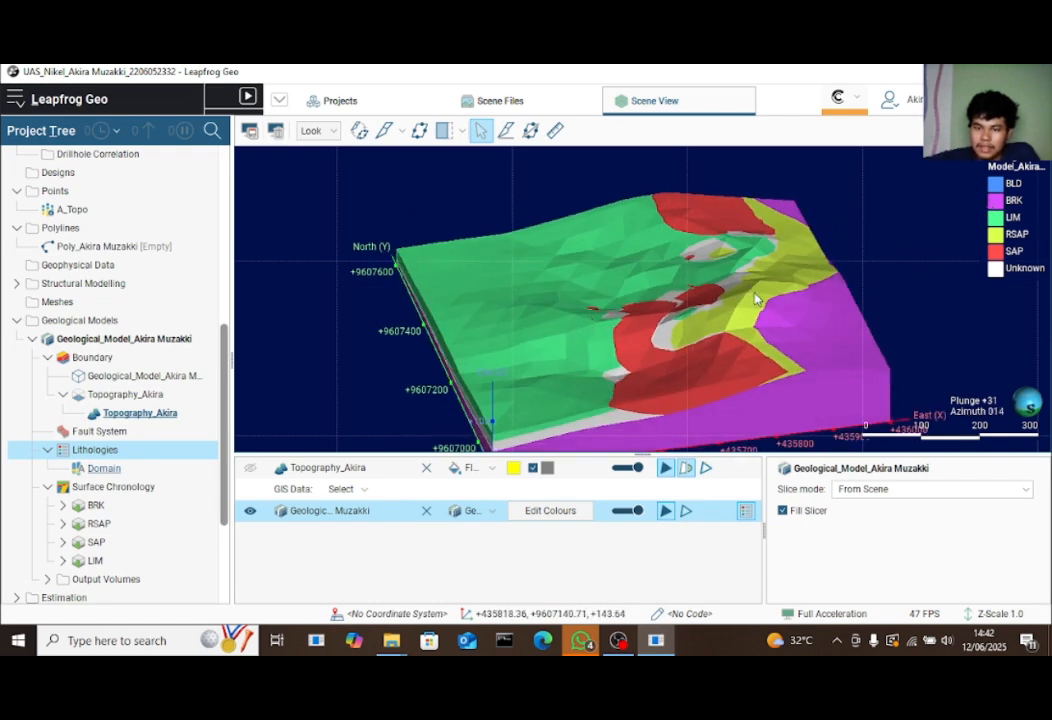
pyautogui.moveTo(756, 298); pyautogui.dragTo(727, 344)
pyautogui.moveTo(724, 282); pyautogui.dragTo(992, 243)
pyautogui.moveTo(714, 342); pyautogui.dragTo(708, 382)
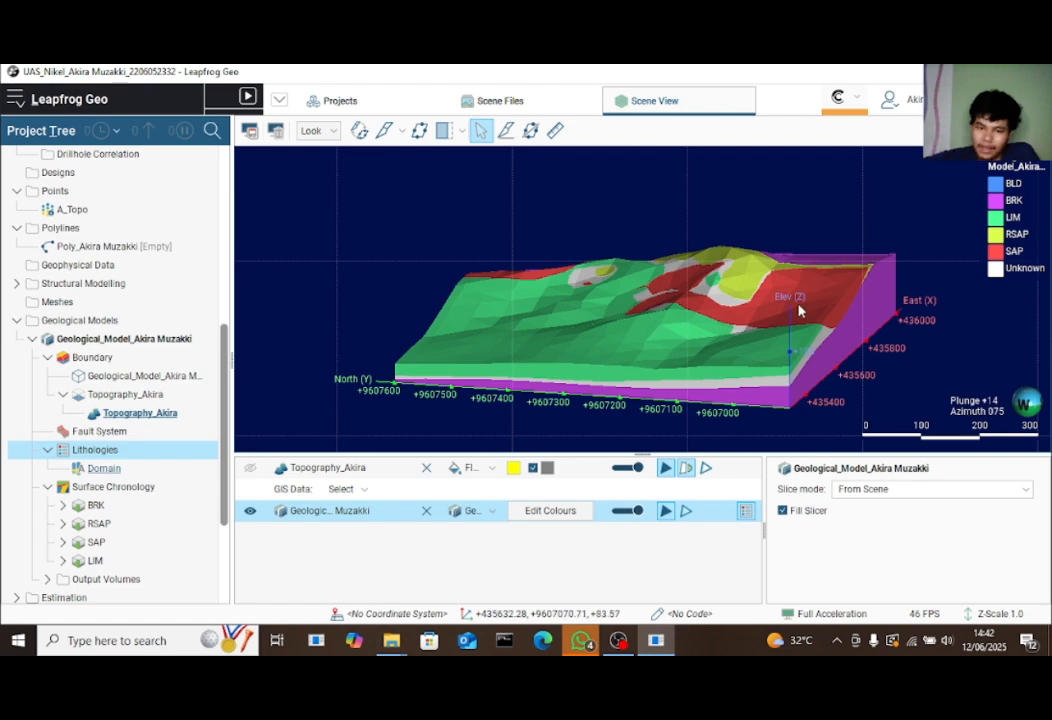
pyautogui.moveTo(655, 248); pyautogui.dragTo(366, 183)
pyautogui.scroll(3, 686, 342)
pyautogui.scroll(3, 583, 323)
pyautogui.scroll(-5, 583, 323)
pyautogui.scroll(3, 589, 314)
# Add a 20.00-wide slicer at dip 57.47, azimuth 174.73 and view the section from above
pyautogui.click(388, 131)
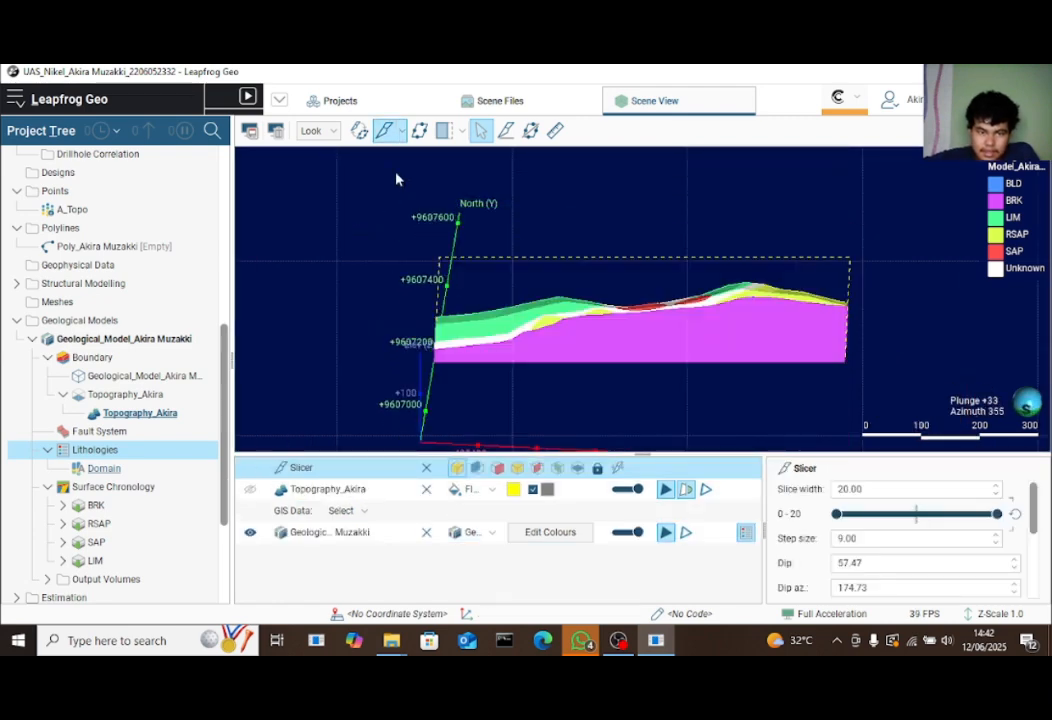
pyautogui.moveTo(700, 317)
pyautogui.mouseDown()
pyautogui.moveTo(747, 418)
pyautogui.moveTo(942, 399)
pyautogui.moveTo(709, 325)
pyautogui.mouseUp()
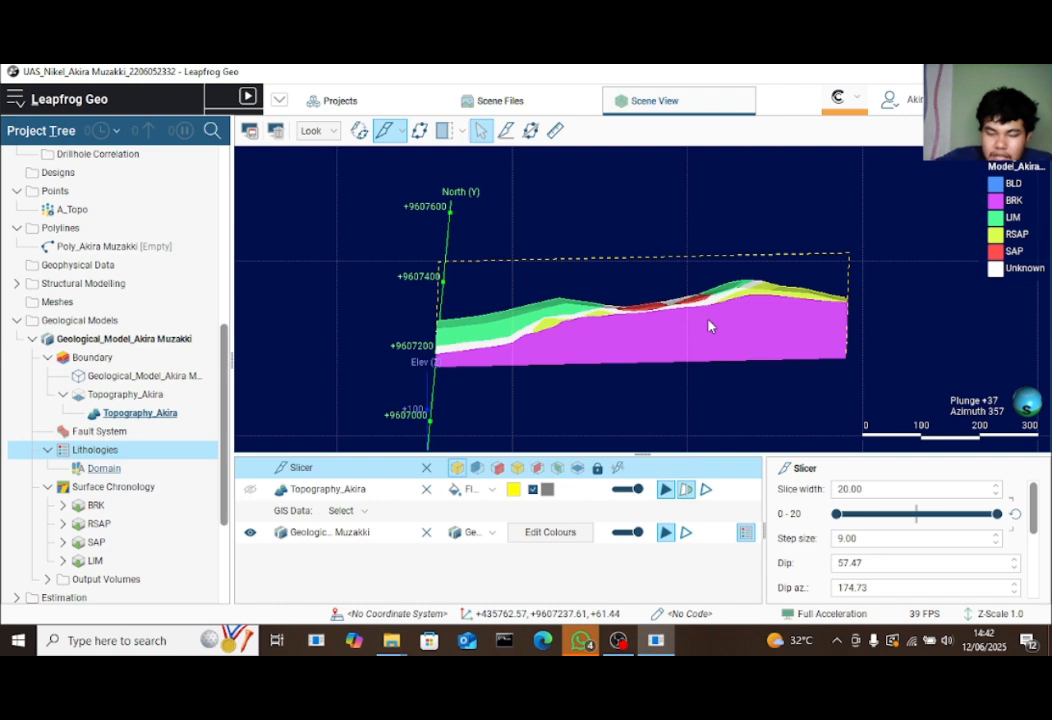
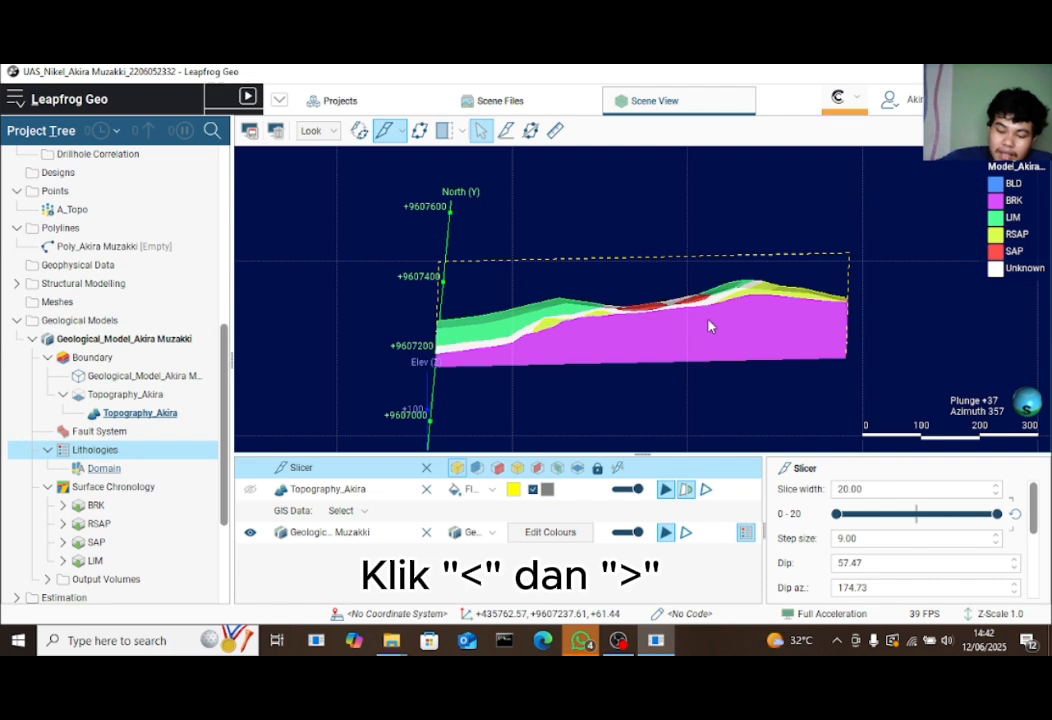
# Step the 20-wide slice back and forth through the model, then look down on it
pyautogui.press(',')
pyautogui.press(',')
pyautogui.press(',')
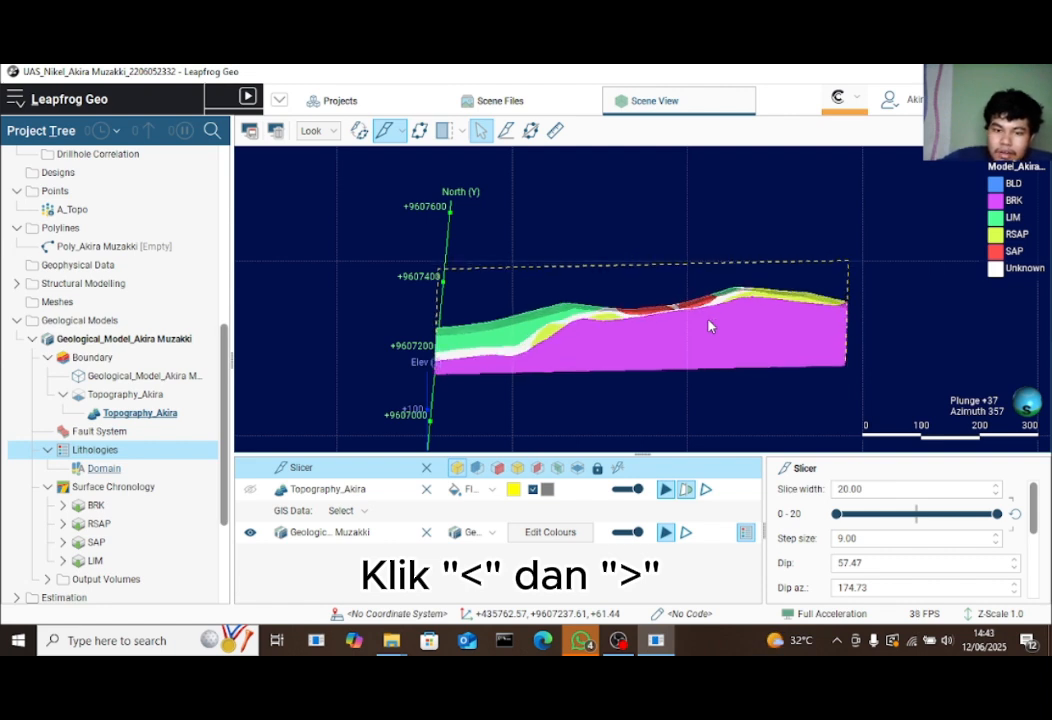
pyautogui.press('.')
pyautogui.press('.')
pyautogui.press('.')
pyautogui.press(',')
pyautogui.press(',')
pyautogui.press(',')
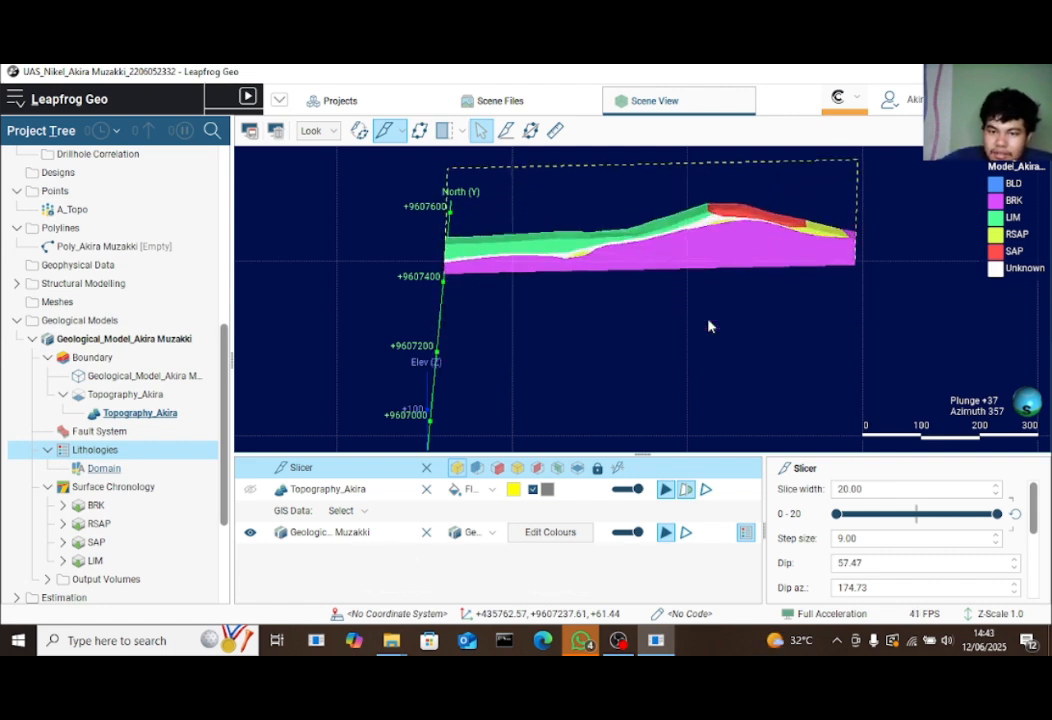
pyautogui.press('.')
pyautogui.press('.')
pyautogui.press('.')
pyautogui.press('.')
pyautogui.press(',')
pyautogui.press(',')
pyautogui.press(',')
pyautogui.press(',')
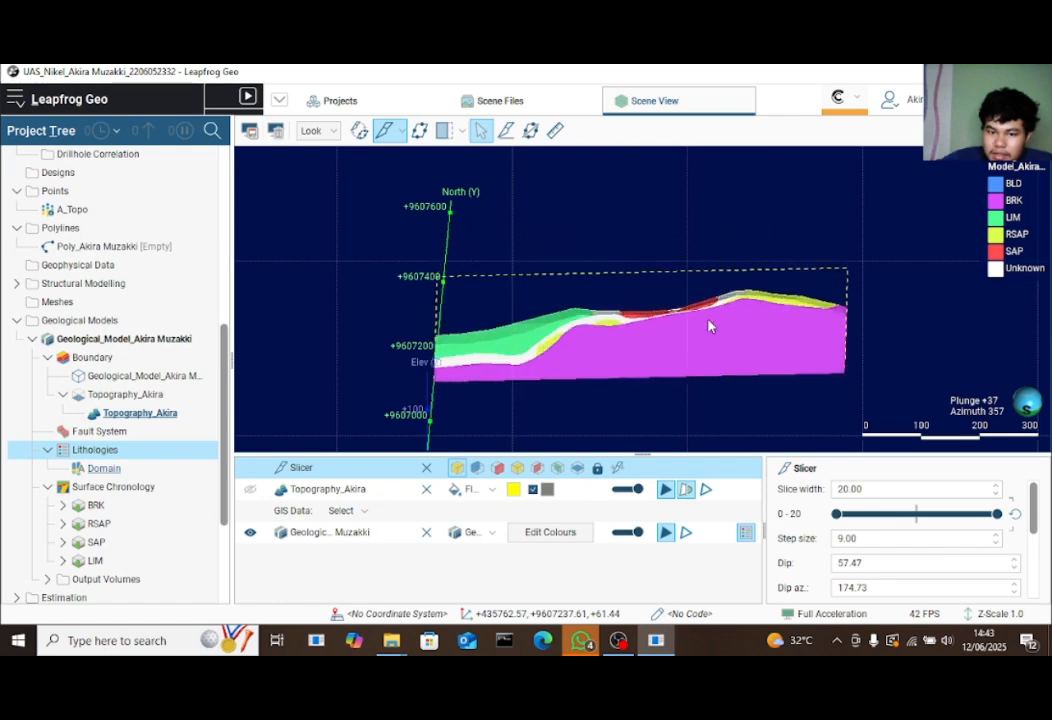
pyautogui.moveTo(643, 277); pyautogui.dragTo(802, 360)
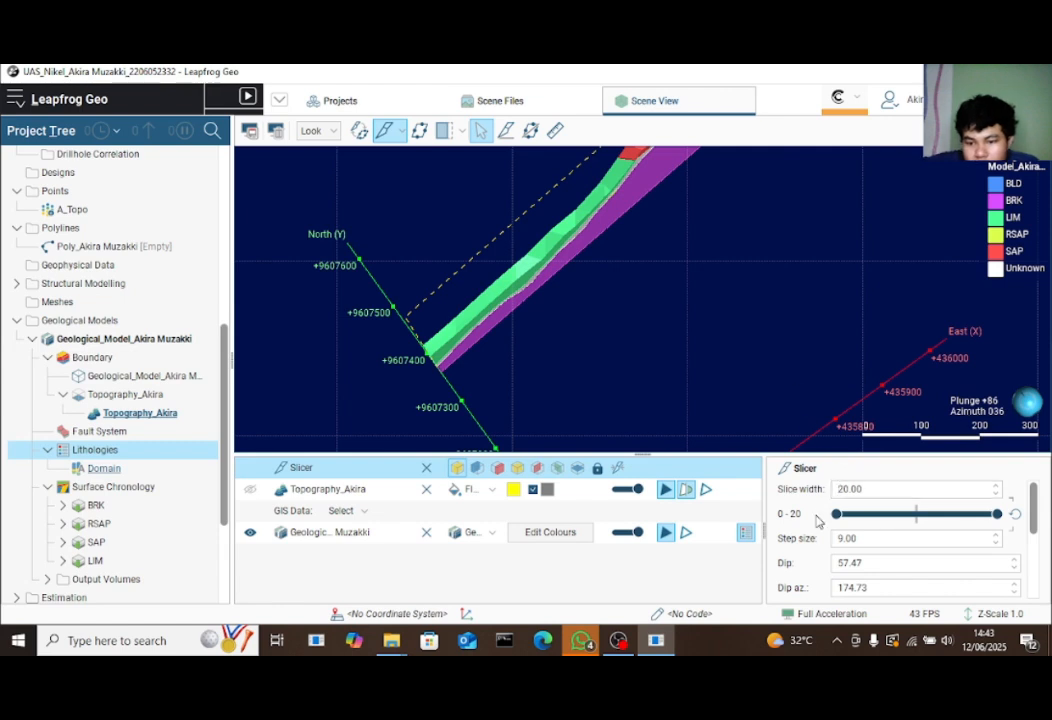
# View the slice from another side, step it across the model again, and orbit back toward north
pyautogui.click(872, 490)
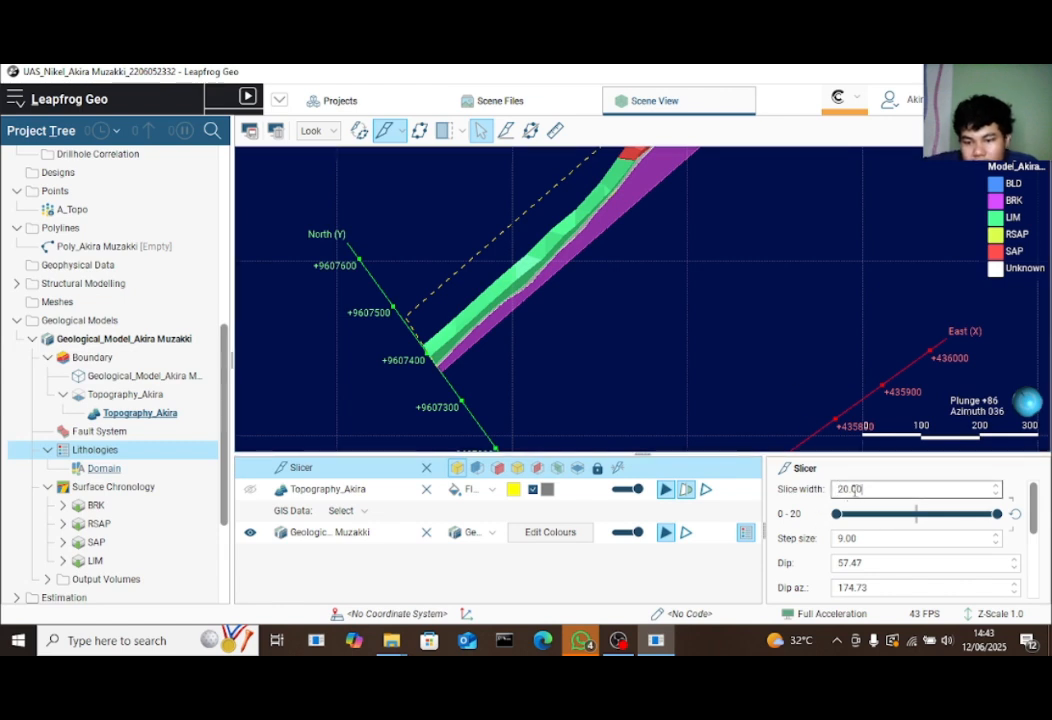
pyautogui.moveTo(491, 270); pyautogui.dragTo(577, 311)
pyautogui.press(',')
pyautogui.press(',')
pyautogui.press(',')
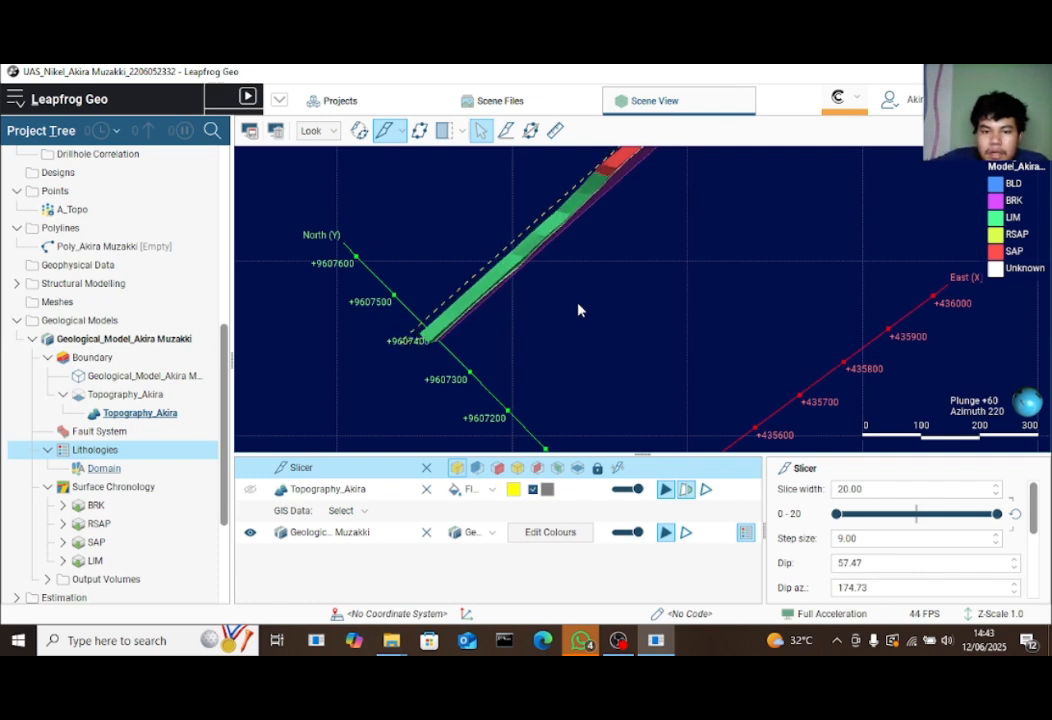
pyautogui.press('.')
pyautogui.press('.')
pyautogui.press('.')
pyautogui.press('.')
pyautogui.press('.')
pyautogui.press('.')
pyautogui.press('.')
pyautogui.press('.')
pyautogui.press('.')
pyautogui.press('.')
pyautogui.press('.')
pyautogui.press('.')
pyautogui.press('.')
pyautogui.press('.')
pyautogui.press('.')
pyautogui.press('.')
pyautogui.press('.')
pyautogui.press('.')
pyautogui.press('.')
pyautogui.press('.')
pyautogui.press('.')
pyautogui.press('.')
pyautogui.press('.')
pyautogui.press('.')
pyautogui.press('.')
pyautogui.press('.')
pyautogui.press('.')
pyautogui.press('.')
pyautogui.press('.')
pyautogui.press('.')
pyautogui.press('.')
pyautogui.press('.')
pyautogui.press(',')
pyautogui.press(',')
pyautogui.press(',')
pyautogui.press(',')
pyautogui.press(',')
pyautogui.press(',')
pyautogui.press(',')
pyautogui.press(',')
pyautogui.press(',')
pyautogui.press(',')
pyautogui.press(',')
pyautogui.press(',')
pyautogui.press(',')
pyautogui.press(',')
pyautogui.press(',')
pyautogui.press(',')
pyautogui.press(',')
pyautogui.press(',')
pyautogui.press(',')
pyautogui.press(',')
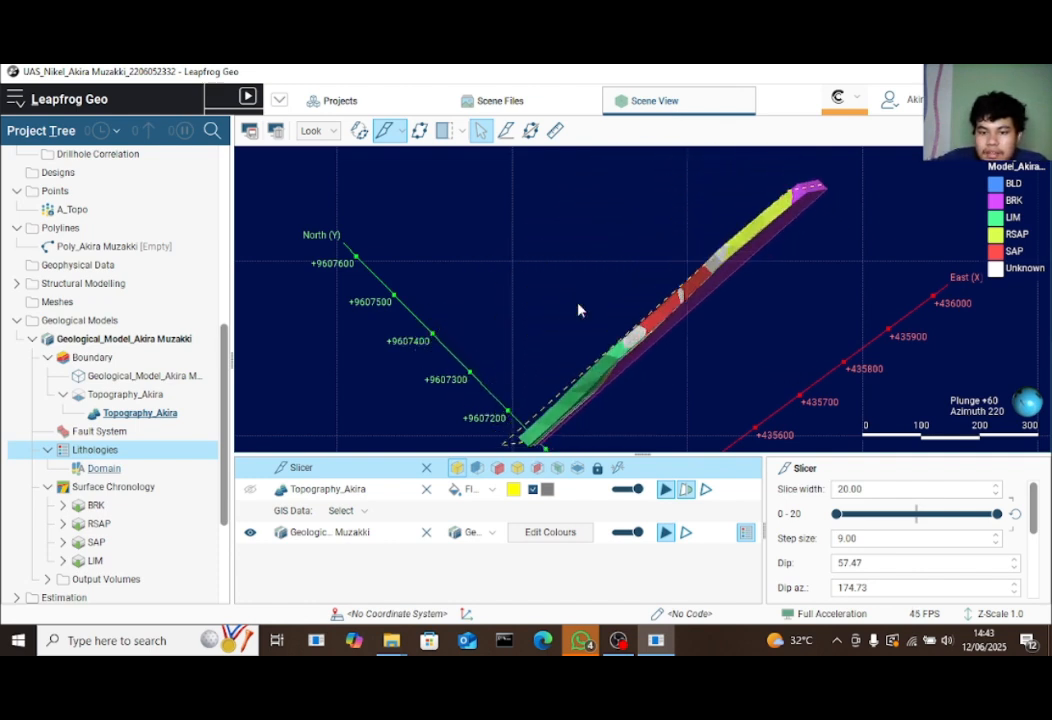
pyautogui.moveTo(577, 310); pyautogui.dragTo(479, 171)
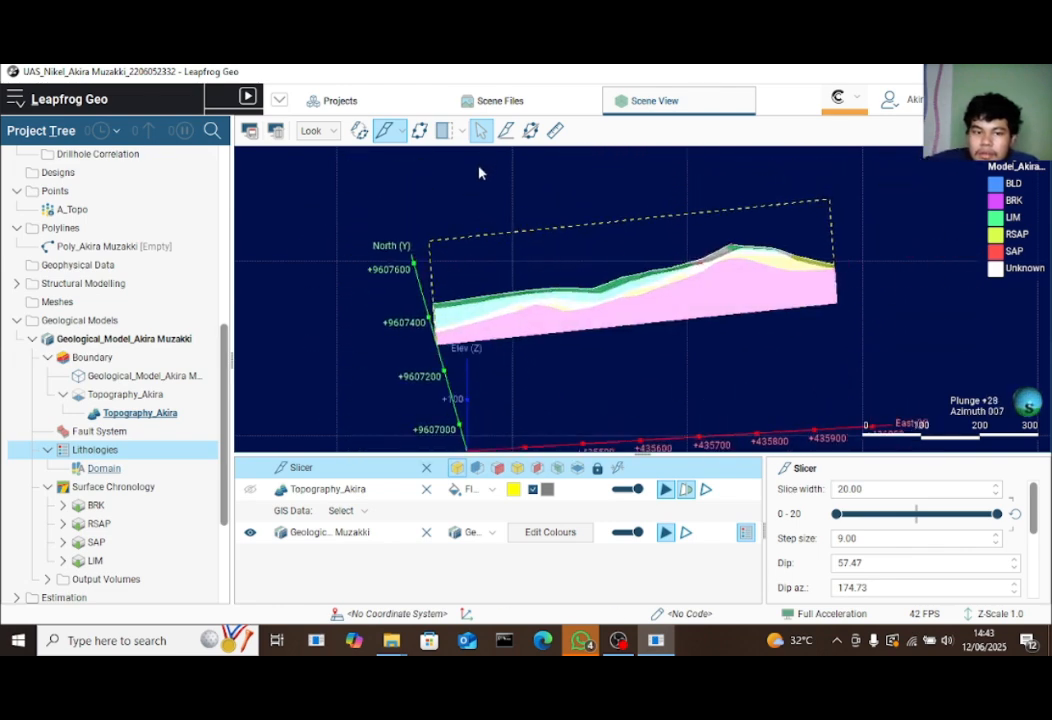
# Look at the sliced model from the North, West, East and South presets in turn
pyautogui.click(312, 131)
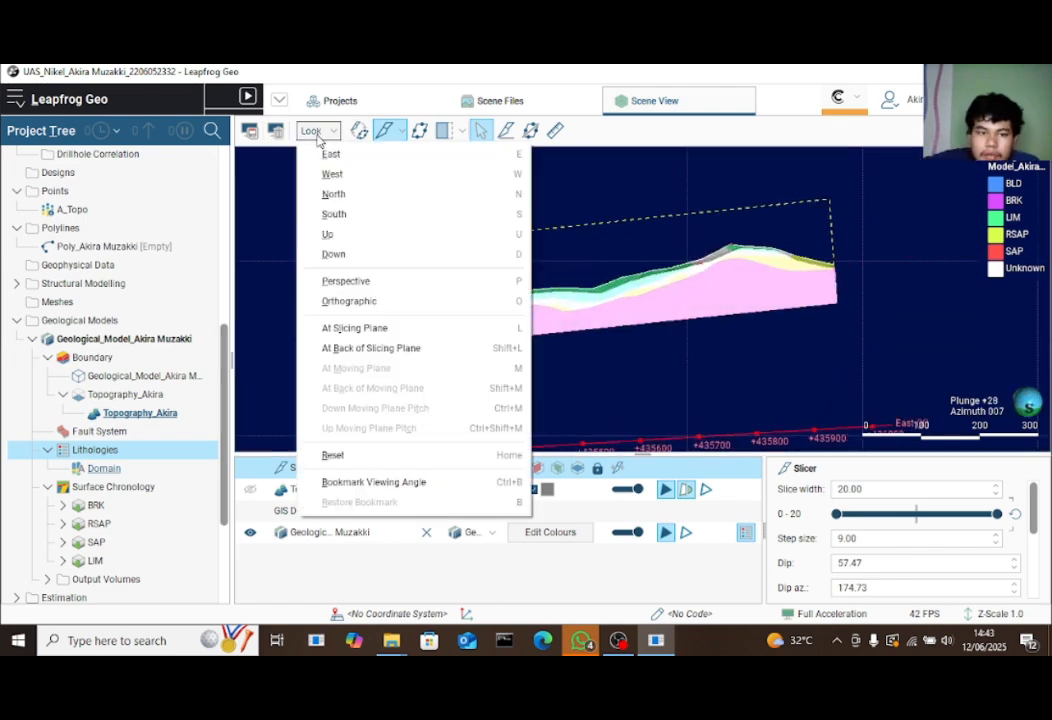
pyautogui.click(333, 194)
pyautogui.click(316, 131)
pyautogui.click(332, 174)
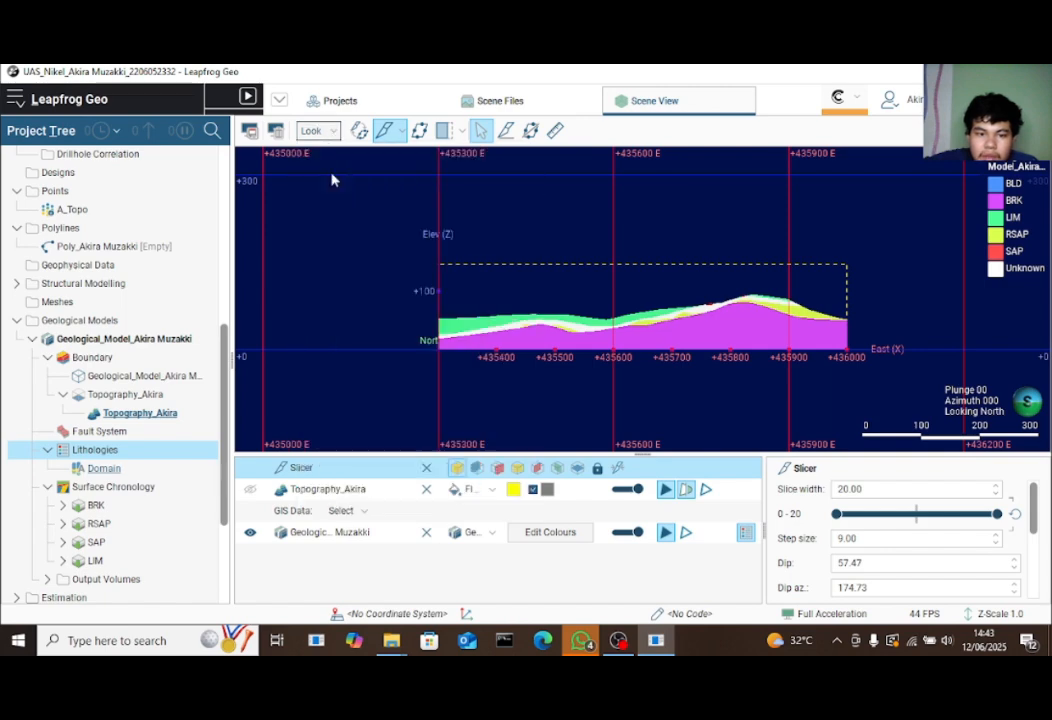
pyautogui.click(333, 139)
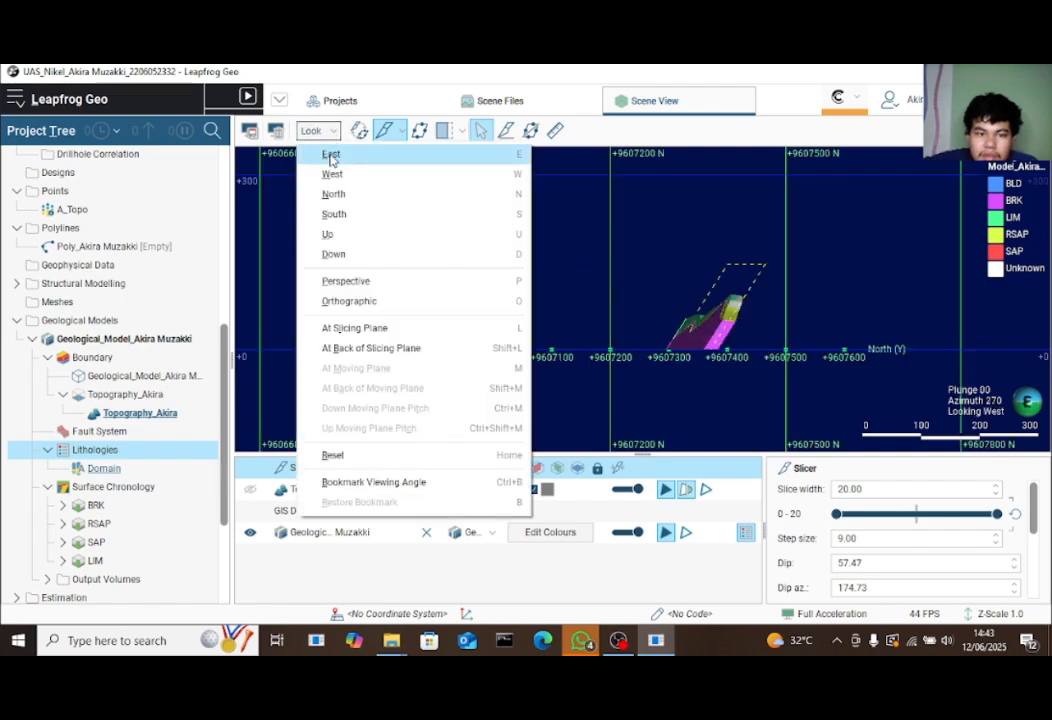
pyautogui.click(331, 155)
pyautogui.click(320, 133)
pyautogui.click(343, 214)
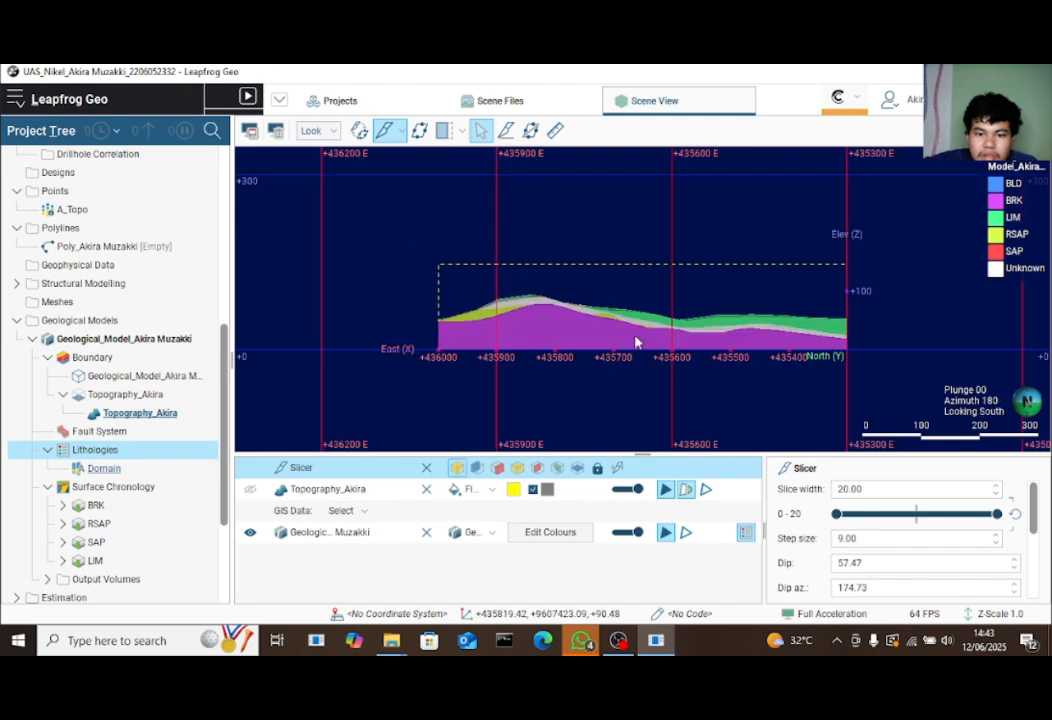
pyautogui.moveTo(521, 275); pyautogui.dragTo(337, 131)
# Revisit the West, East and West views, orbit obliquely, then return to the North view
pyautogui.click(335, 133)
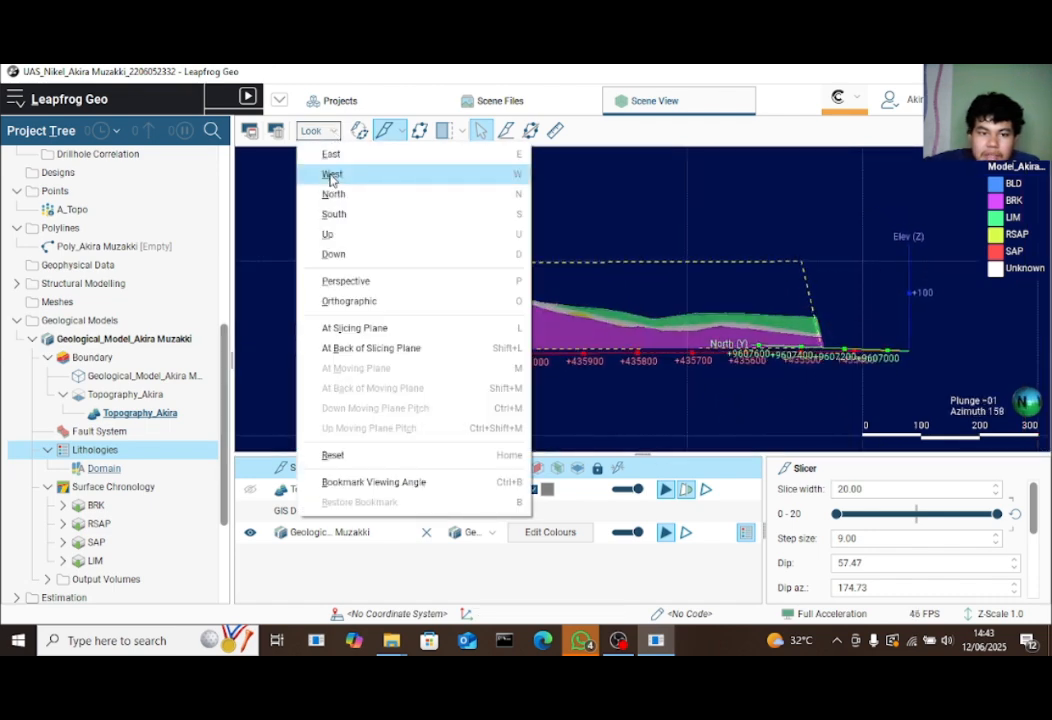
pyautogui.click(332, 174)
pyautogui.click(320, 133)
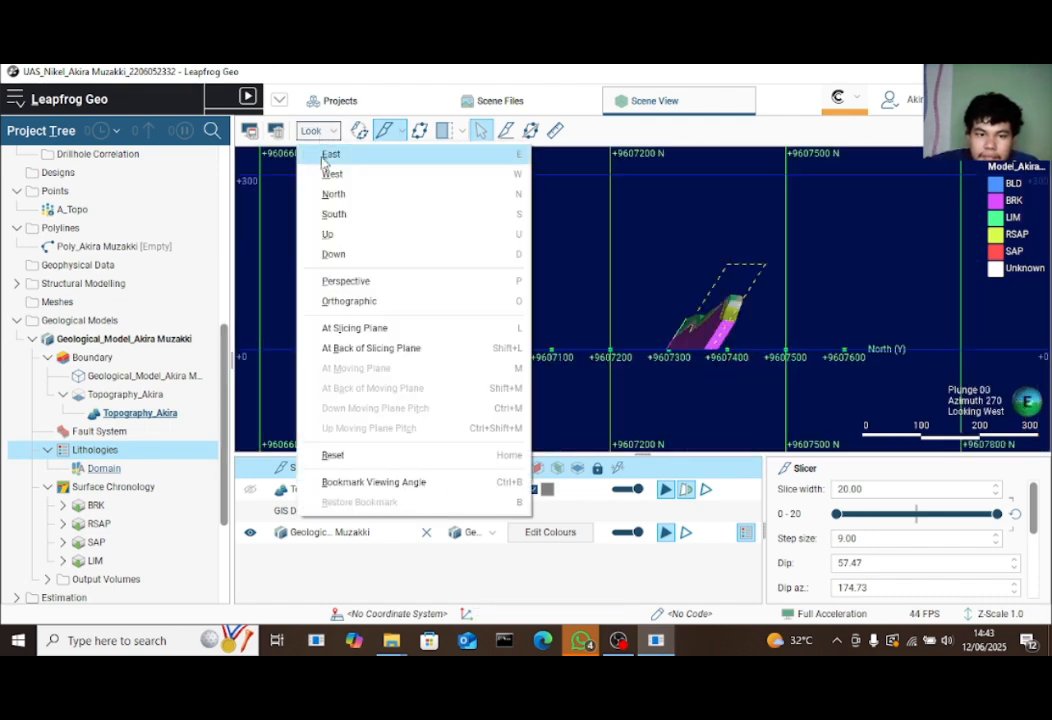
pyautogui.click(331, 155)
pyautogui.click(320, 133)
pyautogui.click(332, 174)
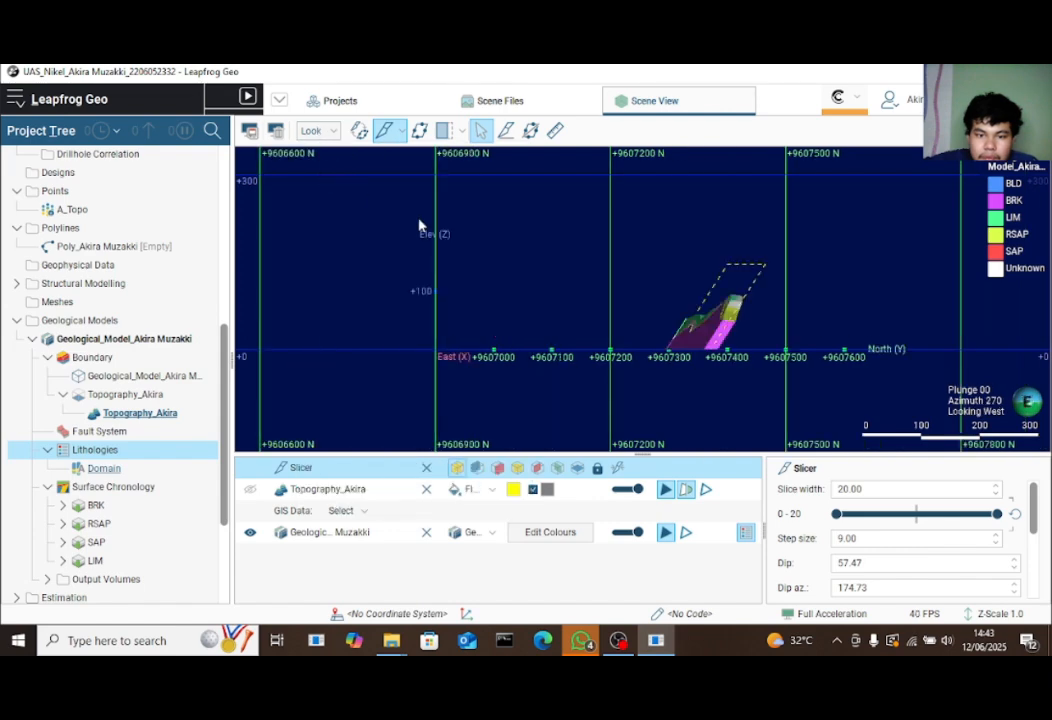
pyautogui.moveTo(420, 227); pyautogui.dragTo(327, 140)
pyautogui.click(320, 132)
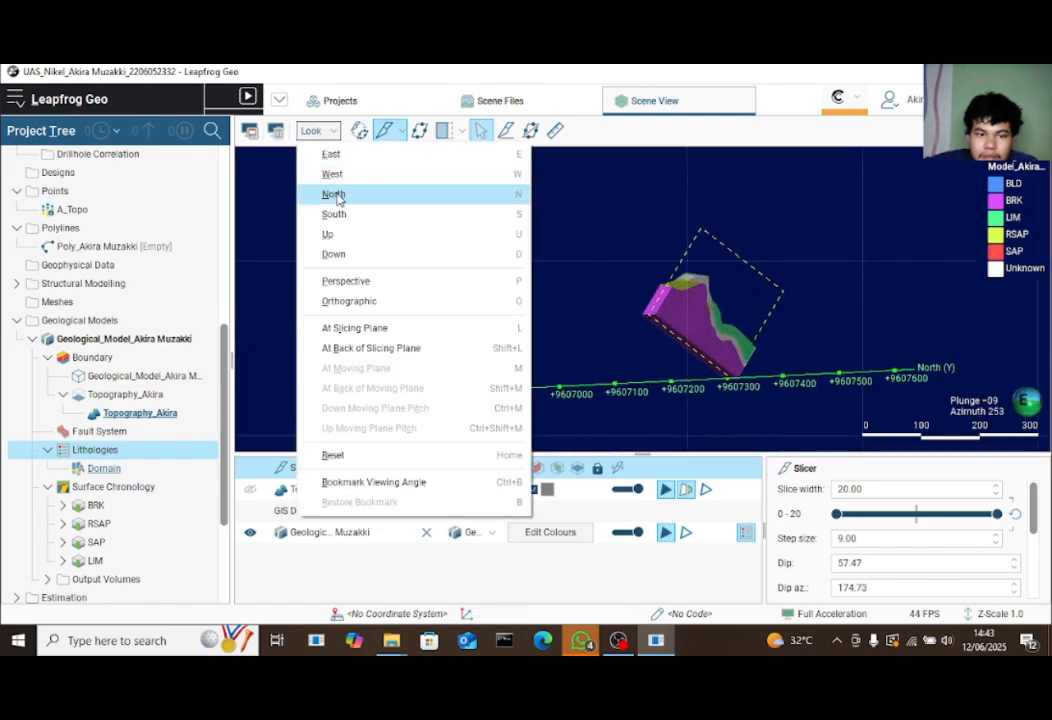
pyautogui.click(305, 195)
# Zoom in from slightly above on the BRK, LIM, RSAP and SAP layers
pyautogui.moveTo(470, 265); pyautogui.dragTo(655, 359)
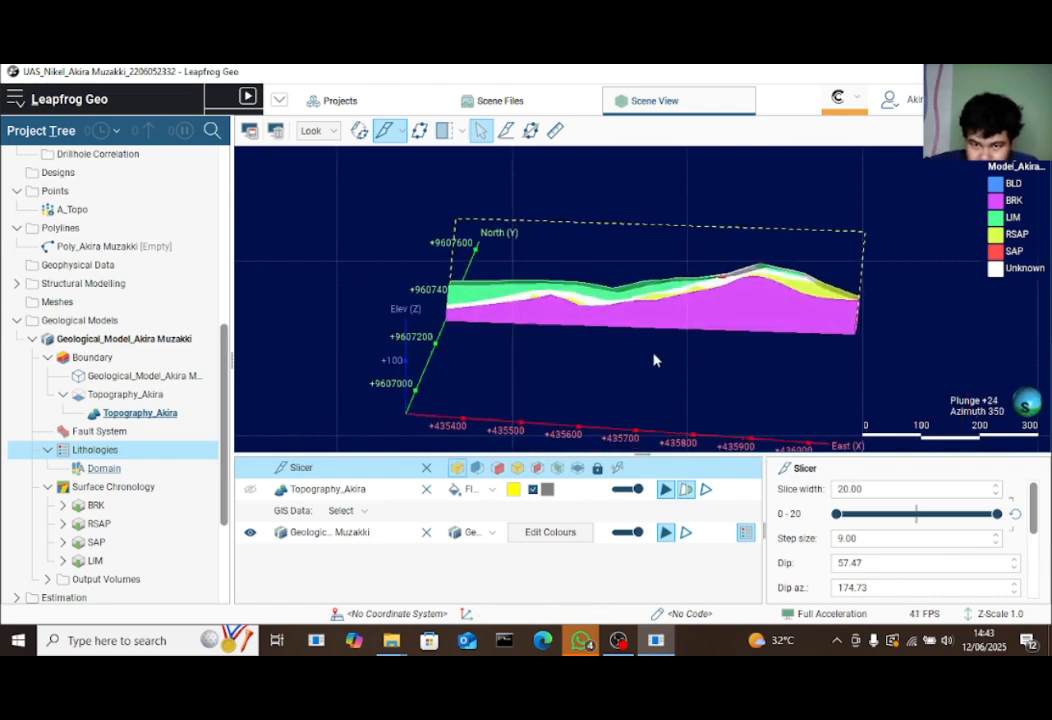
pyautogui.scroll(5, 697, 329)
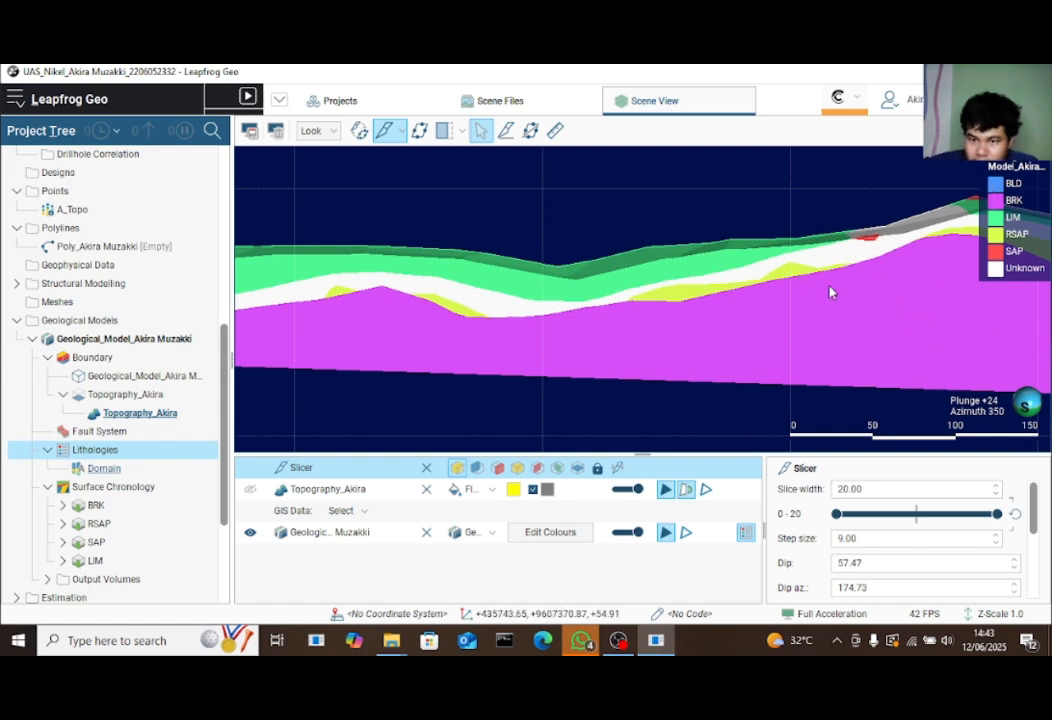
pyautogui.moveTo(542, 352)
pyautogui.mouseDown()
pyautogui.moveTo(660, 329)
pyautogui.moveTo(673, 423)
pyautogui.moveTo(744, 347)
pyautogui.moveTo(533, 368)
pyautogui.mouseUp()
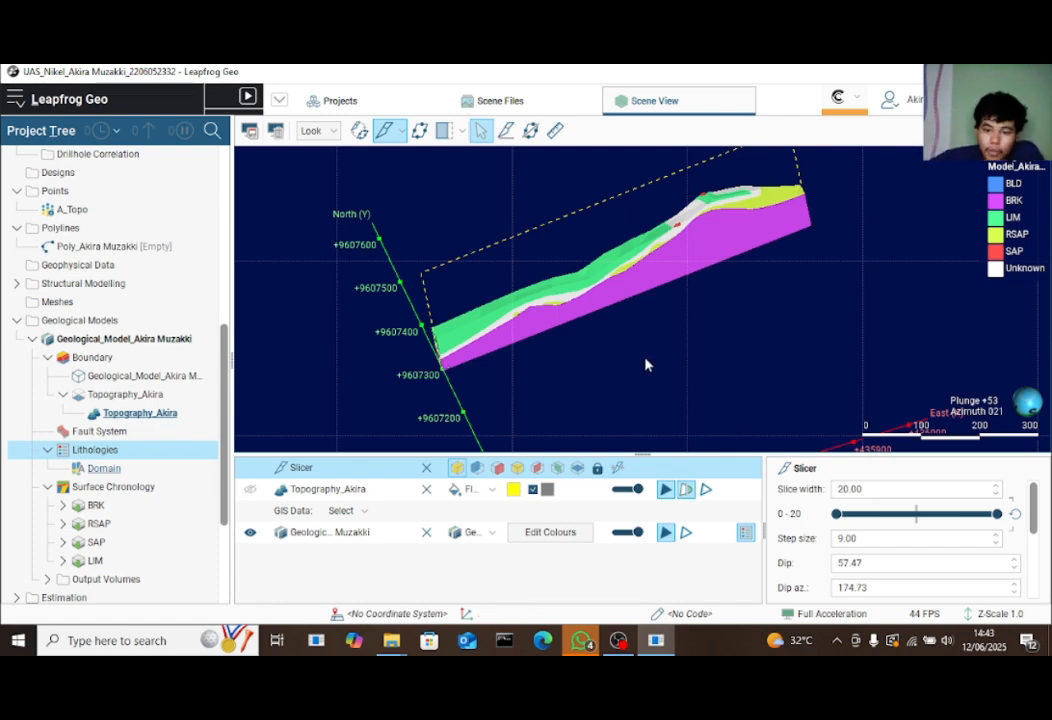
# Delete the slicer, then orbit and zoom the whole geological model into view
pyautogui.click(426, 468)
pyautogui.moveTo(744, 334); pyautogui.dragTo(349, 266)
pyautogui.scroll(-3, 655, 305)
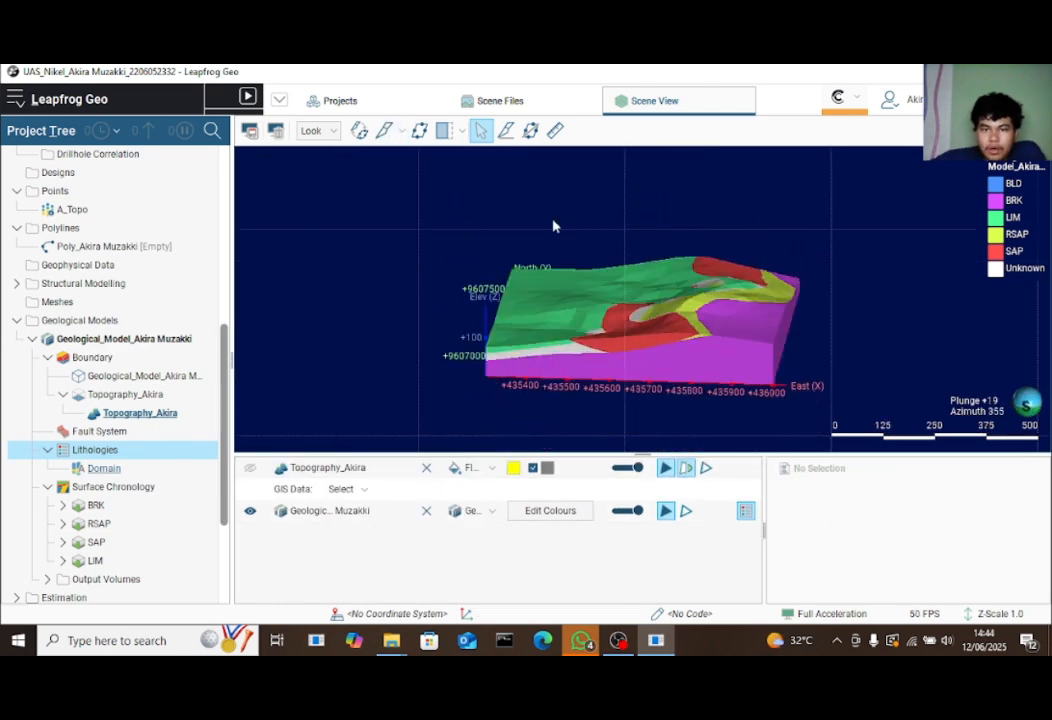
pyautogui.scroll(-3, 52, 427)
pyautogui.scroll(10, 62, 424)
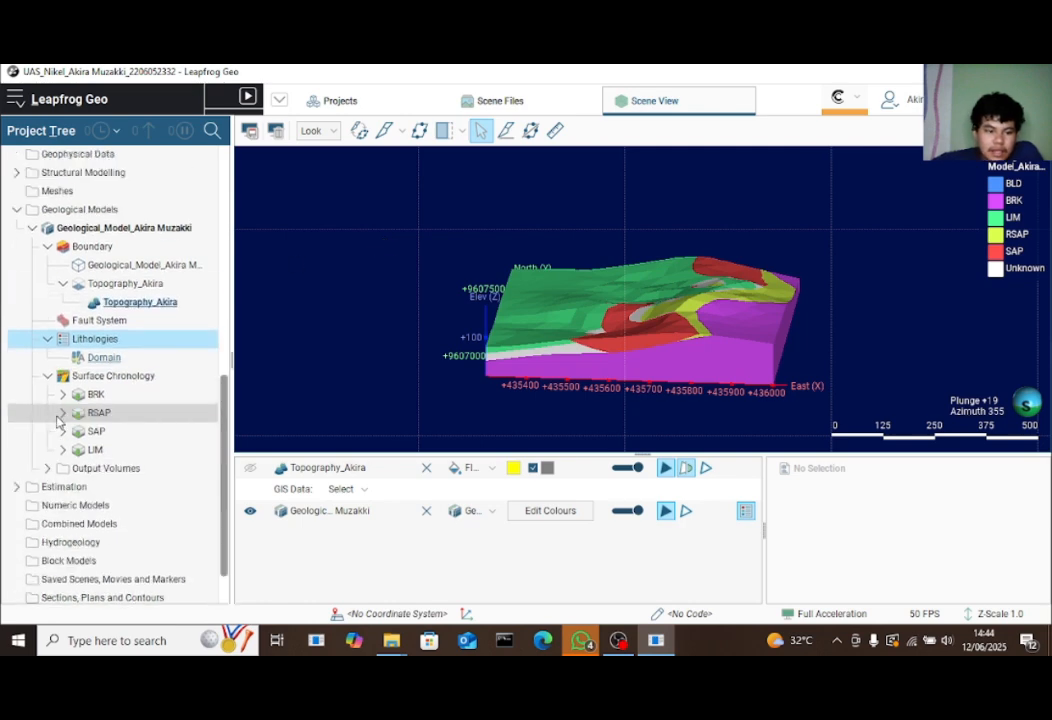
# Rotate and zoom to inspect the model's top surface of LIM with SAP, RSAP and BRK zones
pyautogui.click(340, 102)
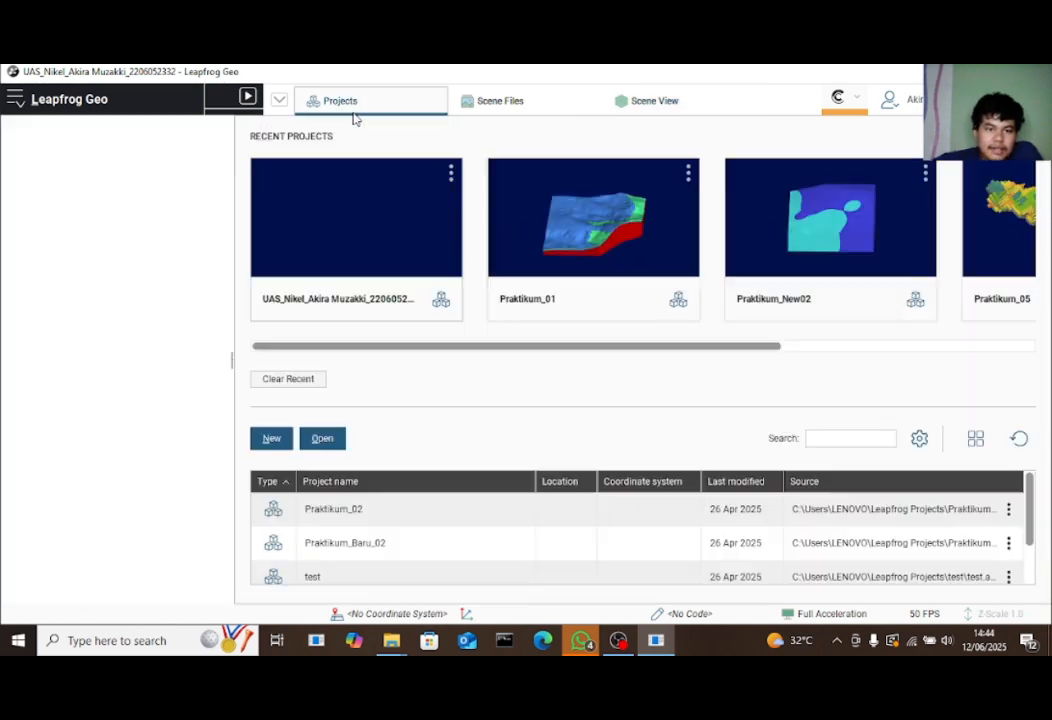
pyautogui.click(656, 104)
pyautogui.moveTo(477, 291); pyautogui.dragTo(664, 334)
pyautogui.scroll(-2, 674, 378)
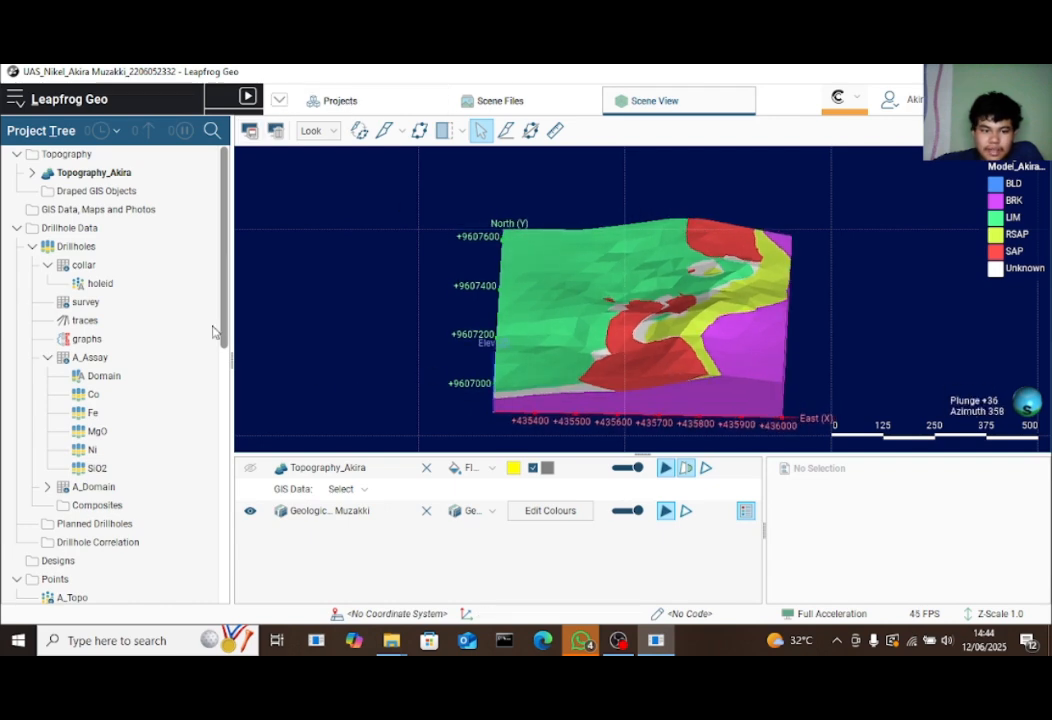
pyautogui.scroll(-3, 768, 338)
pyautogui.scroll(5, 770, 344)
pyautogui.moveTo(700, 330); pyautogui.dragTo(648, 370)
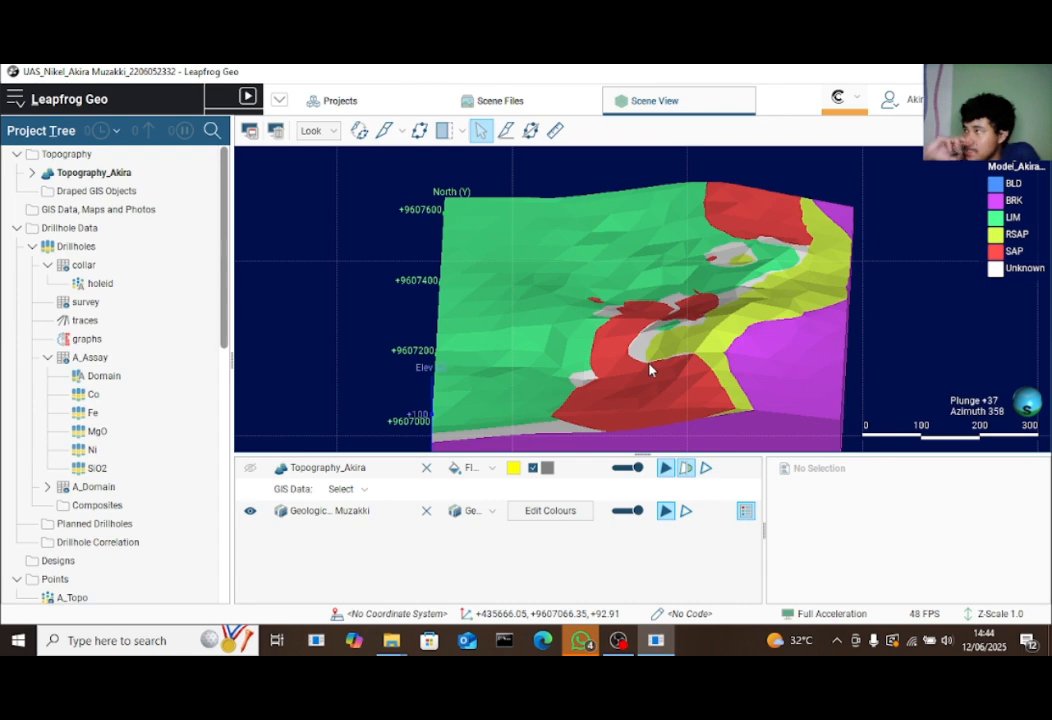
pyautogui.click(336, 100)
pyautogui.click(615, 100)
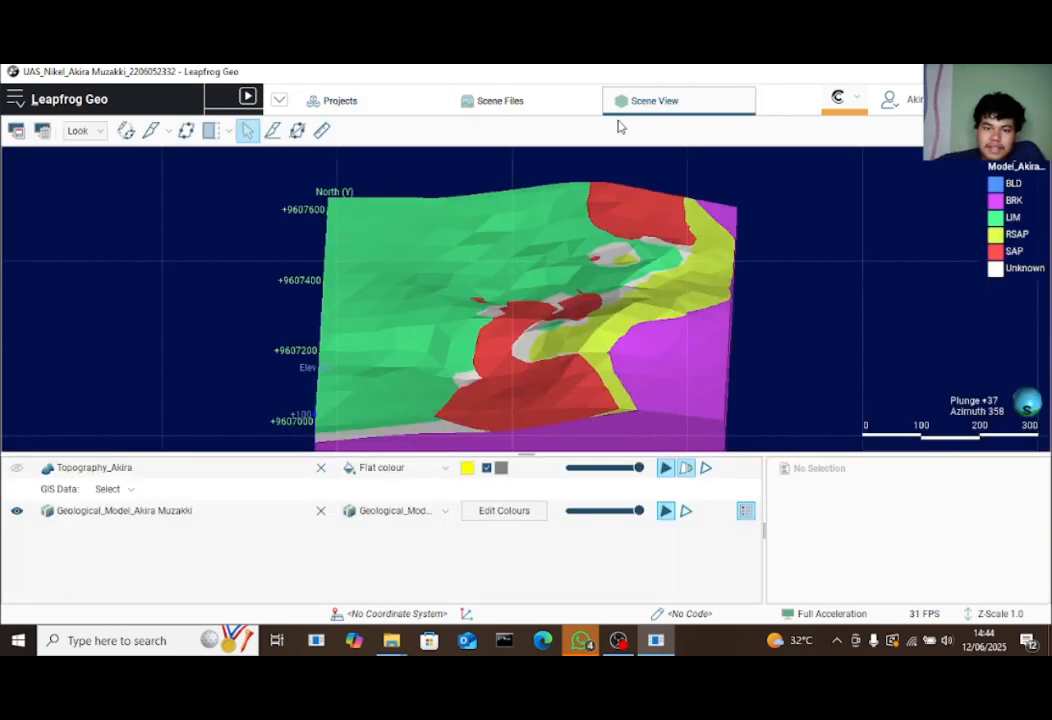
# Start a new project from the projects page and enter its porphyry project name
pyautogui.click(340, 101)
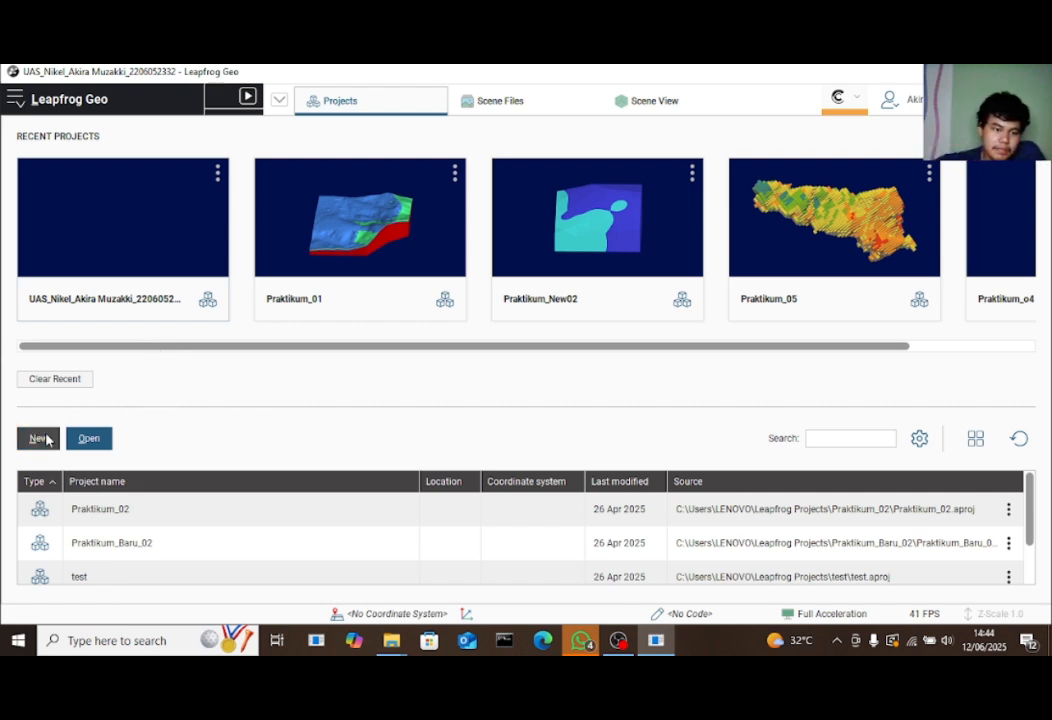
pyautogui.click(40, 439)
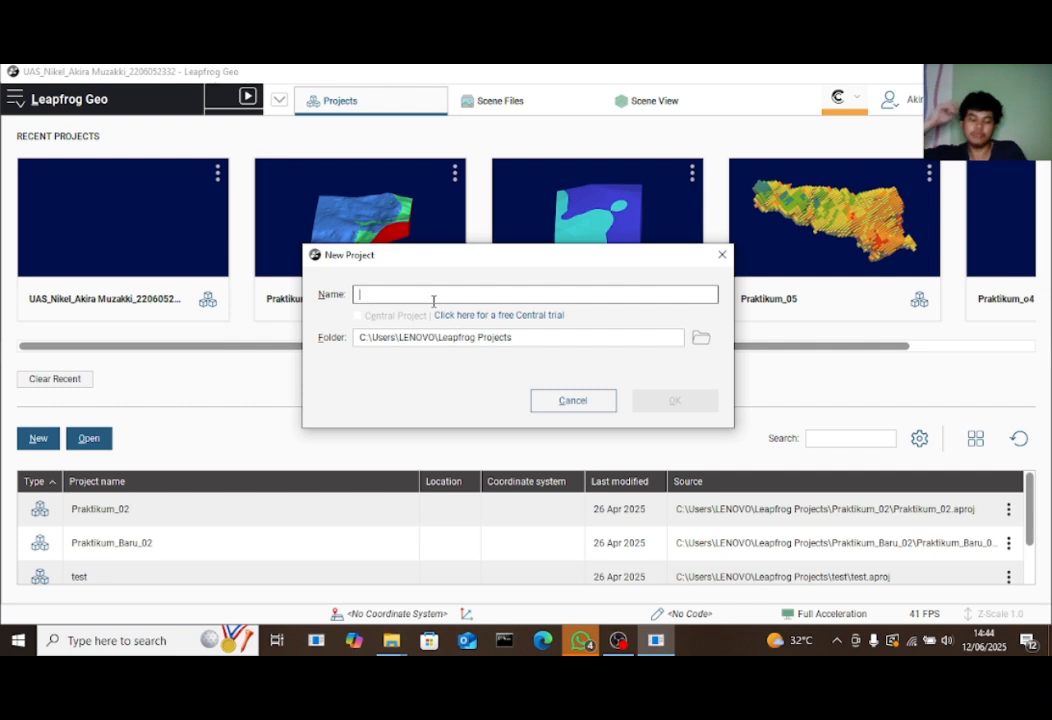
pyautogui.write('UAS_Porphyry_Akira Muzakki_')
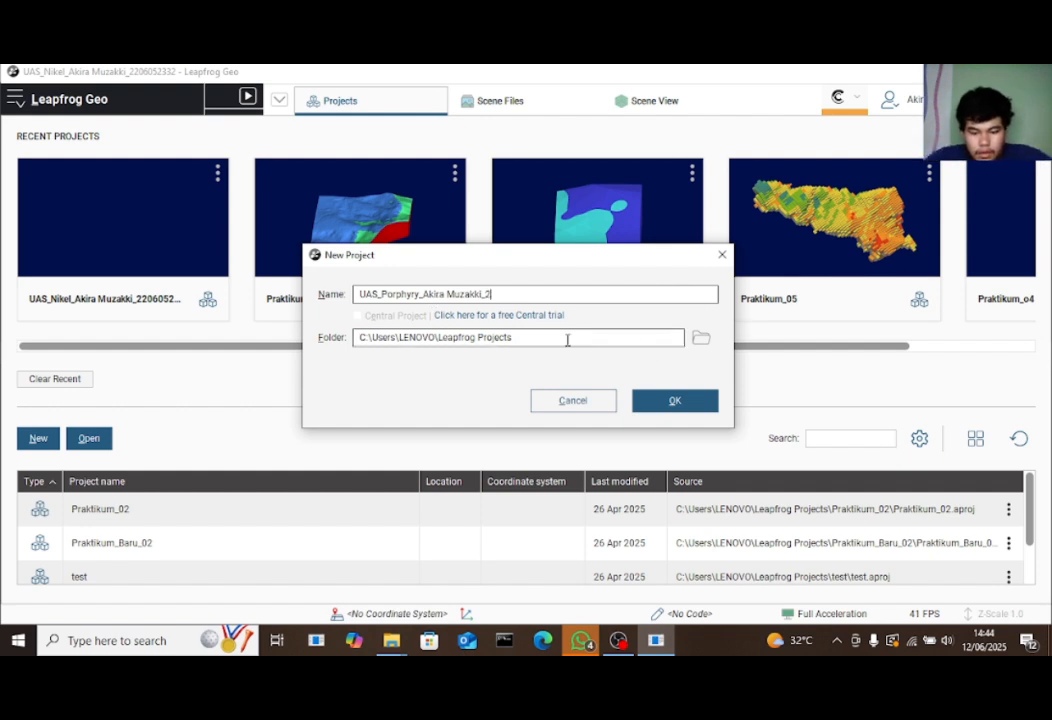
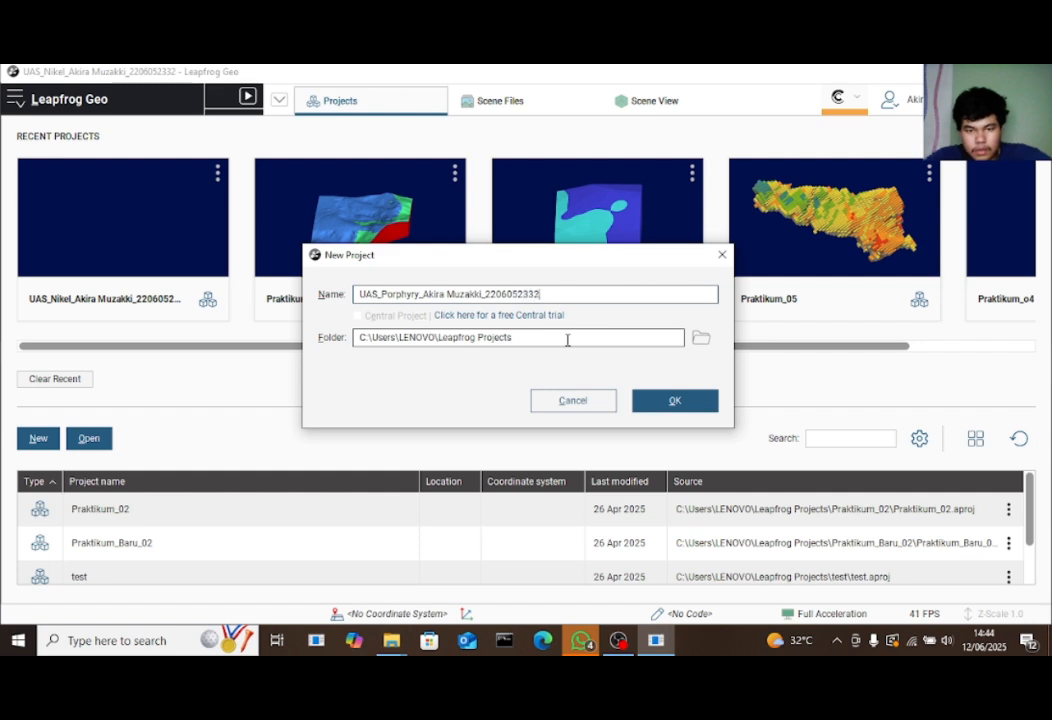
# Set the project location to G:\001_Tugas_Kuliah\1.Semester_5_dan_Software\Pemodelan Geologi Pertambangan\UAS_Porphyry
pyautogui.click(701, 338)
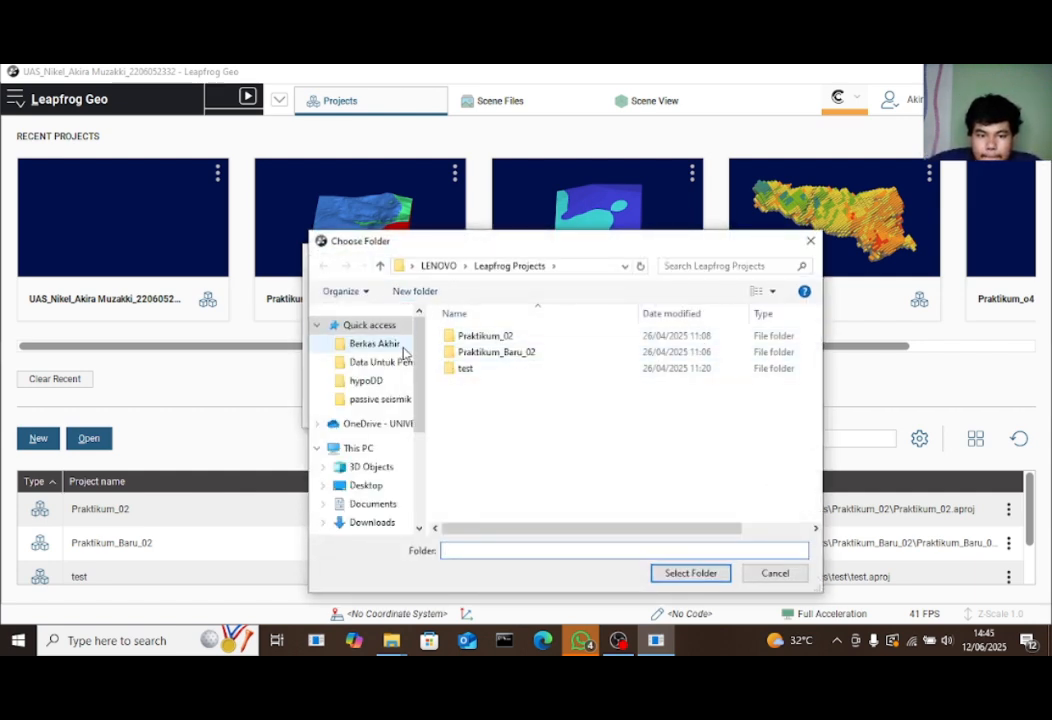
pyautogui.scroll(-2, 421, 380)
pyautogui.scroll(-2, 421, 380)
pyautogui.click(378, 479)
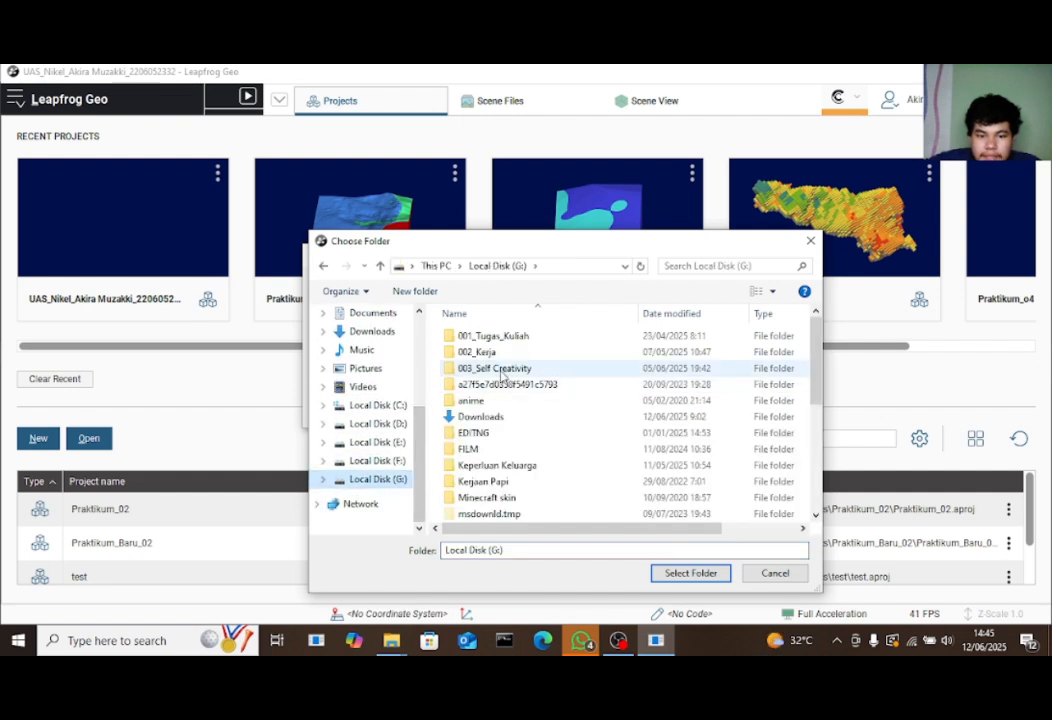
pyautogui.doubleClick(511, 336)
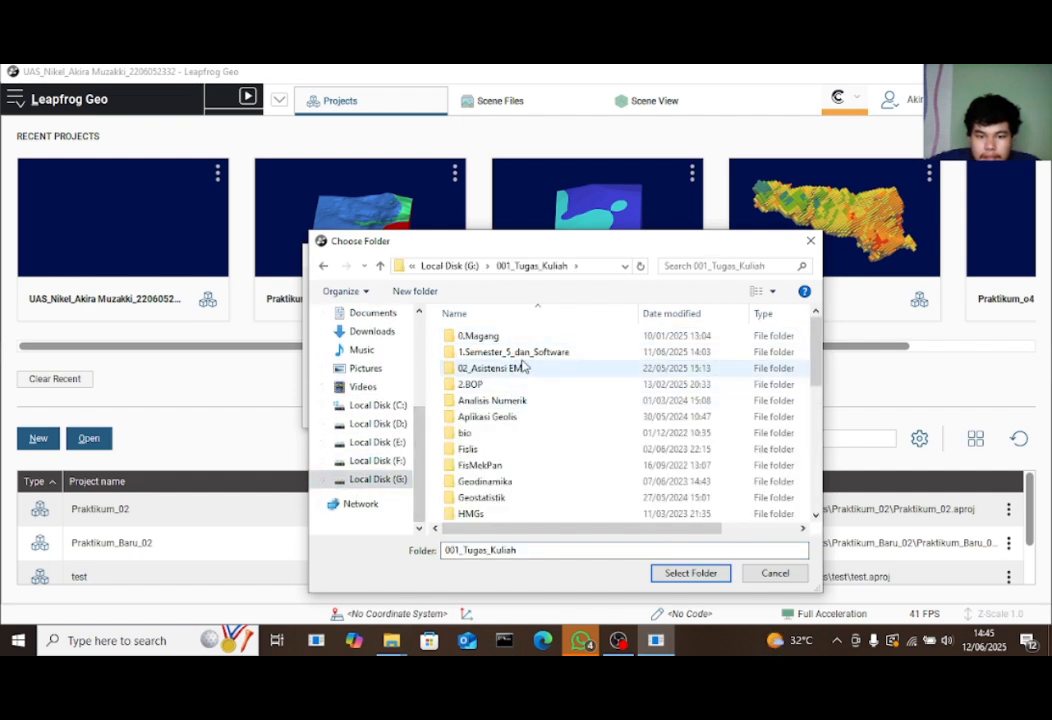
pyautogui.doubleClick(514, 354)
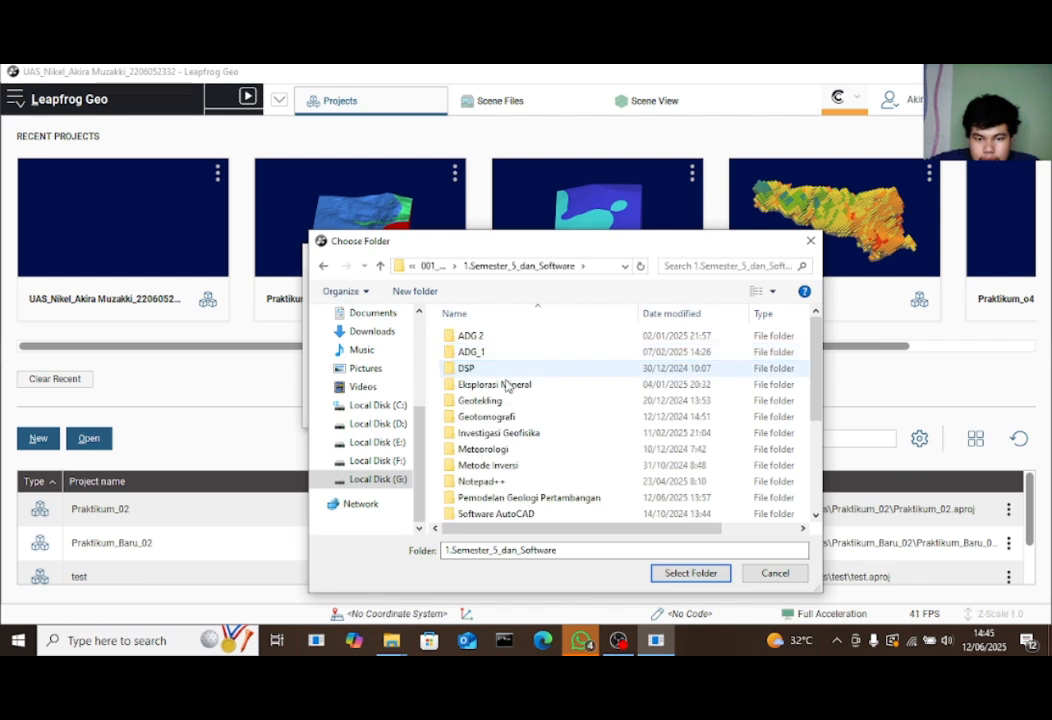
pyautogui.doubleClick(515, 497)
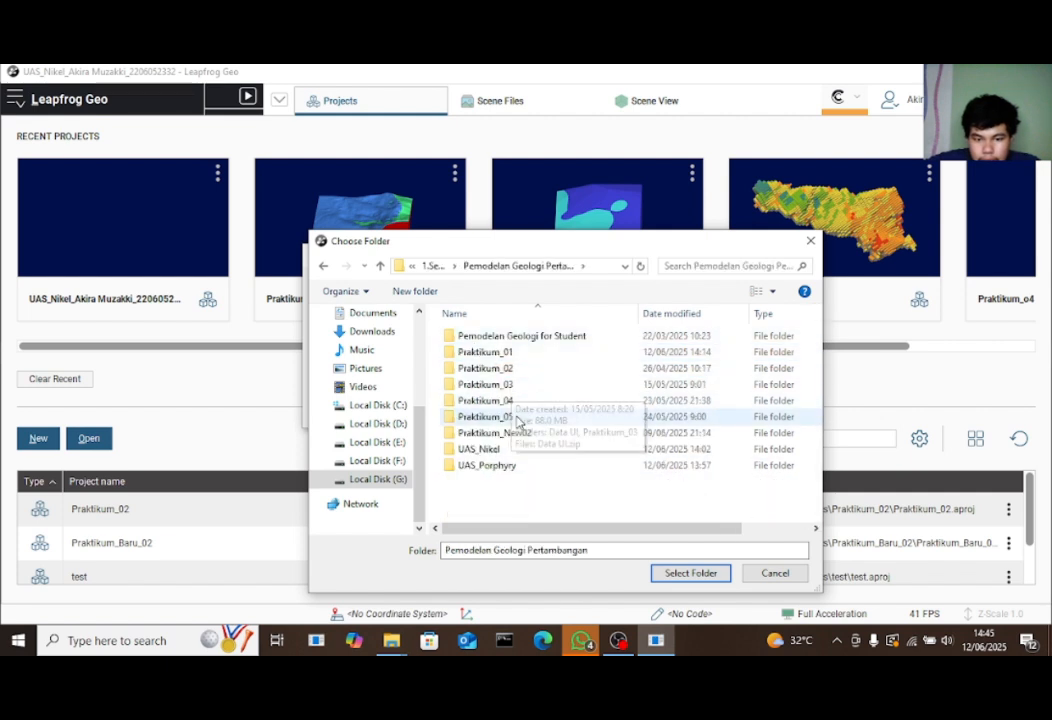
pyautogui.doubleClick(505, 467)
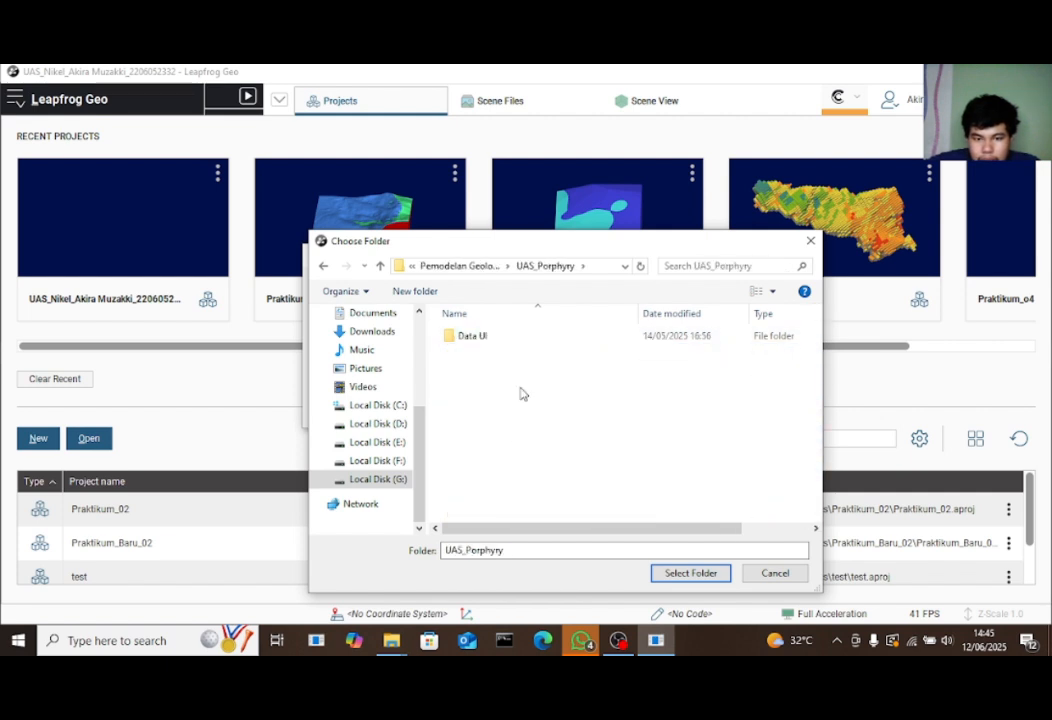
pyautogui.click(688, 573)
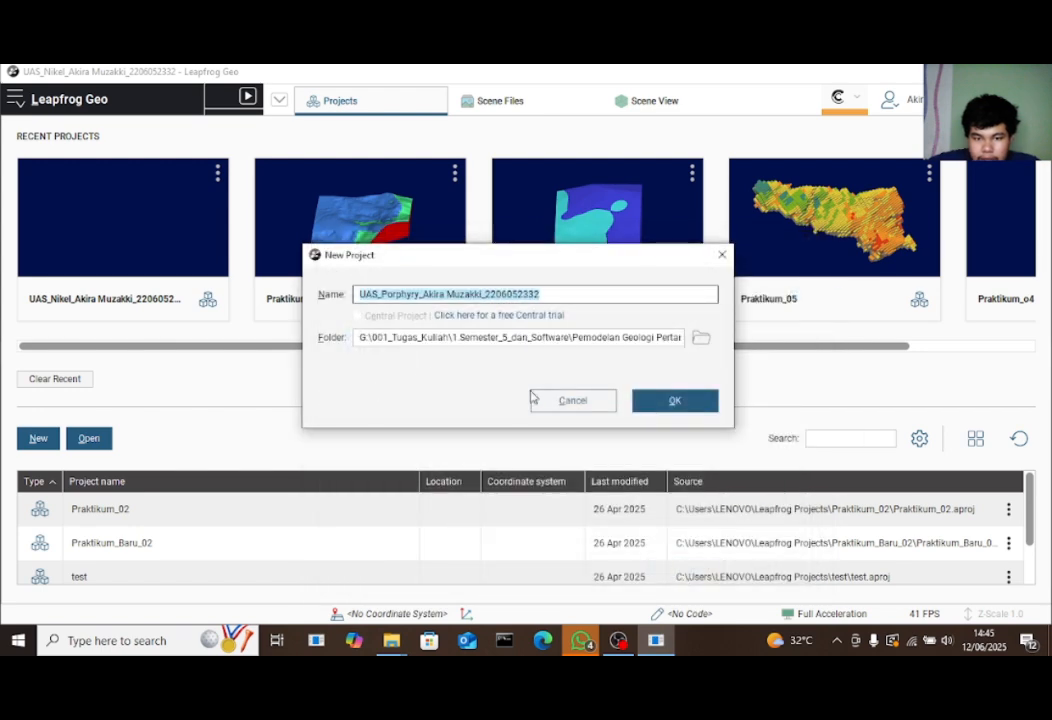
# Create the project and begin importing drillholes from local files
pyautogui.click(668, 408)
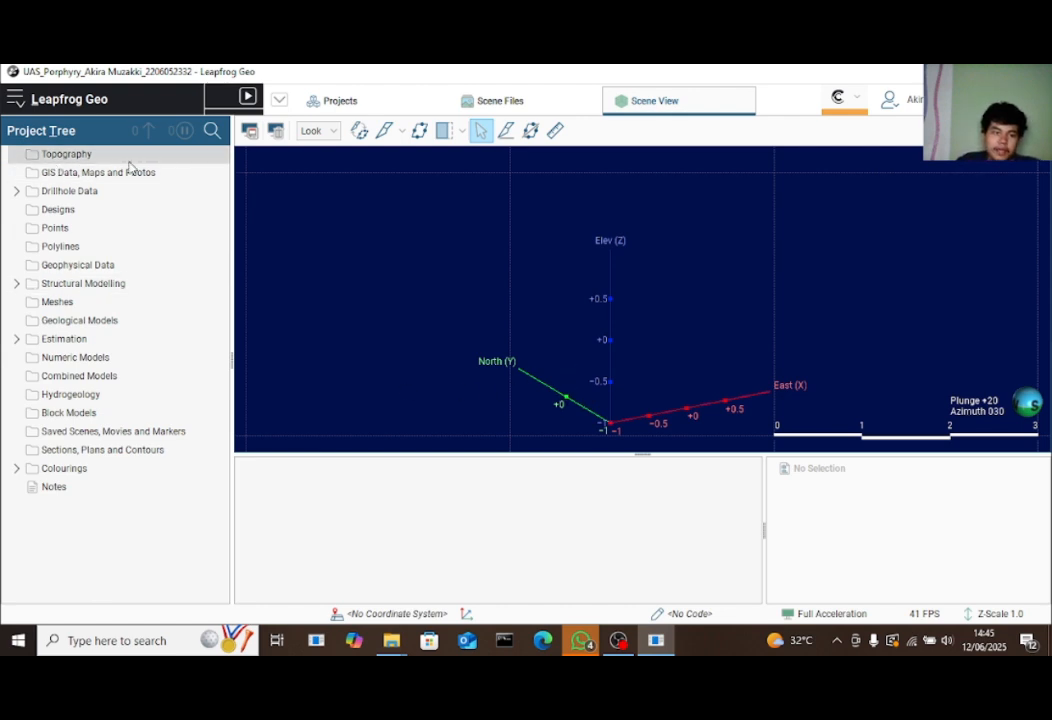
pyautogui.rightClick(95, 189)
pyautogui.moveTo(176, 200)
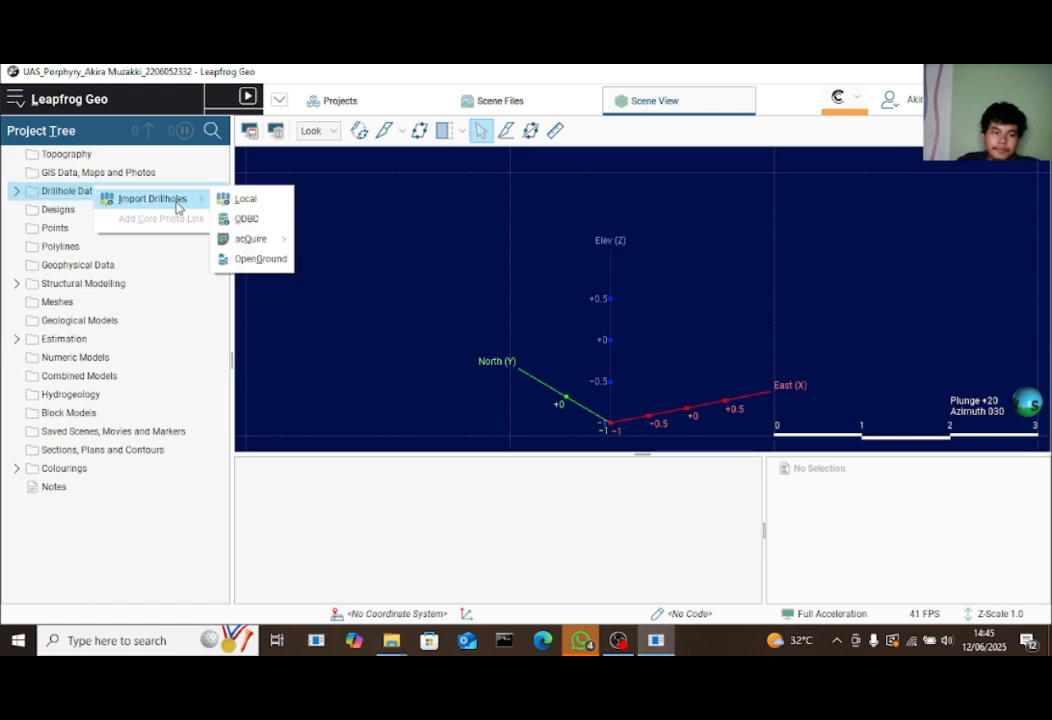
pyautogui.click(278, 199)
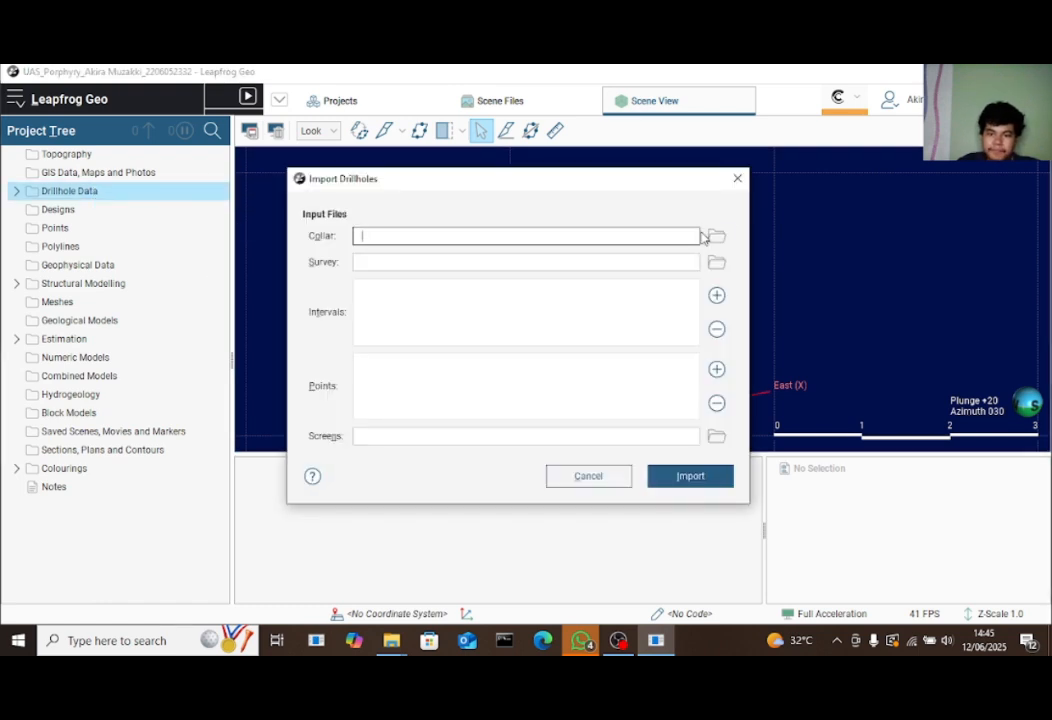
# Load collar.csv from the UAS_Porphyry\Data UI folder as the collar file
pyautogui.click(716, 236)
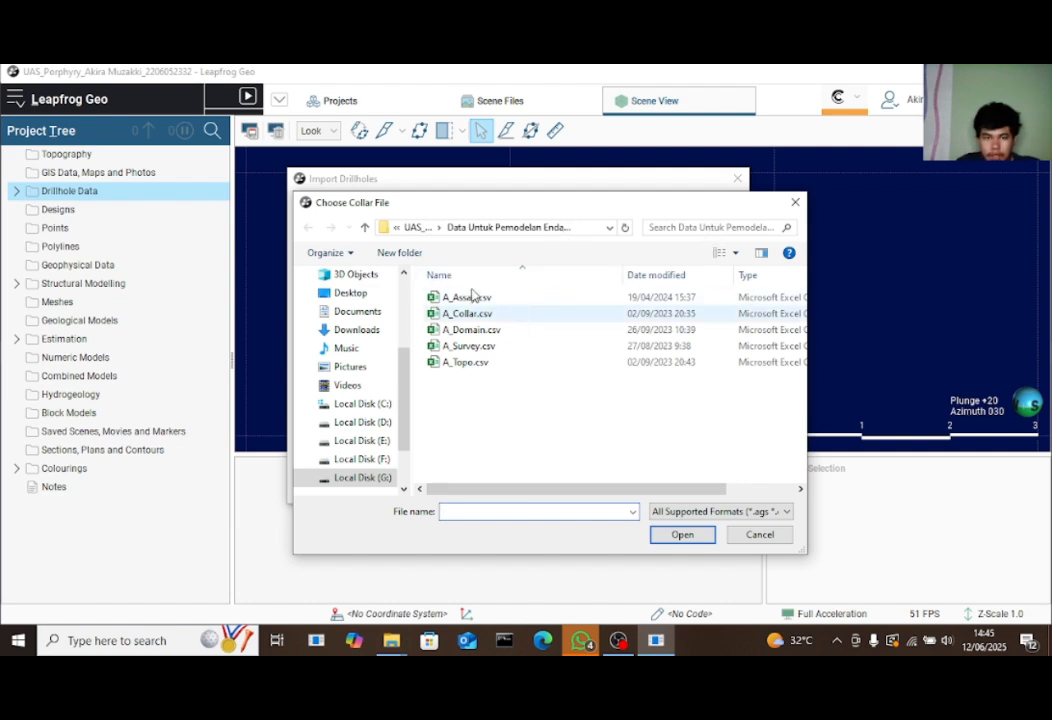
pyautogui.click(364, 227)
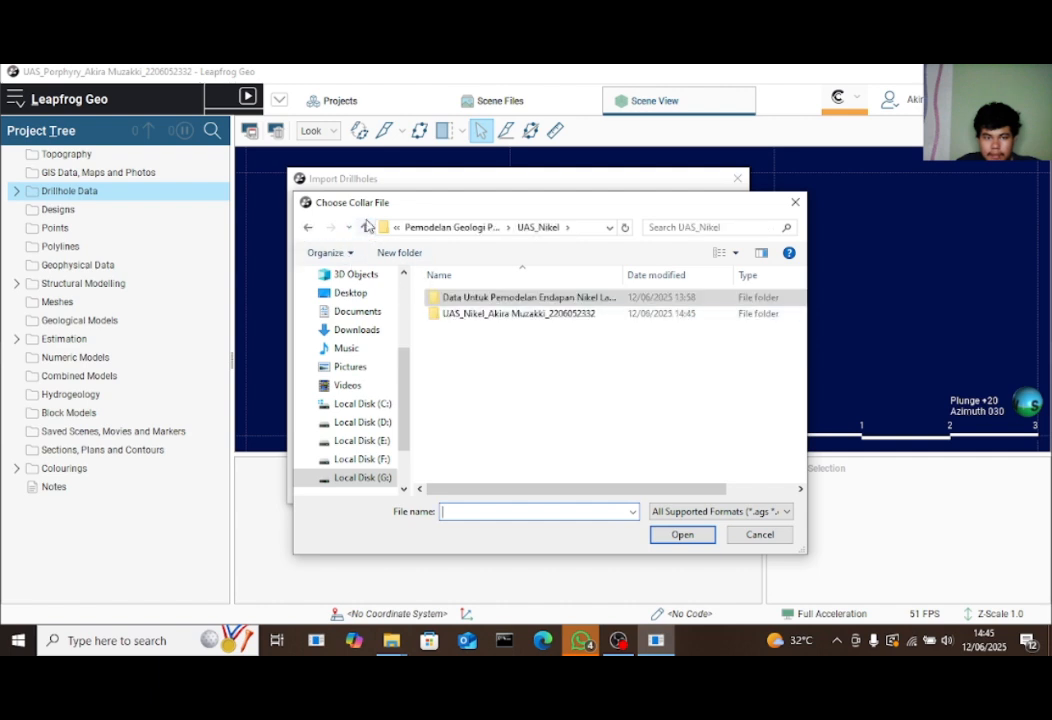
pyautogui.click(365, 227)
pyautogui.doubleClick(493, 427)
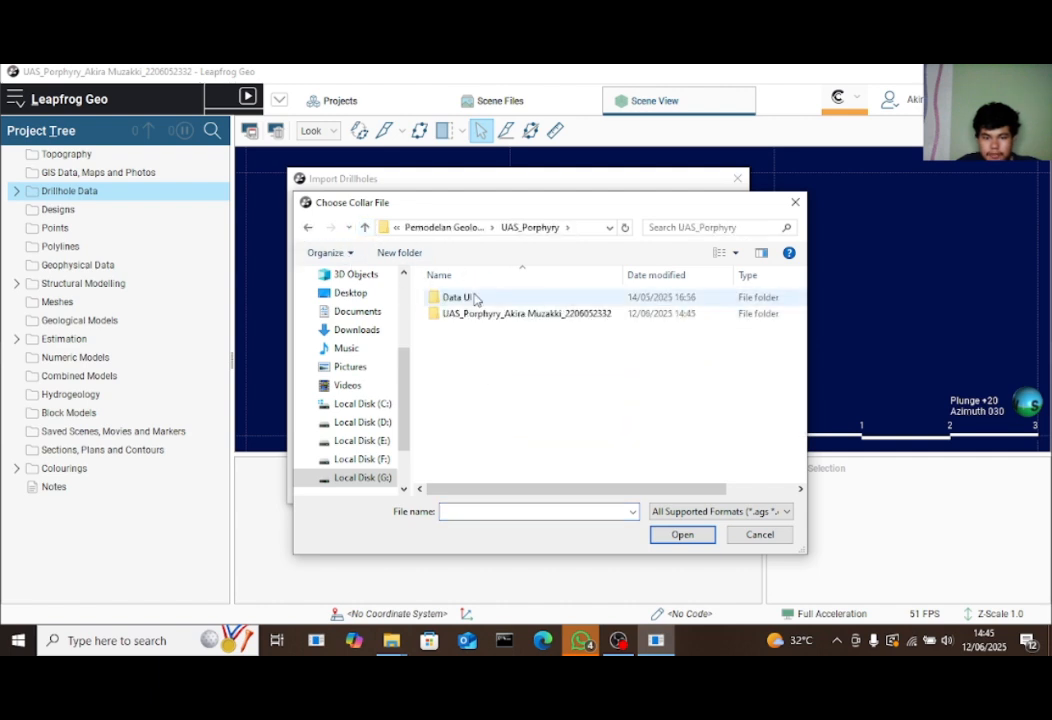
pyautogui.click(476, 298)
pyautogui.doubleClick(478, 299)
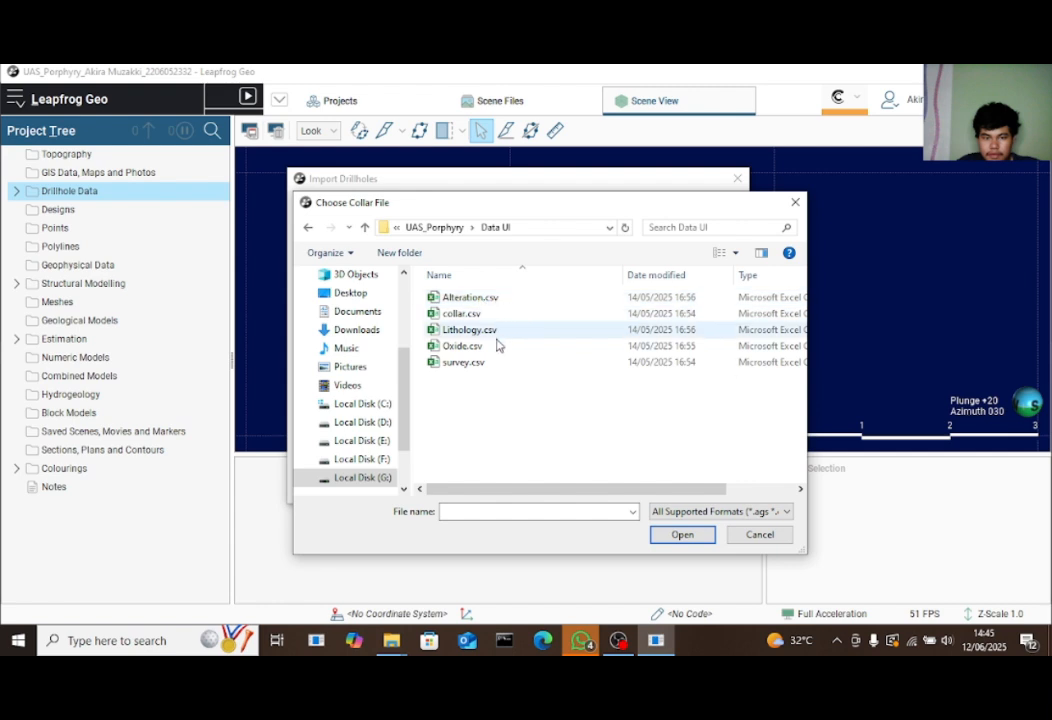
pyautogui.click(496, 316)
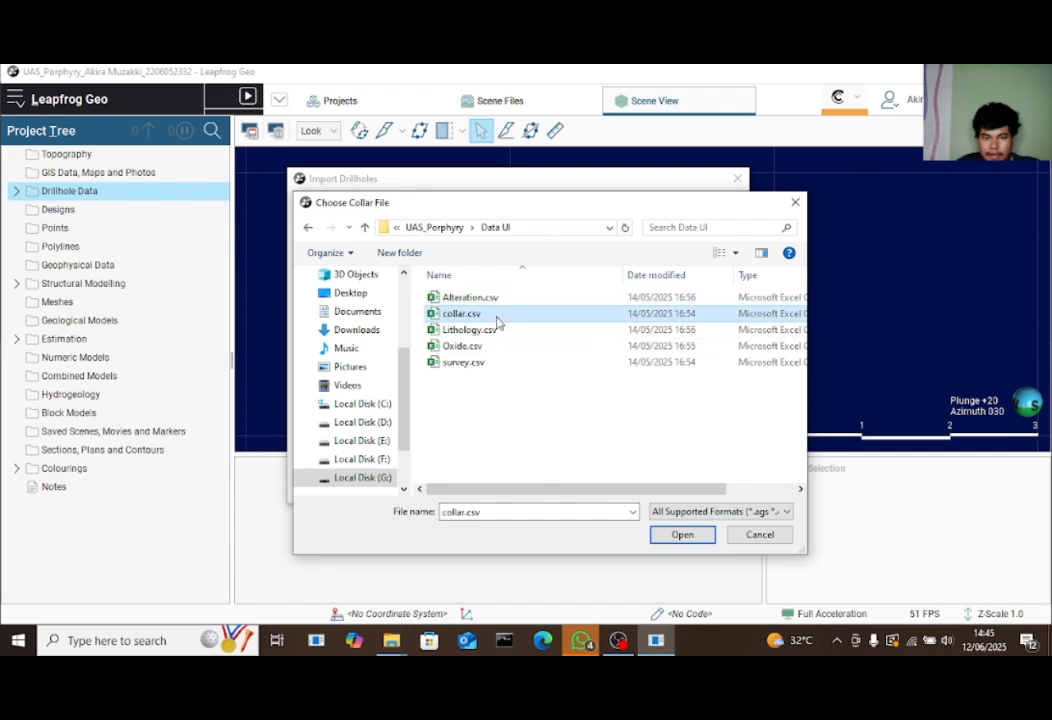
pyautogui.click(682, 535)
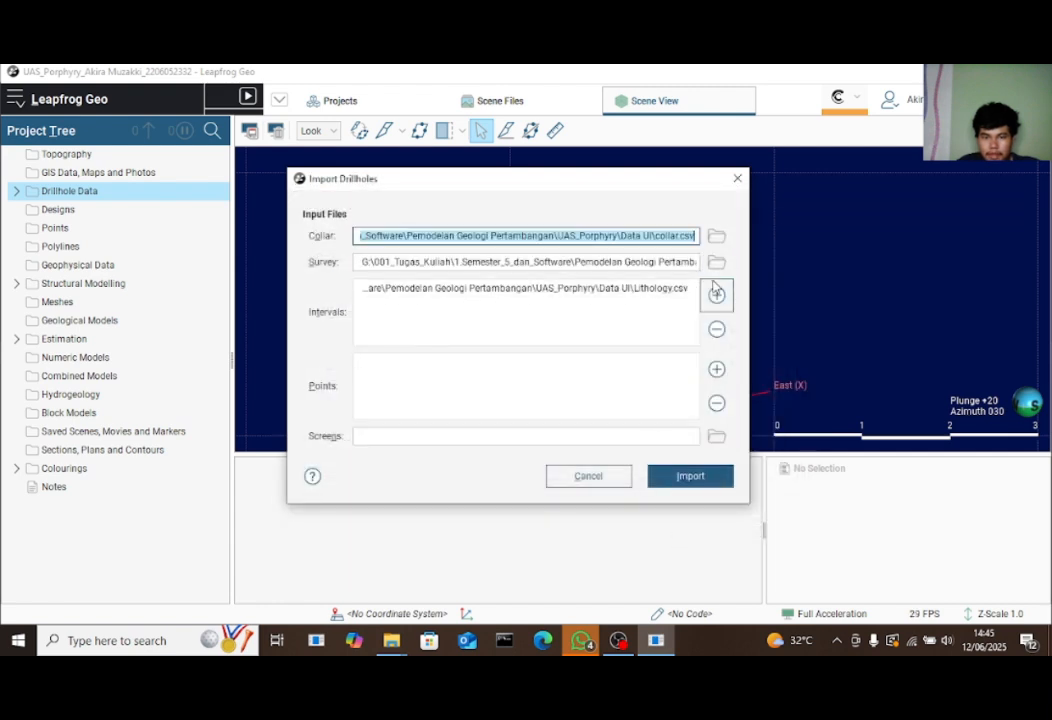
# Check the auto-filled survey.csv path and add Alteration.csv and Oxide.csv as interval files
pyautogui.click(679, 261)
pyautogui.moveTo(668, 262); pyautogui.dragTo(720, 298)
pyautogui.click(717, 297)
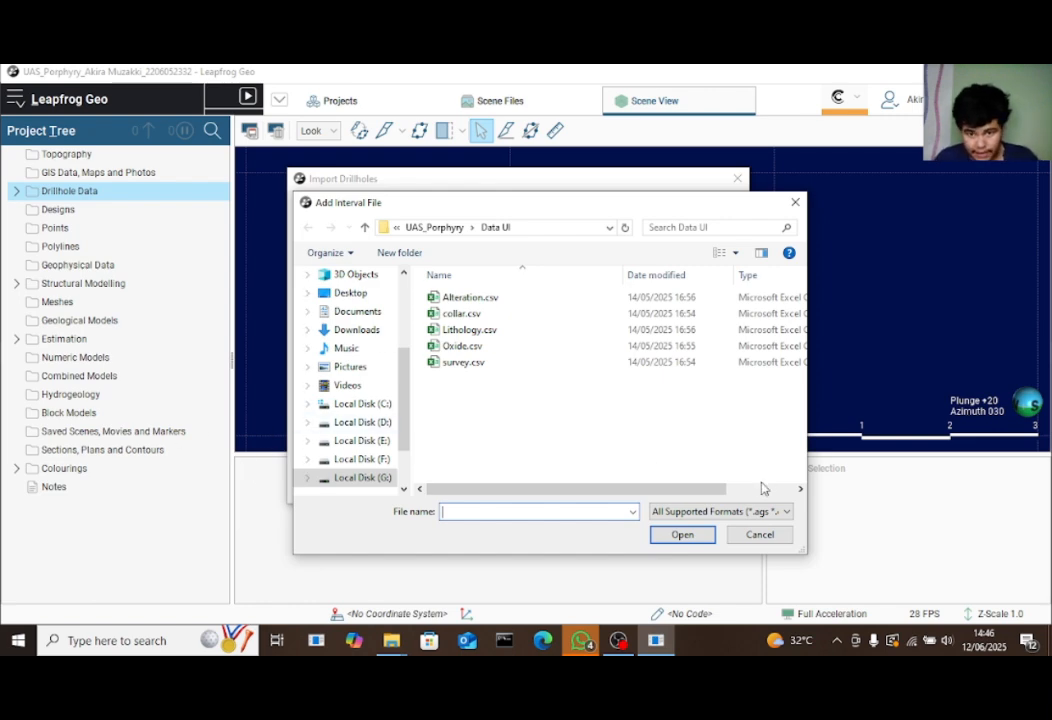
pyautogui.moveTo(554, 212); pyautogui.dragTo(559, 186)
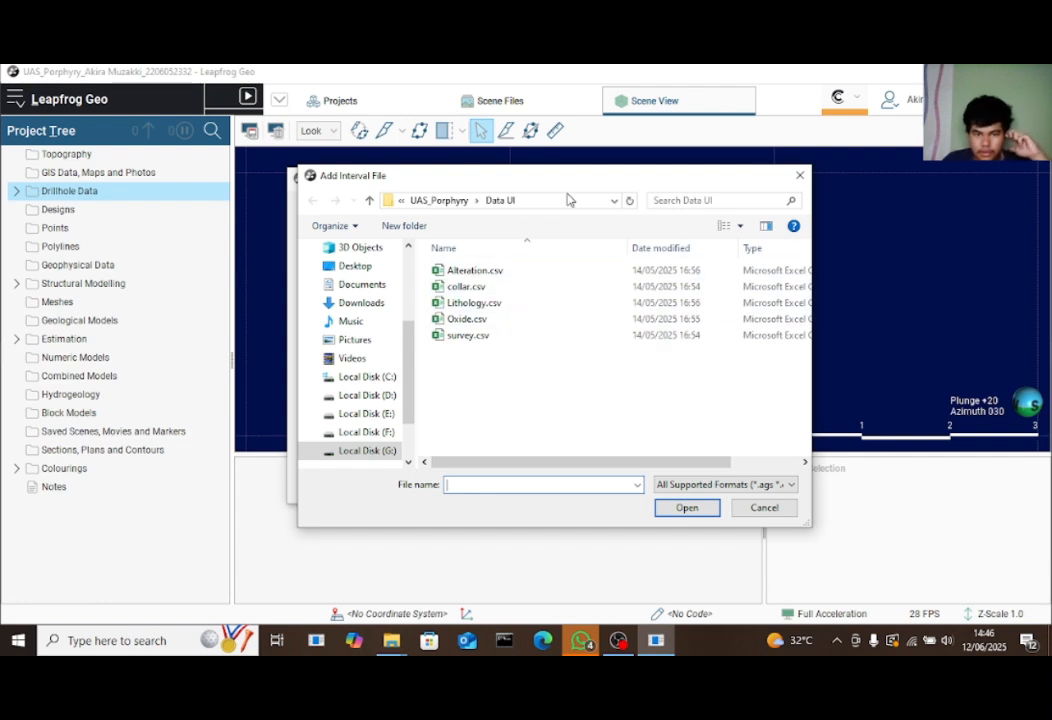
pyautogui.click(479, 271)
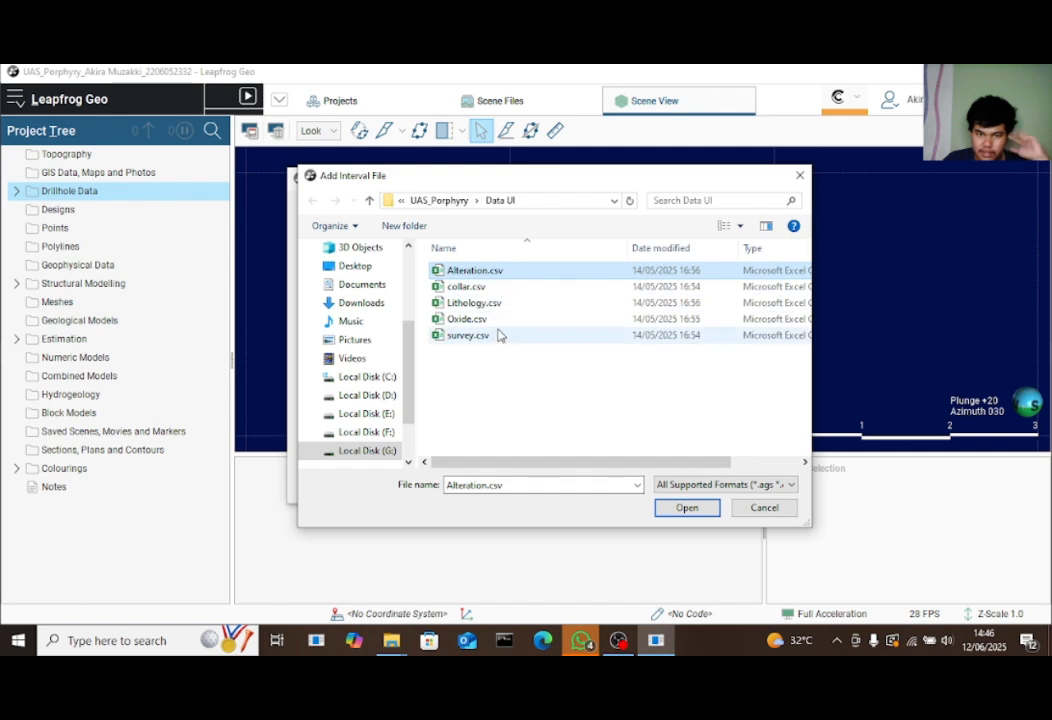
pyautogui.keyDown('ctrl'); pyautogui.click(506, 322); pyautogui.keyUp('ctrl')
pyautogui.moveTo(532, 184)
pyautogui.mouseDown()
pyautogui.moveTo(491, 362)
pyautogui.moveTo(489, 427)
pyautogui.moveTo(547, 194)
pyautogui.mouseUp()
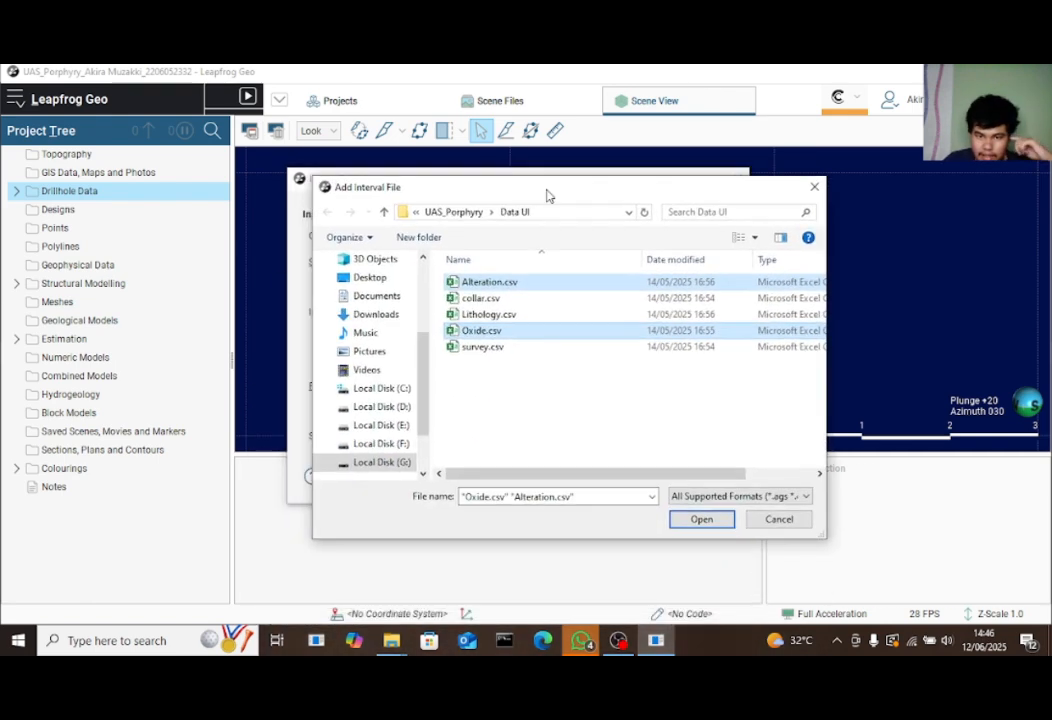
pyautogui.click(700, 520)
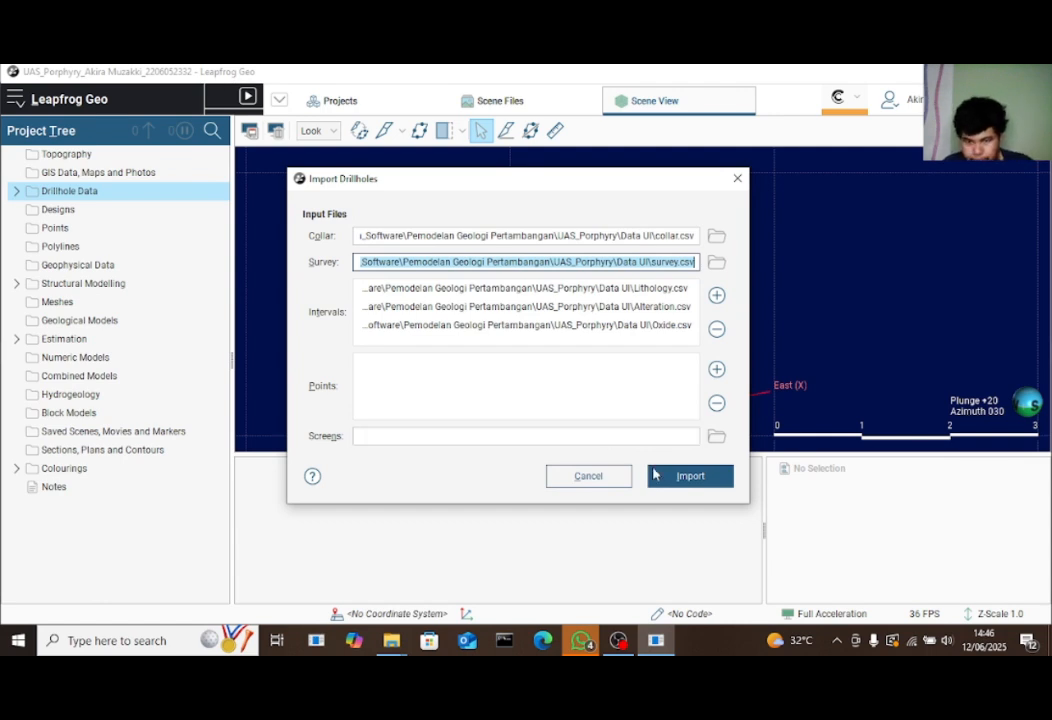
# Accept the collar and survey columns and keep the lithology column as Lithology type
pyautogui.click(689, 477)
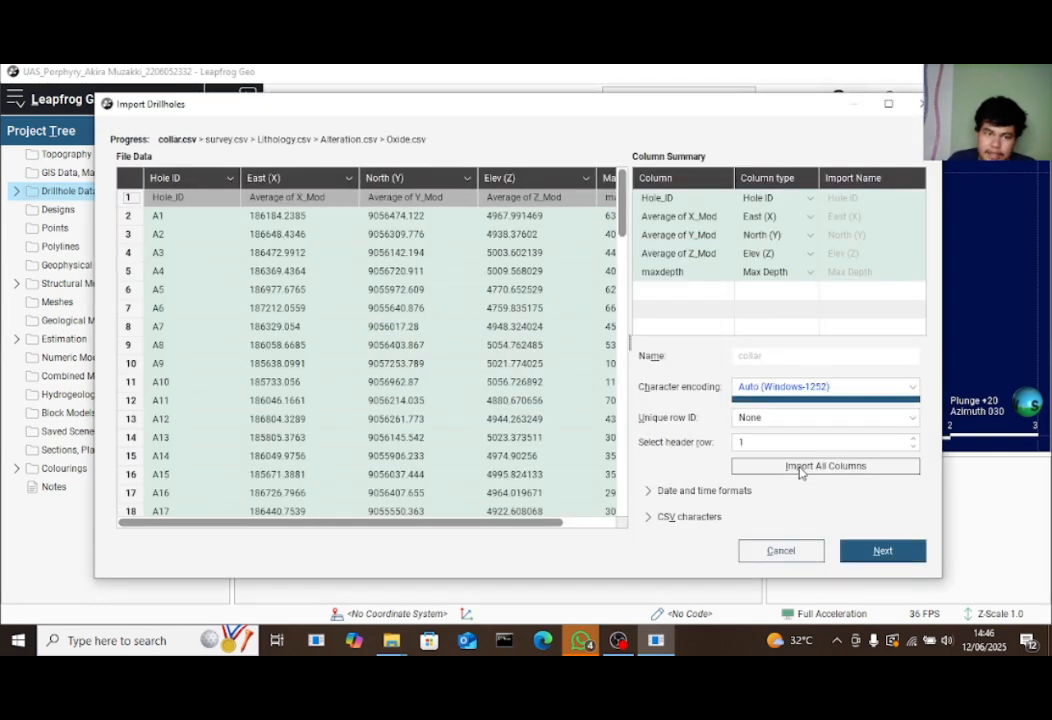
pyautogui.click(884, 551)
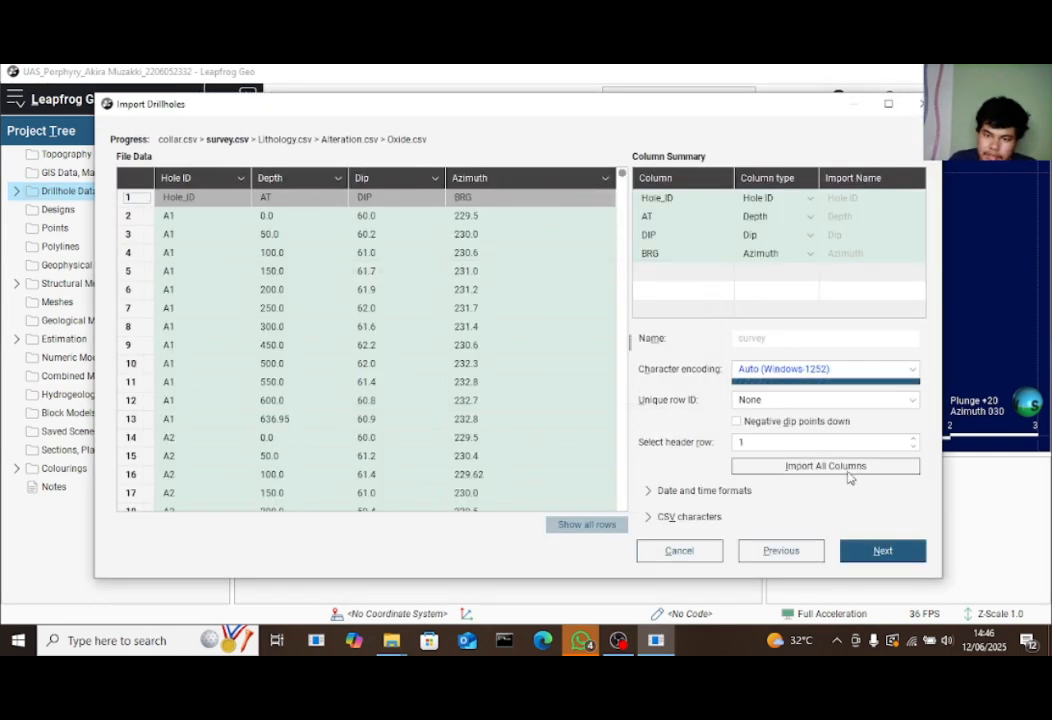
pyautogui.click(884, 548)
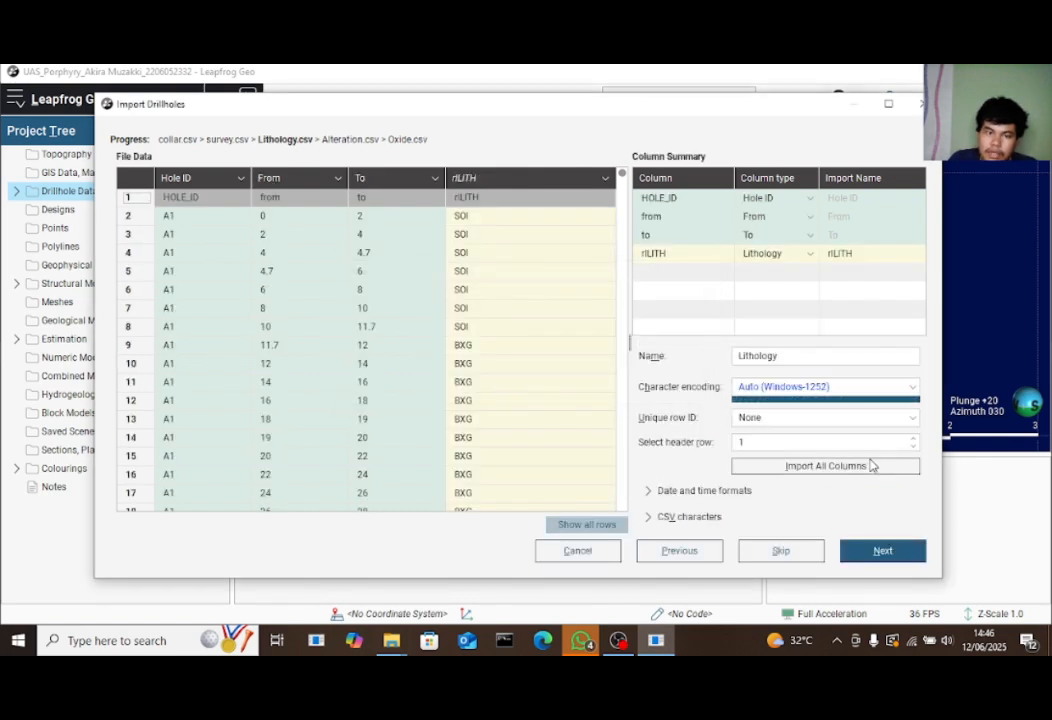
pyautogui.click(768, 256)
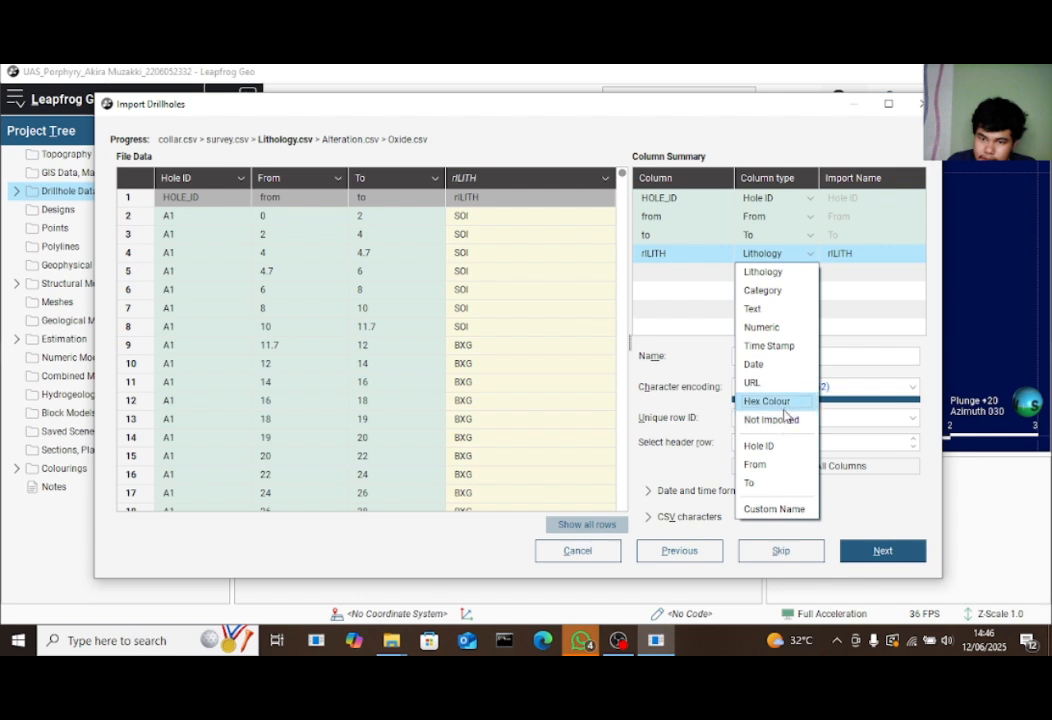
pyautogui.click(789, 273)
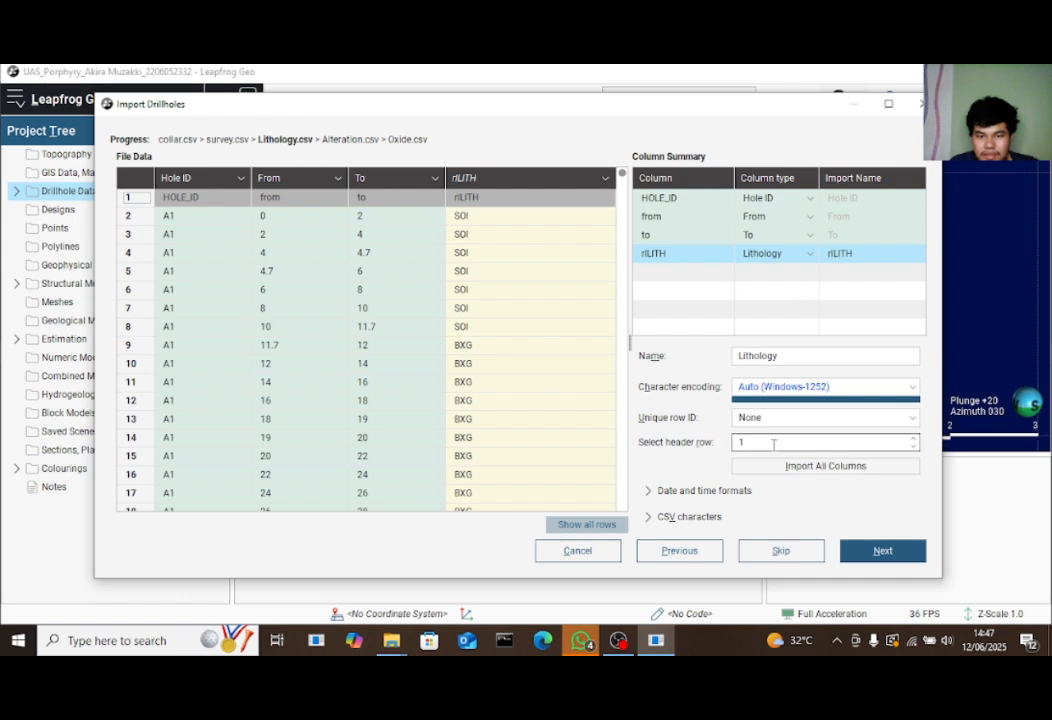
pyautogui.click(880, 553)
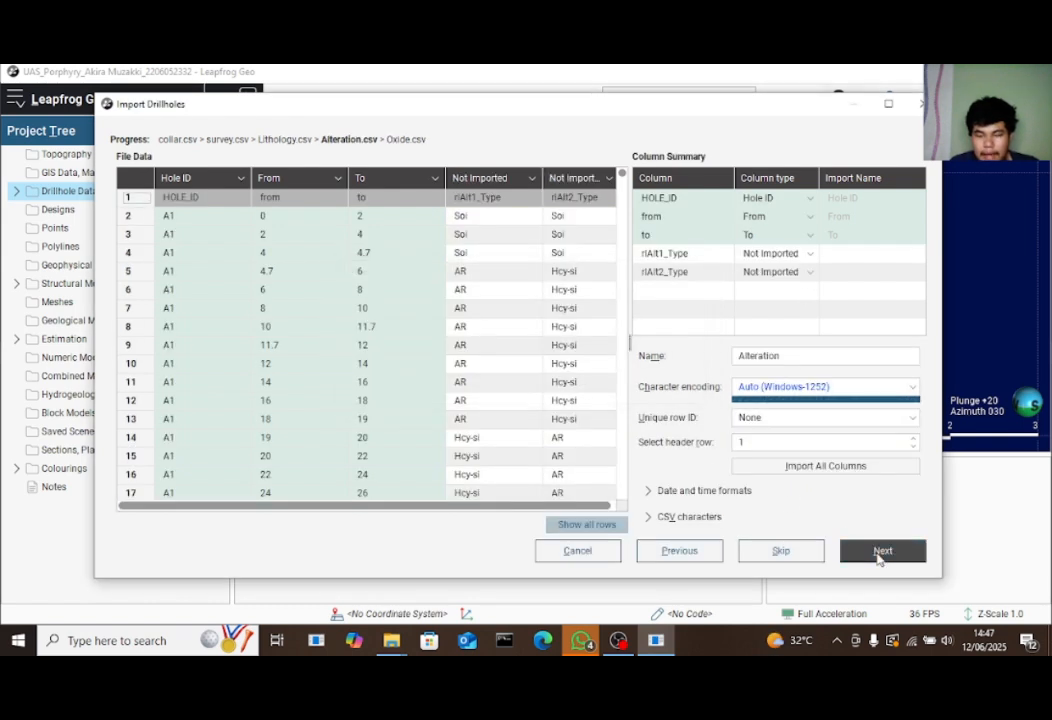
# Import all Alteration and Oxide columns as categories and finish the drillhole import
pyautogui.click(787, 464)
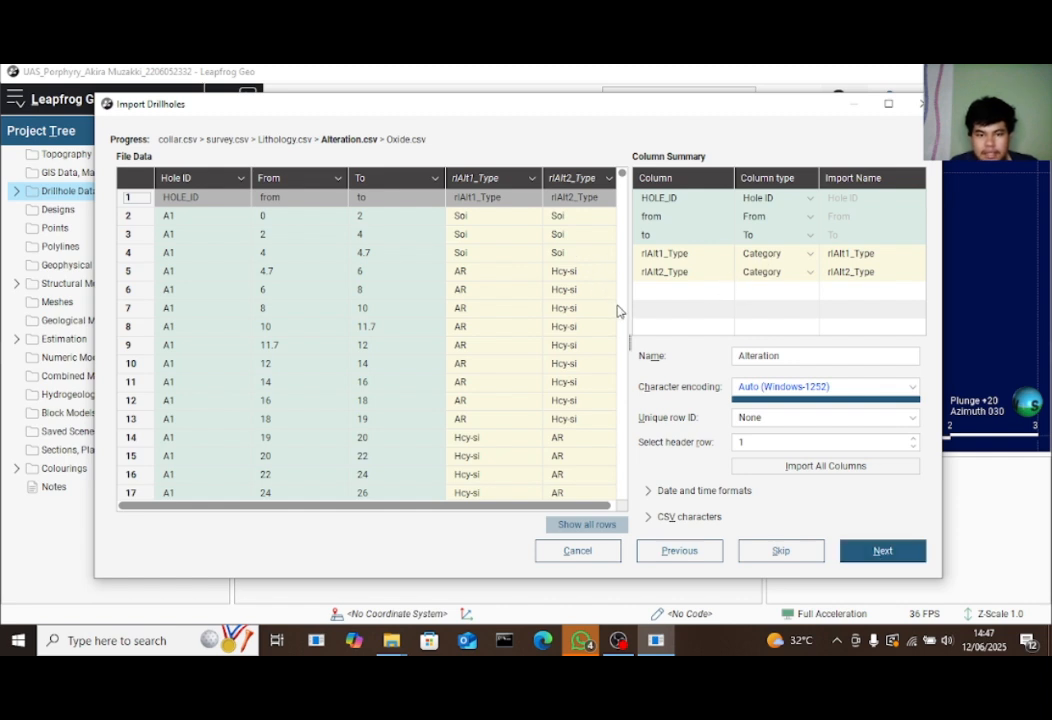
pyautogui.moveTo(624, 178); pyautogui.dragTo(641, 148)
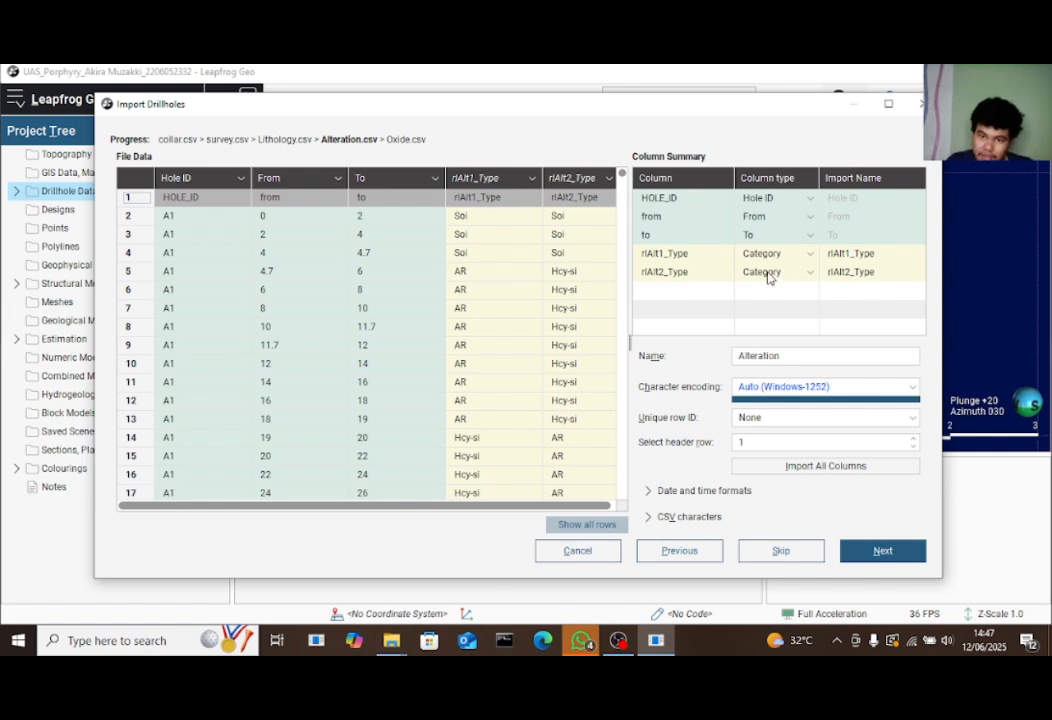
pyautogui.click(826, 466)
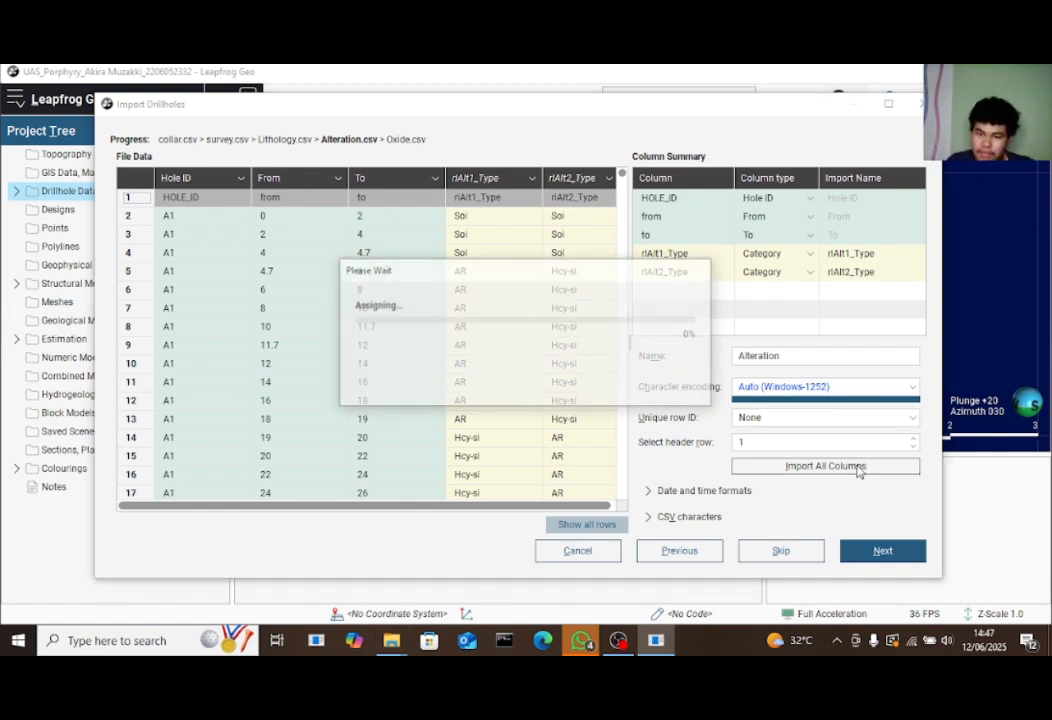
pyautogui.click(907, 558)
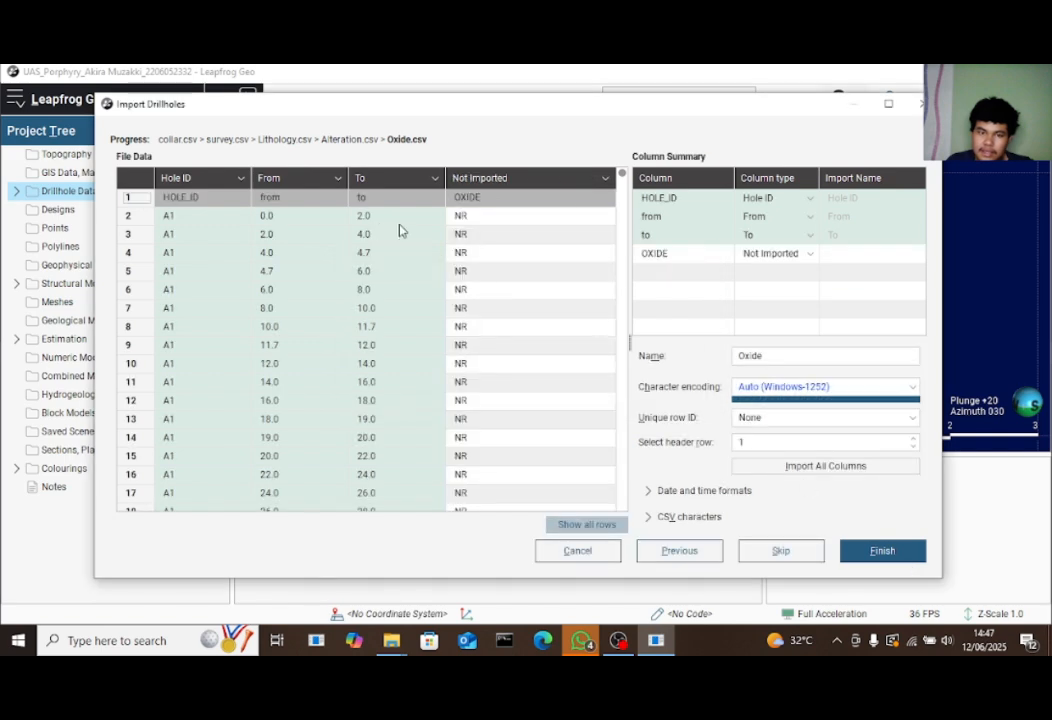
pyautogui.click(808, 462)
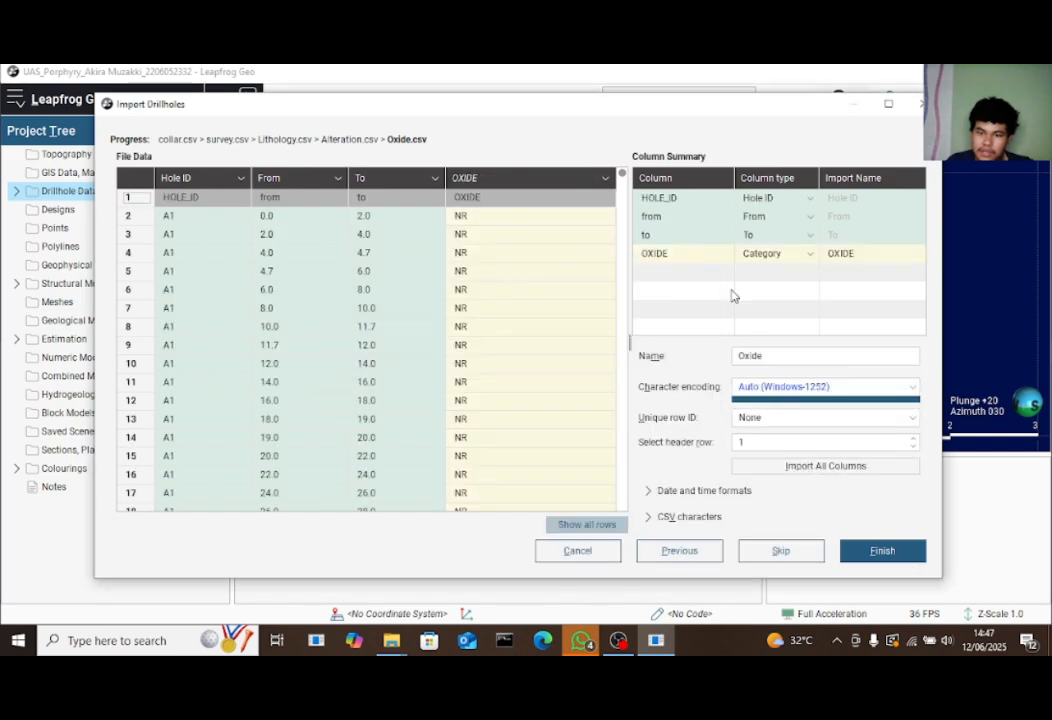
pyautogui.click(884, 554)
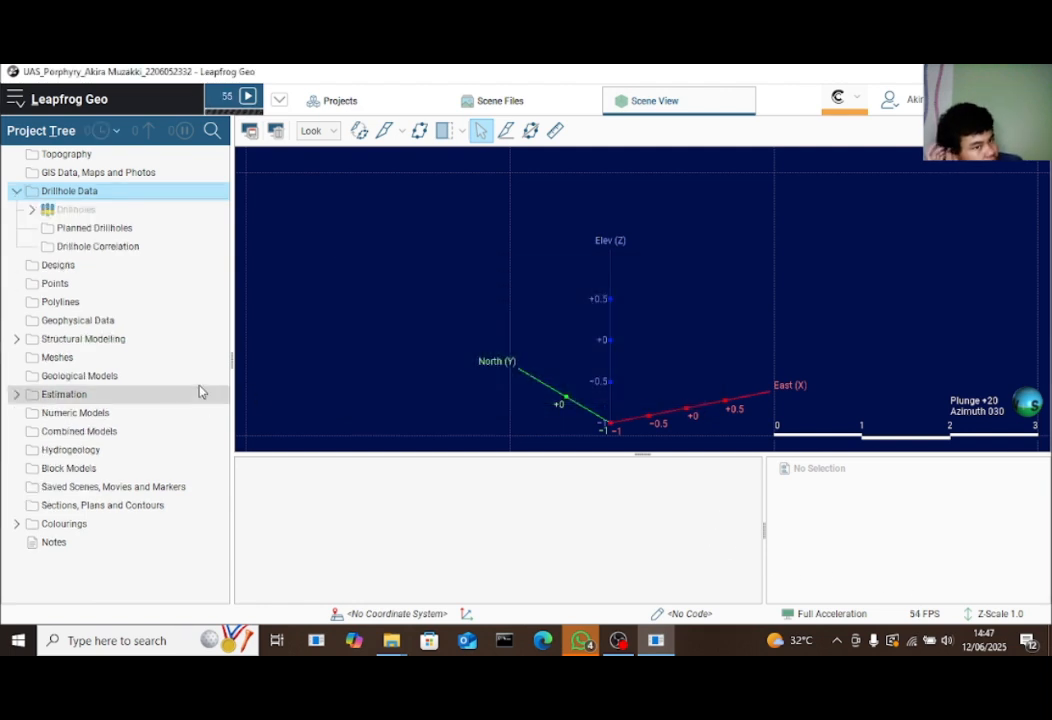
# Expand the Drillholes object to list its collar, survey, Alteration, Lithology and Oxide tables, then right-click Lithology
pyautogui.click(33, 210)
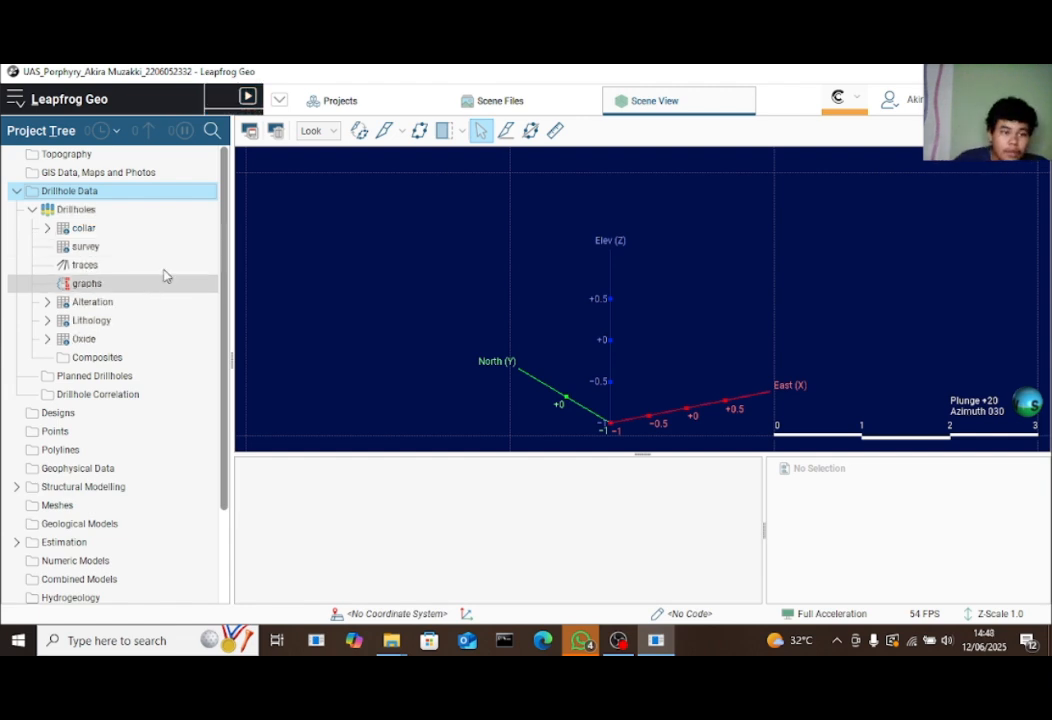
pyautogui.click(137, 340)
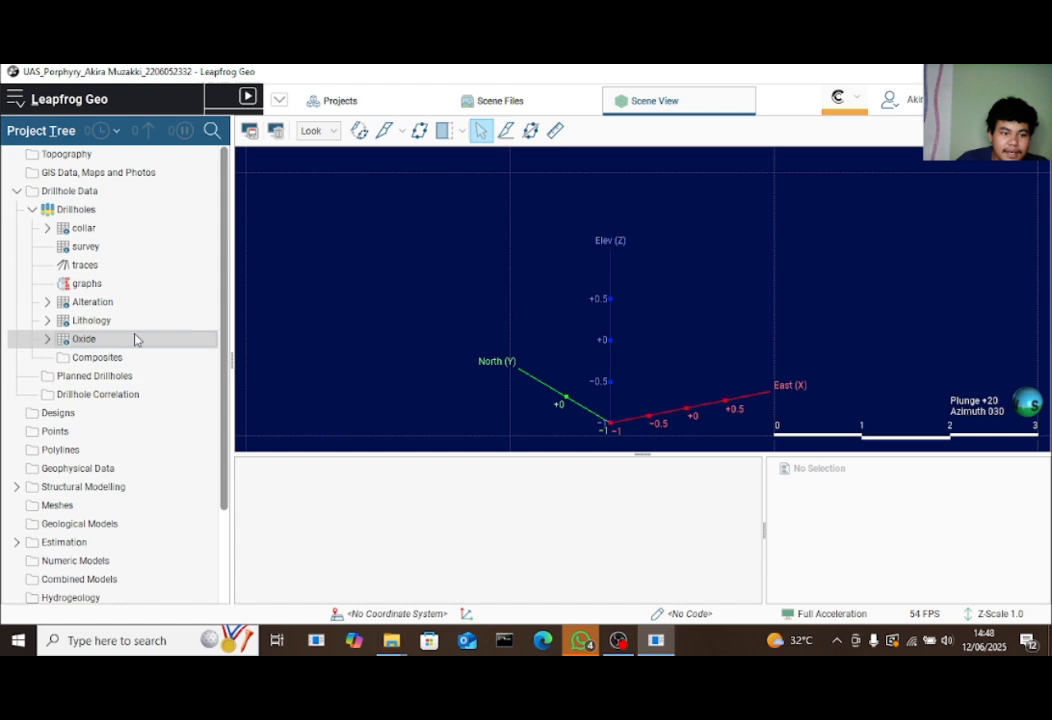
pyautogui.click(135, 236)
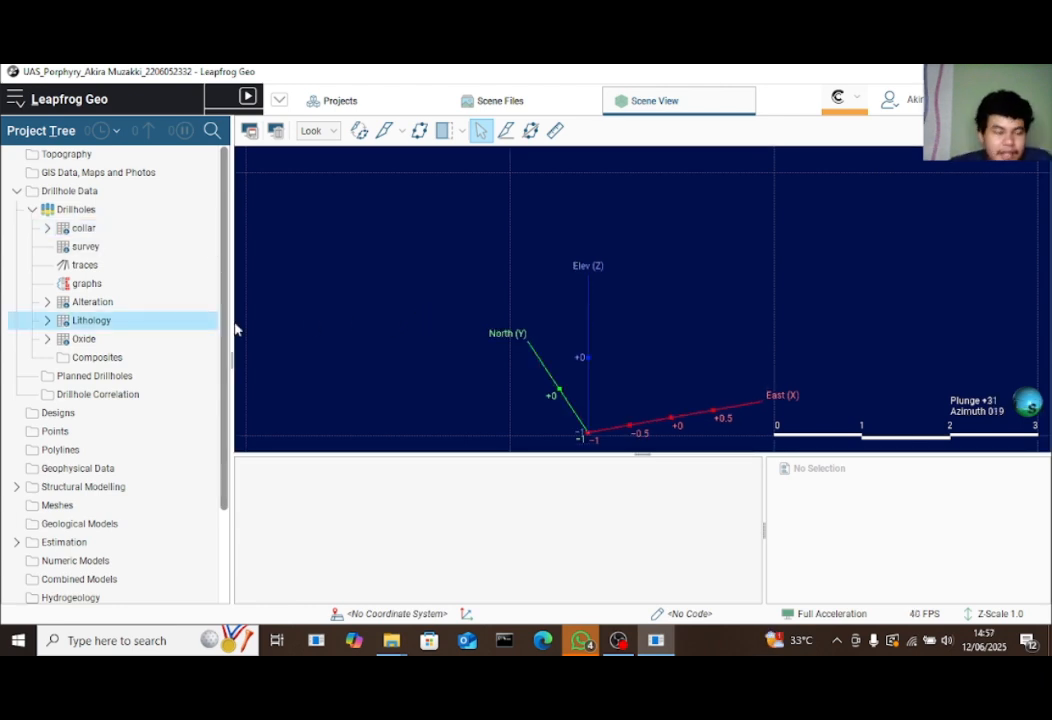
pyautogui.rightClick(205, 322)
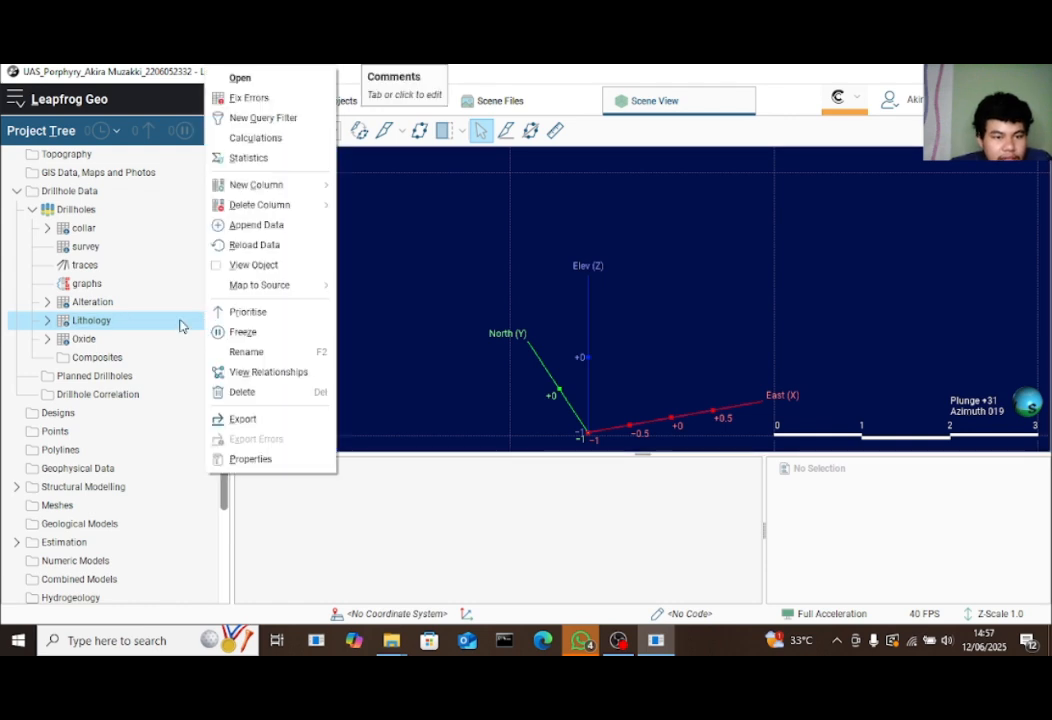
# Open Lithology statistics with a Level 1 category breakdown by rLITH
pyautogui.click(246, 157)
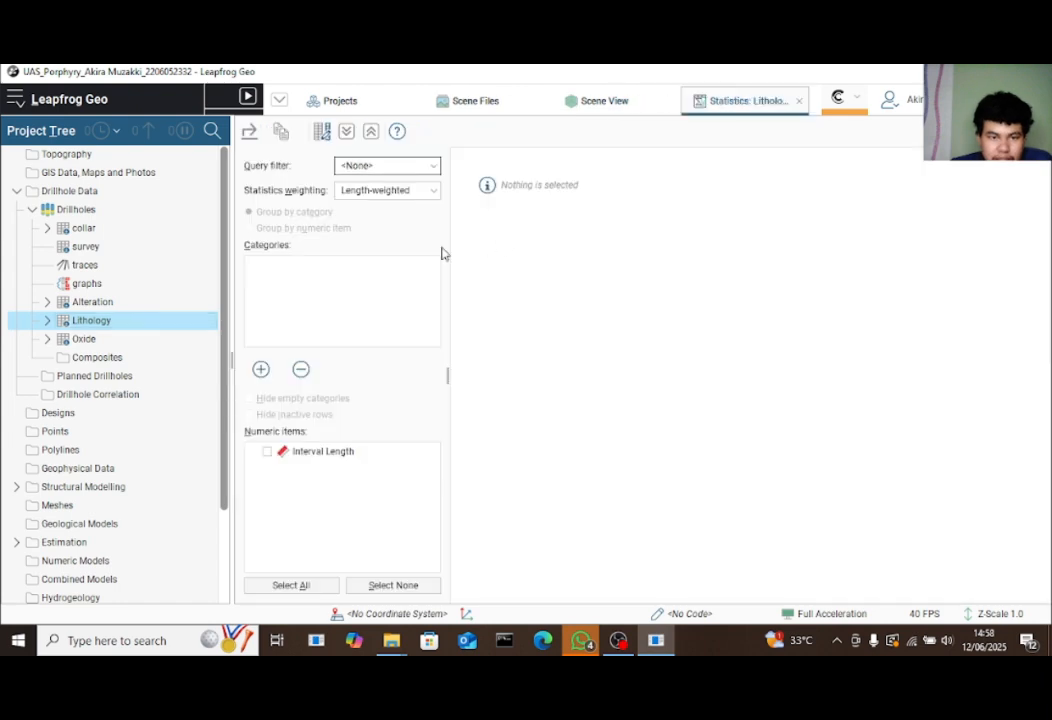
pyautogui.click(261, 369)
pyautogui.click(336, 270)
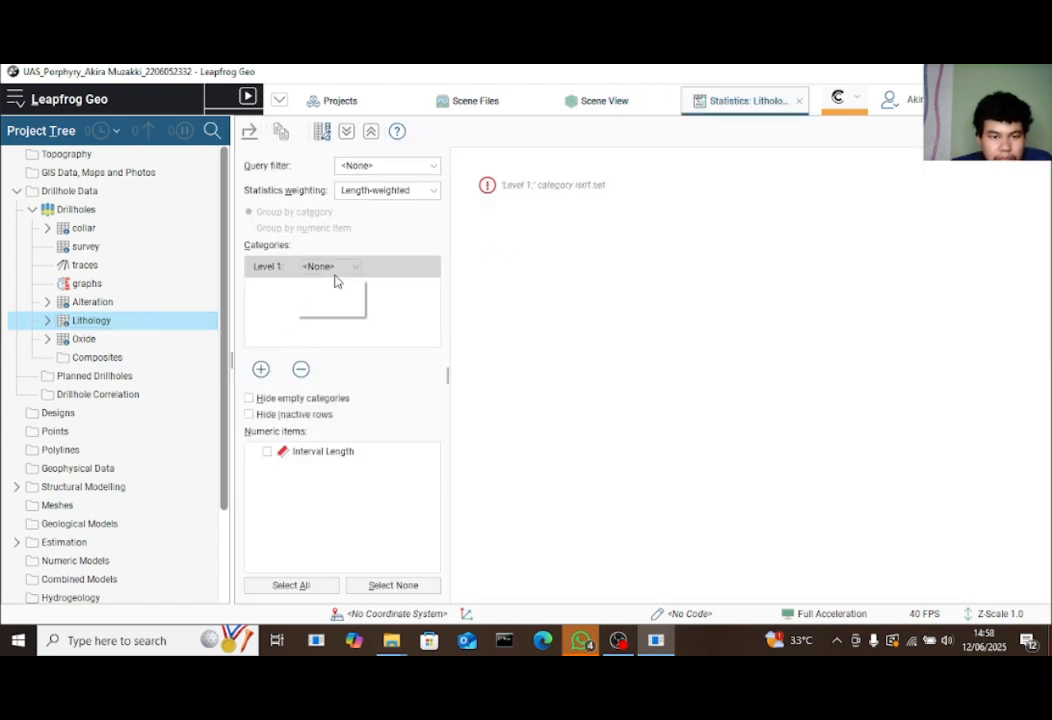
pyautogui.click(336, 303)
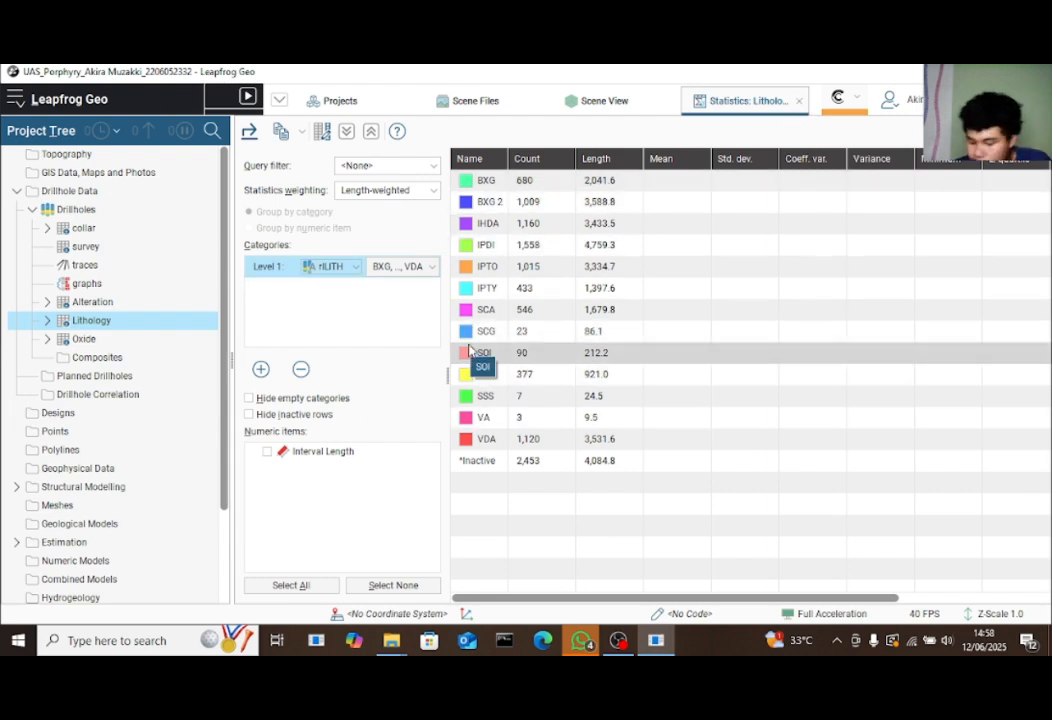
# Sort the rLITH statistics by count ascending, starting at VA (3), and pick out the IPDI row
pyautogui.click(549, 159)
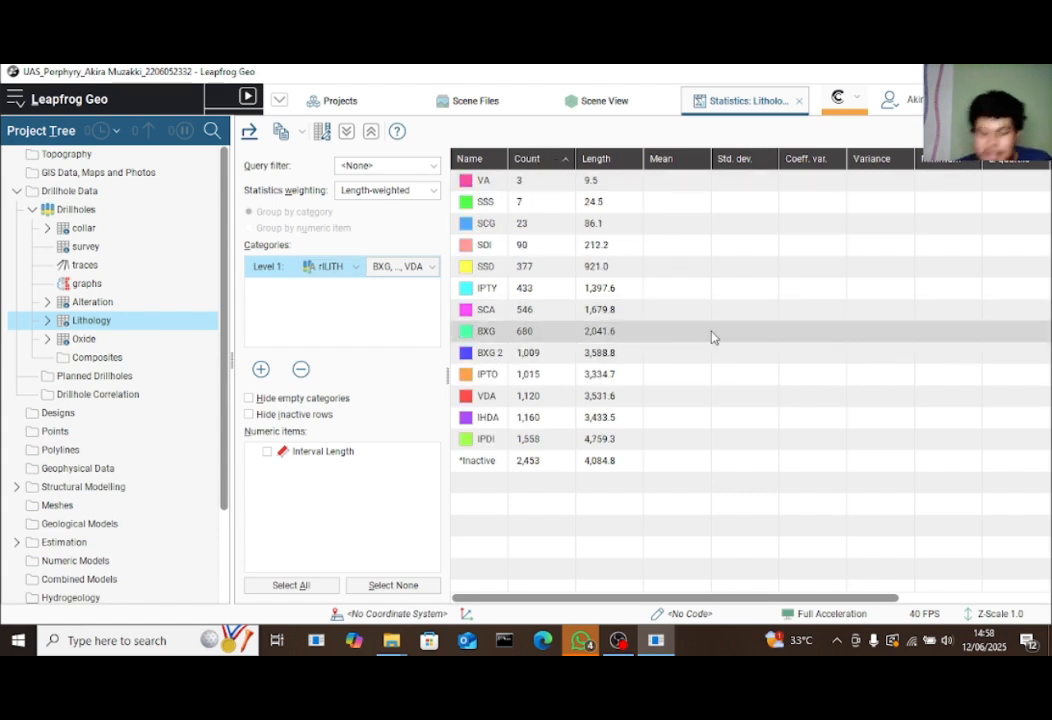
pyautogui.click(544, 159)
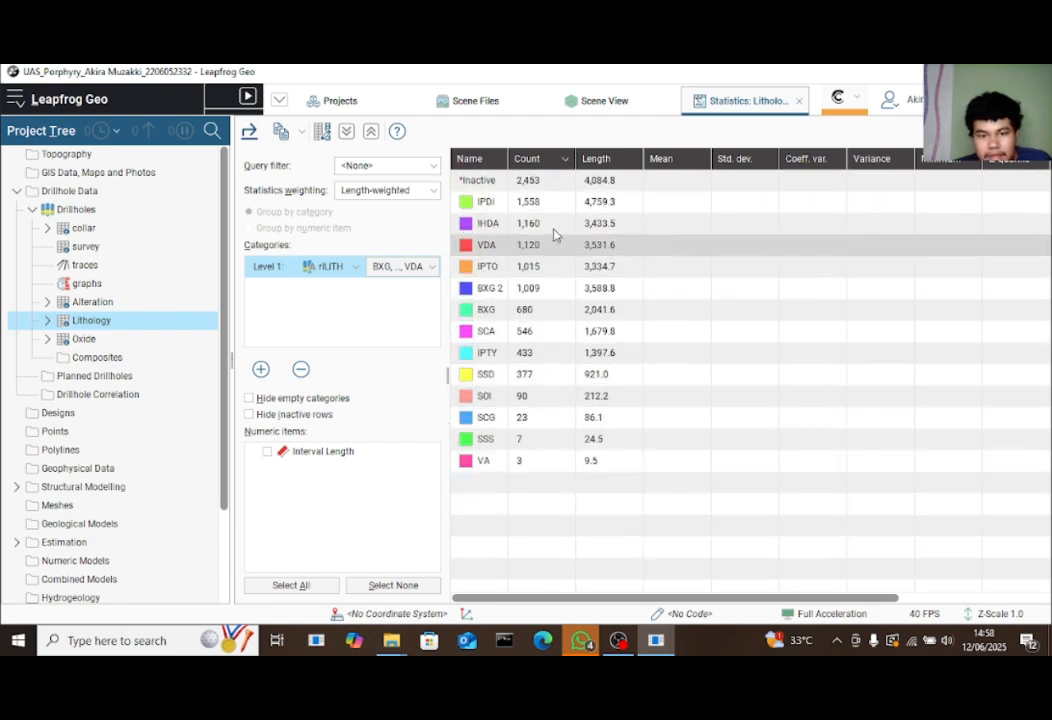
pyautogui.click(545, 159)
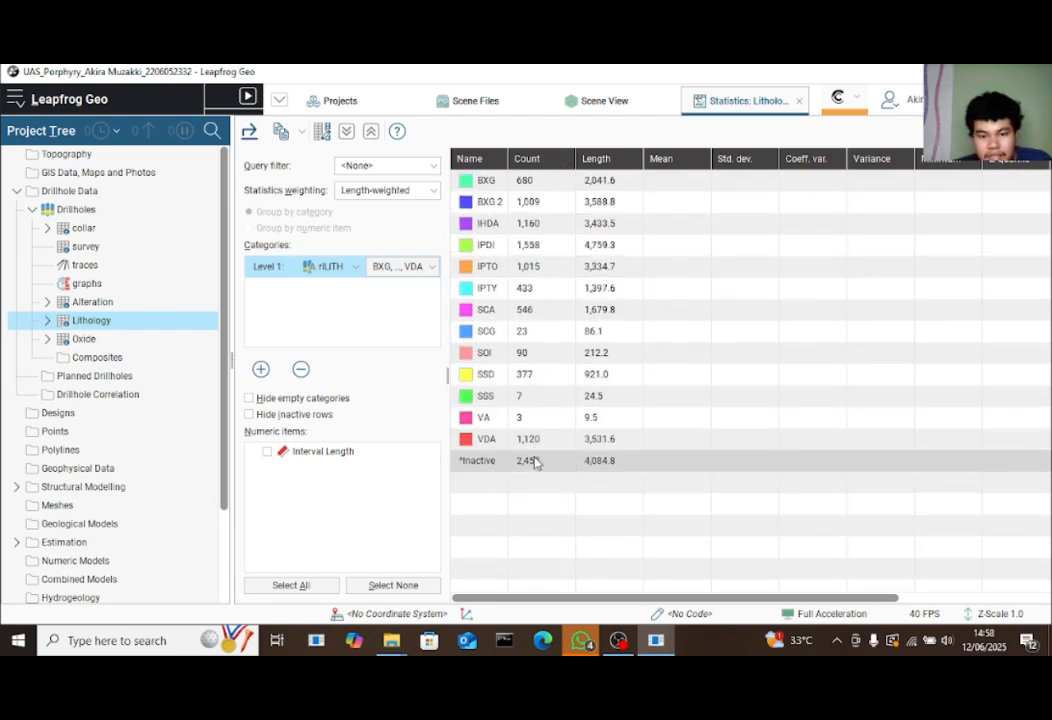
pyautogui.click(545, 160)
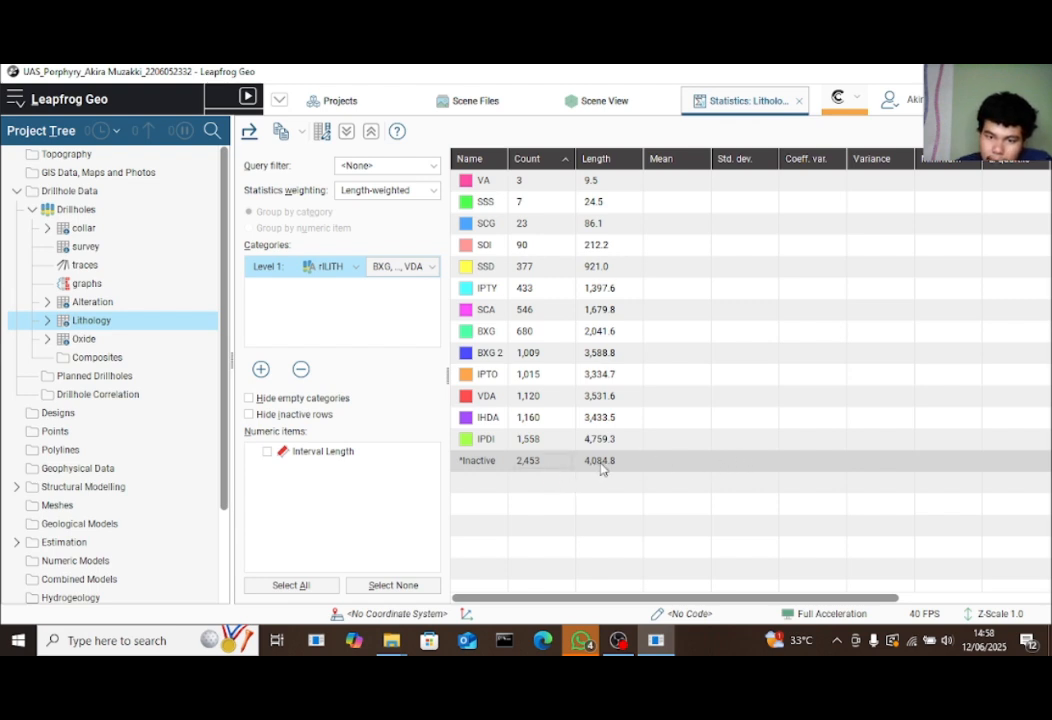
pyautogui.click(483, 439)
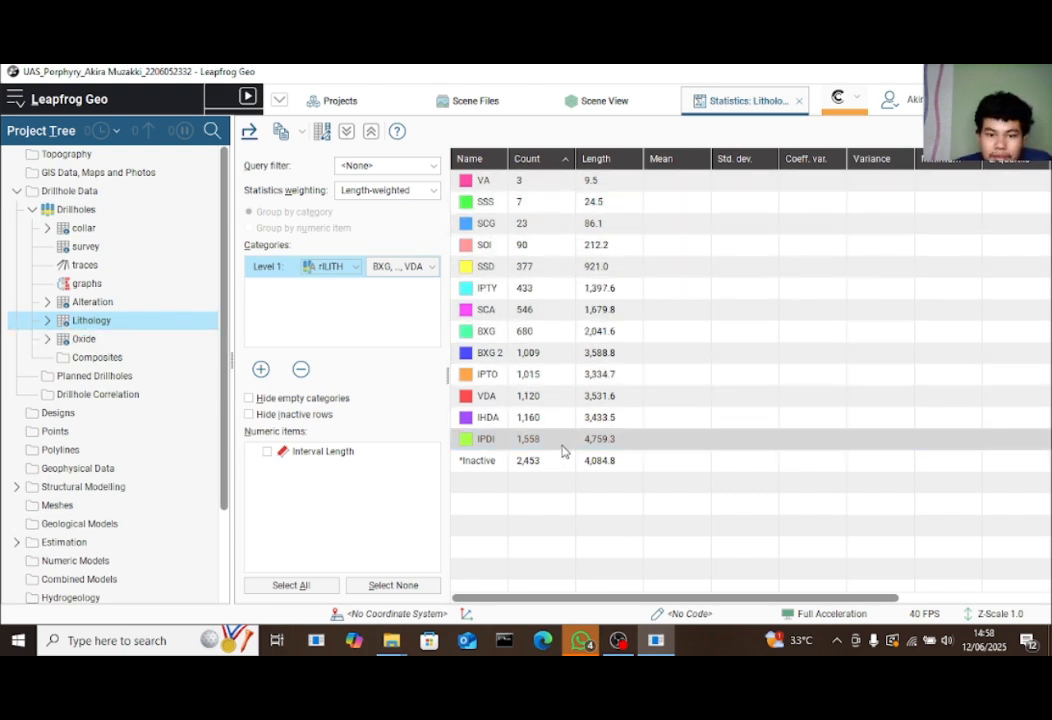
# Create a new grouped category column on the Lithology table
pyautogui.rightClick(168, 323)
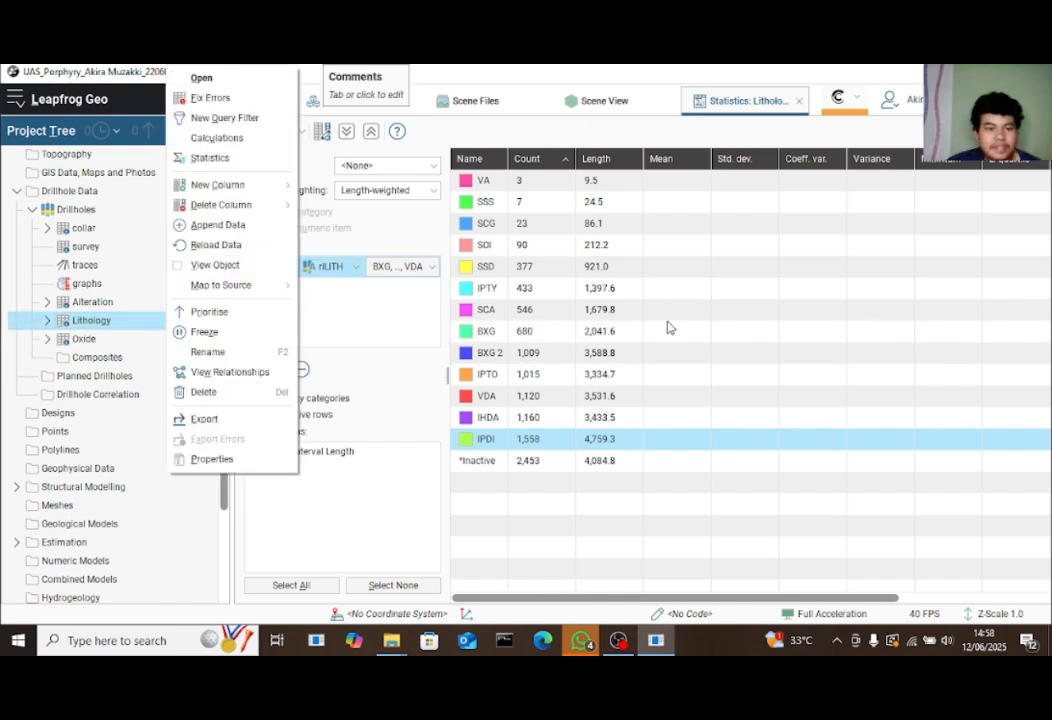
pyautogui.click(153, 320)
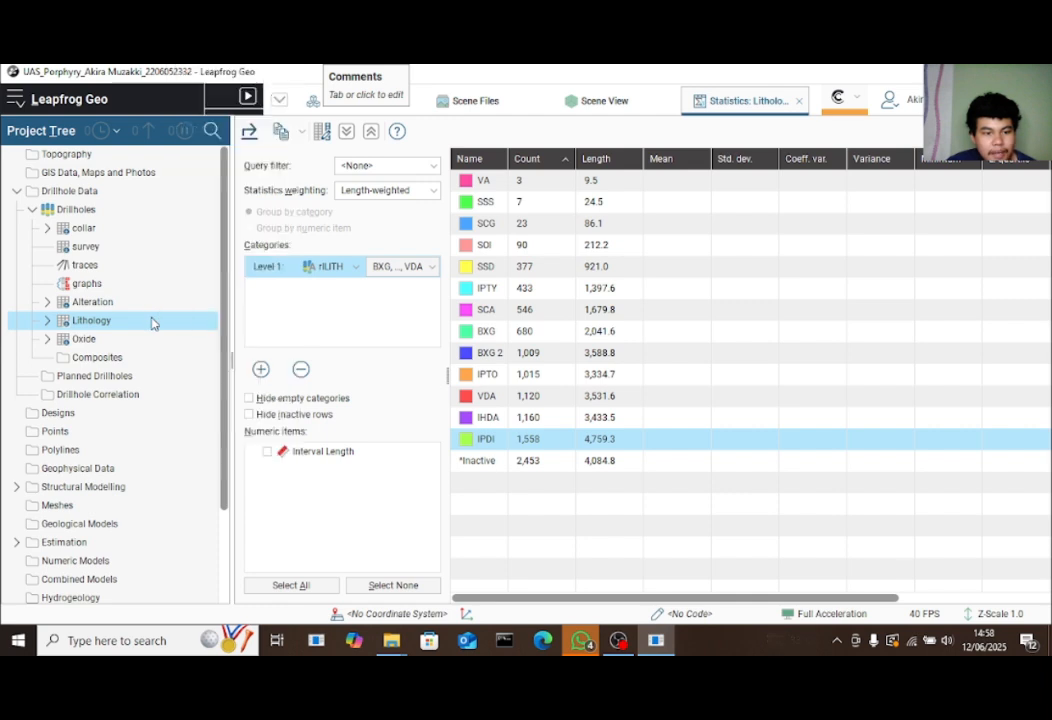
pyautogui.rightClick(153, 322)
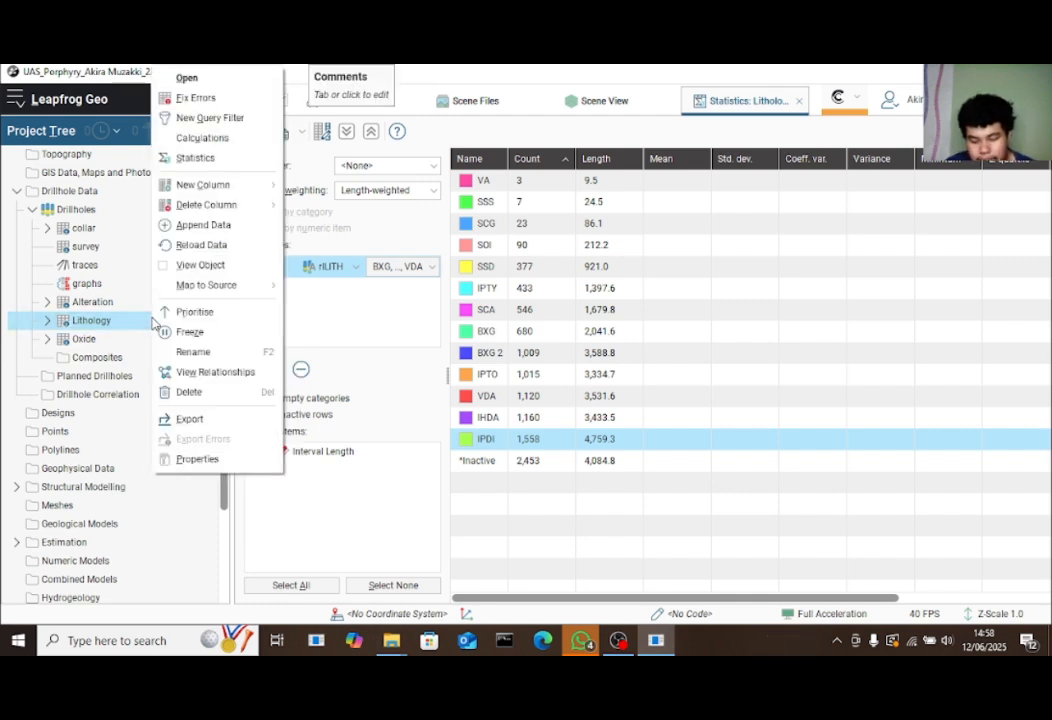
pyautogui.moveTo(246, 190)
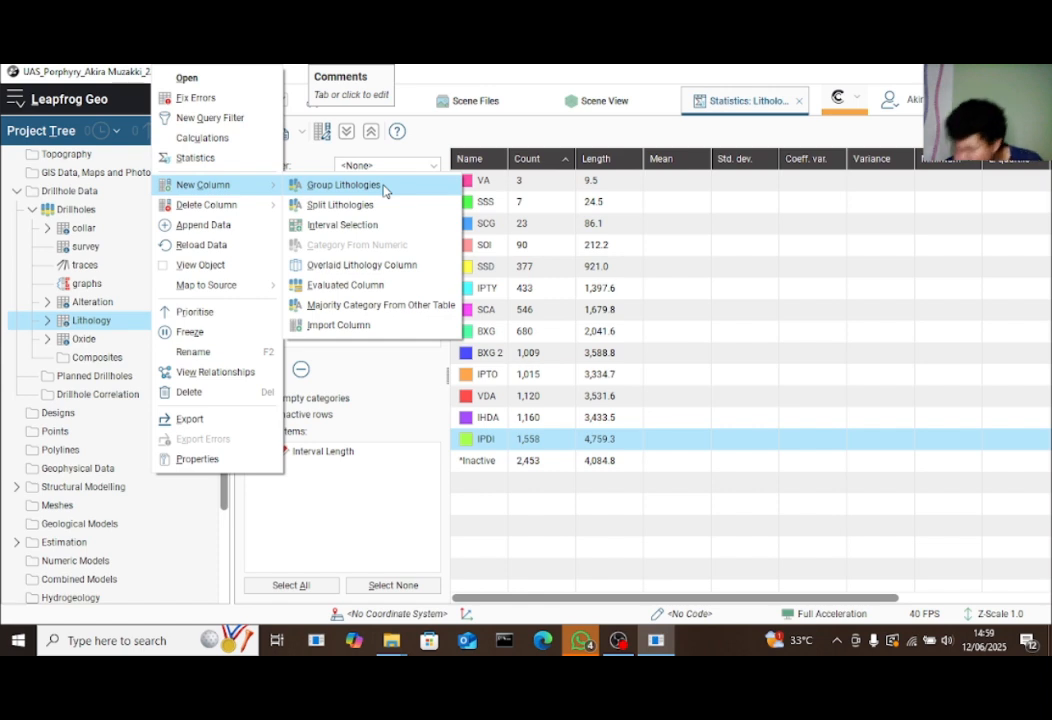
pyautogui.click(383, 186)
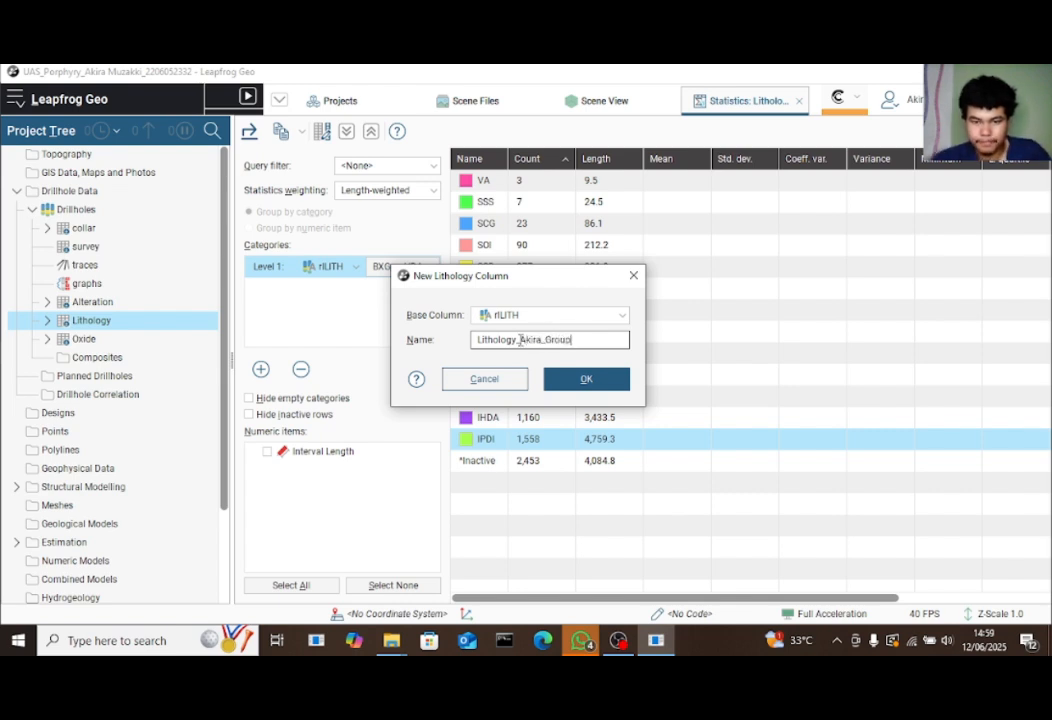
pyautogui.click(586, 378)
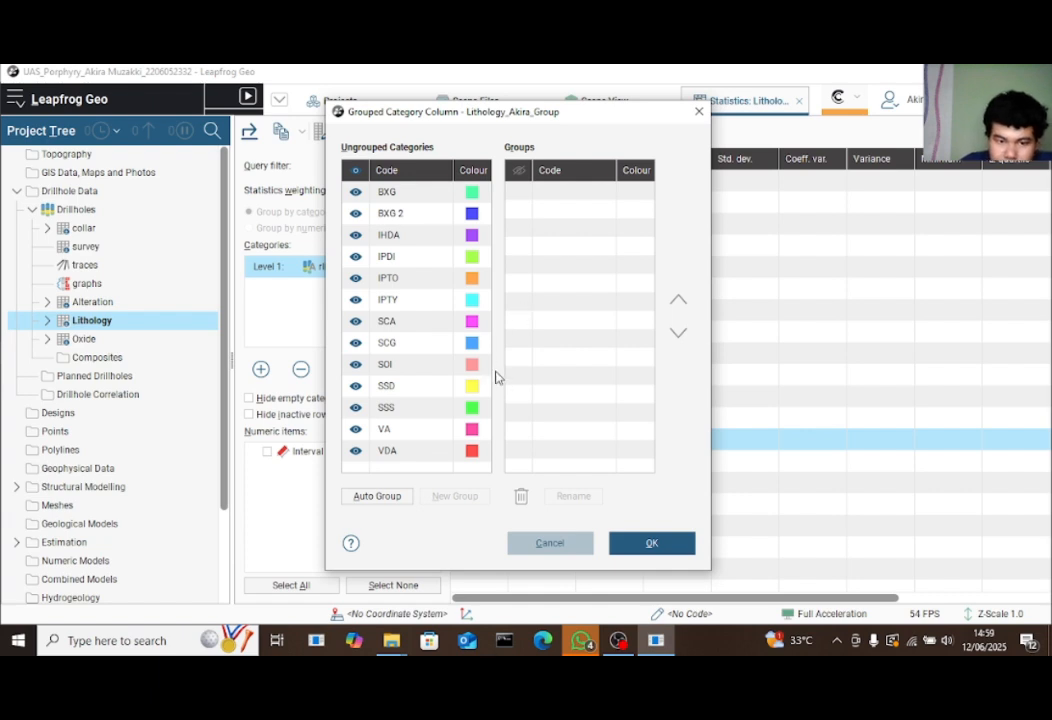
# Make a group named SED containing the SSD code, redoing the first attempt
pyautogui.moveTo(420, 388); pyautogui.dragTo(554, 192)
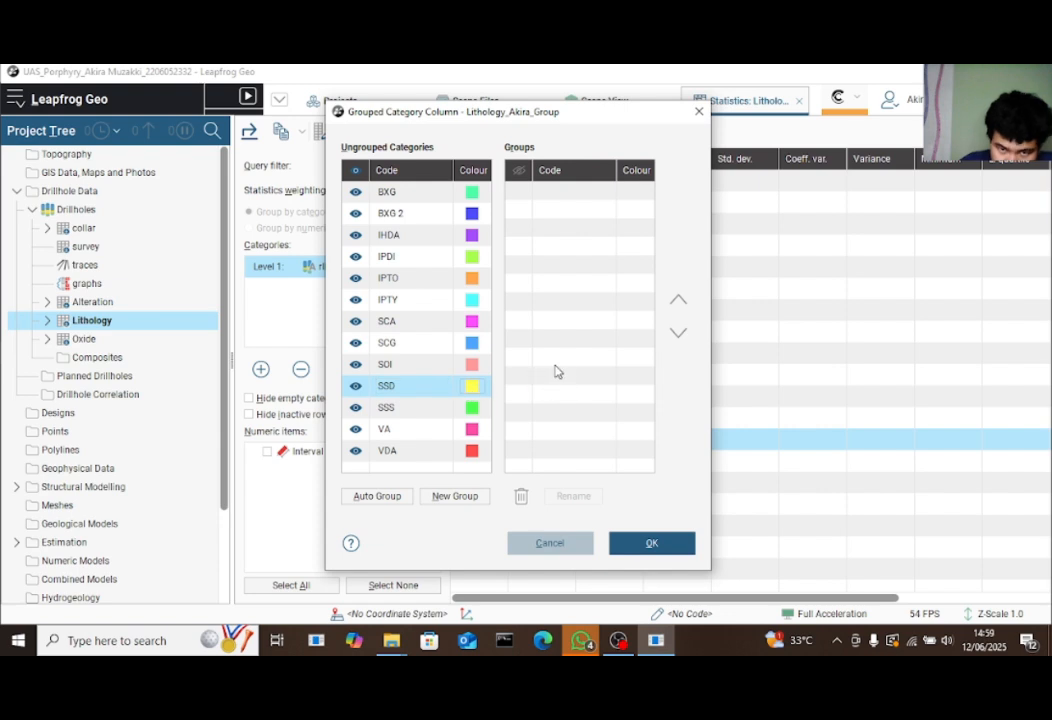
pyautogui.click(460, 496)
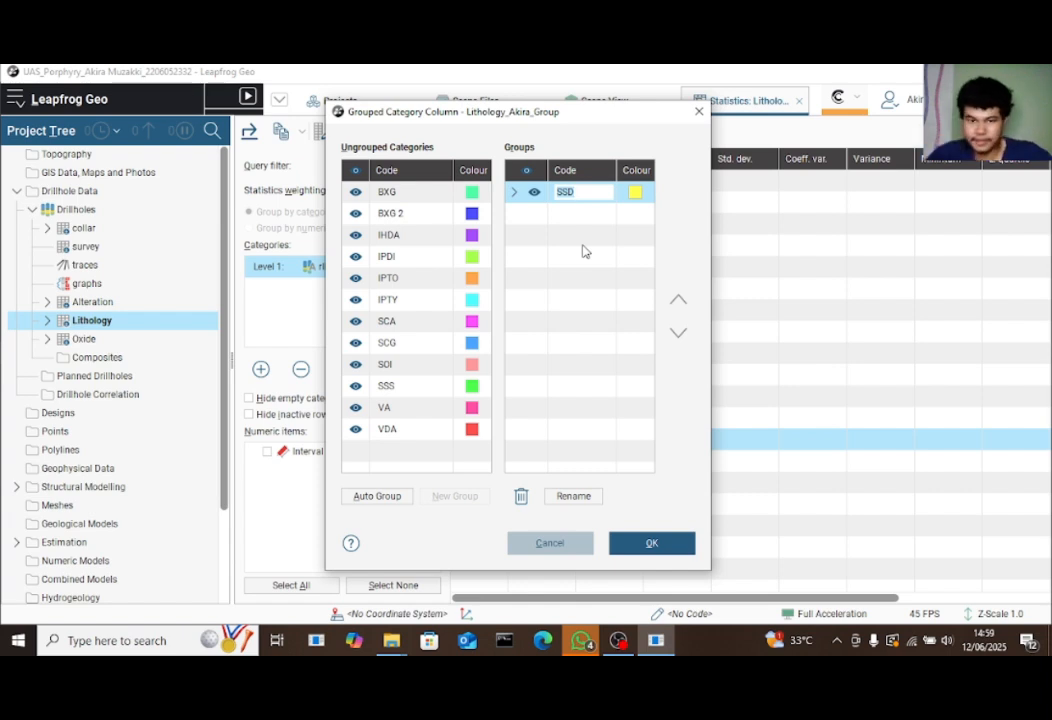
pyautogui.click(587, 266)
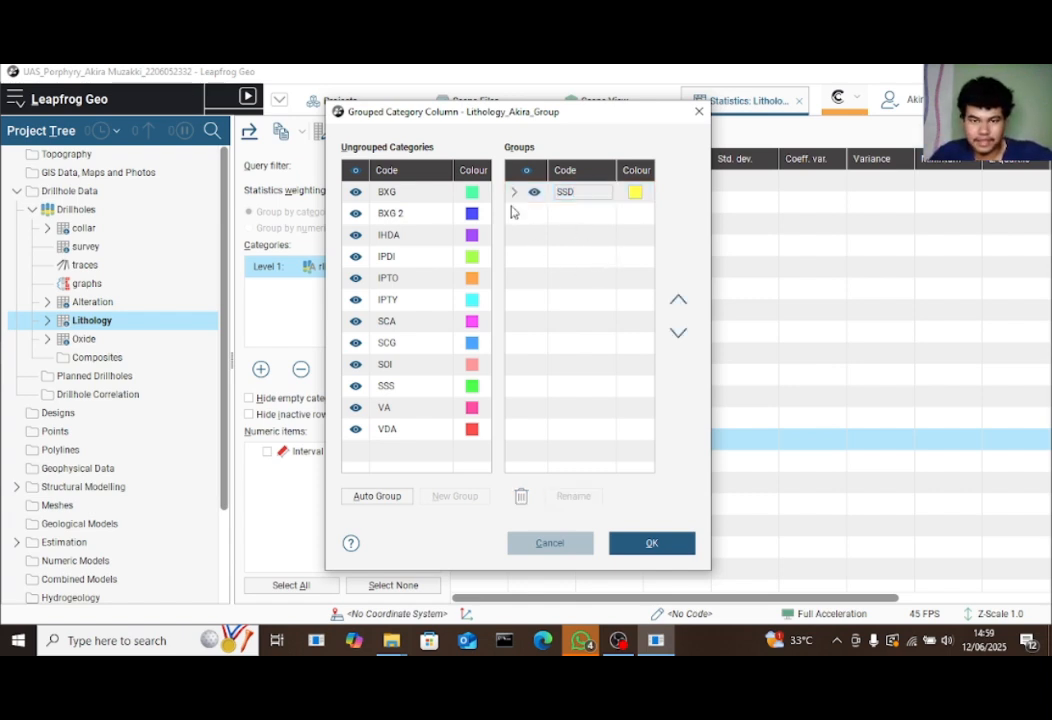
pyautogui.click(525, 192)
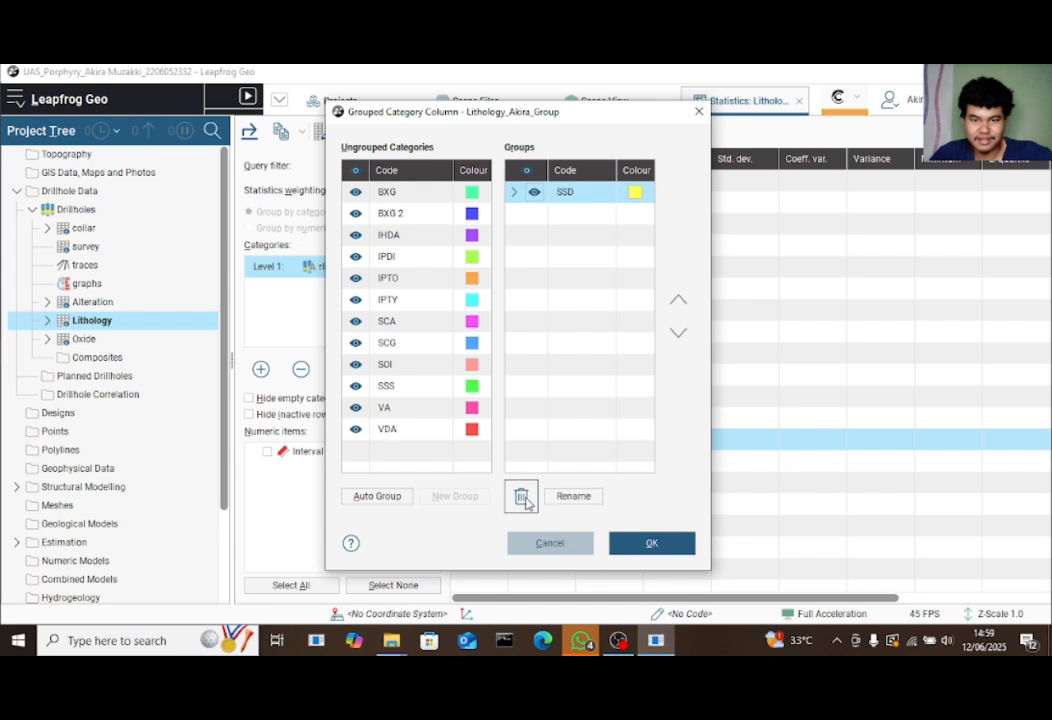
pyautogui.click(522, 497)
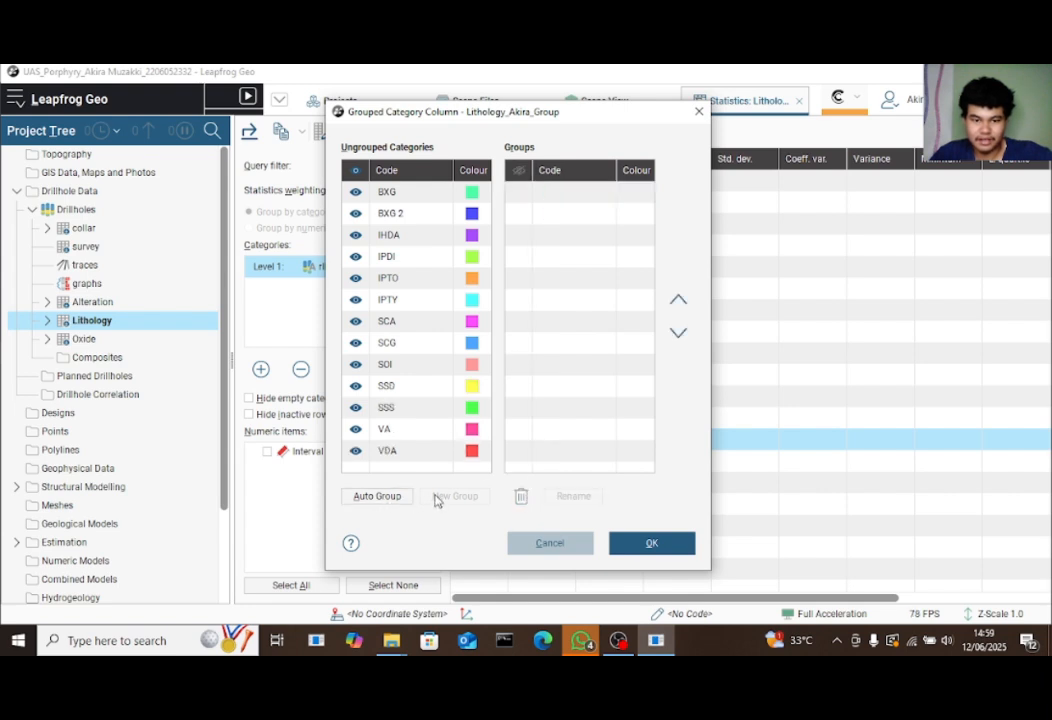
pyautogui.click(441, 388)
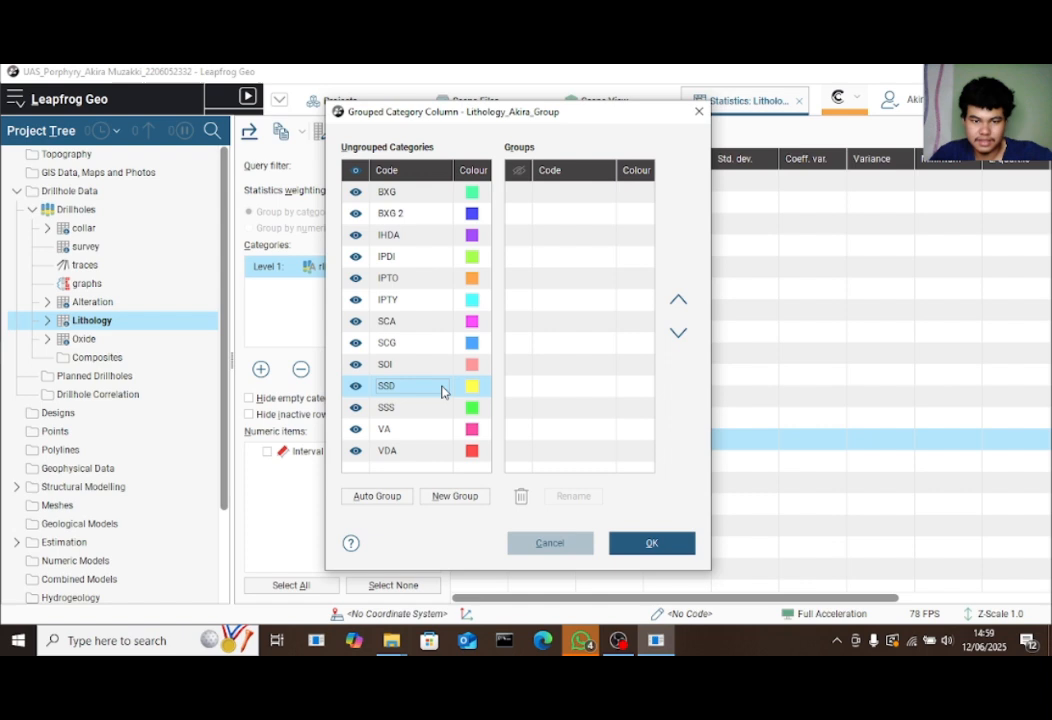
pyautogui.click(455, 496)
pyautogui.write('SED')
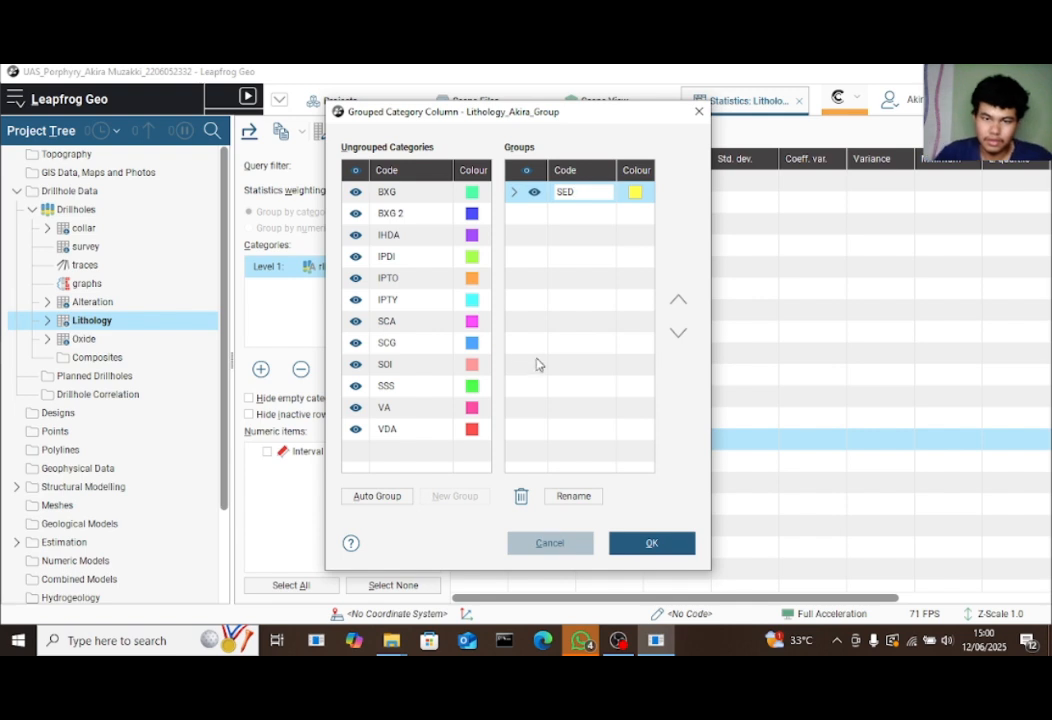
pyautogui.click(538, 366)
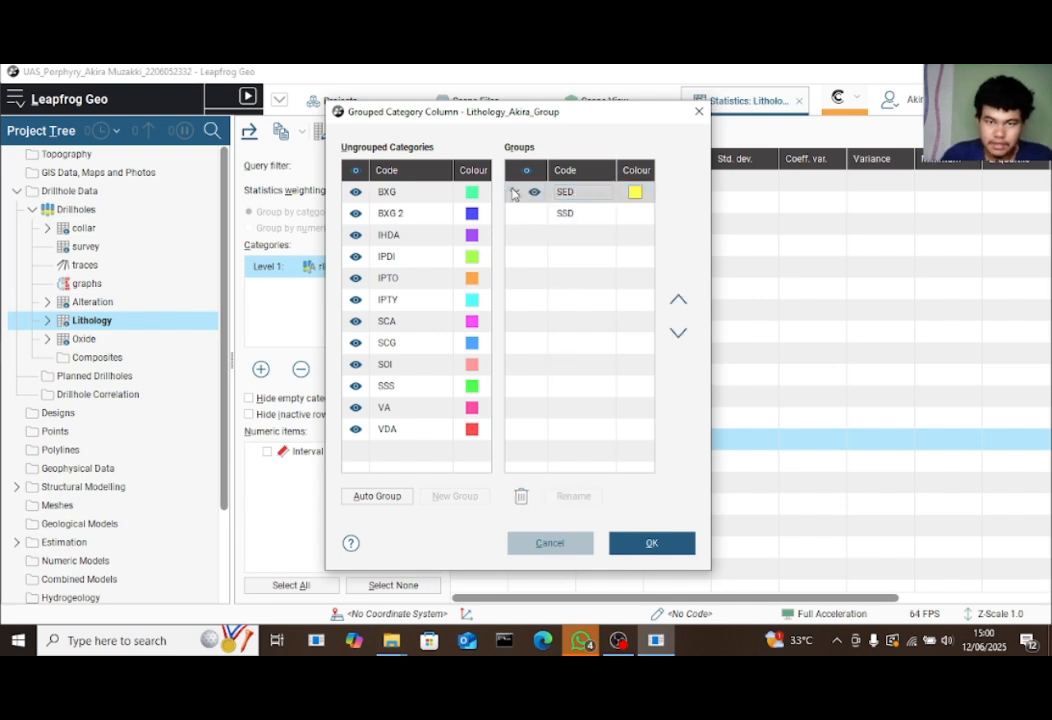
pyautogui.click(519, 208)
pyautogui.click(513, 192)
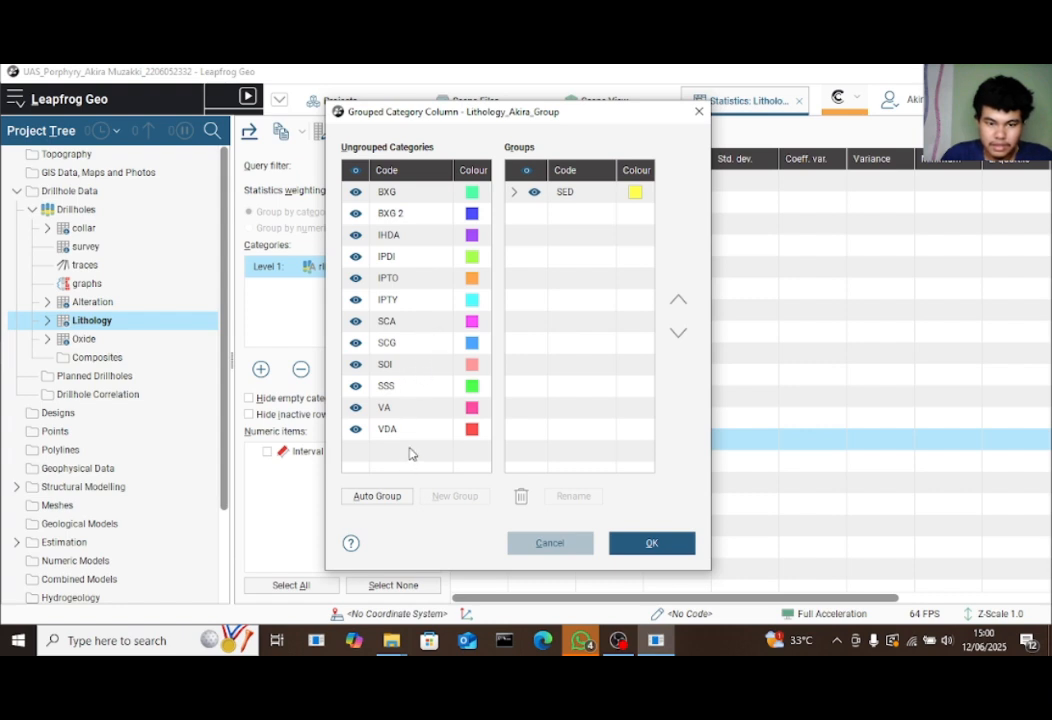
# Add the SSS, SCG and SCA codes to the SED group
pyautogui.click(430, 389)
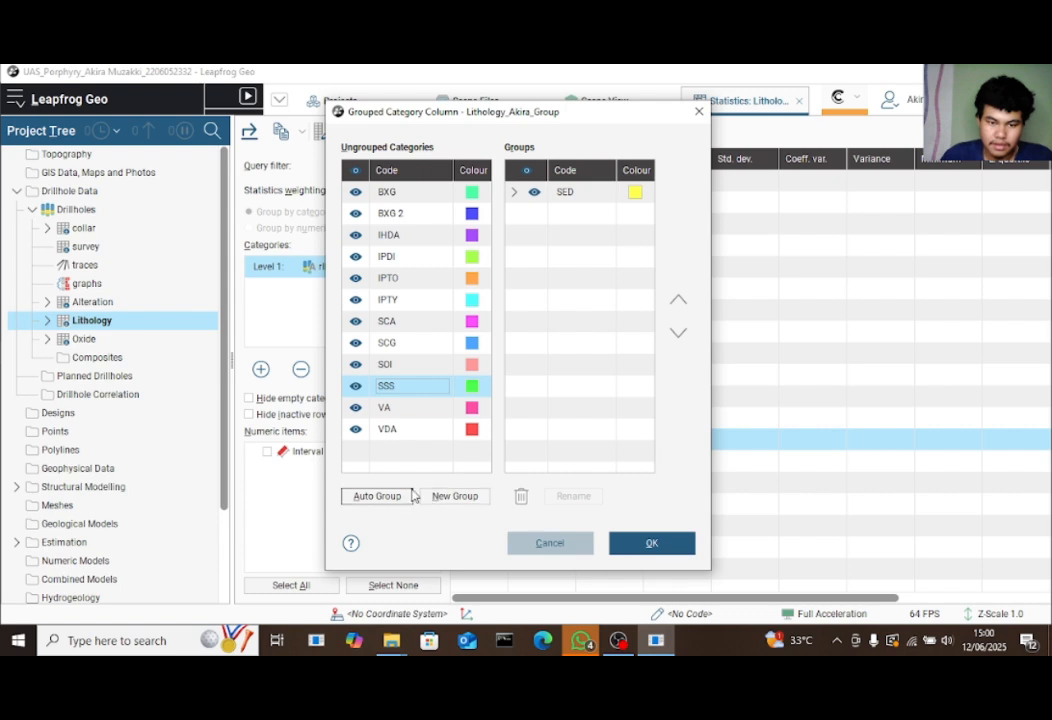
pyautogui.moveTo(439, 389); pyautogui.dragTo(572, 210)
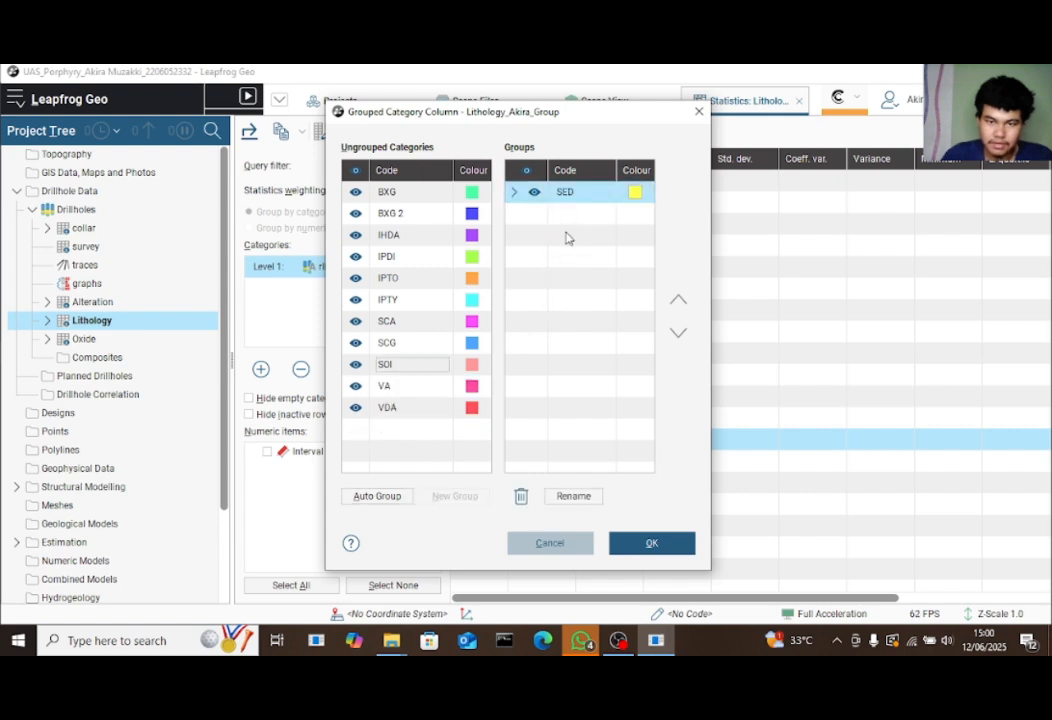
pyautogui.click(514, 192)
pyautogui.click(516, 194)
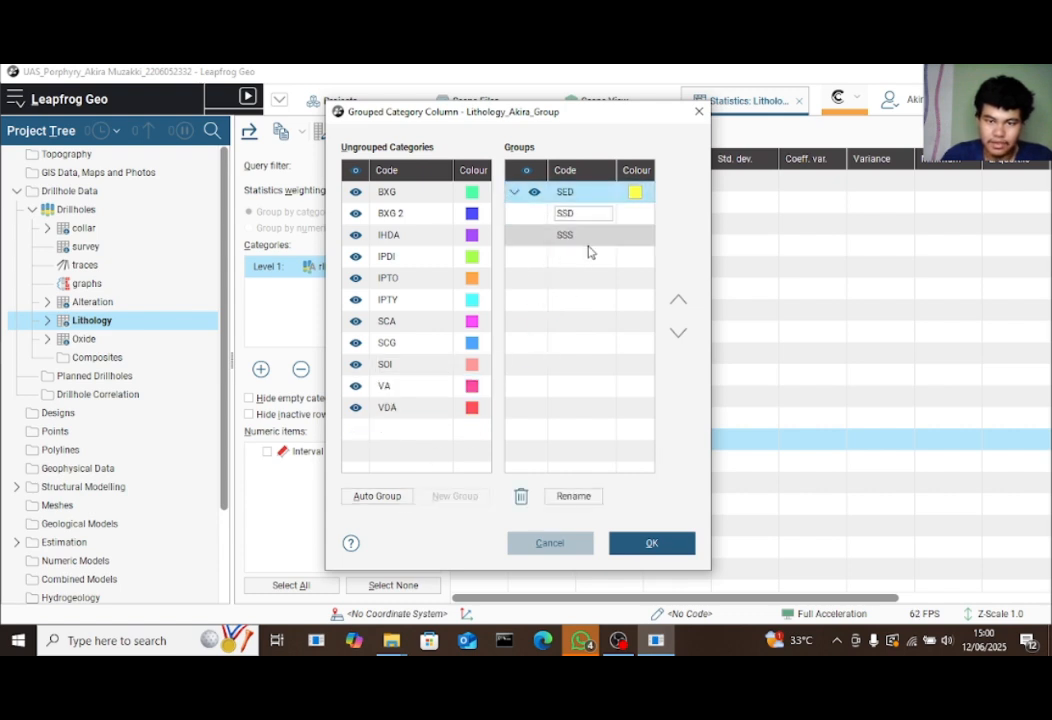
pyautogui.click(413, 347)
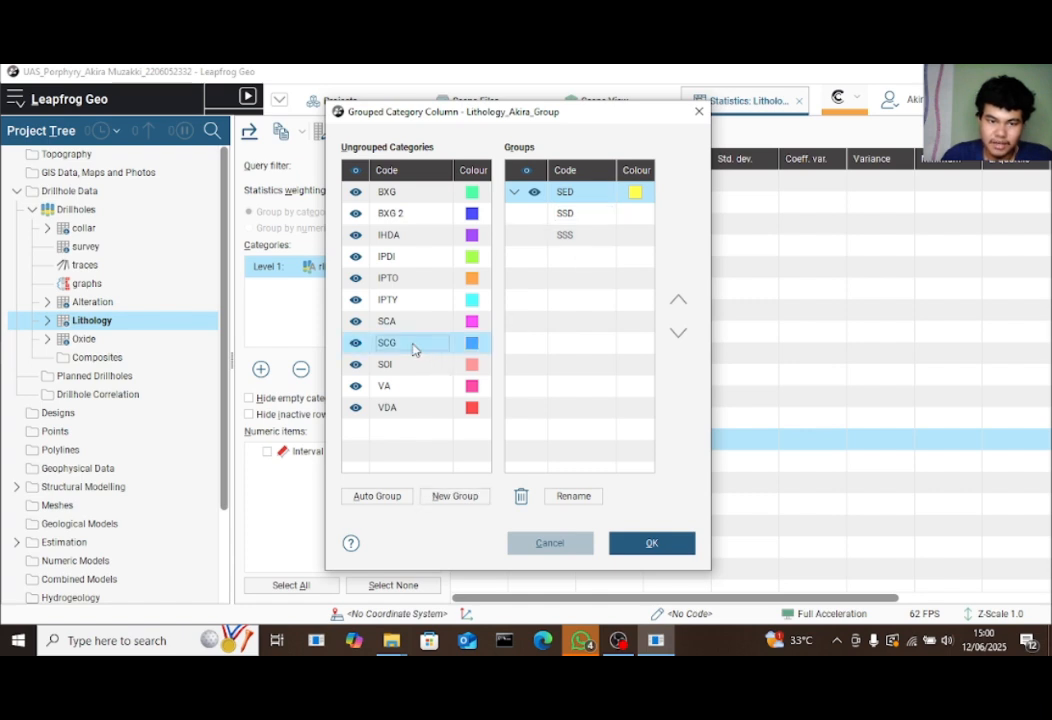
pyautogui.moveTo(413, 347); pyautogui.dragTo(564, 195)
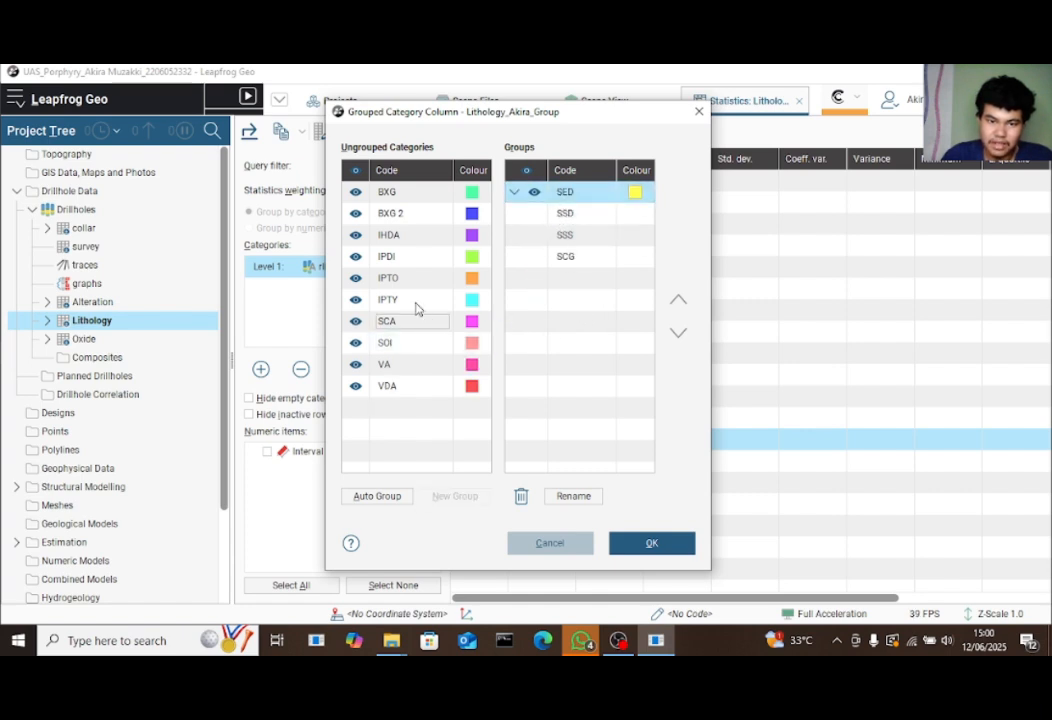
pyautogui.moveTo(418, 325); pyautogui.dragTo(566, 200)
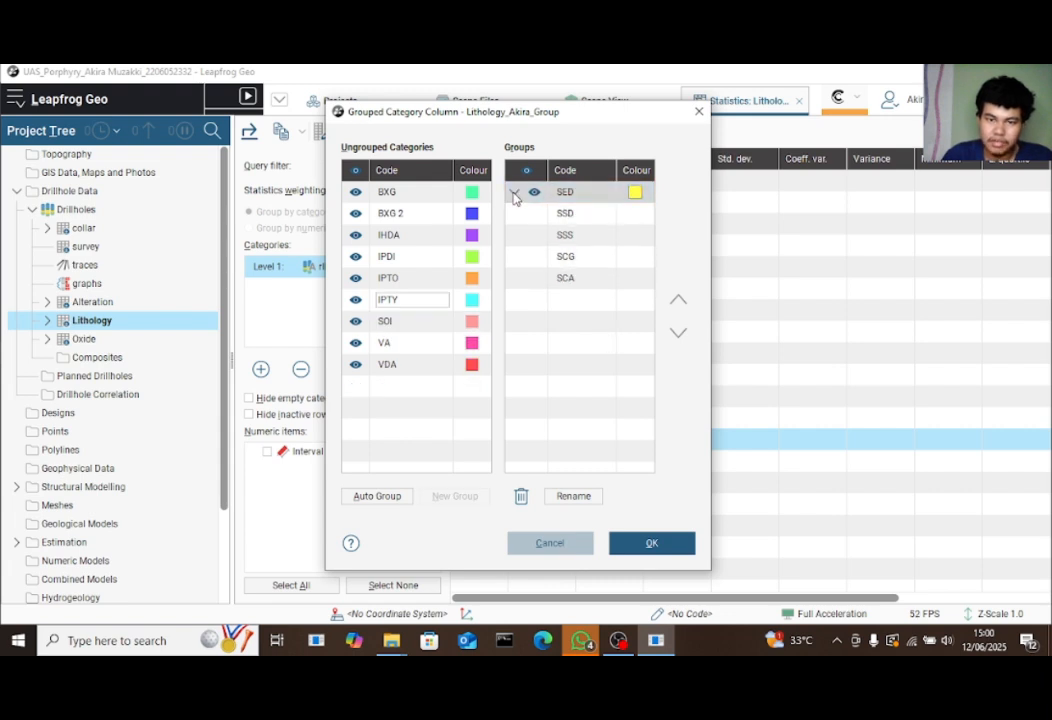
pyautogui.click(514, 193)
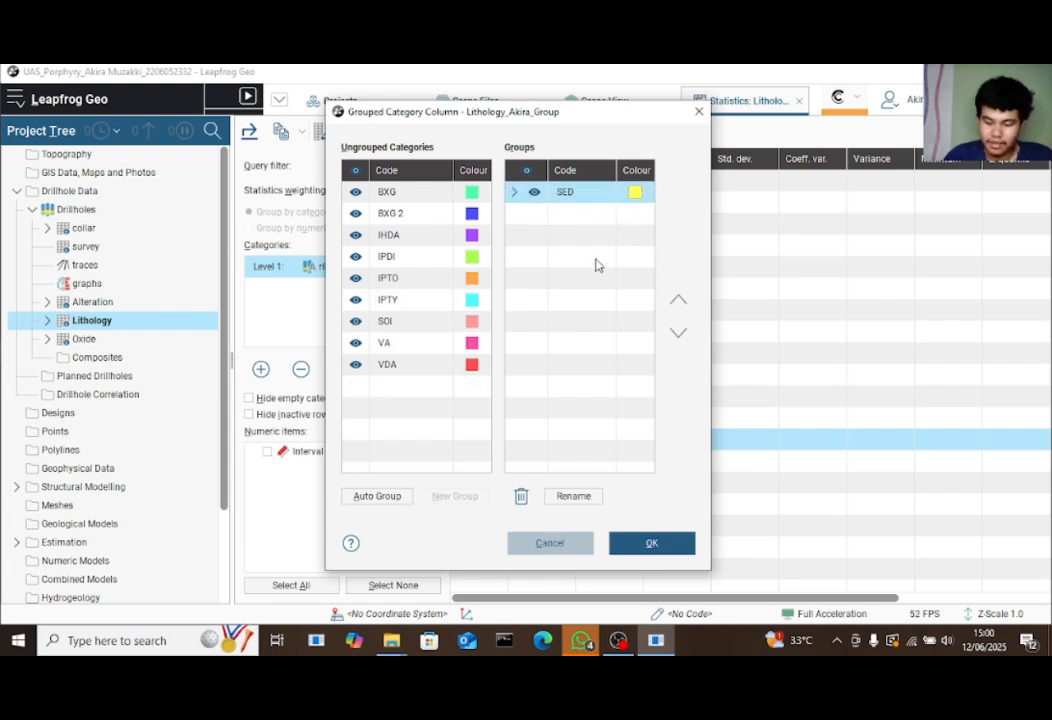
# Put the BXG code into its own group
pyautogui.click(419, 194)
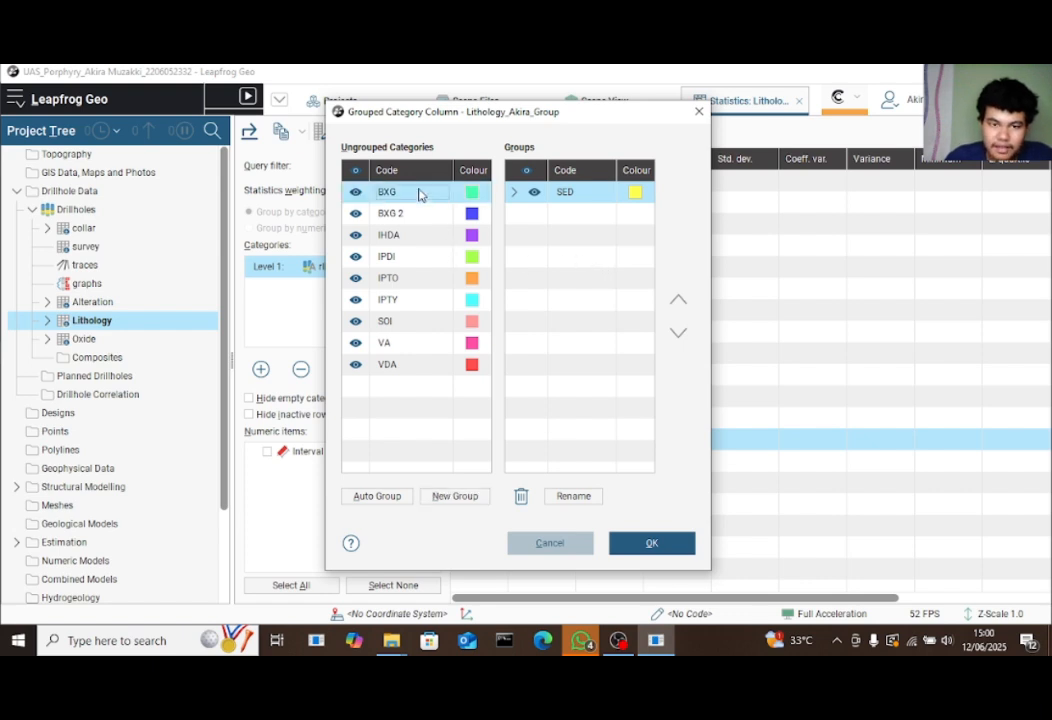
pyautogui.moveTo(423, 198)
pyautogui.mouseDown()
pyautogui.moveTo(543, 218)
pyautogui.moveTo(430, 193)
pyautogui.mouseUp()
pyautogui.click(468, 496)
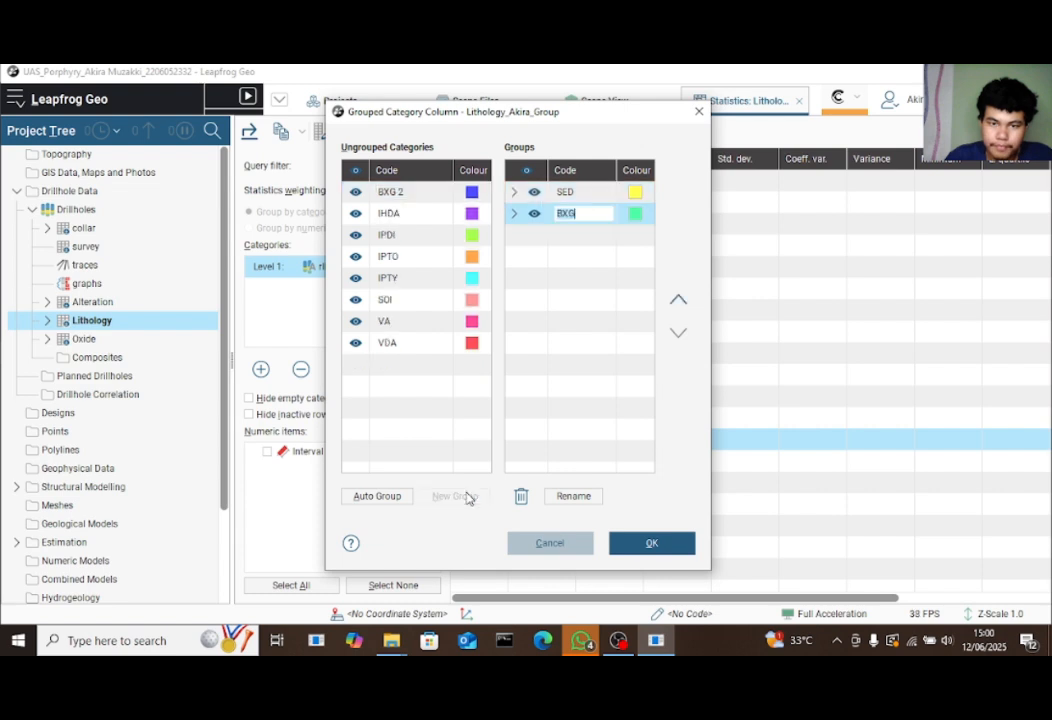
pyautogui.click(580, 275)
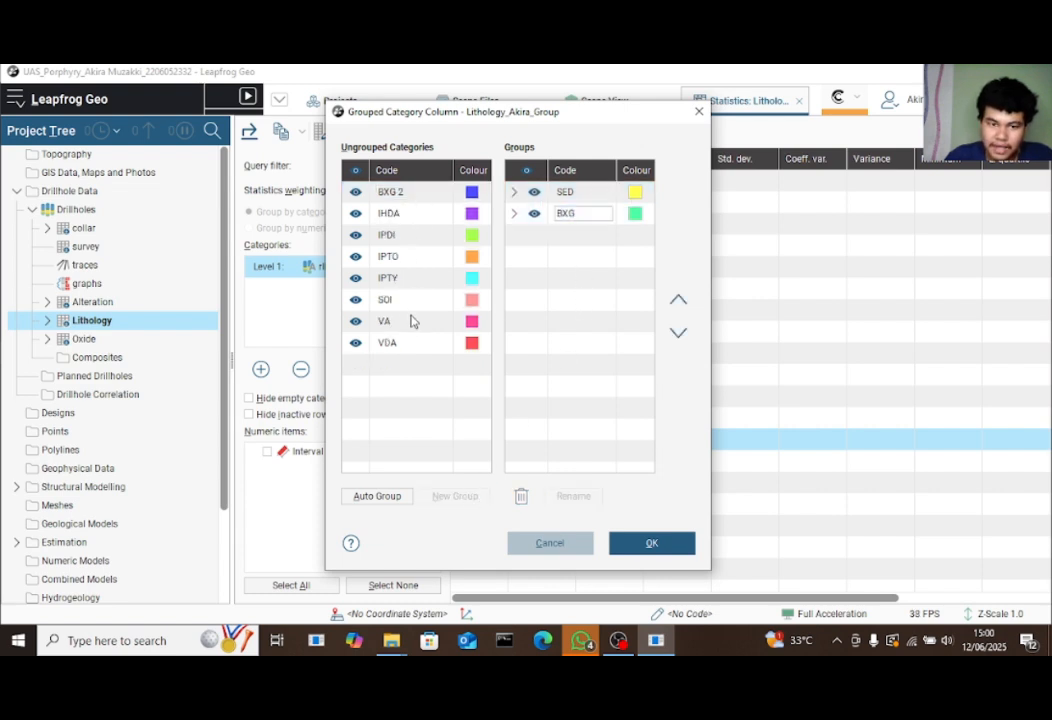
# Create a VDA group and add the VA code to it
pyautogui.click(423, 346)
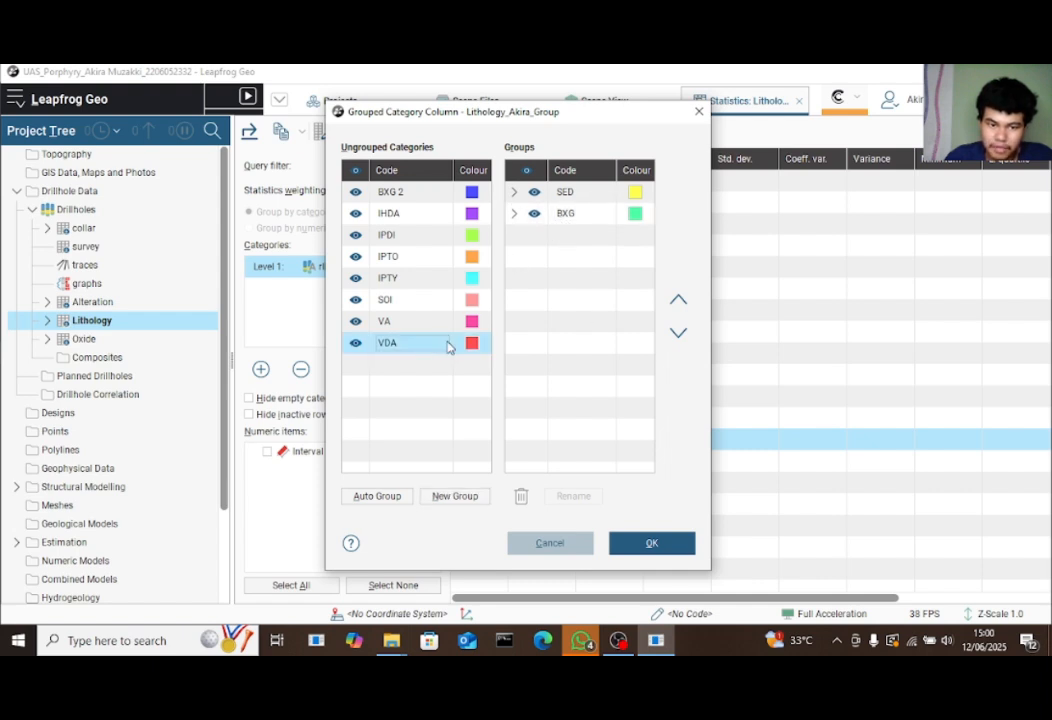
pyautogui.click(463, 502)
pyautogui.click(514, 324)
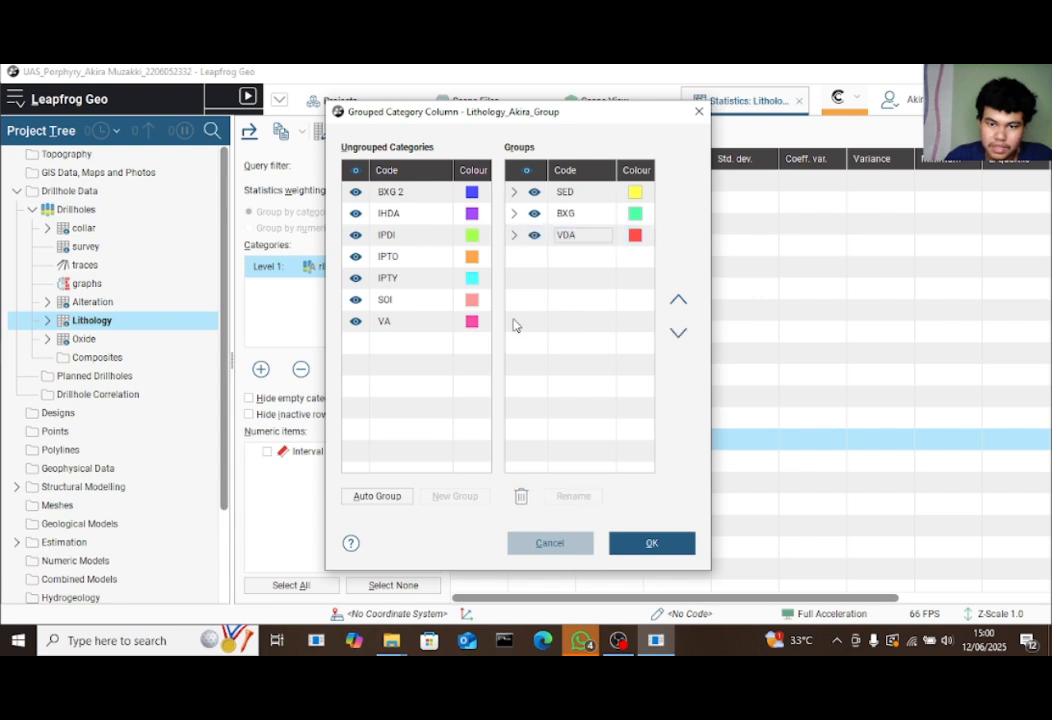
pyautogui.click(405, 330)
pyautogui.moveTo(405, 330); pyautogui.dragTo(594, 240)
pyautogui.click(513, 237)
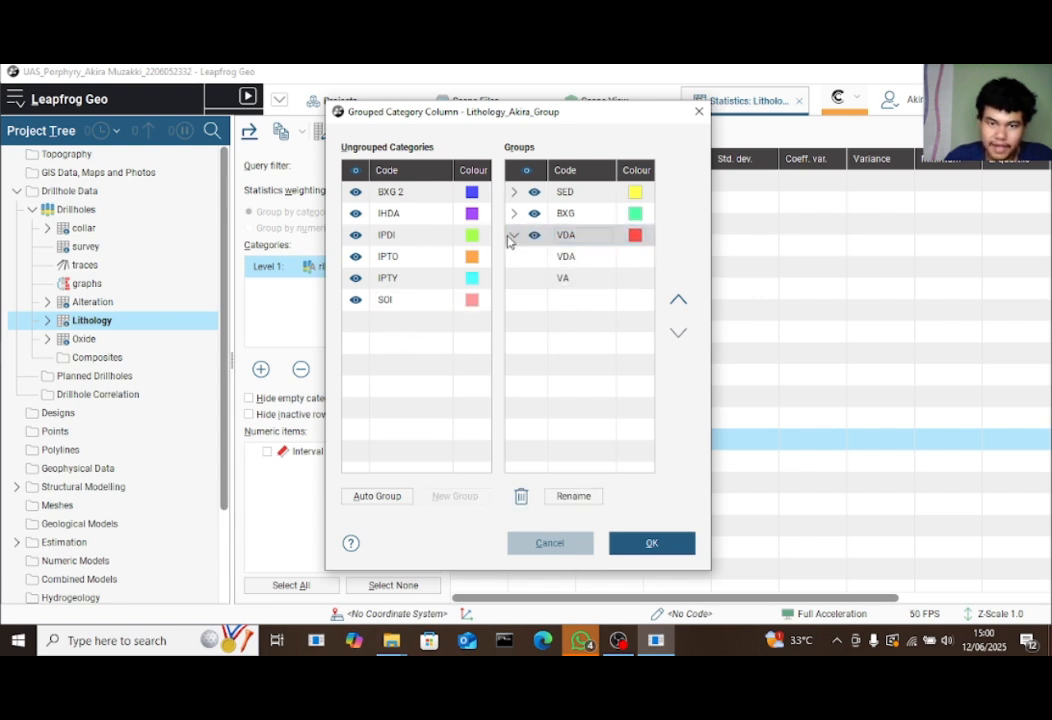
pyautogui.click(512, 237)
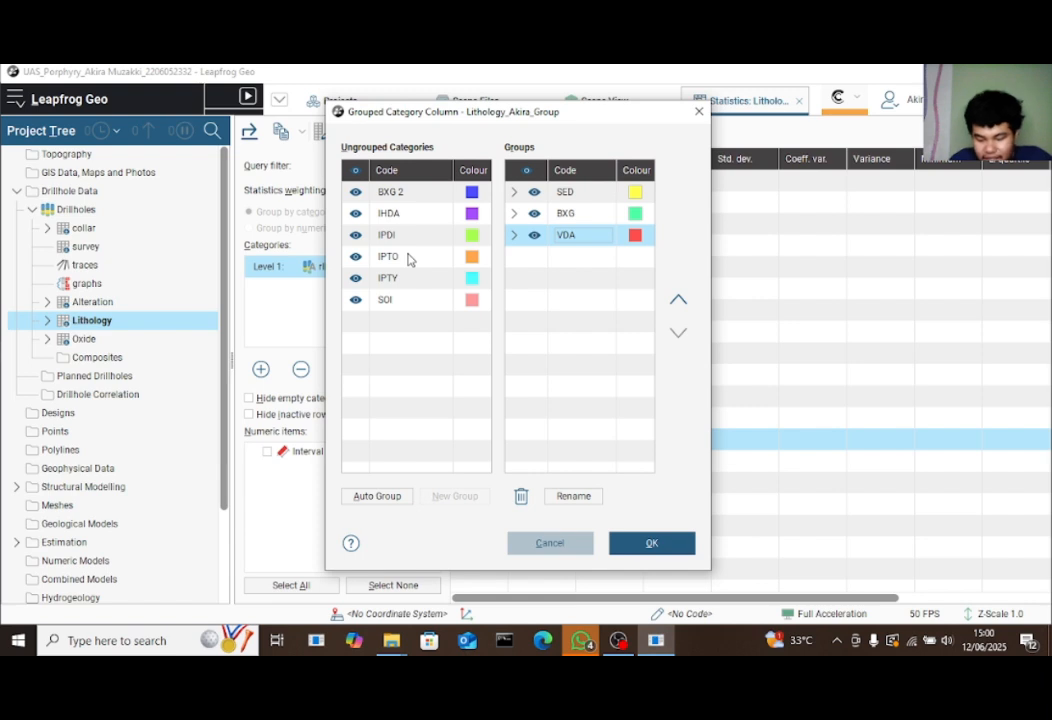
# Give IPDI, IPTO, IPTY and IHDA each their own group
pyautogui.click(409, 237)
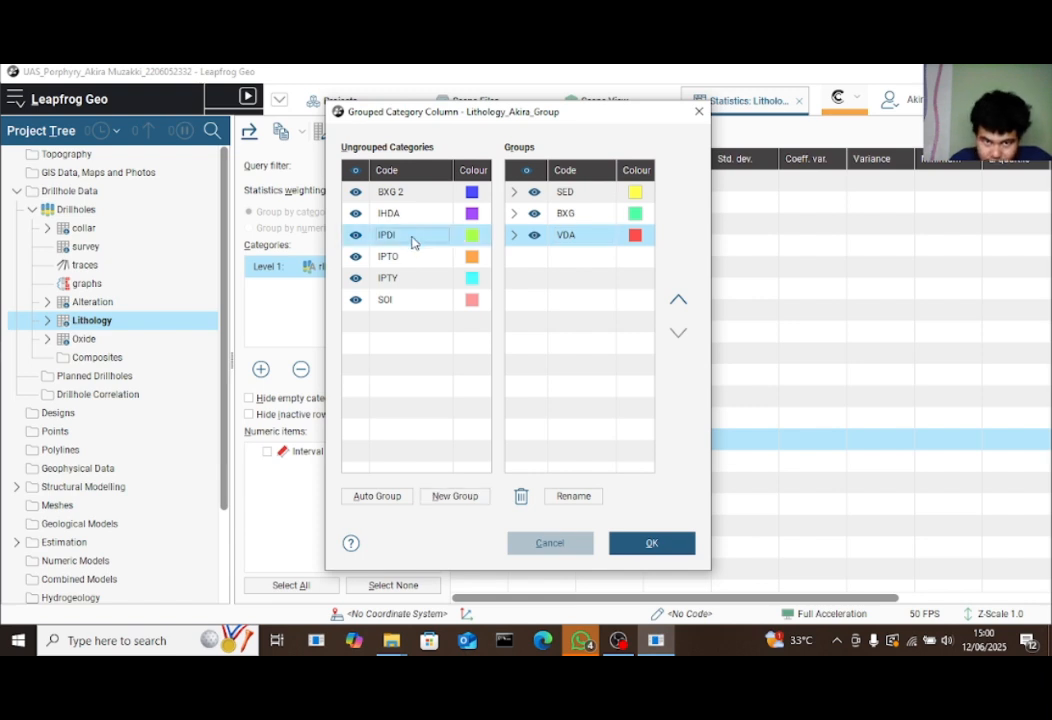
pyautogui.click(458, 497)
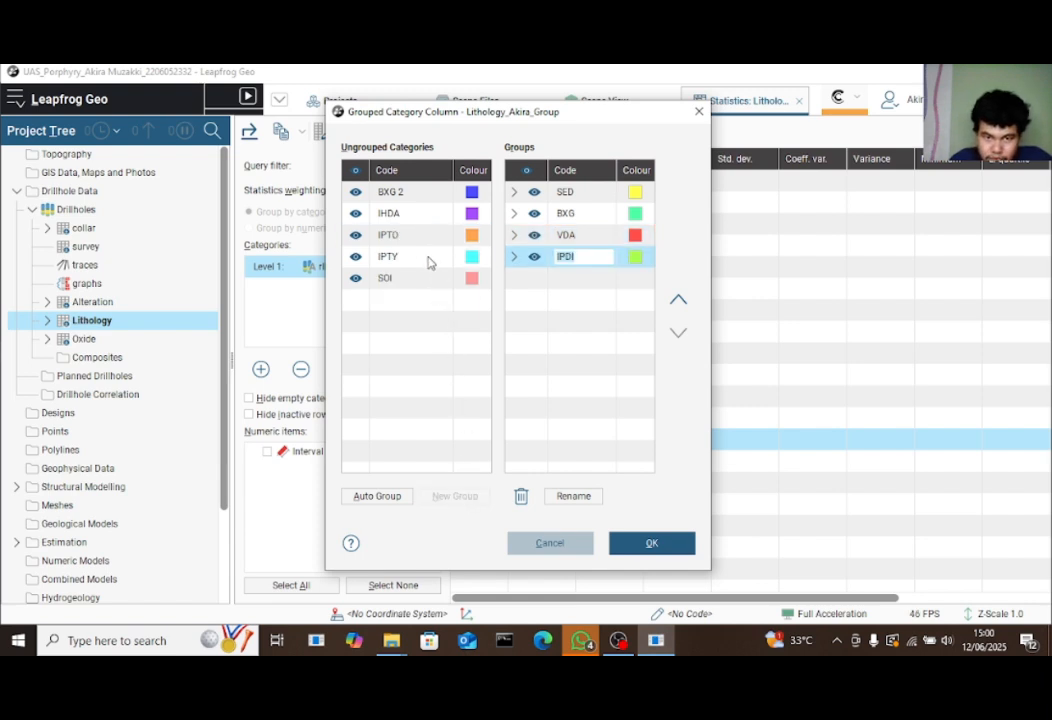
pyautogui.click(416, 238)
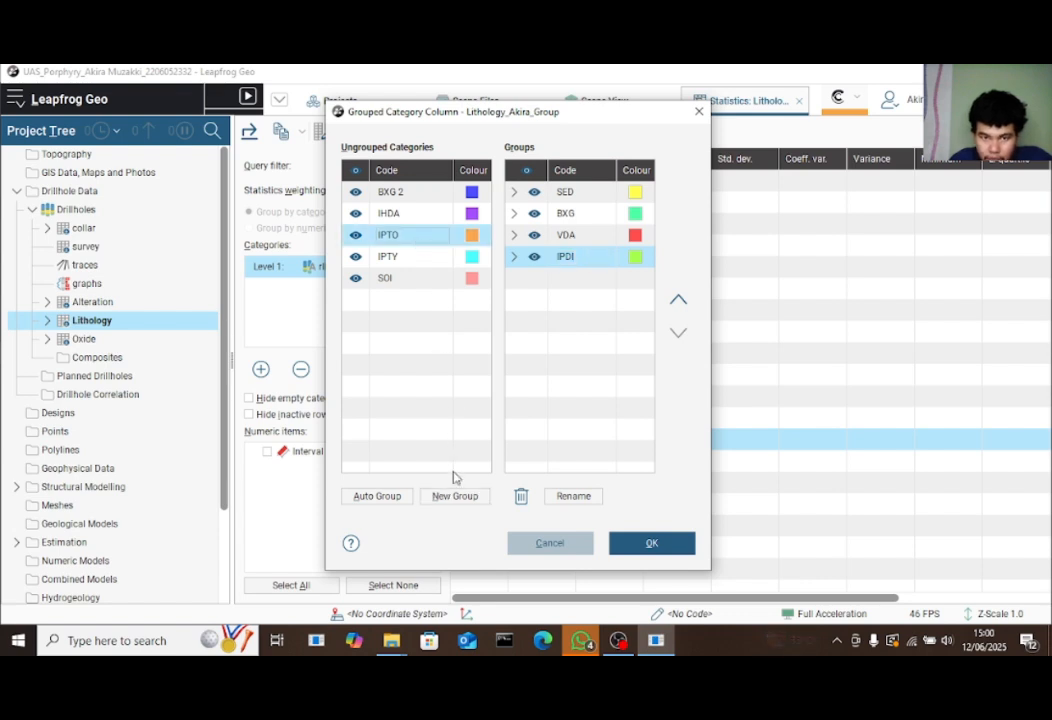
pyautogui.click(455, 496)
pyautogui.click(406, 240)
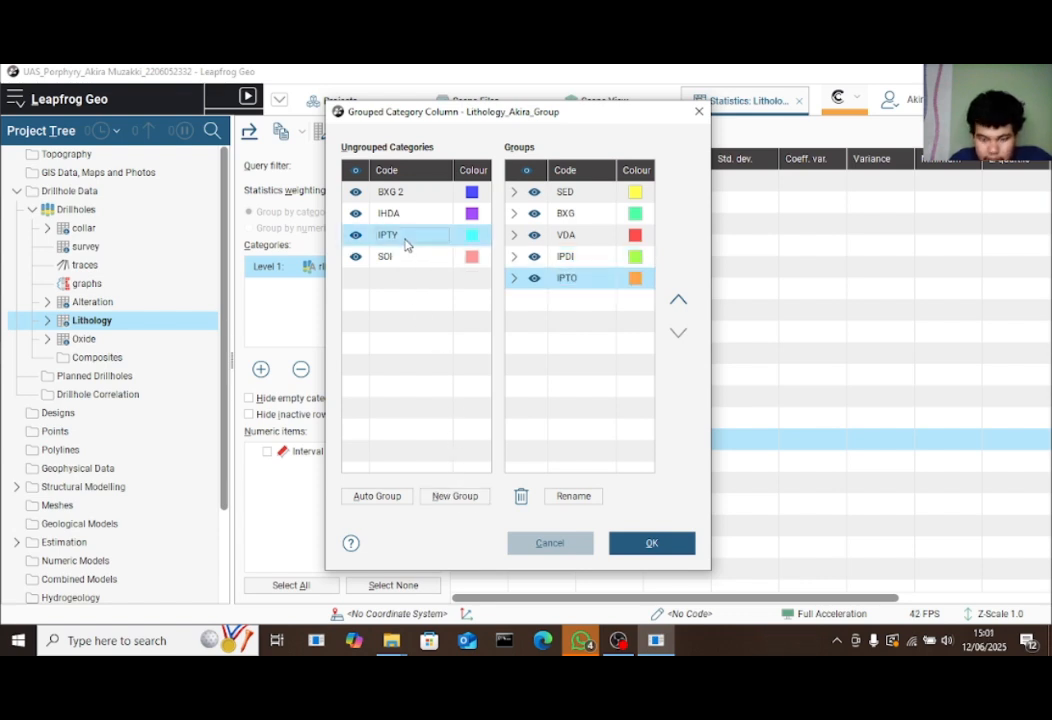
pyautogui.click(452, 496)
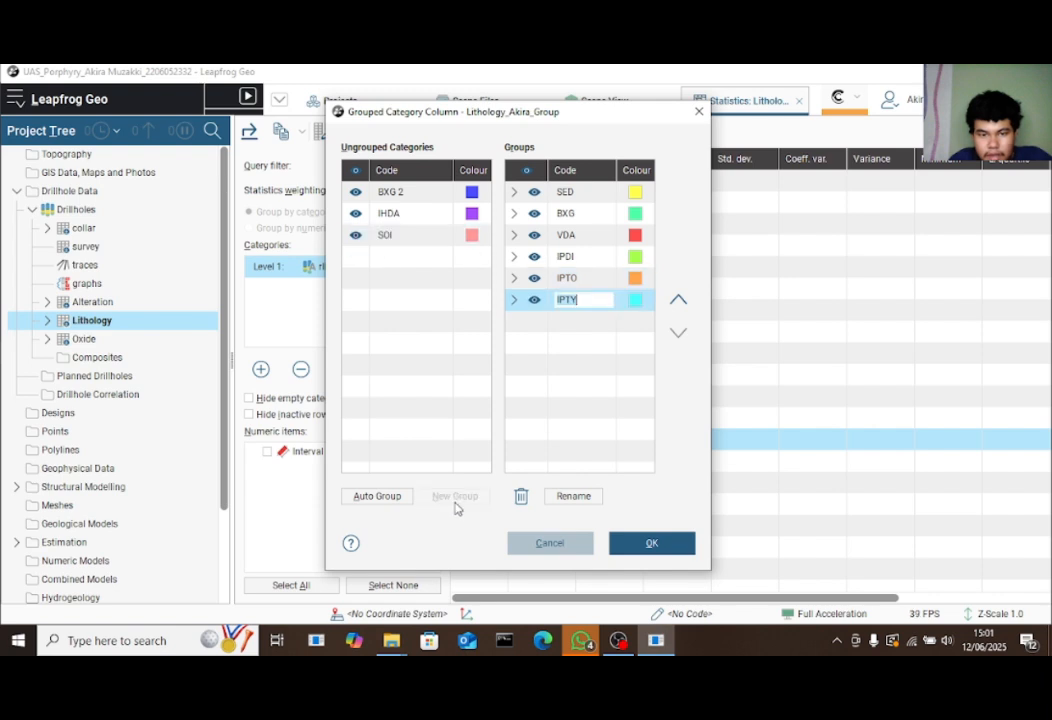
pyautogui.click(414, 214)
pyautogui.click(458, 496)
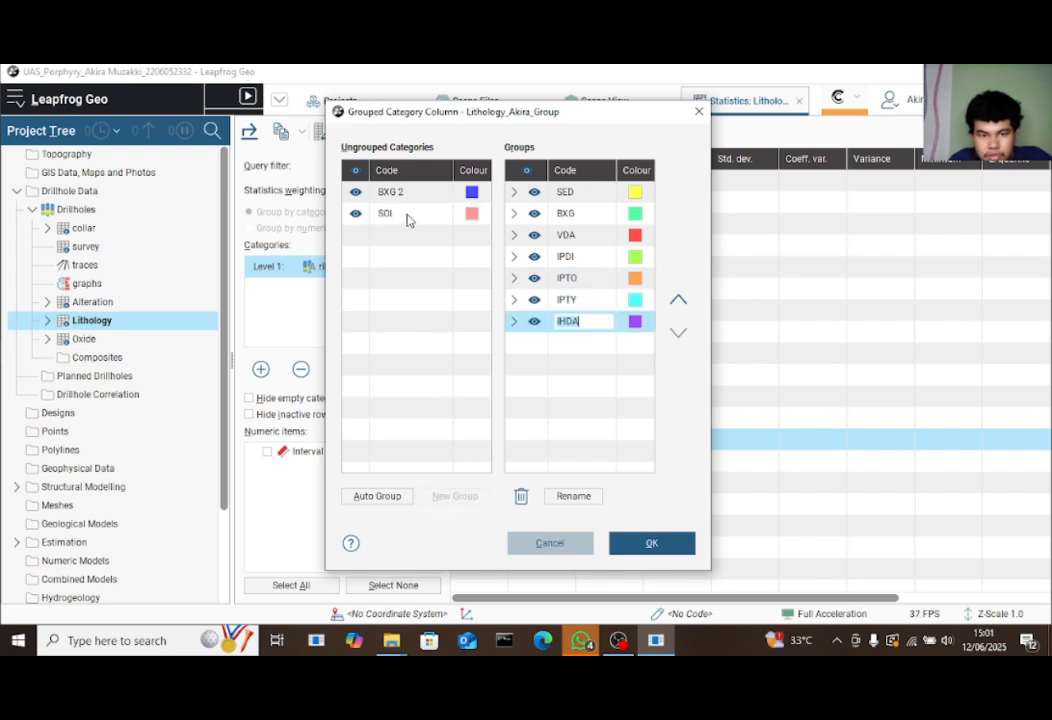
# Make separate groups for BXG 2, renamed BP2, and SOI
pyautogui.click(417, 193)
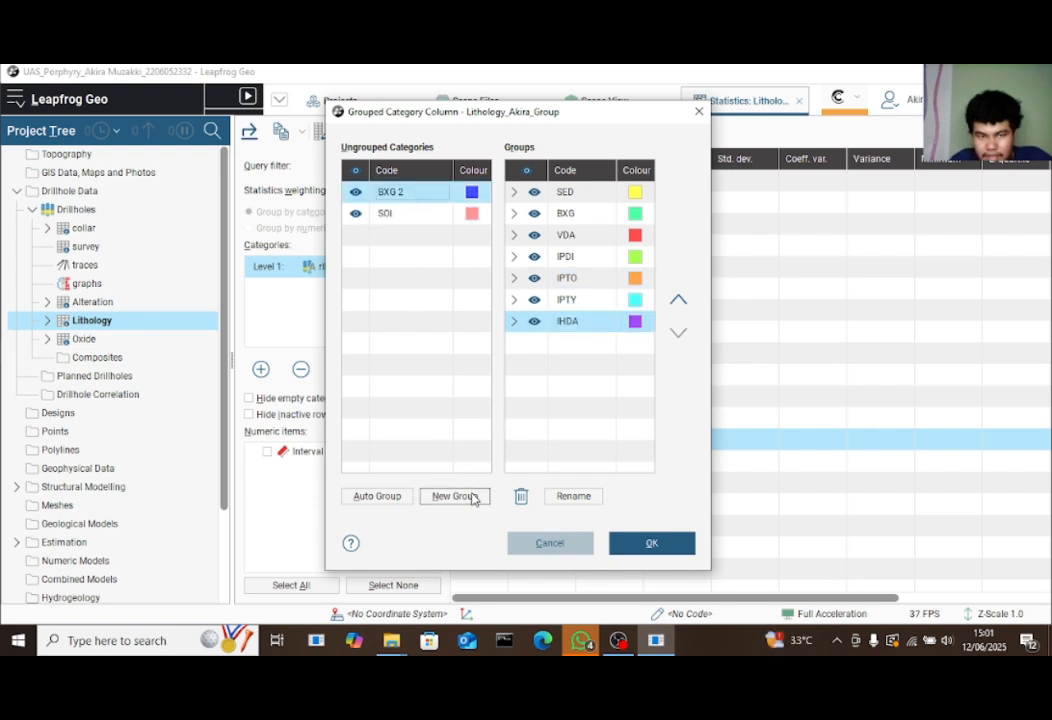
pyautogui.click(462, 496)
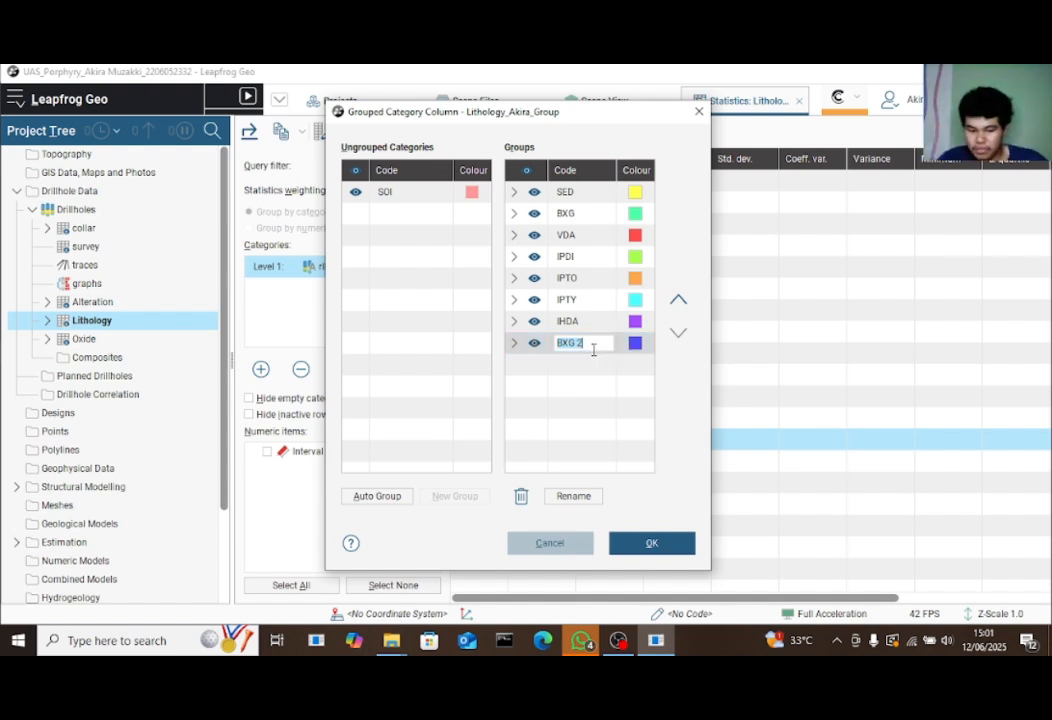
pyautogui.press('BackSpace')
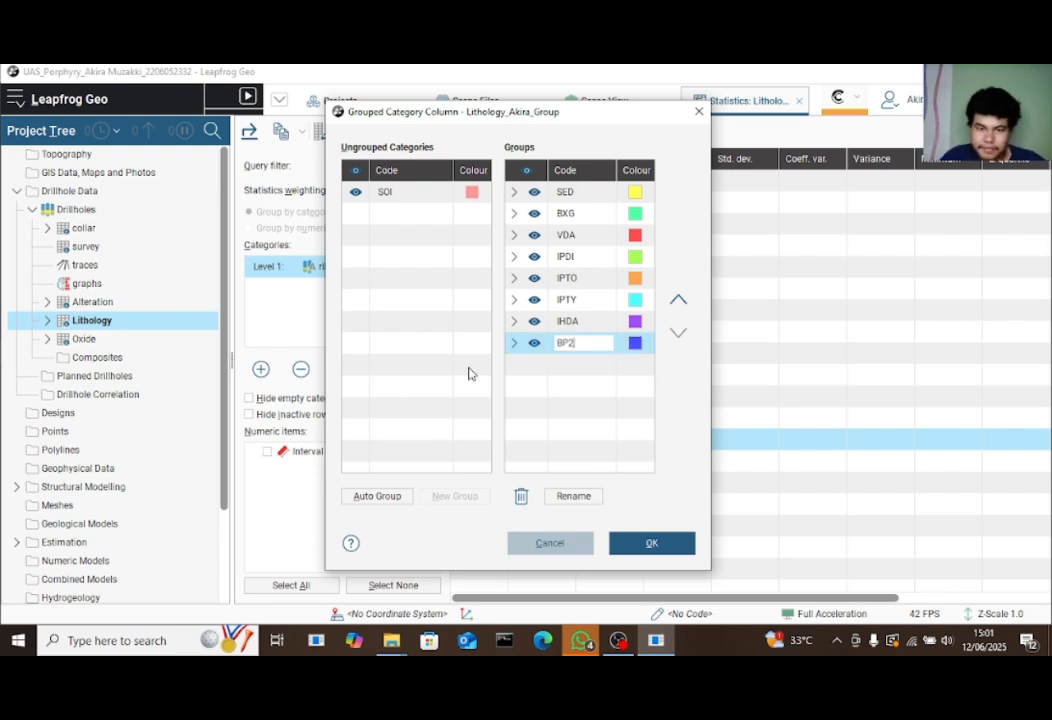
pyautogui.press('Return')
pyautogui.click(470, 192)
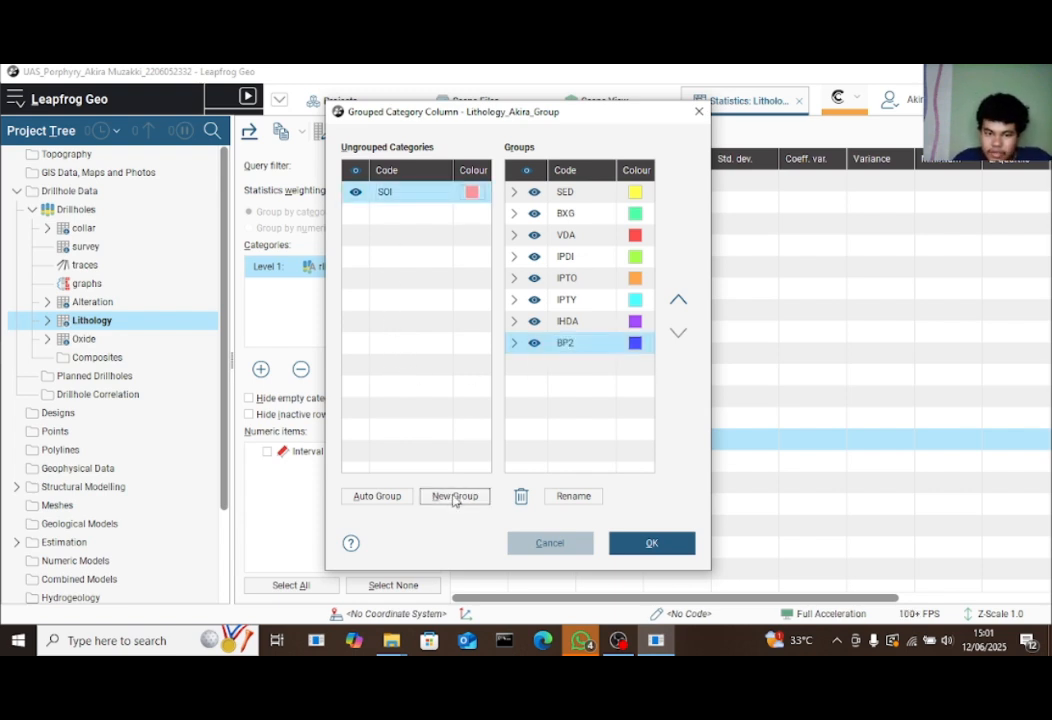
pyautogui.click(454, 497)
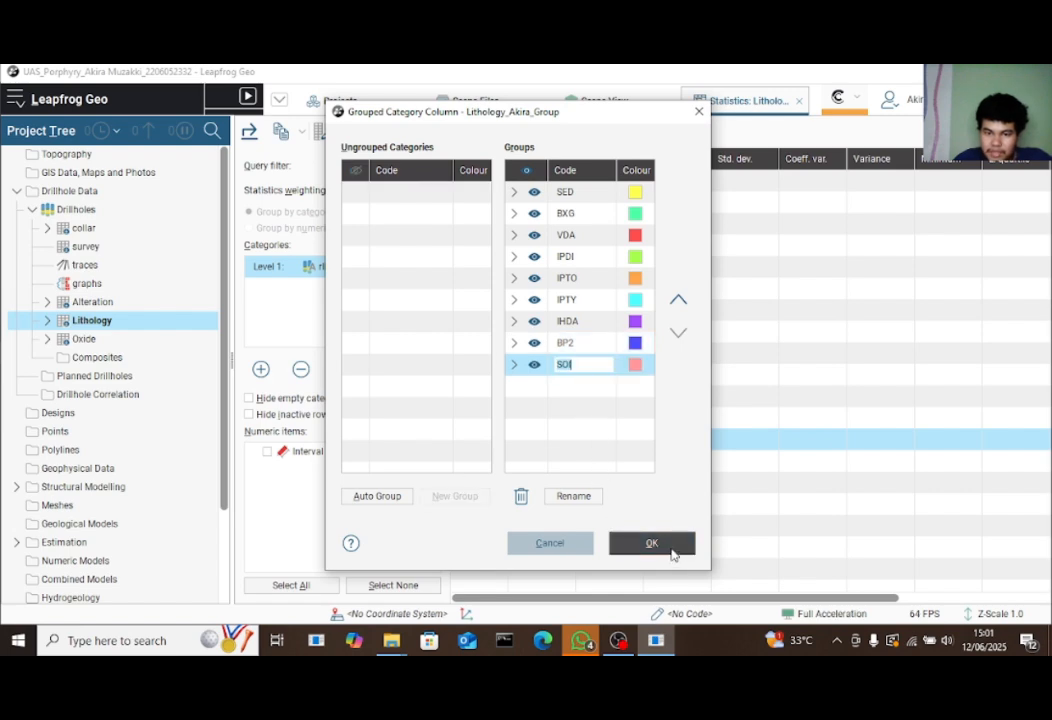
# Confirm the grouping with OK and return to the Lithology statistics table
pyautogui.click(670, 548)
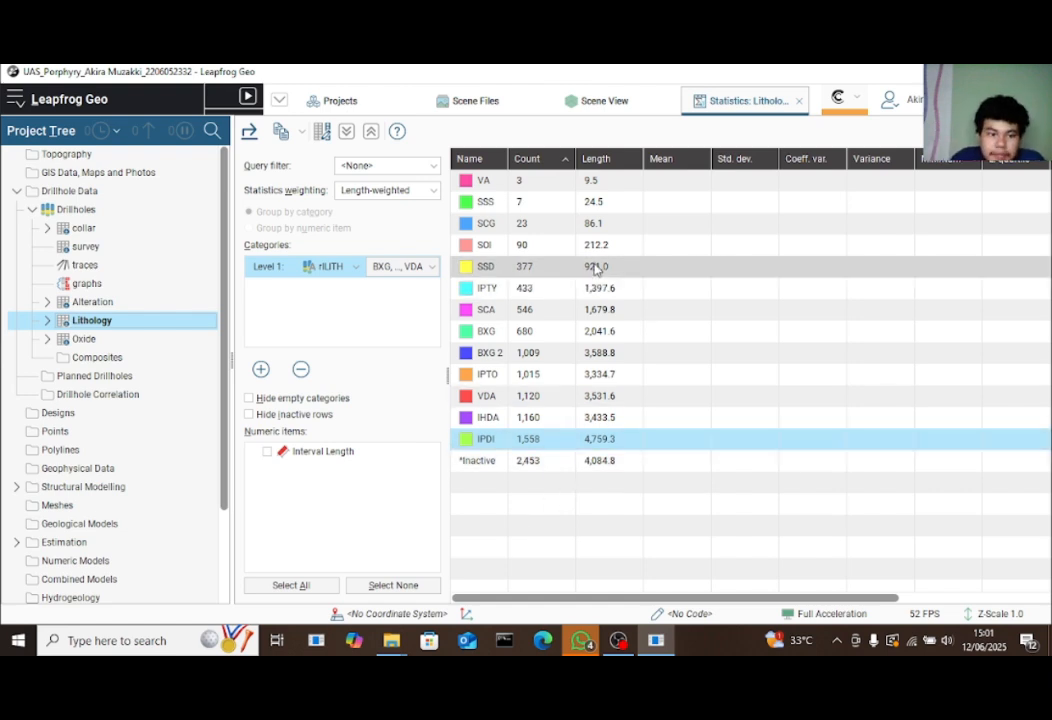
# Switch to the 3D scene, then zoom and orbit around the lithology-coloured drillholes
pyautogui.click(617, 110)
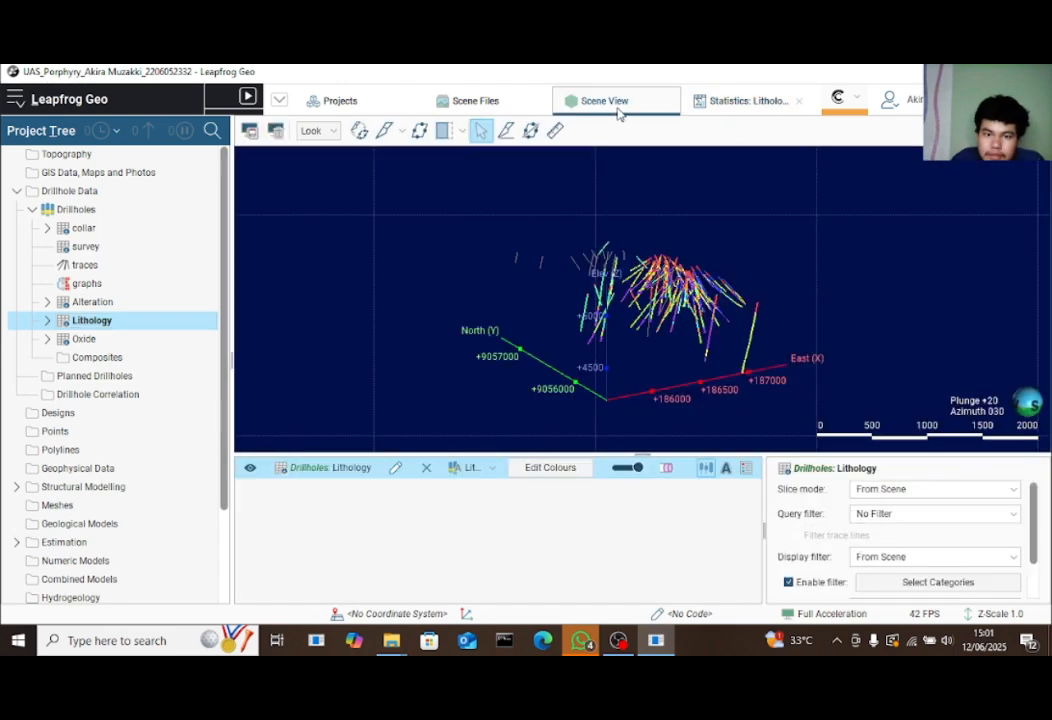
pyautogui.moveTo(620, 282); pyautogui.dragTo(815, 158)
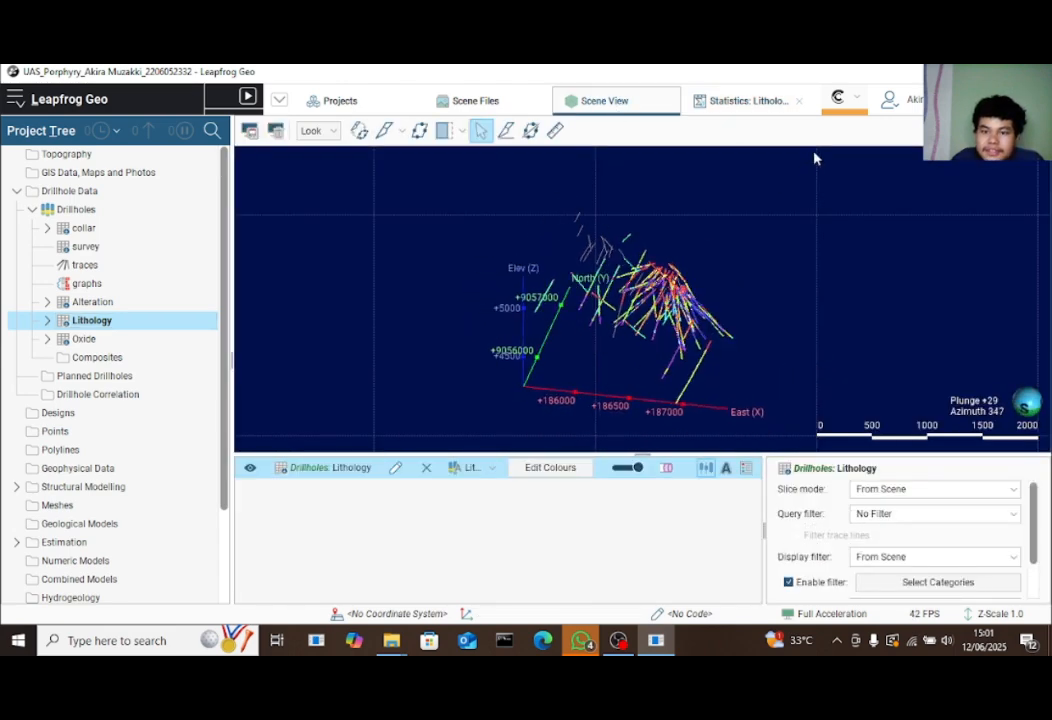
pyautogui.scroll(3, 738, 236)
pyautogui.moveTo(625, 240); pyautogui.dragTo(781, 319)
pyautogui.moveTo(498, 378); pyautogui.dragTo(475, 300)
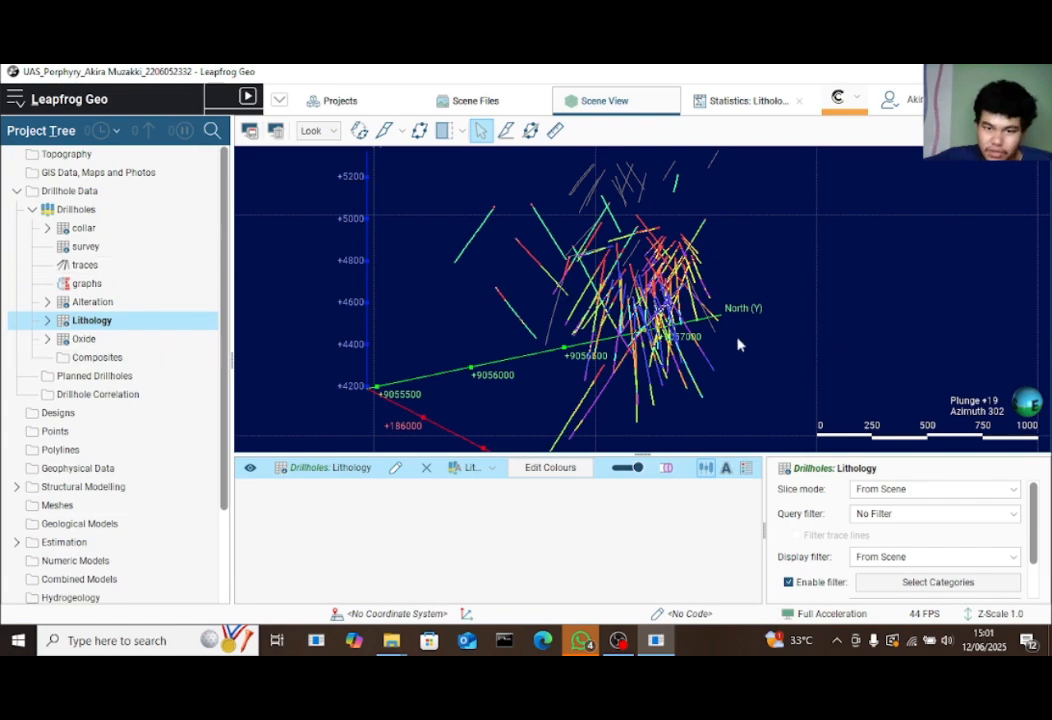
pyautogui.moveTo(737, 345); pyautogui.dragTo(642, 272)
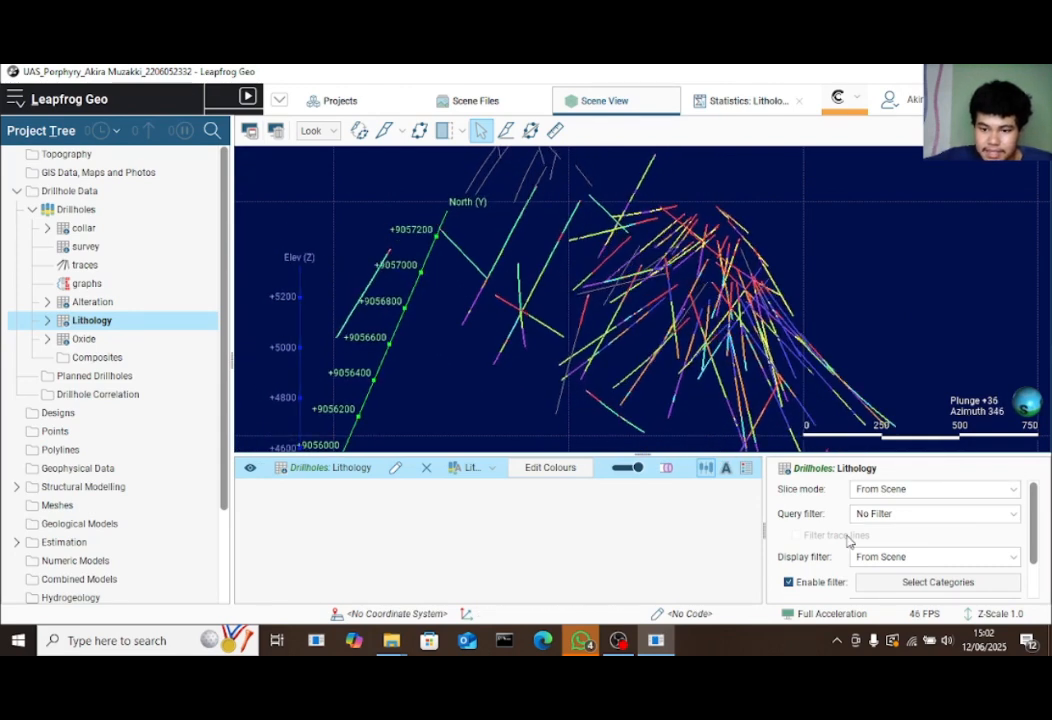
# Toggle the drillhole display between cylinders and lines while orbiting the scene
pyautogui.click(667, 472)
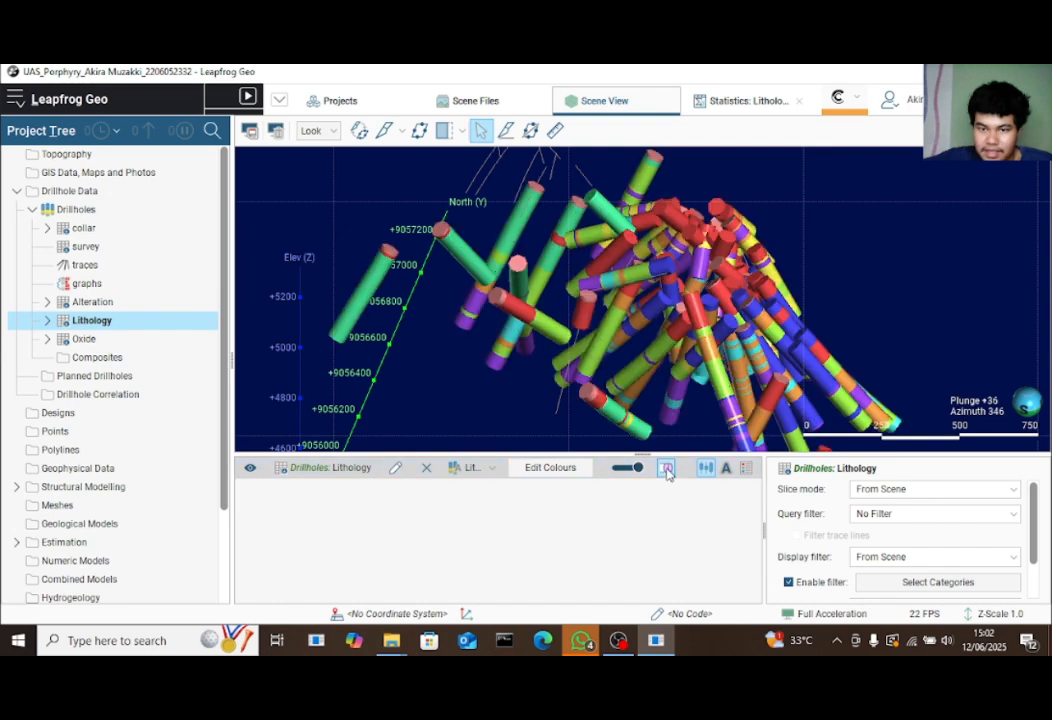
pyautogui.moveTo(670, 358); pyautogui.dragTo(376, 336)
pyautogui.moveTo(712, 285); pyautogui.dragTo(700, 380)
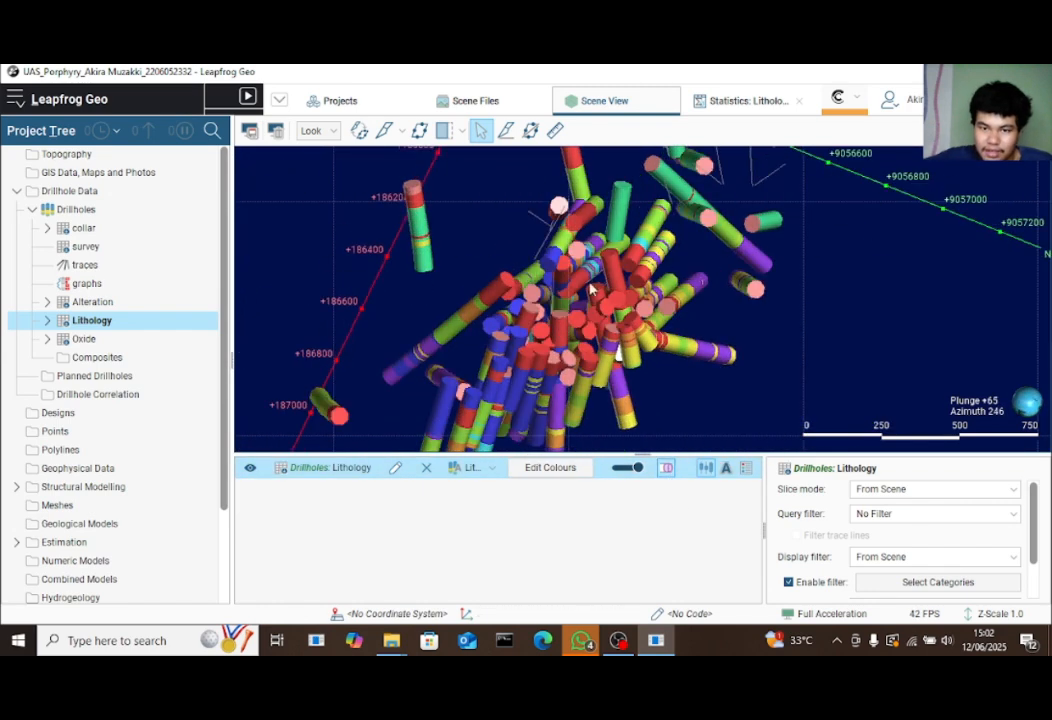
pyautogui.click(665, 470)
pyautogui.click(665, 474)
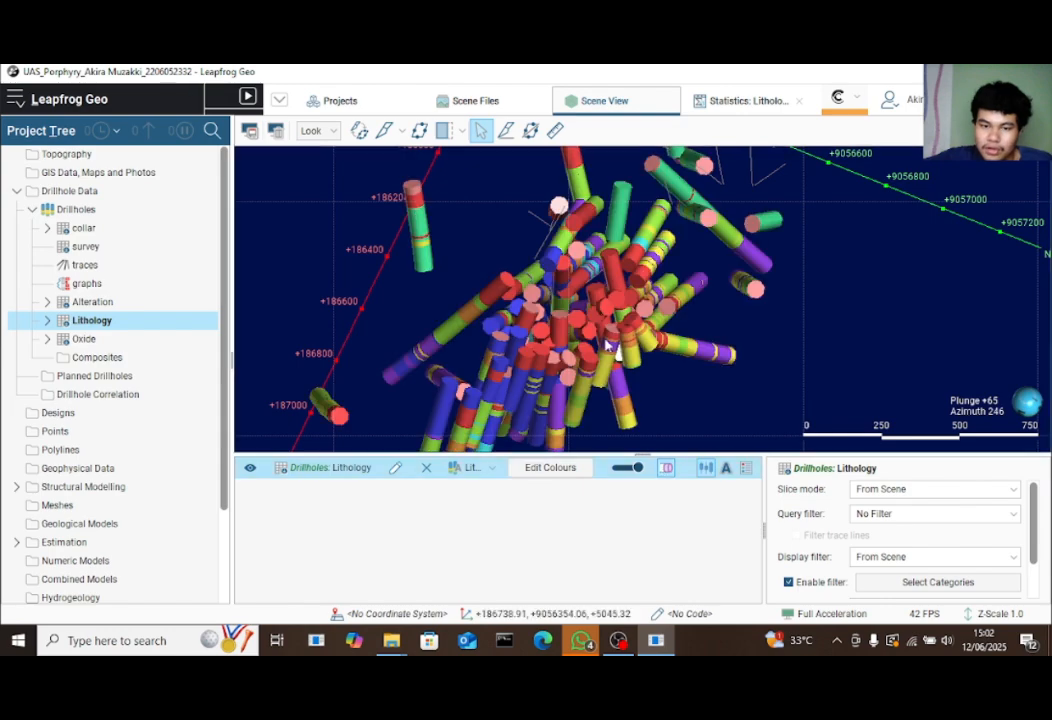
pyautogui.moveTo(640, 330)
pyautogui.mouseDown()
pyautogui.moveTo(660, 282)
pyautogui.moveTo(670, 316)
pyautogui.moveTo(649, 330)
pyautogui.moveTo(612, 318)
pyautogui.moveTo(758, 254)
pyautogui.moveTo(831, 284)
pyautogui.moveTo(698, 270)
pyautogui.moveTo(803, 244)
pyautogui.moveTo(720, 270)
pyautogui.moveTo(550, 292)
pyautogui.moveTo(602, 272)
pyautogui.moveTo(648, 282)
pyautogui.moveTo(598, 290)
pyautogui.moveTo(604, 276)
pyautogui.moveTo(592, 308)
pyautogui.mouseUp()
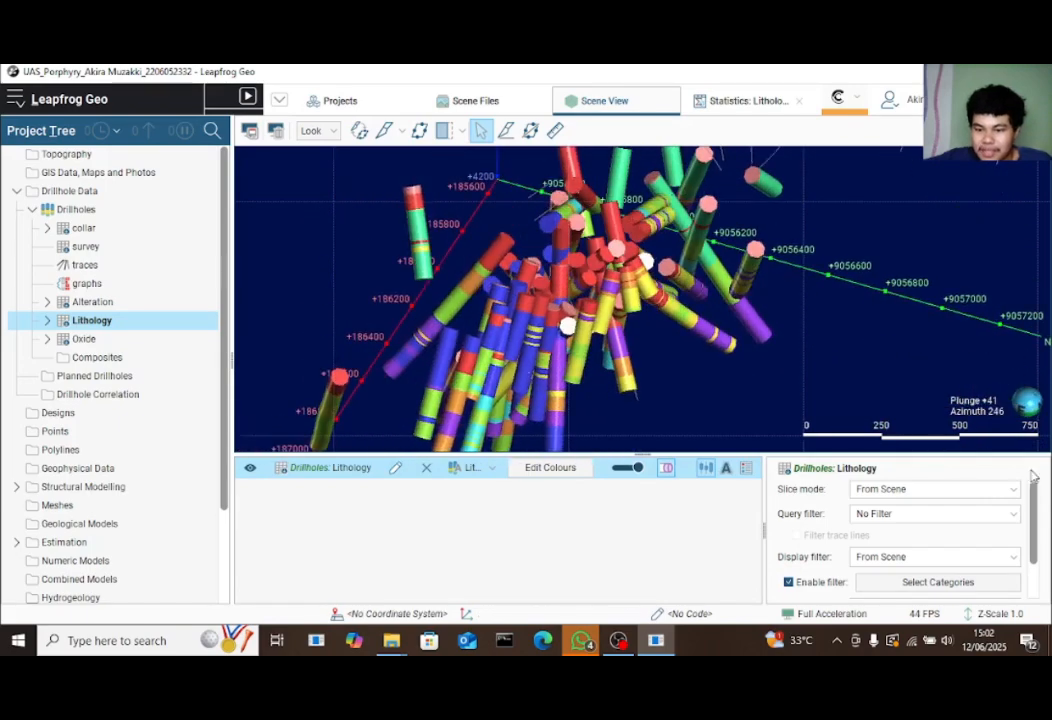
# Set the drillhole line radius to 10.00
pyautogui.scroll(-2, 870, 520)
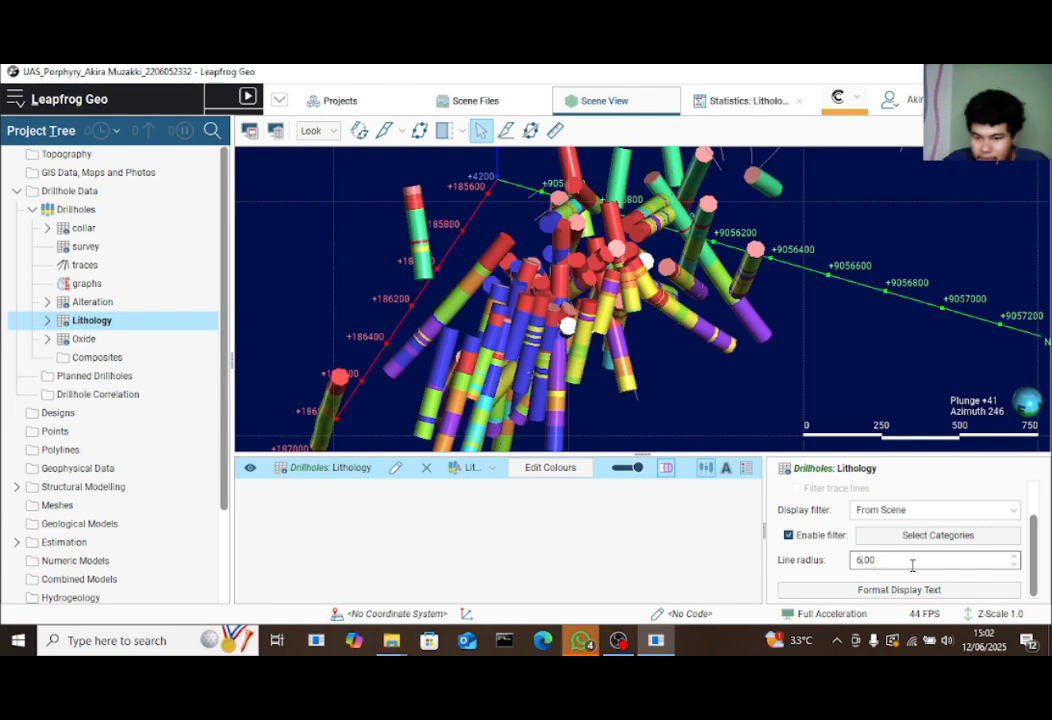
pyautogui.press('Return')
pyautogui.moveTo(683, 326); pyautogui.dragTo(630, 334)
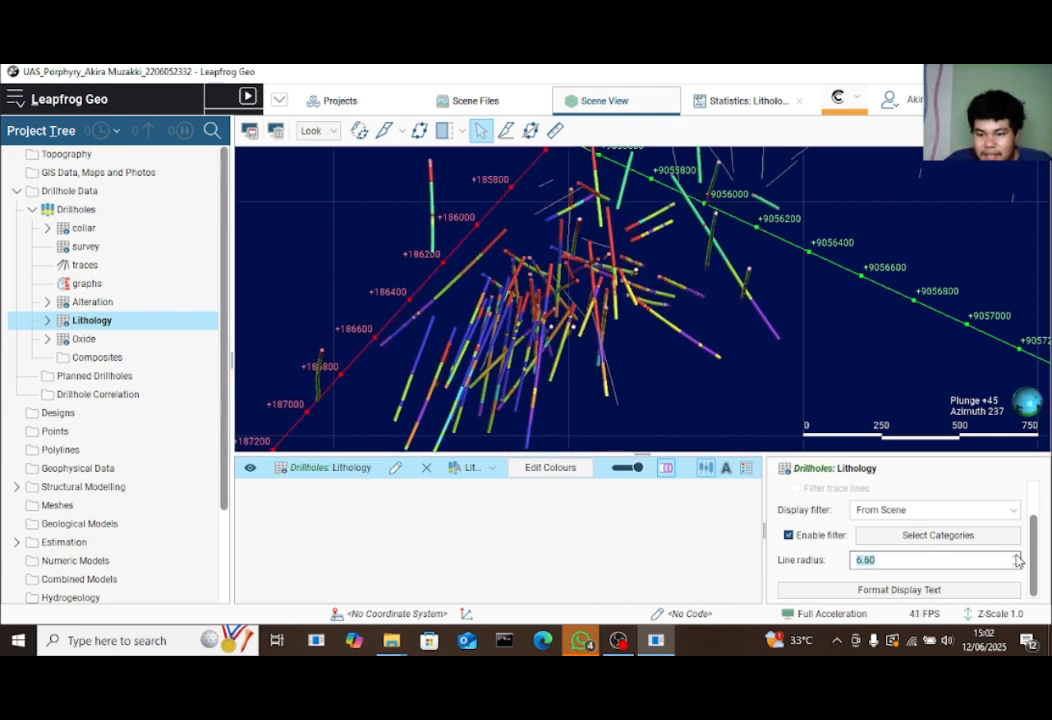
pyautogui.click(1016, 556)
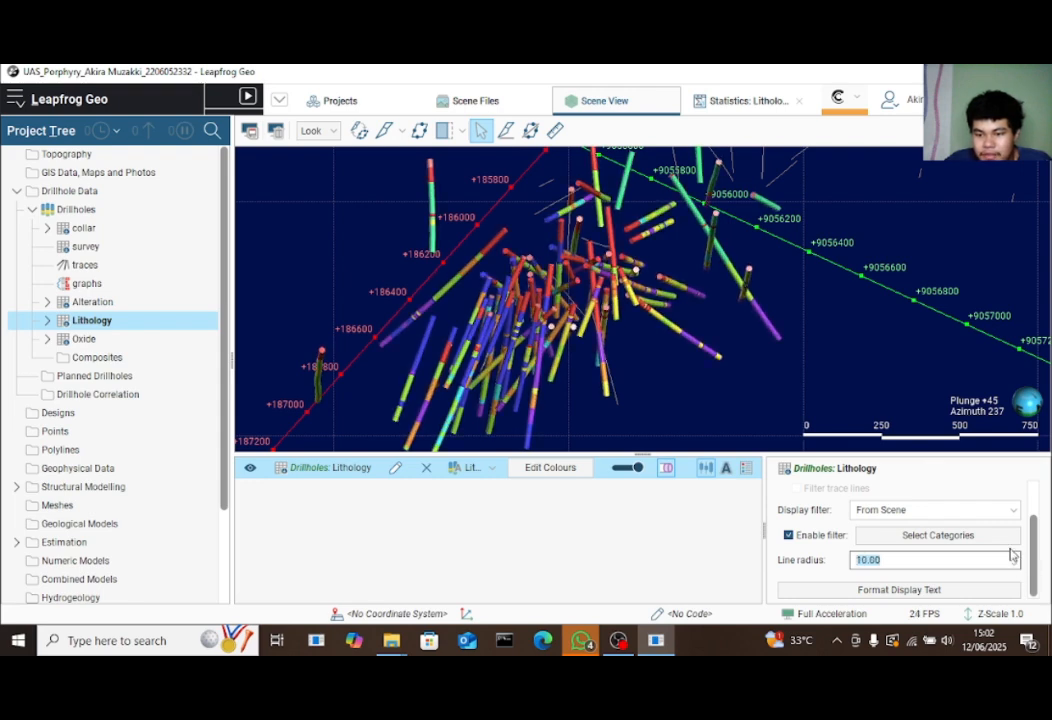
pyautogui.click(862, 366)
pyautogui.moveTo(678, 321); pyautogui.dragTo(632, 288)
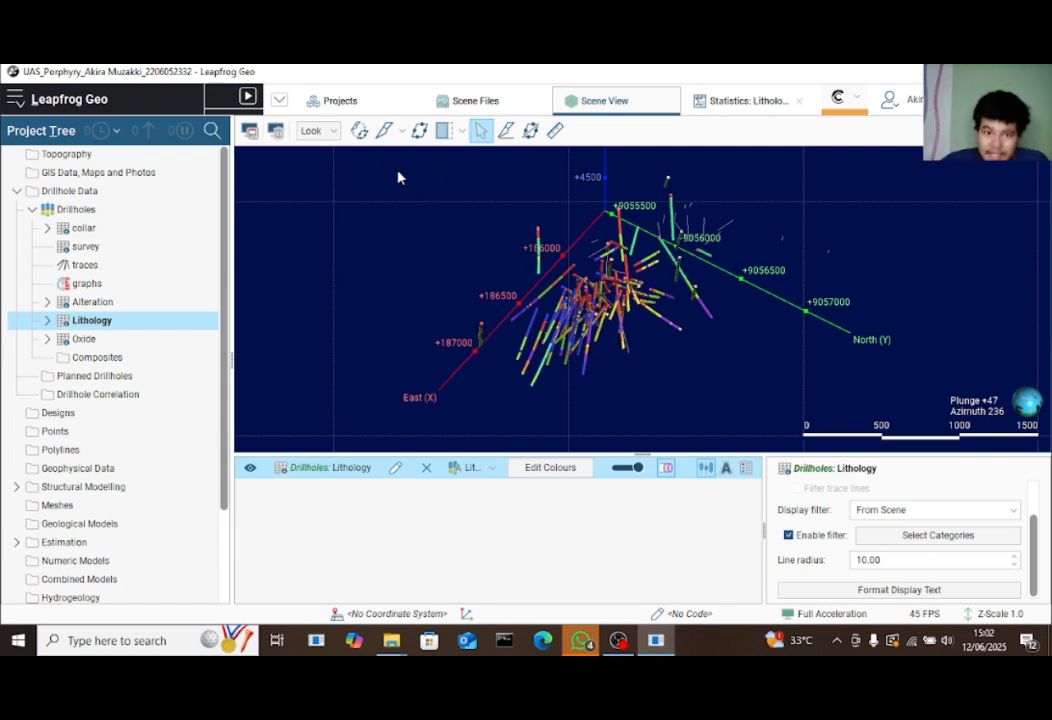
# Add a slicer through the drillholes and view it from plan, west and south
pyautogui.click(384, 130)
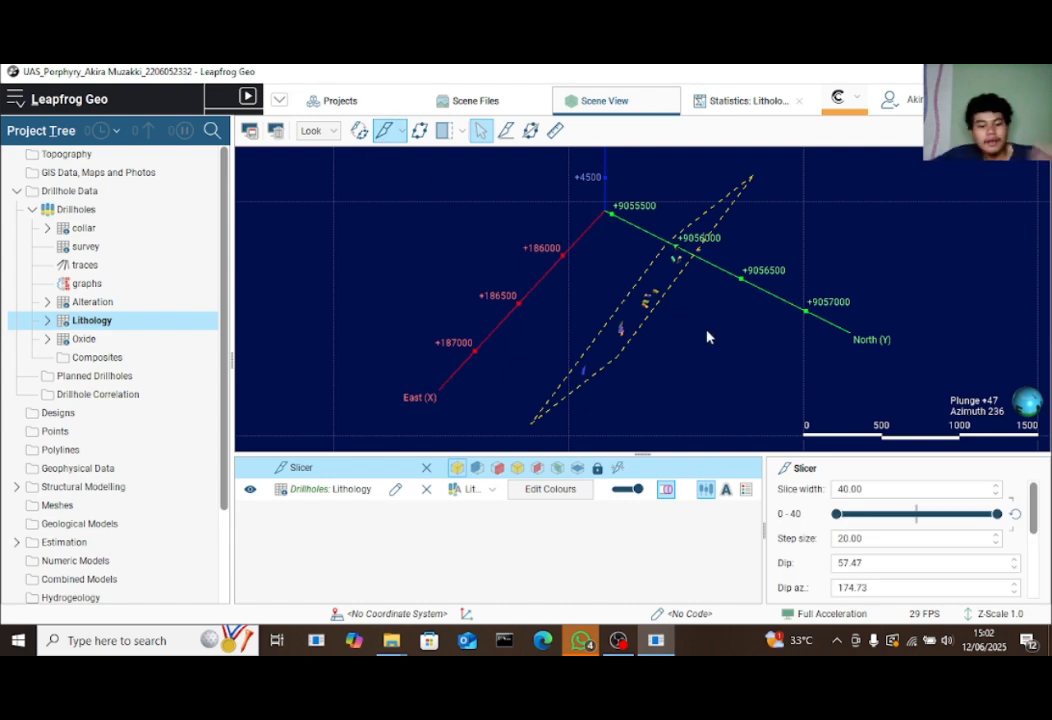
pyautogui.press('d')
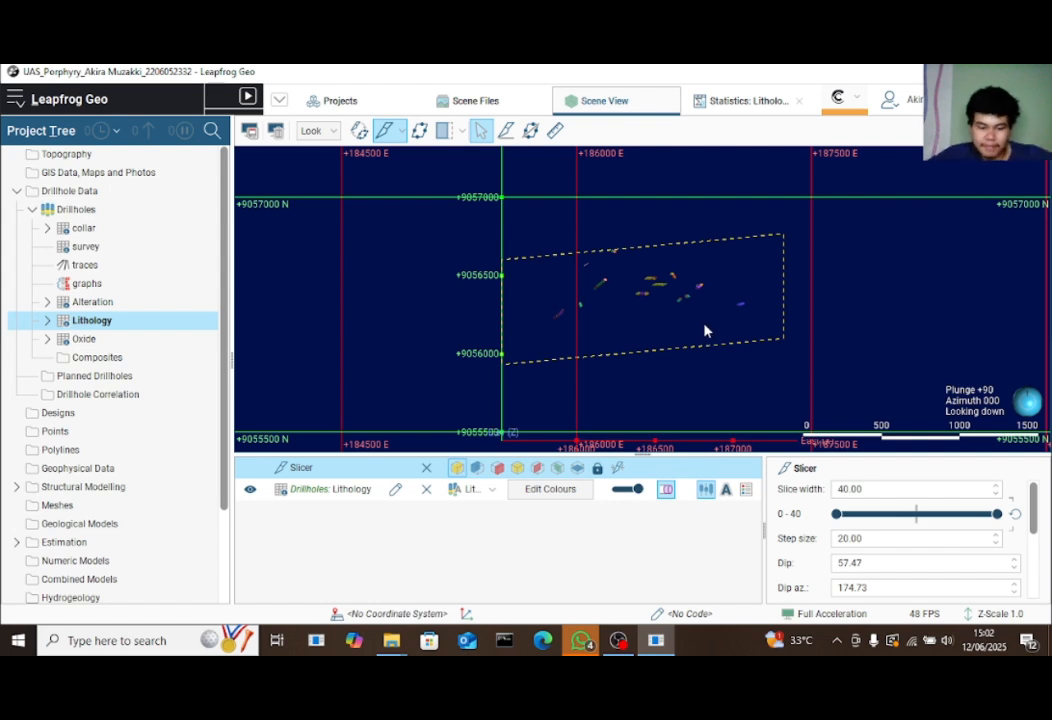
pyautogui.press('w')
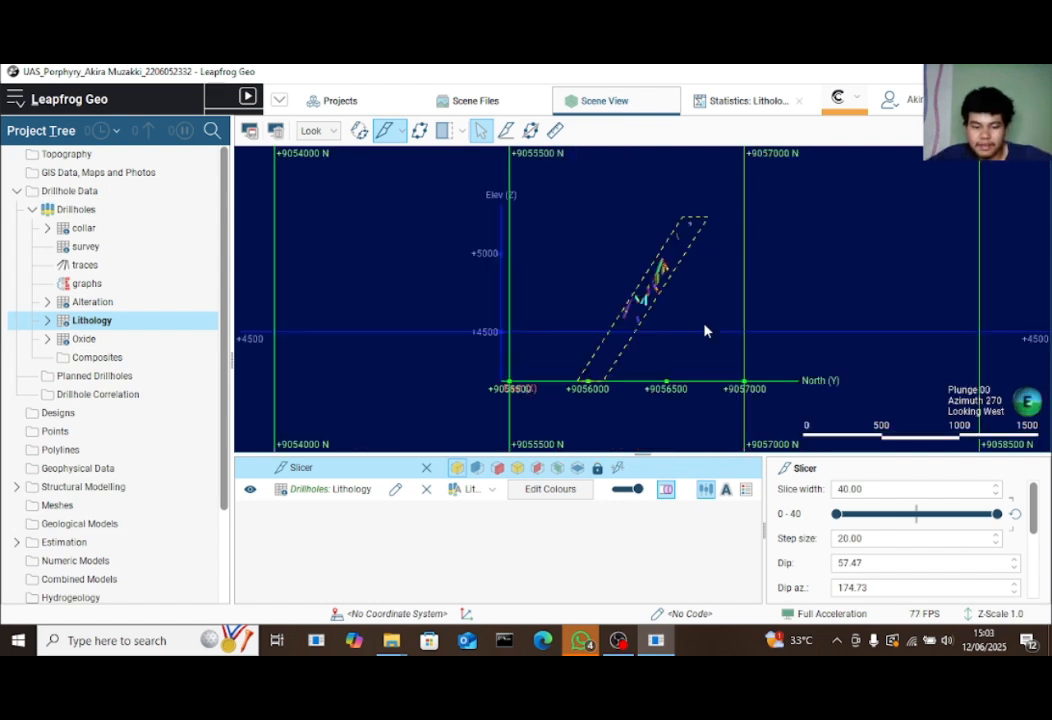
pyautogui.click(318, 131)
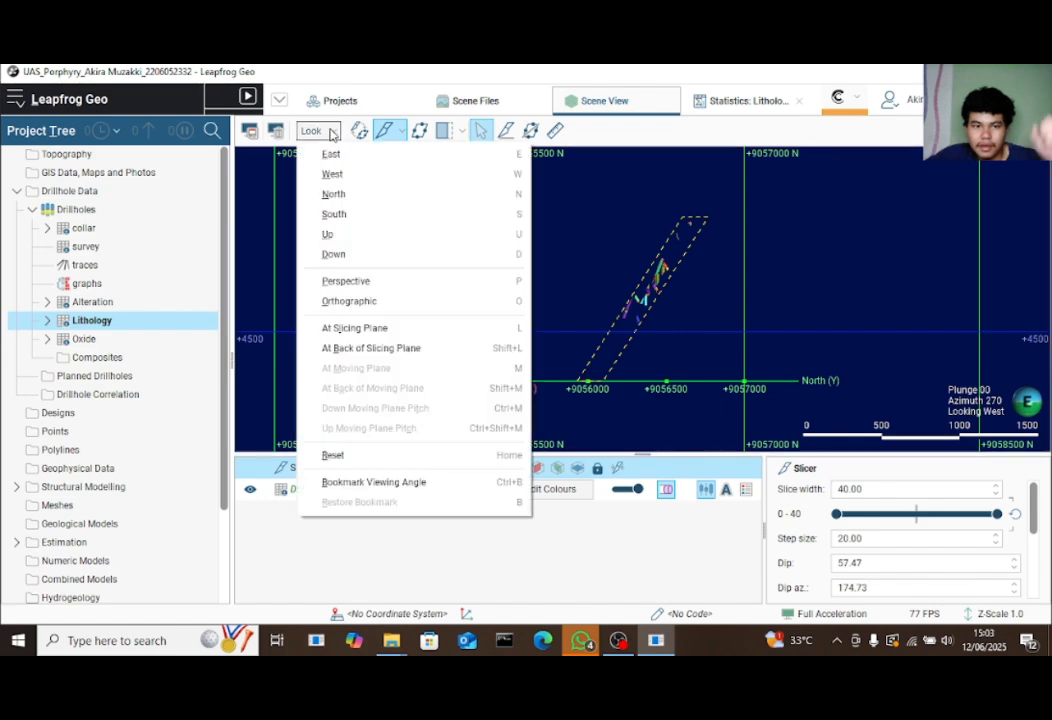
pyautogui.click(355, 214)
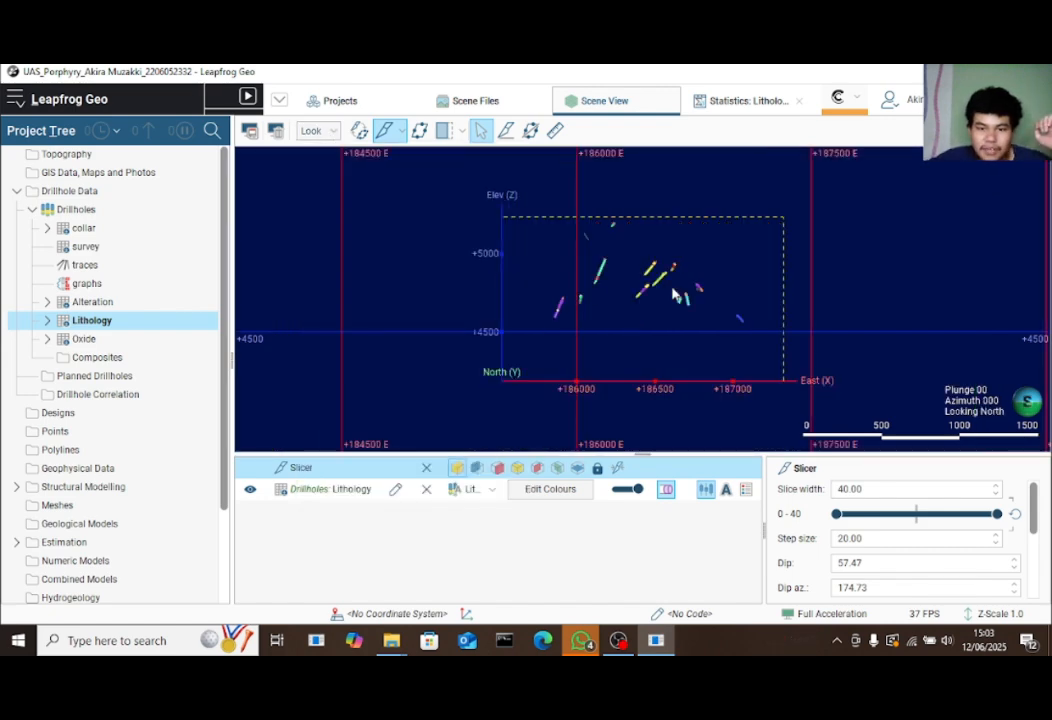
pyautogui.scroll(5, 652, 292)
pyautogui.scroll(-4, 669, 281)
pyautogui.moveTo(847, 279); pyautogui.dragTo(534, 270)
pyautogui.scroll(-4, 630, 281)
pyautogui.moveTo(630, 281); pyautogui.dragTo(624, 340)
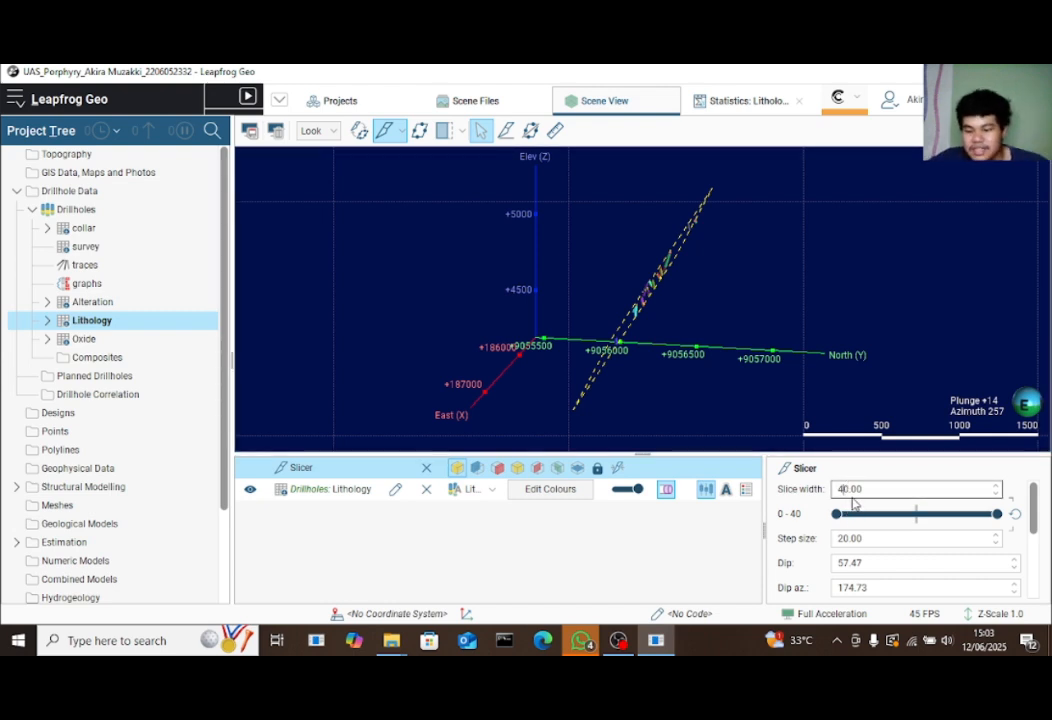
# Apply slice width 20 and set the slice dip to 90
pyautogui.click(887, 392)
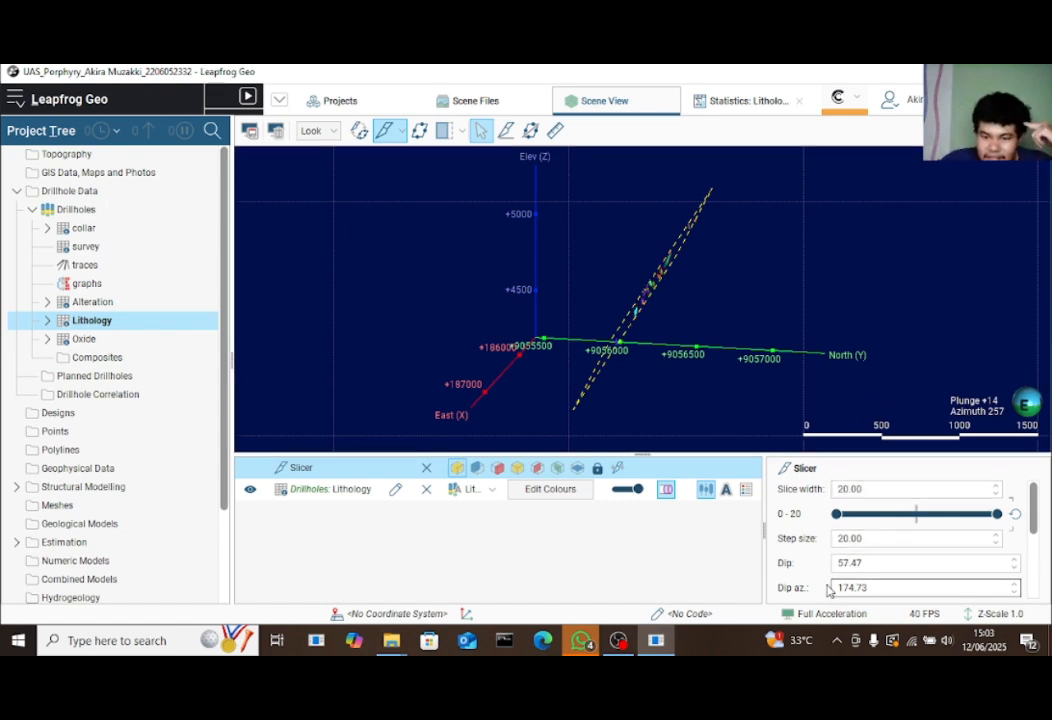
pyautogui.moveTo(637, 313); pyautogui.dragTo(662, 300)
pyautogui.scroll(9, 1013, 566)
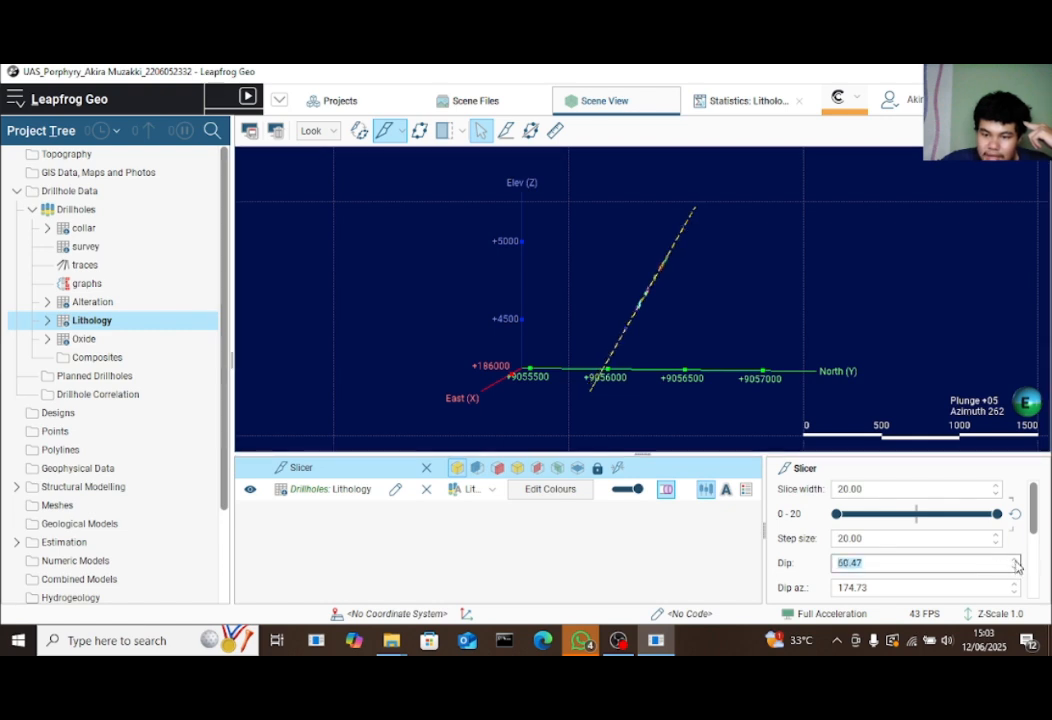
pyautogui.scroll(7, 1014, 565)
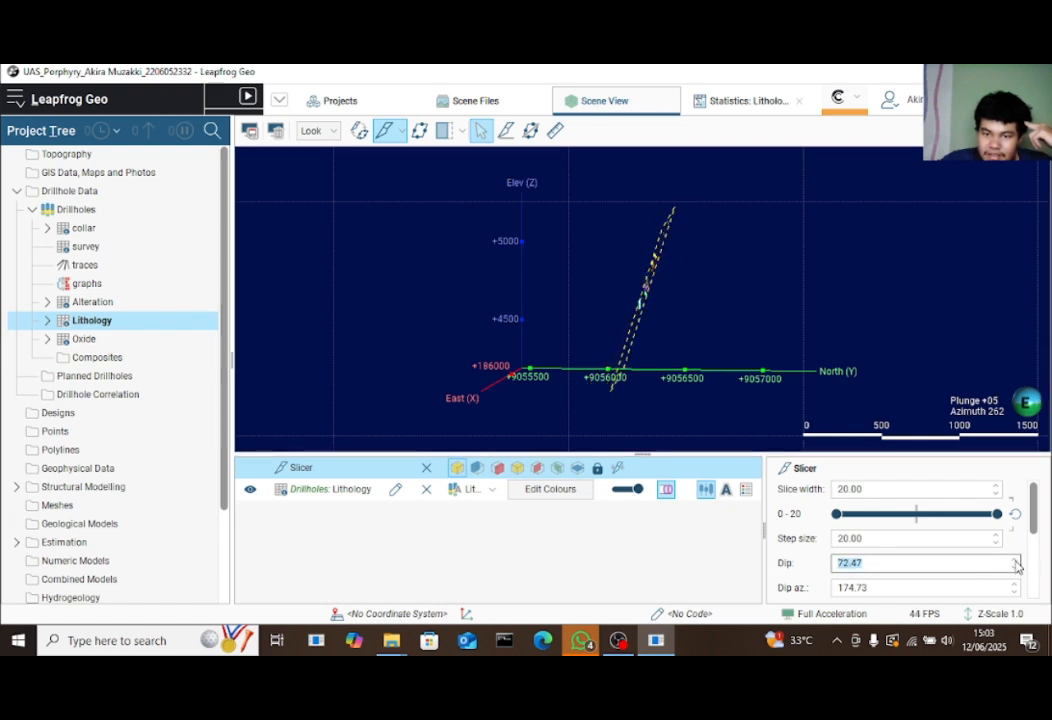
pyautogui.write('90')
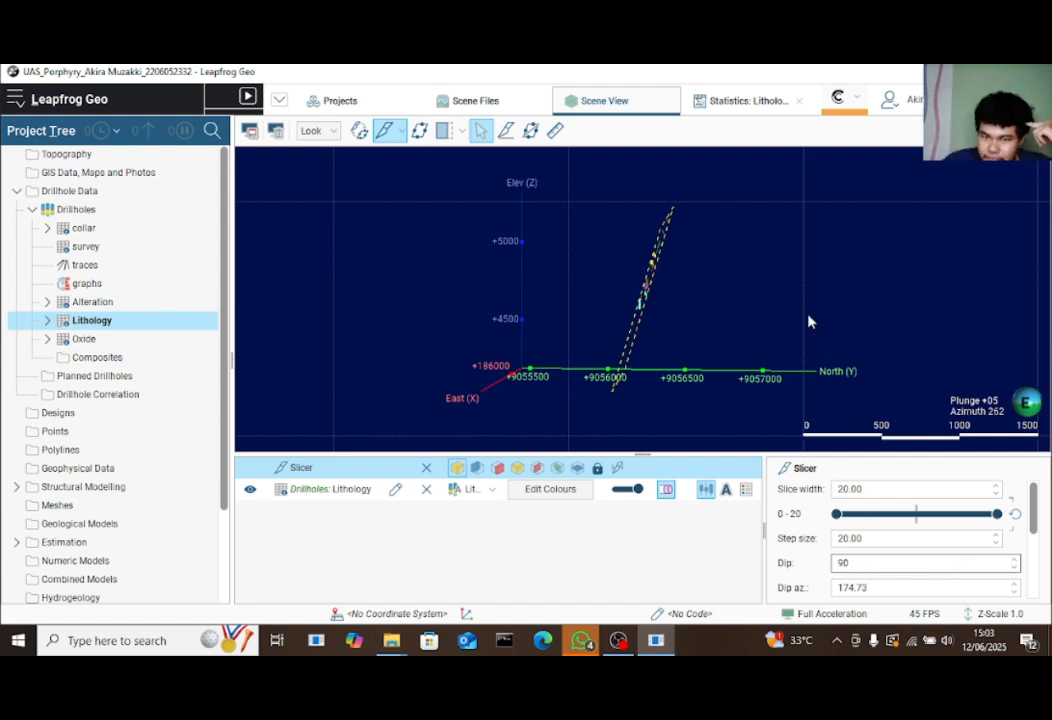
pyautogui.press('Return')
# Set the slice dip azimuth to 180
pyautogui.moveTo(756, 336); pyautogui.dragTo(810, 423)
pyautogui.scroll(1, 1014, 588)
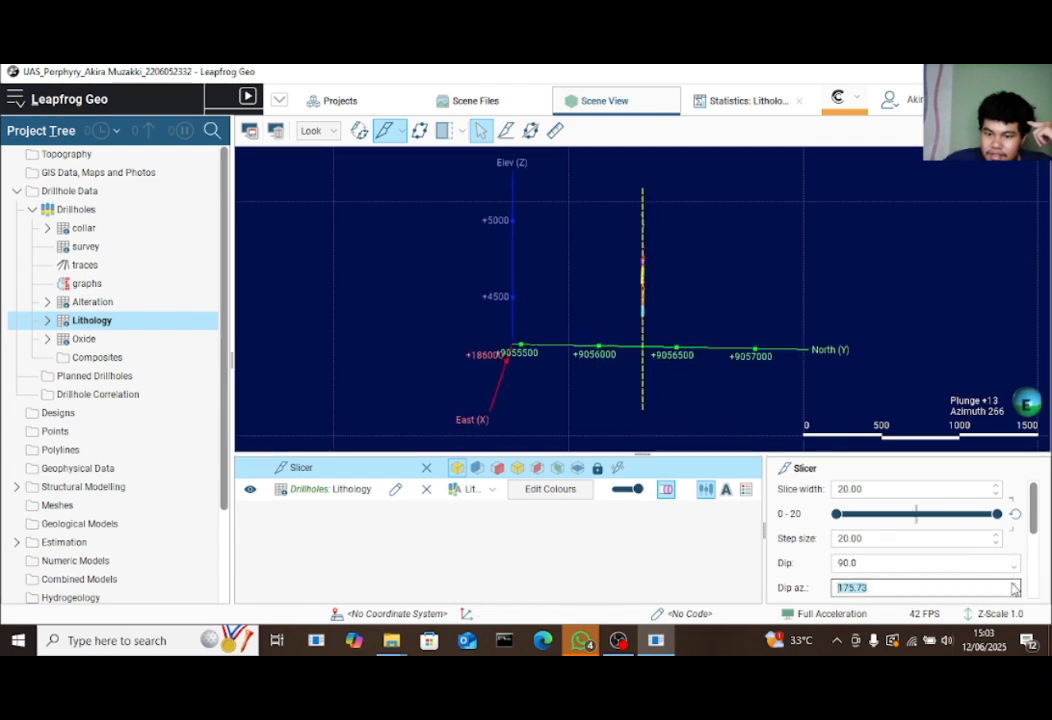
pyautogui.scroll(4, 1014, 588)
pyautogui.scroll(-5, 1014, 590)
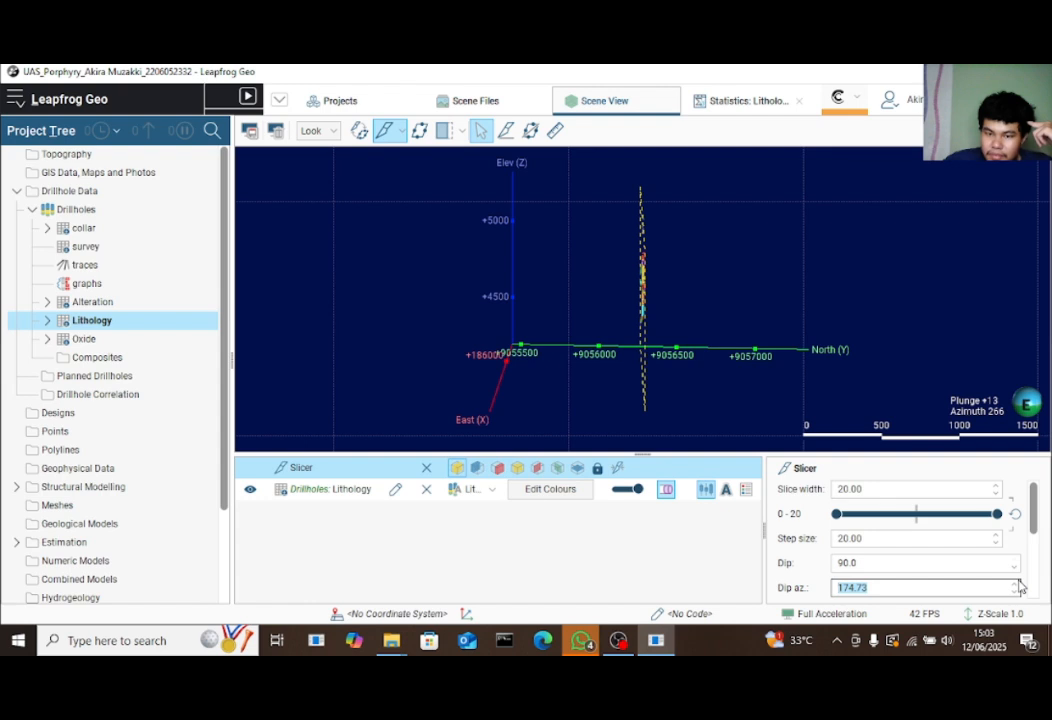
pyautogui.scroll(2, 1018, 587)
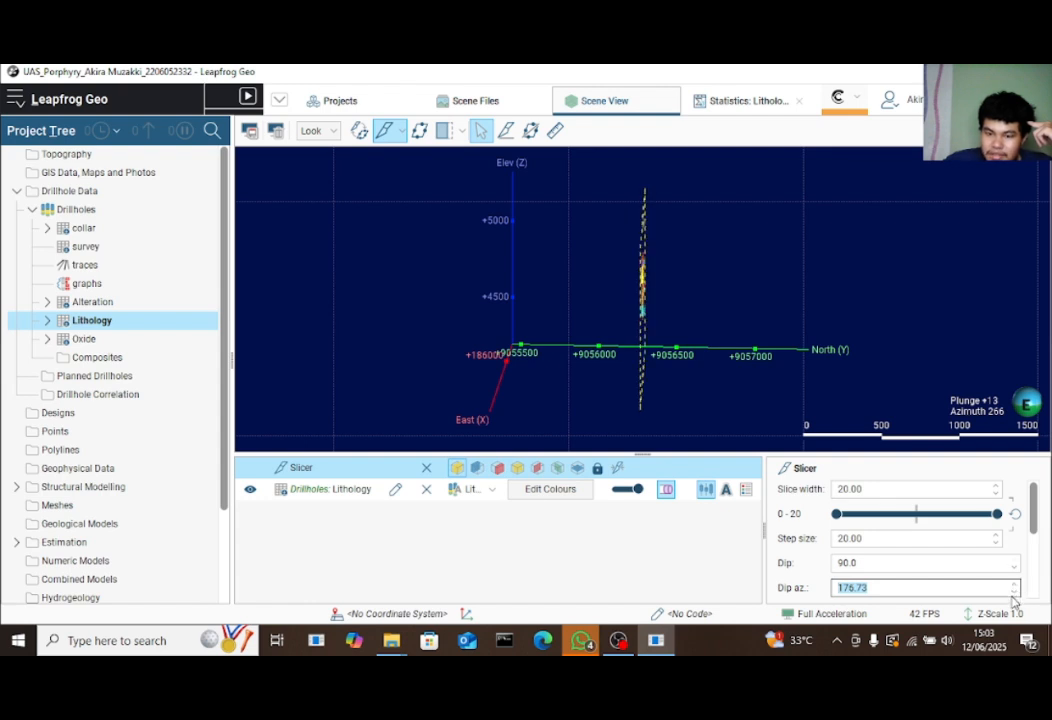
pyautogui.scroll(-1, 1018, 598)
pyautogui.moveTo(725, 279); pyautogui.dragTo(724, 406)
pyautogui.scroll(-5, 707, 345)
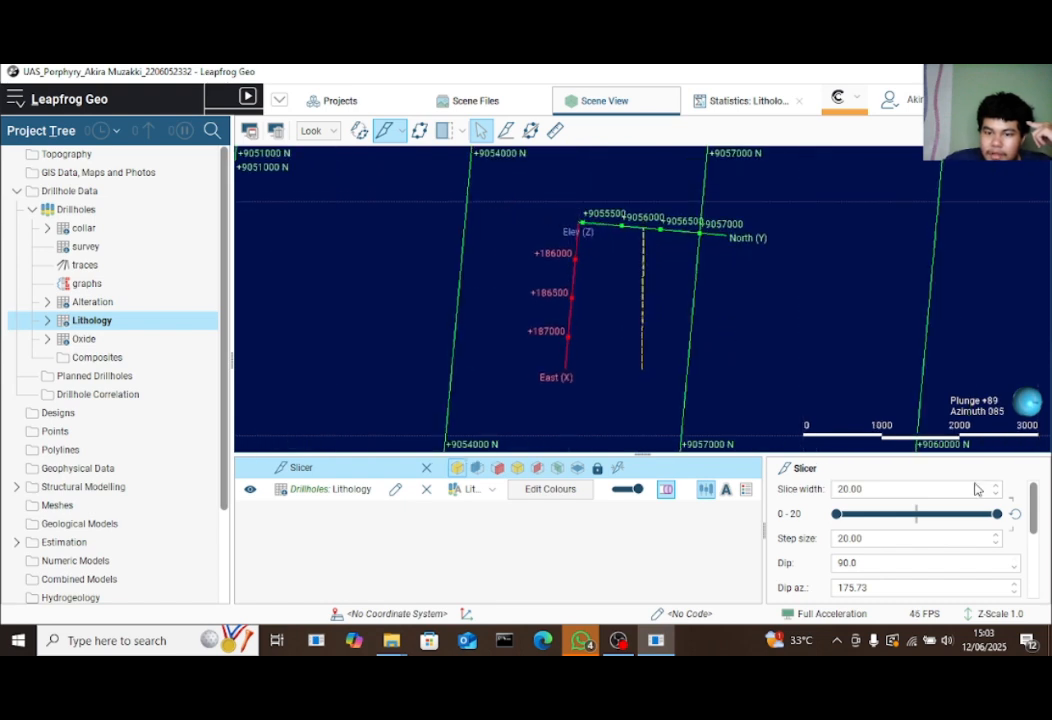
pyautogui.scroll(6, 1014, 589)
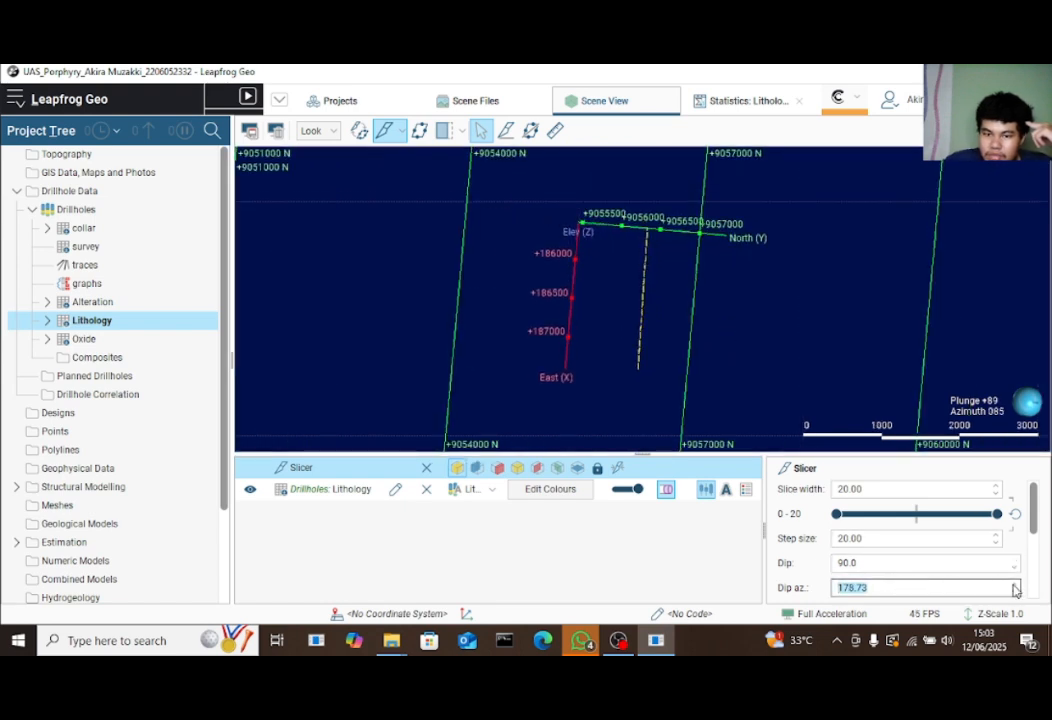
pyautogui.scroll(-1, 1014, 589)
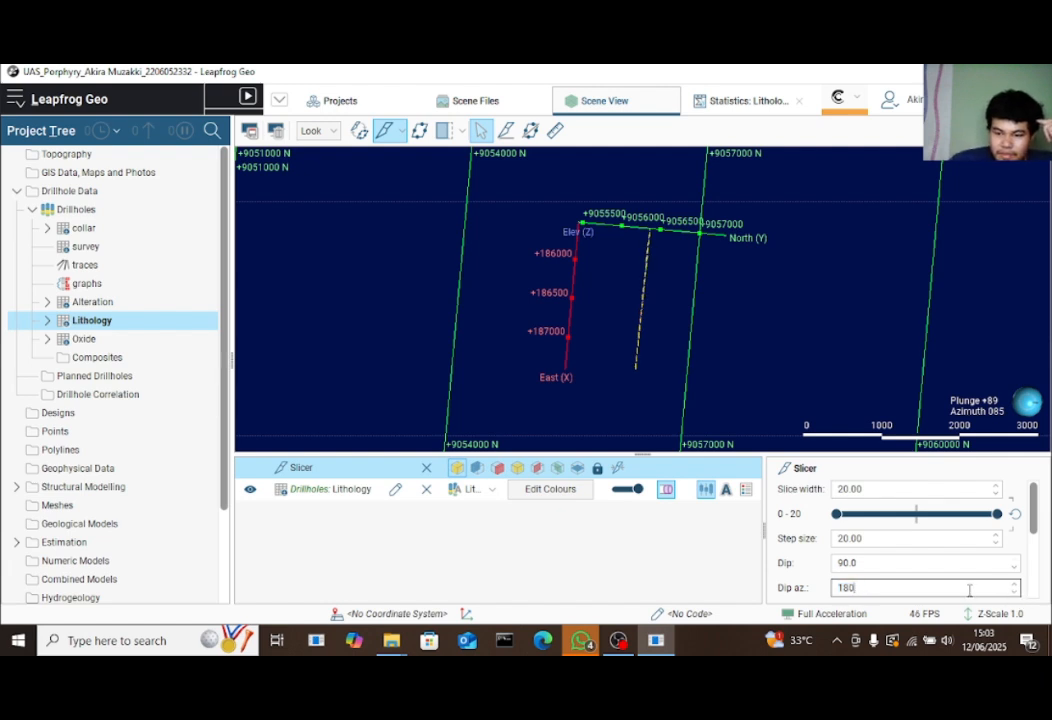
pyautogui.press('Return')
# Step the north-facing slice south and back north through the drillholes
pyautogui.moveTo(737, 329); pyautogui.dragTo(556, 266)
pyautogui.scroll(5, 693, 329)
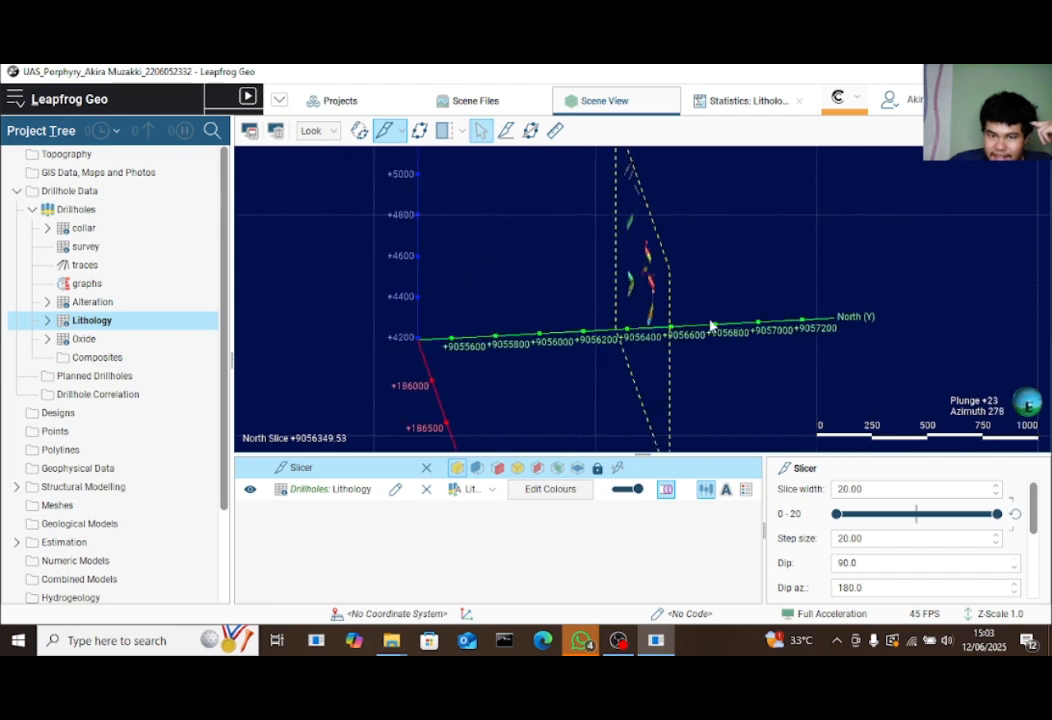
pyautogui.moveTo(711, 326); pyautogui.dragTo(679, 342)
pyautogui.press(',')
pyautogui.press(',')
pyautogui.press(',')
pyautogui.press(',')
pyautogui.press(',')
pyautogui.press(',')
pyautogui.press(',')
pyautogui.press(',')
pyautogui.press(',')
pyautogui.press(',')
pyautogui.press(',')
pyautogui.press(',')
pyautogui.press(',')
pyautogui.press(',')
pyautogui.press(',')
pyautogui.press(',')
pyautogui.press(',')
pyautogui.press(',')
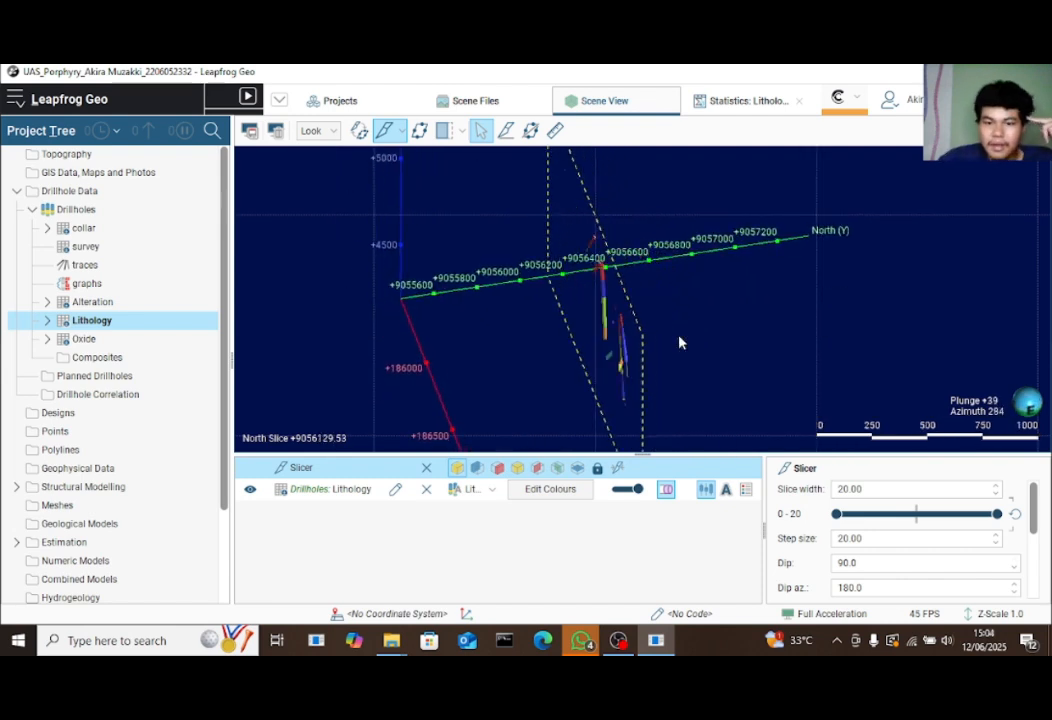
pyautogui.press('.')
pyautogui.press('.')
pyautogui.press('.')
pyautogui.press('.')
pyautogui.press('.')
pyautogui.press('.')
pyautogui.press('.')
pyautogui.press('.')
pyautogui.press('.')
pyautogui.press('.')
pyautogui.press('.')
pyautogui.press('.')
pyautogui.press('.')
pyautogui.press('.')
pyautogui.press('.')
pyautogui.press('.')
pyautogui.press('.')
pyautogui.press('.')
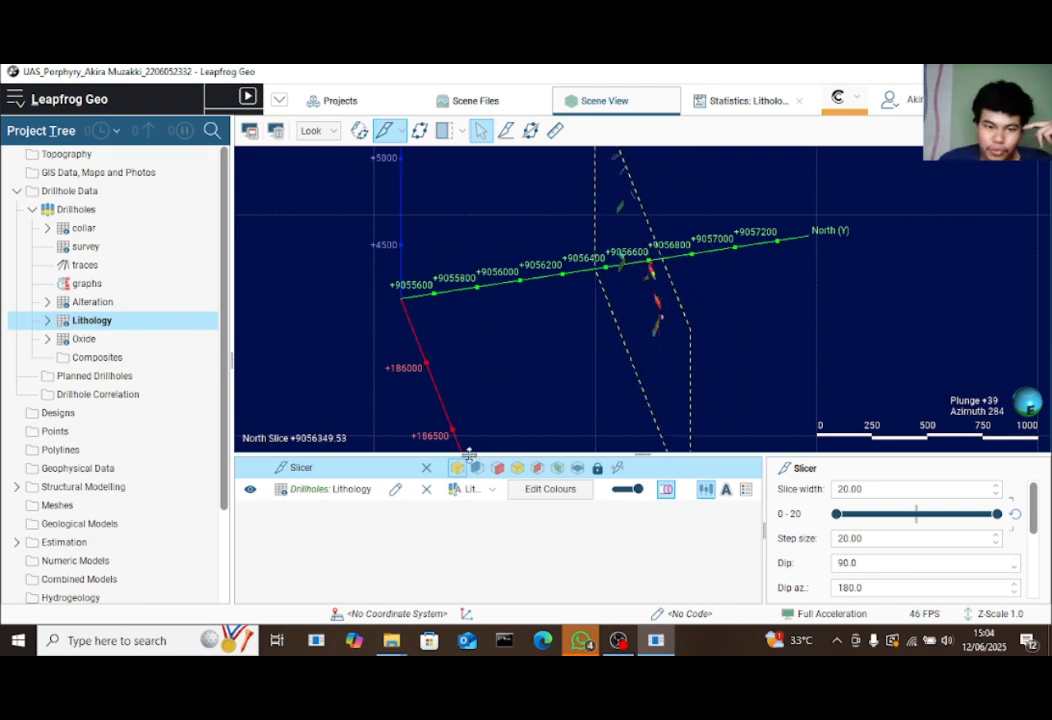
# Turn off the slice and orbit around the full set of drillholes
pyautogui.click(426, 467)
pyautogui.moveTo(553, 310); pyautogui.dragTo(618, 320)
pyautogui.scroll(-3, 676, 293)
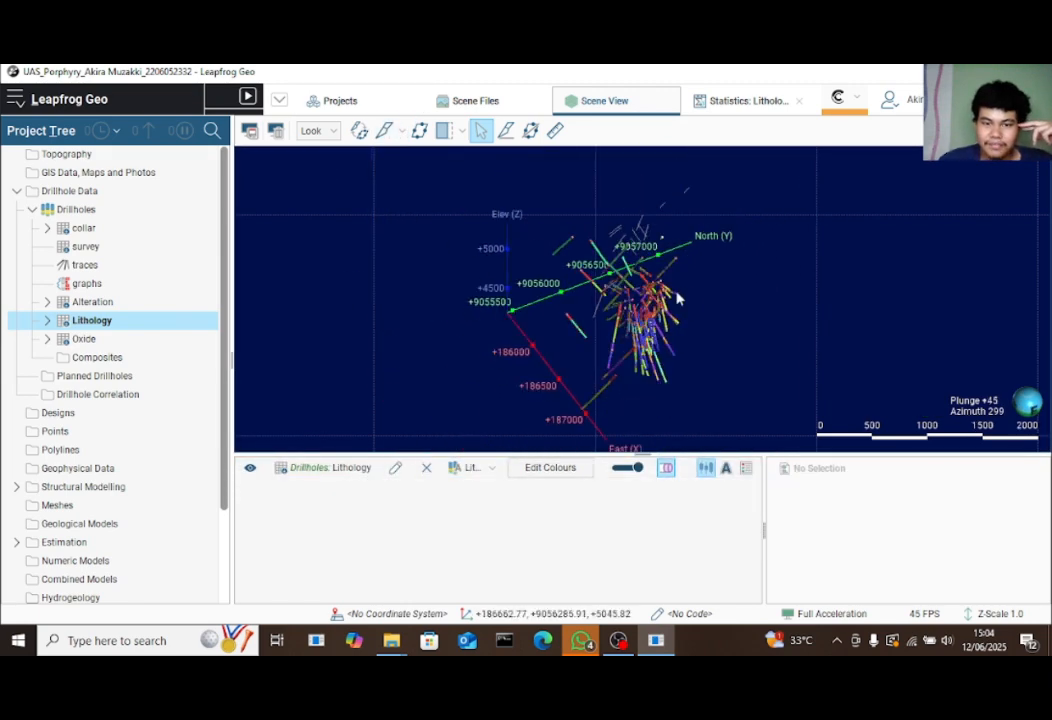
pyautogui.moveTo(676, 293); pyautogui.dragTo(698, 302)
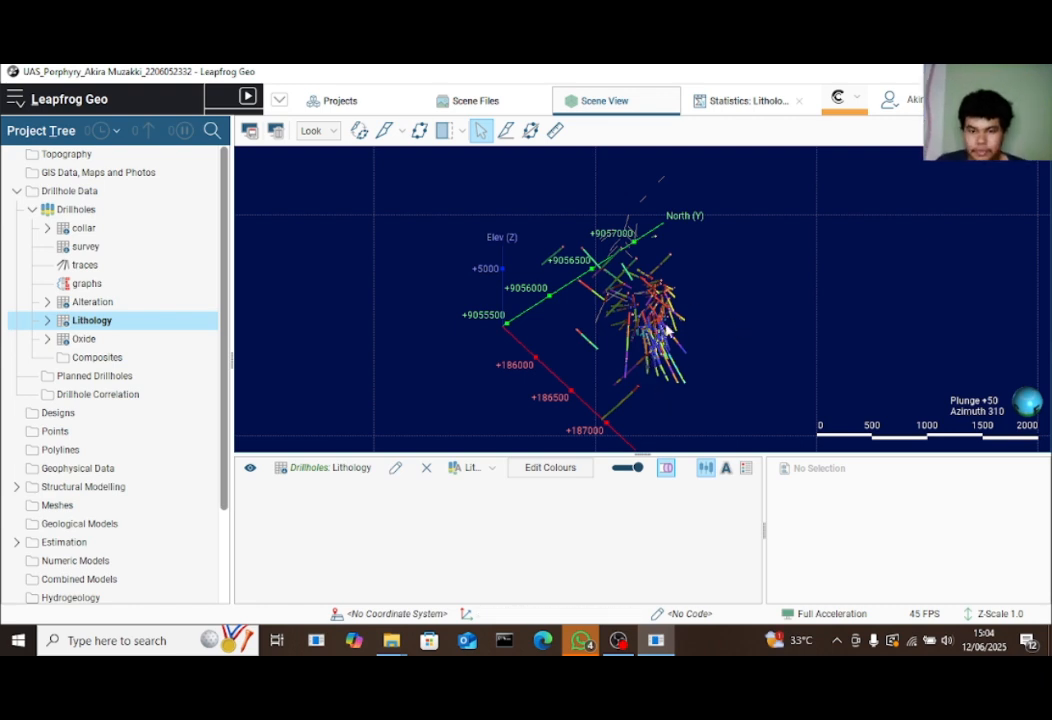
pyautogui.moveTo(666, 330); pyautogui.dragTo(500, 330)
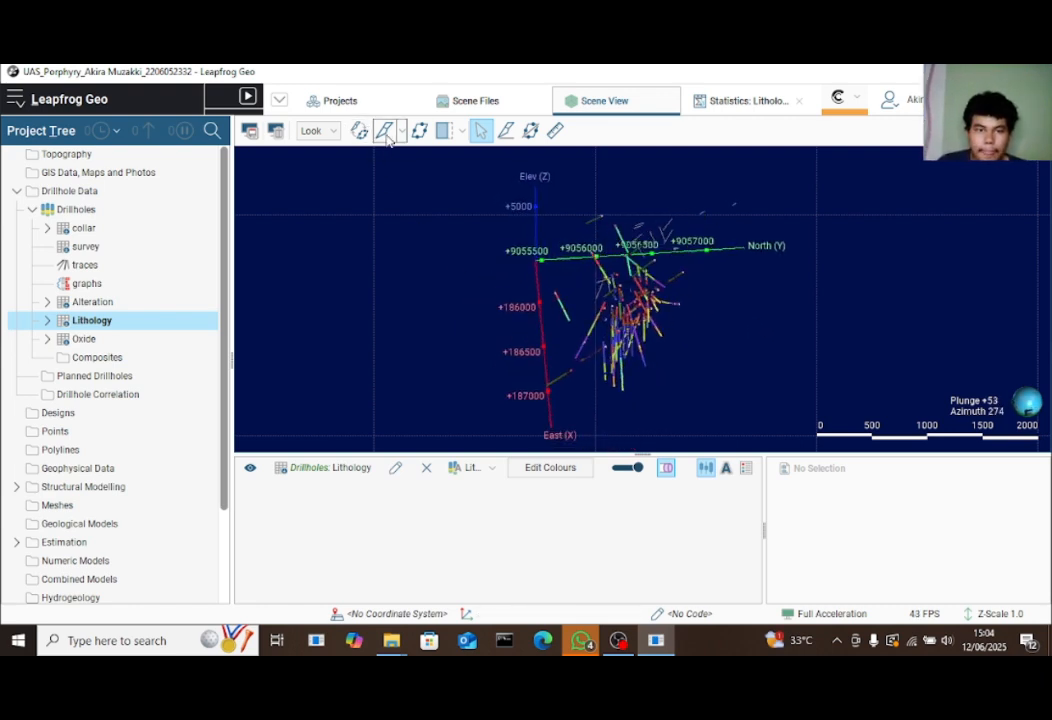
# Re-add the slicer and change its dip azimuth to 360
pyautogui.click(384, 131)
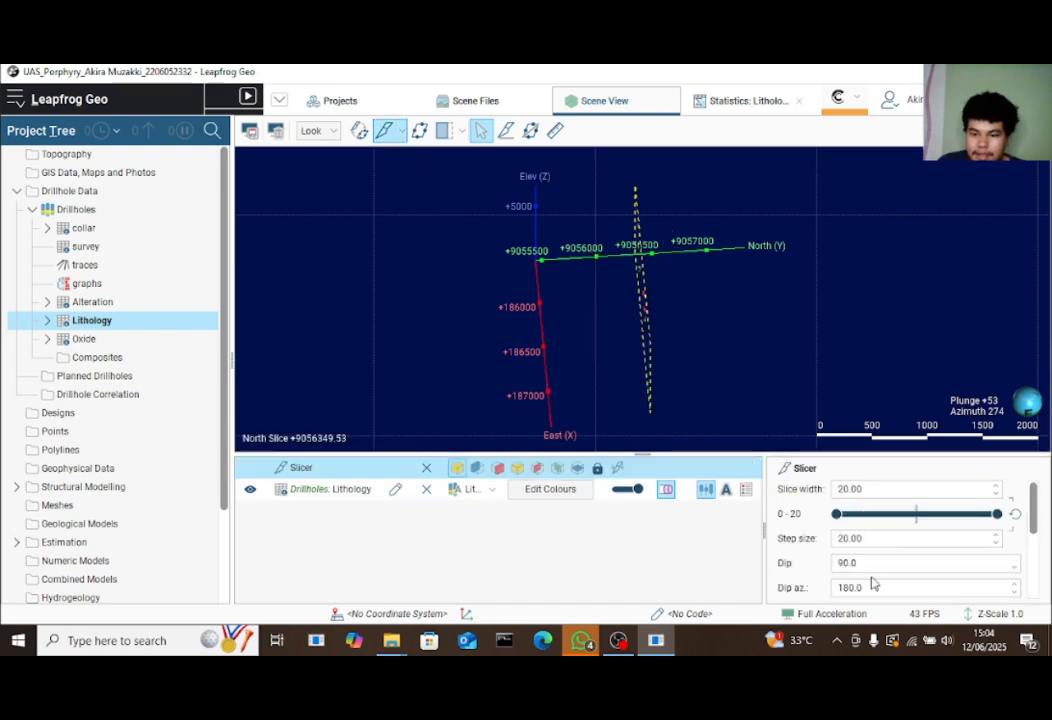
pyautogui.moveTo(860, 588); pyautogui.dragTo(820, 595)
pyautogui.write('5')
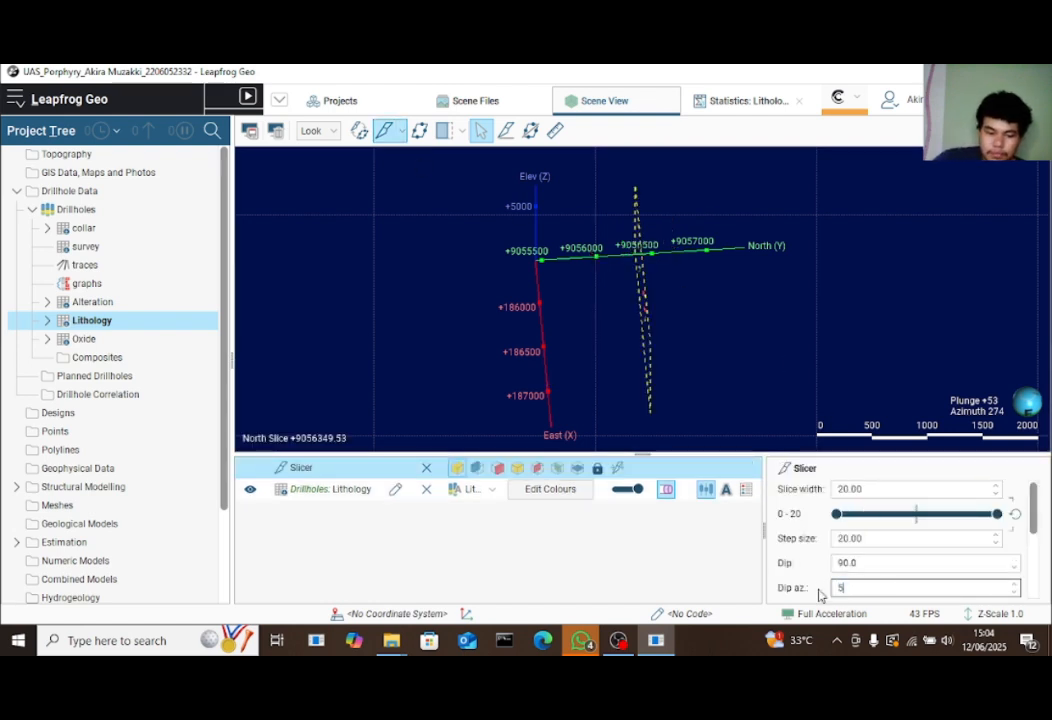
pyautogui.write('60')
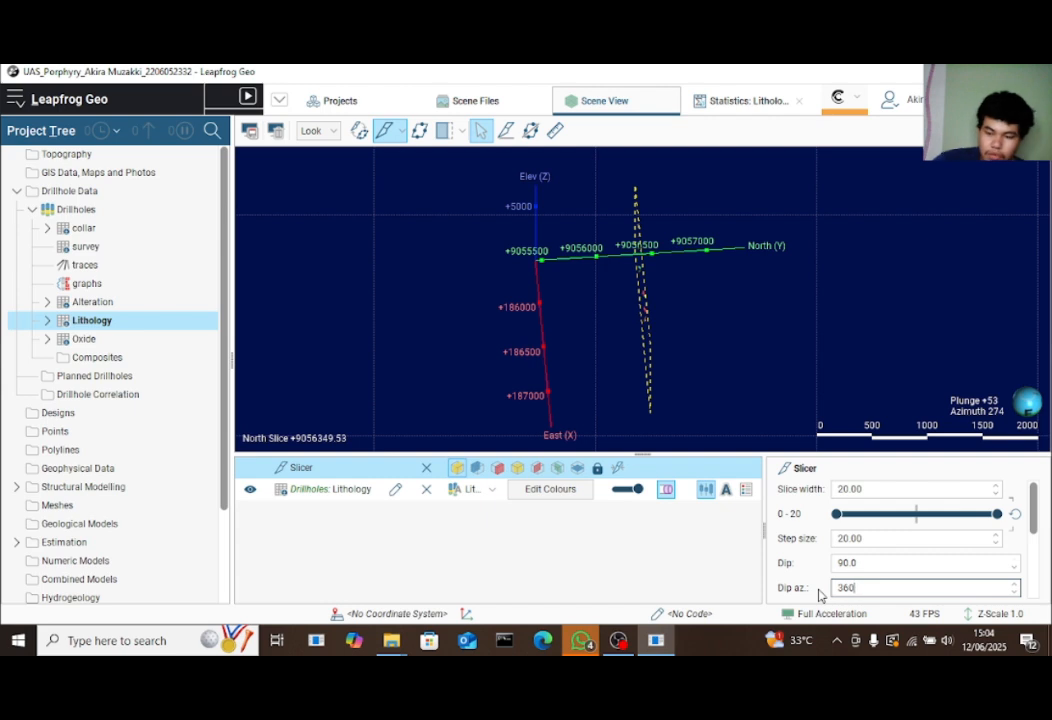
pyautogui.moveTo(841, 273); pyautogui.dragTo(835, 277)
pyautogui.moveTo(733, 368); pyautogui.dragTo(600, 290)
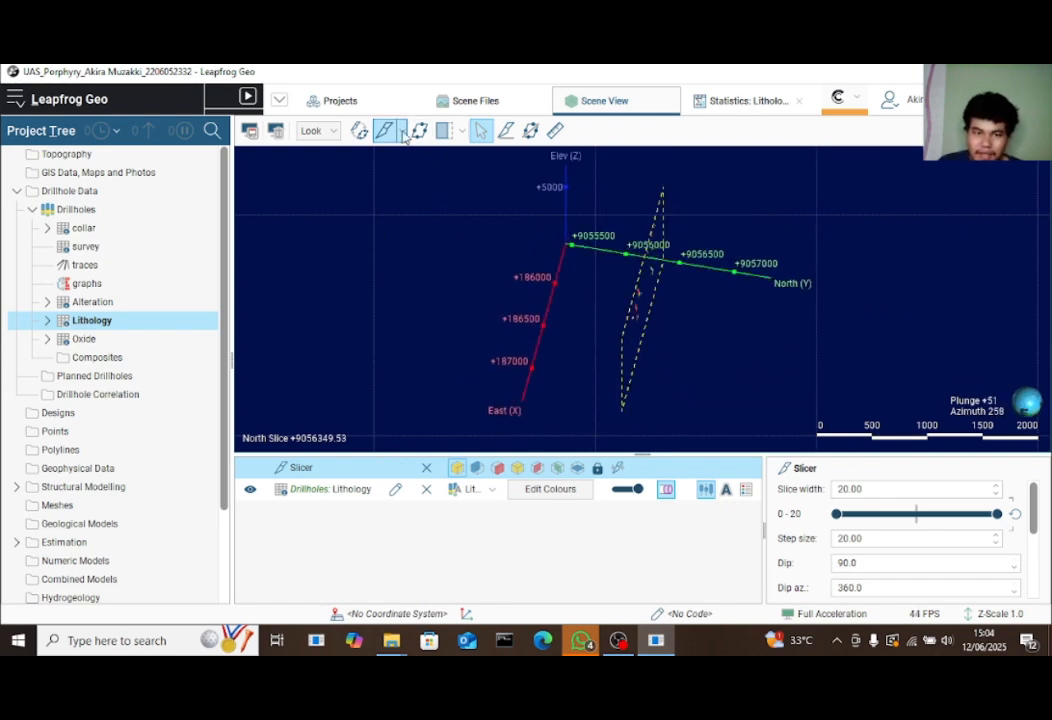
# Turn off the slicer so all drillholes show
pyautogui.click(384, 131)
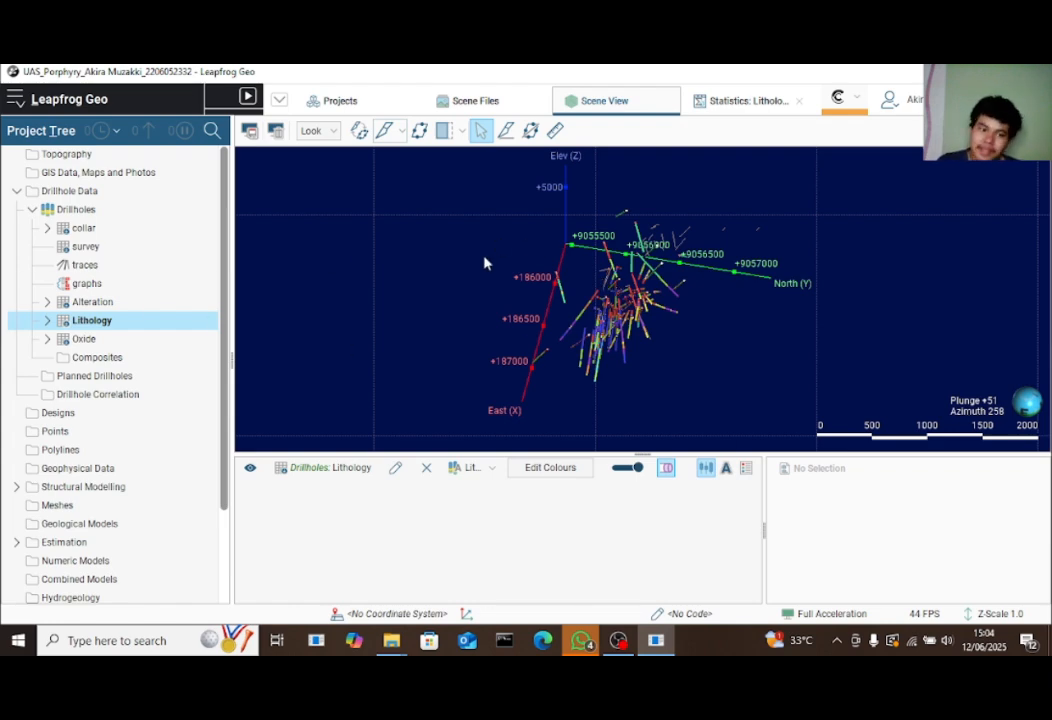
pyautogui.scroll(5, 638, 343)
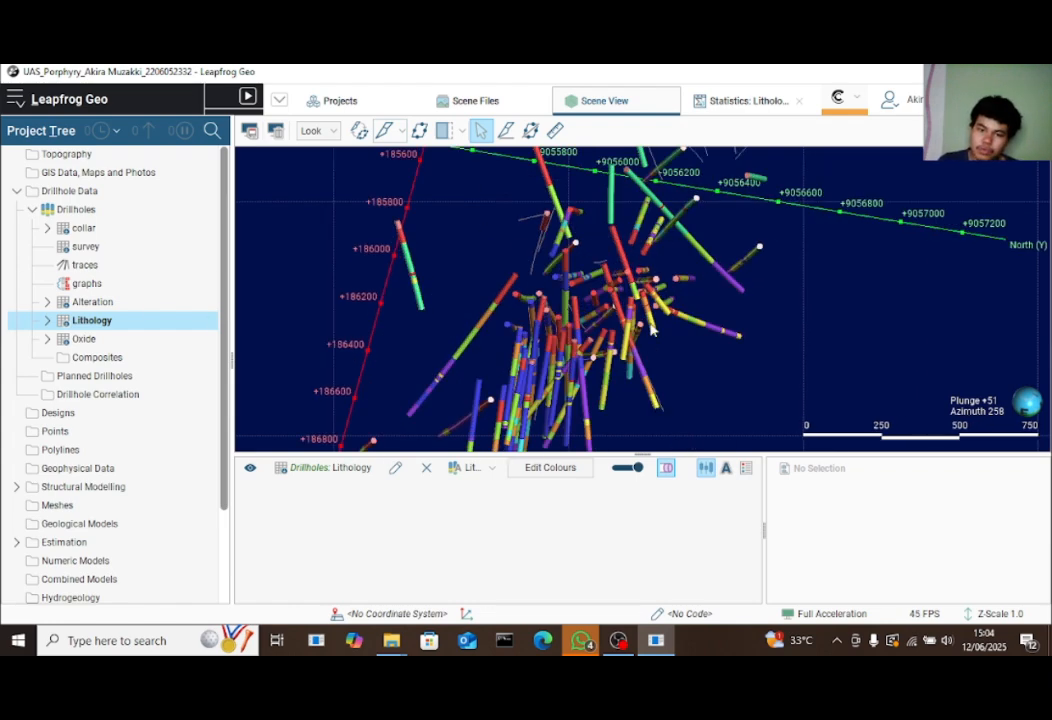
pyautogui.moveTo(652, 326); pyautogui.dragTo(547, 312)
# Show the lithology legend and orbit the scene around the drillholes
pyautogui.click(745, 474)
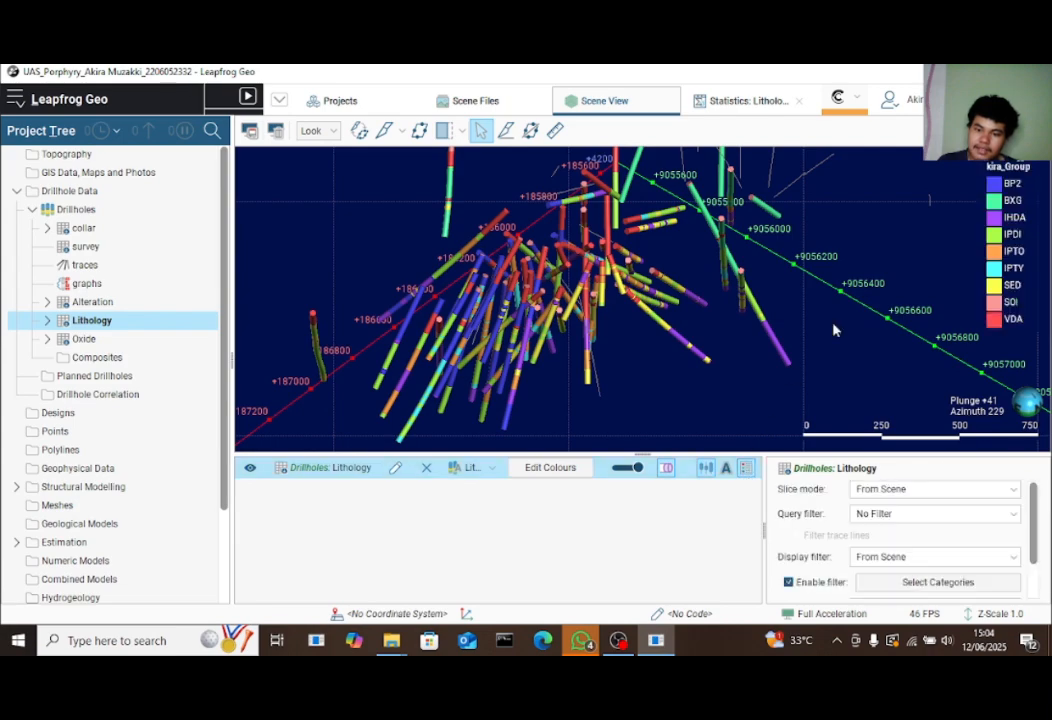
pyautogui.moveTo(567, 251); pyautogui.dragTo(672, 343)
pyautogui.scroll(2, 545, 291)
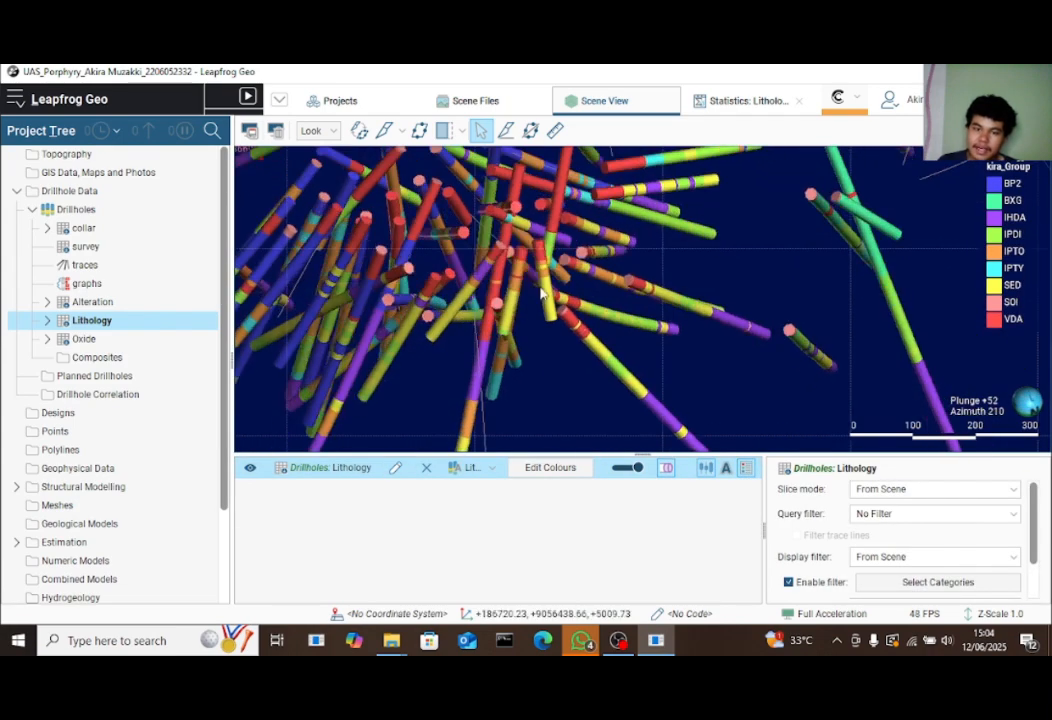
pyautogui.scroll(-1, 545, 291)
pyautogui.moveTo(350, 282); pyautogui.dragTo(754, 295)
pyautogui.scroll(-1, 718, 300)
pyautogui.moveTo(535, 303); pyautogui.dragTo(712, 328)
pyautogui.scroll(-3, 712, 326)
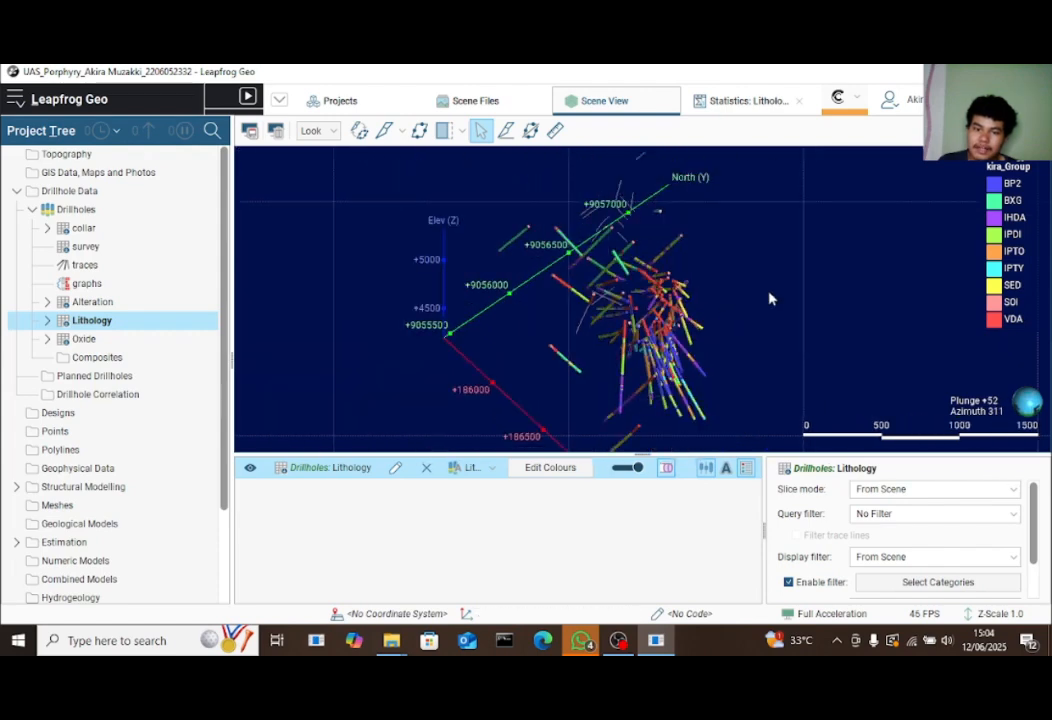
pyautogui.moveTo(770, 298); pyautogui.dragTo(526, 286)
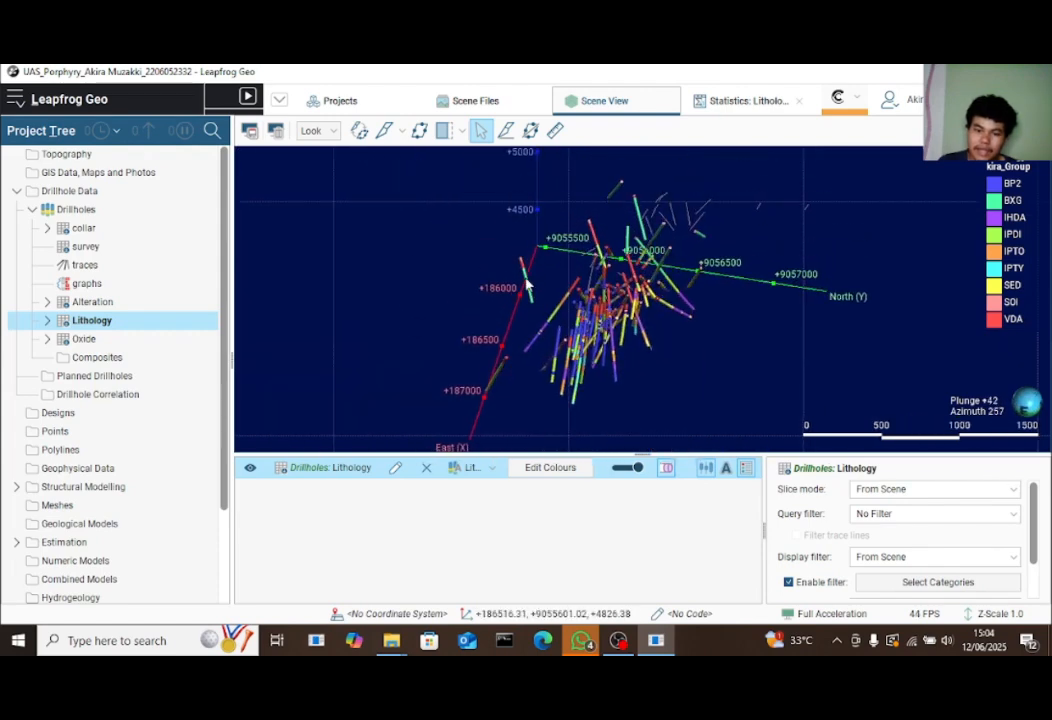
pyautogui.click(551, 467)
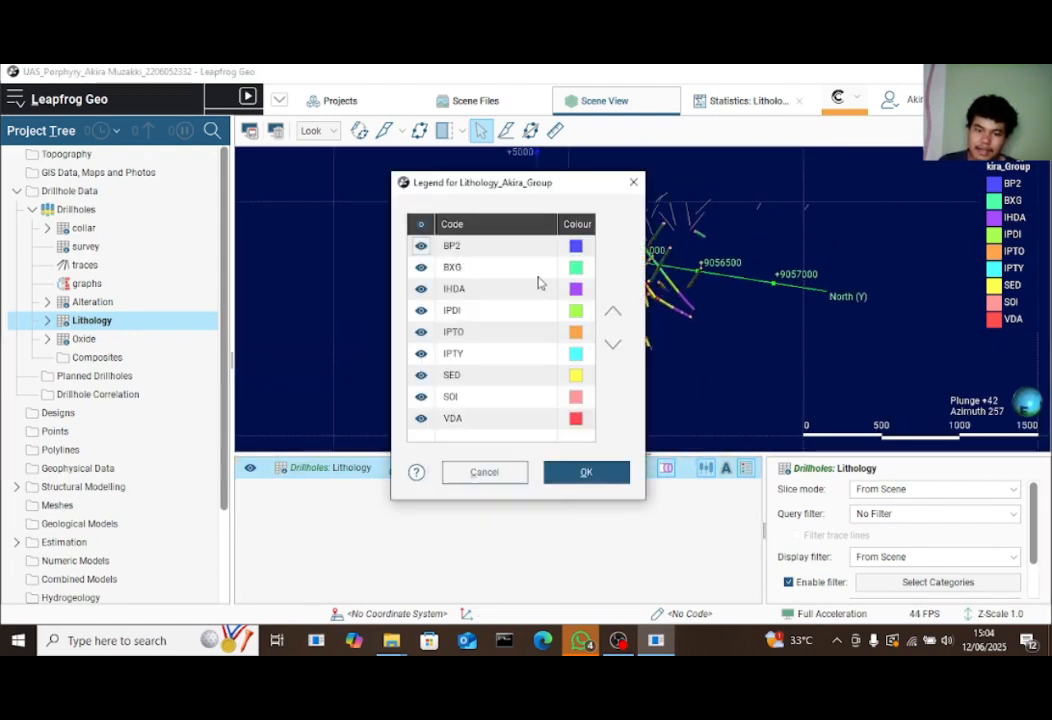
pyautogui.click(633, 182)
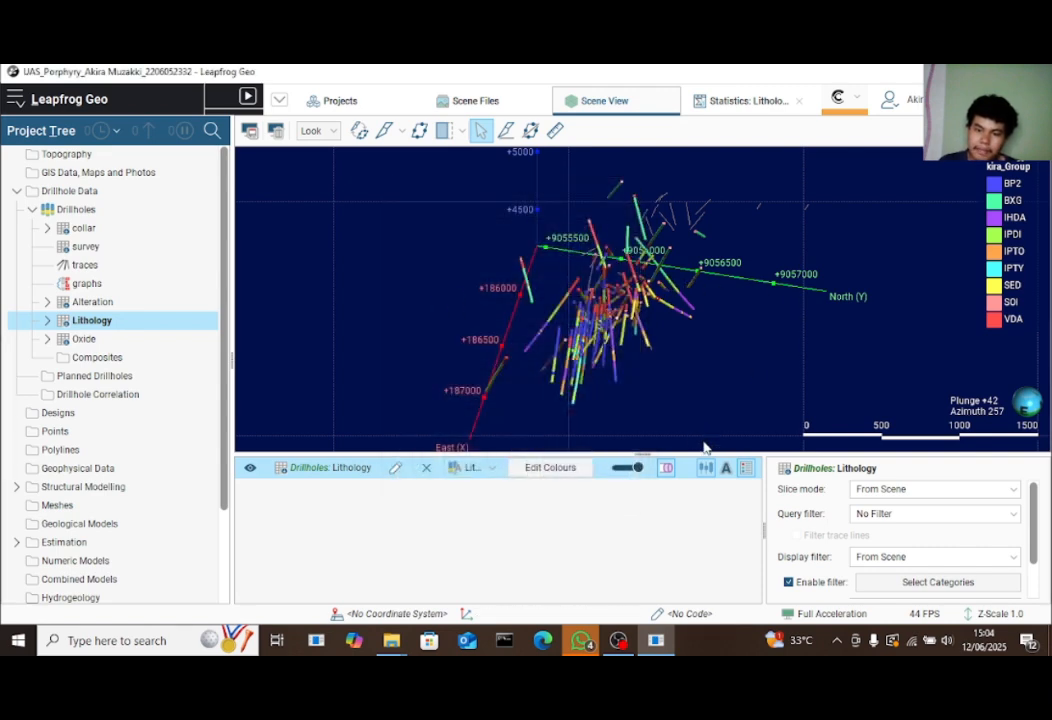
pyautogui.scroll(-4, 665, 319)
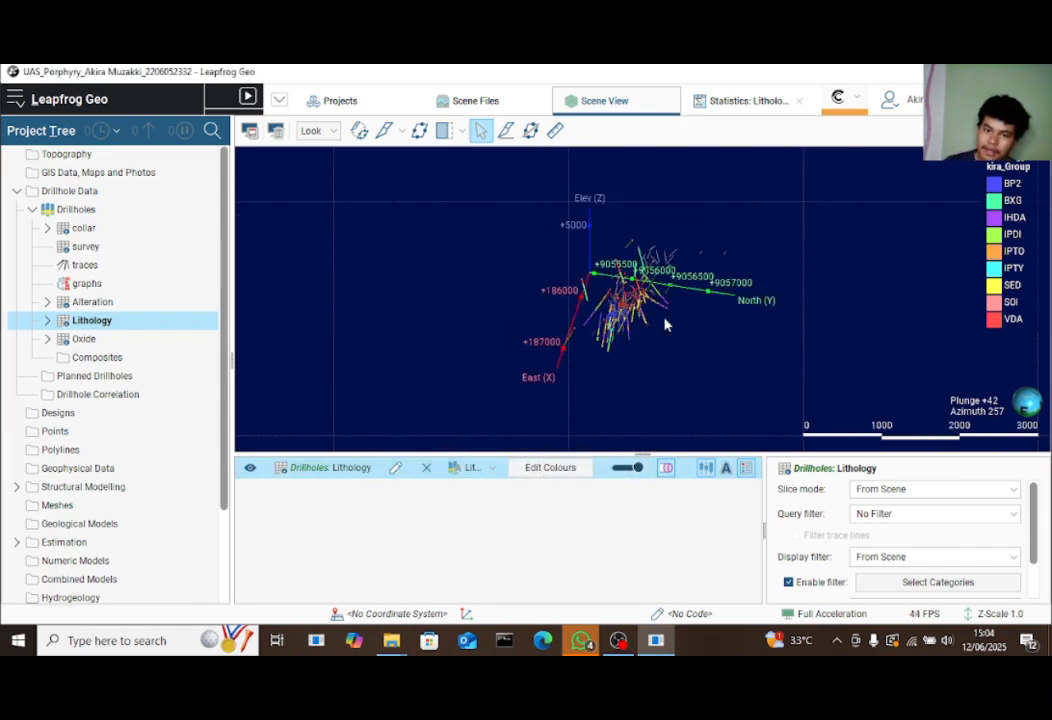
pyautogui.scroll(6, 665, 319)
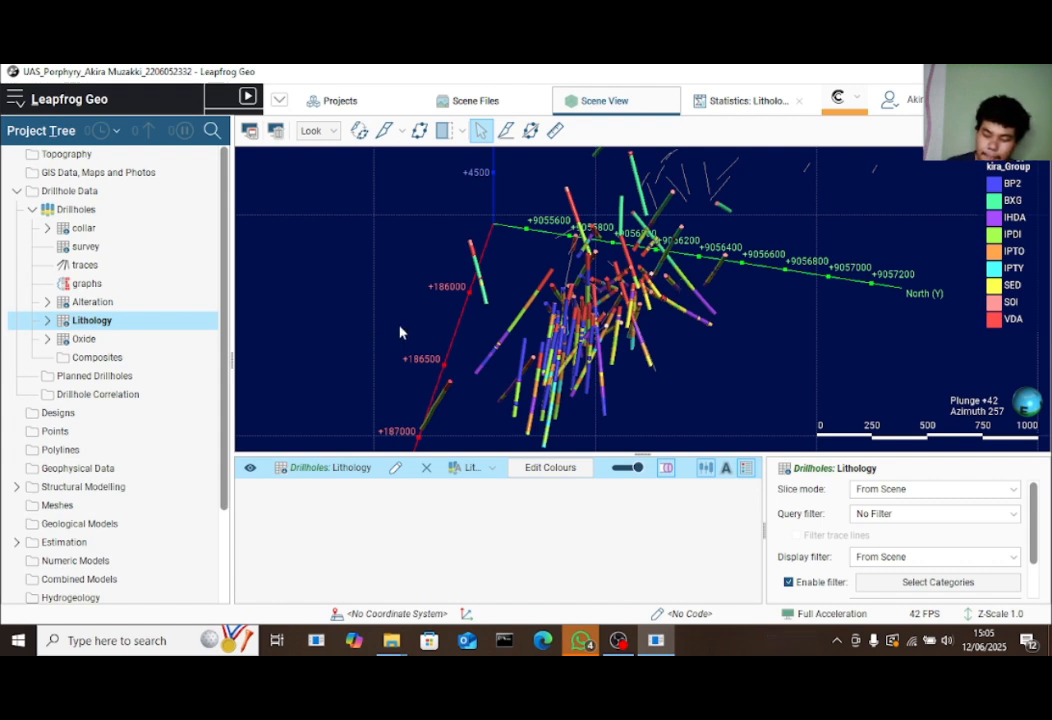
# Add a New Column > Interval Selection to the Lithology table
pyautogui.rightClick(170, 321)
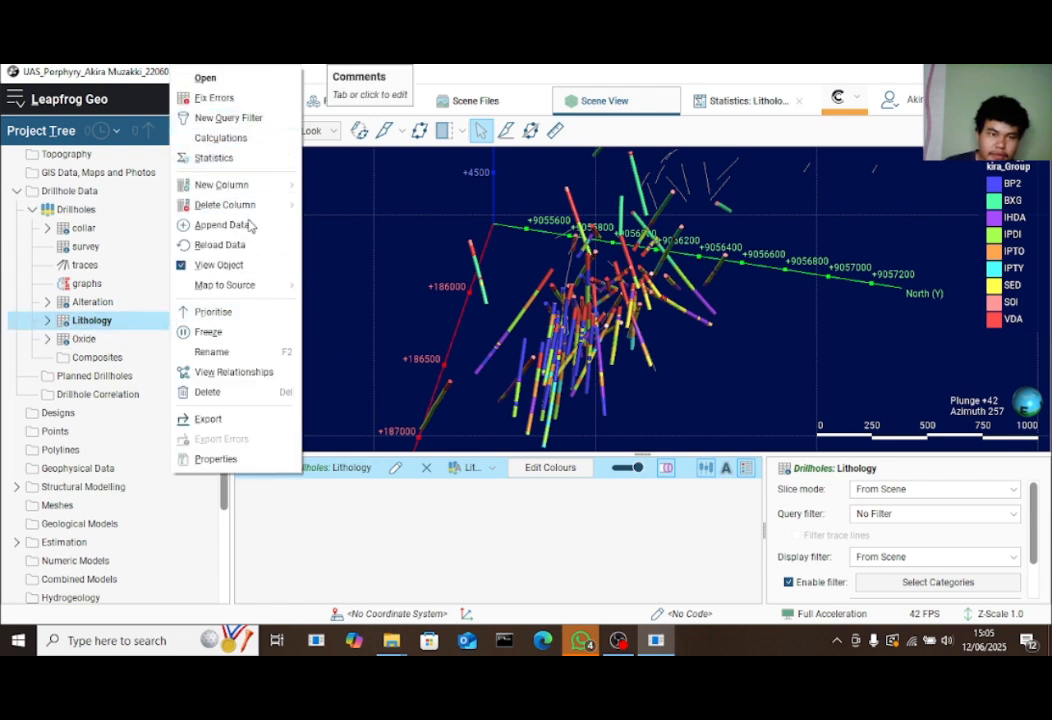
pyautogui.moveTo(250, 192)
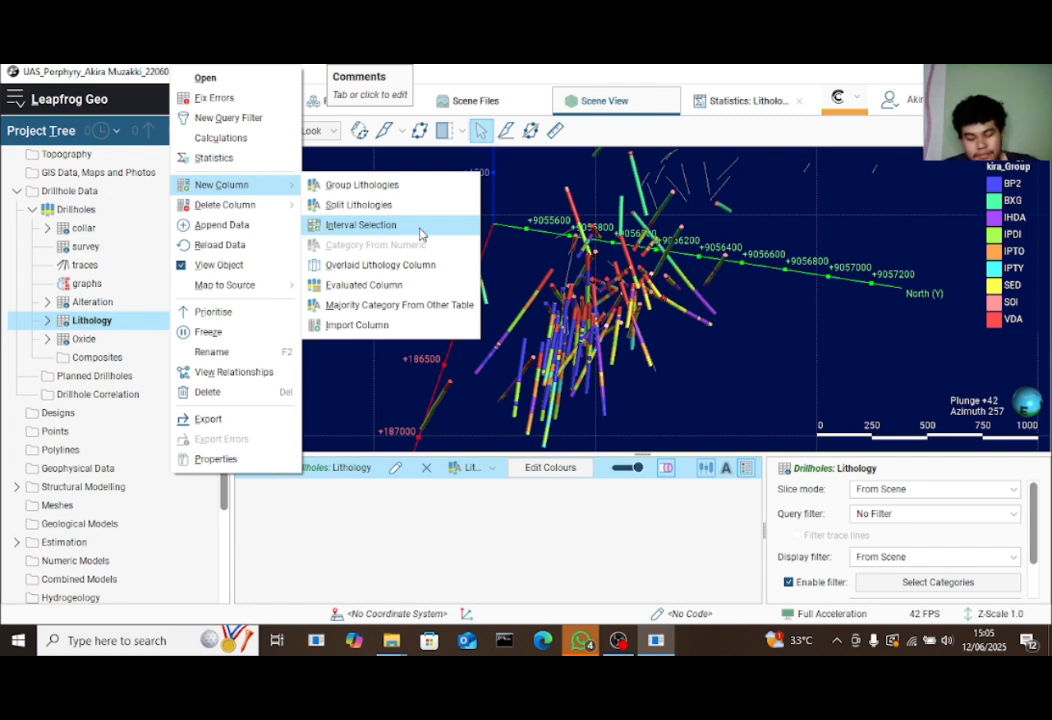
pyautogui.click(421, 234)
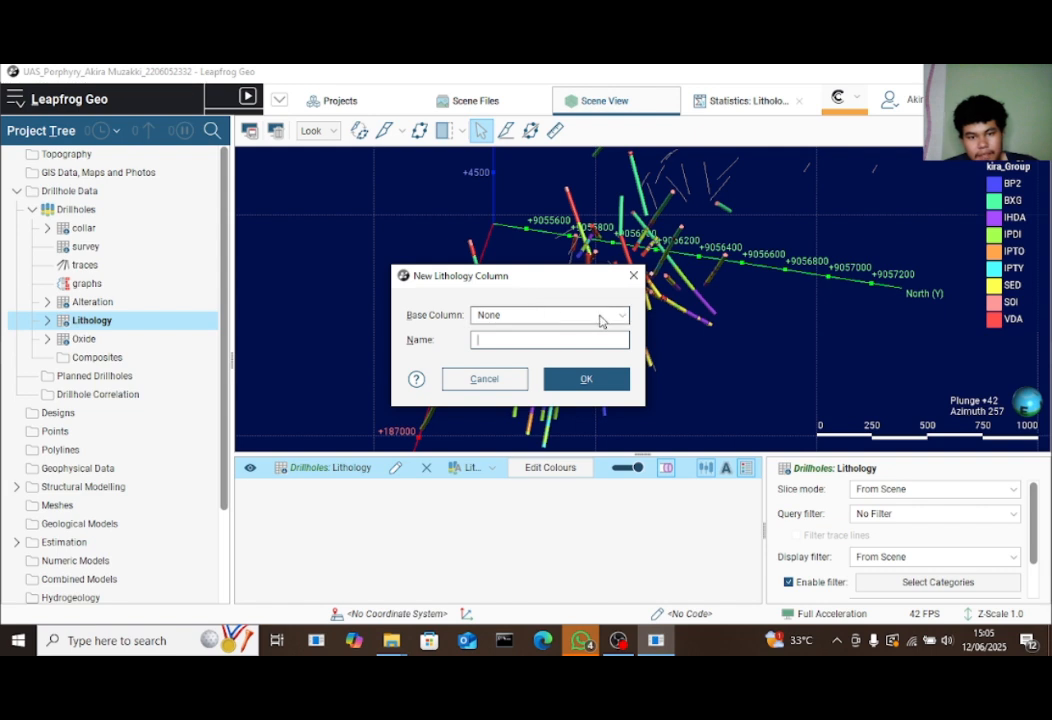
# Base the new column on Lithology_Akira_Group and name it Litho_Collumn_Akira
pyautogui.click(601, 316)
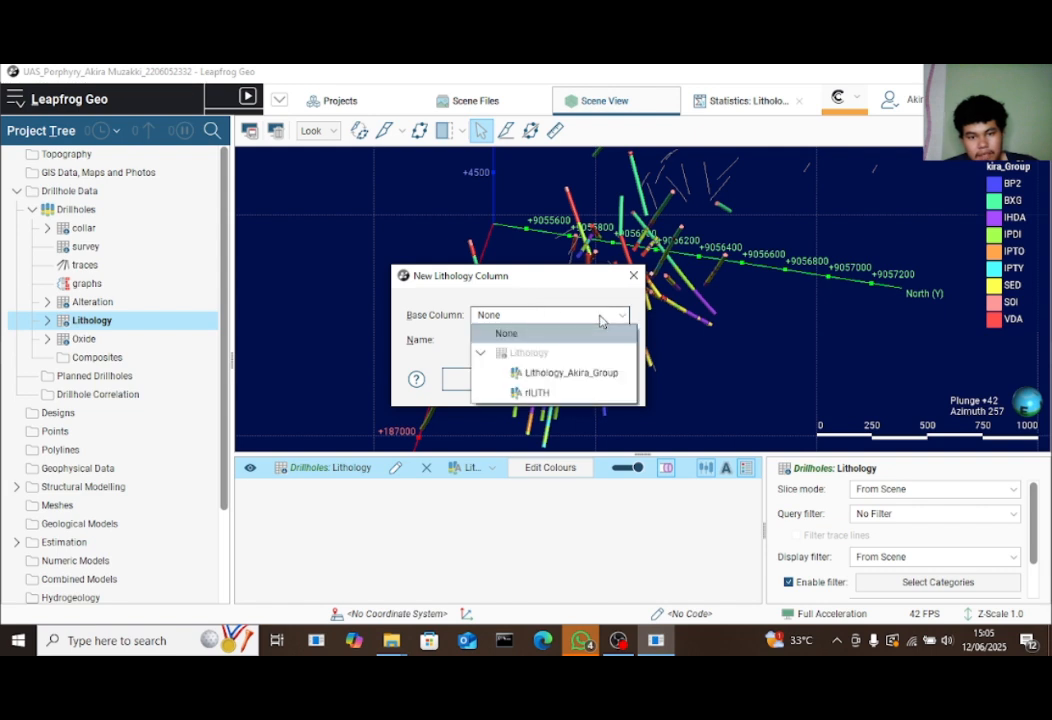
pyautogui.click(630, 373)
pyautogui.click(599, 342)
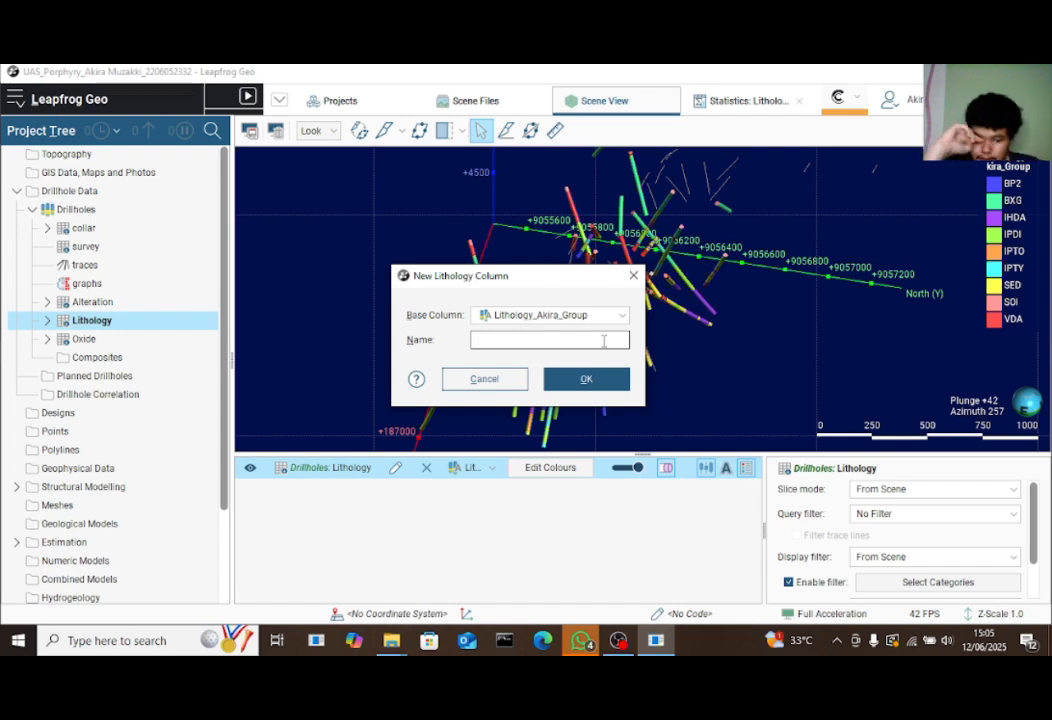
pyautogui.write('Liyho_')
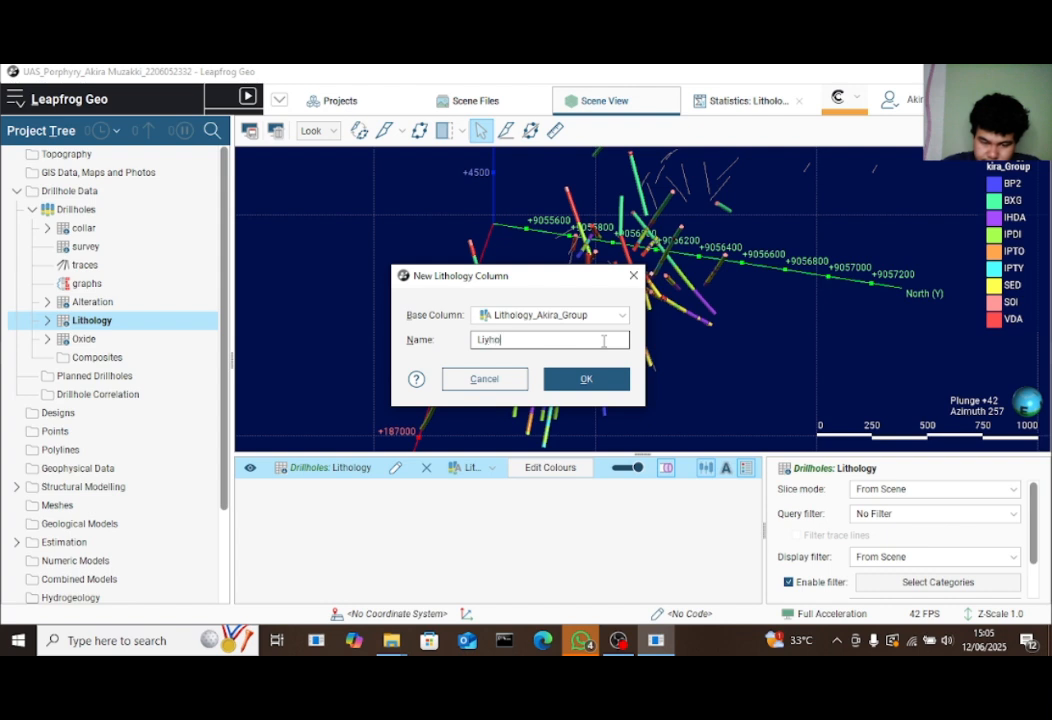
pyautogui.press('BackSpace')
pyautogui.press('BackSpace')
pyautogui.press('BackSpace')
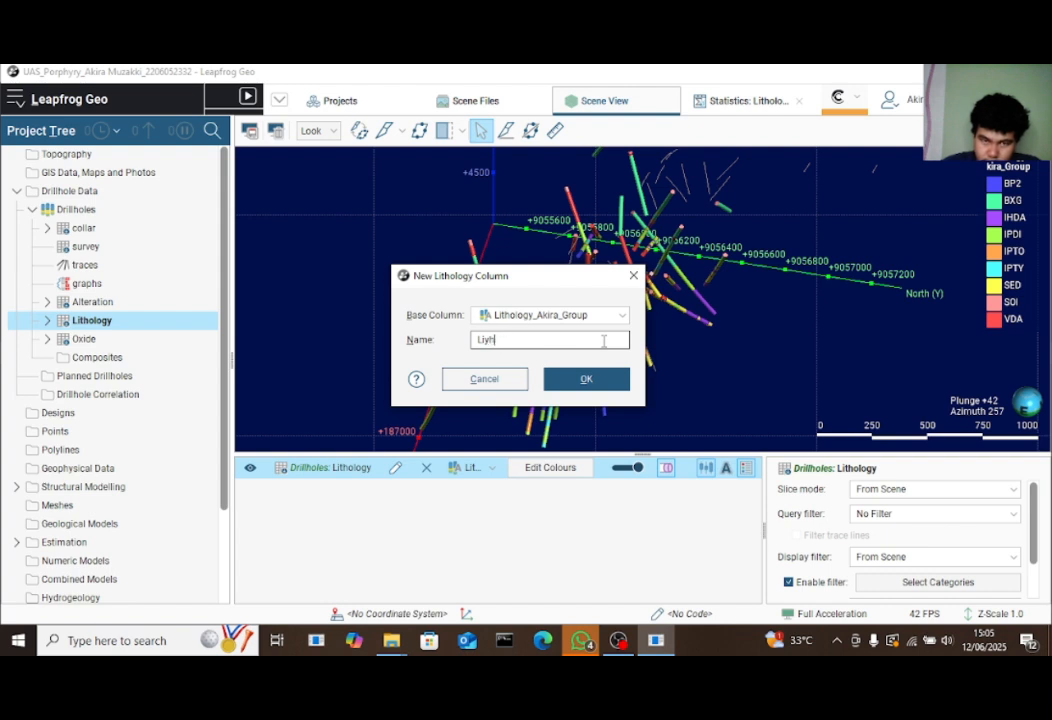
pyautogui.press('BackSpace')
pyautogui.write('t')
pyautogui.press('BackSpace')
pyautogui.write('tho_Coll')
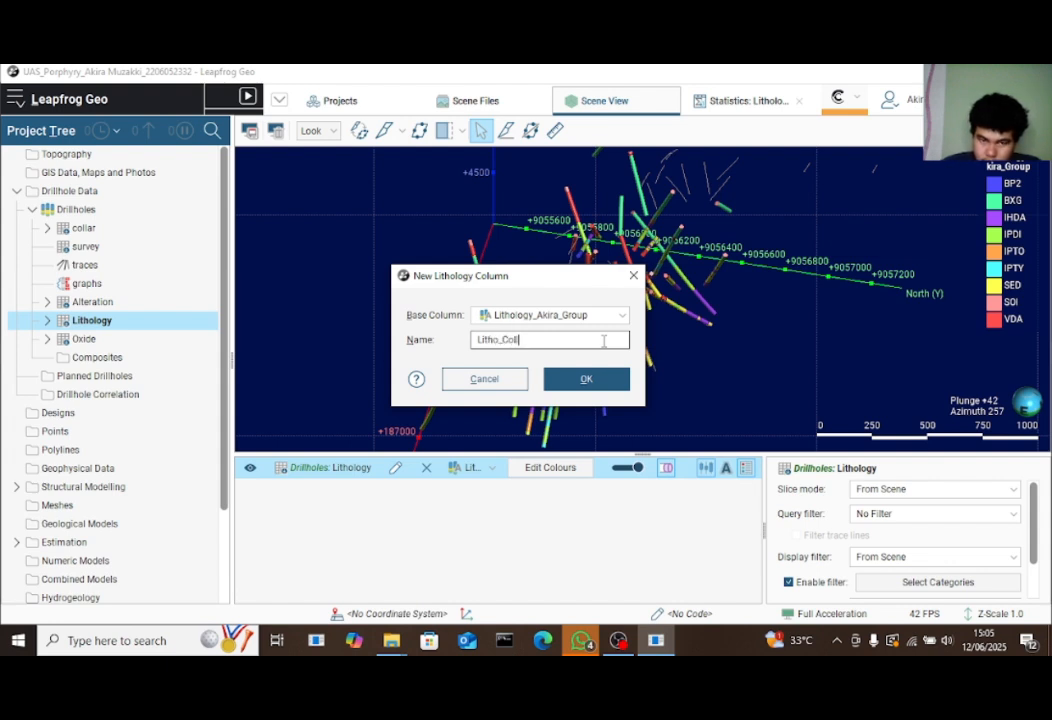
pyautogui.write('umn_Akira')
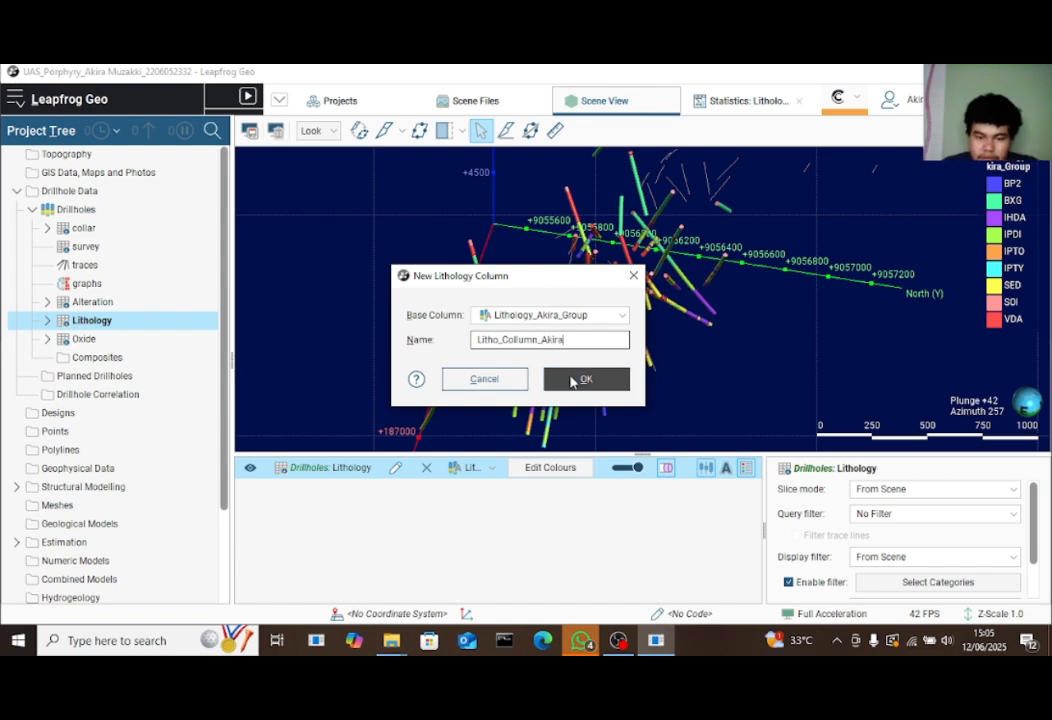
# Confirm the Litho_Collumn_Akira interval selection column and close its editor
pyautogui.click(556, 378)
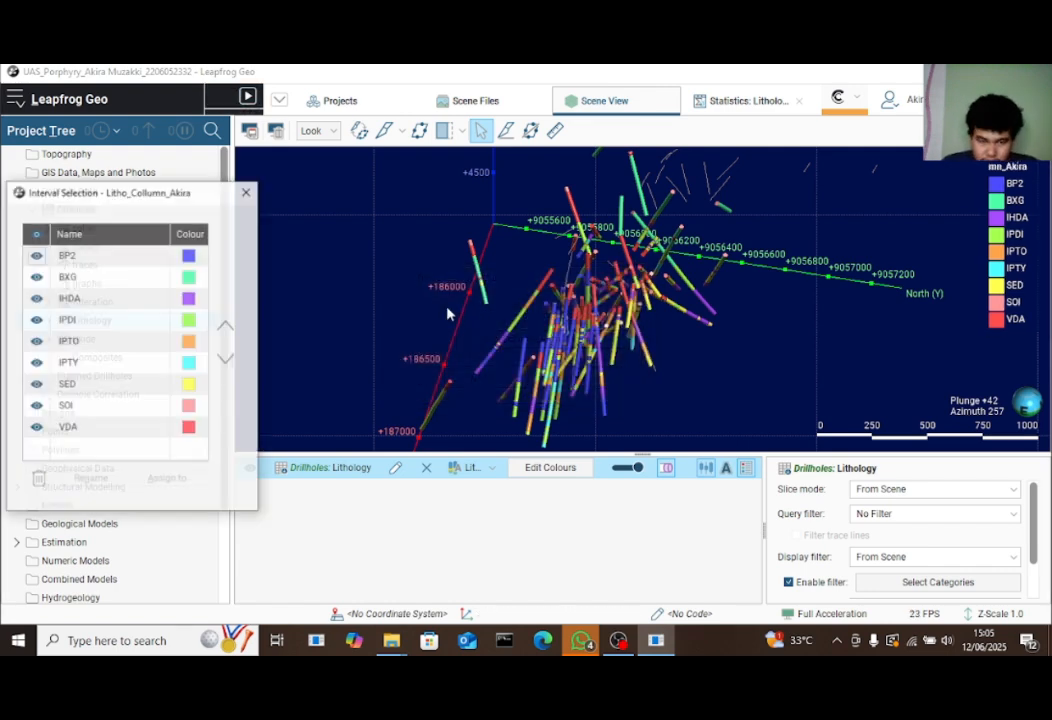
pyautogui.moveTo(128, 197); pyautogui.dragTo(442, 177)
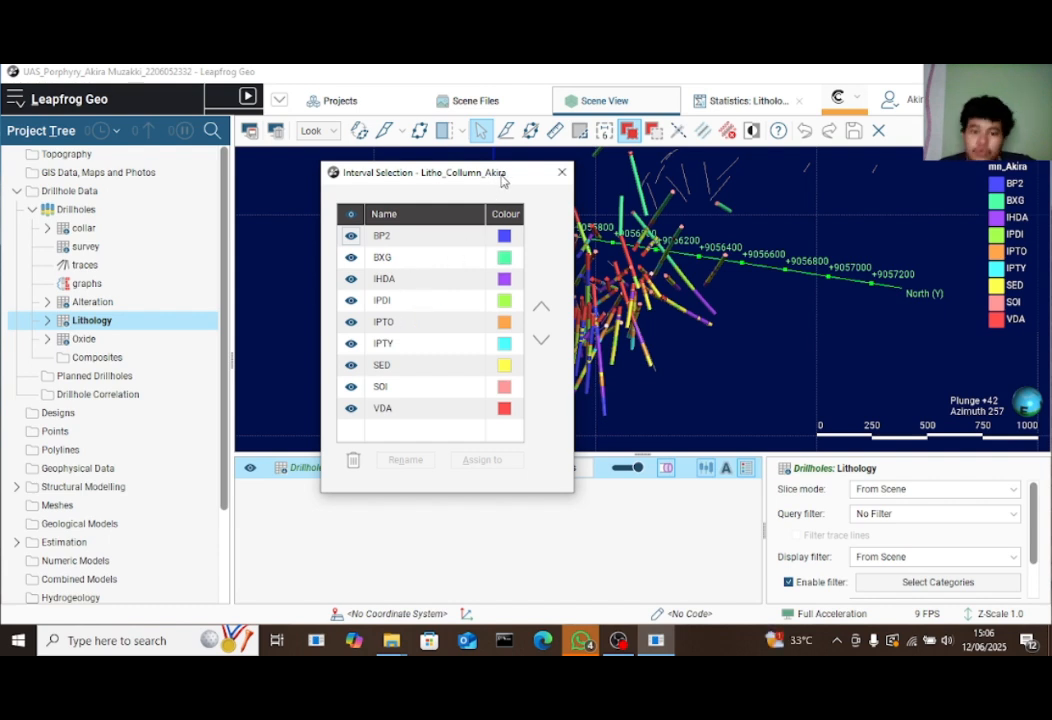
pyautogui.moveTo(503, 180); pyautogui.dragTo(862, 185)
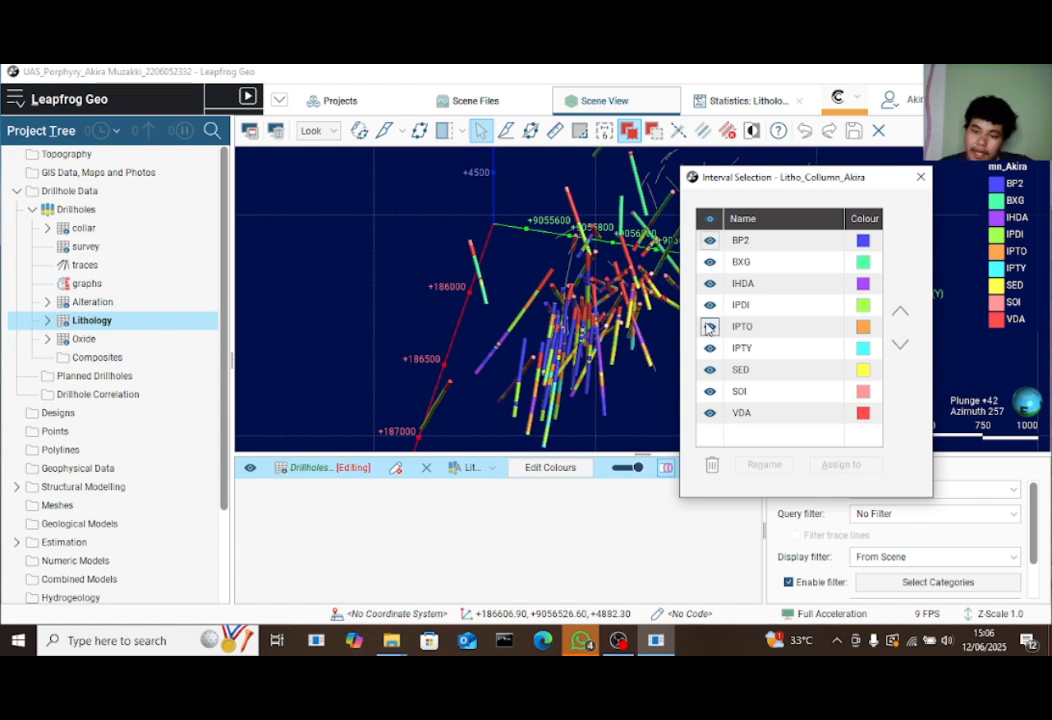
pyautogui.moveTo(775, 180); pyautogui.dragTo(668, 198)
pyautogui.click(813, 195)
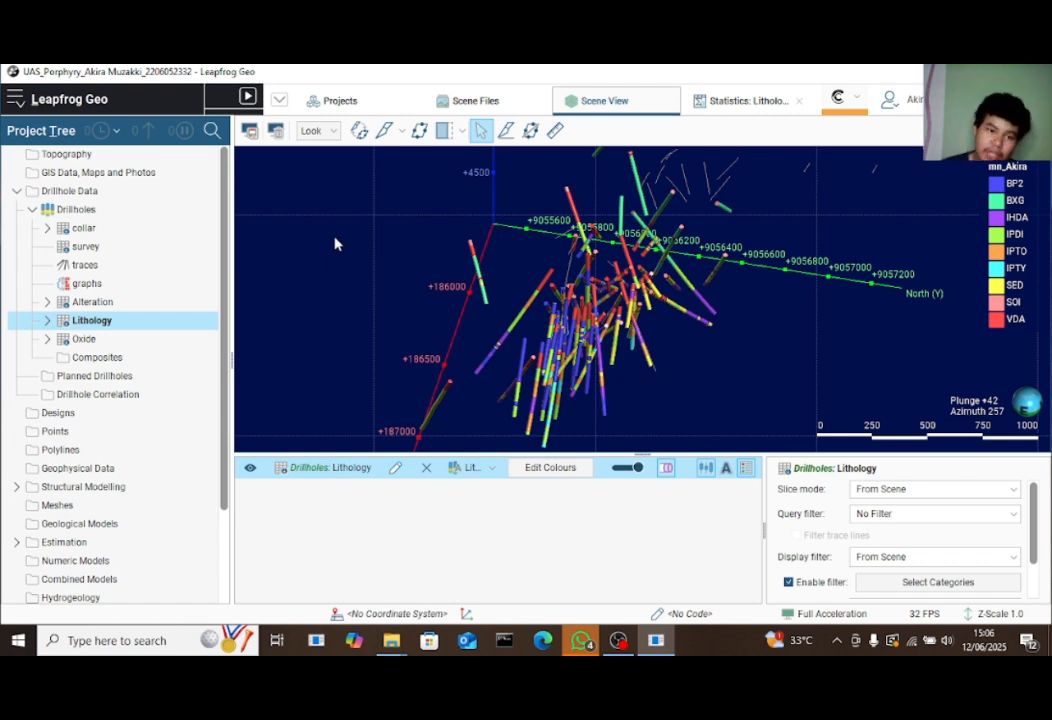
# Bring the Data UI folder of drillhole CSV files to the front in File Explorer
pyautogui.moveTo(391, 640)
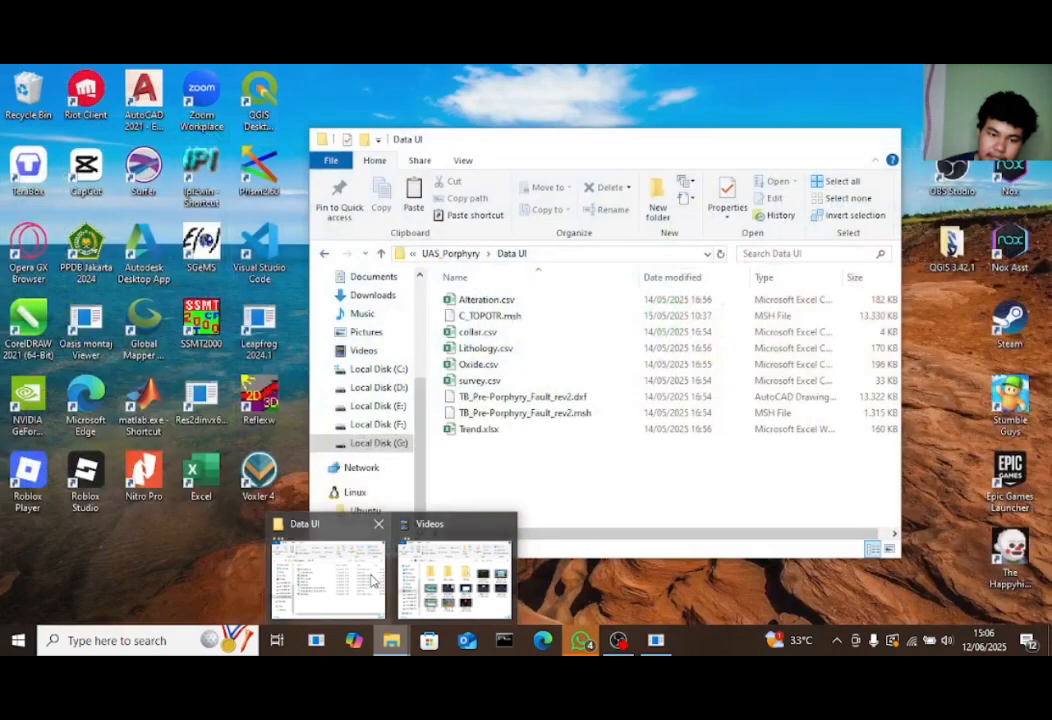
pyautogui.click(372, 580)
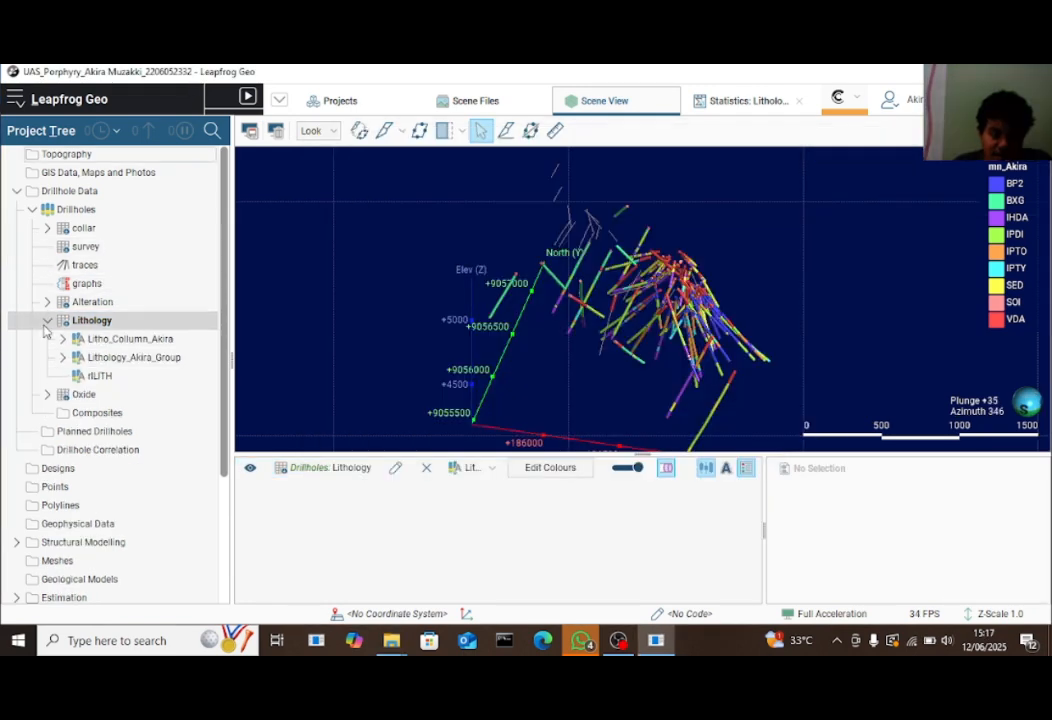
# Collapse the Lithology table and create a Topo_Mesh_Akira subfolder under Meshes
pyautogui.click(46, 320)
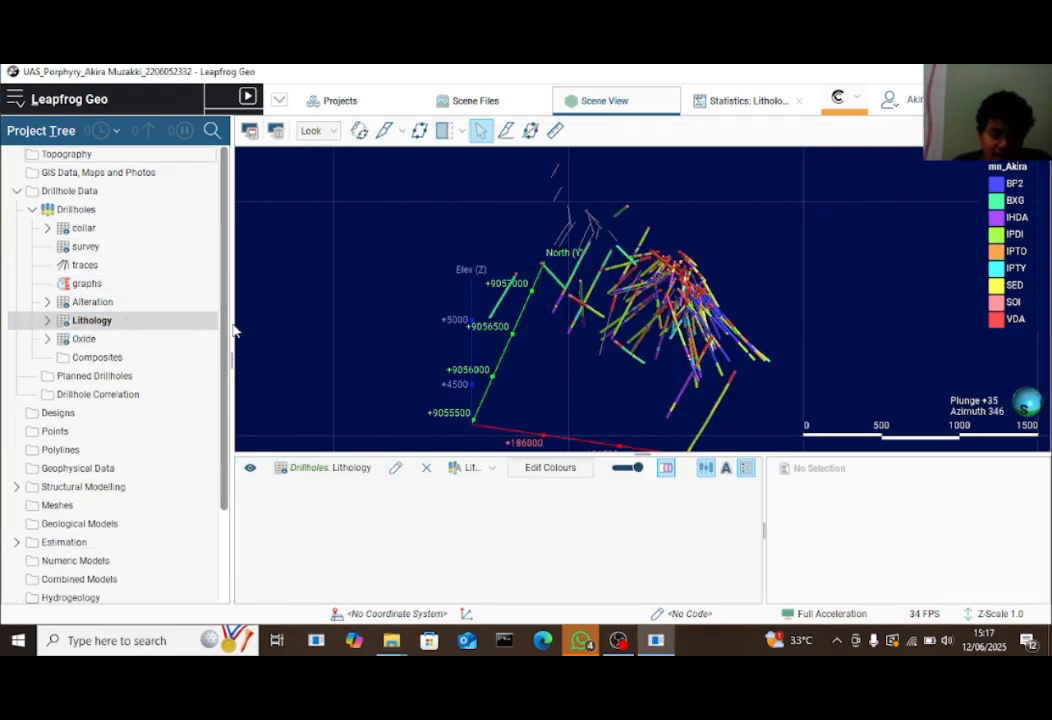
pyautogui.moveTo(223, 336); pyautogui.dragTo(223, 521)
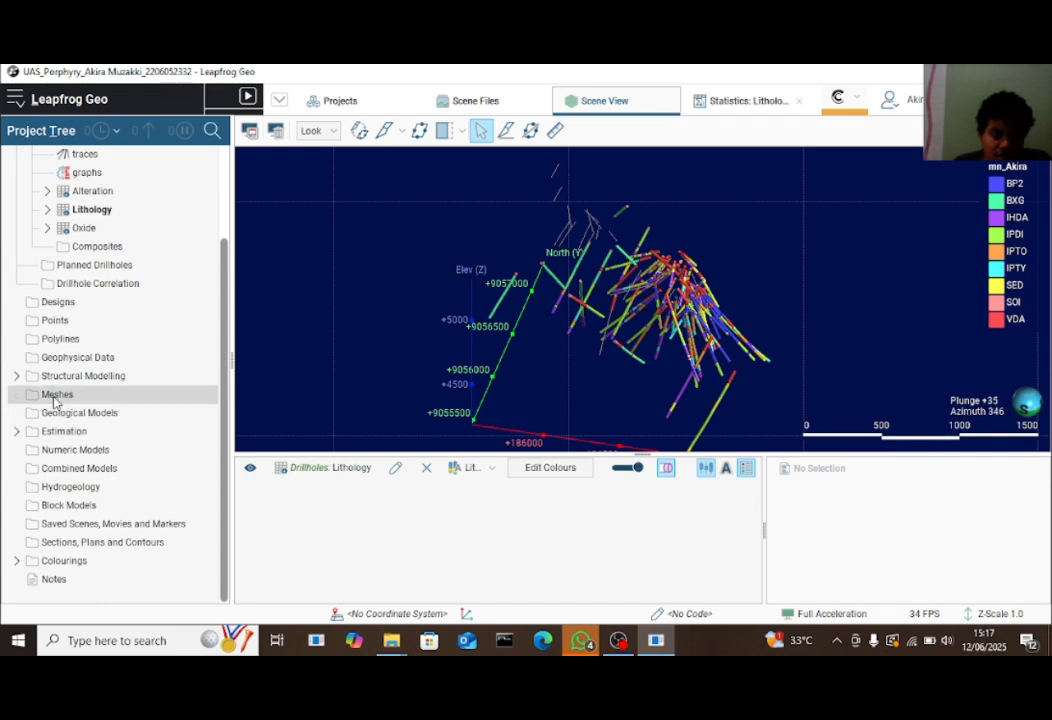
pyautogui.rightClick(129, 404)
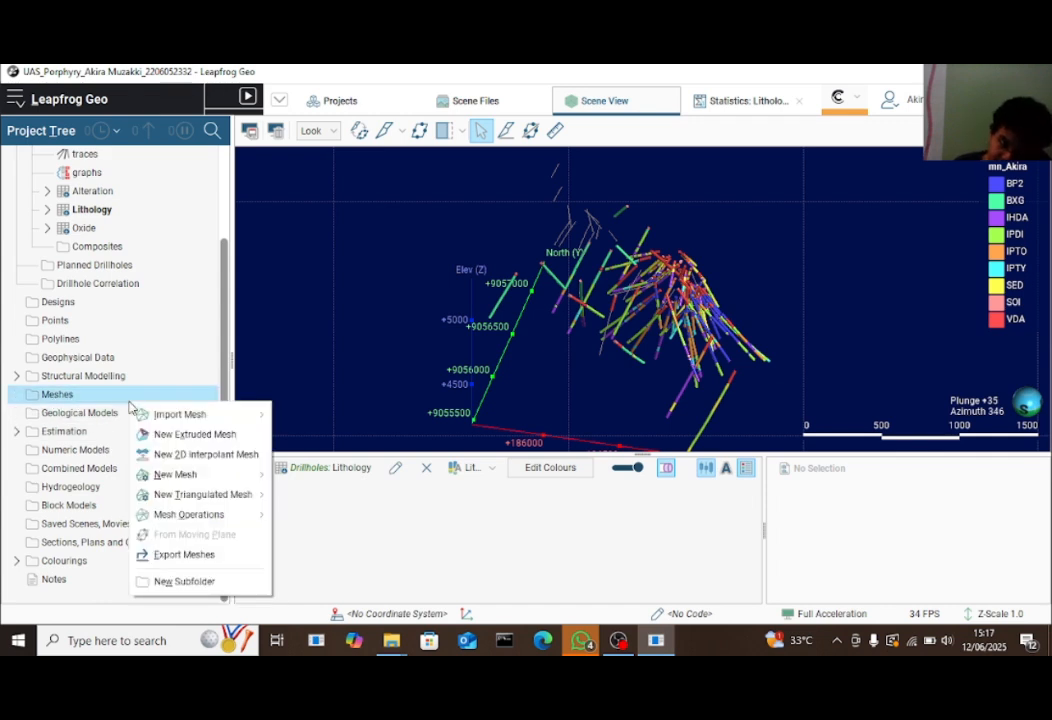
pyautogui.moveTo(200, 414)
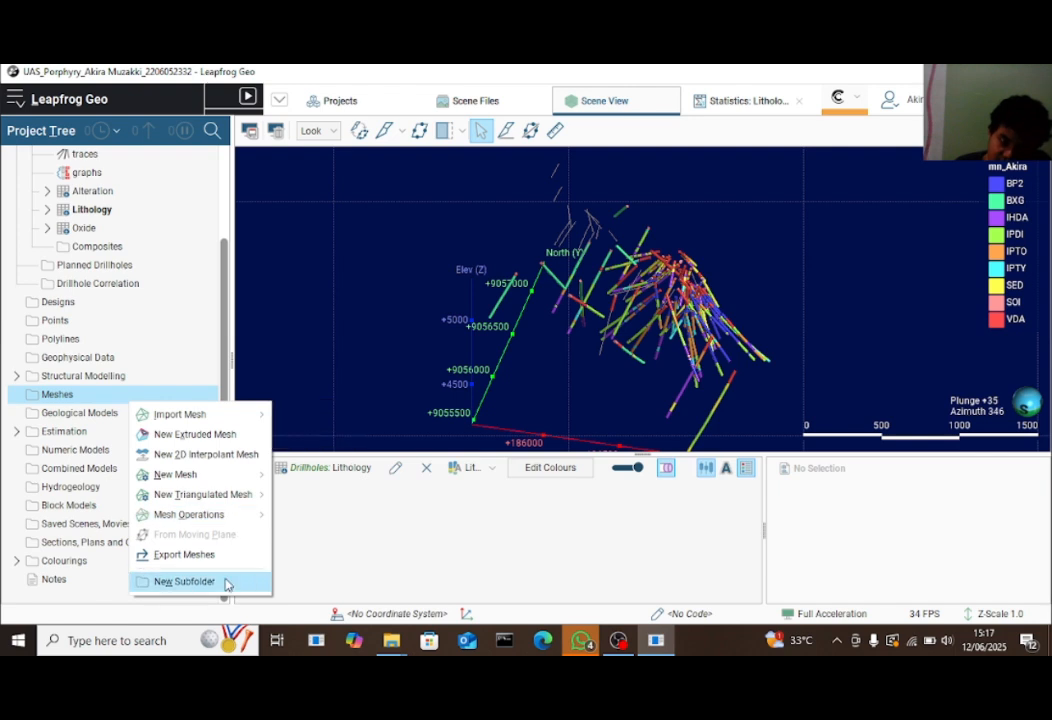
pyautogui.click(185, 581)
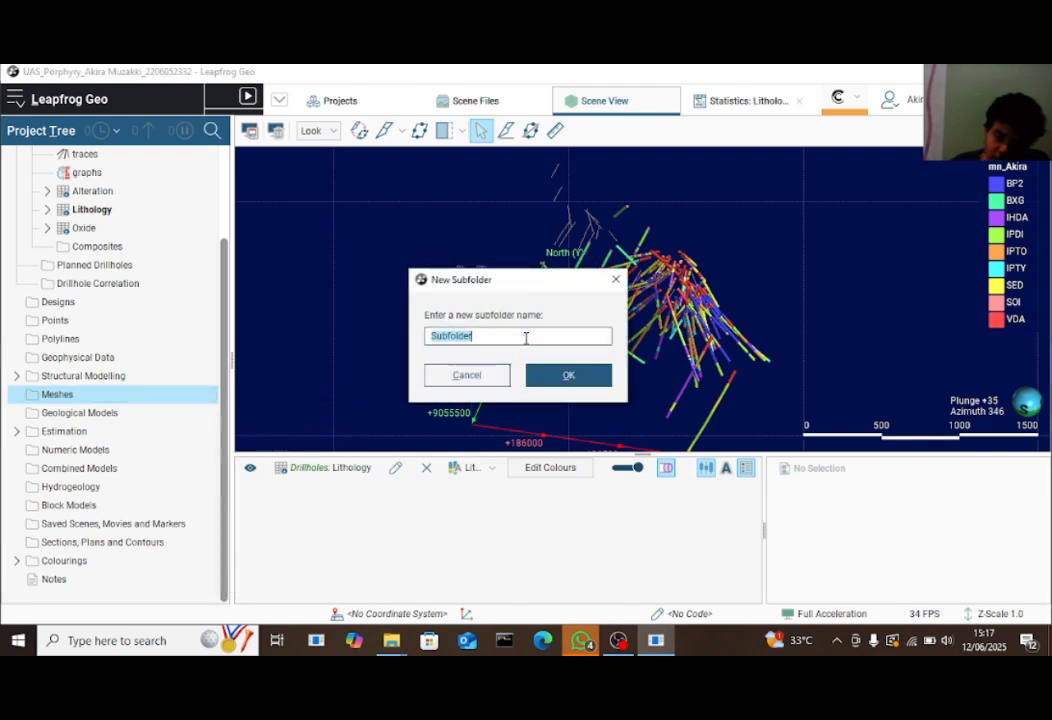
pyautogui.press('BackSpace')
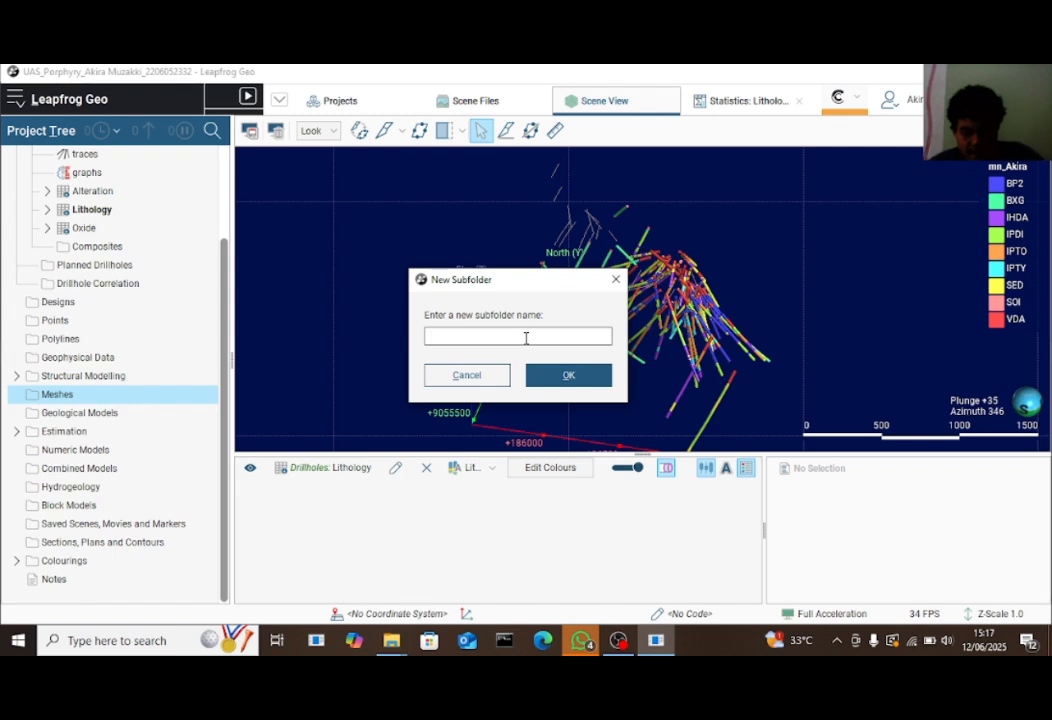
pyautogui.write('Topo,')
pyautogui.write('Me')
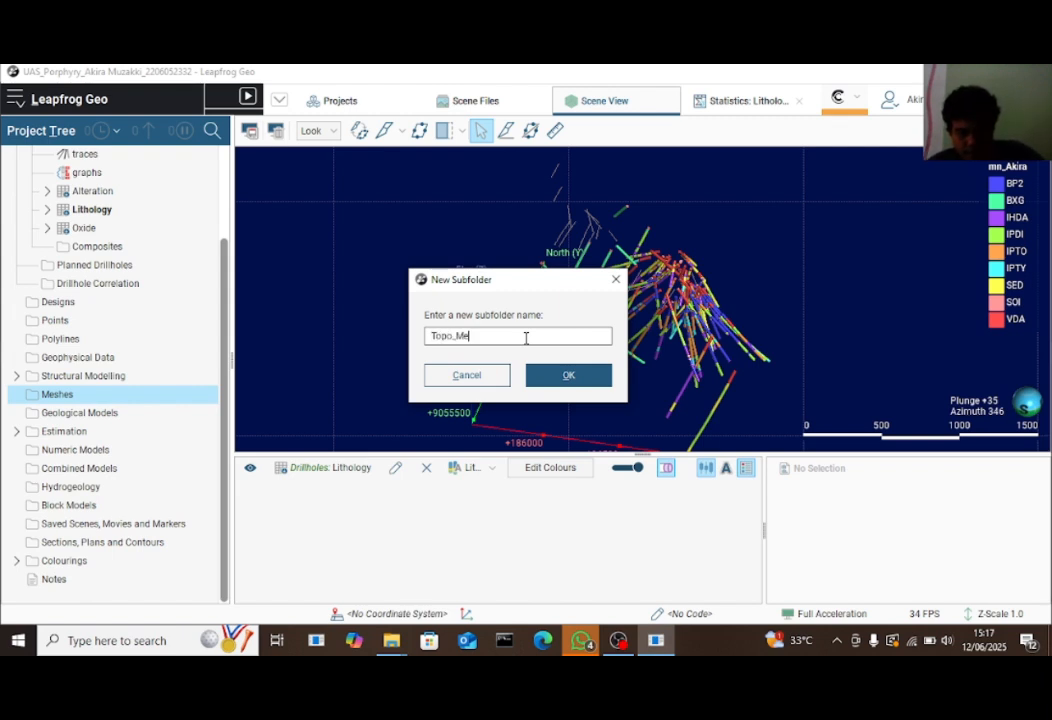
pyautogui.write('sh_Akira')
pyautogui.click(565, 374)
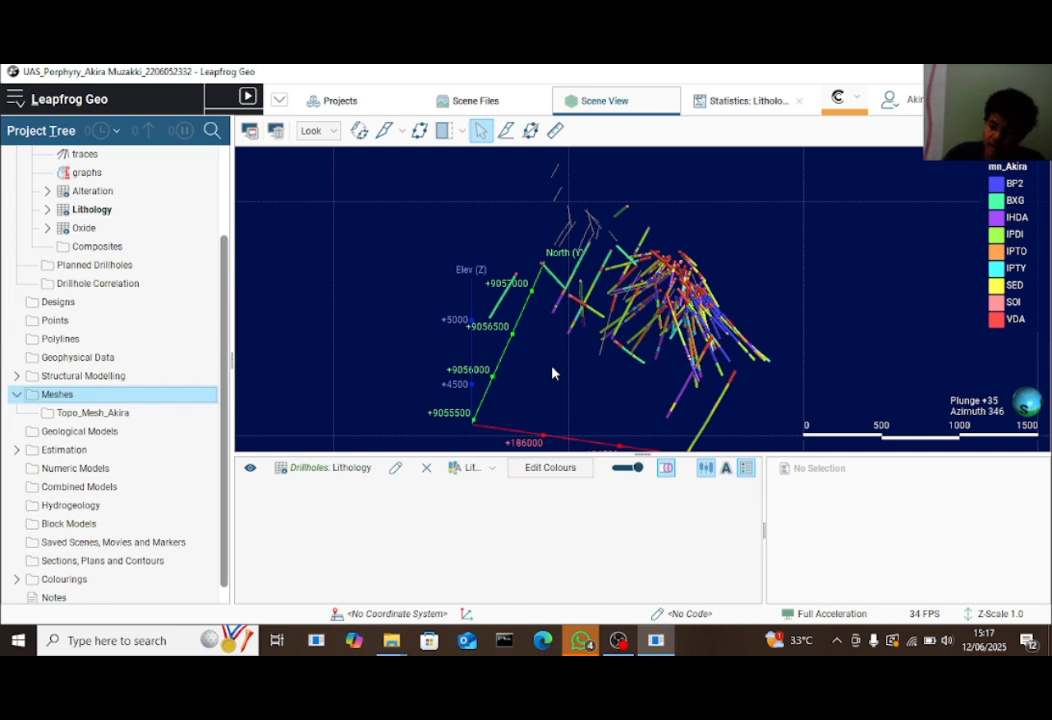
pyautogui.click(148, 421)
pyautogui.rightClick(150, 420)
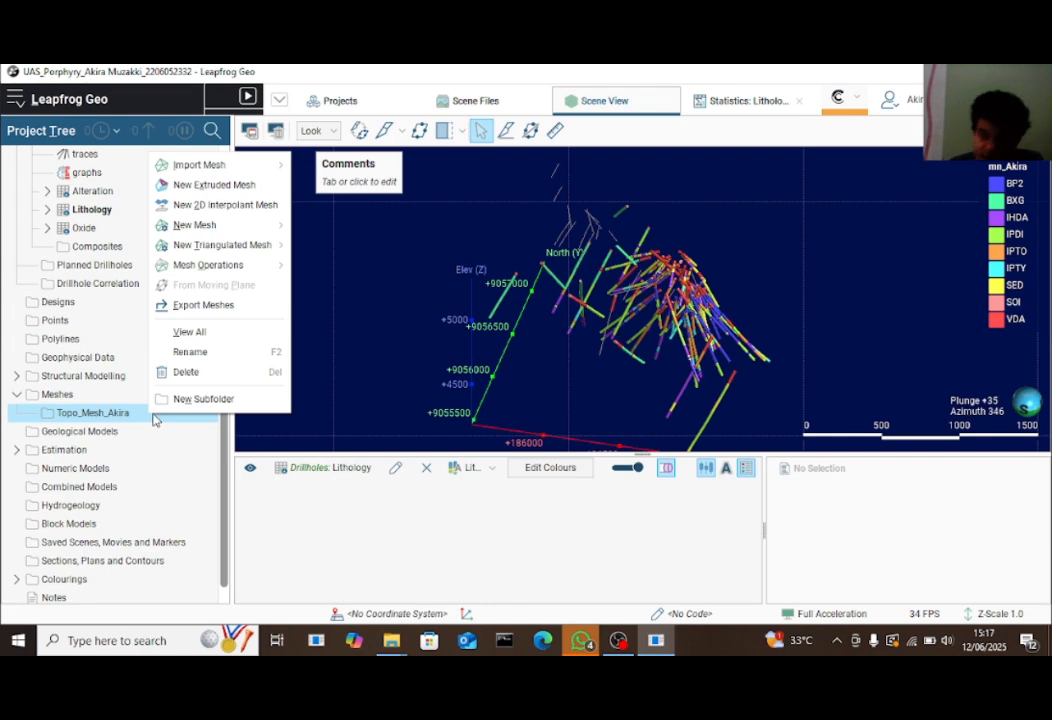
# Import C_TOPOTR.msh into Topo_Mesh_Akira, accepting the default mesh cleanup
pyautogui.moveTo(245, 164)
pyautogui.click(320, 165)
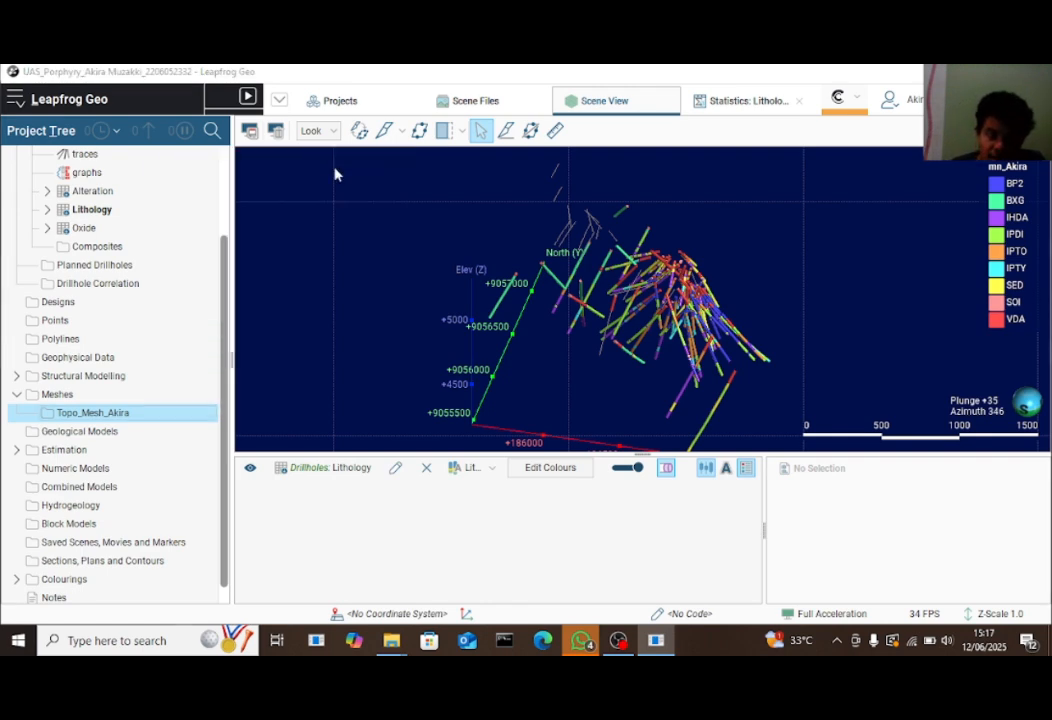
pyautogui.click(364, 209)
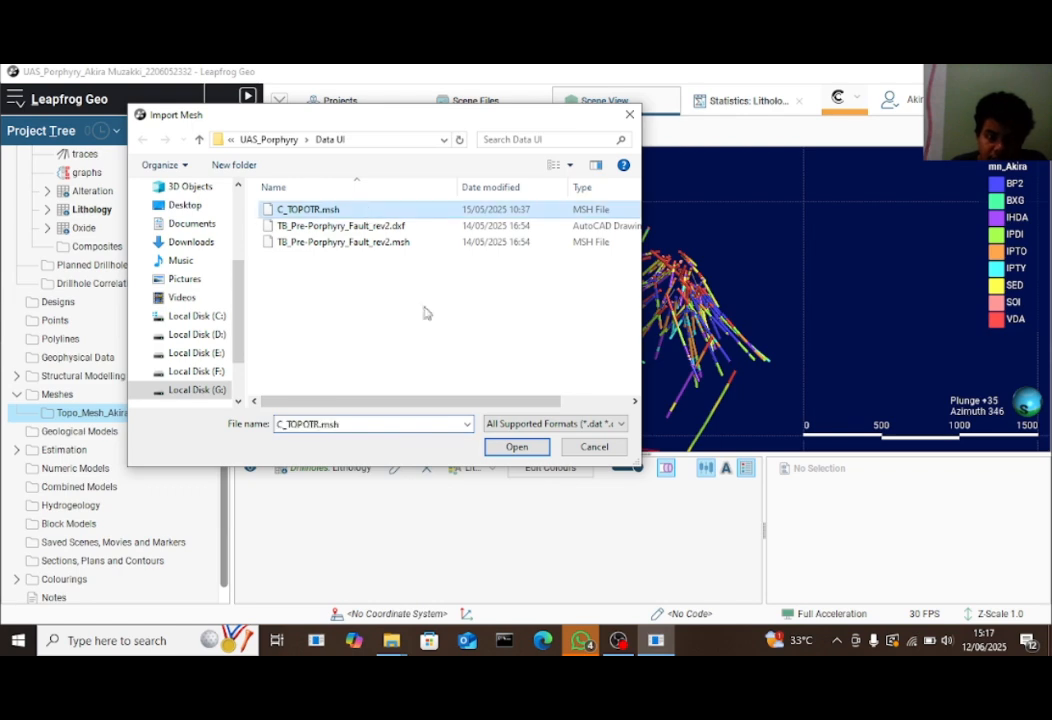
pyautogui.click(516, 446)
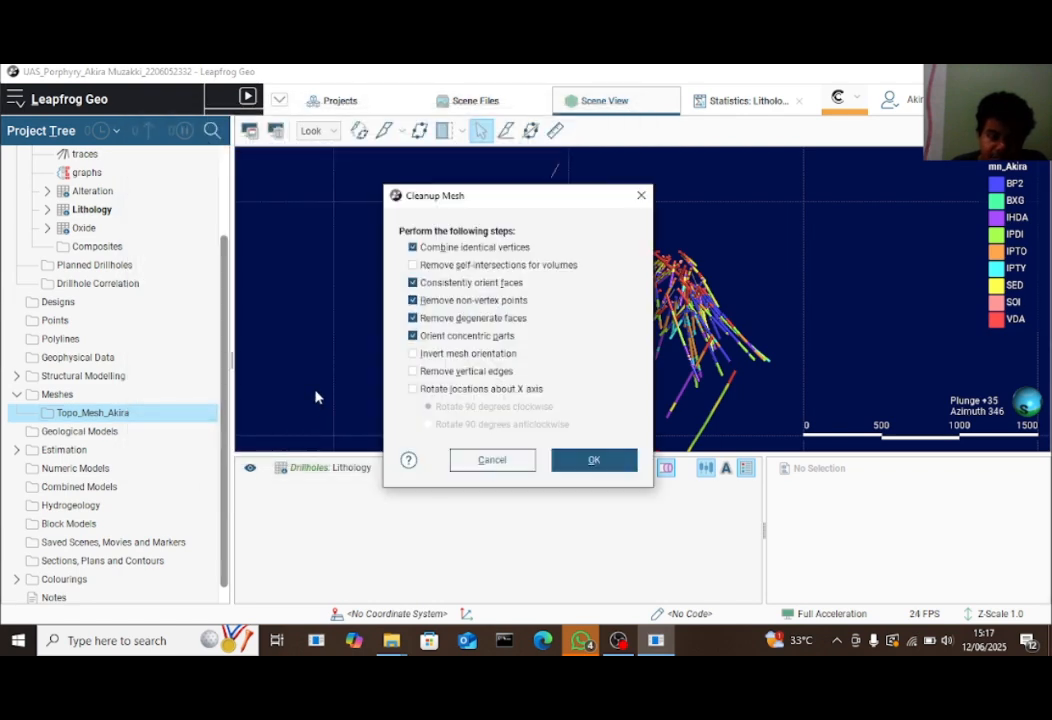
pyautogui.click(594, 460)
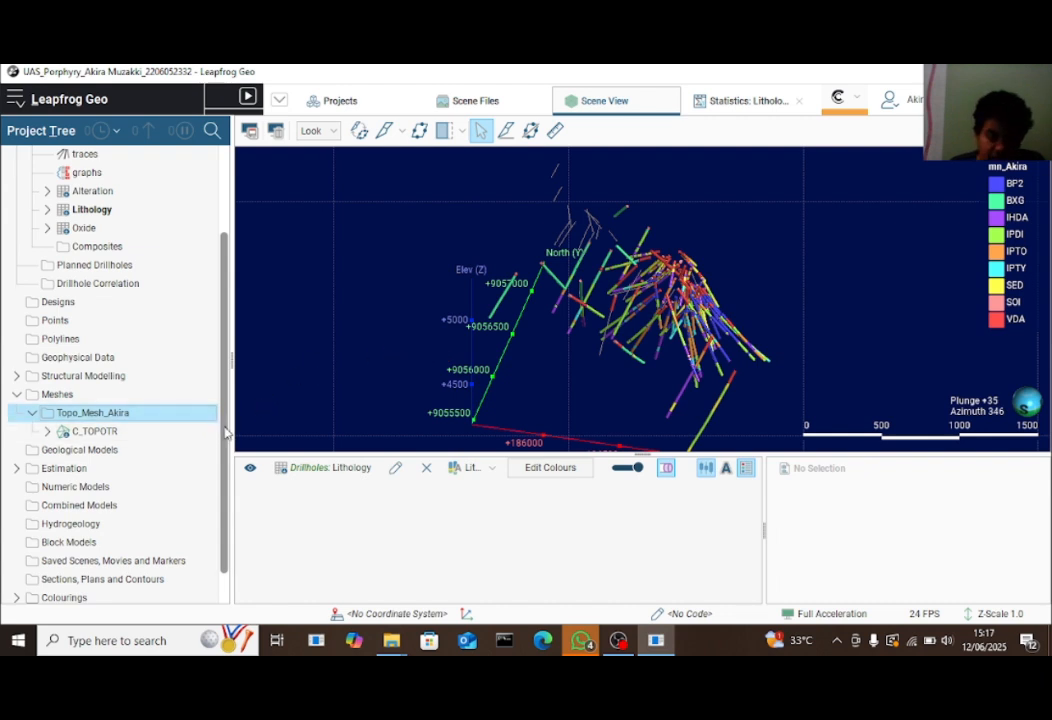
pyautogui.moveTo(225, 430); pyautogui.dragTo(244, 287)
pyautogui.rightClick(129, 155)
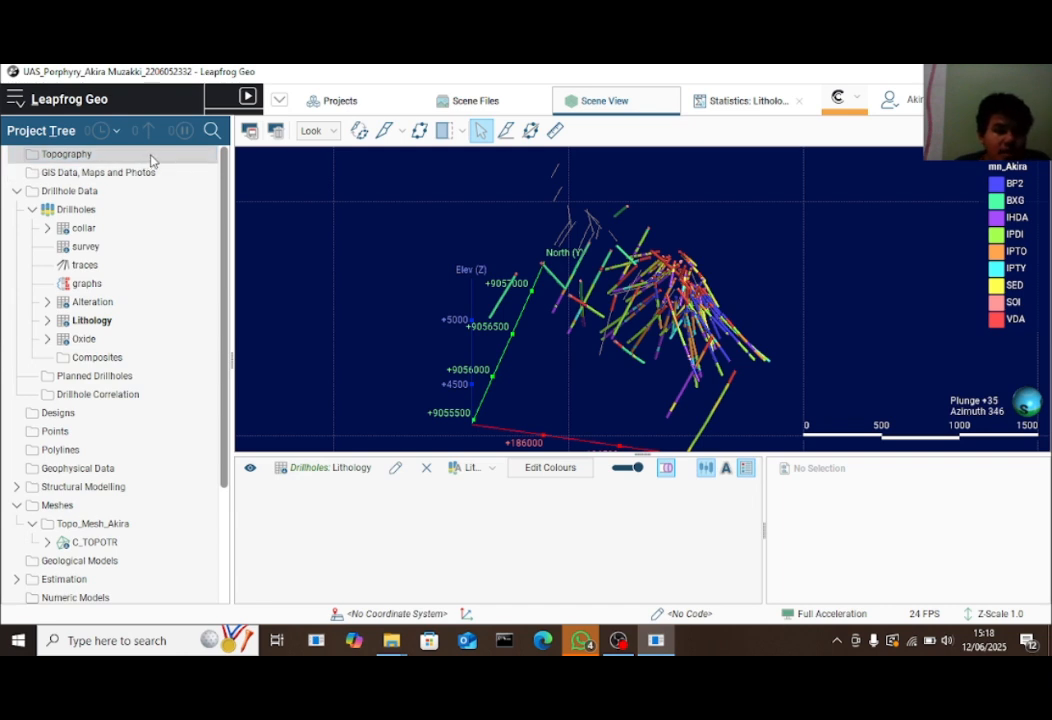
# Build a Topography_Final_Akira topography from the C_TOPOTR mesh surface
pyautogui.rightClick(151, 161)
pyautogui.moveTo(224, 170)
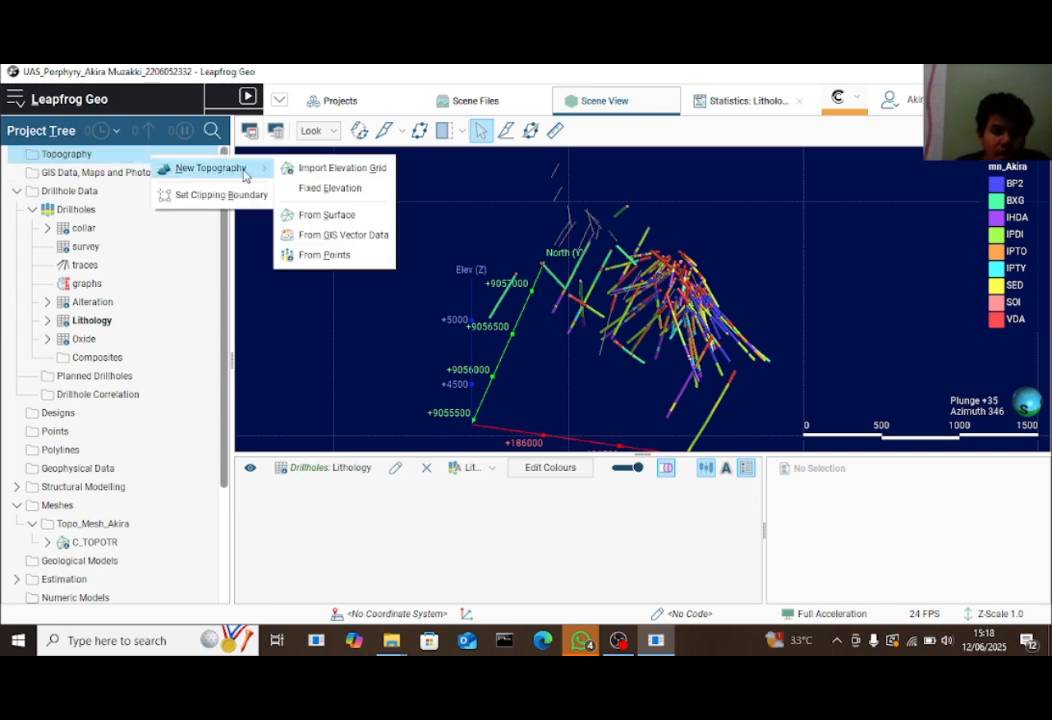
pyautogui.click(338, 216)
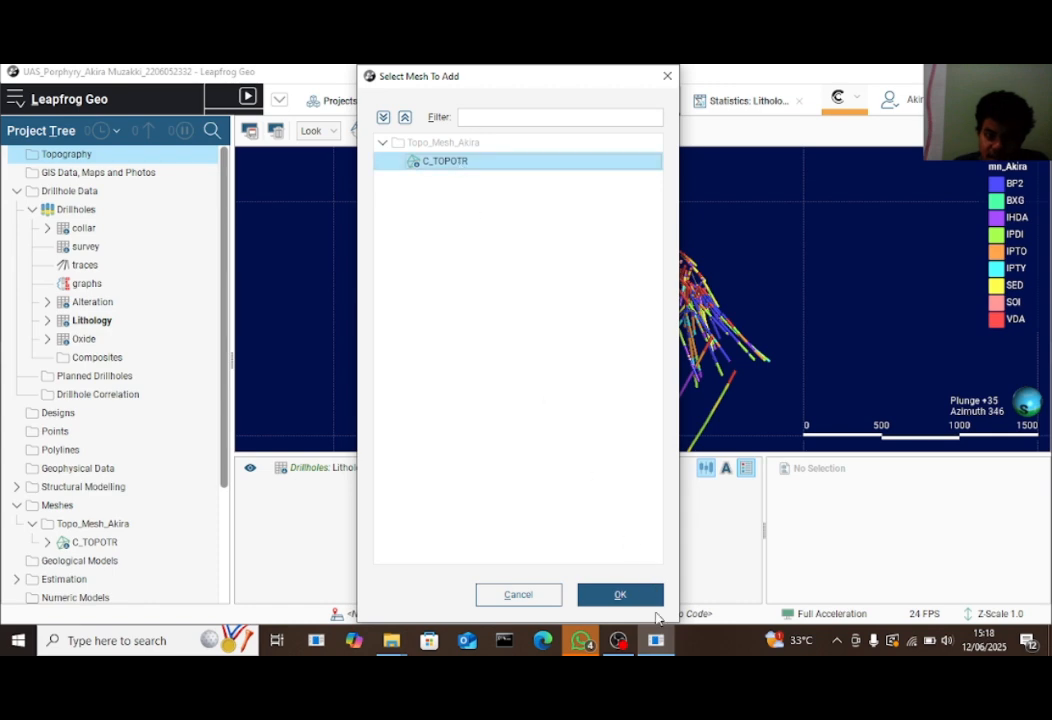
pyautogui.click(620, 594)
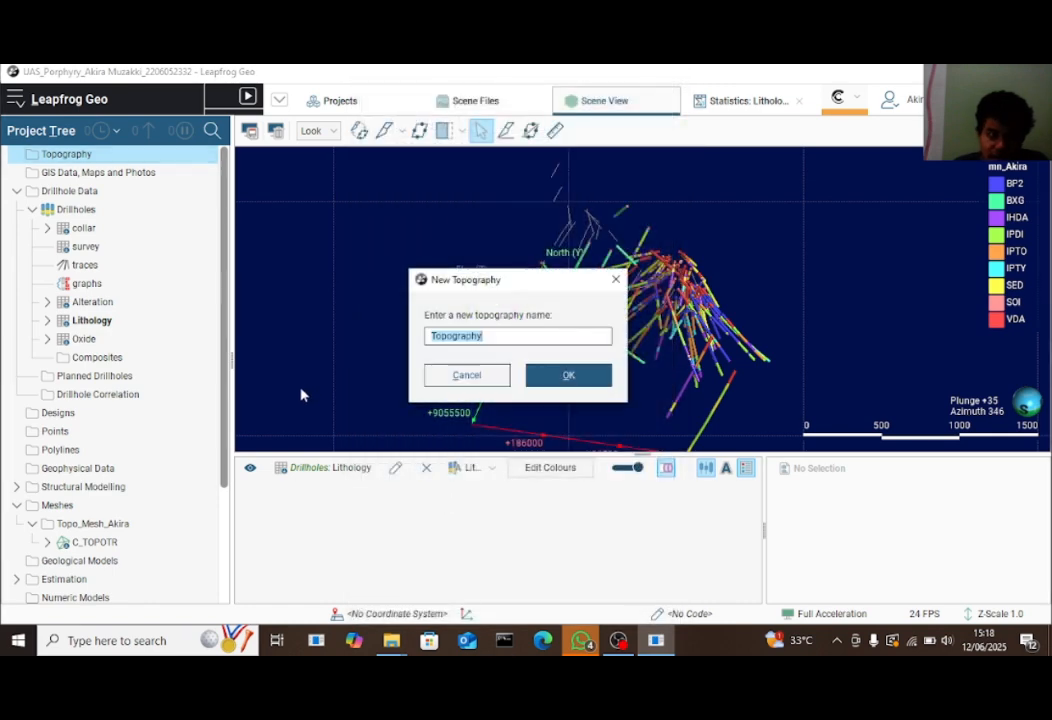
pyautogui.click(520, 339)
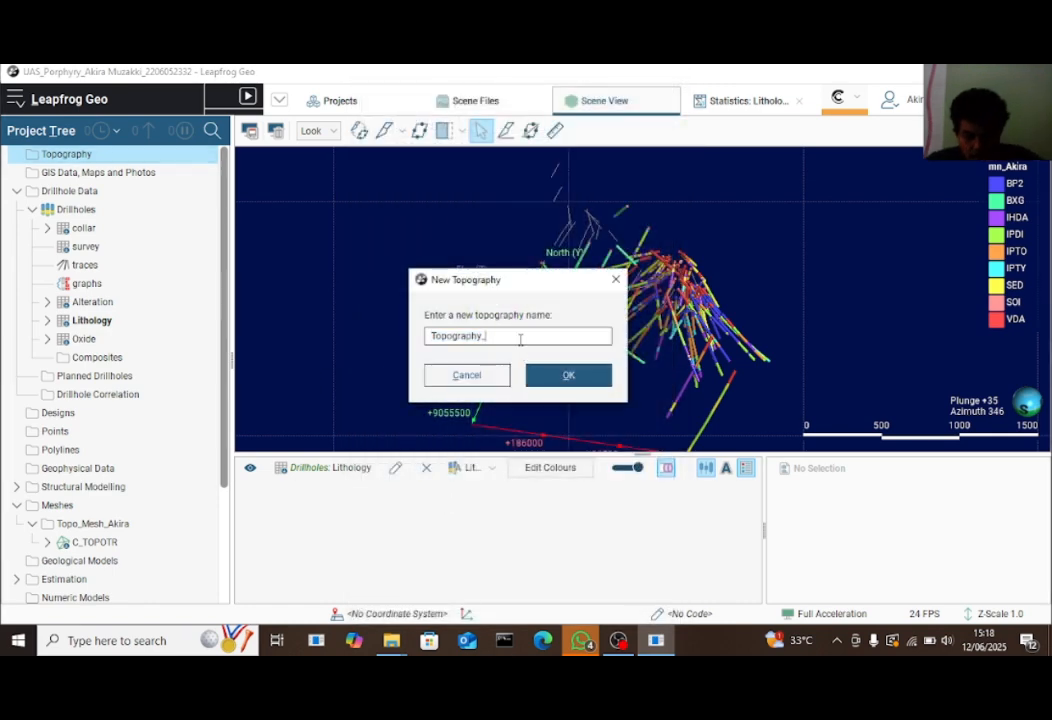
pyautogui.write('_Final_A')
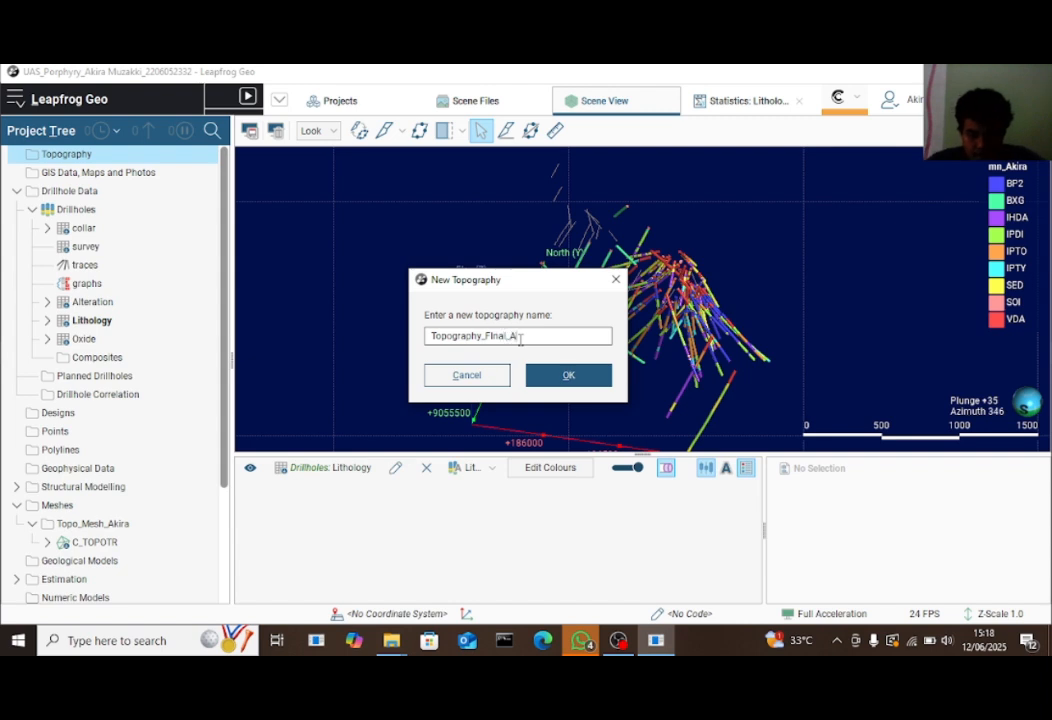
pyautogui.write('kira')
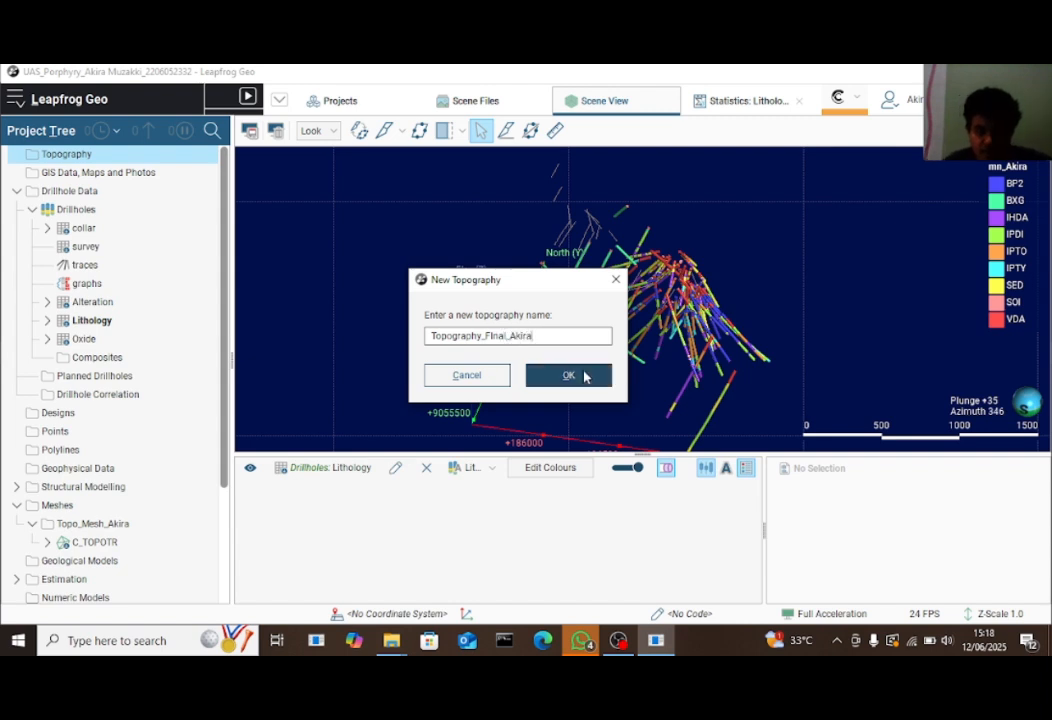
pyautogui.click(566, 375)
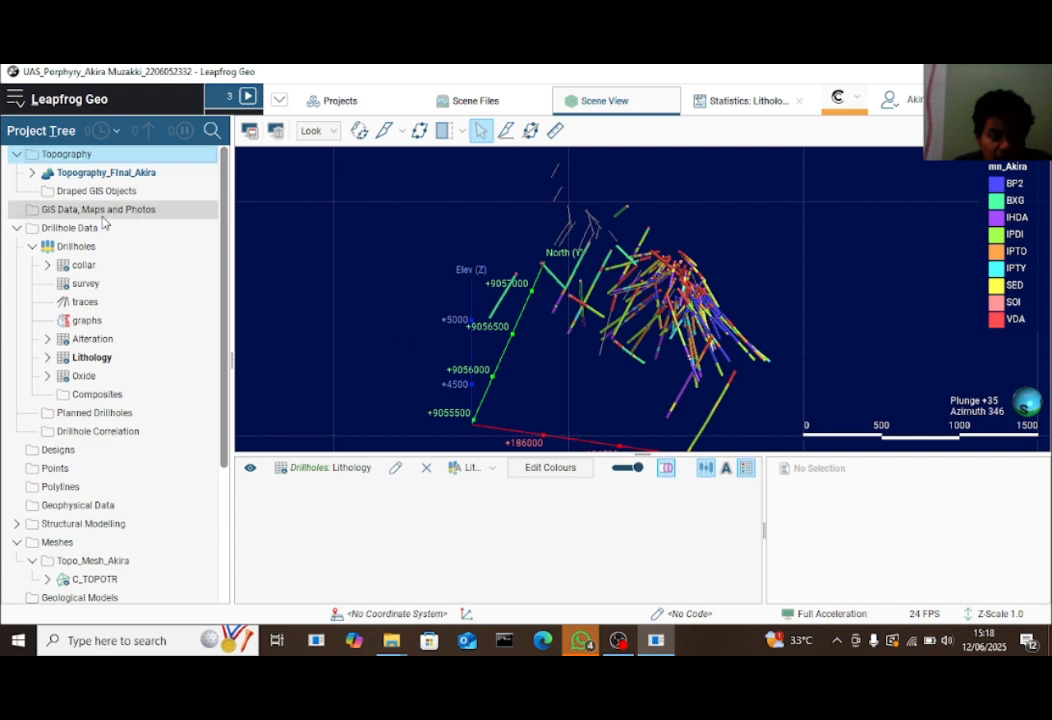
pyautogui.click(31, 173)
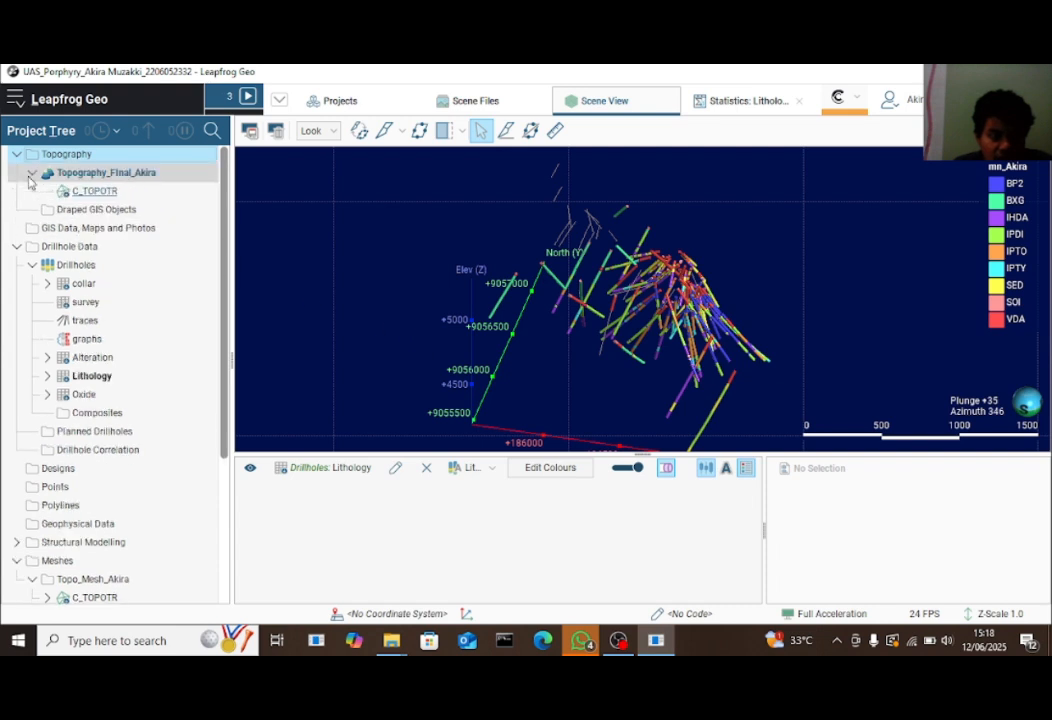
pyautogui.click(31, 174)
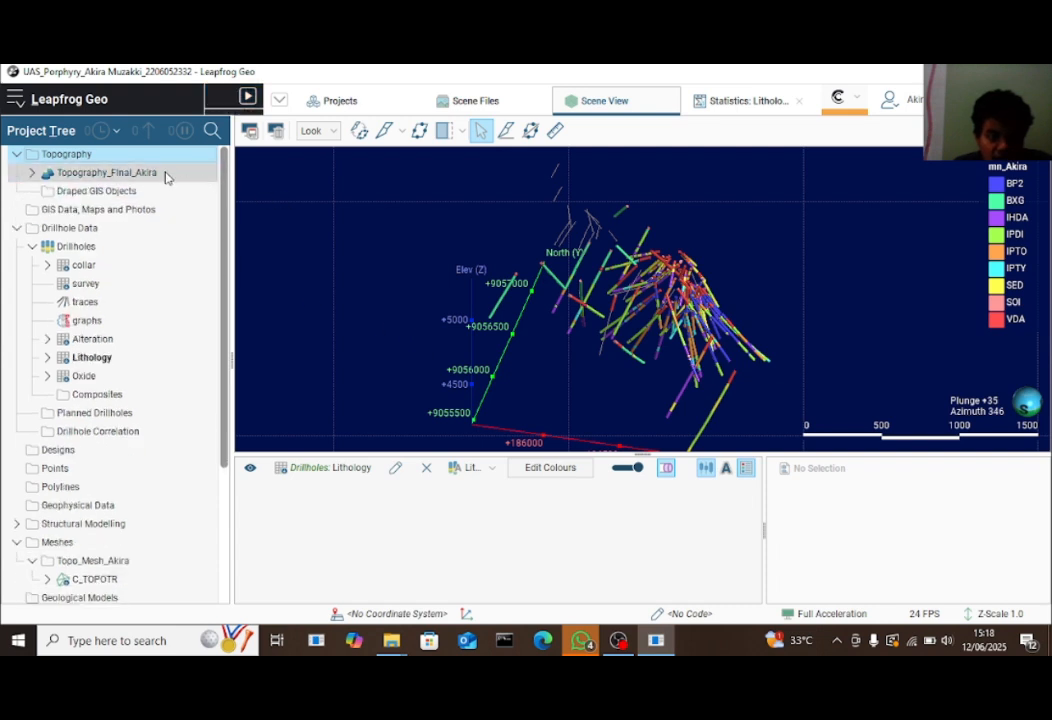
# Add Topography_Final_Akira to the 3D scene and orbit and zoom around it
pyautogui.moveTo(570, 217); pyautogui.dragTo(251, 370)
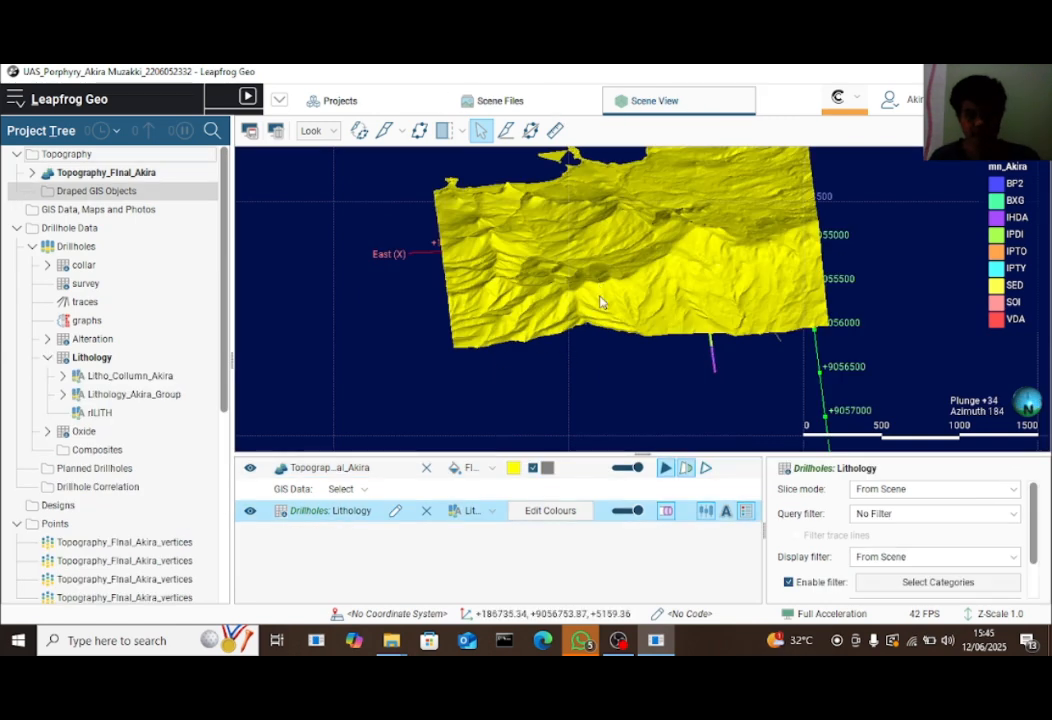
pyautogui.moveTo(599, 300); pyautogui.dragTo(352, 298)
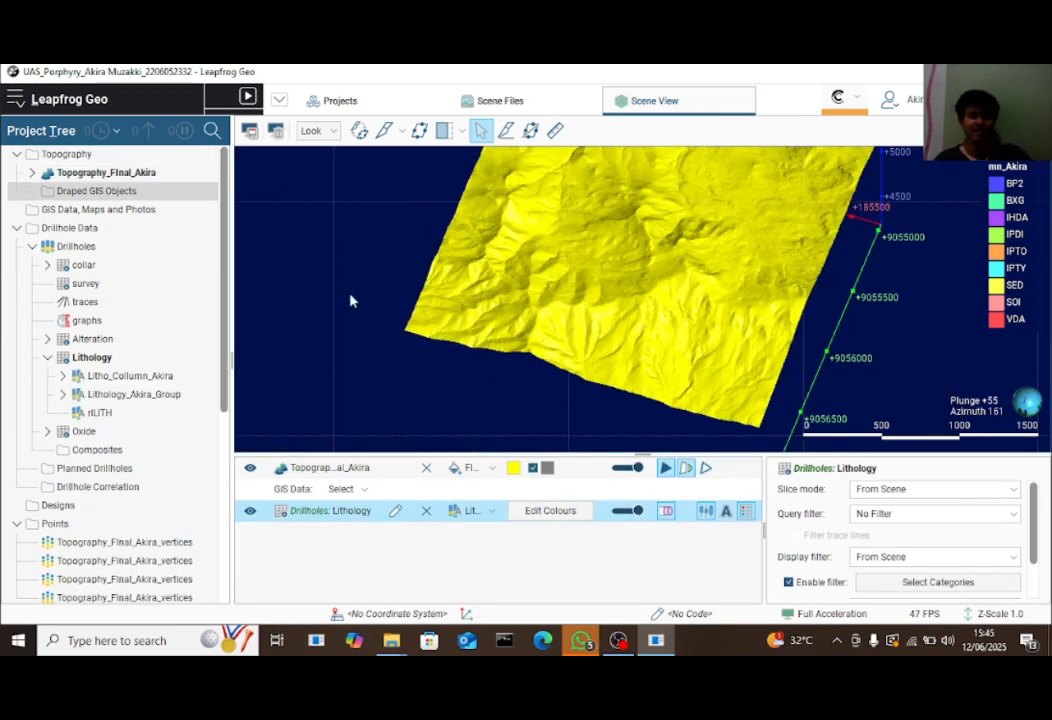
pyautogui.scroll(-3, 150, 430)
pyautogui.scroll(-1, 150, 431)
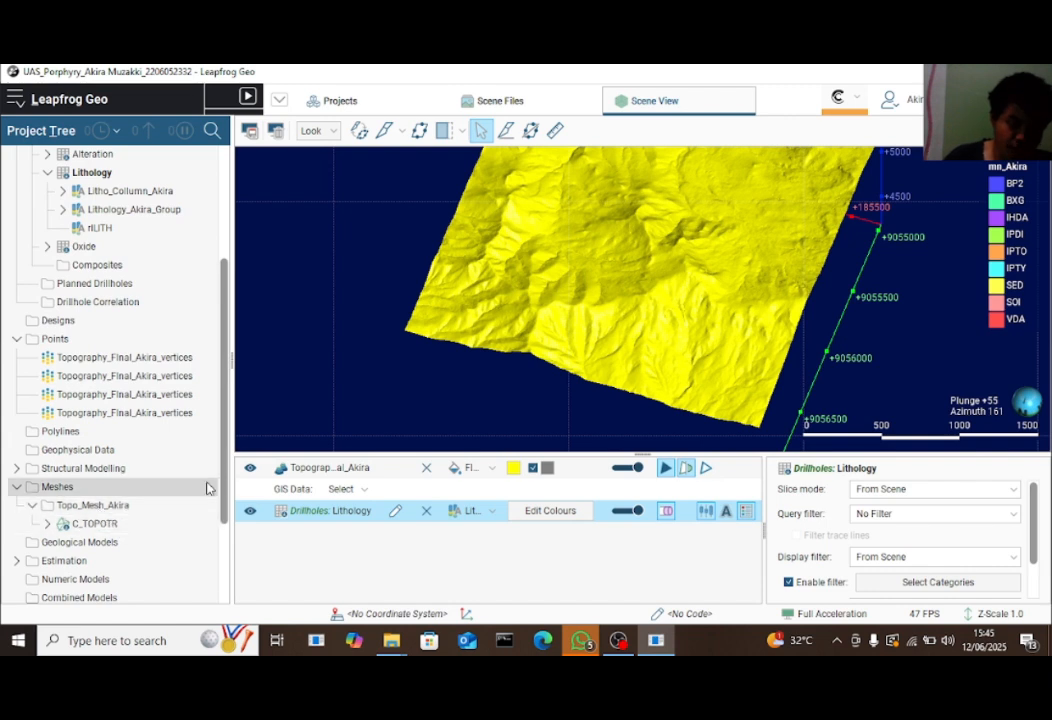
pyautogui.scroll(4, 215, 460)
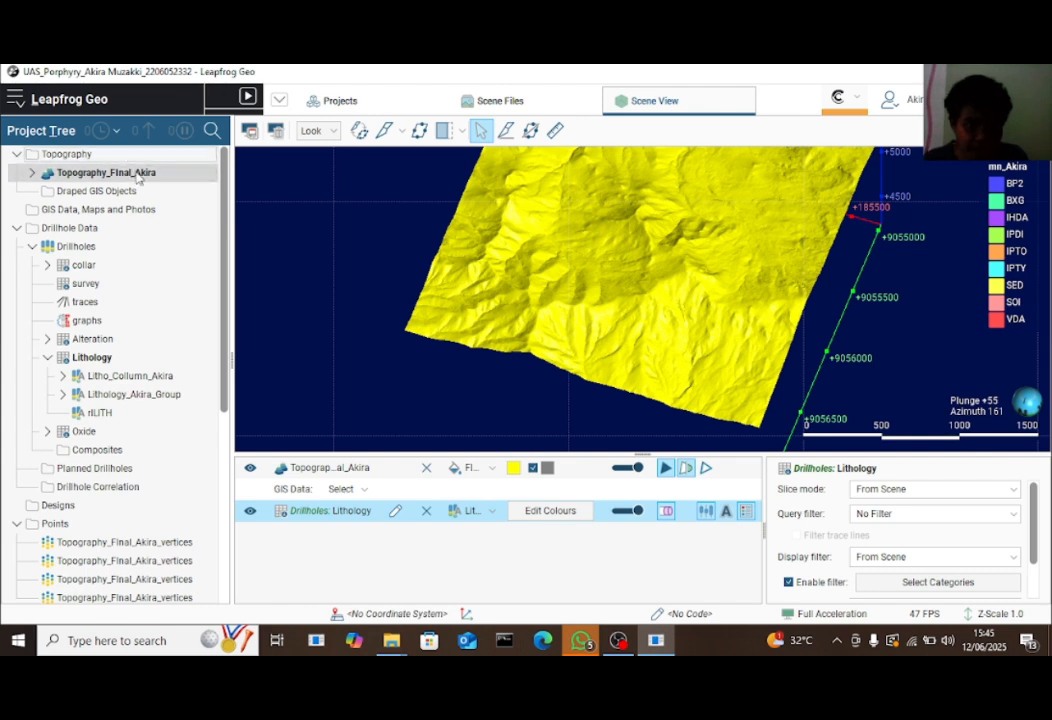
pyautogui.scroll(-5, 160, 378)
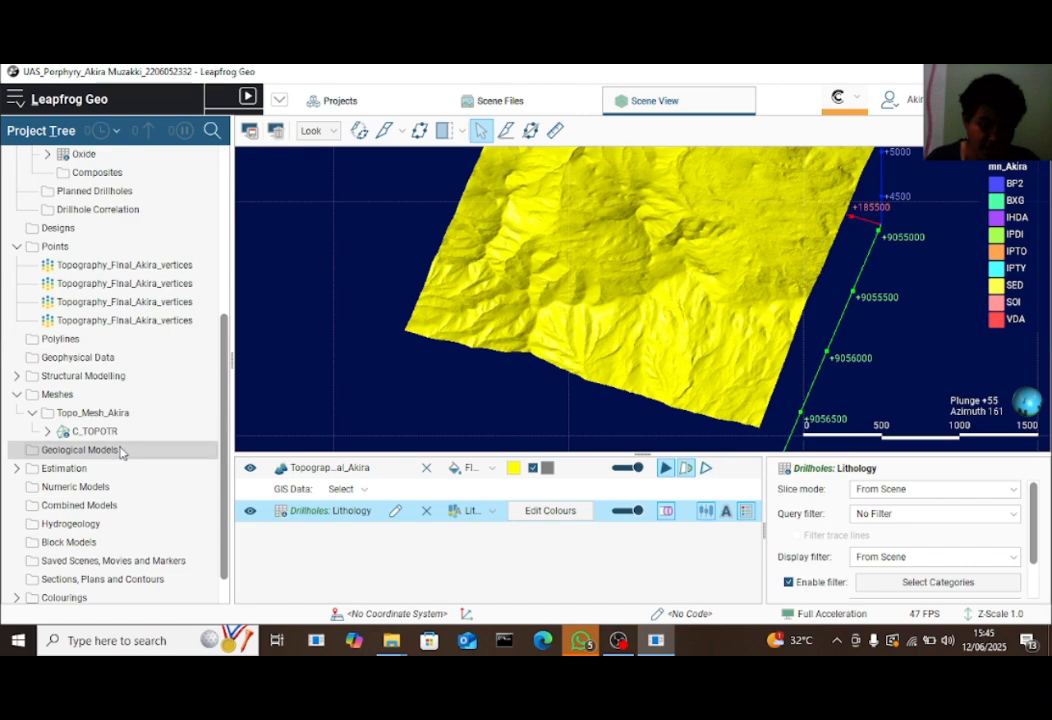
# Start a new geological model based on Litho_Collumn_Akira with surface resolution 50
pyautogui.rightClick(120, 452)
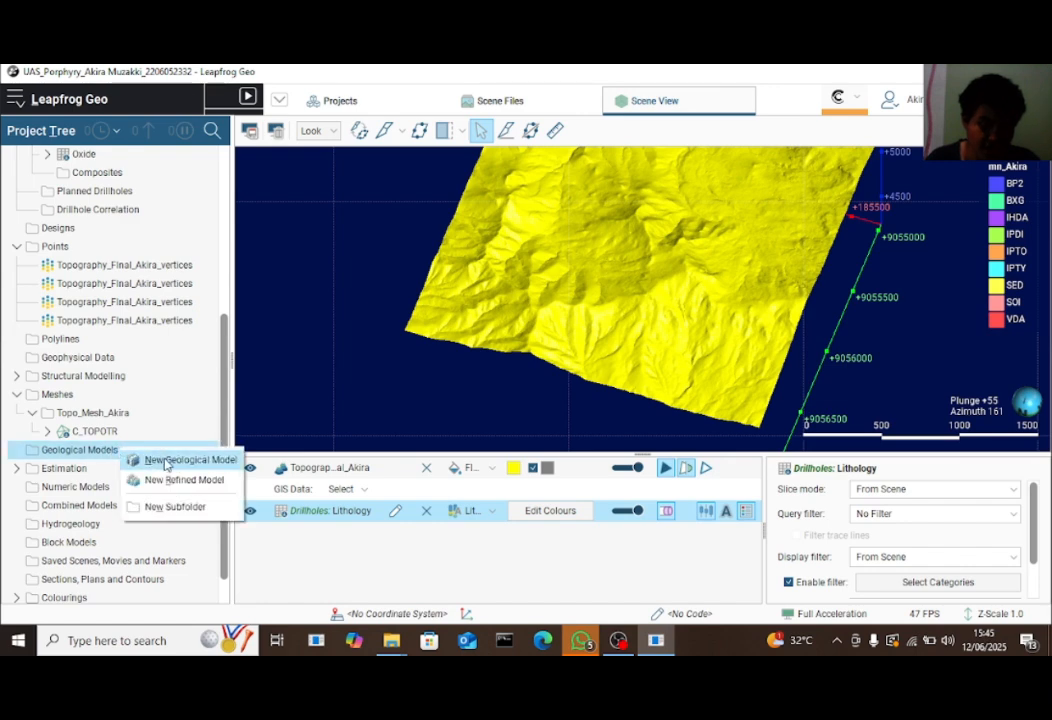
pyautogui.click(166, 461)
pyautogui.click(215, 215)
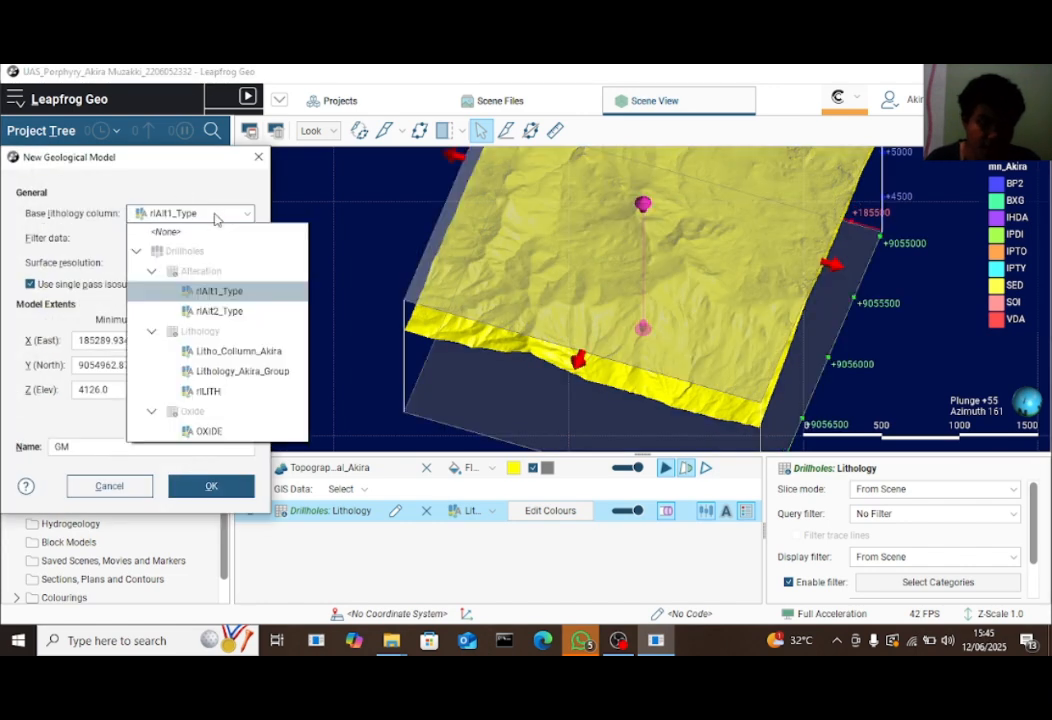
pyautogui.click(232, 350)
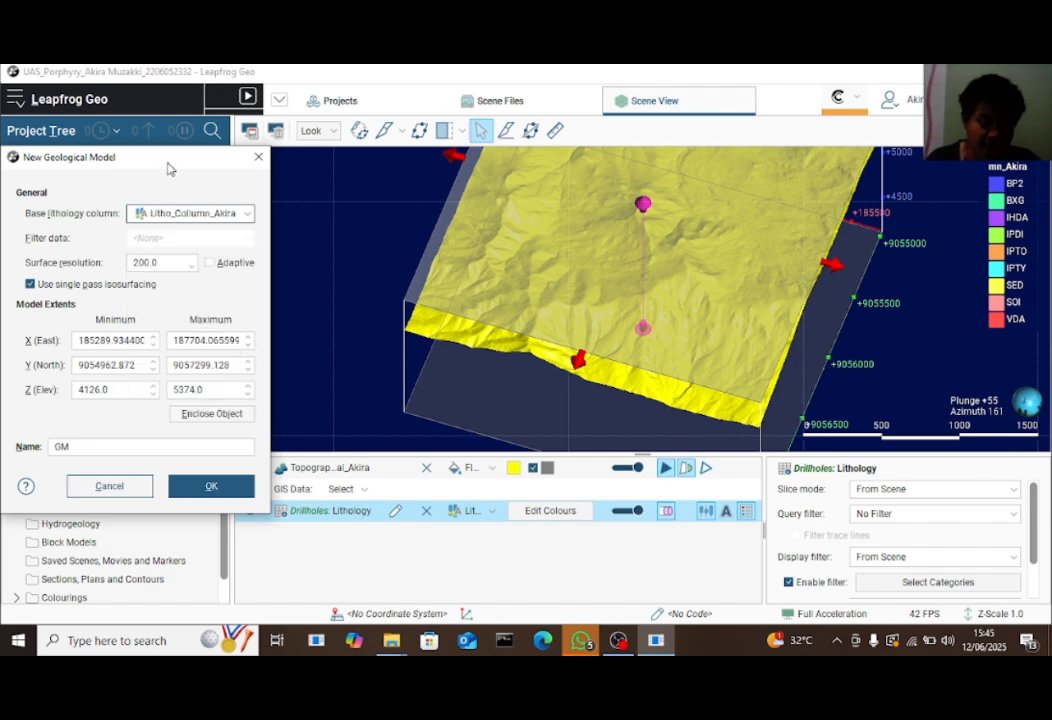
pyautogui.moveTo(168, 169); pyautogui.dragTo(429, 156)
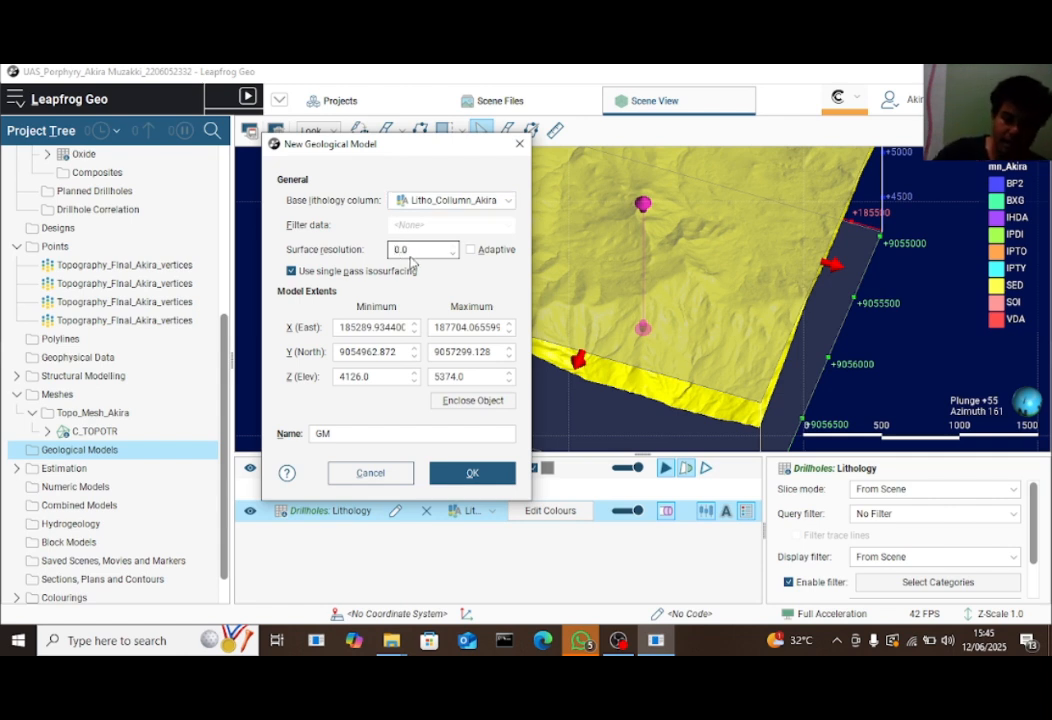
pyautogui.write('0')
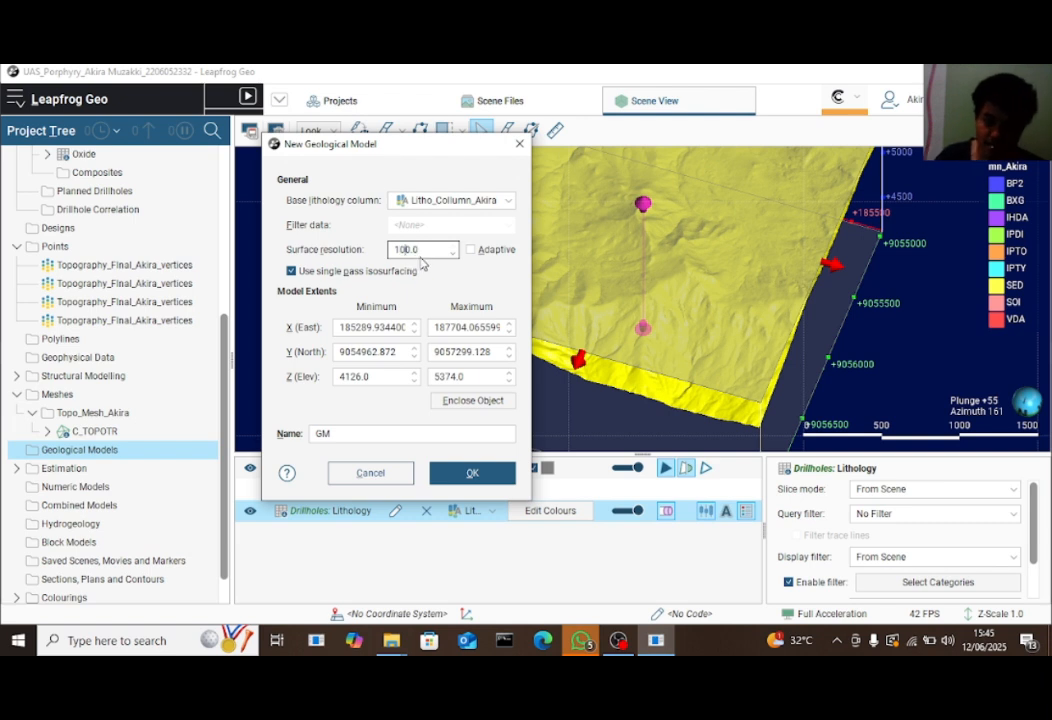
pyautogui.press('BackSpace')
pyautogui.press('BackSpace')
pyautogui.press('BackSpace')
pyautogui.write('50')
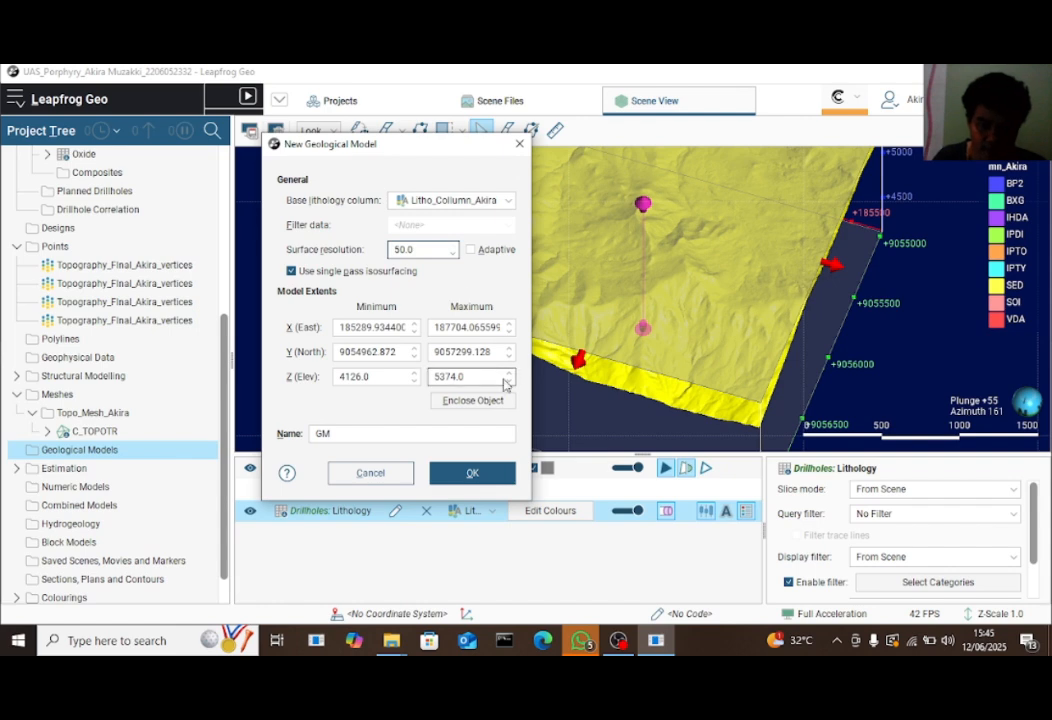
# Inspect the model extents over the topography from top-down and oblique views
pyautogui.moveTo(340, 145); pyautogui.dragTo(183, 153)
pyautogui.moveTo(617, 244)
pyautogui.mouseDown()
pyautogui.moveTo(756, 371)
pyautogui.moveTo(693, 332)
pyautogui.moveTo(655, 277)
pyautogui.moveTo(627, 259)
pyautogui.mouseUp()
pyautogui.scroll(-5, 693, 332)
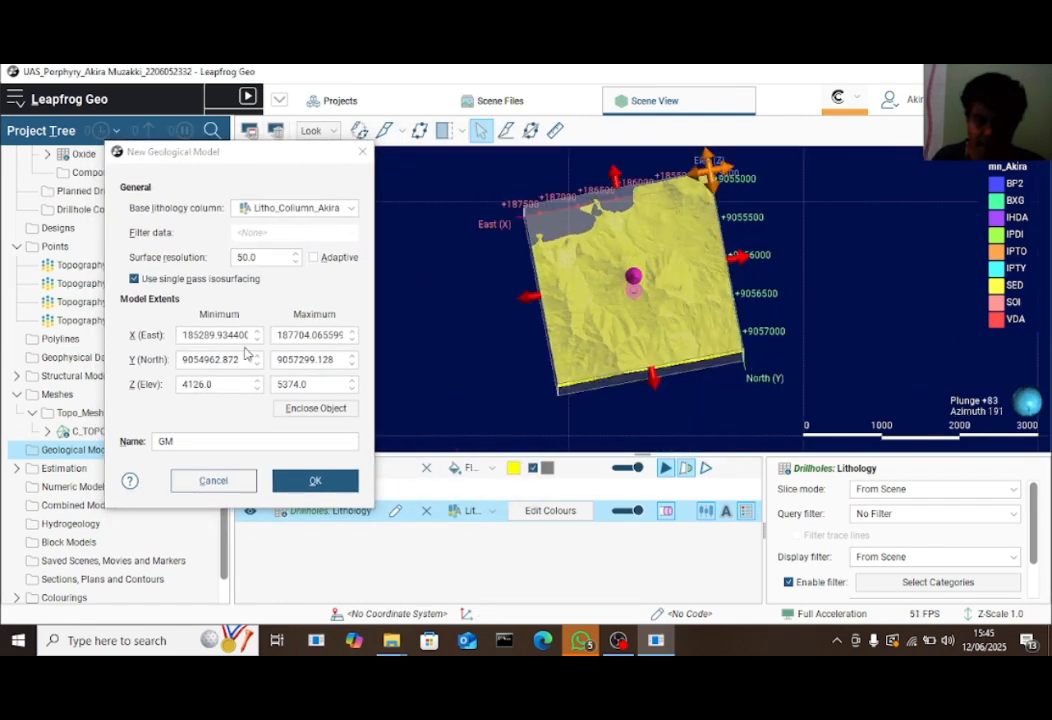
pyautogui.moveTo(812, 334); pyautogui.dragTo(565, 185)
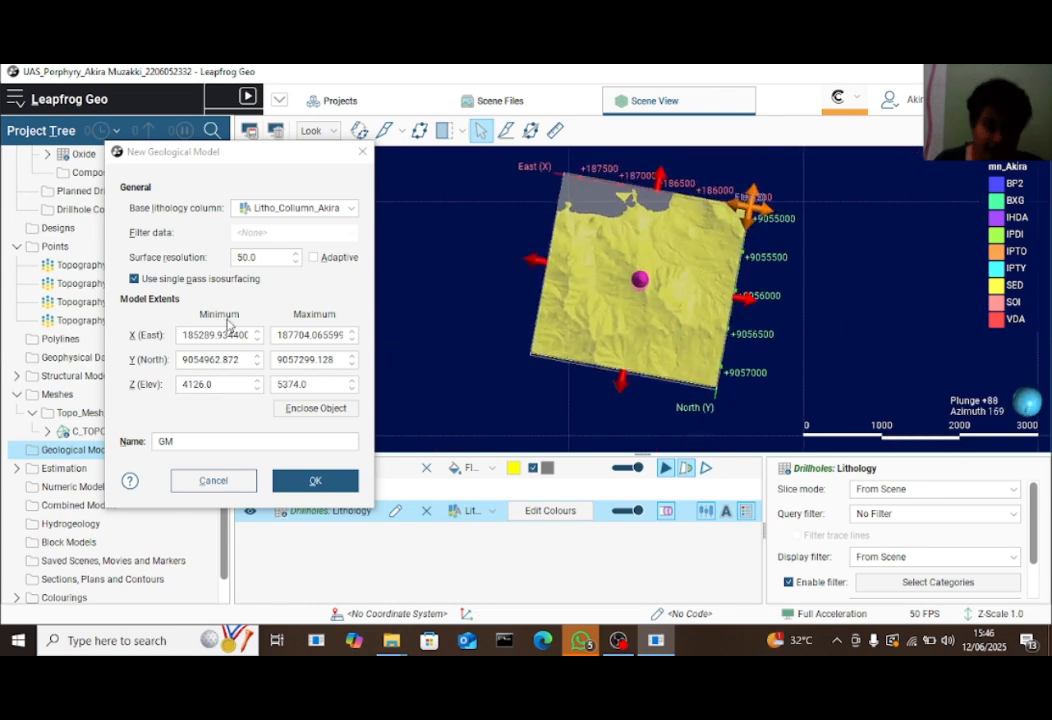
pyautogui.moveTo(700, 300); pyautogui.dragTo(656, 347)
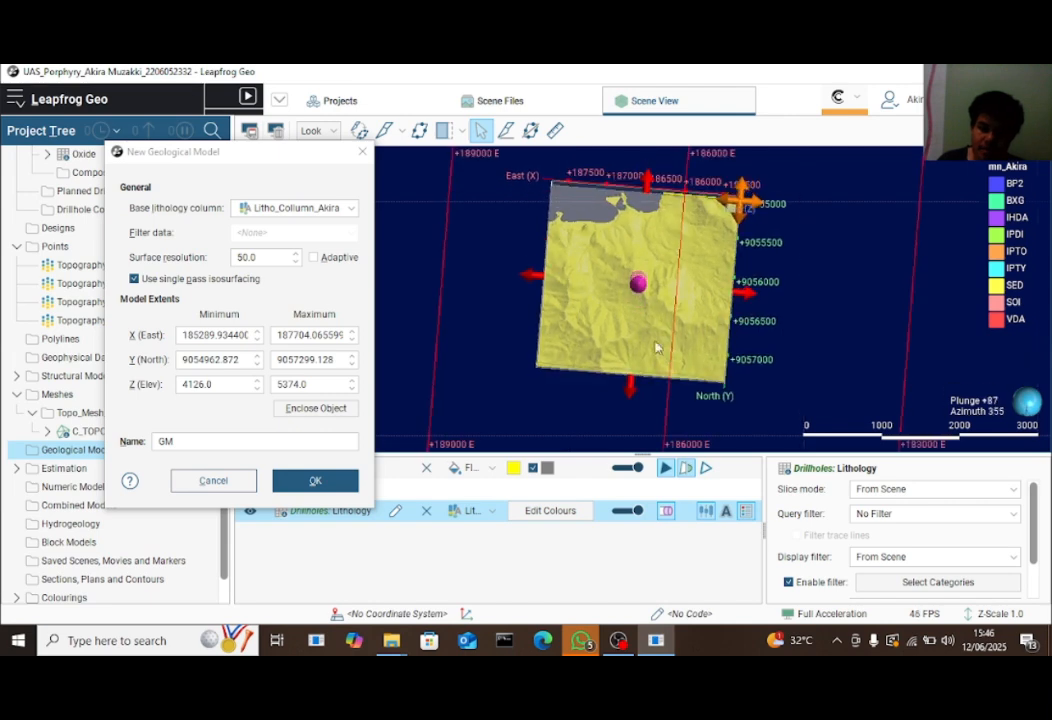
pyautogui.moveTo(258, 157); pyautogui.dragTo(496, 144)
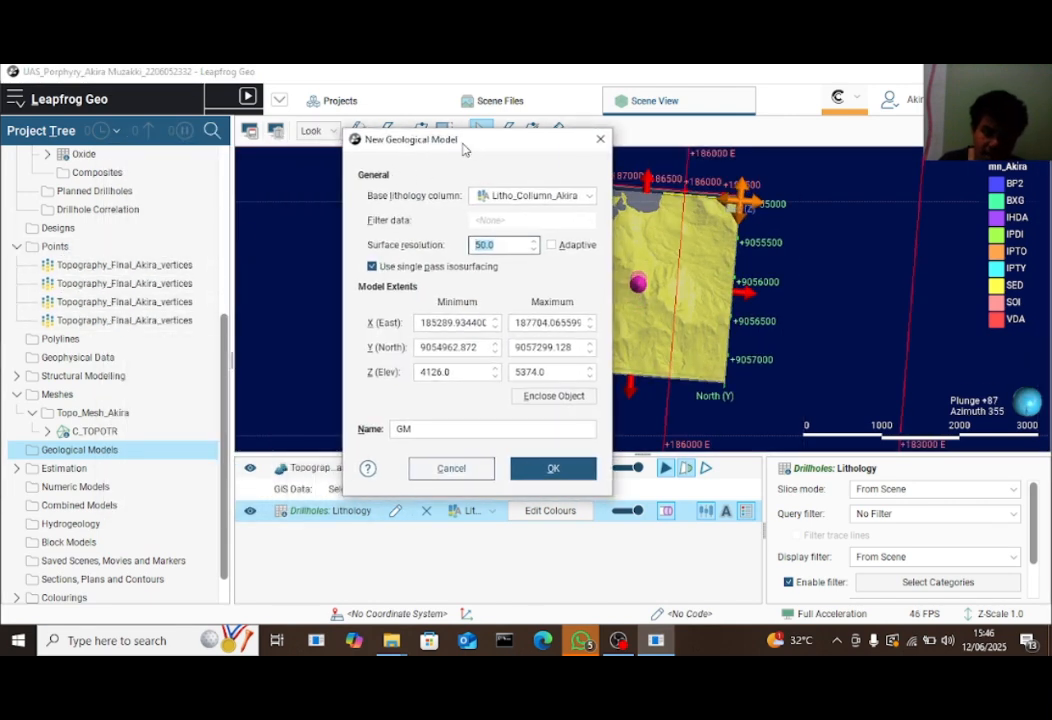
pyautogui.moveTo(463, 148); pyautogui.dragTo(308, 125)
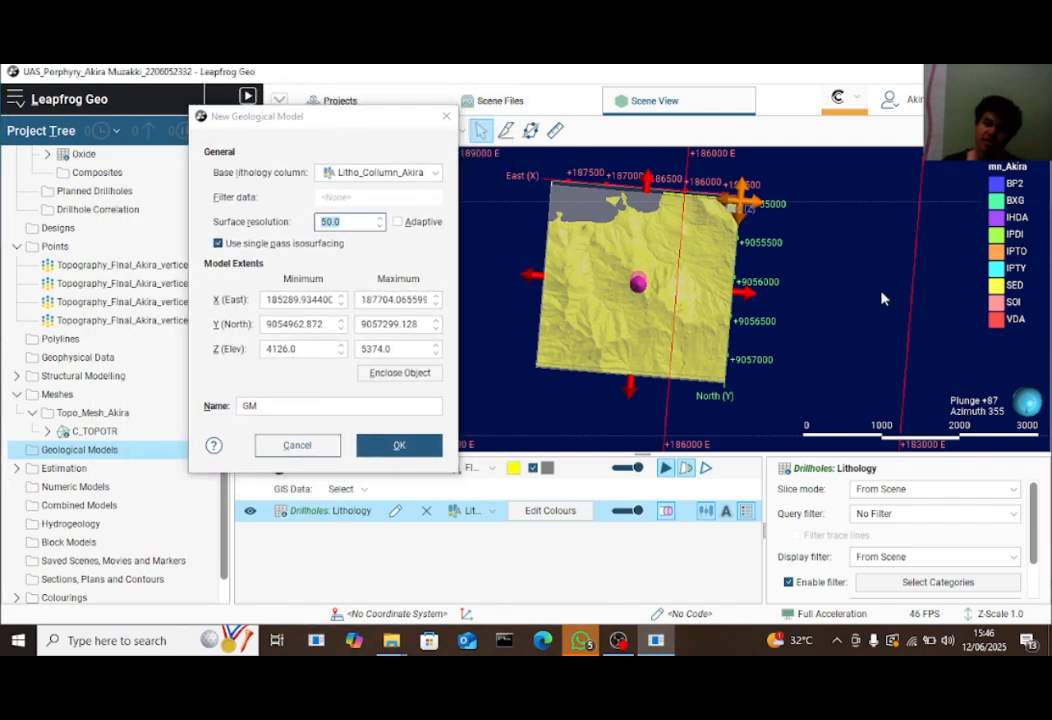
pyautogui.moveTo(883, 298); pyautogui.dragTo(610, 330)
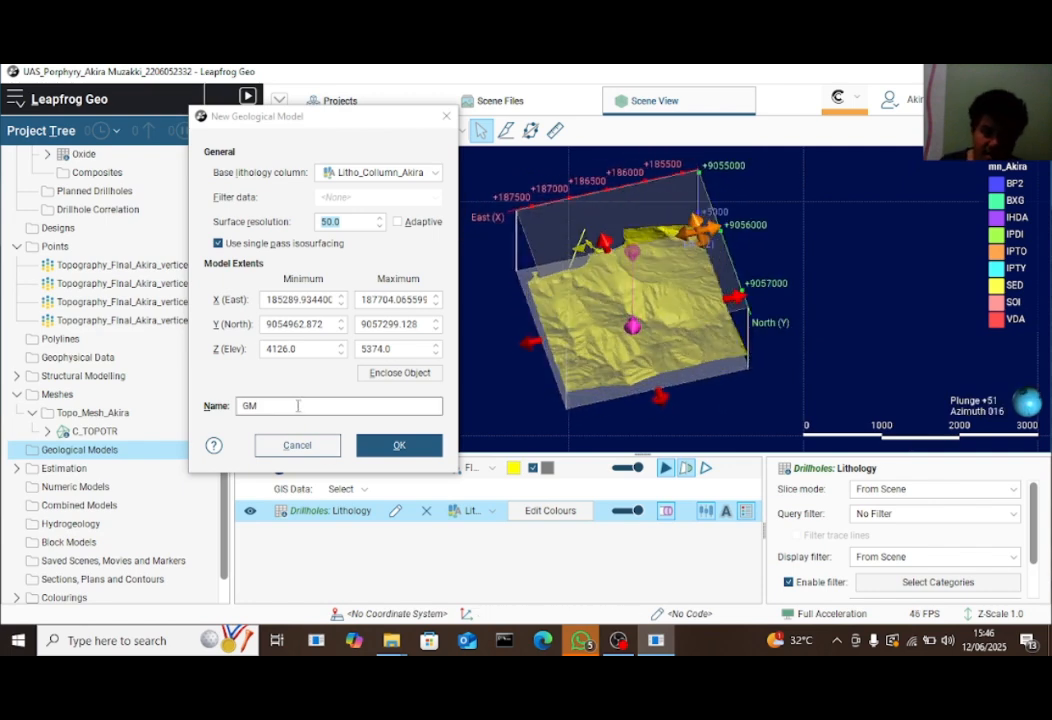
# Add '_Akira_' to the model name and create the geological model
pyautogui.click(297, 406)
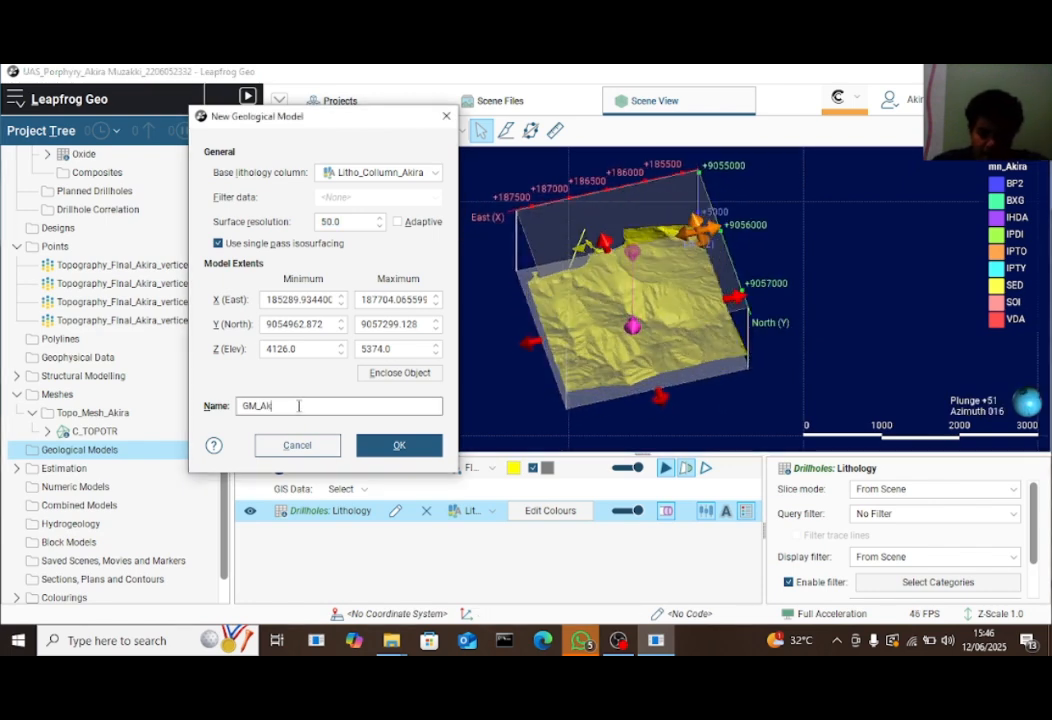
pyautogui.write('_Akira')
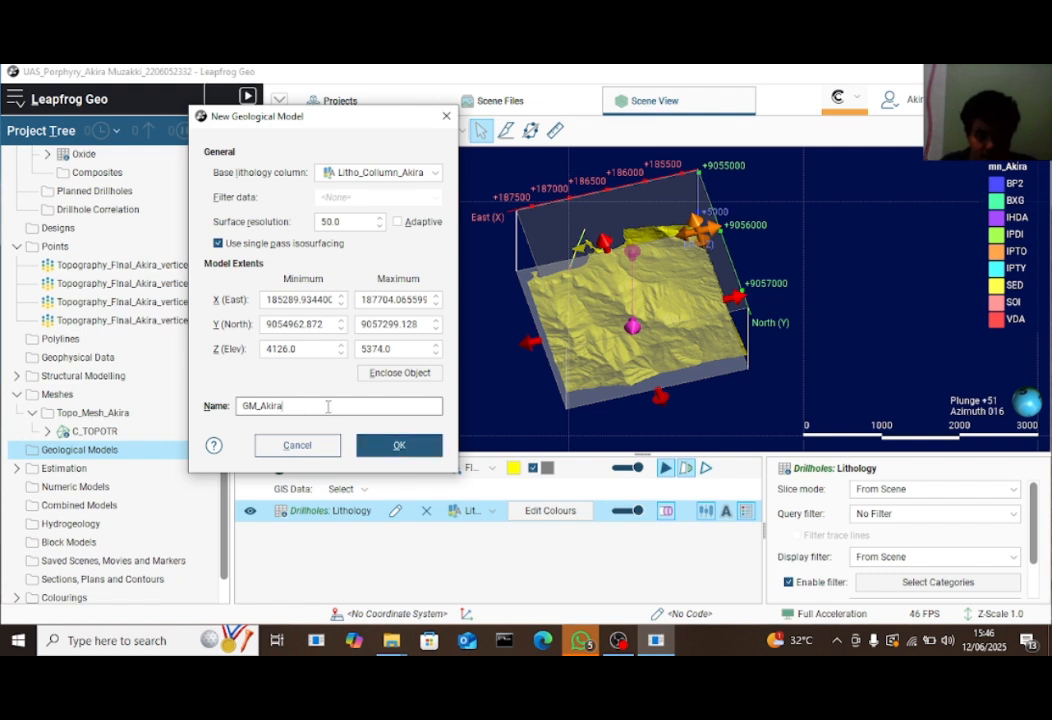
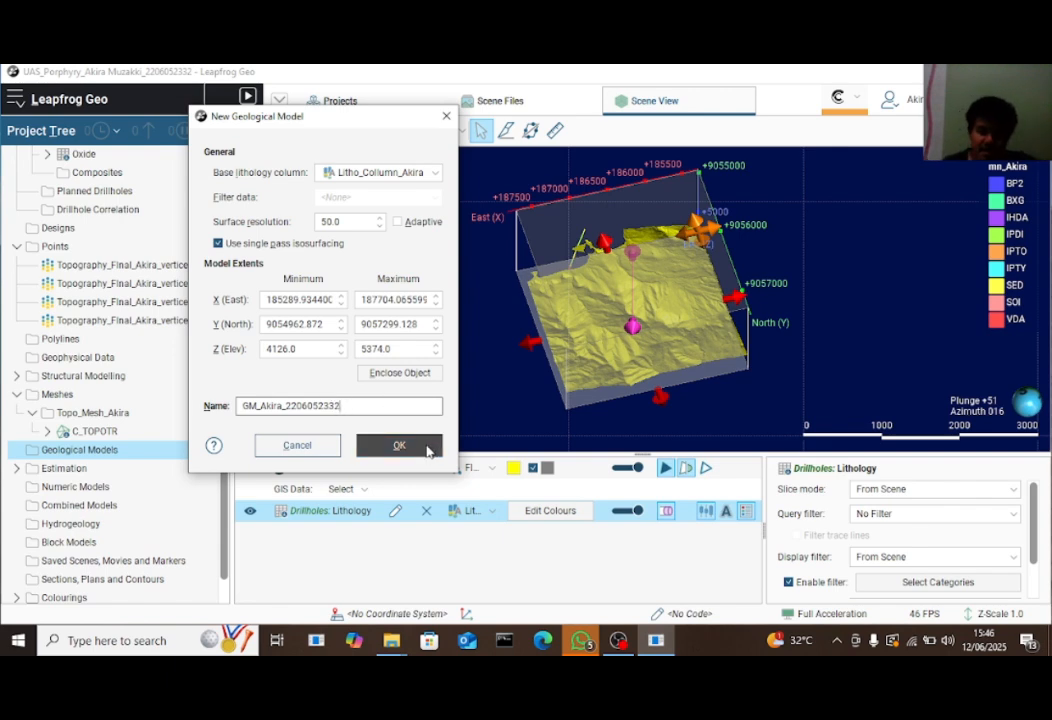
pyautogui.click(399, 446)
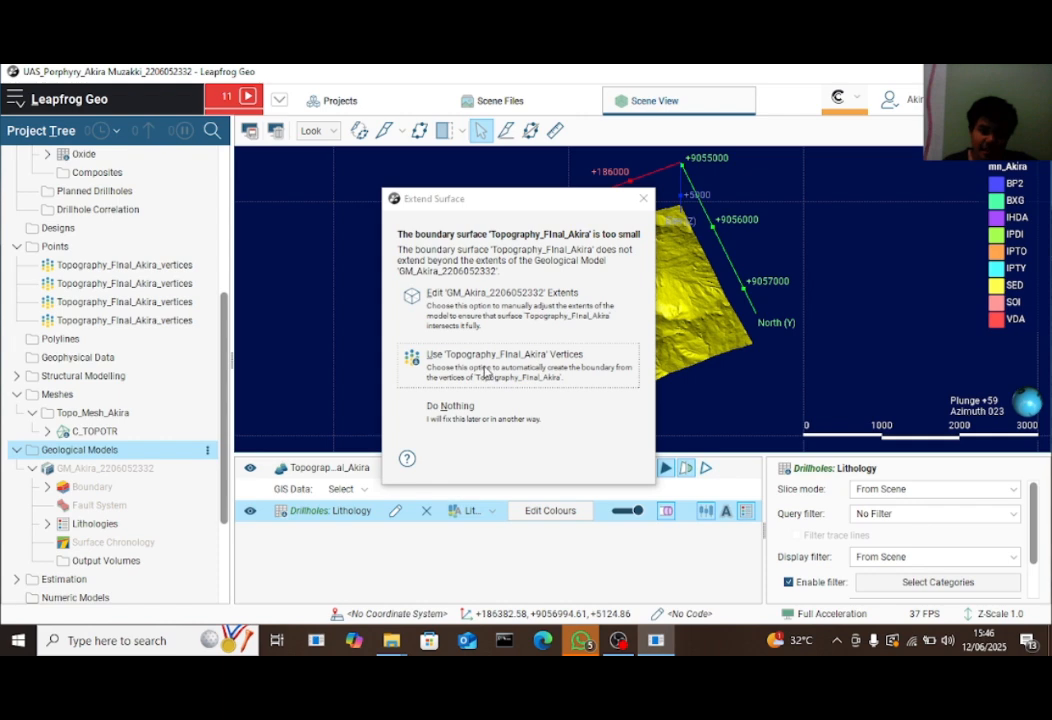
# Bound the model by Topography_Final_Akira vertices, preview it in 3D, then remove it
pyautogui.click(487, 370)
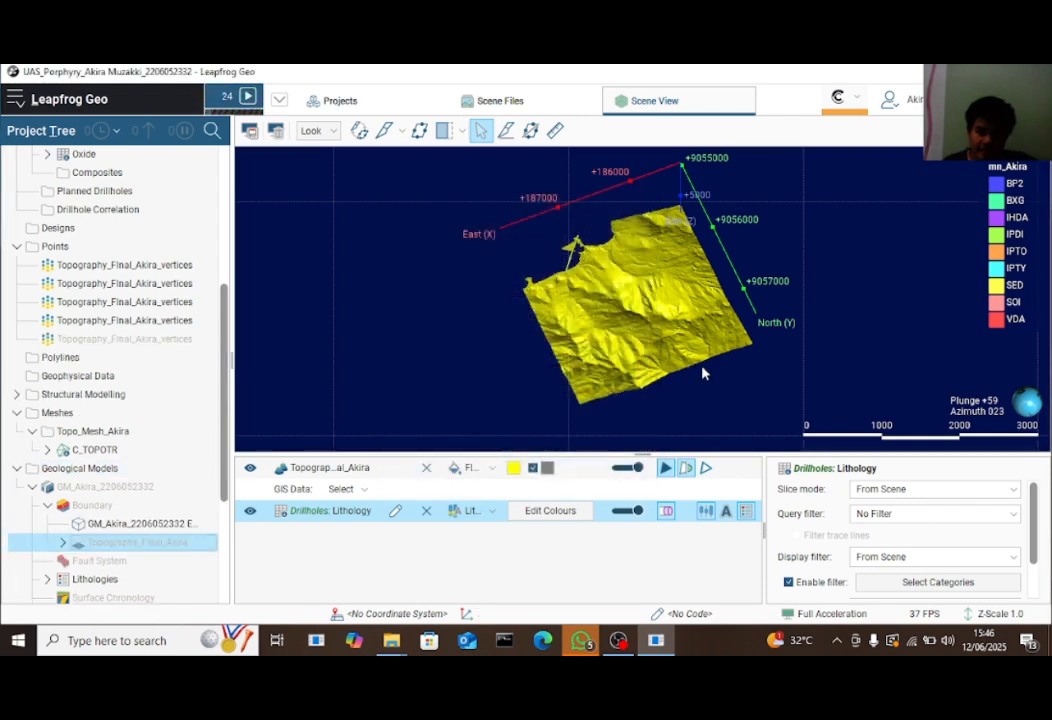
pyautogui.moveTo(703, 373); pyautogui.dragTo(587, 278)
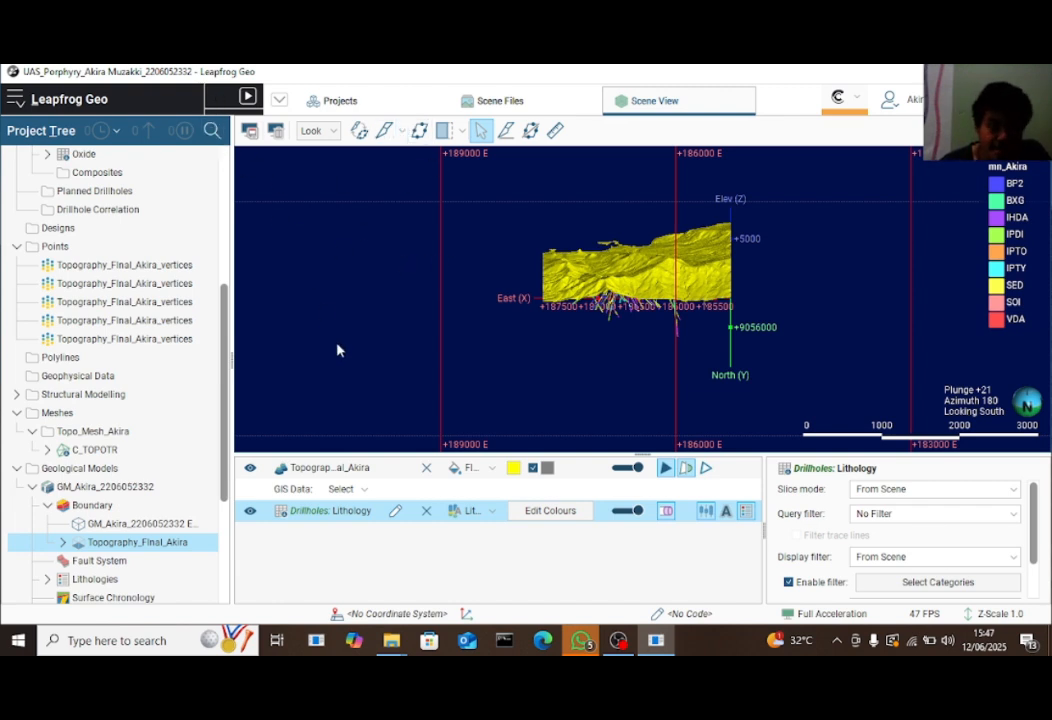
pyautogui.moveTo(105, 486); pyautogui.dragTo(464, 410)
pyautogui.moveTo(610, 347); pyautogui.dragTo(613, 376)
pyautogui.scroll(5, 625, 338)
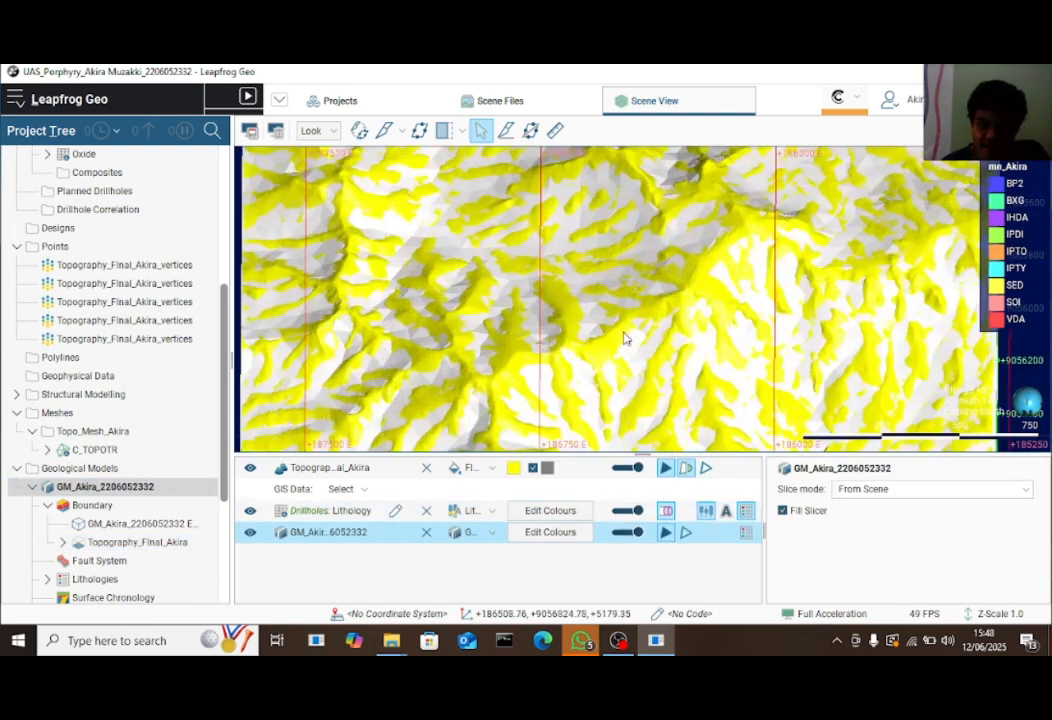
pyautogui.scroll(-4, 626, 338)
pyautogui.moveTo(538, 377); pyautogui.dragTo(521, 319)
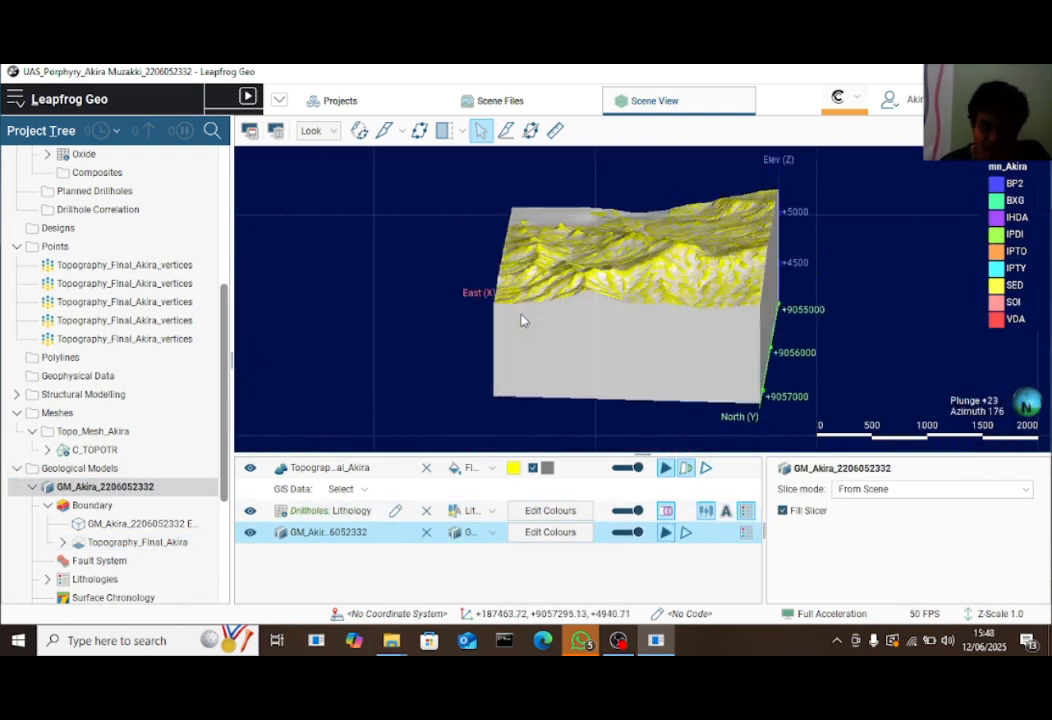
pyautogui.click(426, 534)
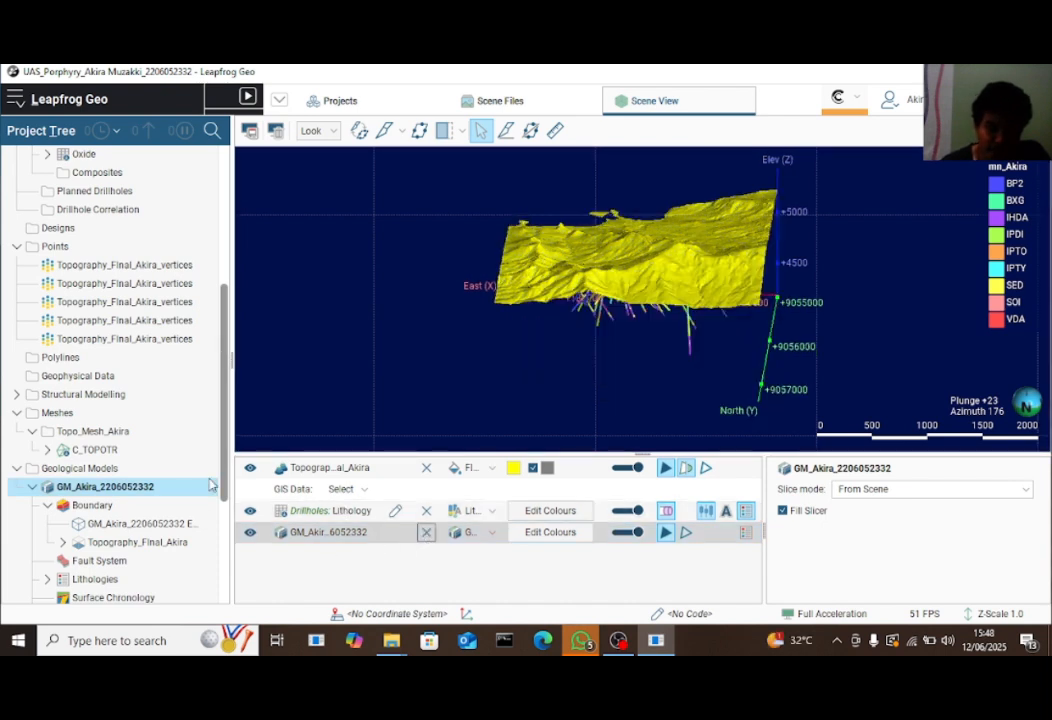
pyautogui.scroll(-3, 170, 490)
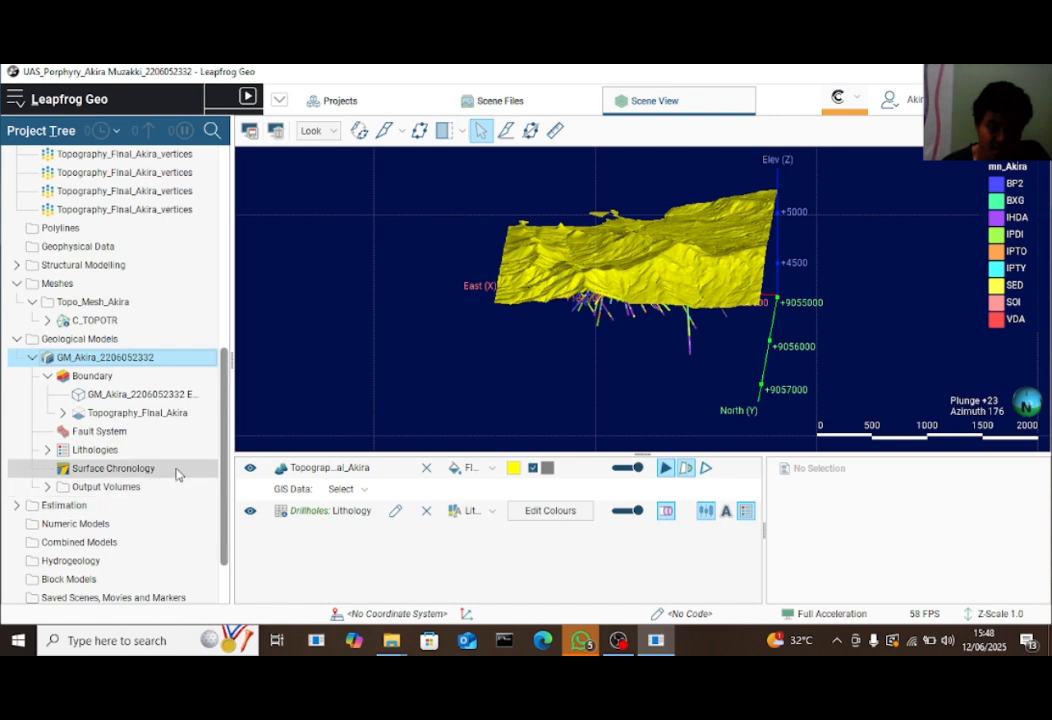
# Add an SED intrusion from base lithology, ignoring BXG as a younger lithology
pyautogui.rightClick(176, 473)
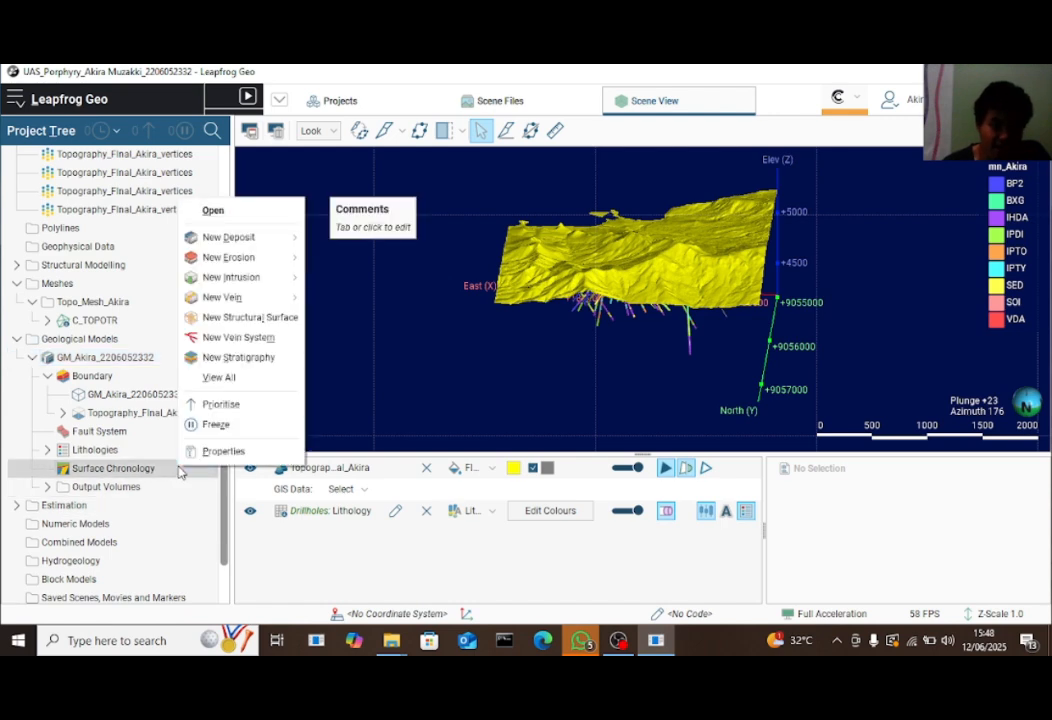
pyautogui.moveTo(240, 277)
pyautogui.click(336, 278)
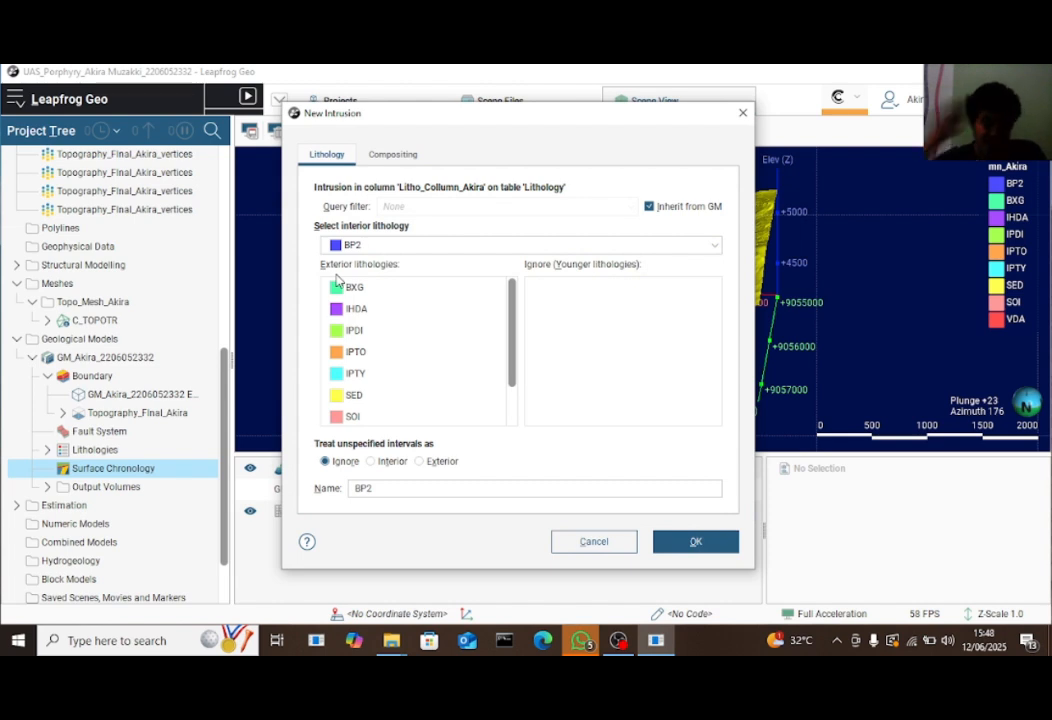
pyautogui.scroll(-2, 395, 403)
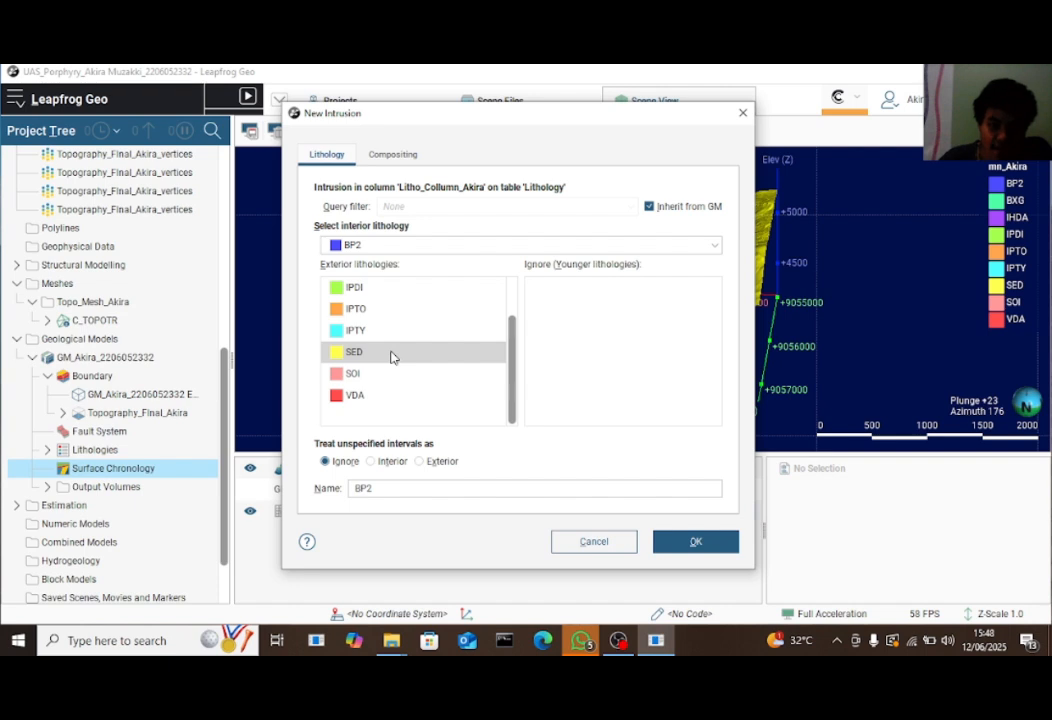
pyautogui.click(388, 249)
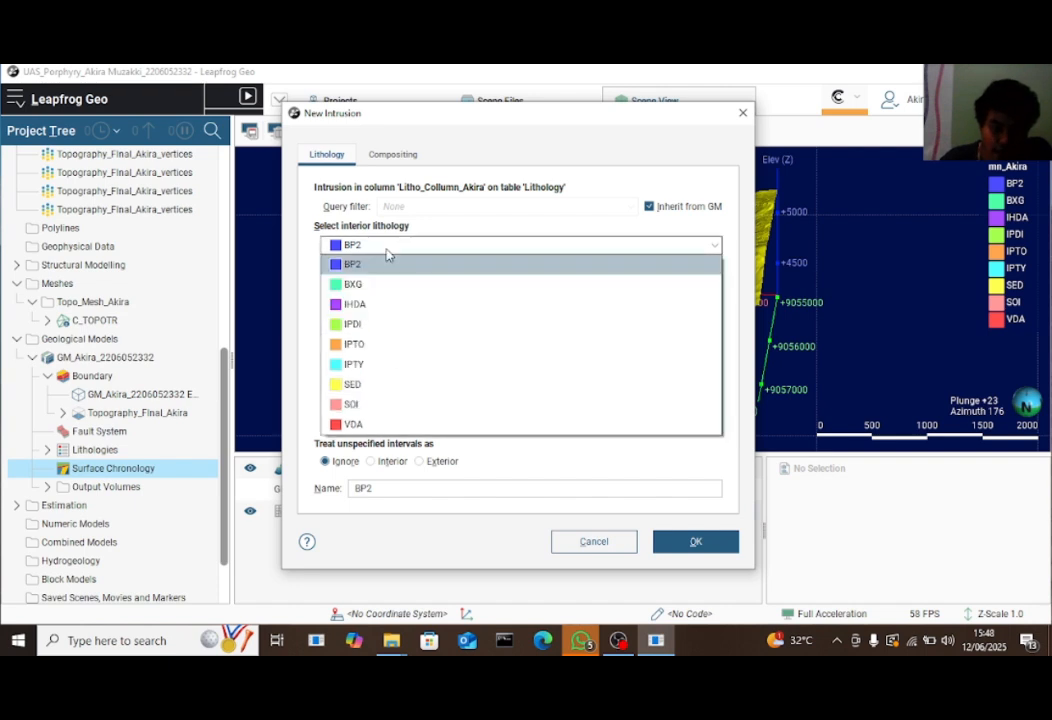
pyautogui.click(368, 386)
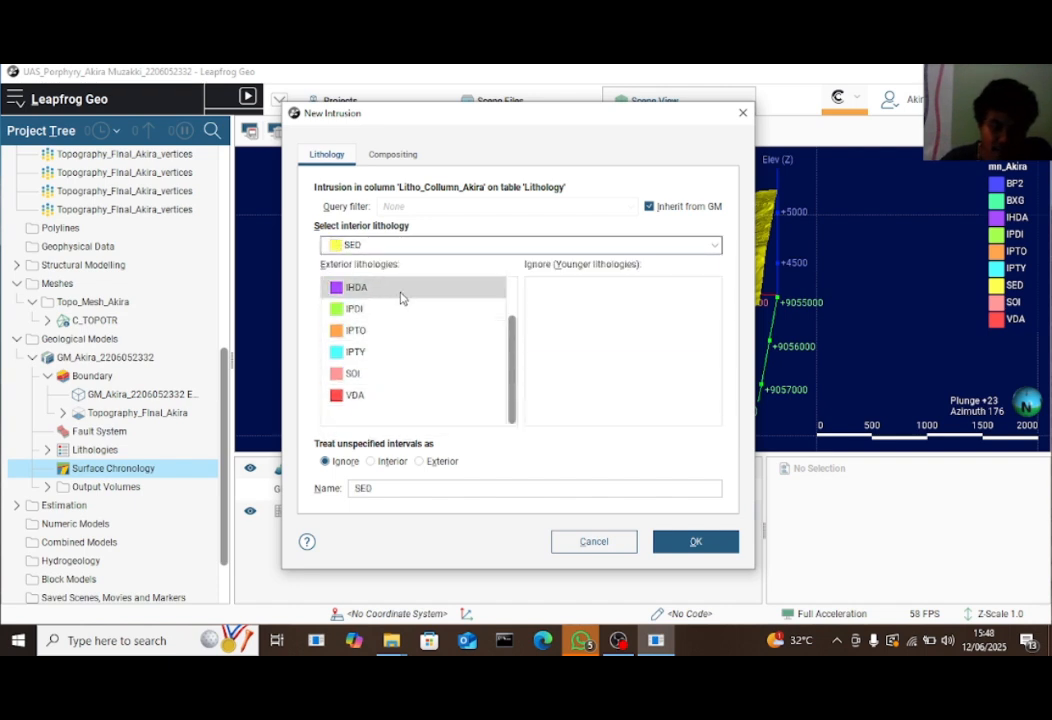
pyautogui.scroll(2, 401, 298)
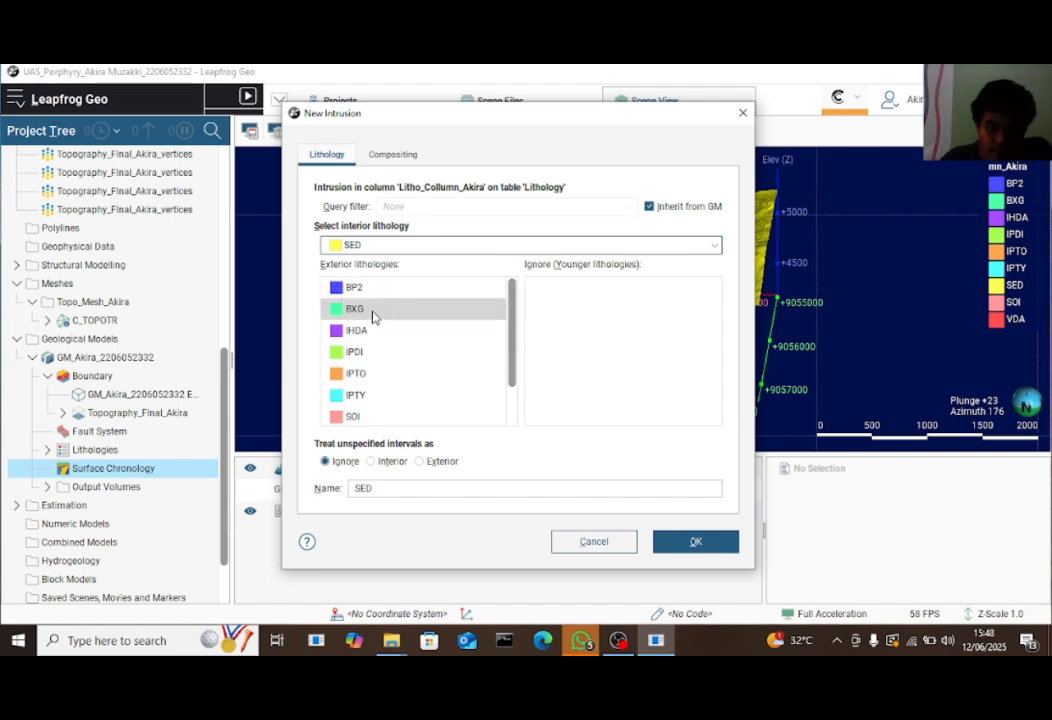
pyautogui.moveTo(369, 312); pyautogui.dragTo(620, 316)
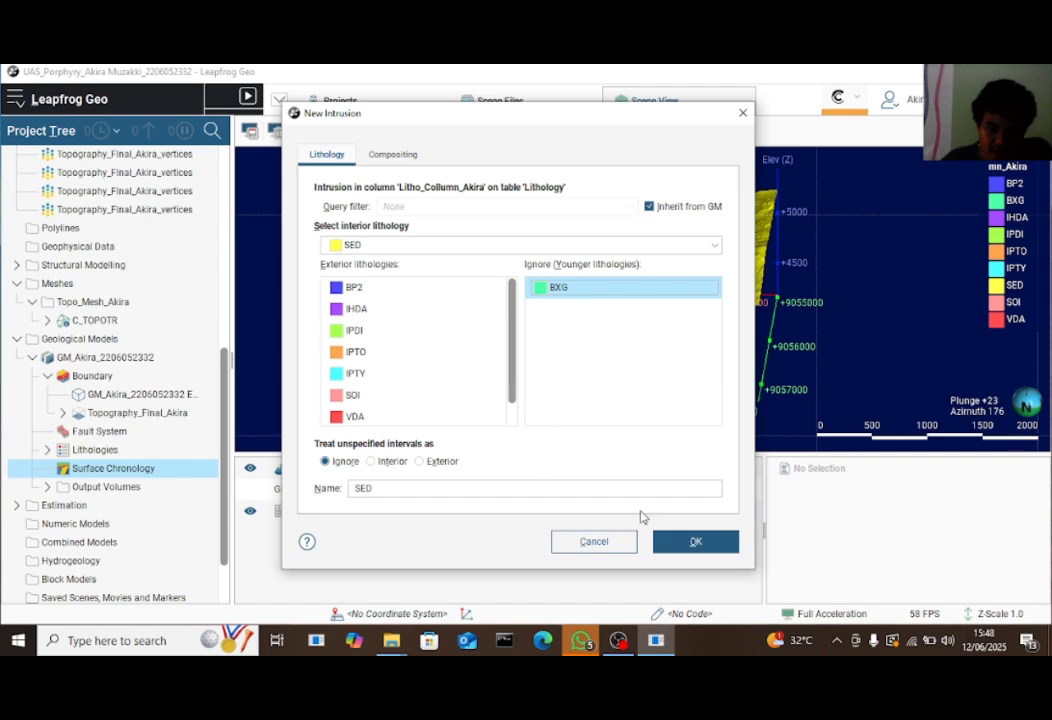
pyautogui.click(690, 541)
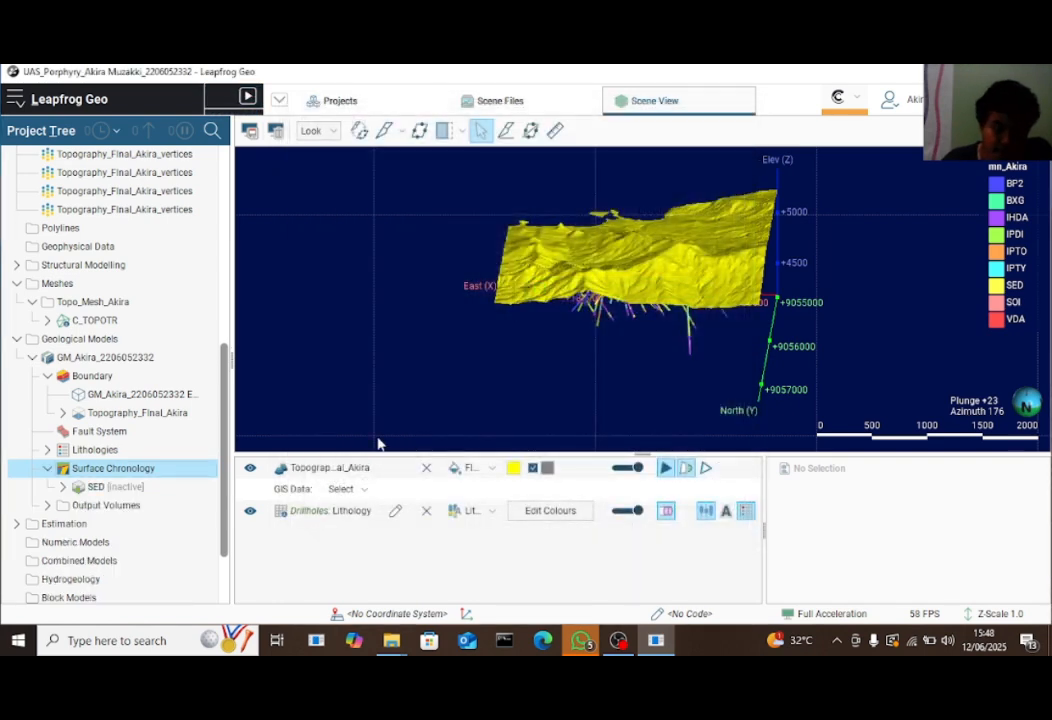
# Add a BXG intrusion from base lithology with VDA ignored as younger
pyautogui.rightClick(170, 470)
pyautogui.moveTo(254, 283)
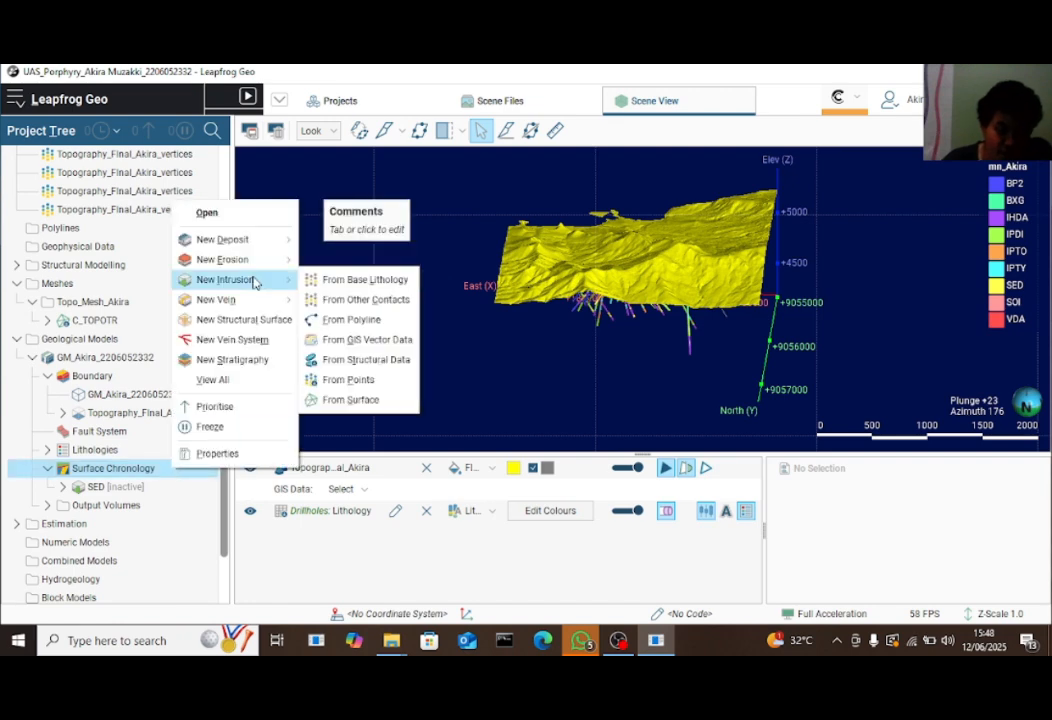
pyautogui.click(404, 284)
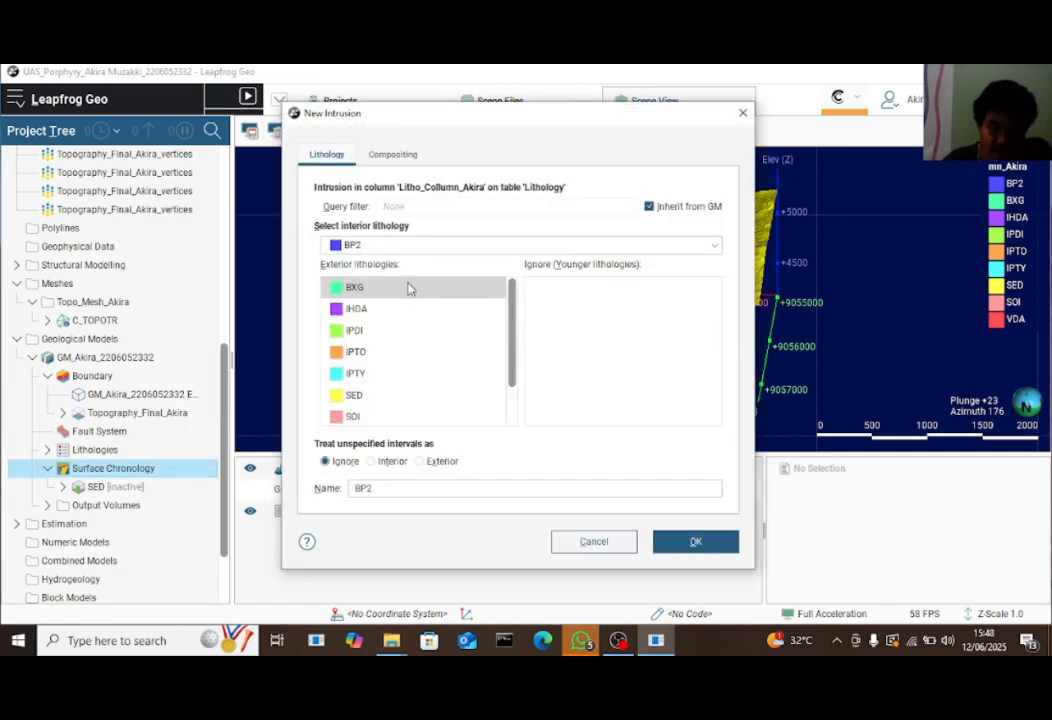
pyautogui.click(409, 247)
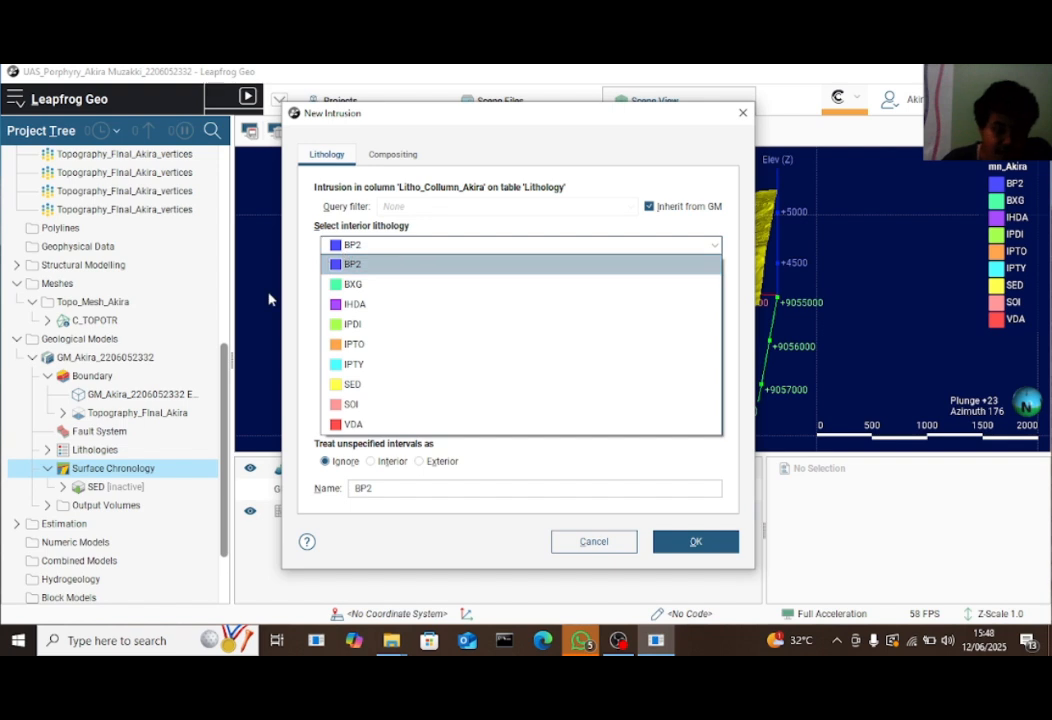
pyautogui.click(350, 284)
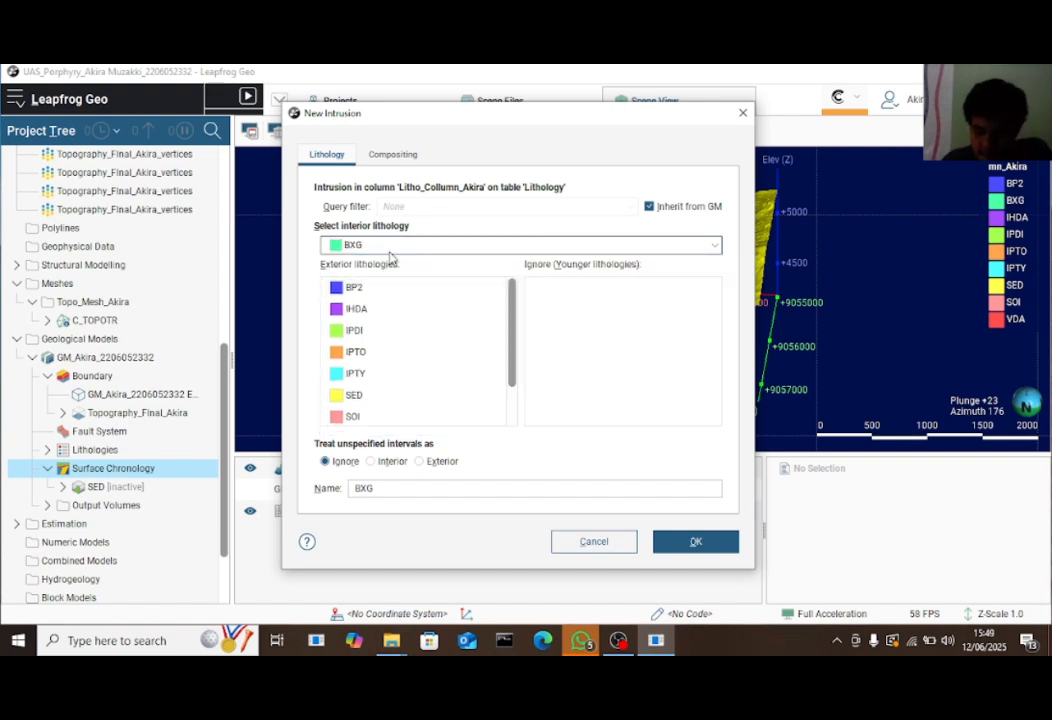
pyautogui.scroll(-1, 371, 376)
pyautogui.moveTo(364, 397); pyautogui.dragTo(603, 349)
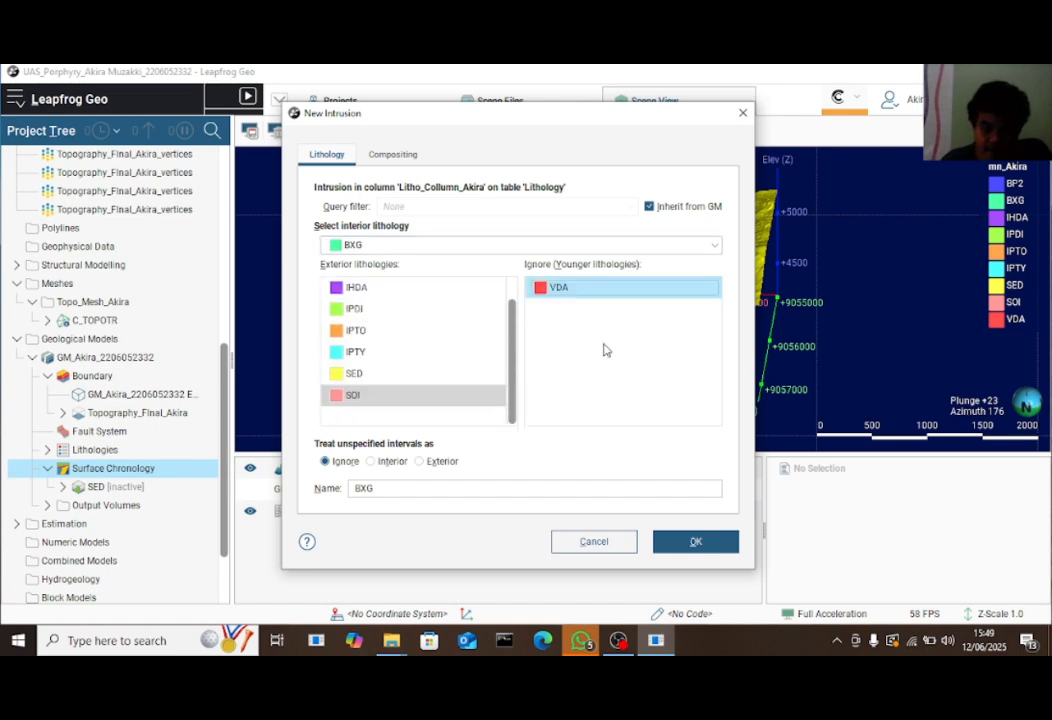
pyautogui.click(700, 545)
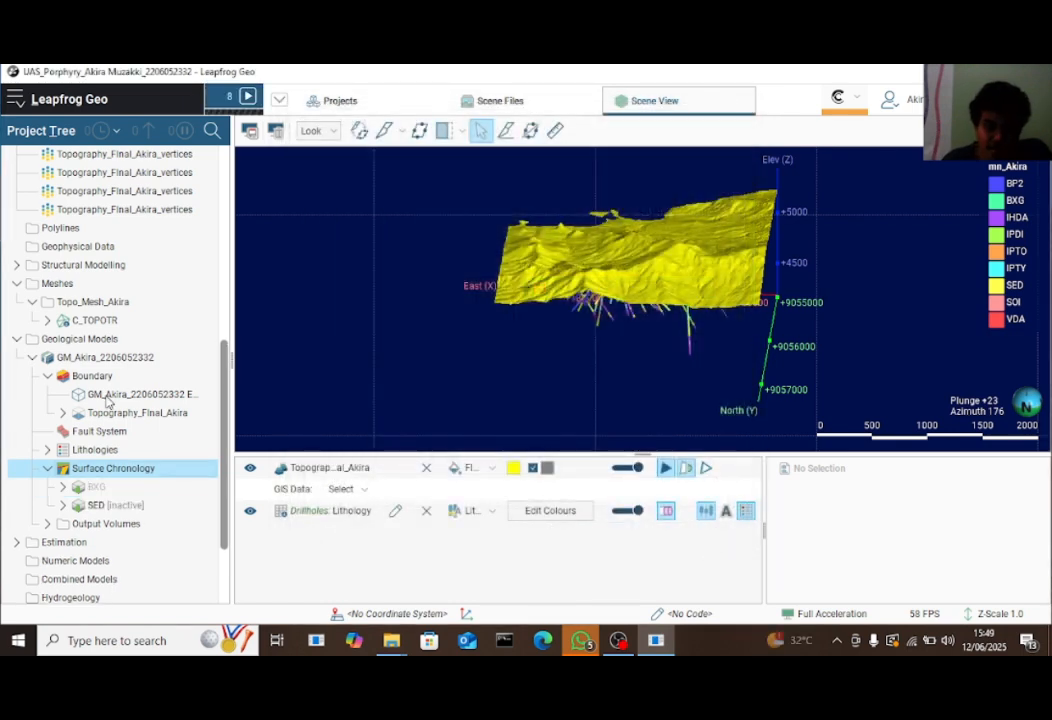
# Add a VDA intrusion from base lithology
pyautogui.rightClick(155, 472)
pyautogui.moveTo(226, 281)
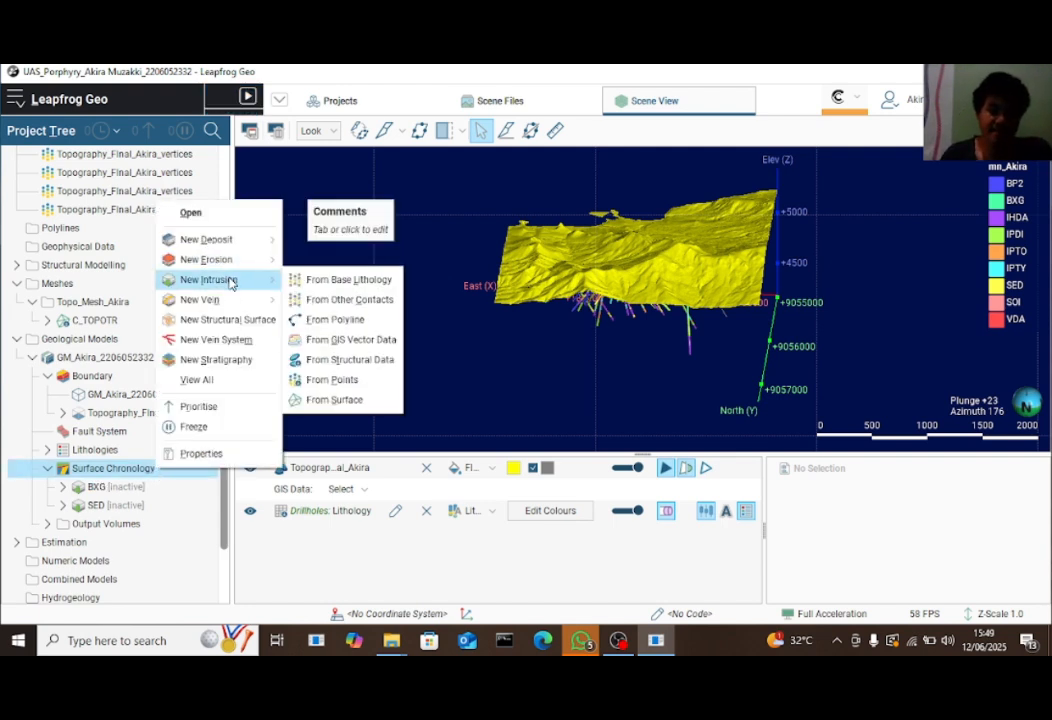
pyautogui.click(362, 284)
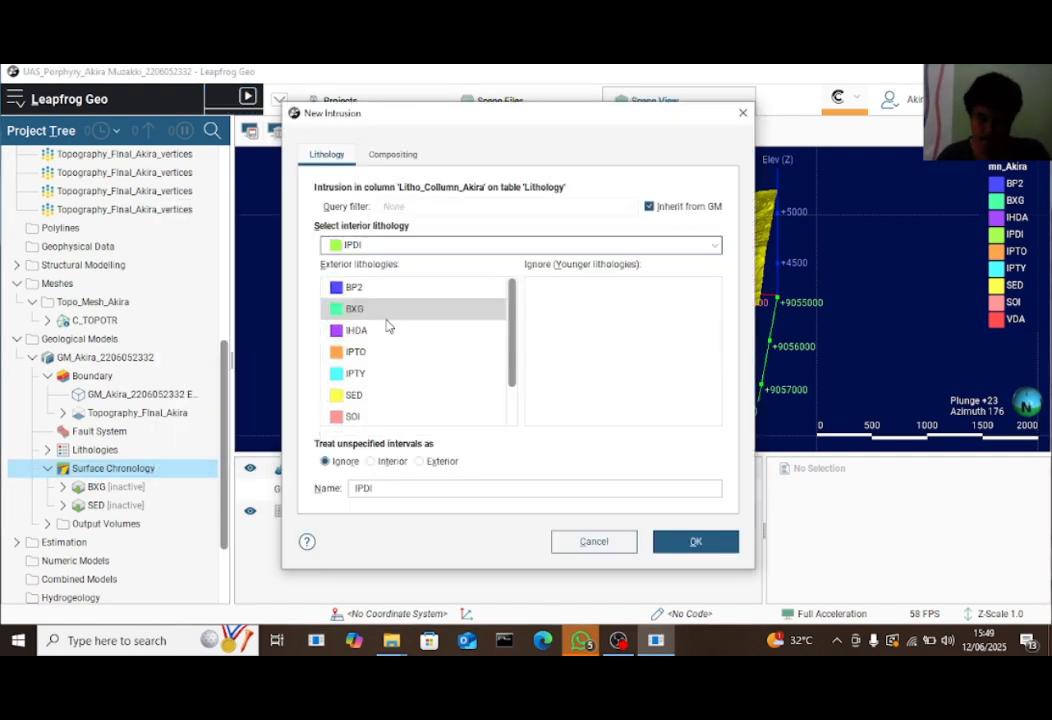
pyautogui.click(390, 245)
pyautogui.click(392, 296)
pyautogui.click(470, 245)
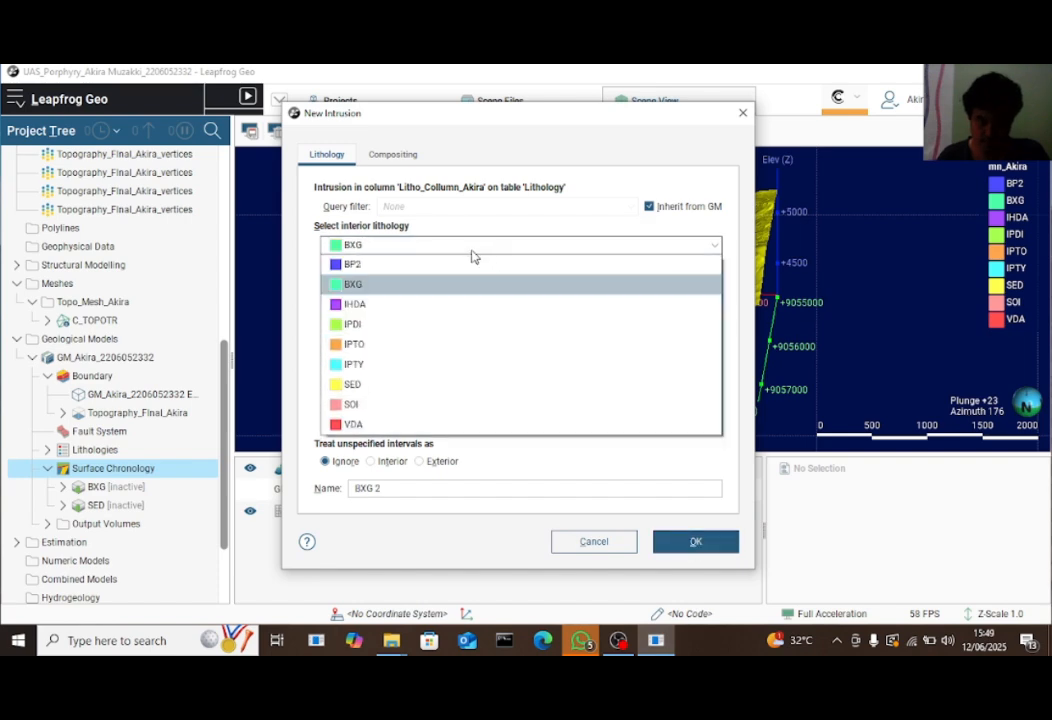
pyautogui.click(350, 418)
pyautogui.click(695, 541)
# Add the IPDI, IPTO and IPTY intrusions, ignoring IHDA as a younger lithology
pyautogui.rightClick(162, 471)
pyautogui.click(362, 284)
pyautogui.click(390, 245)
pyautogui.click(379, 329)
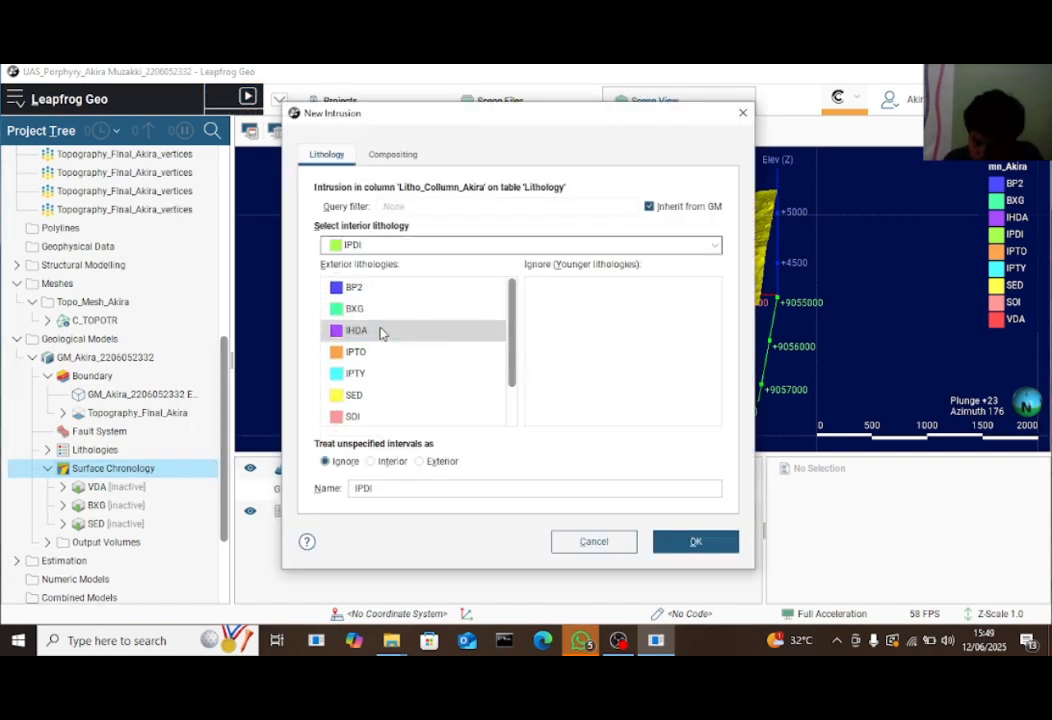
pyautogui.click(695, 541)
pyautogui.rightClick(167, 468)
pyautogui.click(362, 284)
pyautogui.click(390, 245)
pyautogui.click(374, 256)
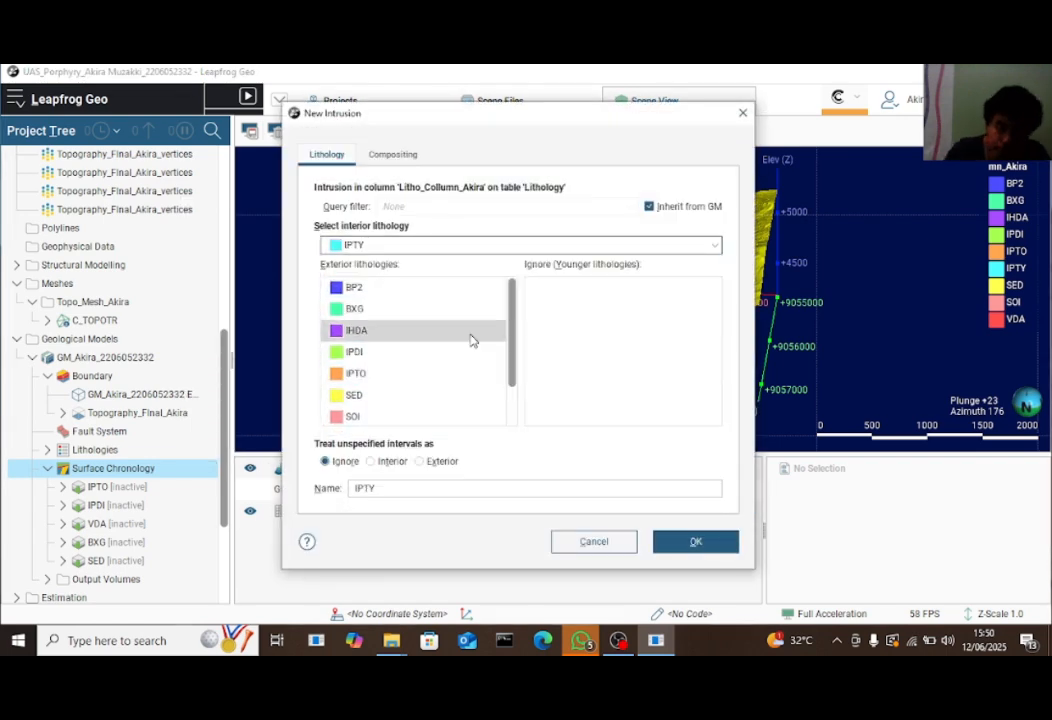
pyautogui.moveTo(472, 333); pyautogui.dragTo(580, 350)
pyautogui.click(697, 542)
# Add the IHDA and BP2 intrusions, ignoring BP2 and SOI as younger lithologies
pyautogui.rightClick(141, 465)
pyautogui.click(374, 256)
pyautogui.moveTo(354, 287); pyautogui.dragTo(600, 330)
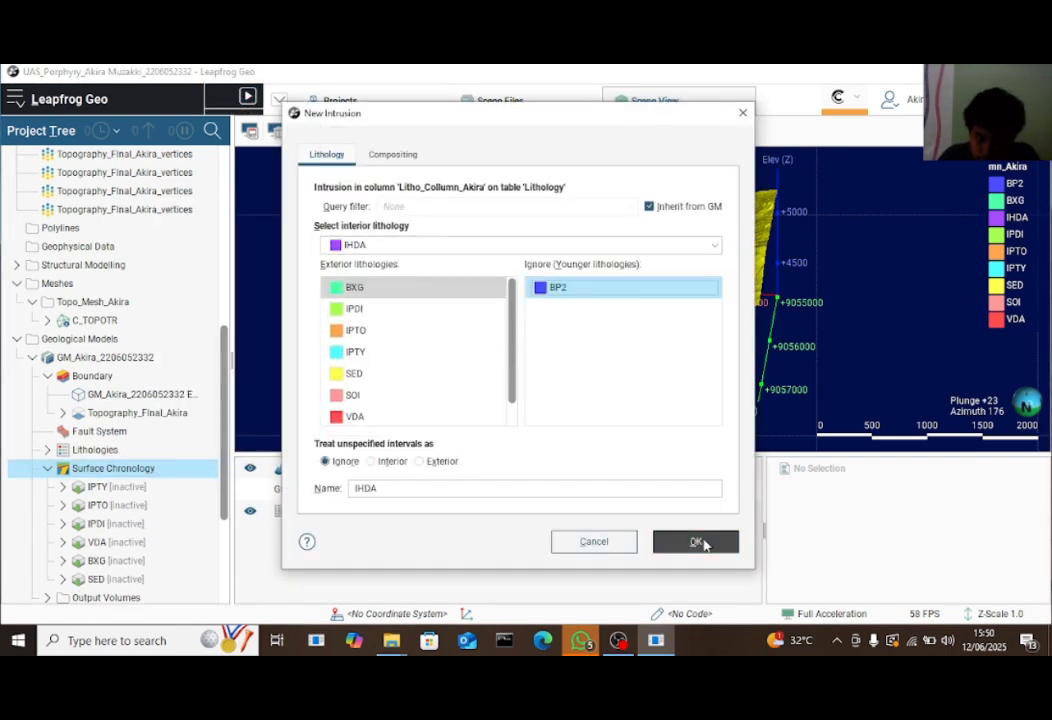
pyautogui.click(695, 541)
pyautogui.rightClick(141, 468)
pyautogui.click(387, 279)
pyautogui.scroll(-2, 410, 350)
pyautogui.moveTo(352, 373); pyautogui.dragTo(655, 390)
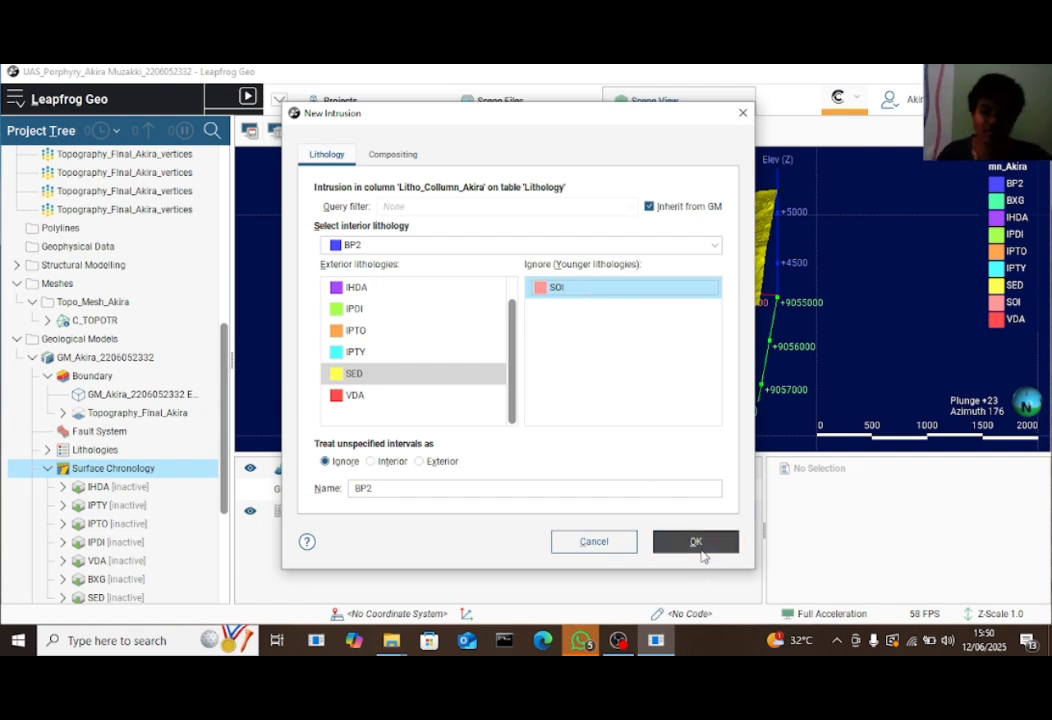
pyautogui.click(697, 543)
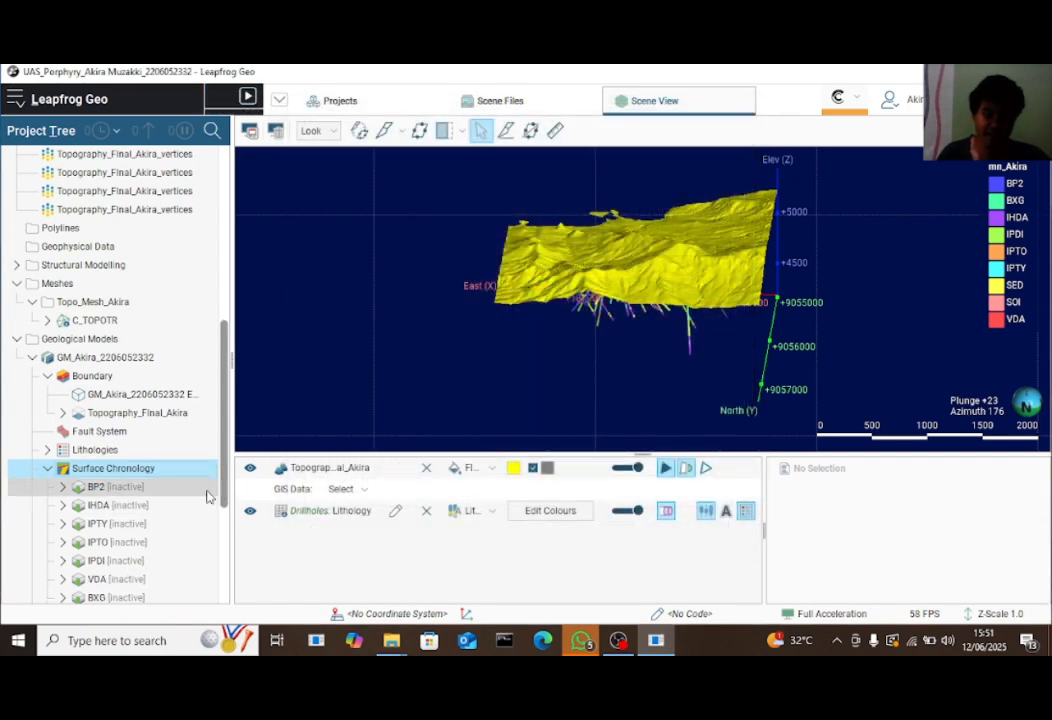
# Collapse the chronology surfaces list and drag GM_Akira into the 3D scene
pyautogui.scroll(-3, 215, 525)
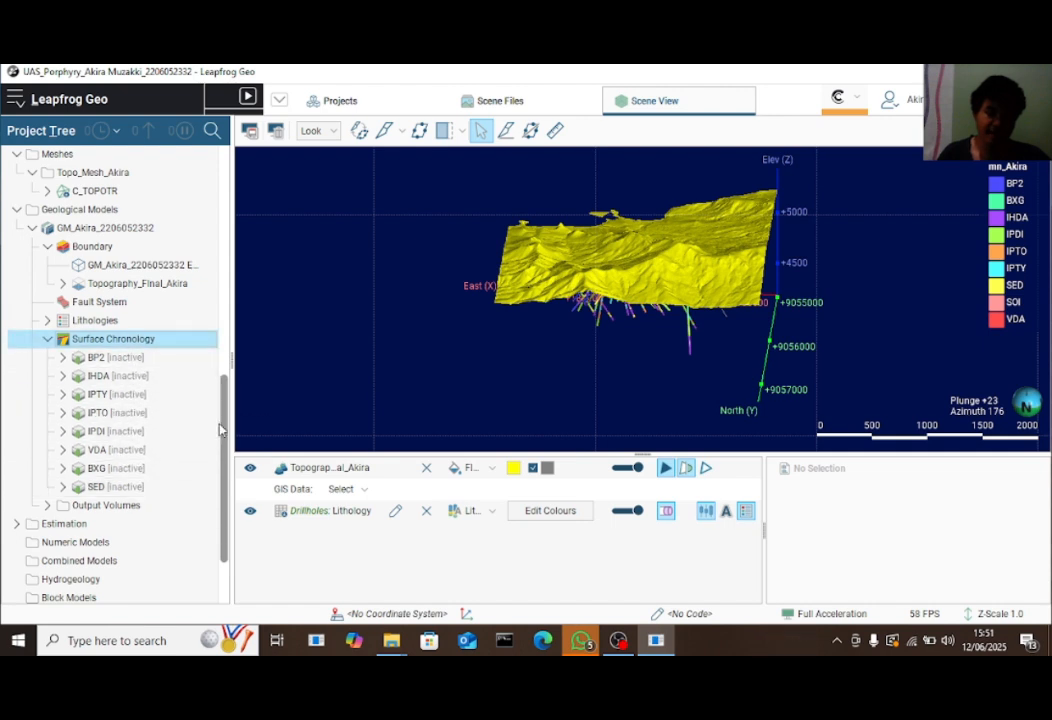
pyautogui.scroll(1, 224, 420)
pyautogui.scroll(2, 224, 420)
pyautogui.press('Left')
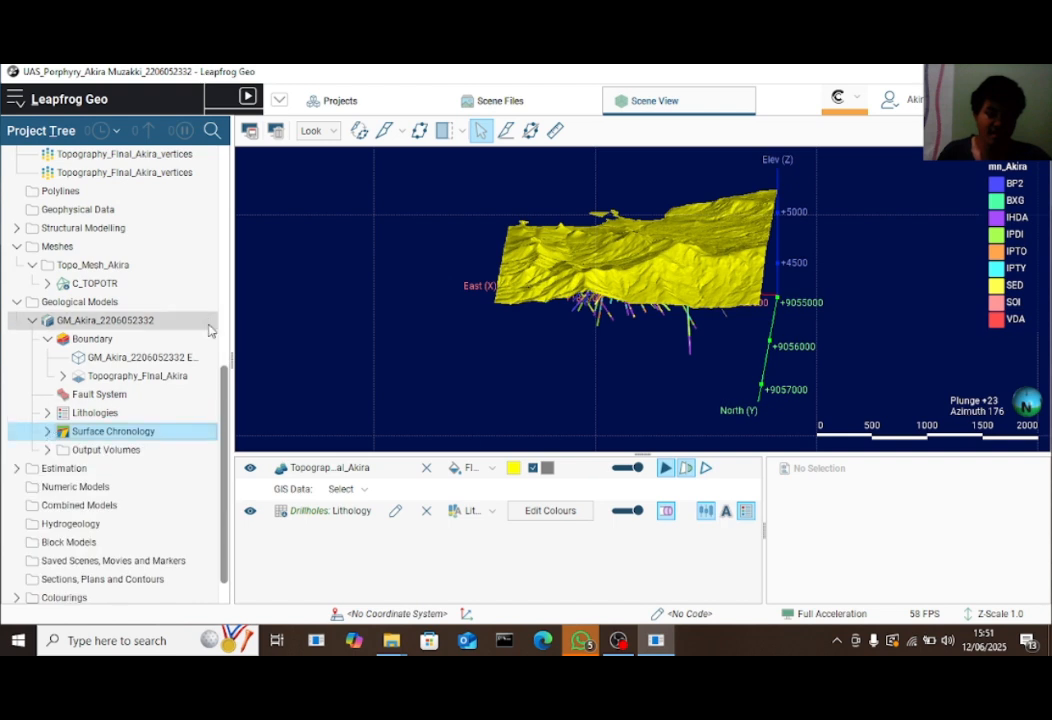
pyautogui.scroll(2, 224, 370)
pyautogui.click(120, 358)
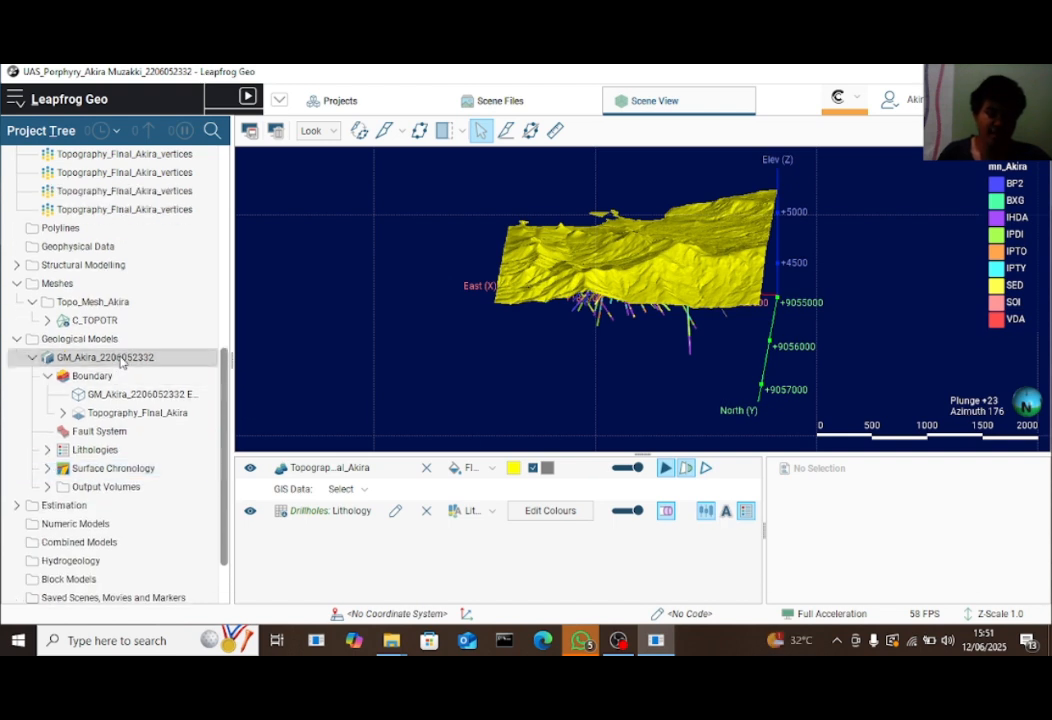
pyautogui.moveTo(131, 362); pyautogui.dragTo(628, 302)
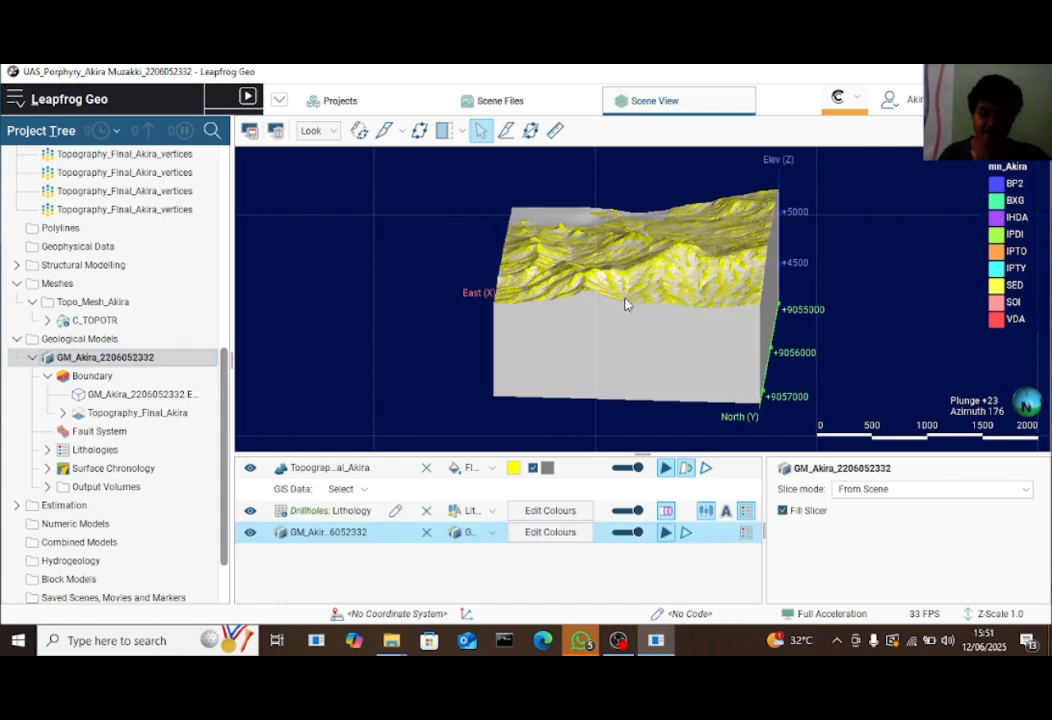
# Orbit the GM_Akira block to see both sides and expand its Surface Chronology
pyautogui.moveTo(565, 371); pyautogui.dragTo(656, 389)
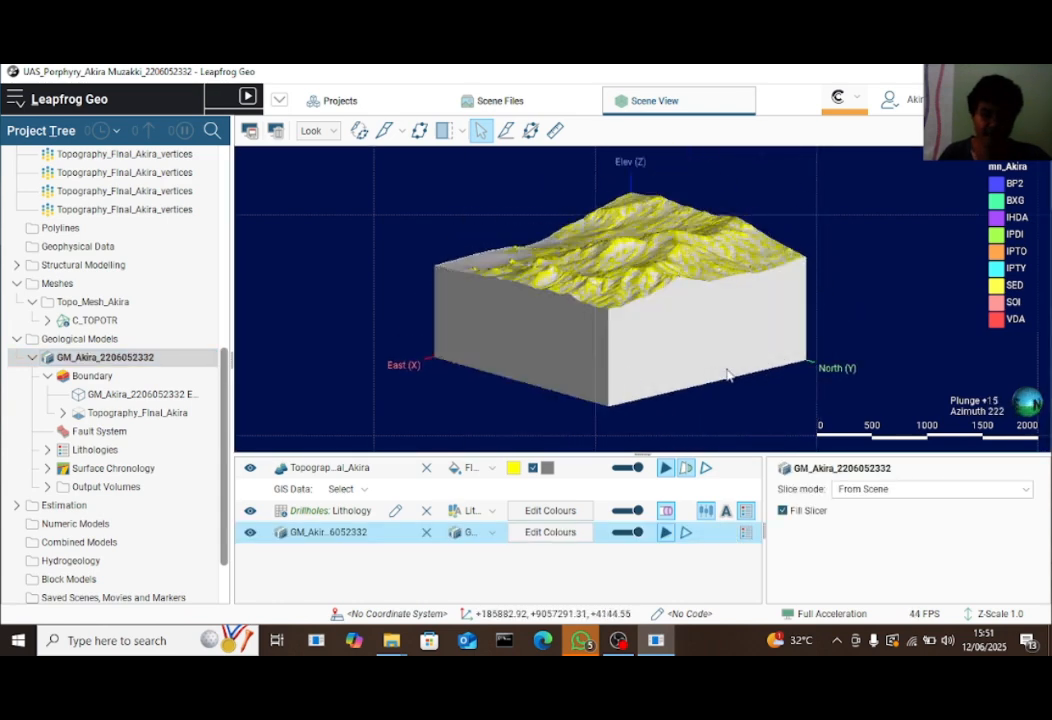
pyautogui.moveTo(728, 375); pyautogui.dragTo(526, 385)
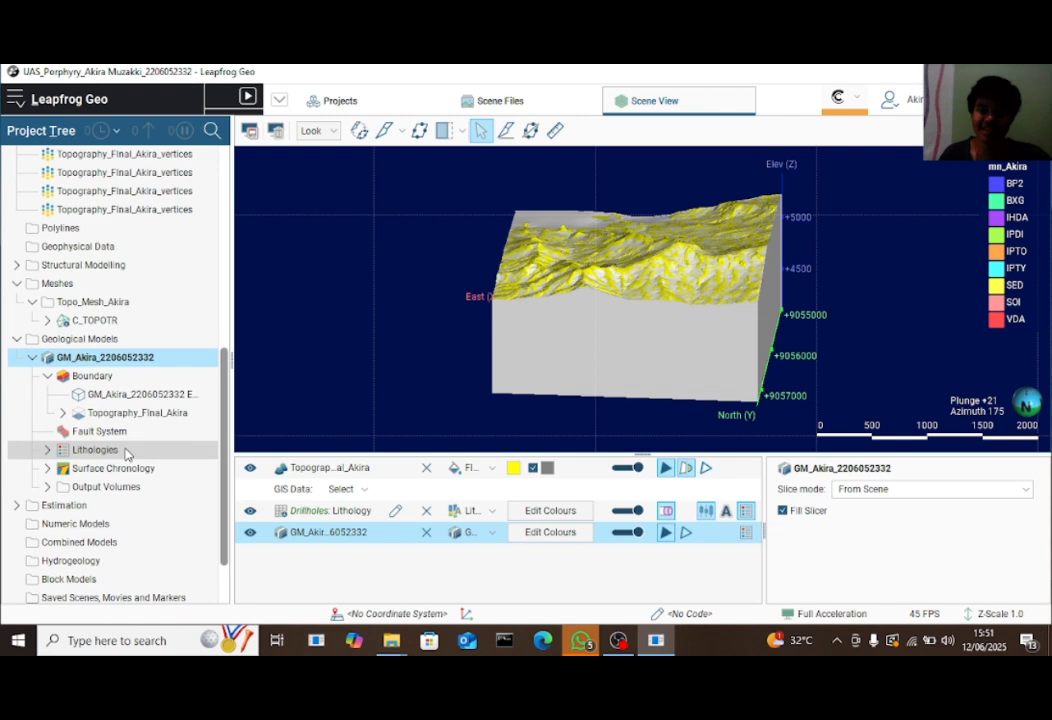
pyautogui.click(47, 469)
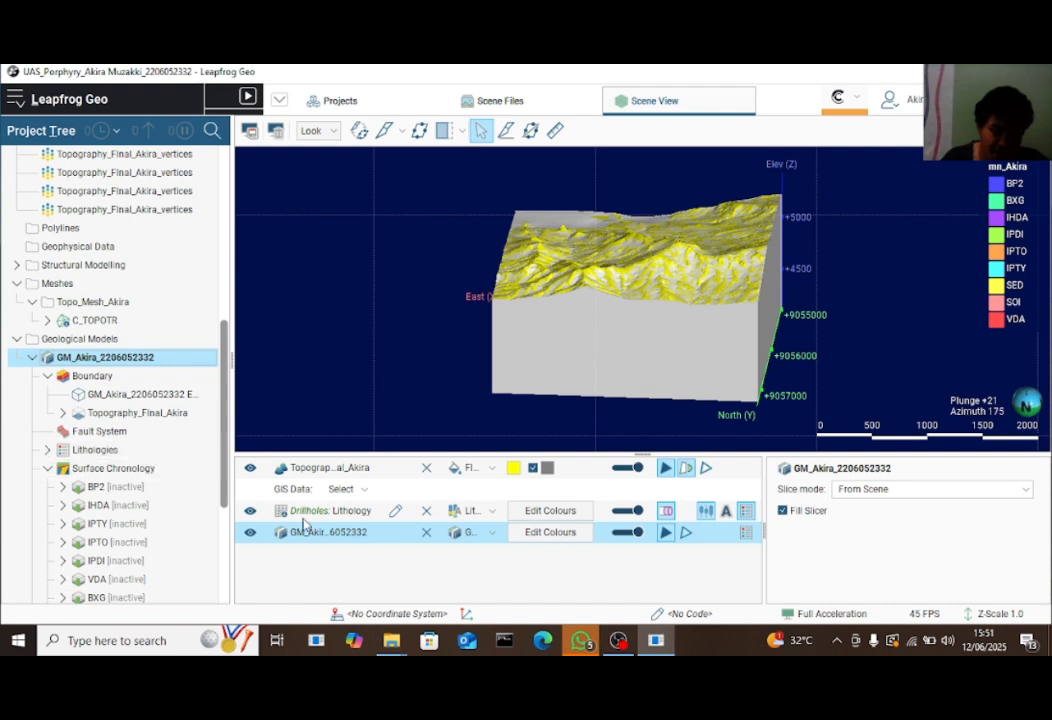
# Remove GM_Akira from the scene, tick all chronology contact surfaces, and set background lithology to SED
pyautogui.click(425, 534)
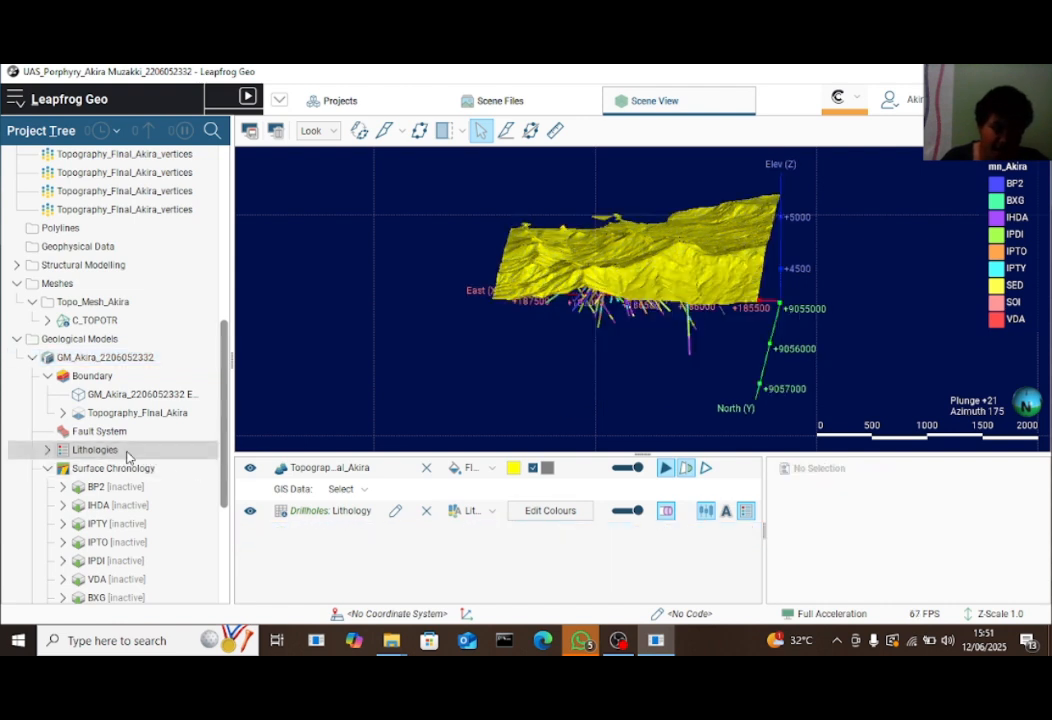
pyautogui.rightClick(127, 457)
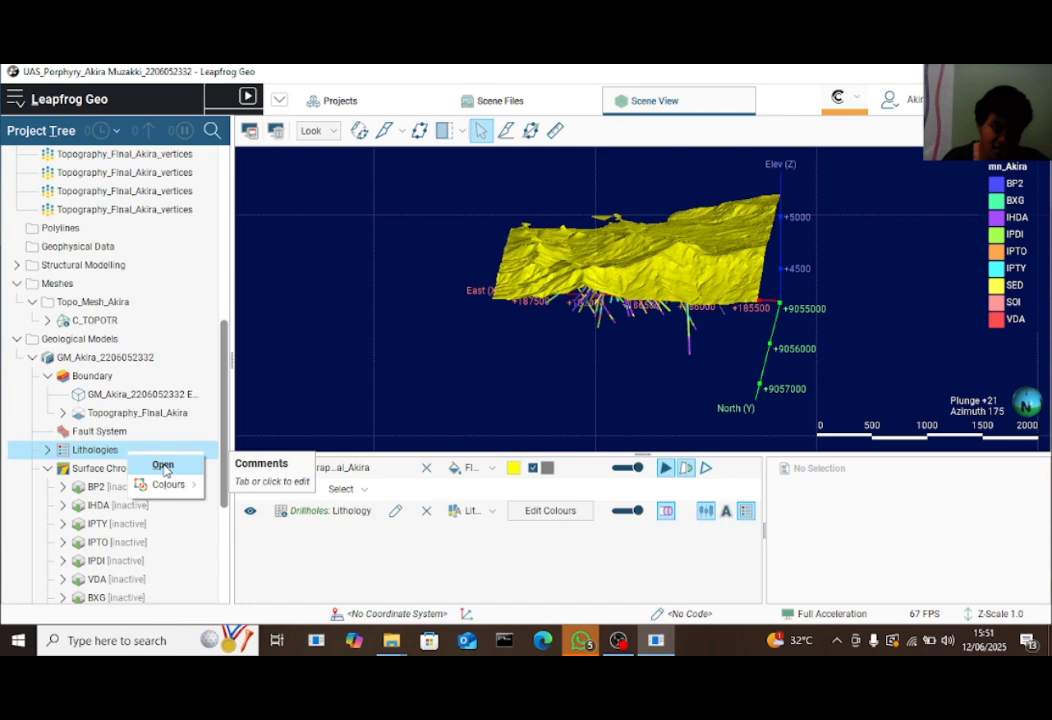
pyautogui.click(164, 467)
pyautogui.click(689, 183)
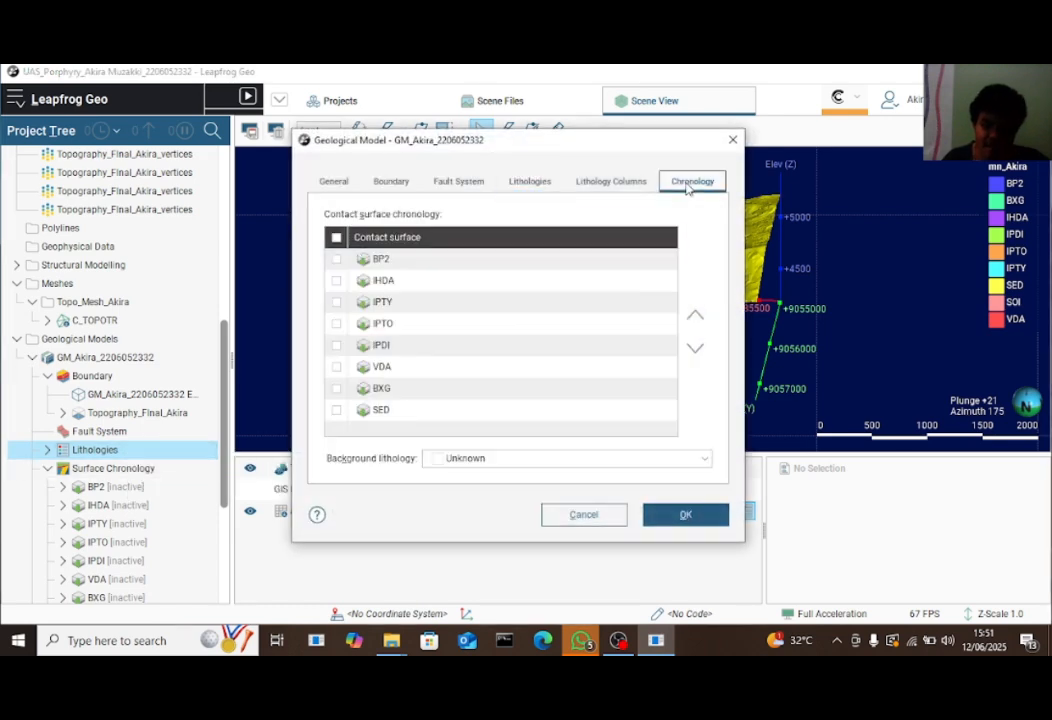
pyautogui.click(336, 238)
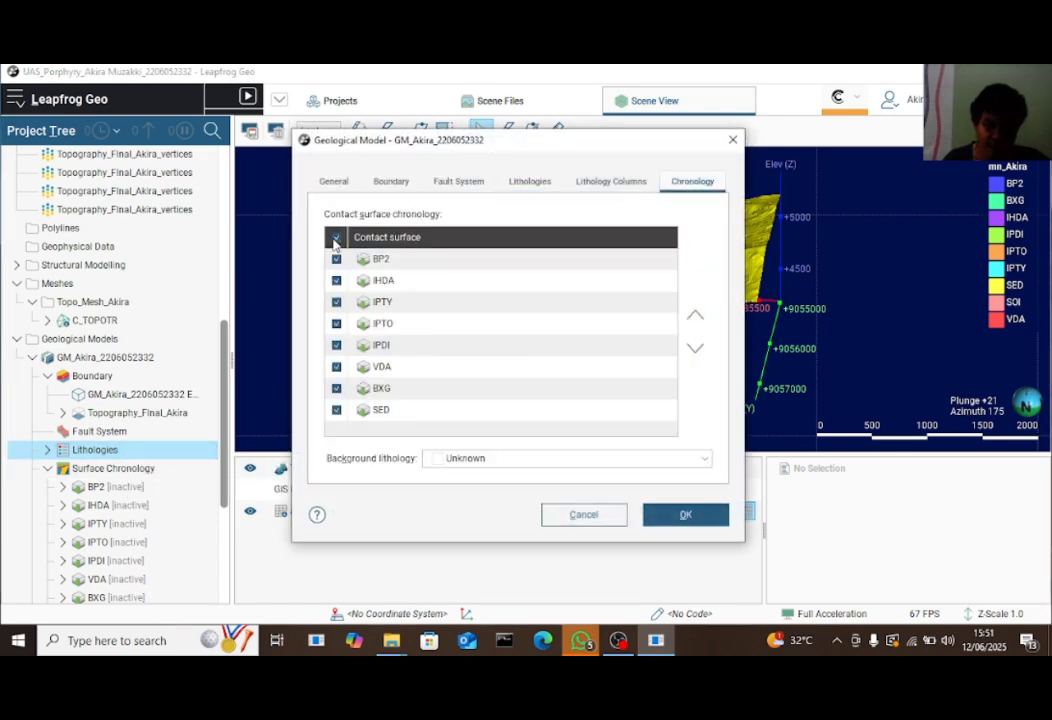
pyautogui.click(480, 458)
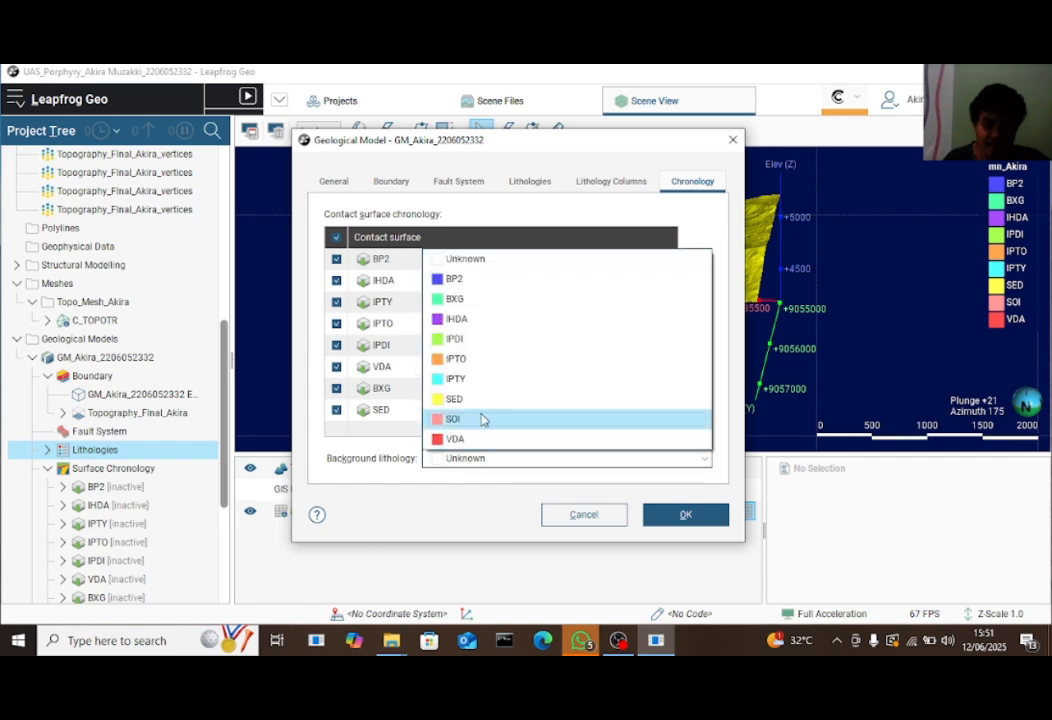
pyautogui.click(482, 402)
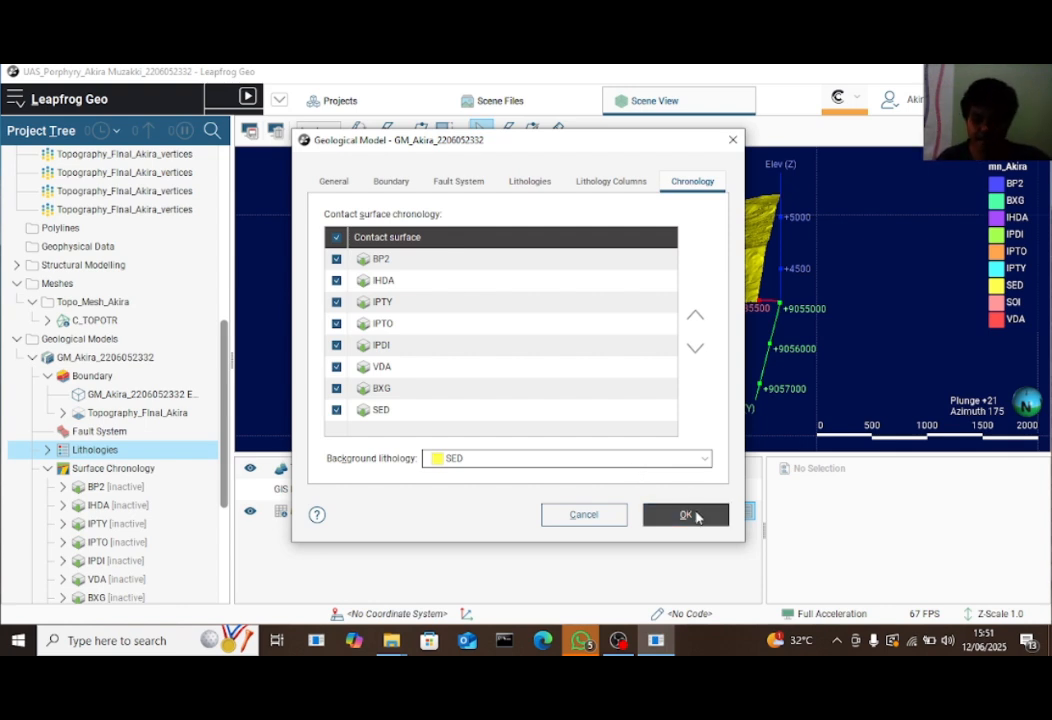
pyautogui.click(686, 515)
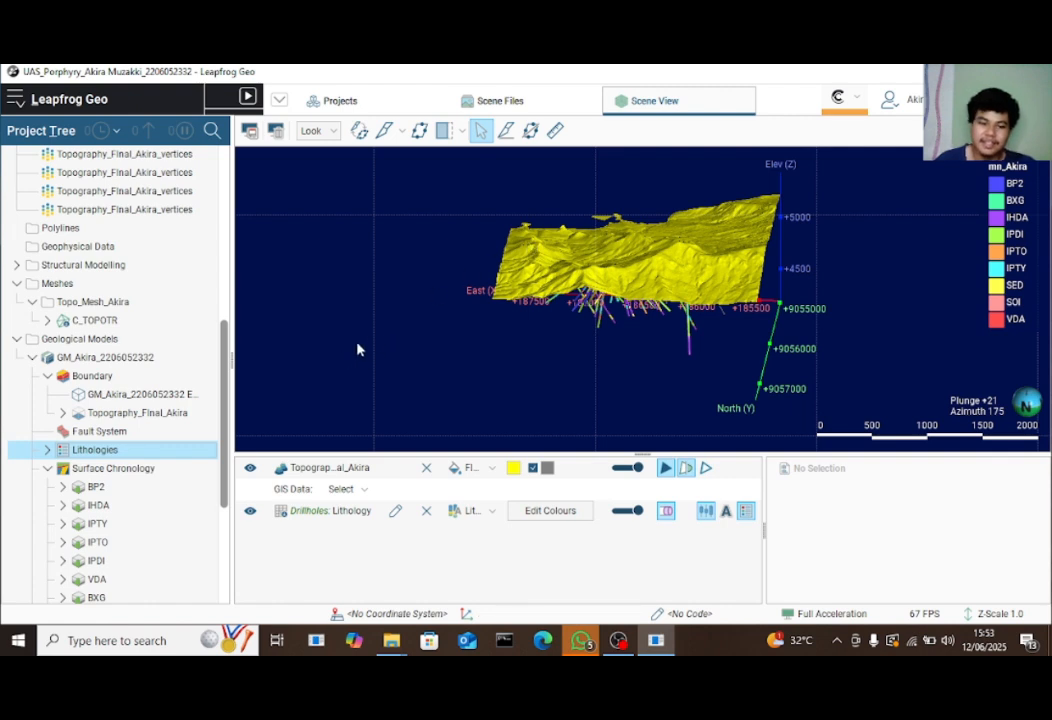
# Collapse the tree nodes, add the rebuilt GM_Akira to the scene, and orbit to view it from the west and above
pyautogui.click(46, 451)
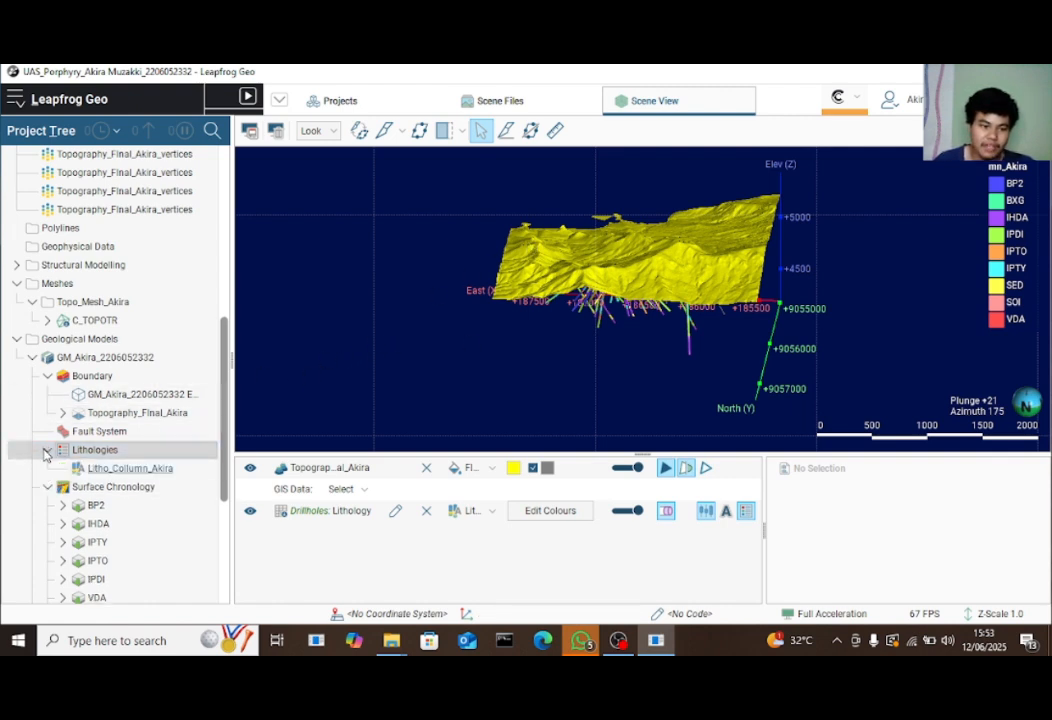
pyautogui.click(46, 451)
pyautogui.click(47, 468)
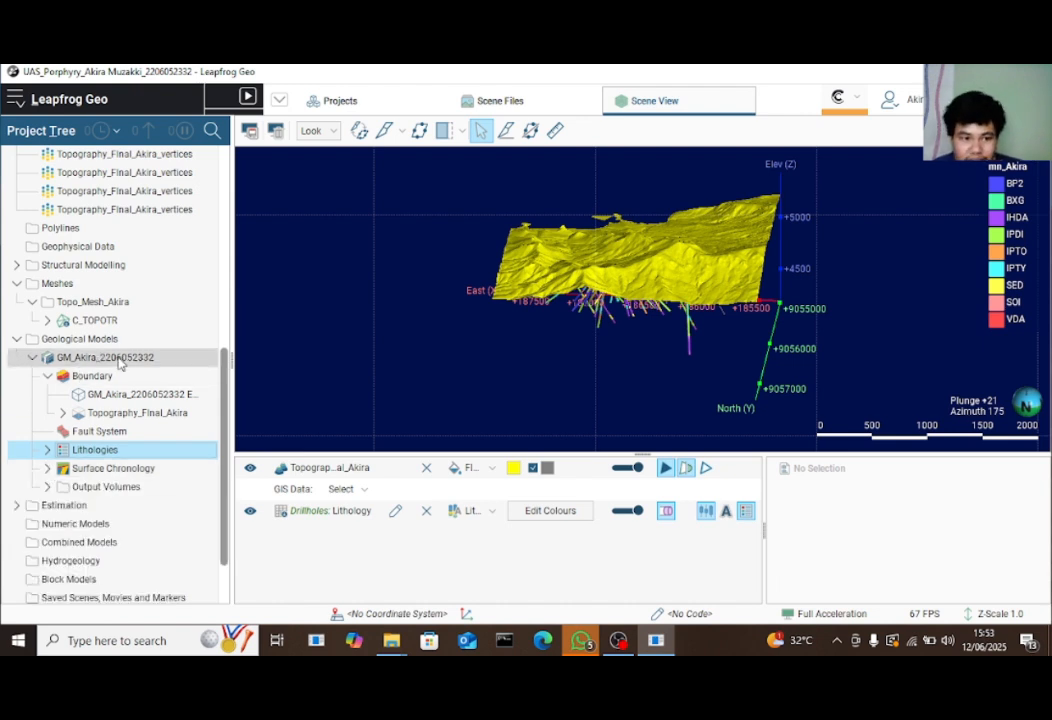
pyautogui.moveTo(160, 361); pyautogui.dragTo(582, 347)
pyautogui.moveTo(755, 310); pyautogui.dragTo(432, 313)
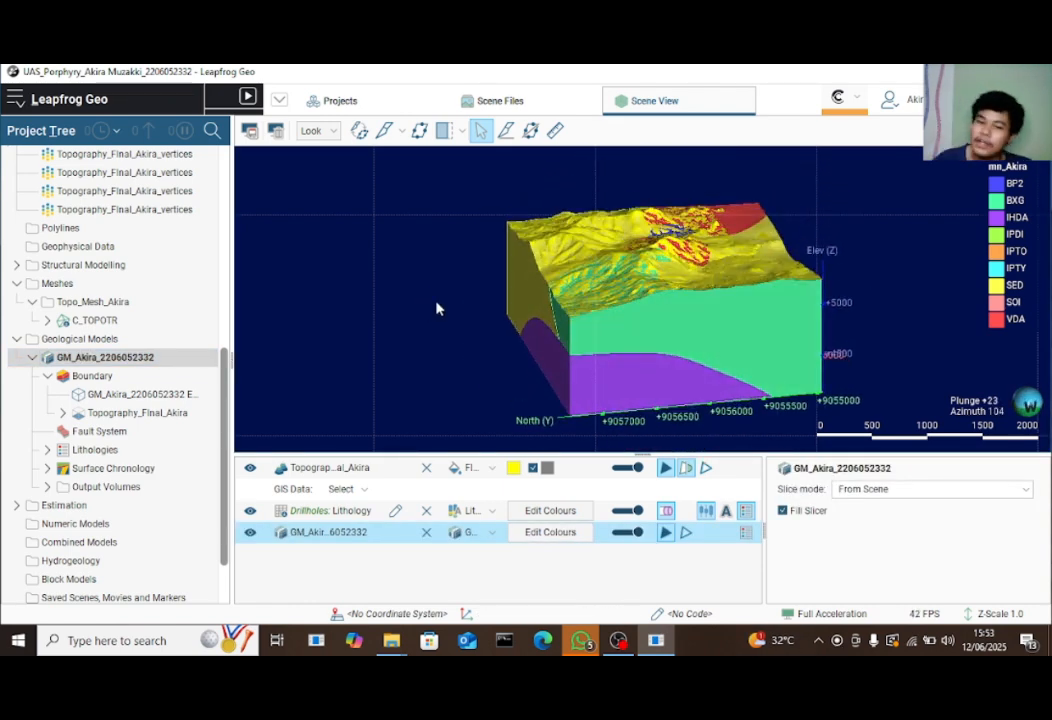
pyautogui.moveTo(655, 308); pyautogui.dragTo(829, 406)
# Add a slicer through GM_Akira and orbit to a side view of the section
pyautogui.click(386, 133)
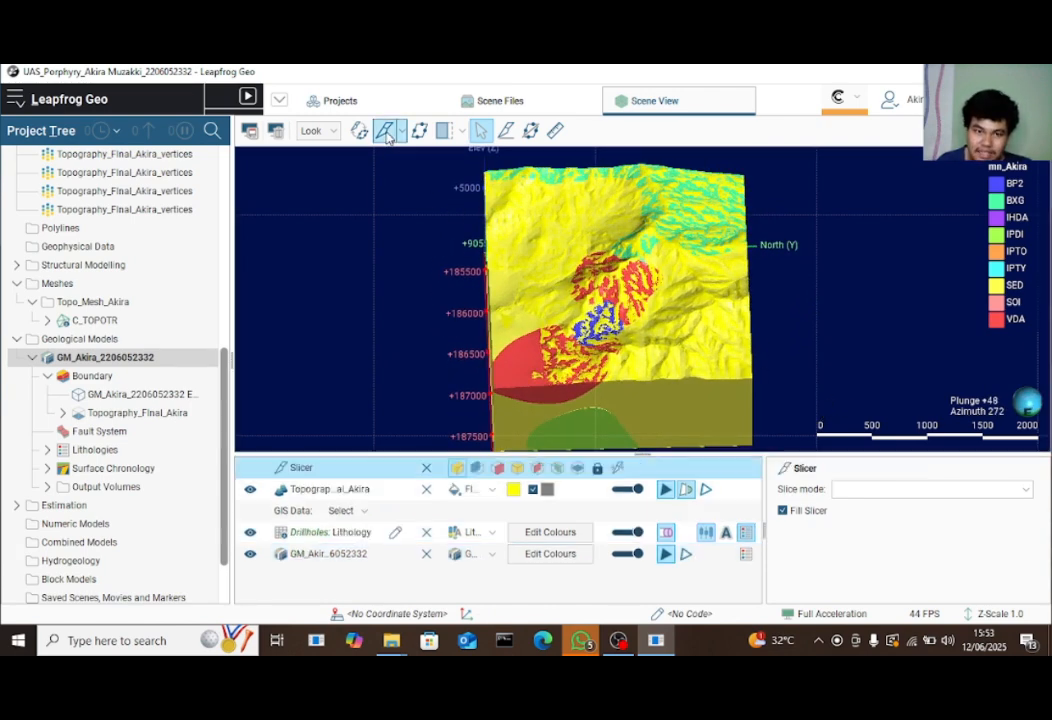
pyautogui.moveTo(648, 228); pyautogui.dragTo(490, 242)
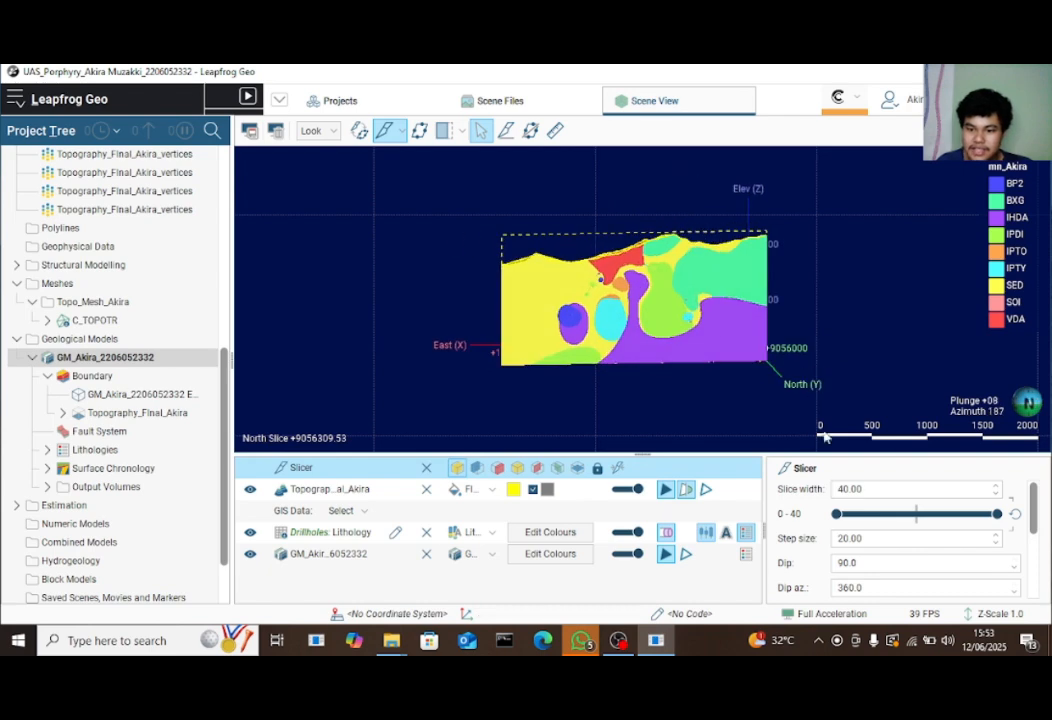
pyautogui.moveTo(615, 255); pyautogui.dragTo(730, 405)
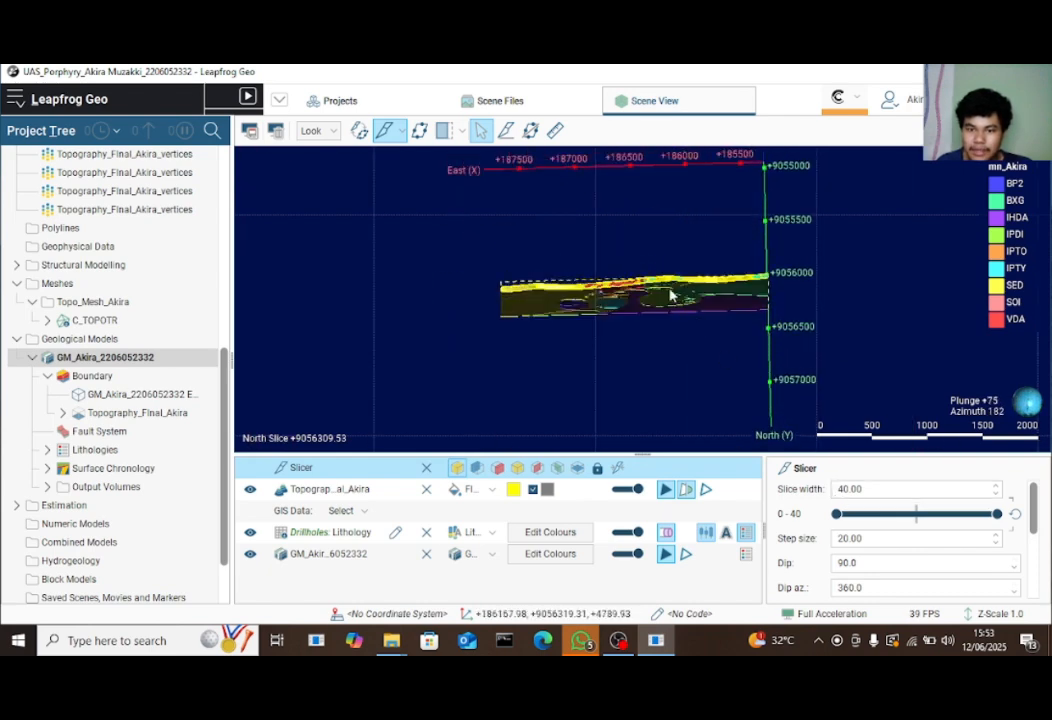
pyautogui.moveTo(669, 296); pyautogui.dragTo(716, 226)
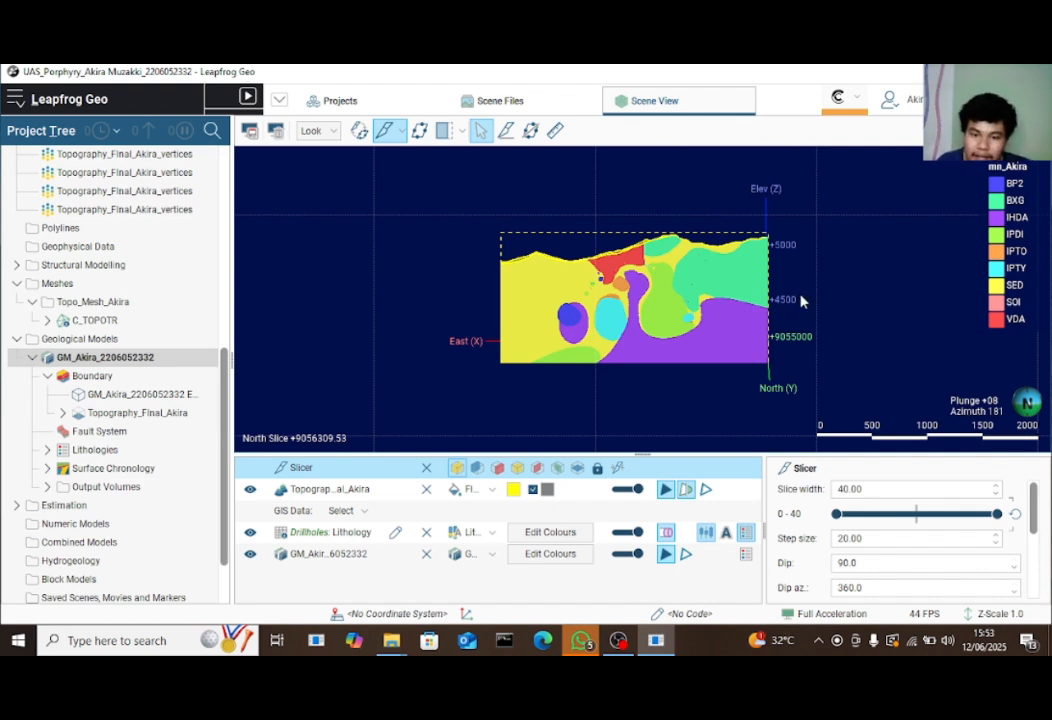
# Check the lithology legend, untick Fill Slicer for GM_Akira, and hide the drillholes
pyautogui.click(549, 558)
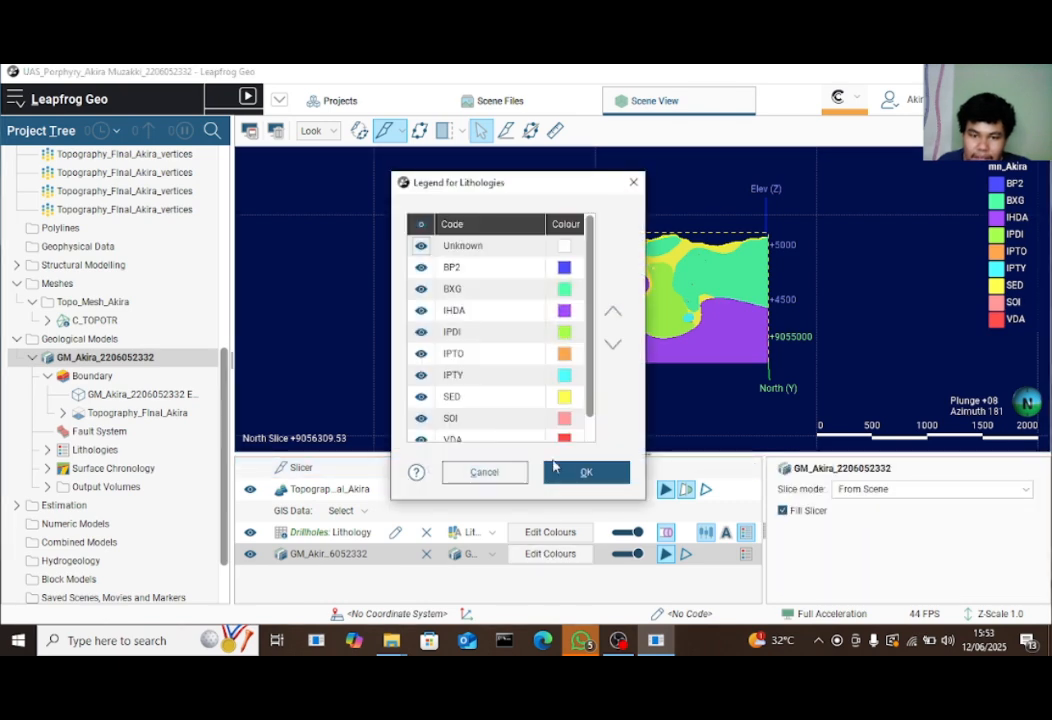
pyautogui.click(634, 182)
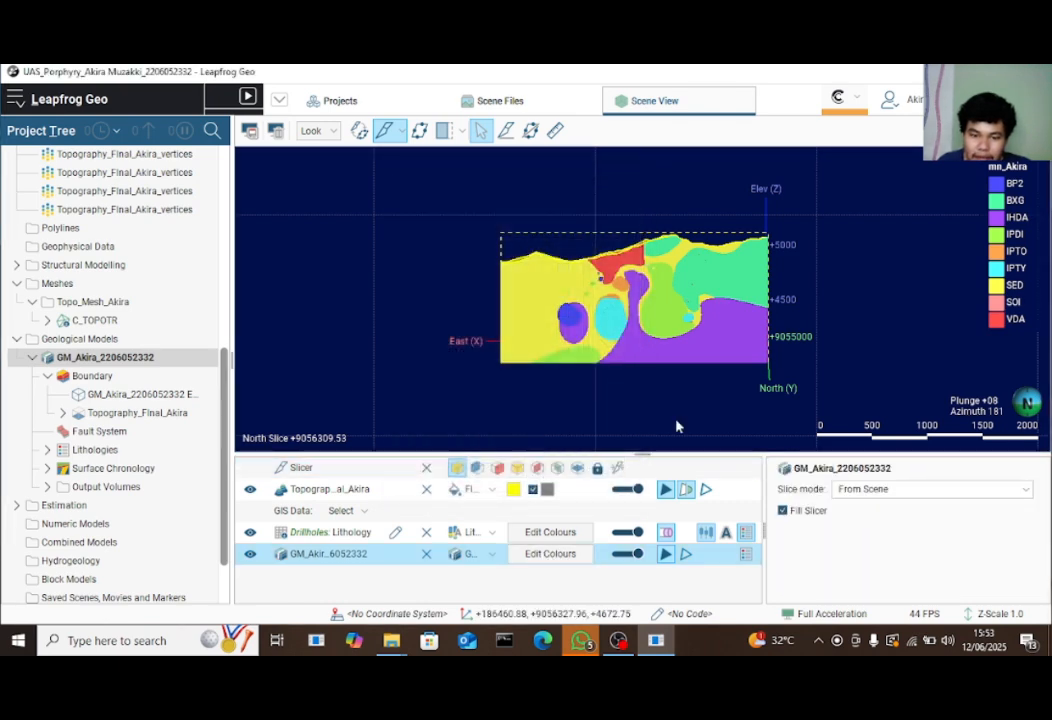
pyautogui.rightClick(714, 563)
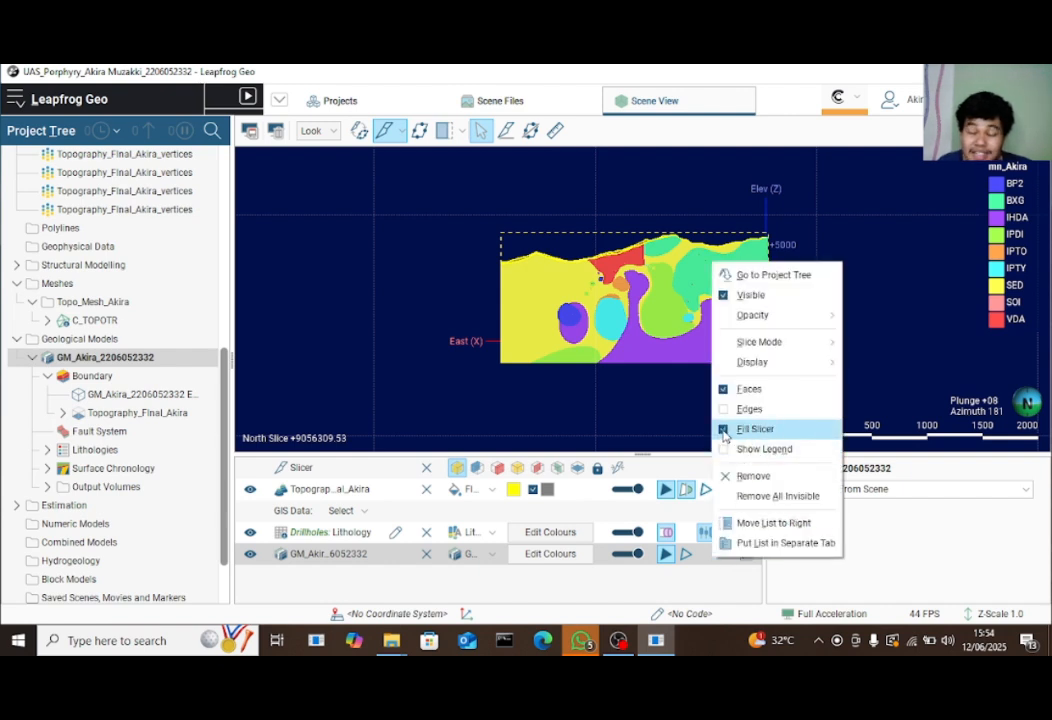
pyautogui.click(726, 432)
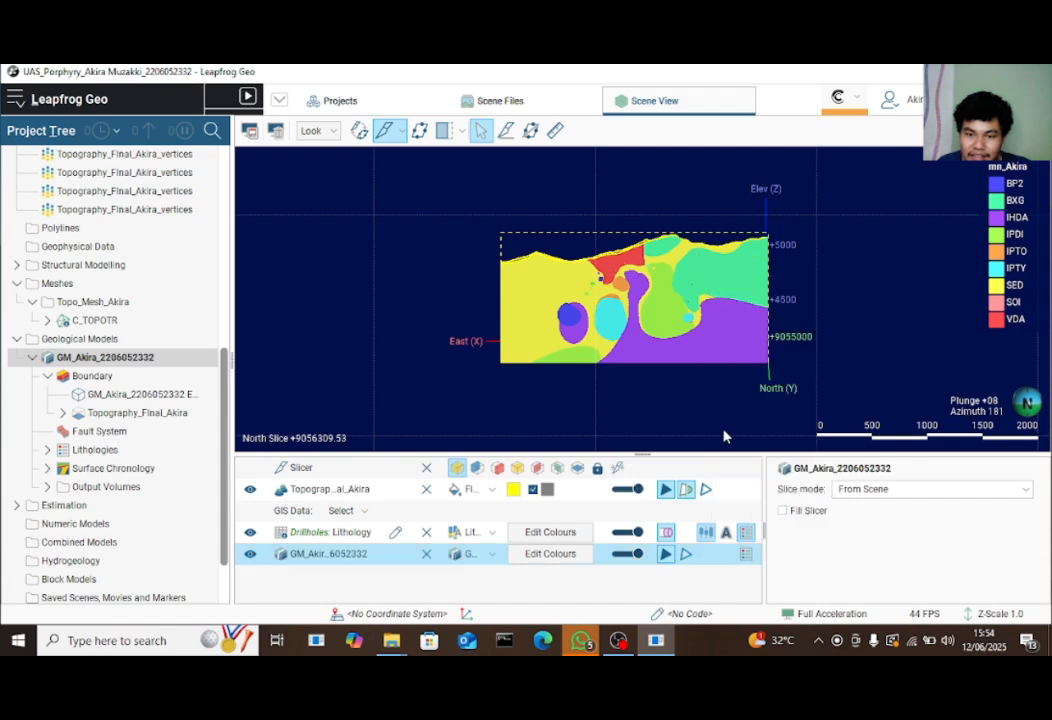
pyautogui.click(686, 555)
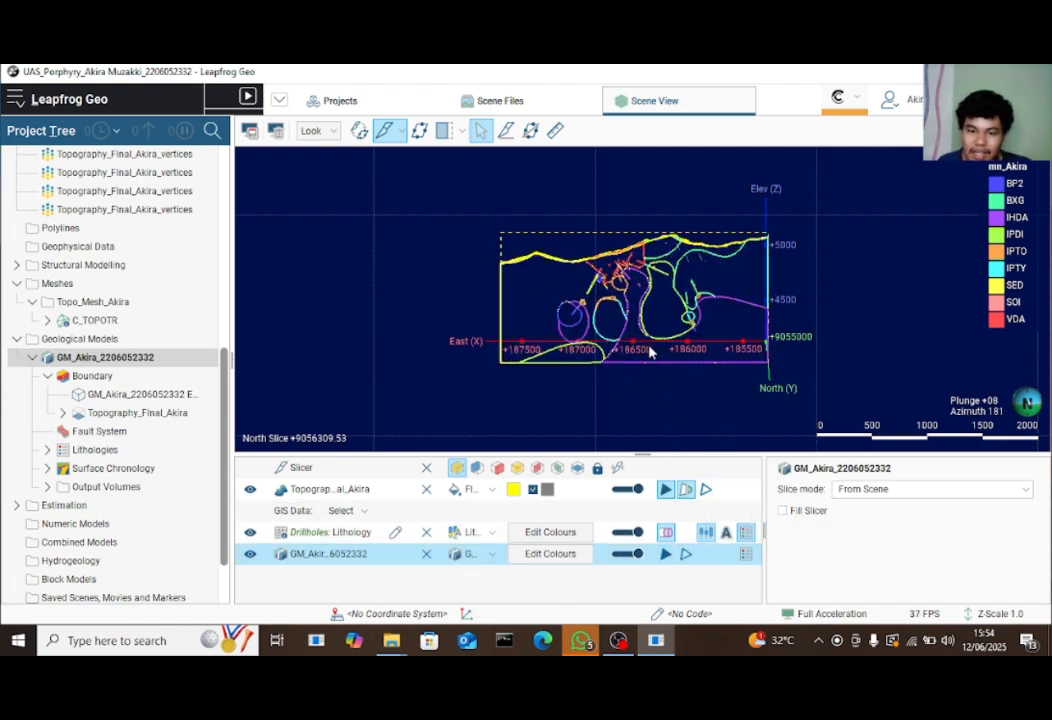
pyautogui.scroll(4, 650, 350)
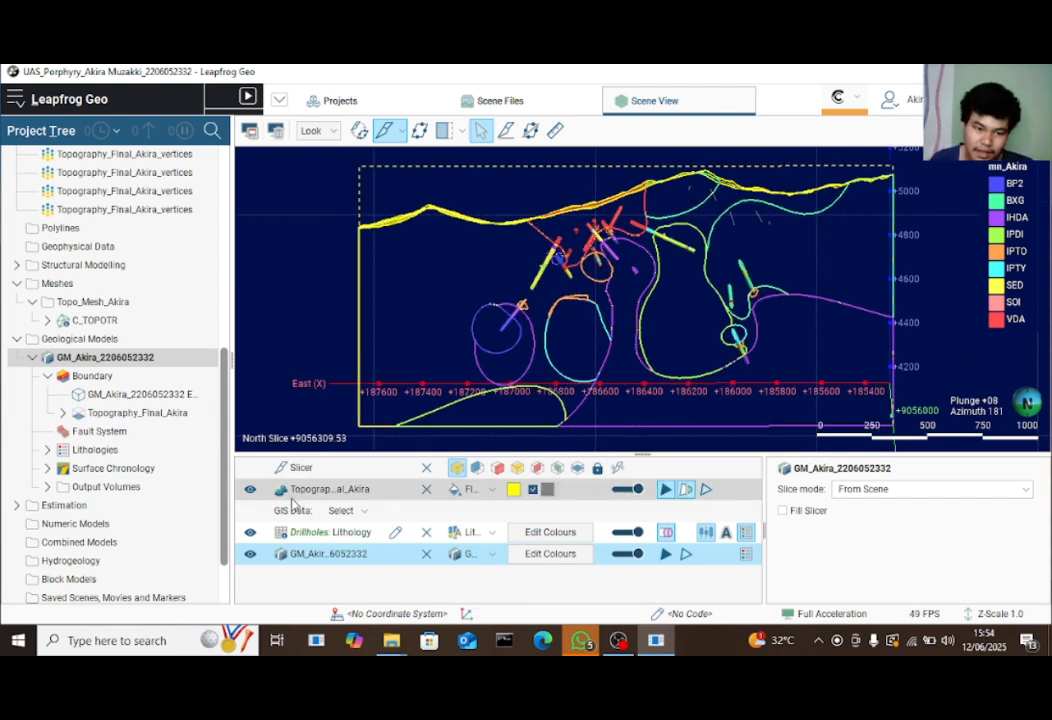
pyautogui.click(250, 534)
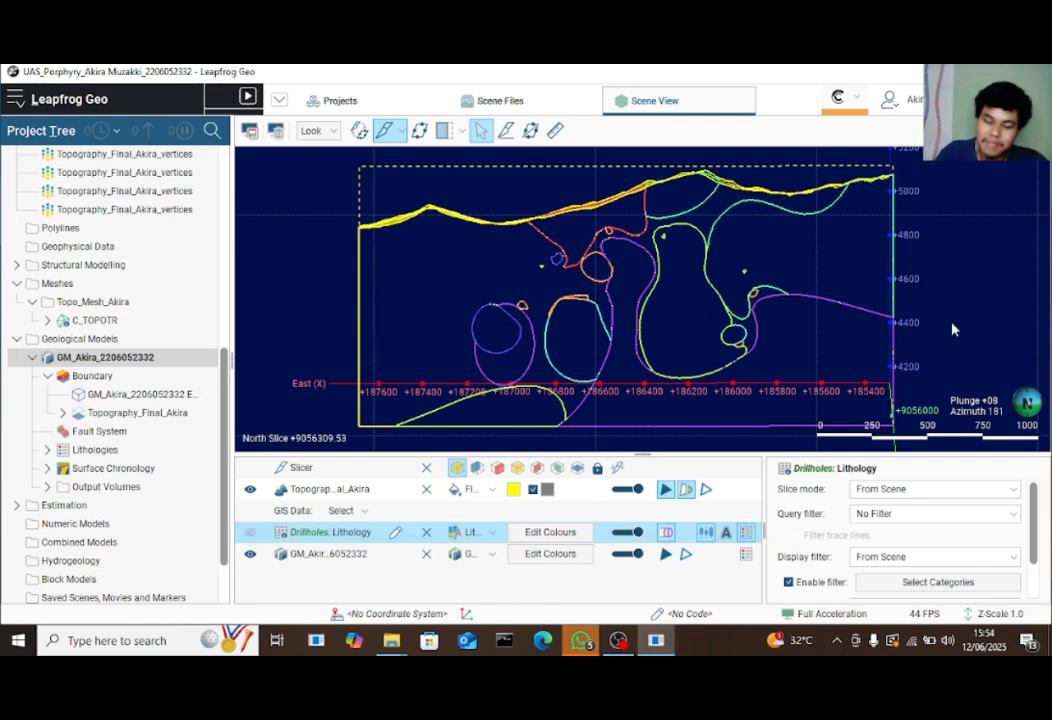
# Step the north slice with the > and < keys to +9056189.53, then tilt the view slightly
pyautogui.press('.')
pyautogui.press('.')
pyautogui.press('.')
pyautogui.press('.')
pyautogui.press('.')
pyautogui.press('.')
pyautogui.press('.')
pyautogui.press('.')
pyautogui.press('.')
pyautogui.press('.')
pyautogui.press('.')
pyautogui.press('.')
pyautogui.press('.')
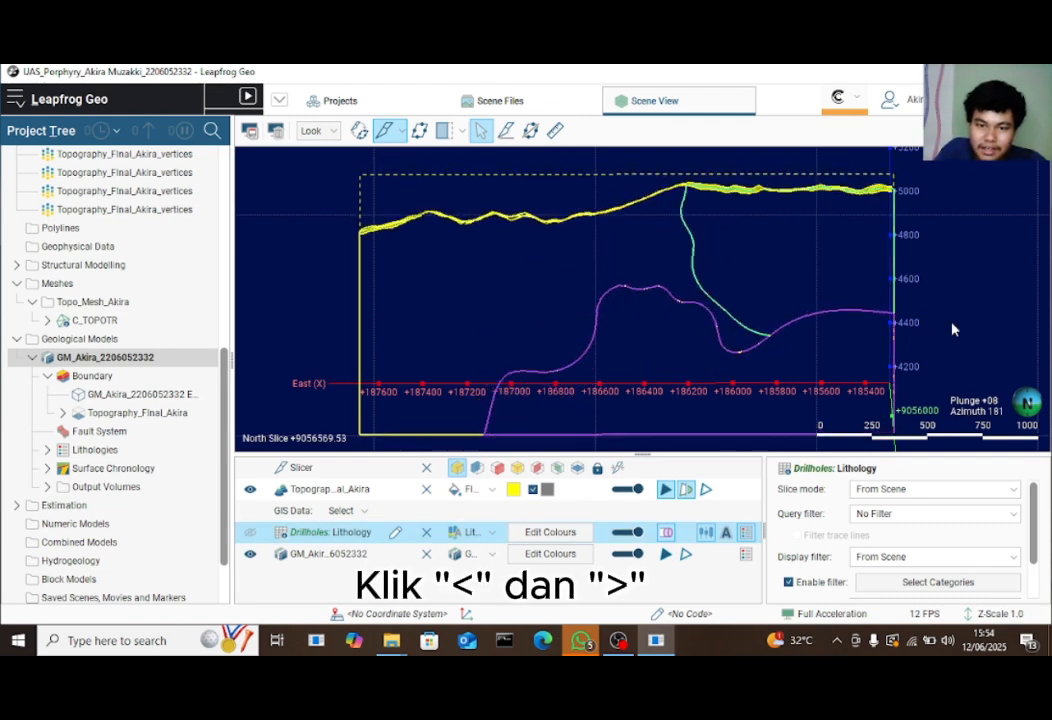
pyautogui.press(',')
pyautogui.press(',')
pyautogui.press(',')
pyautogui.press(',')
pyautogui.press(',')
pyautogui.press(',')
pyautogui.press(',')
pyautogui.press(',')
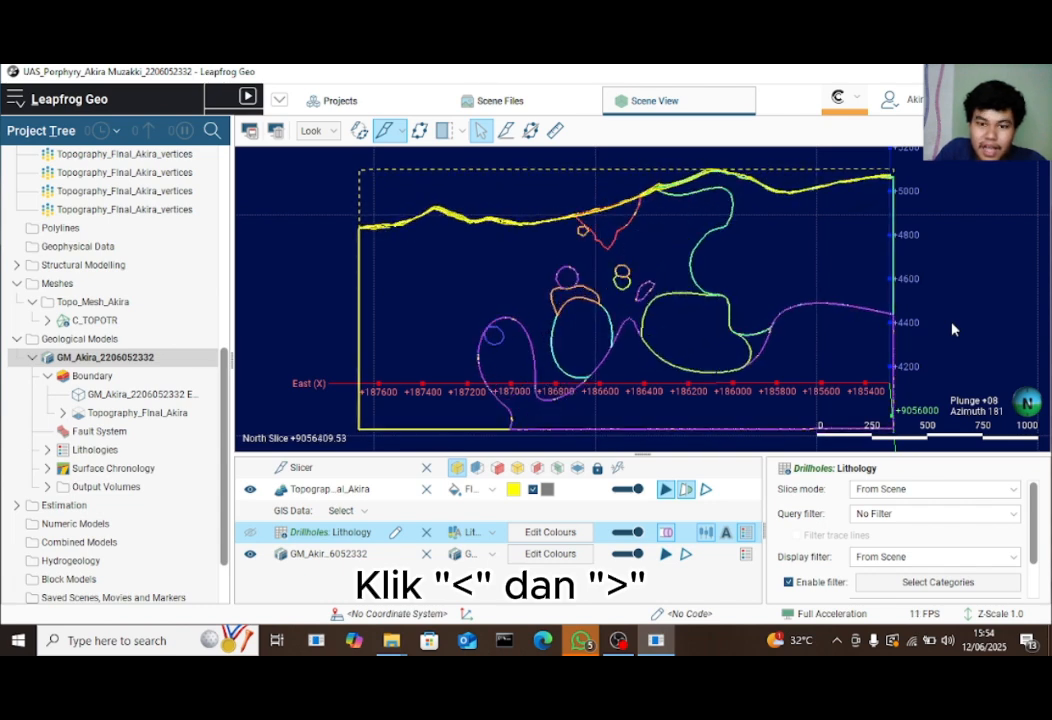
pyautogui.press('.')
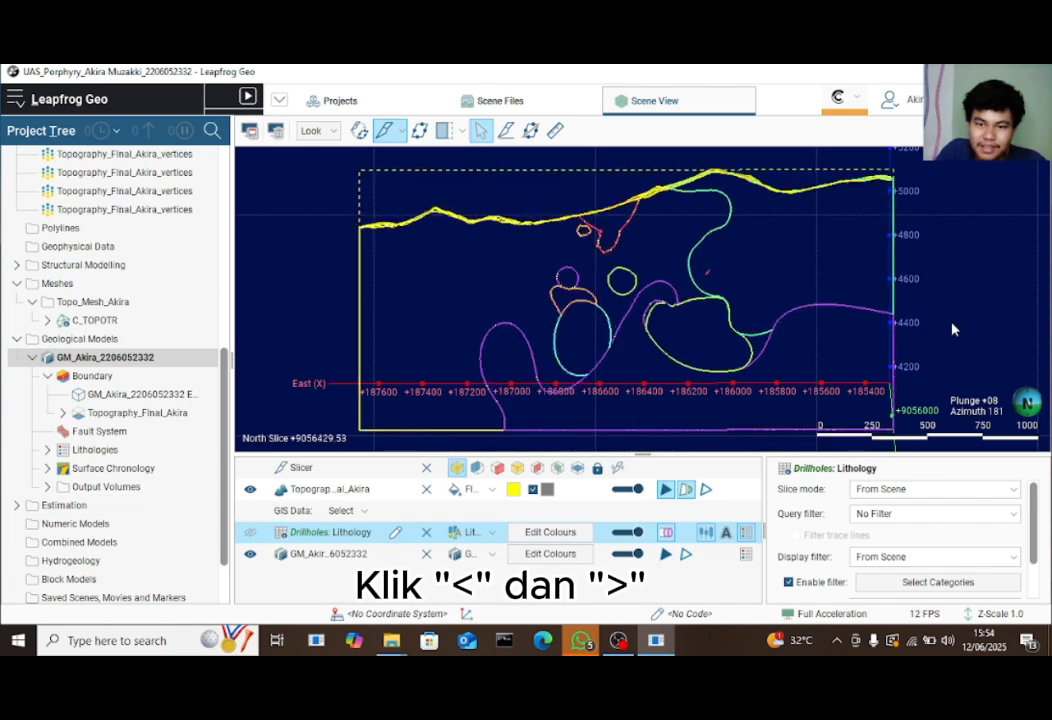
pyautogui.press(',')
pyautogui.press(',')
pyautogui.press(',')
pyautogui.press(',')
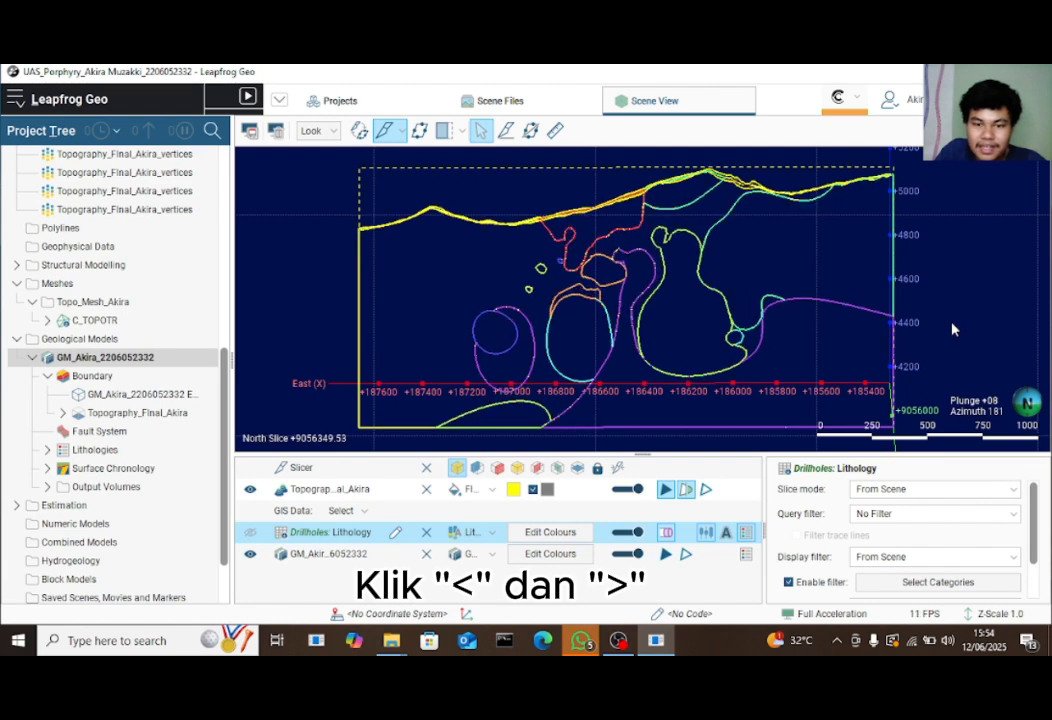
pyautogui.press(',')
pyautogui.press(',')
pyautogui.press(',')
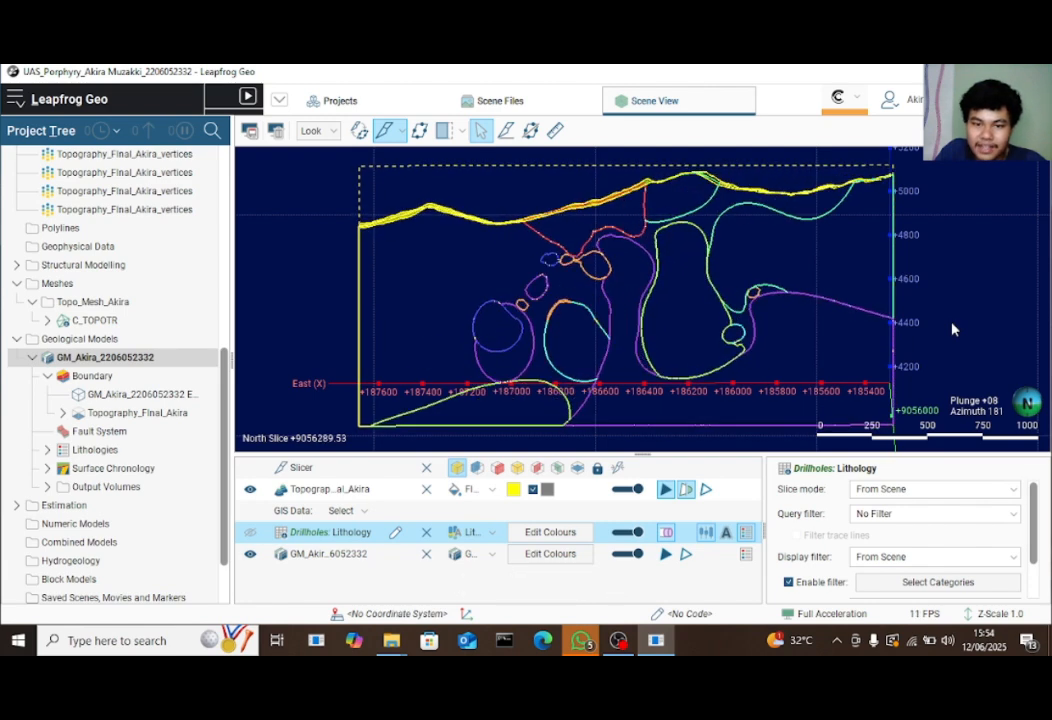
pyautogui.press(',')
pyautogui.press(',')
pyautogui.press(',')
pyautogui.press(',')
pyautogui.press(',')
pyautogui.press(',')
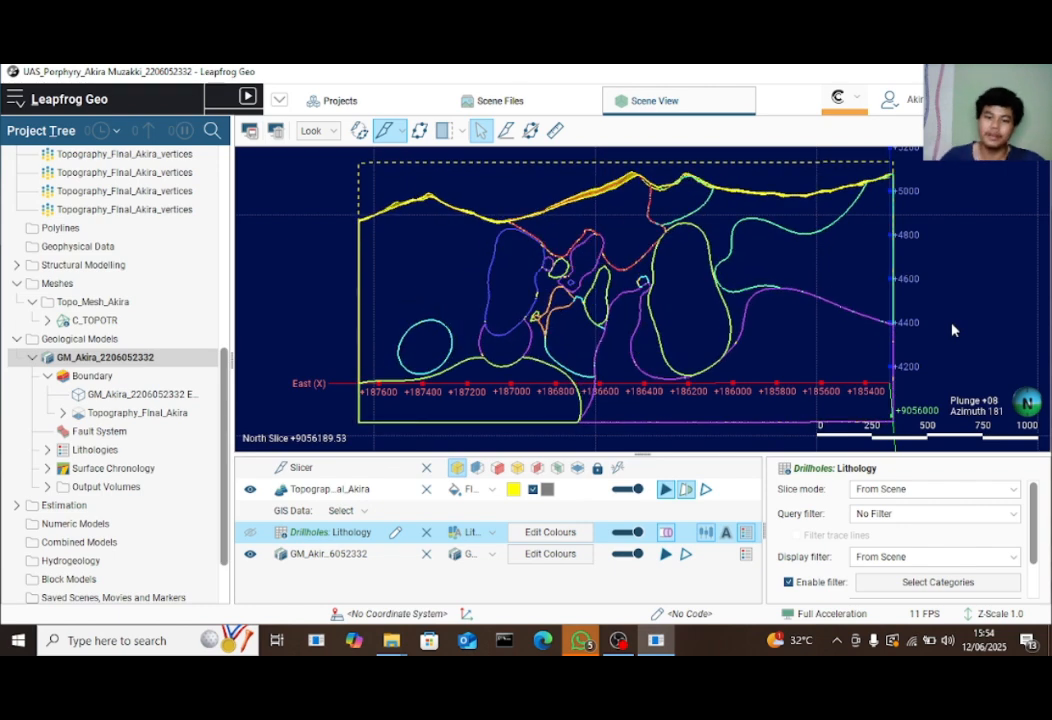
pyautogui.moveTo(486, 279); pyautogui.dragTo(593, 338)
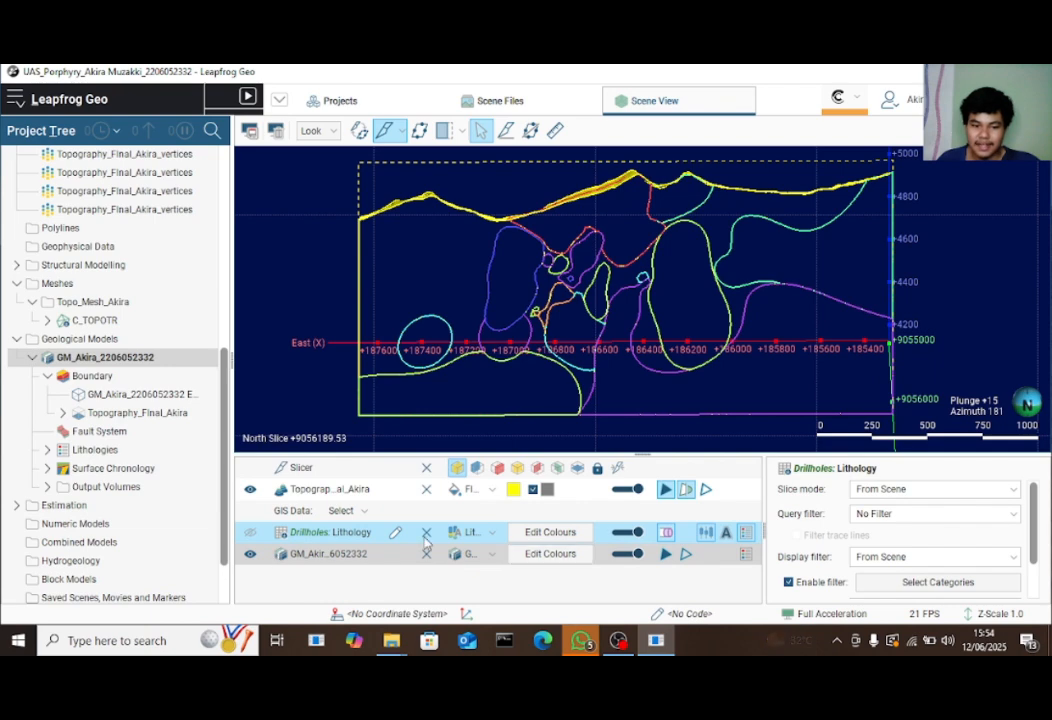
# Remove the slicer and show GM_Akira with Fill Slicer on and mesh edges off
pyautogui.click(426, 467)
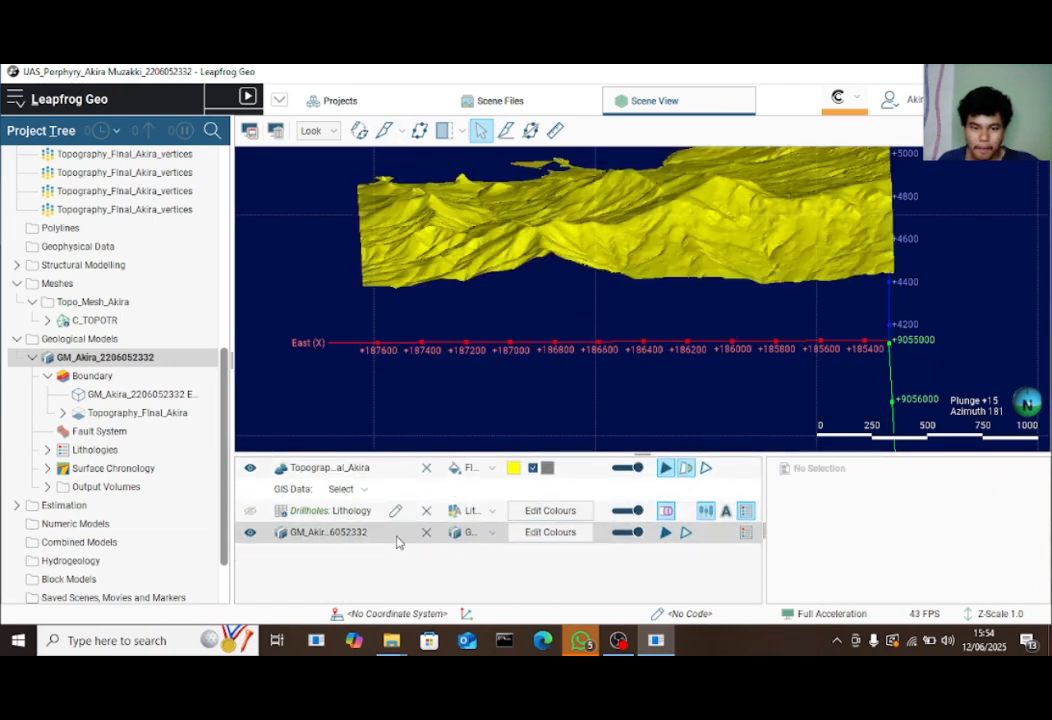
pyautogui.rightClick(721, 534)
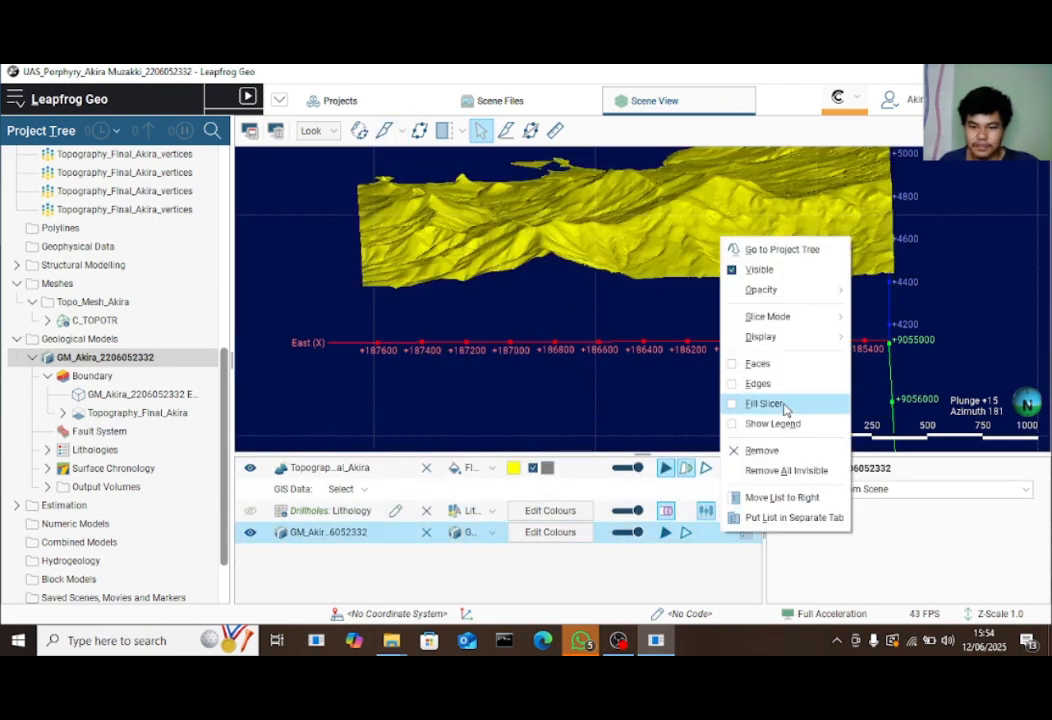
pyautogui.click(775, 403)
pyautogui.scroll(-3, 660, 404)
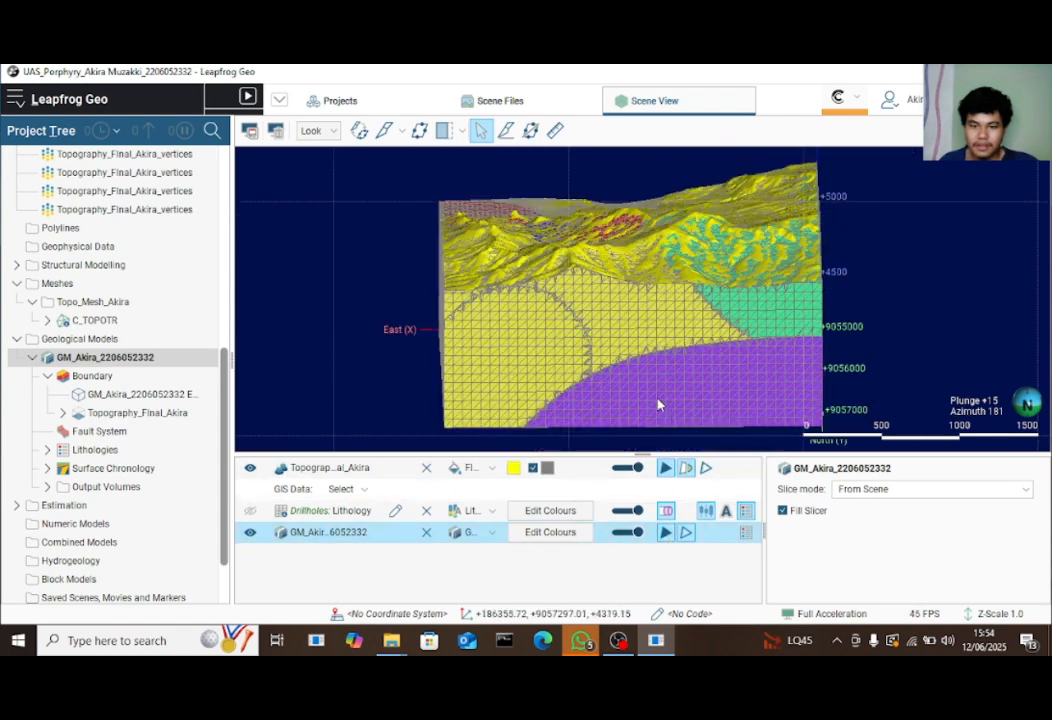
pyautogui.click(687, 535)
# Orbit the colour-filled GM_Akira block from several sides, then go to the Projects page
pyautogui.moveTo(604, 291); pyautogui.dragTo(498, 309)
pyautogui.scroll(-5, 705, 328)
pyautogui.scroll(3, 740, 306)
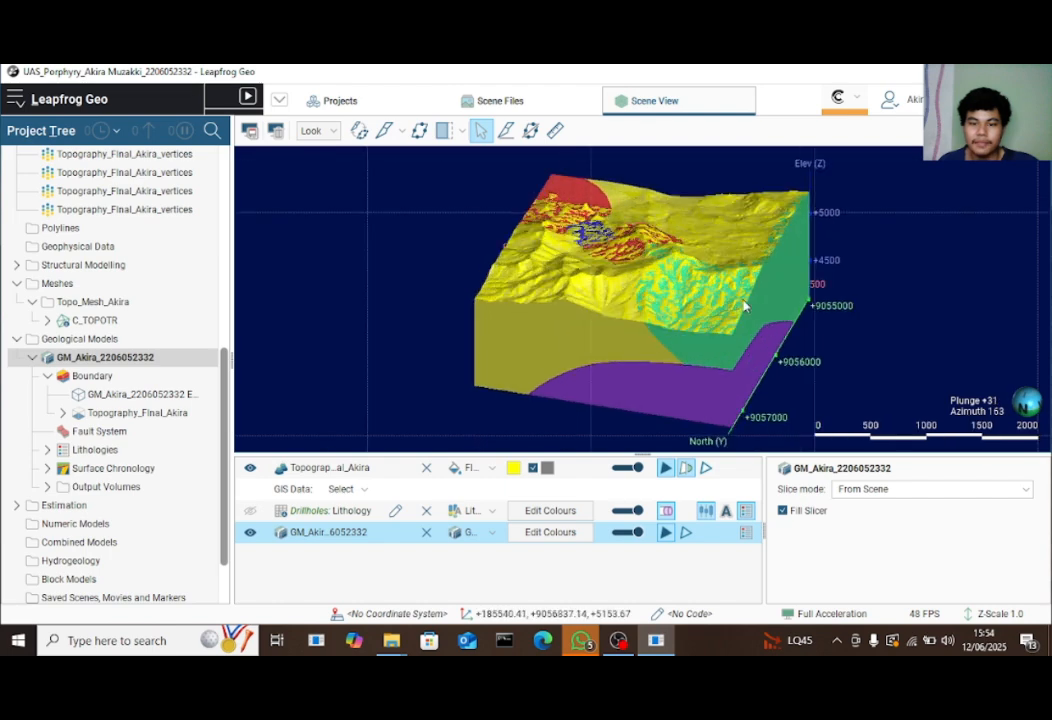
pyautogui.moveTo(747, 305); pyautogui.dragTo(561, 305)
pyautogui.scroll(-3, 645, 320)
pyautogui.moveTo(646, 321)
pyautogui.mouseDown()
pyautogui.moveTo(625, 322)
pyautogui.moveTo(653, 338)
pyautogui.moveTo(450, 244)
pyautogui.moveTo(376, 329)
pyautogui.moveTo(489, 259)
pyautogui.moveTo(531, 356)
pyautogui.moveTo(446, 307)
pyautogui.moveTo(646, 330)
pyautogui.mouseUp()
pyautogui.scroll(3, 647, 310)
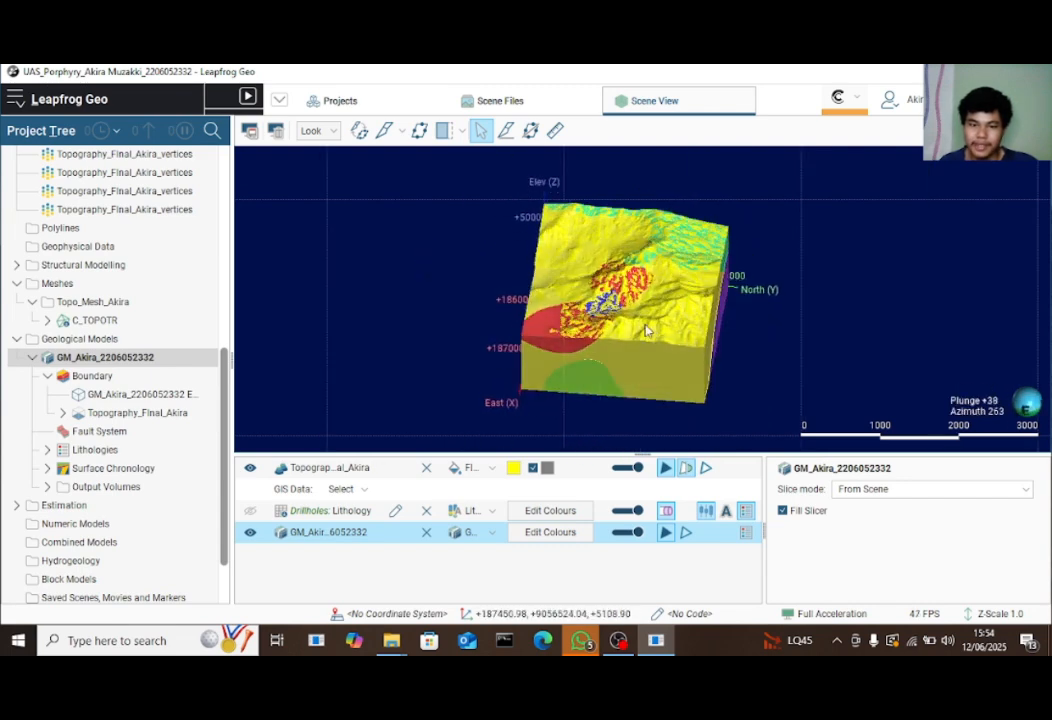
pyautogui.click(345, 102)
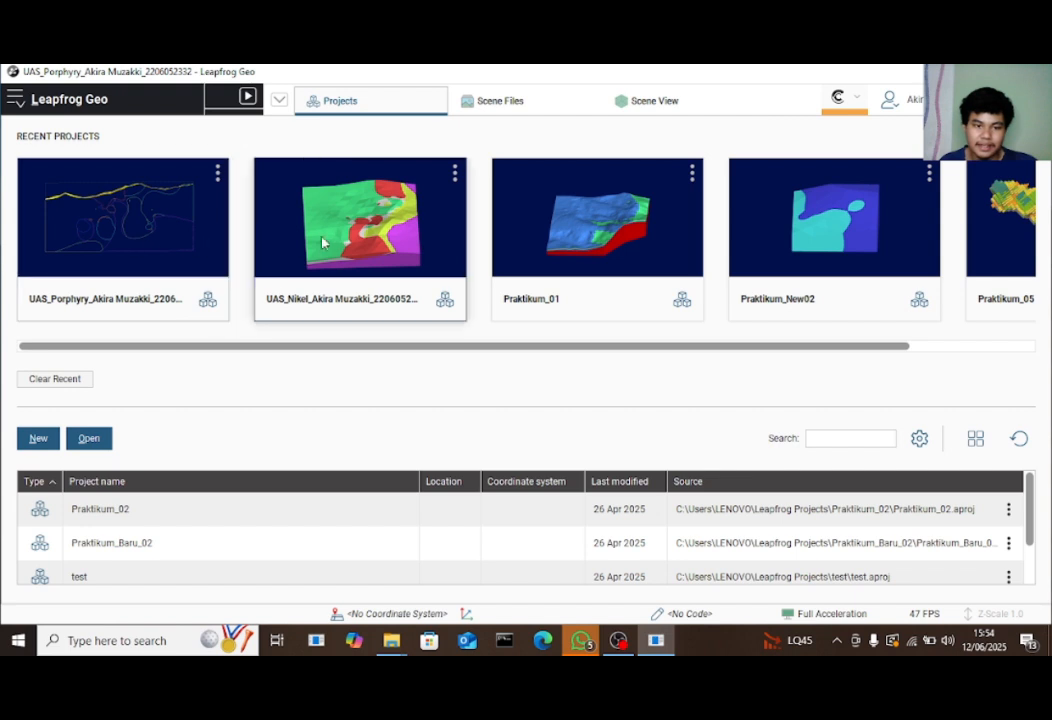
# Open the UAS_Nikel project and orbit its BRK, LIM, RSAP and SAP nickel model to view the west side
pyautogui.click(326, 241)
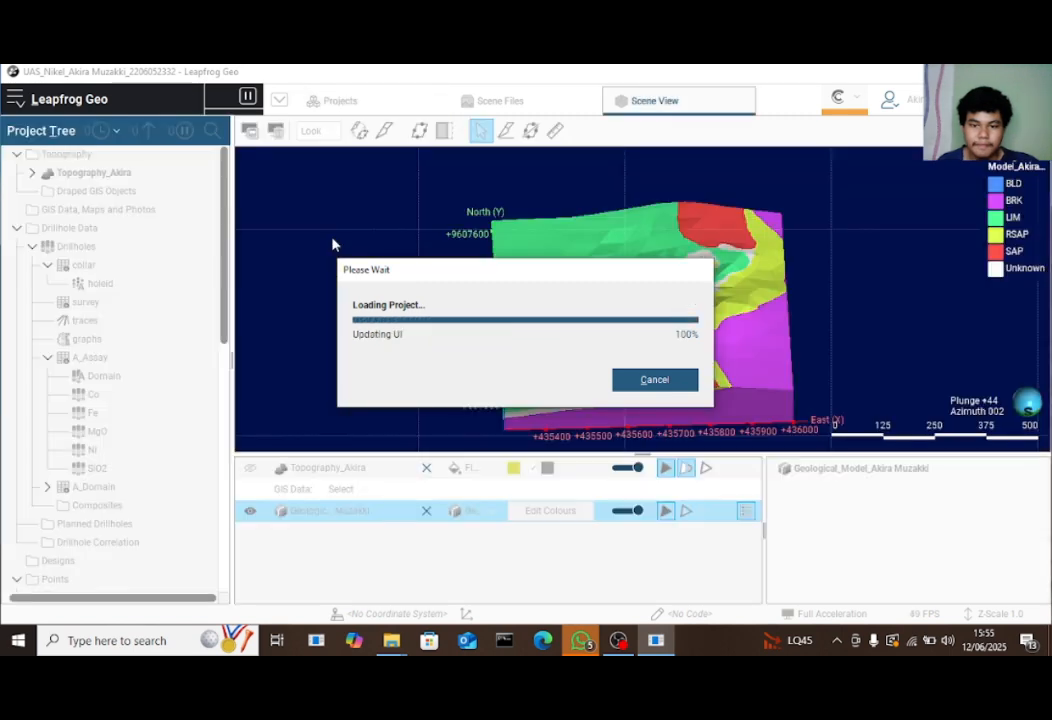
pyautogui.moveTo(634, 266); pyautogui.dragTo(762, 358)
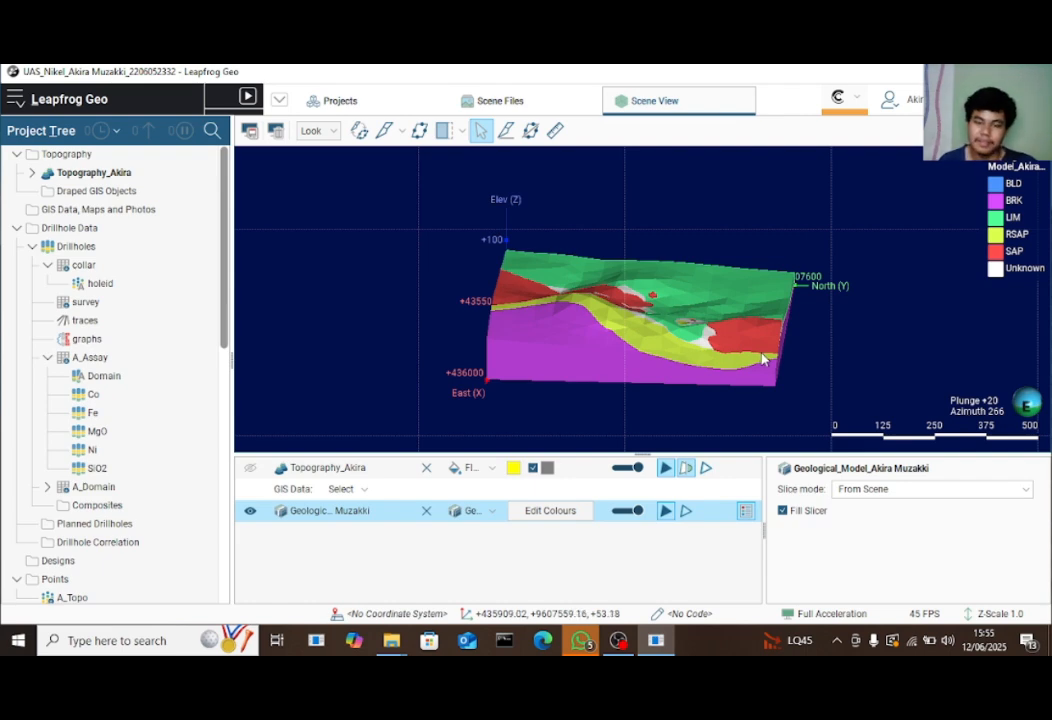
pyautogui.moveTo(721, 336); pyautogui.dragTo(772, 398)
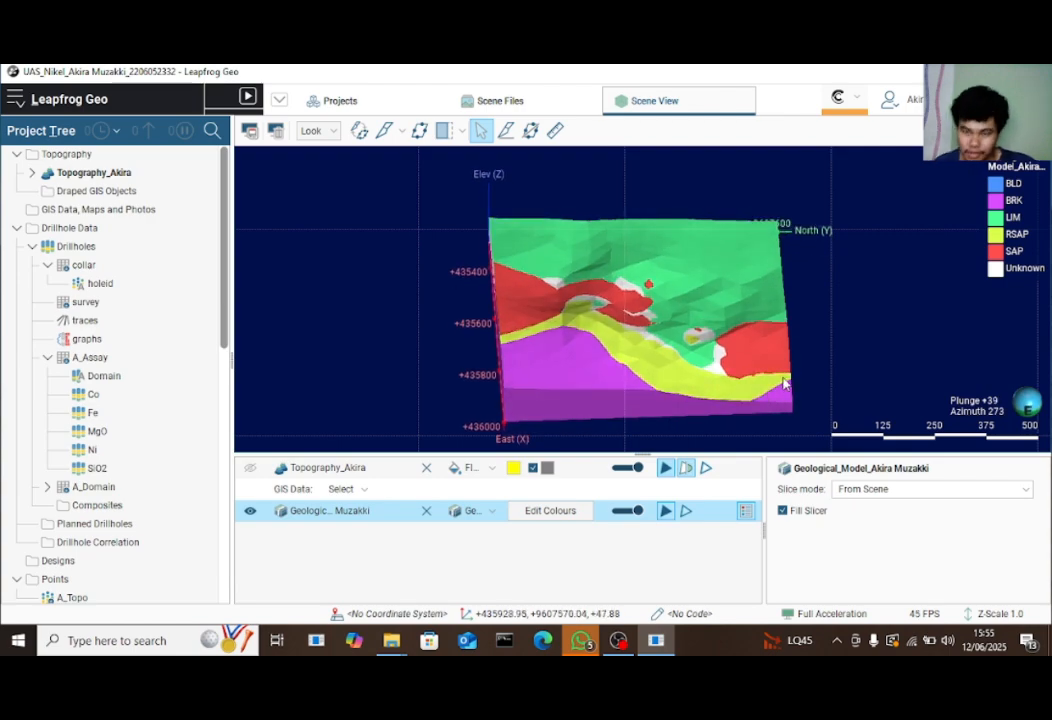